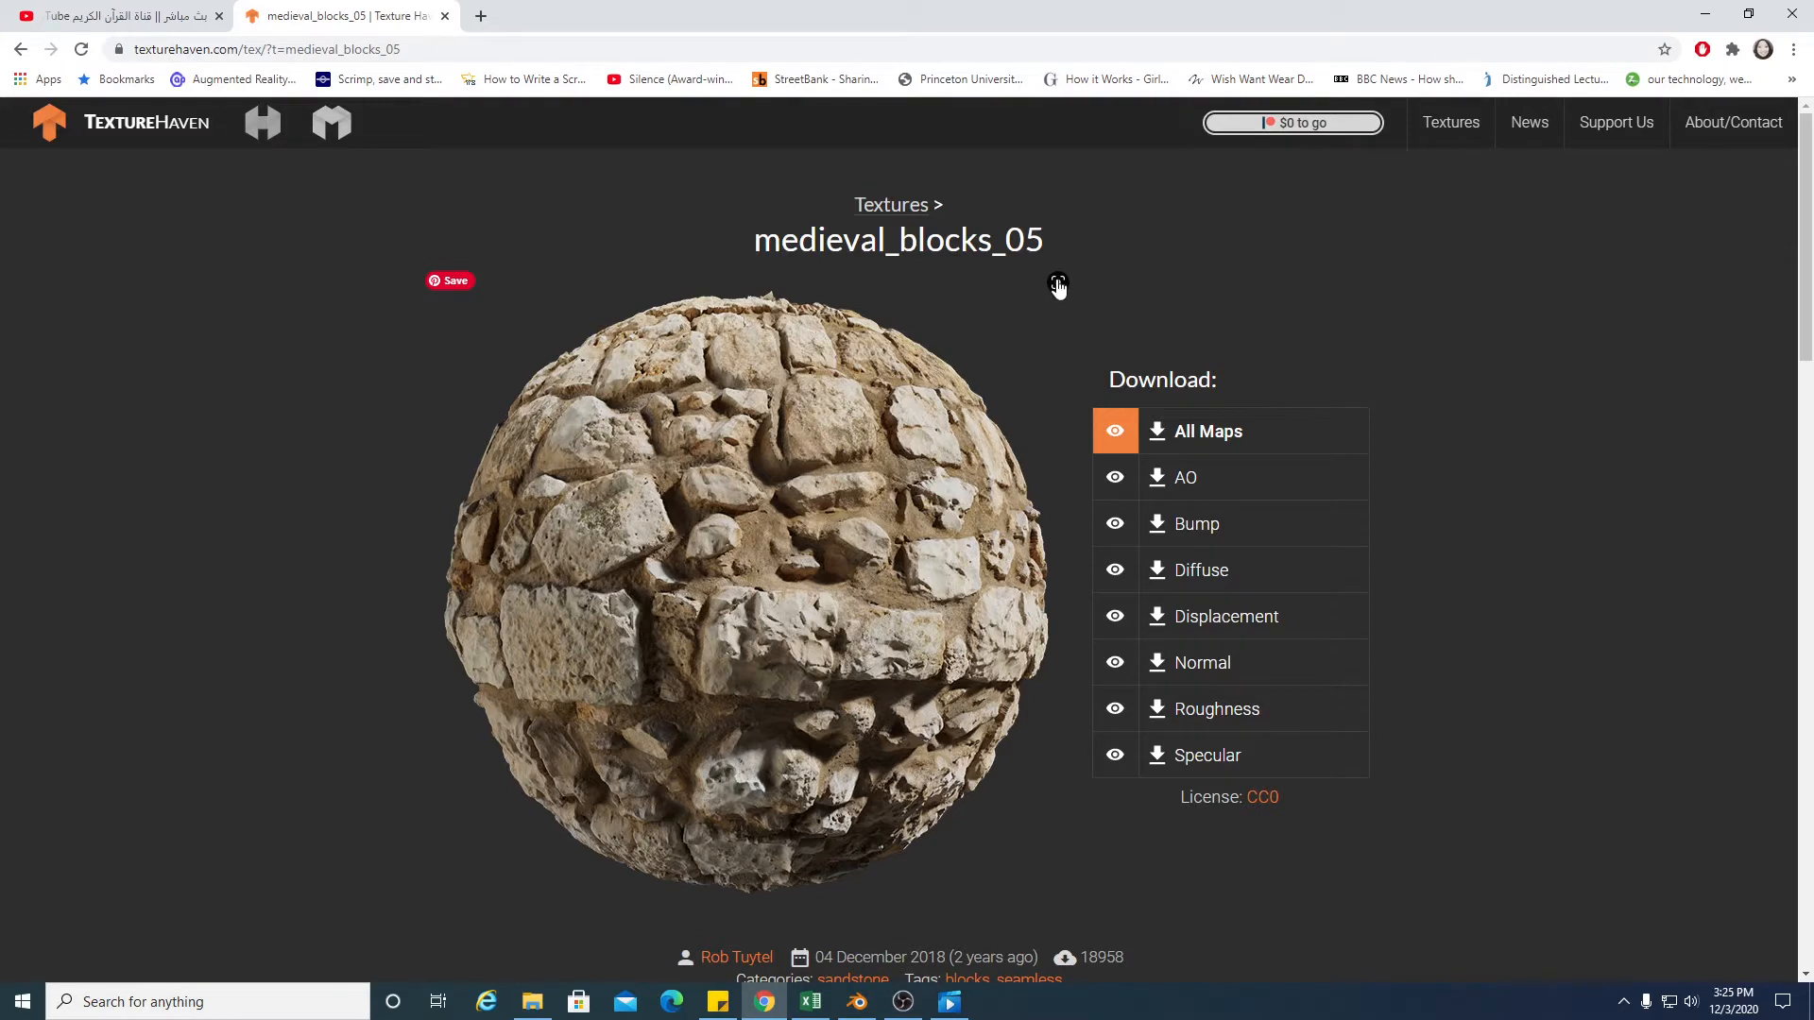
pyautogui.click(1059, 285)
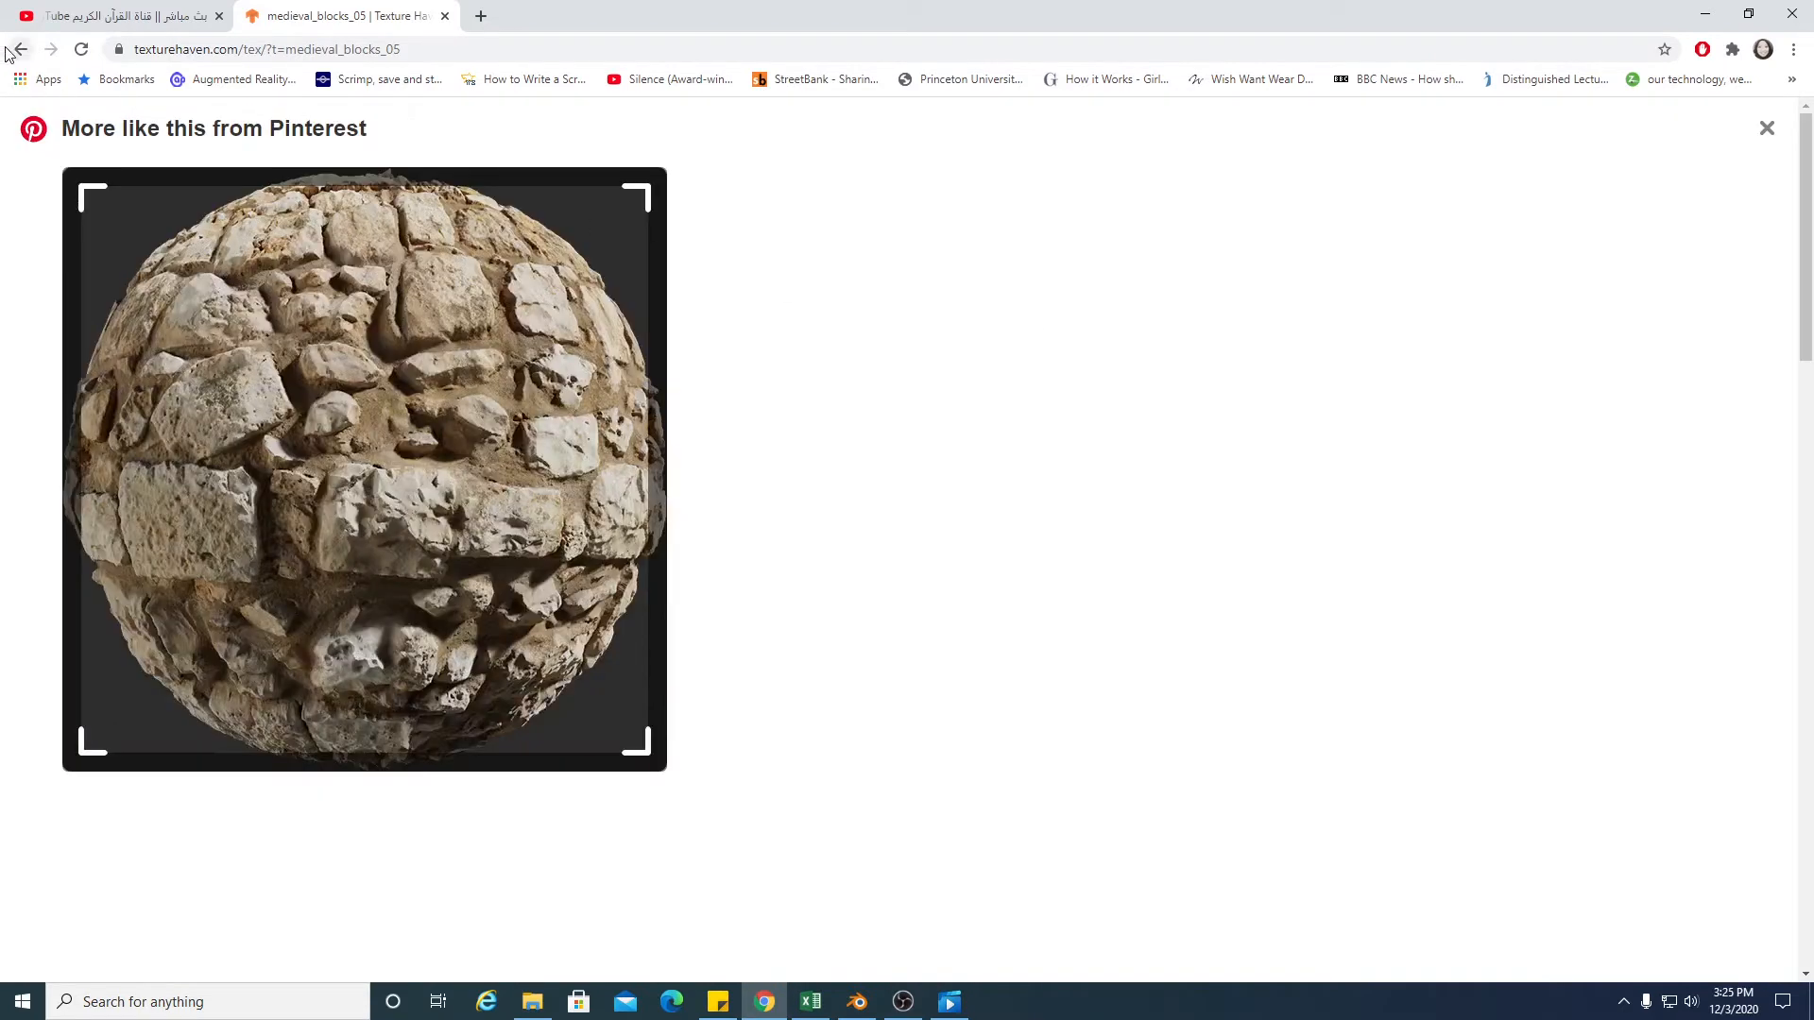
pyautogui.click(19, 49)
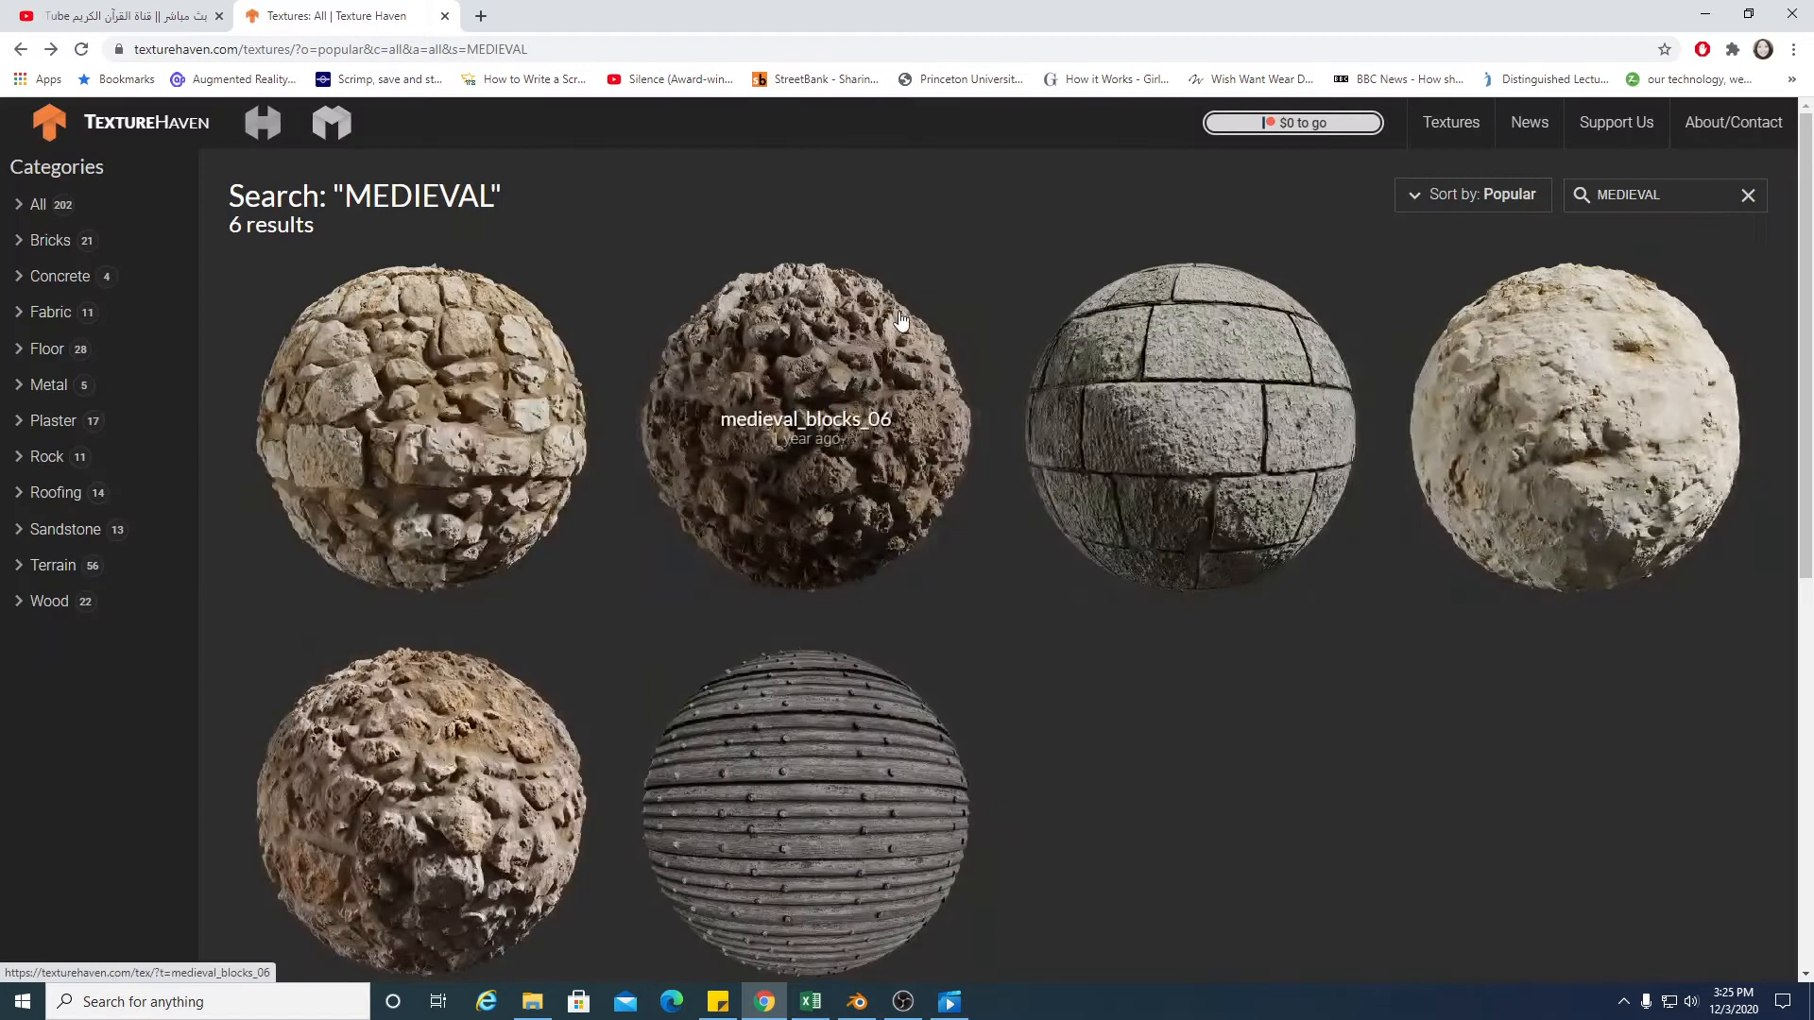
pyautogui.click(462, 335)
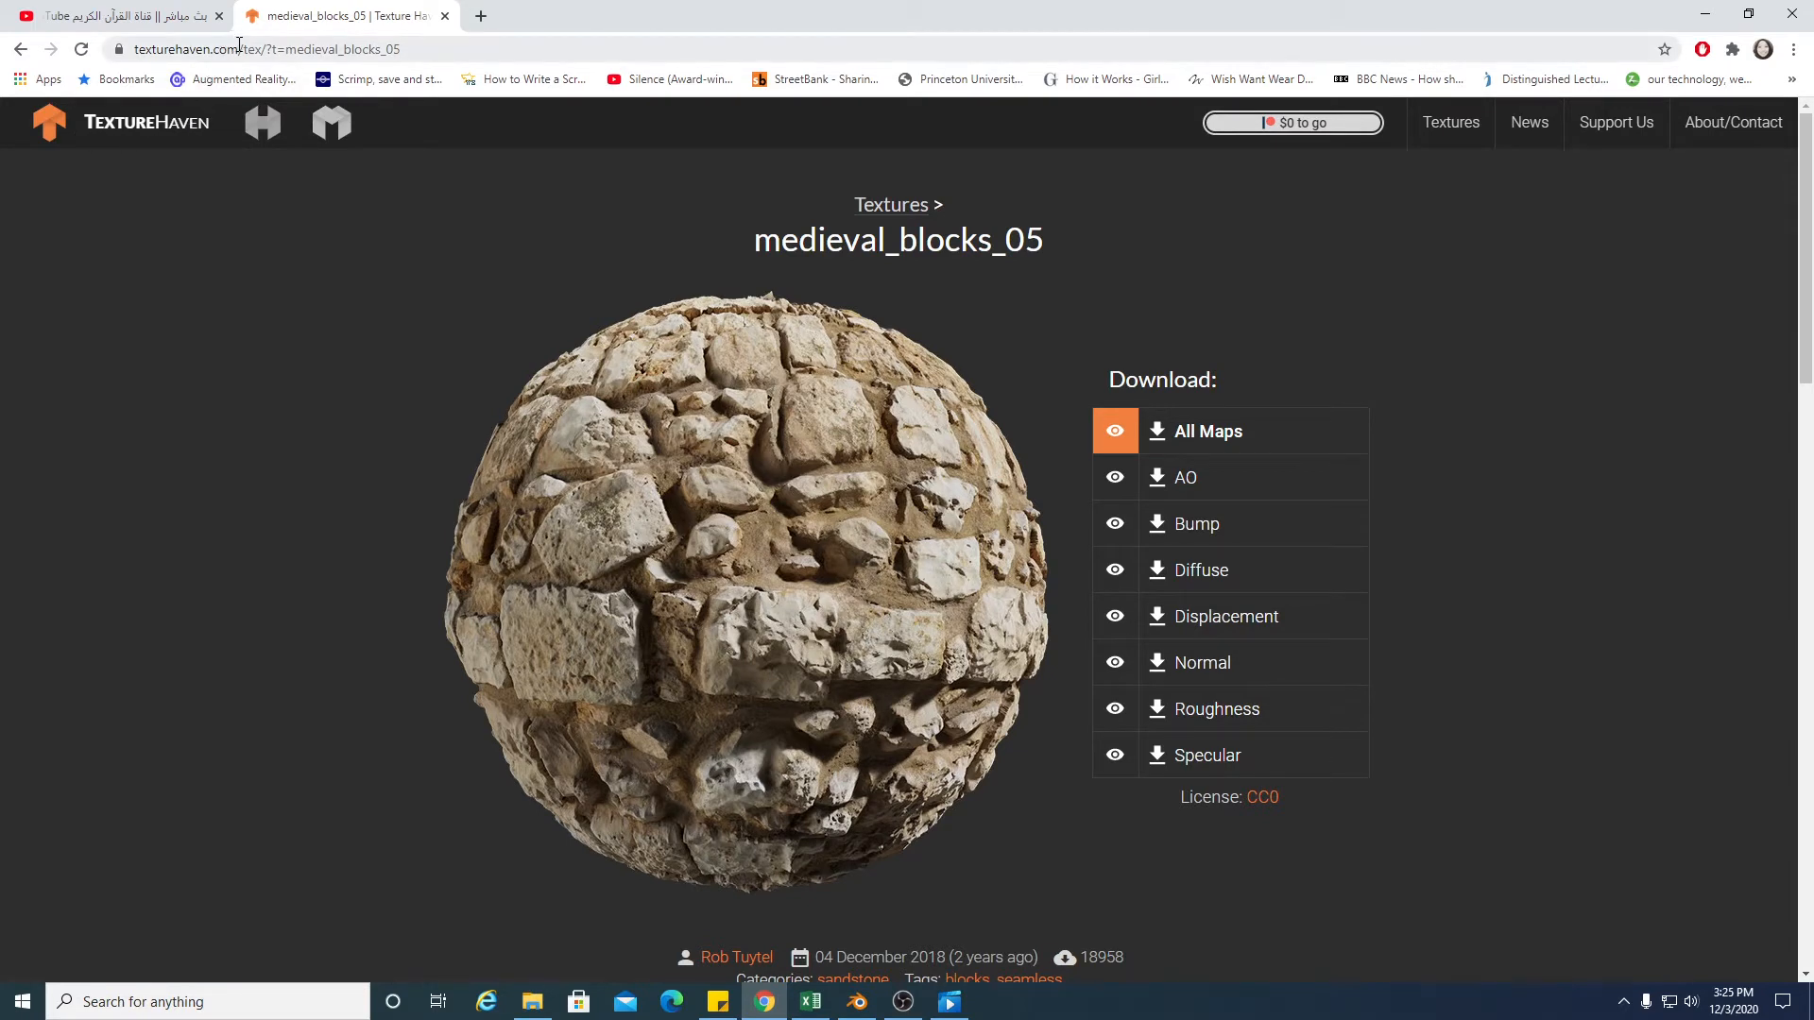
# Preview the AO, Bump, Diffuse, Displacement, Normal and Roughness maps of the medieval_blocks_05 texture
pyautogui.moveTo(725, 243); pyautogui.dragTo(1061, 248)
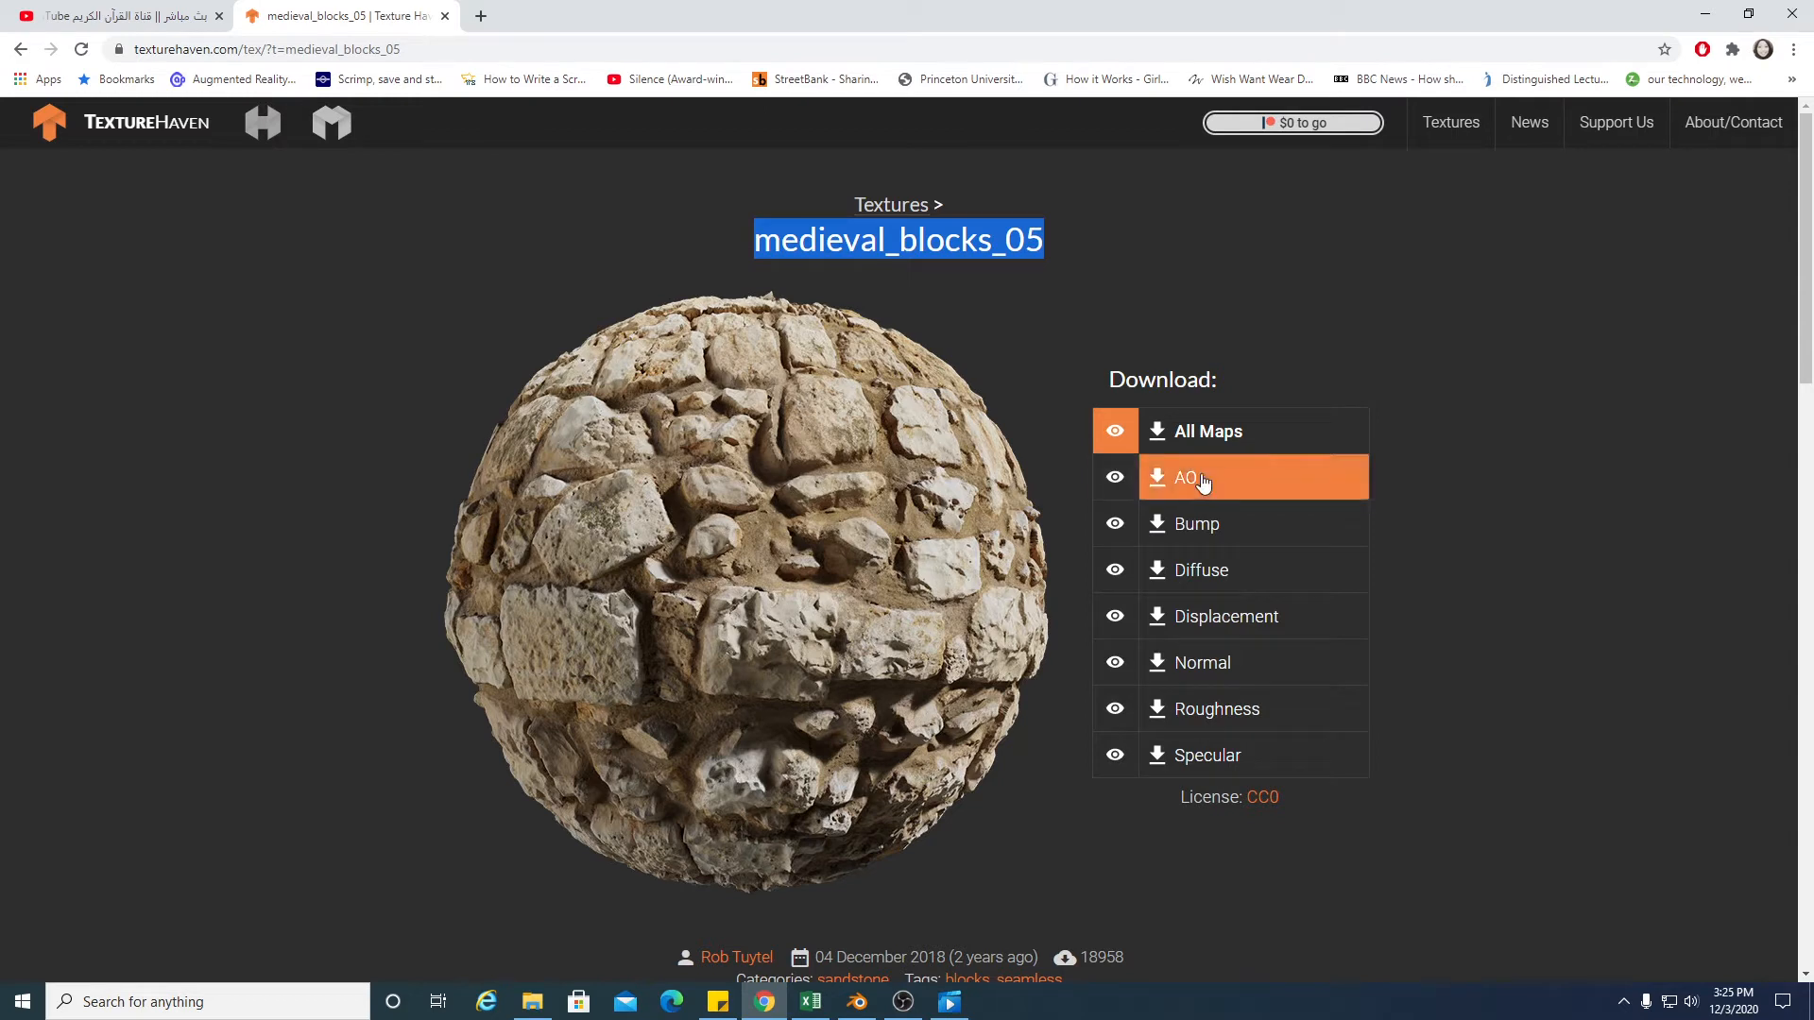
pyautogui.click(1116, 480)
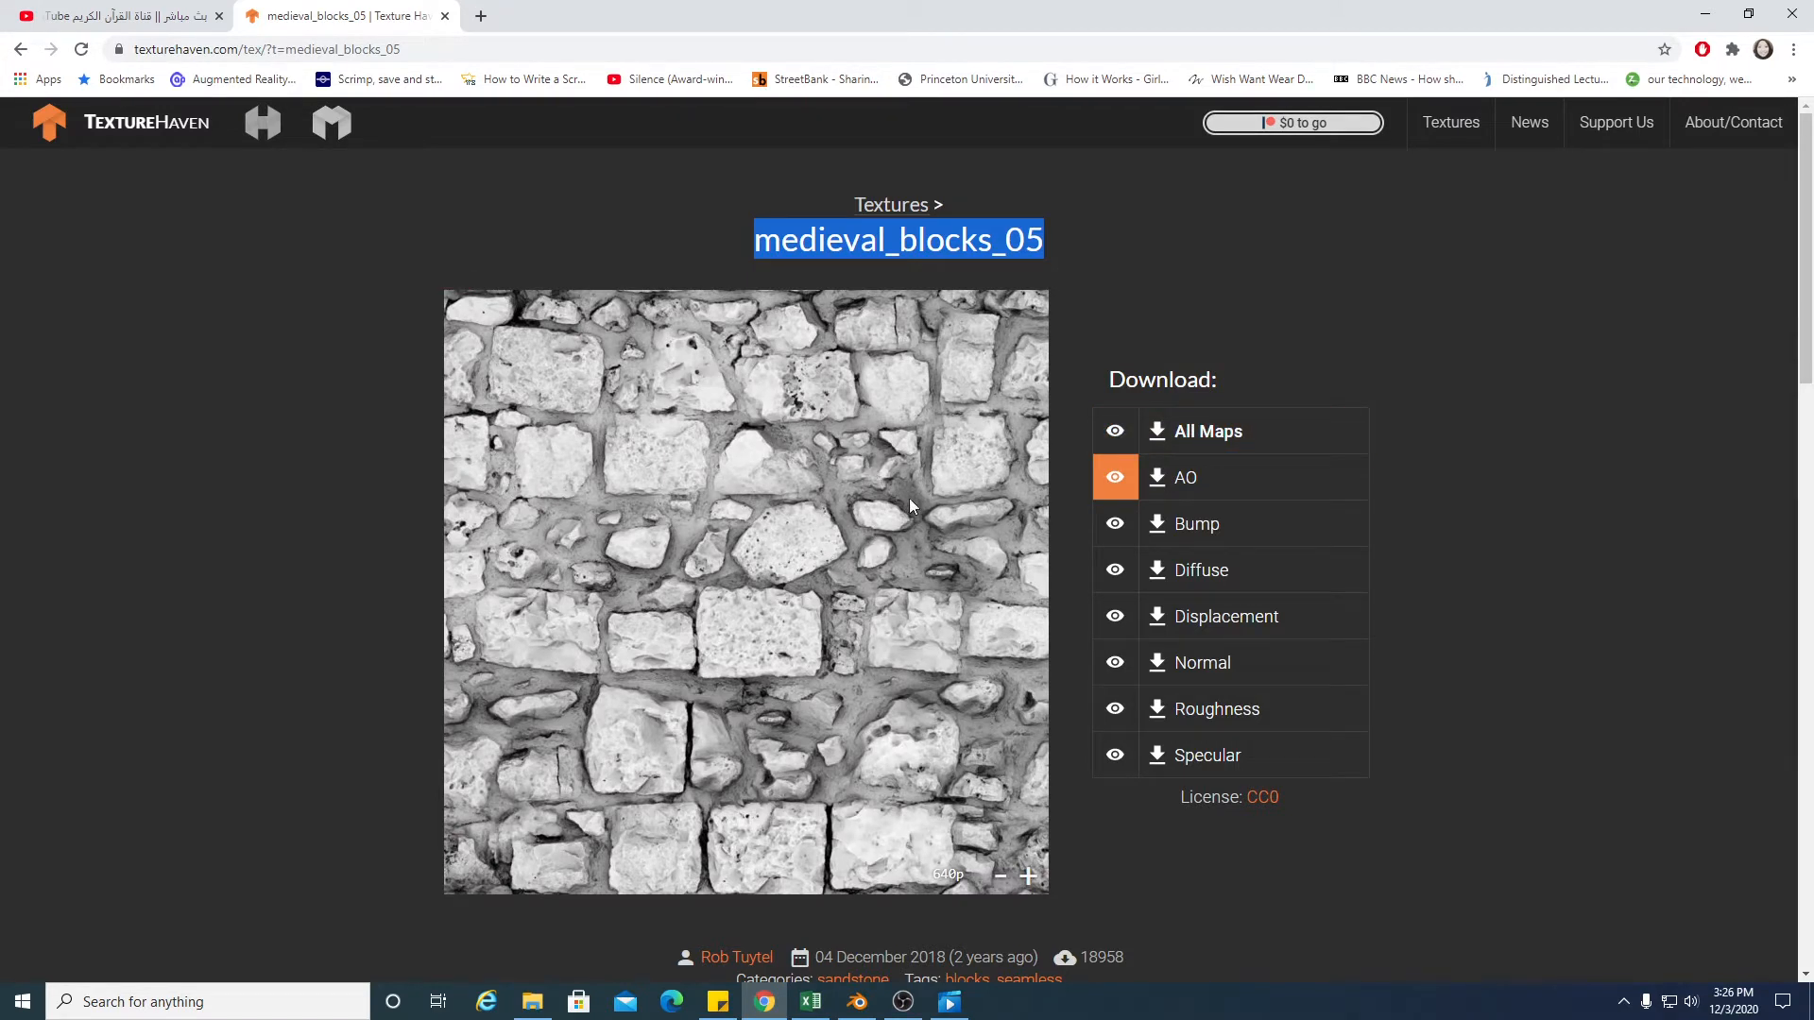
pyautogui.click(1115, 524)
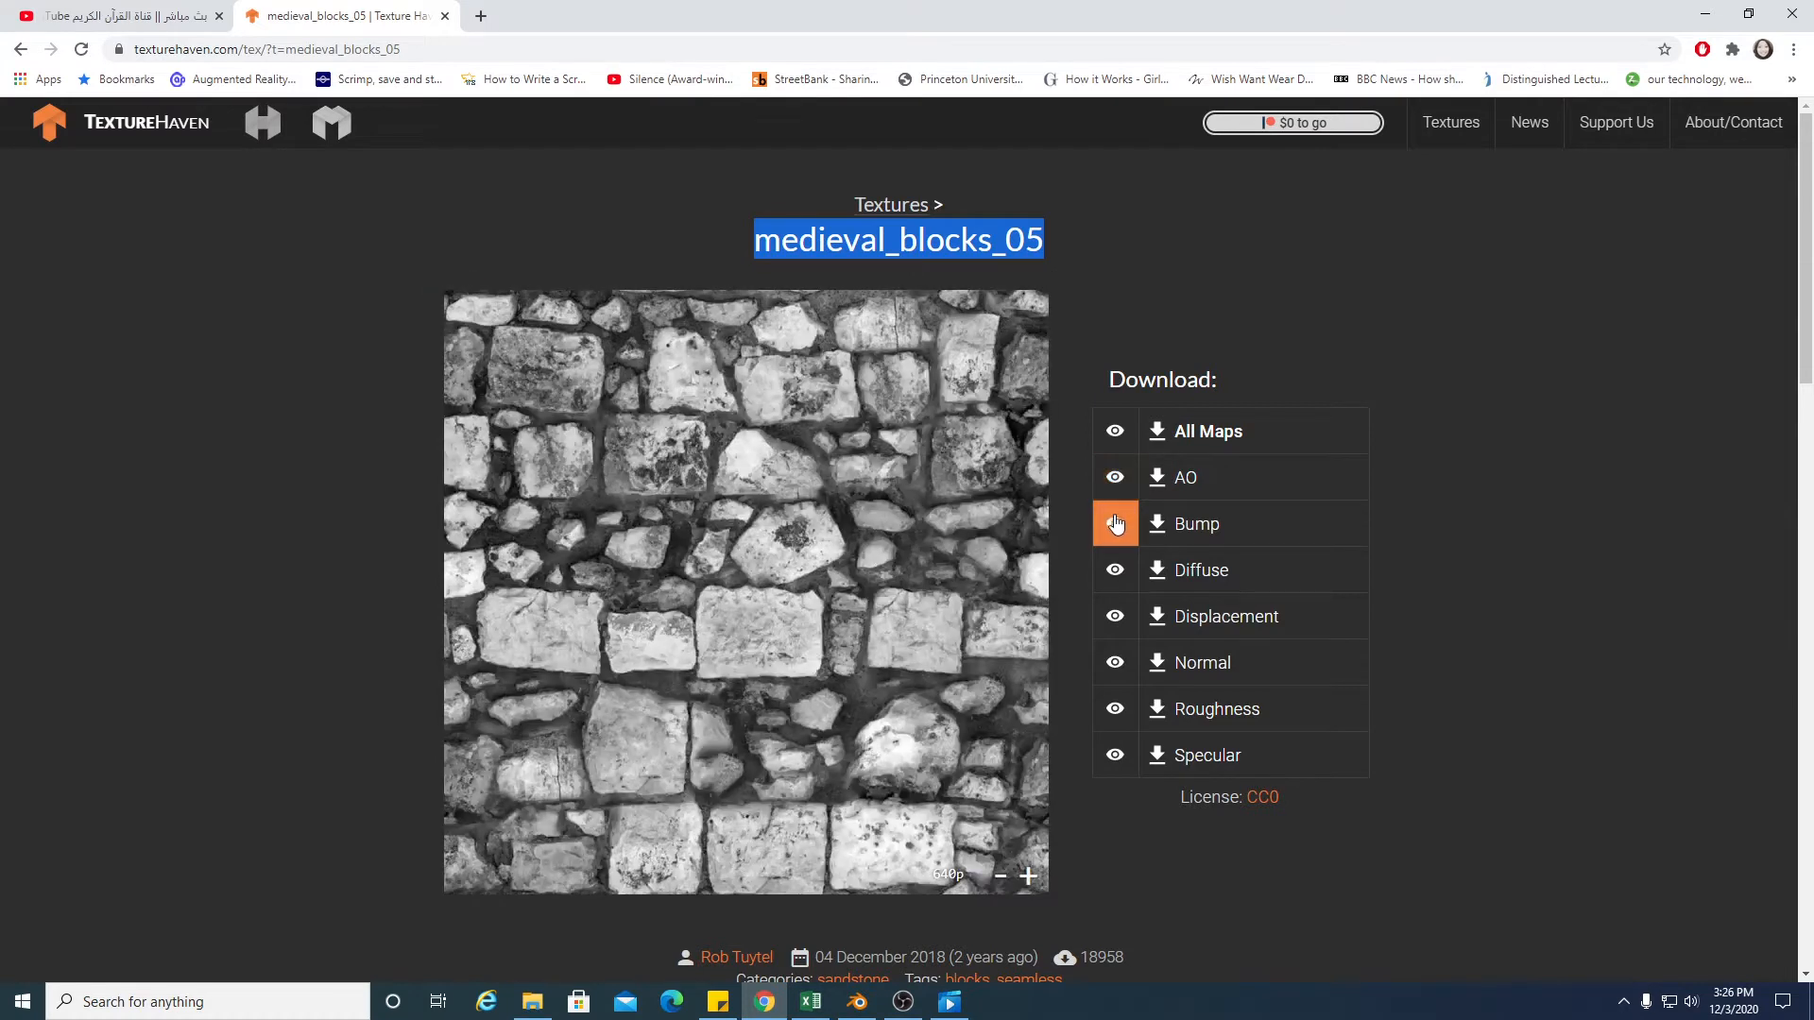
pyautogui.click(1115, 569)
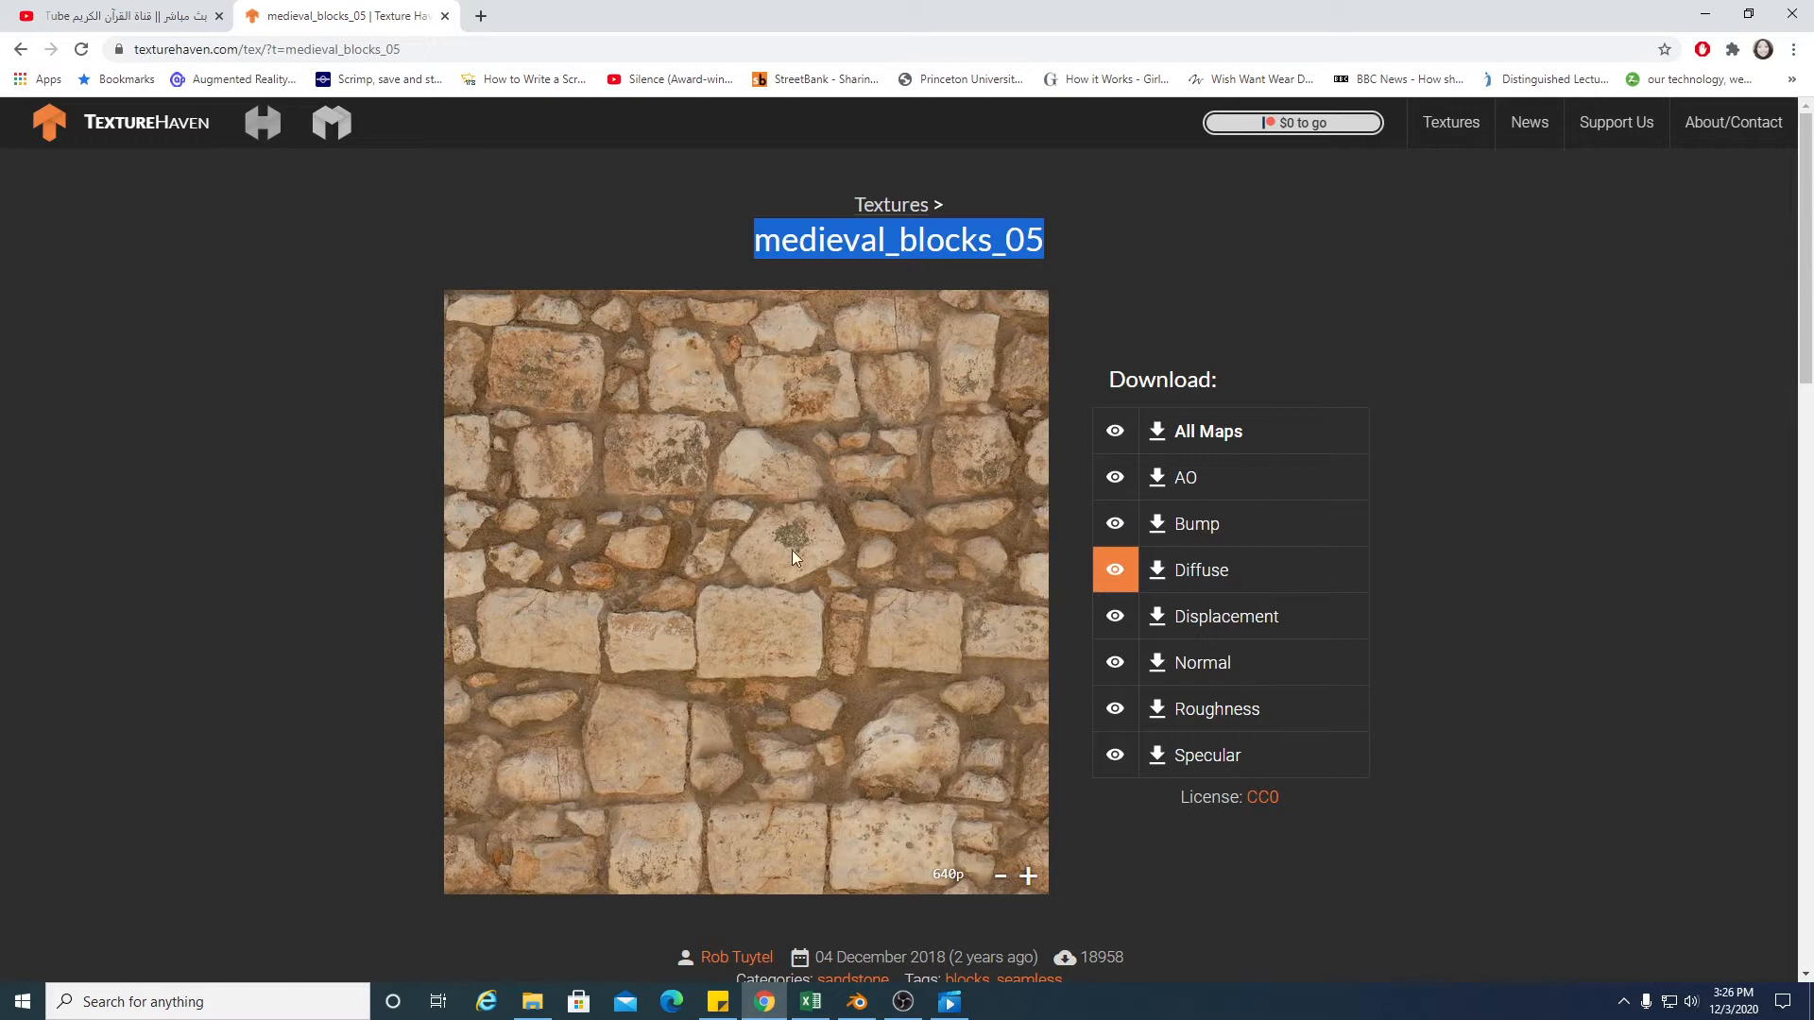
pyautogui.click(1113, 619)
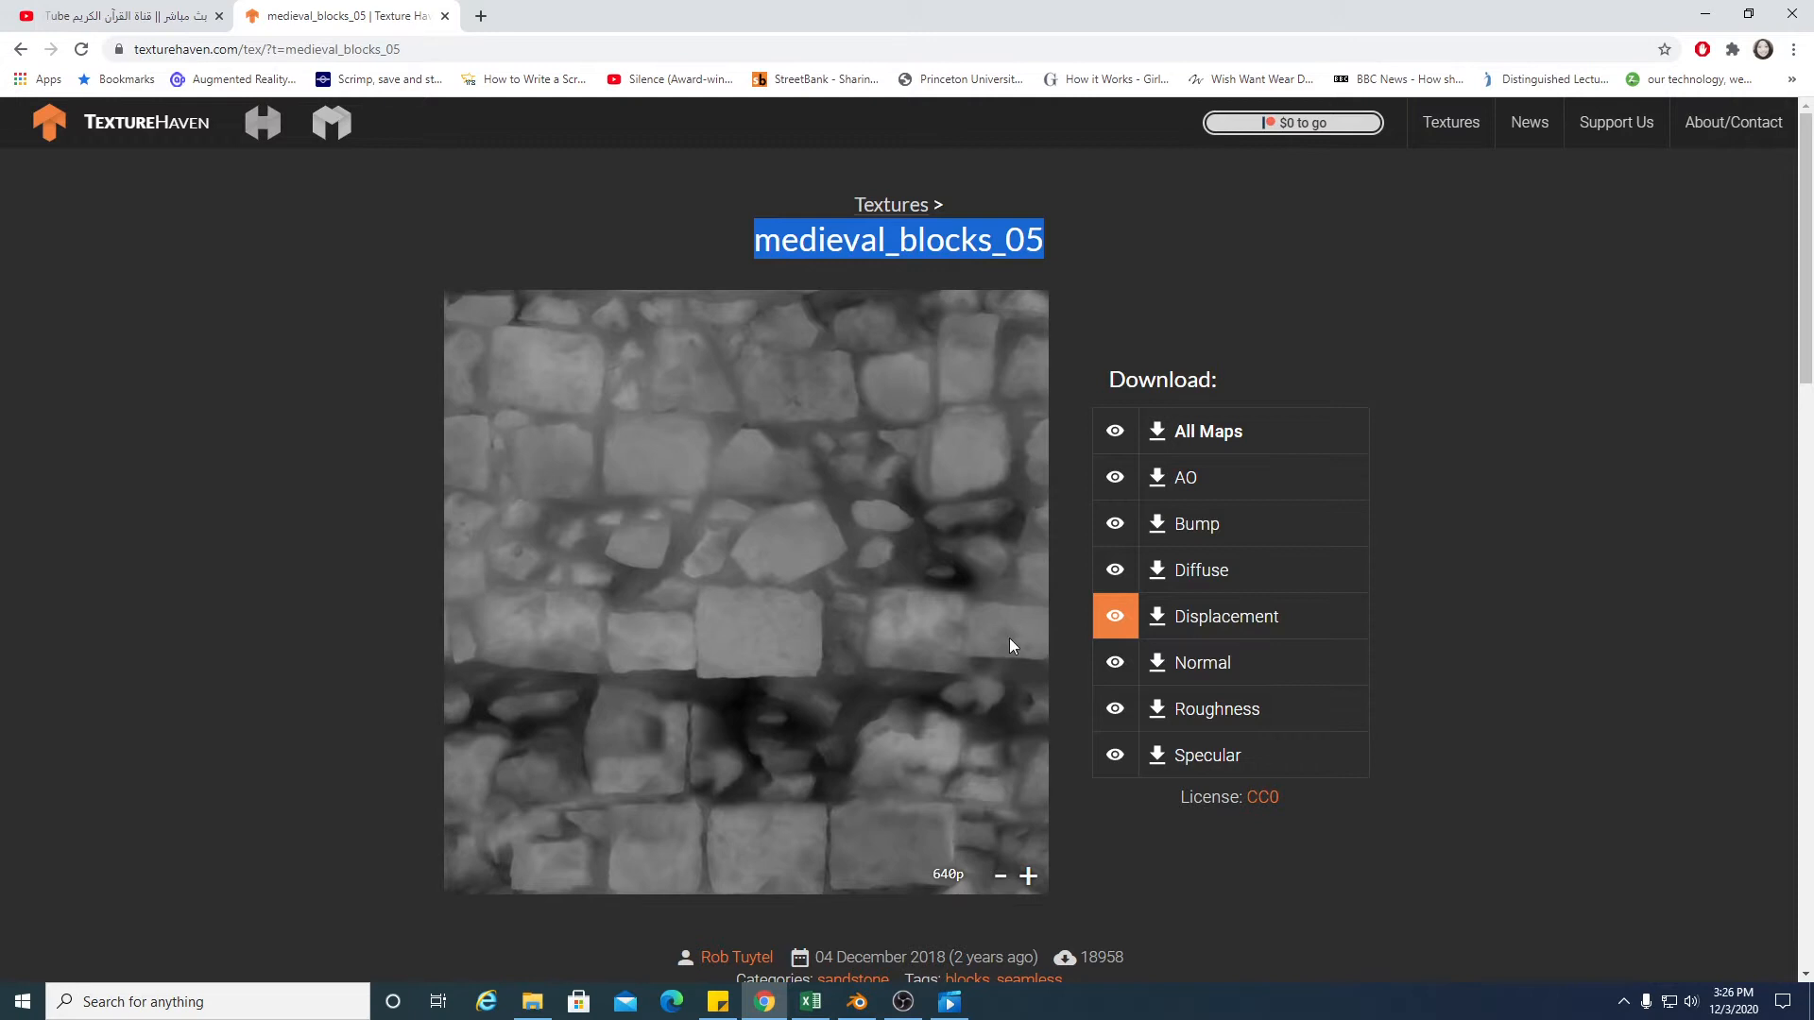
pyautogui.click(1115, 661)
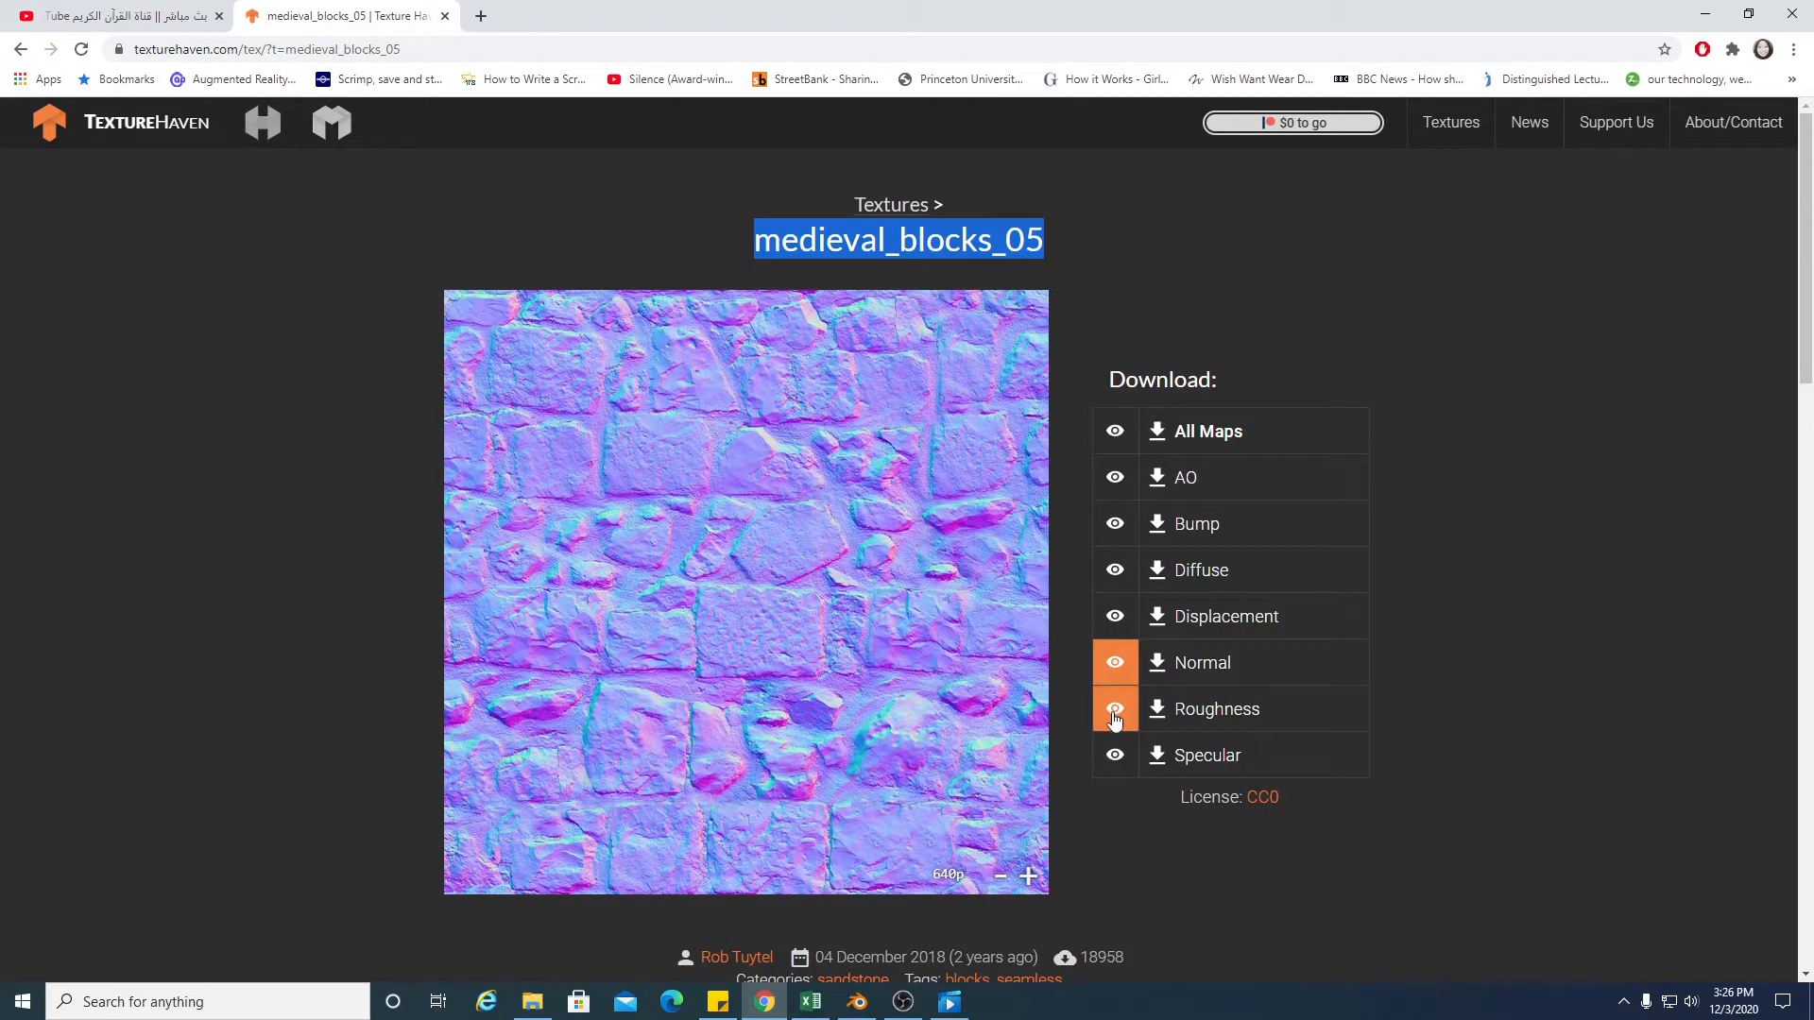
pyautogui.click(1114, 714)
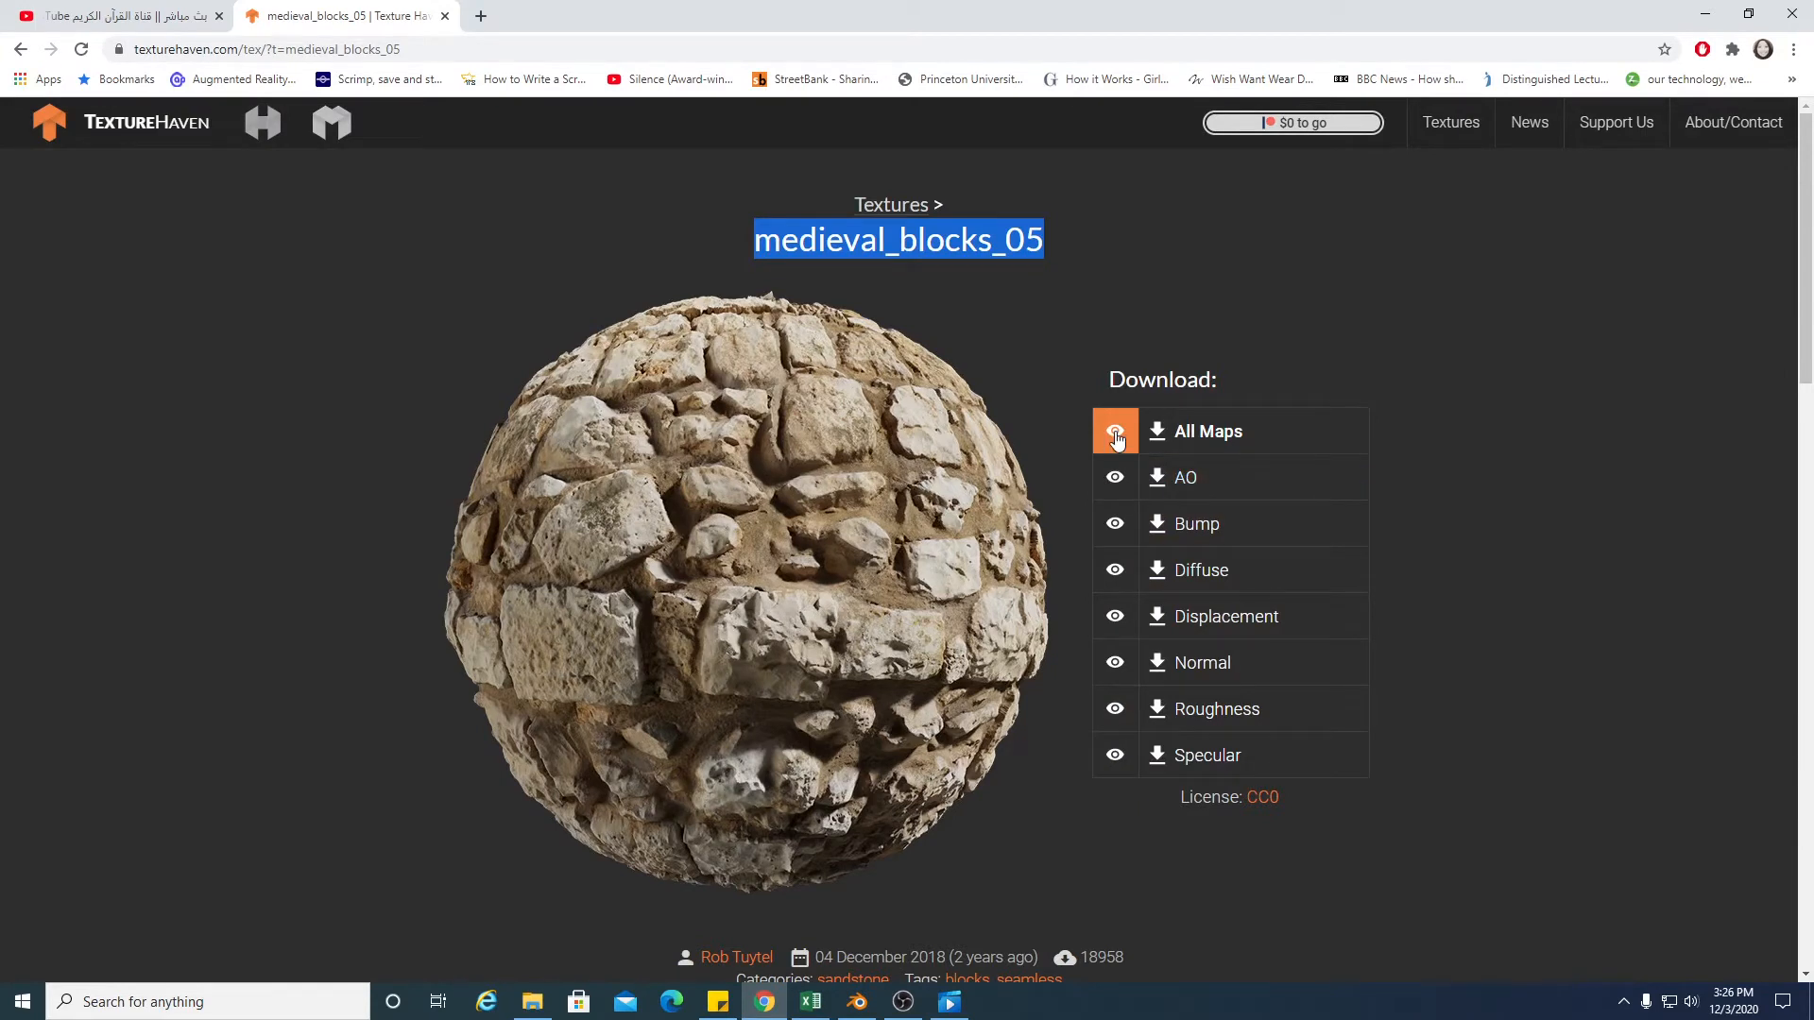
# Start downloading all maps as 2k JPG and choose the MULTI-PLATFORM GAMES folder on drive E: as the save location
pyautogui.click(1188, 434)
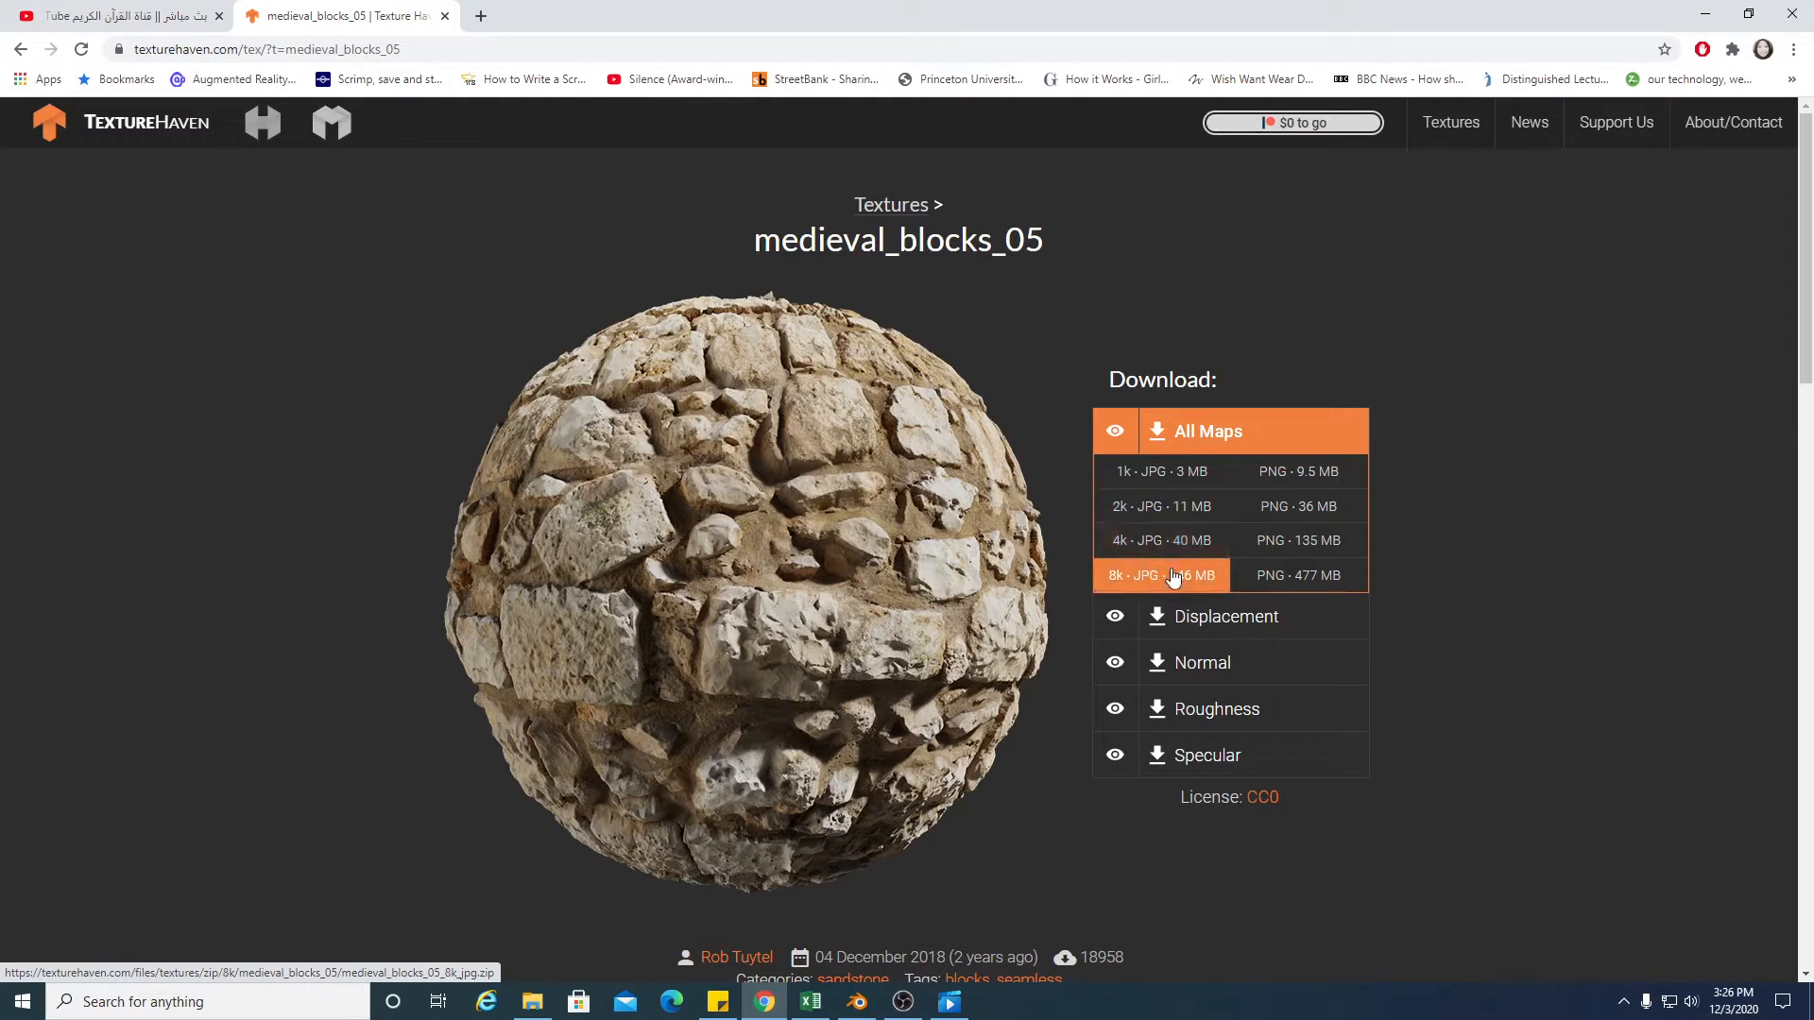
pyautogui.click(1179, 508)
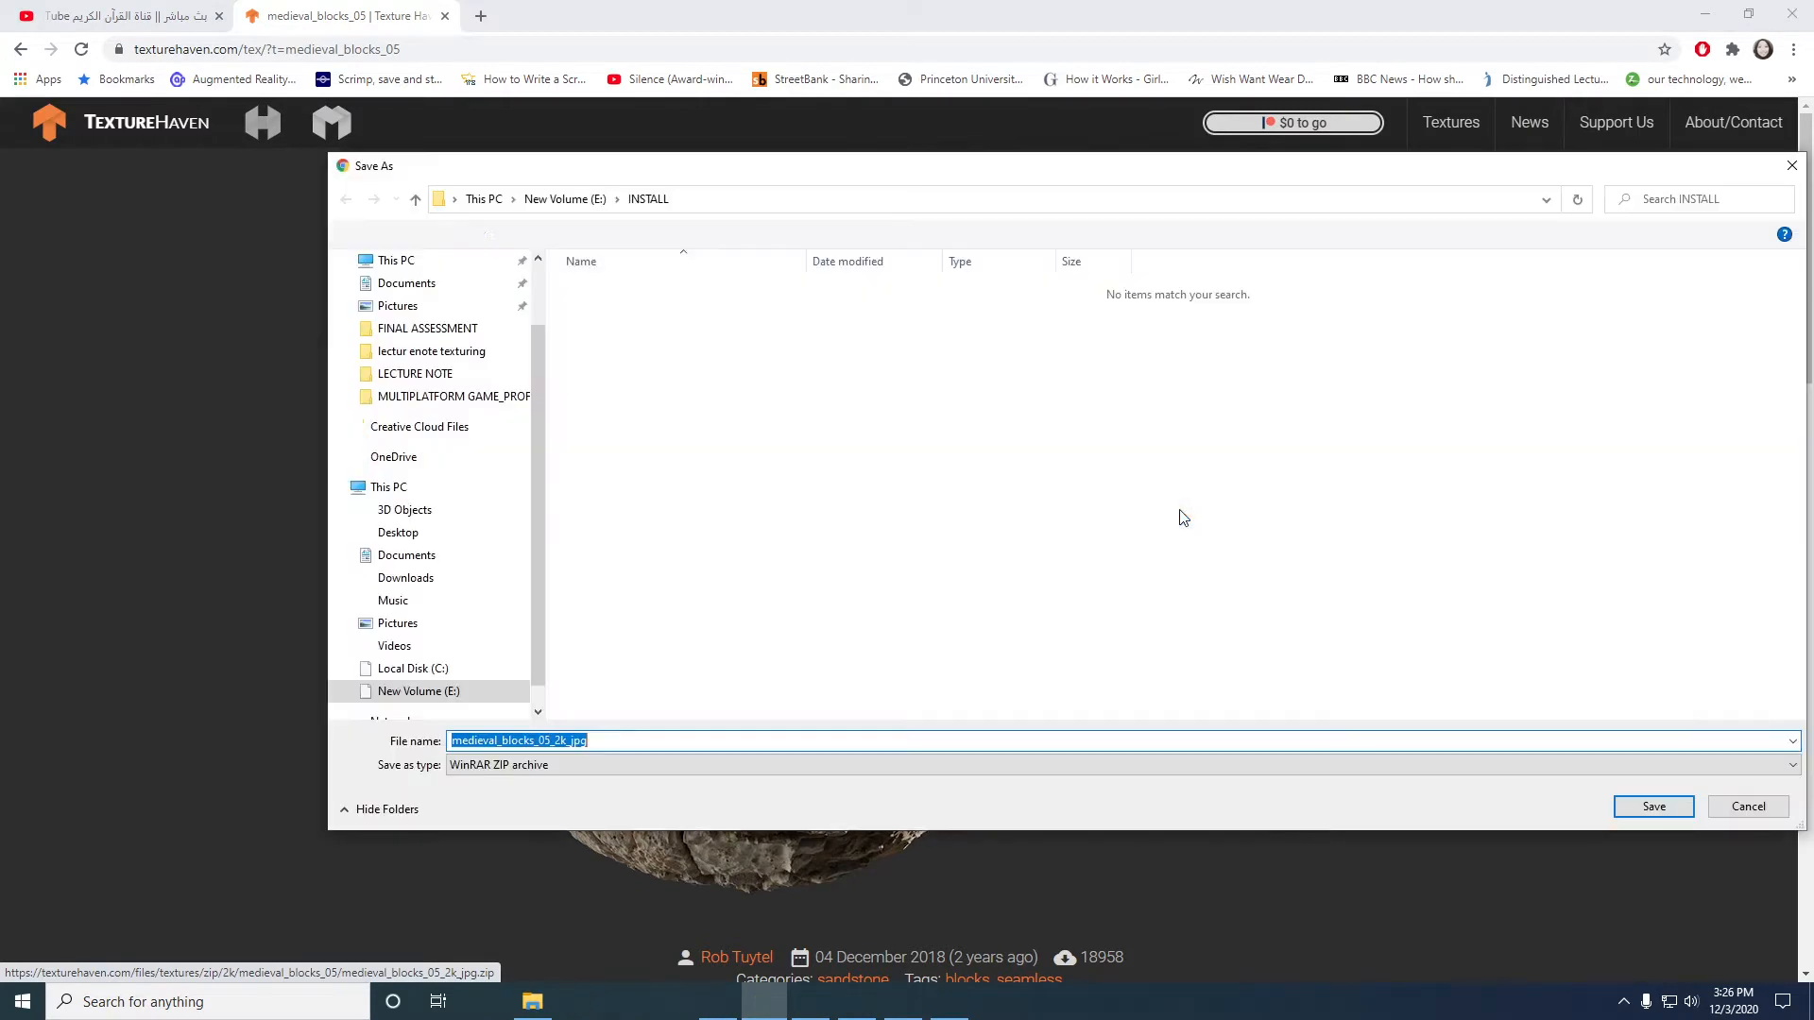
pyautogui.click(456, 396)
pyautogui.click(427, 693)
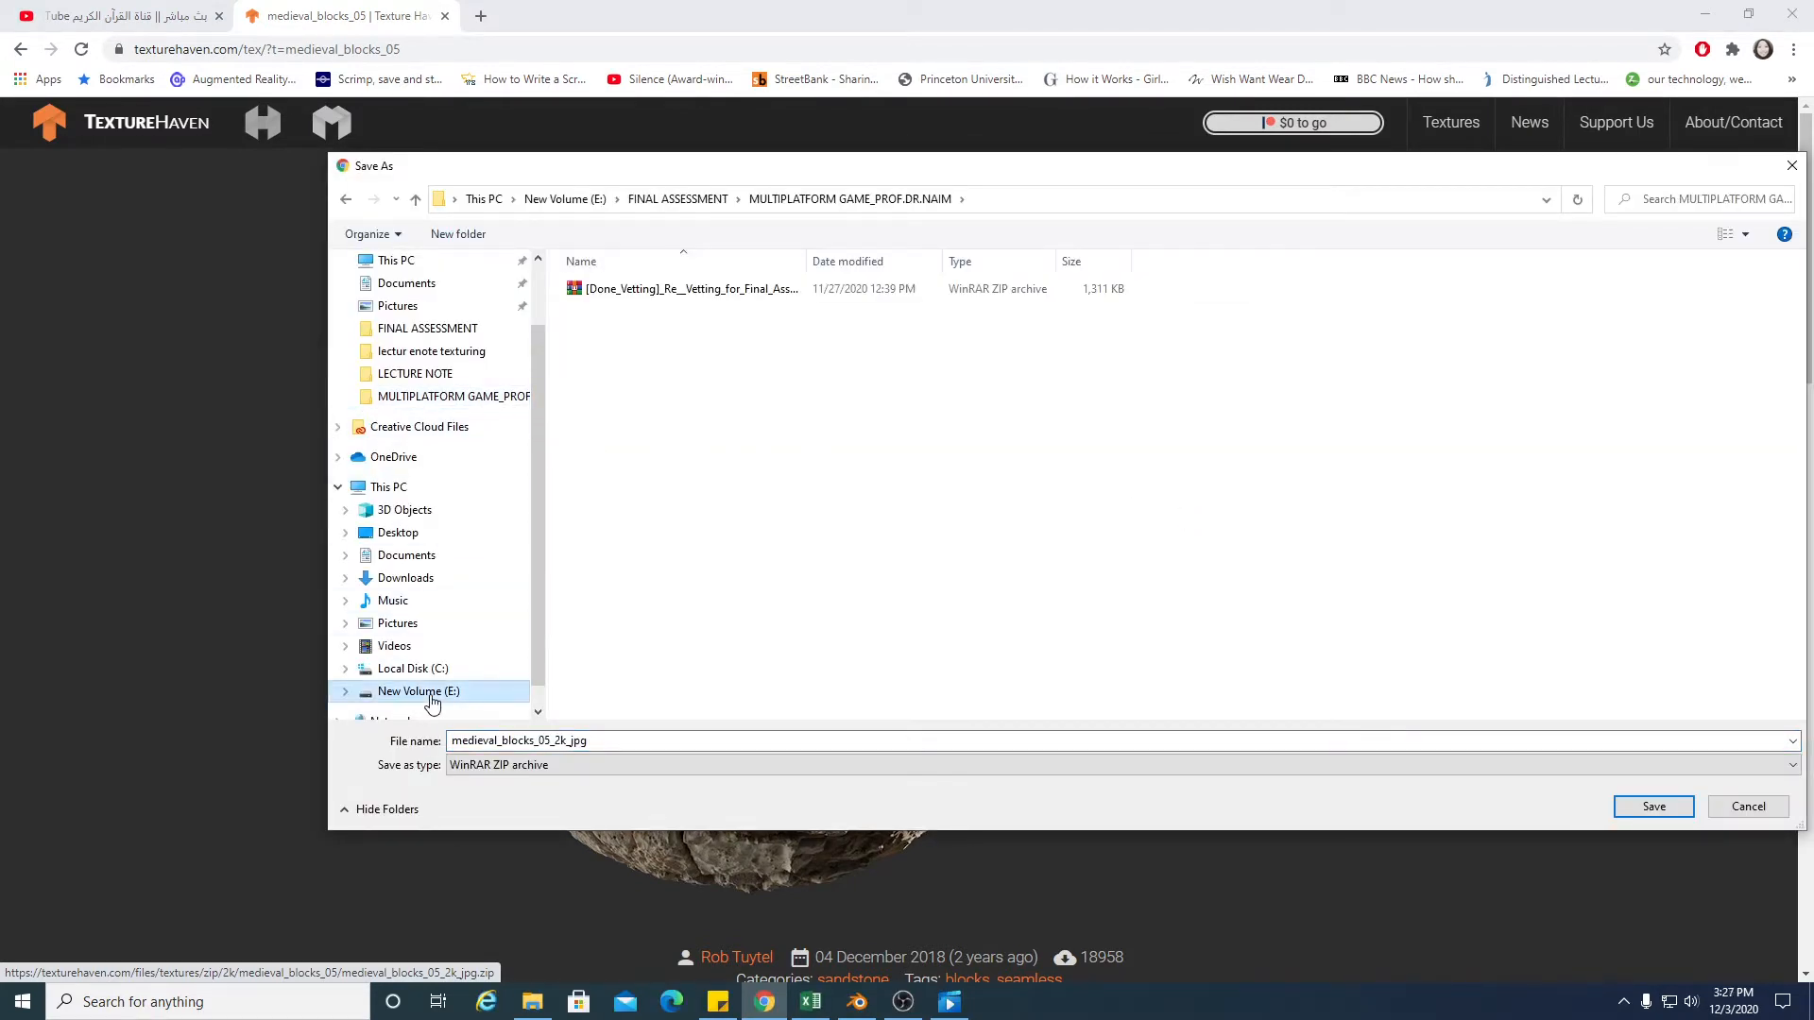
pyautogui.scroll(-7, 679, 661)
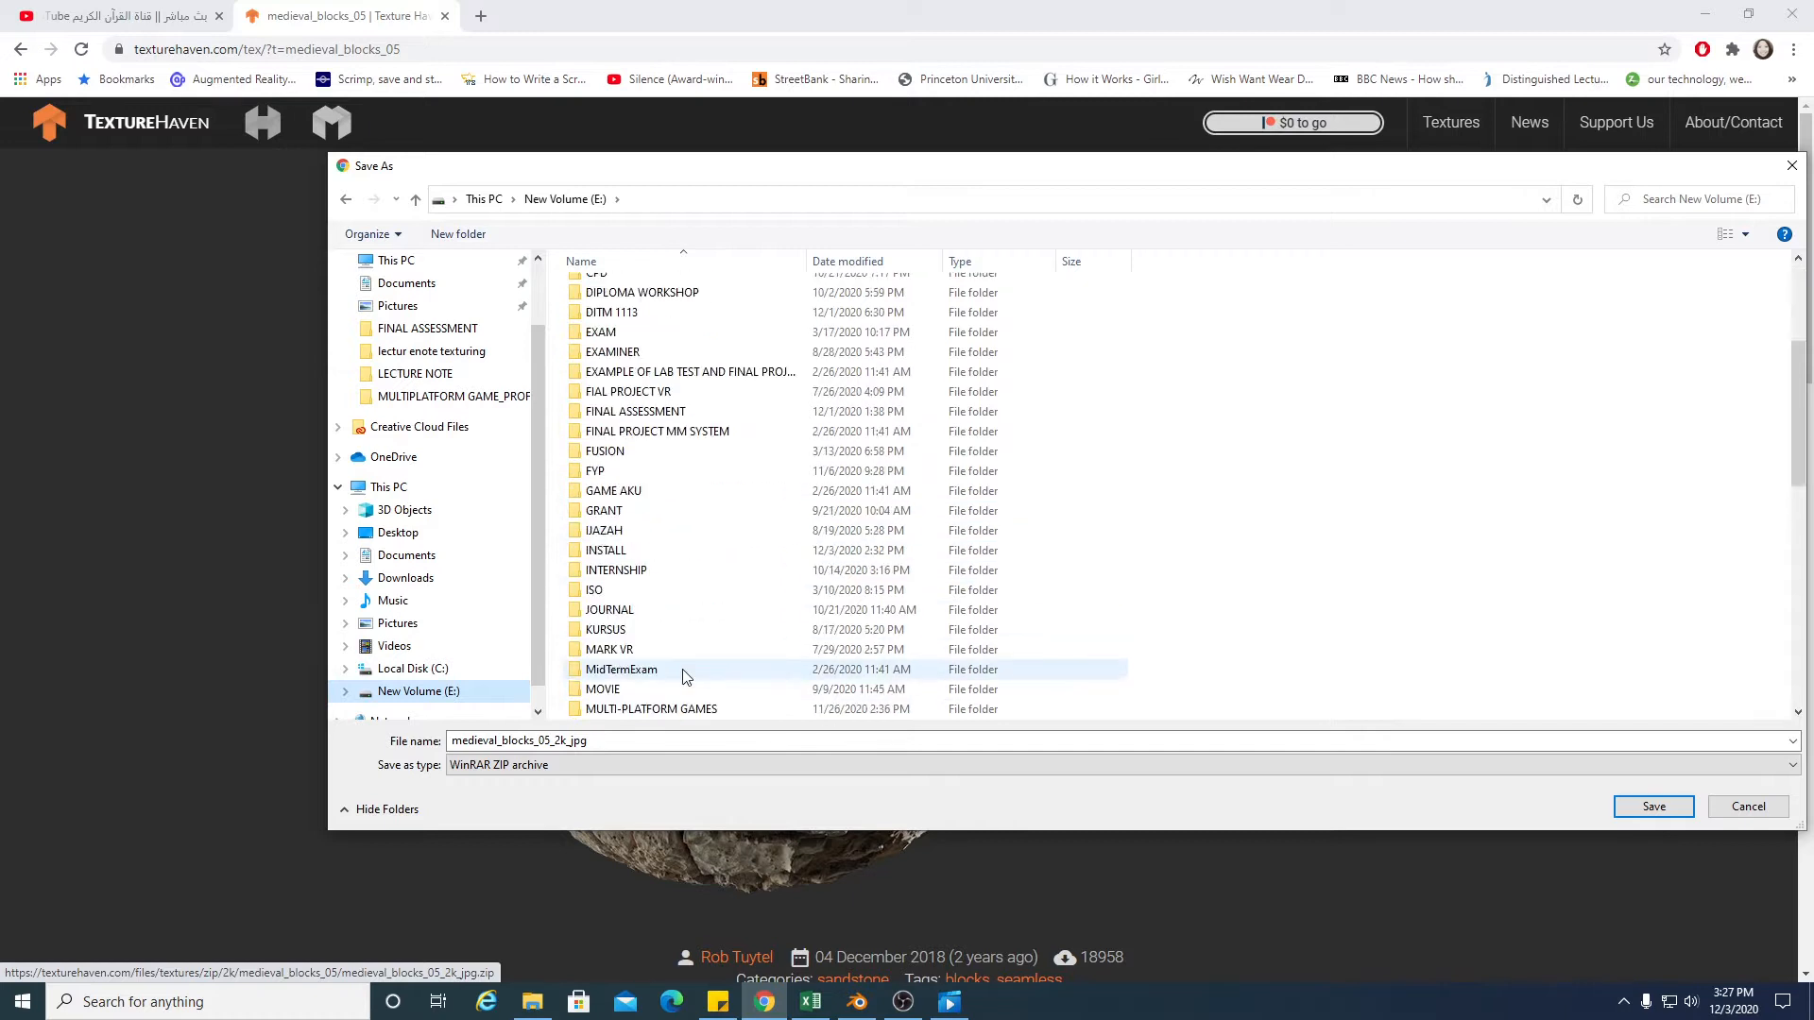
pyautogui.doubleClick(678, 534)
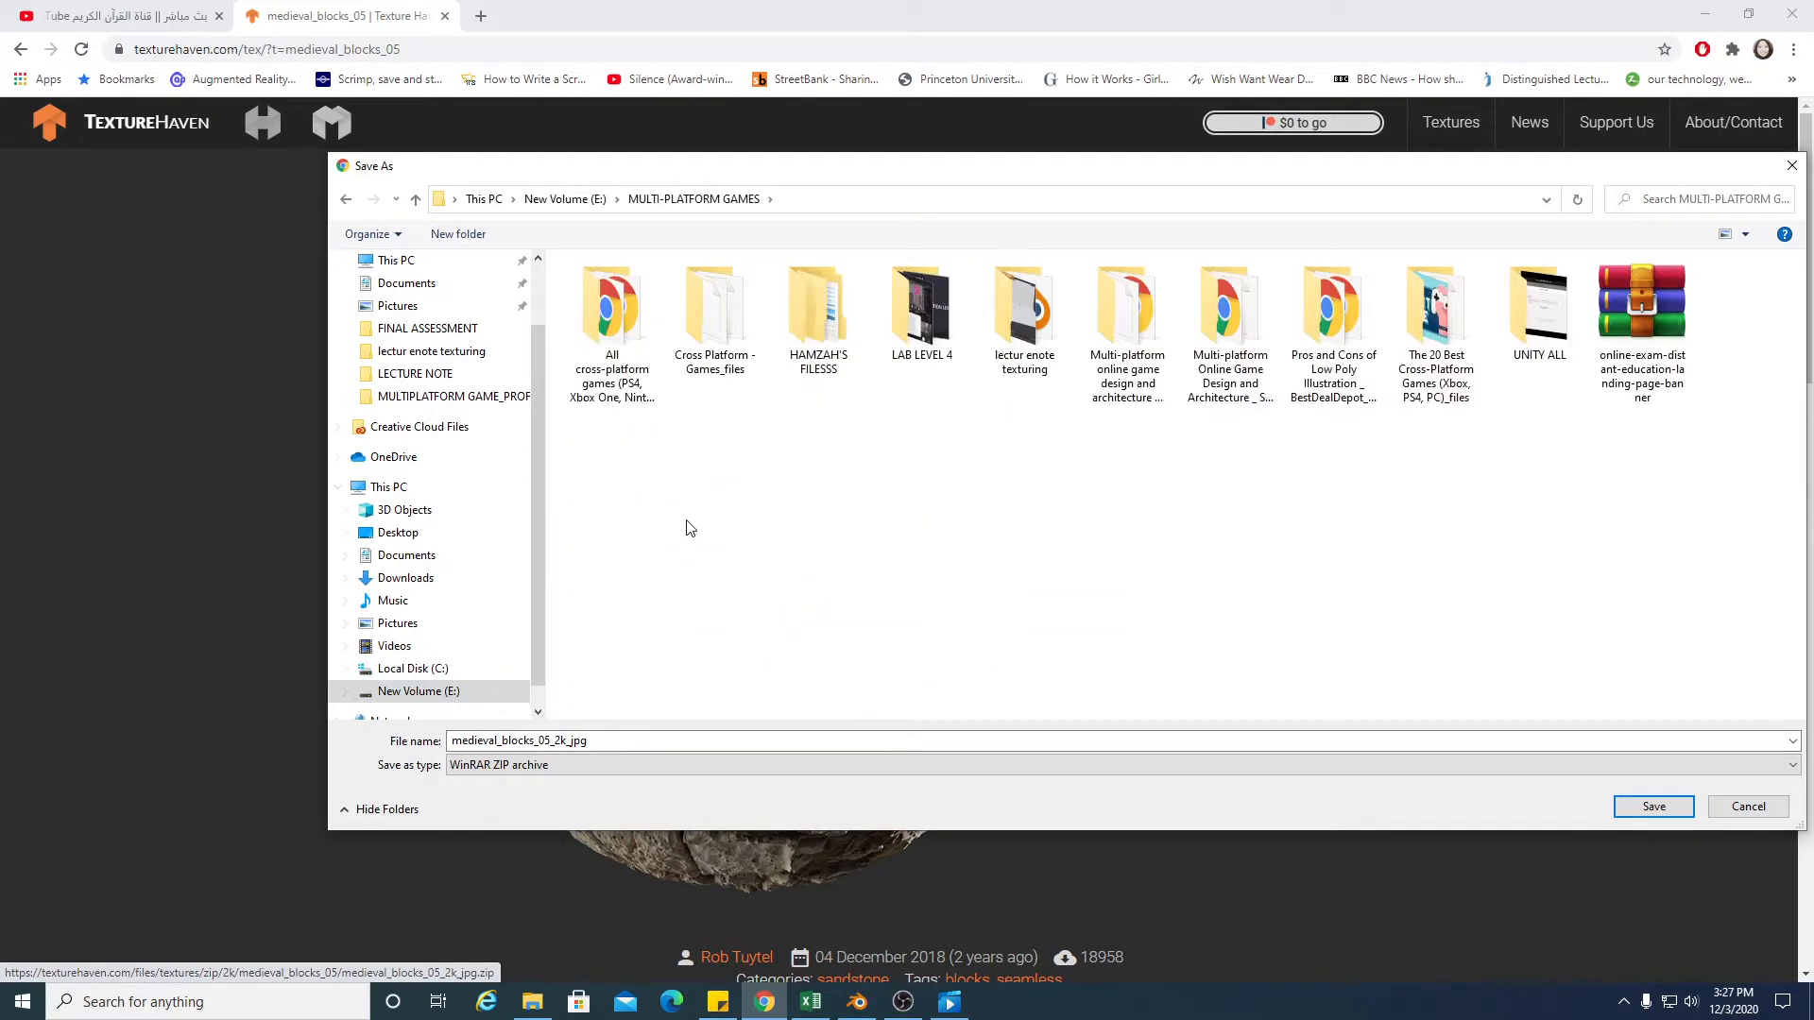
# Create a new folder named MEDIEVAL BLOCK TEXTURE inside MULTI-PLATFORM GAMES
pyautogui.click(481, 247)
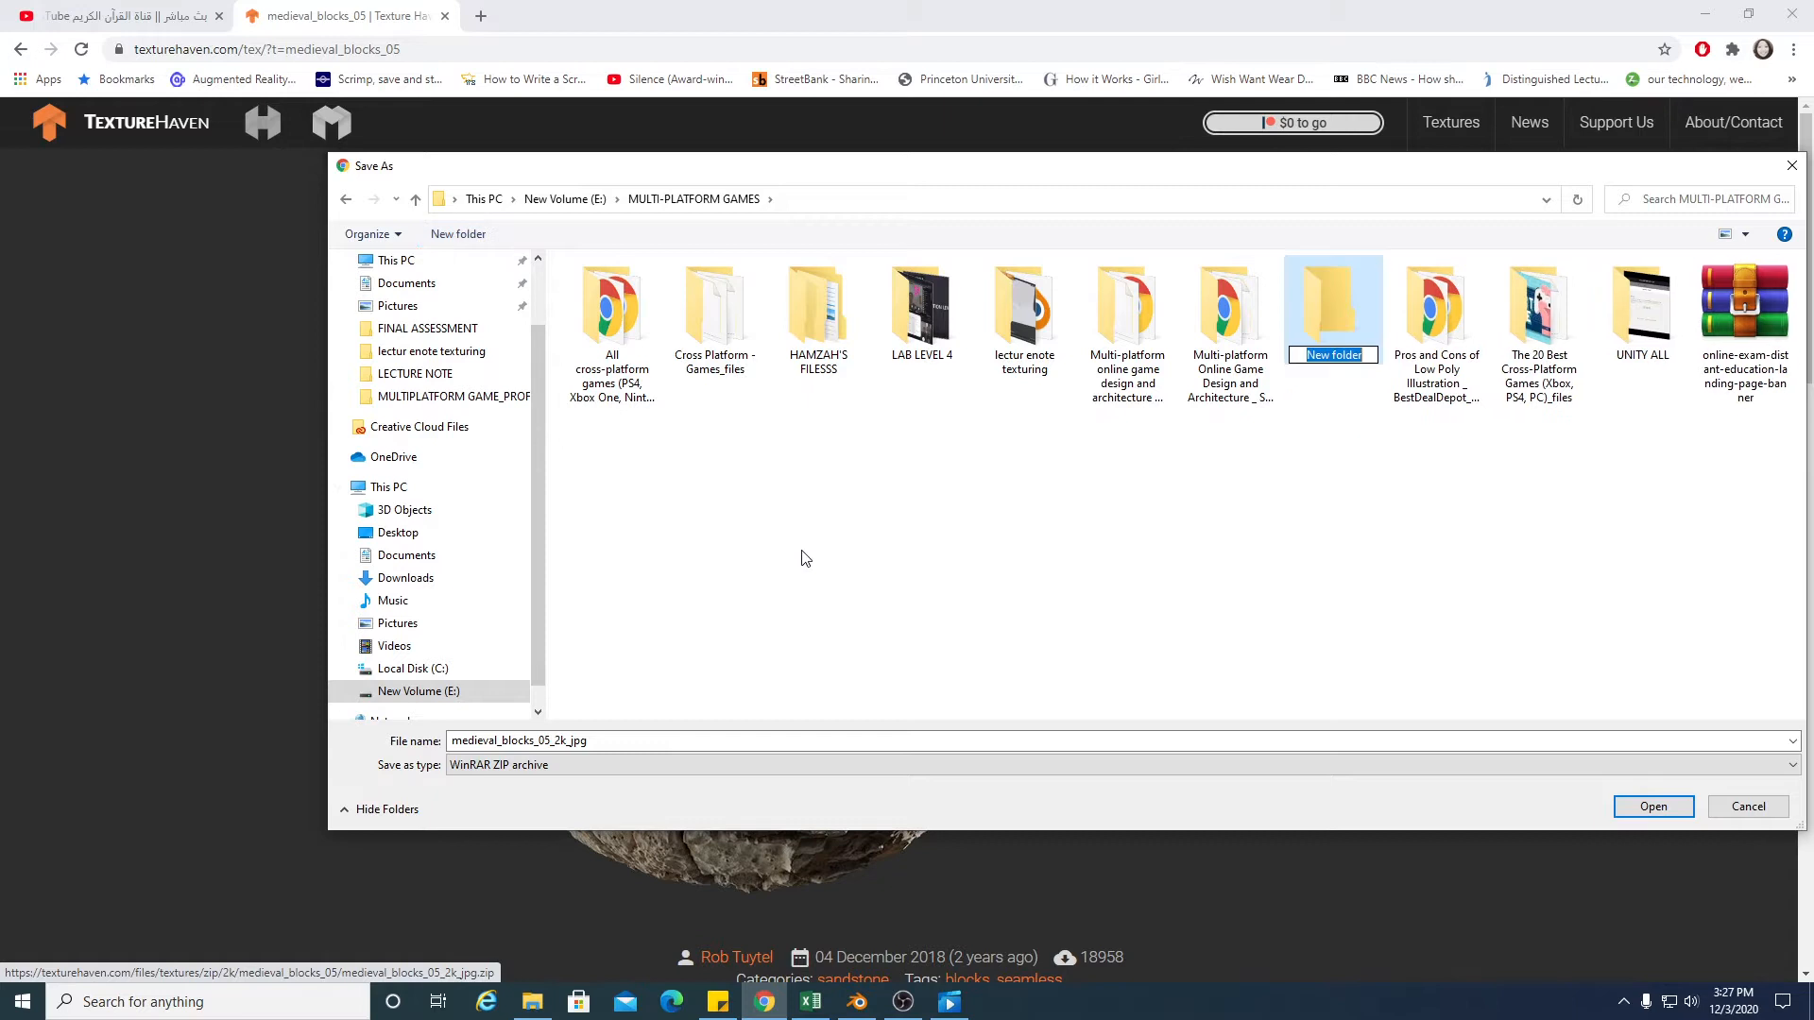
pyautogui.write('medi')
pyautogui.press('BackSpace')
pyautogui.press('BackSpace')
pyautogui.press('BackSpace')
pyautogui.press('BackSpace')
pyautogui.write('MEDIAVL')
pyautogui.press('BackSpace')
pyautogui.press('BackSpace')
pyautogui.press('BackSpace')
pyautogui.write('EVAL BLOCK TEXTURE')
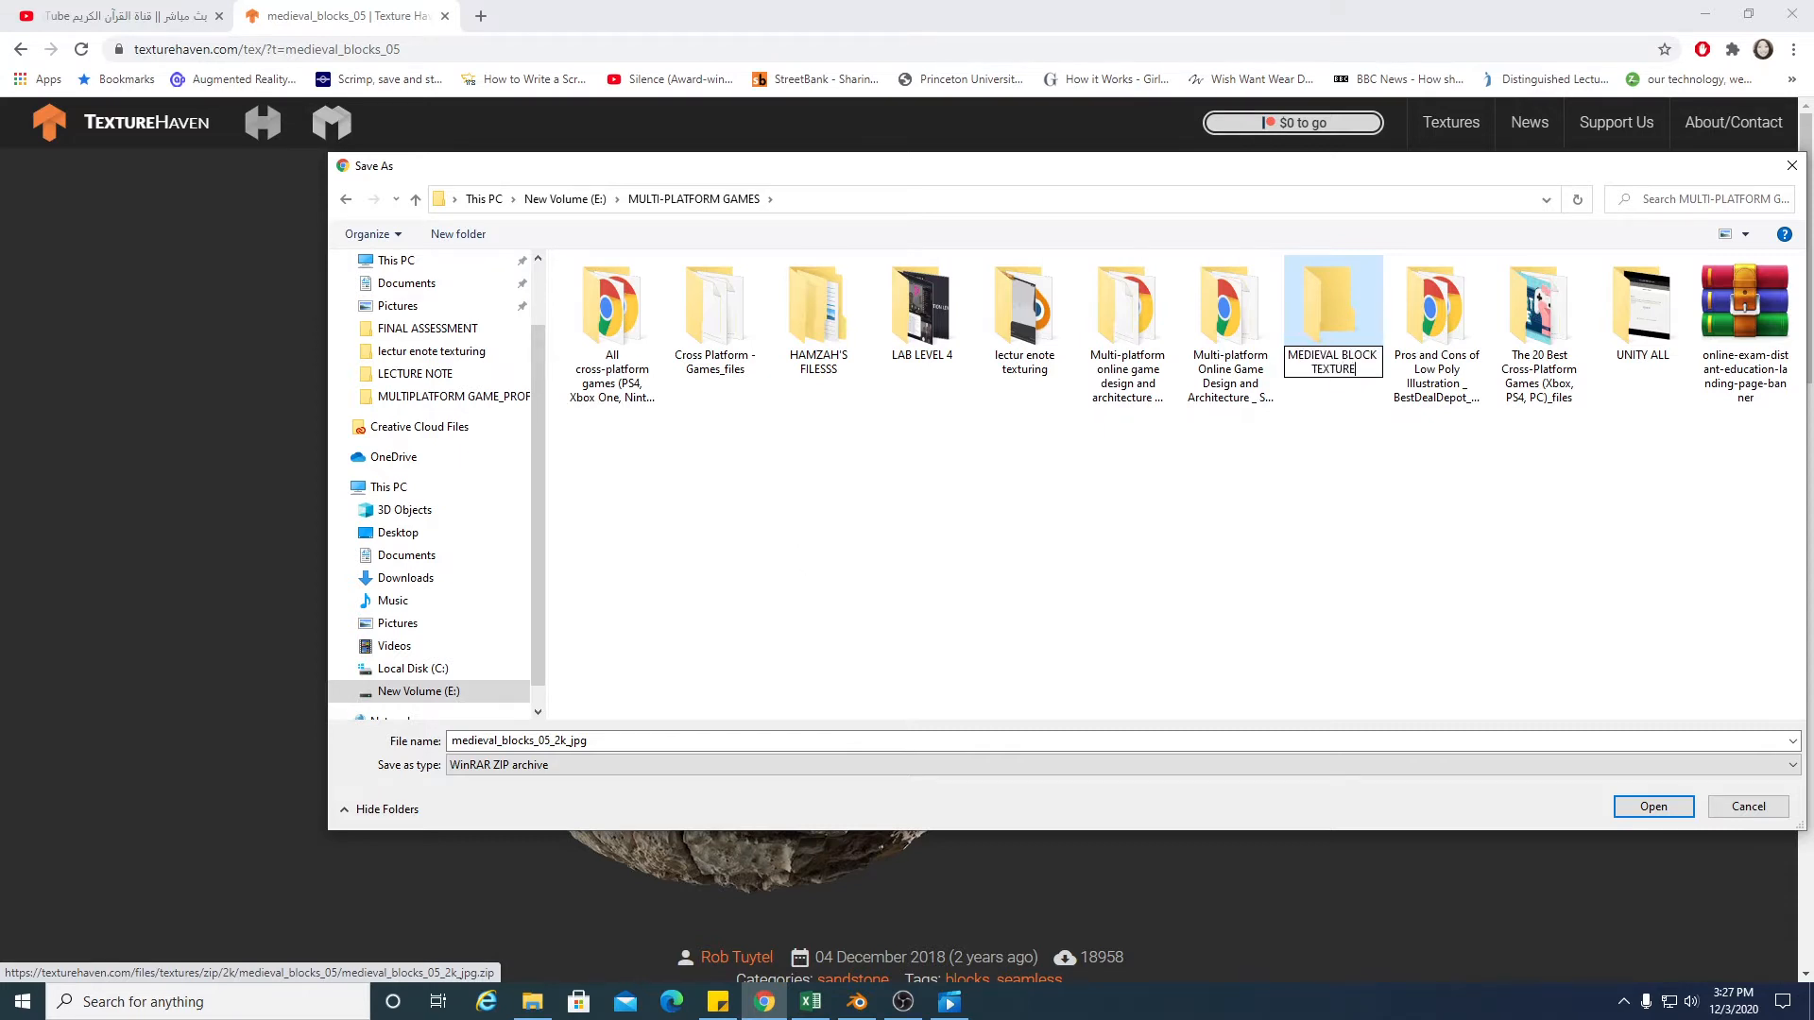
pyautogui.press('Return')
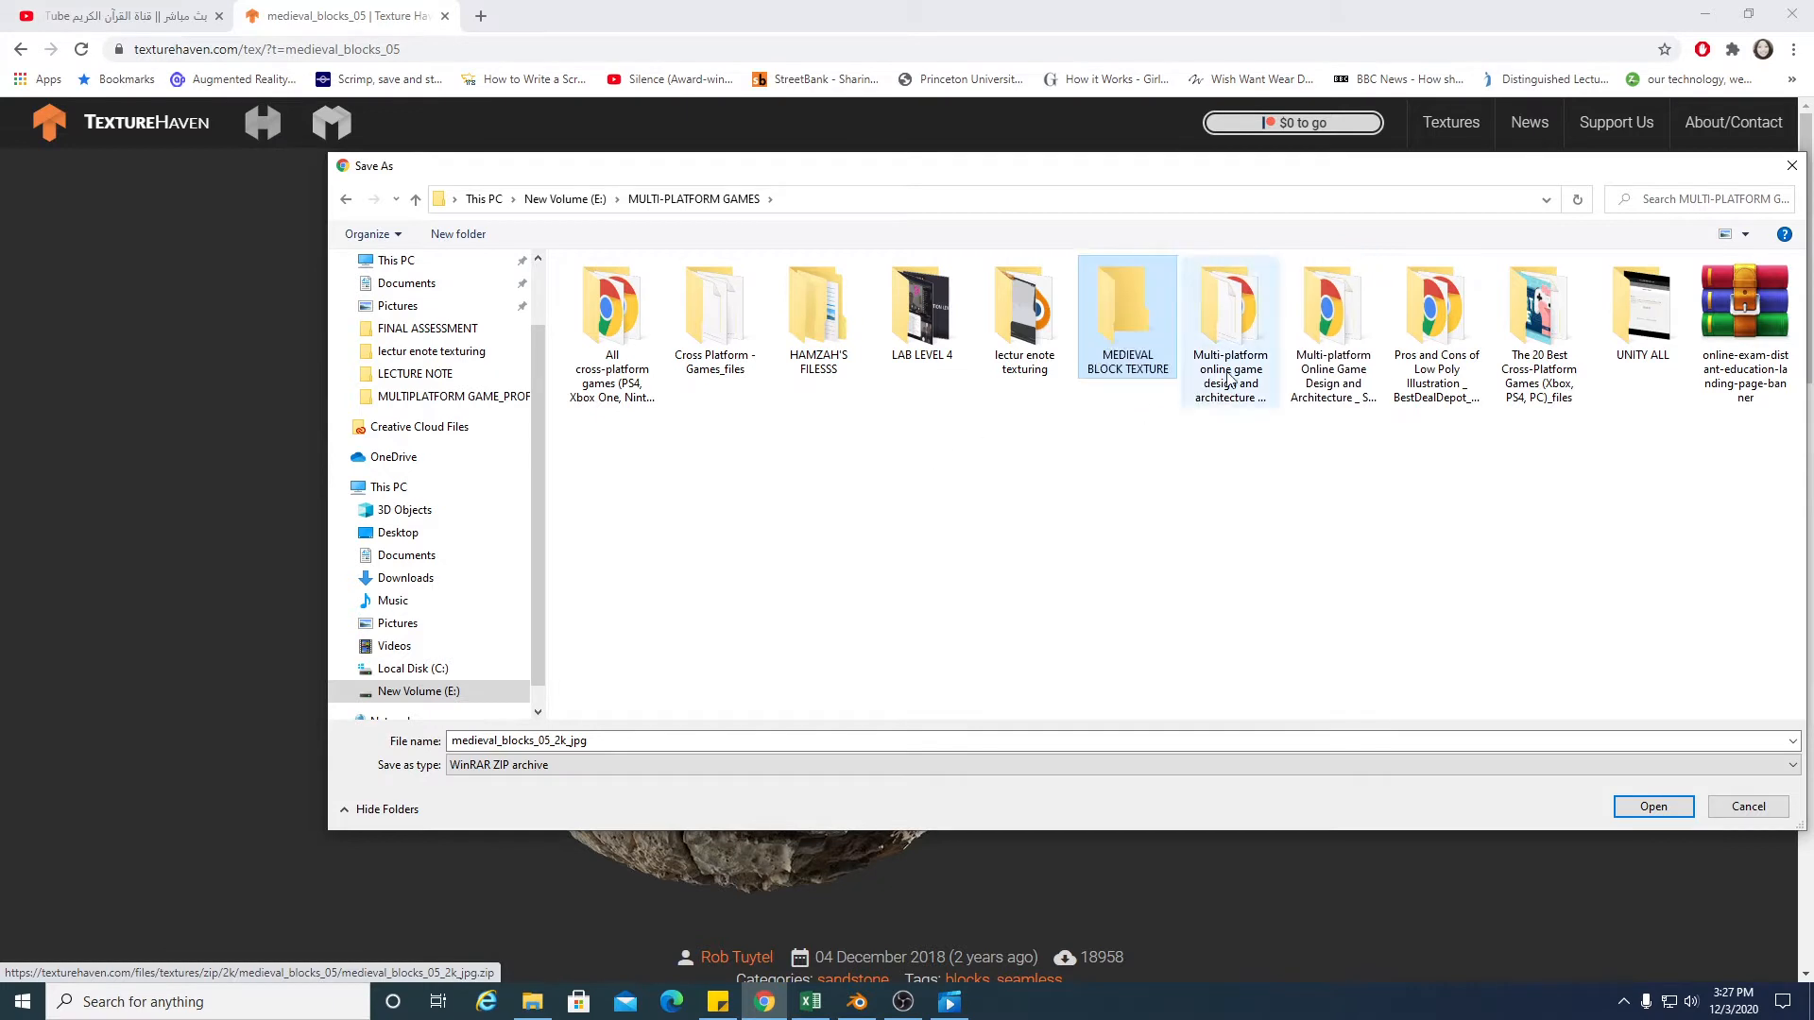
# Save the 2k JPG archive in the MEDIEVAL BLOCK TEXTURE folder and show the downloaded file in File Explorer
pyautogui.doubleClick(1146, 340)
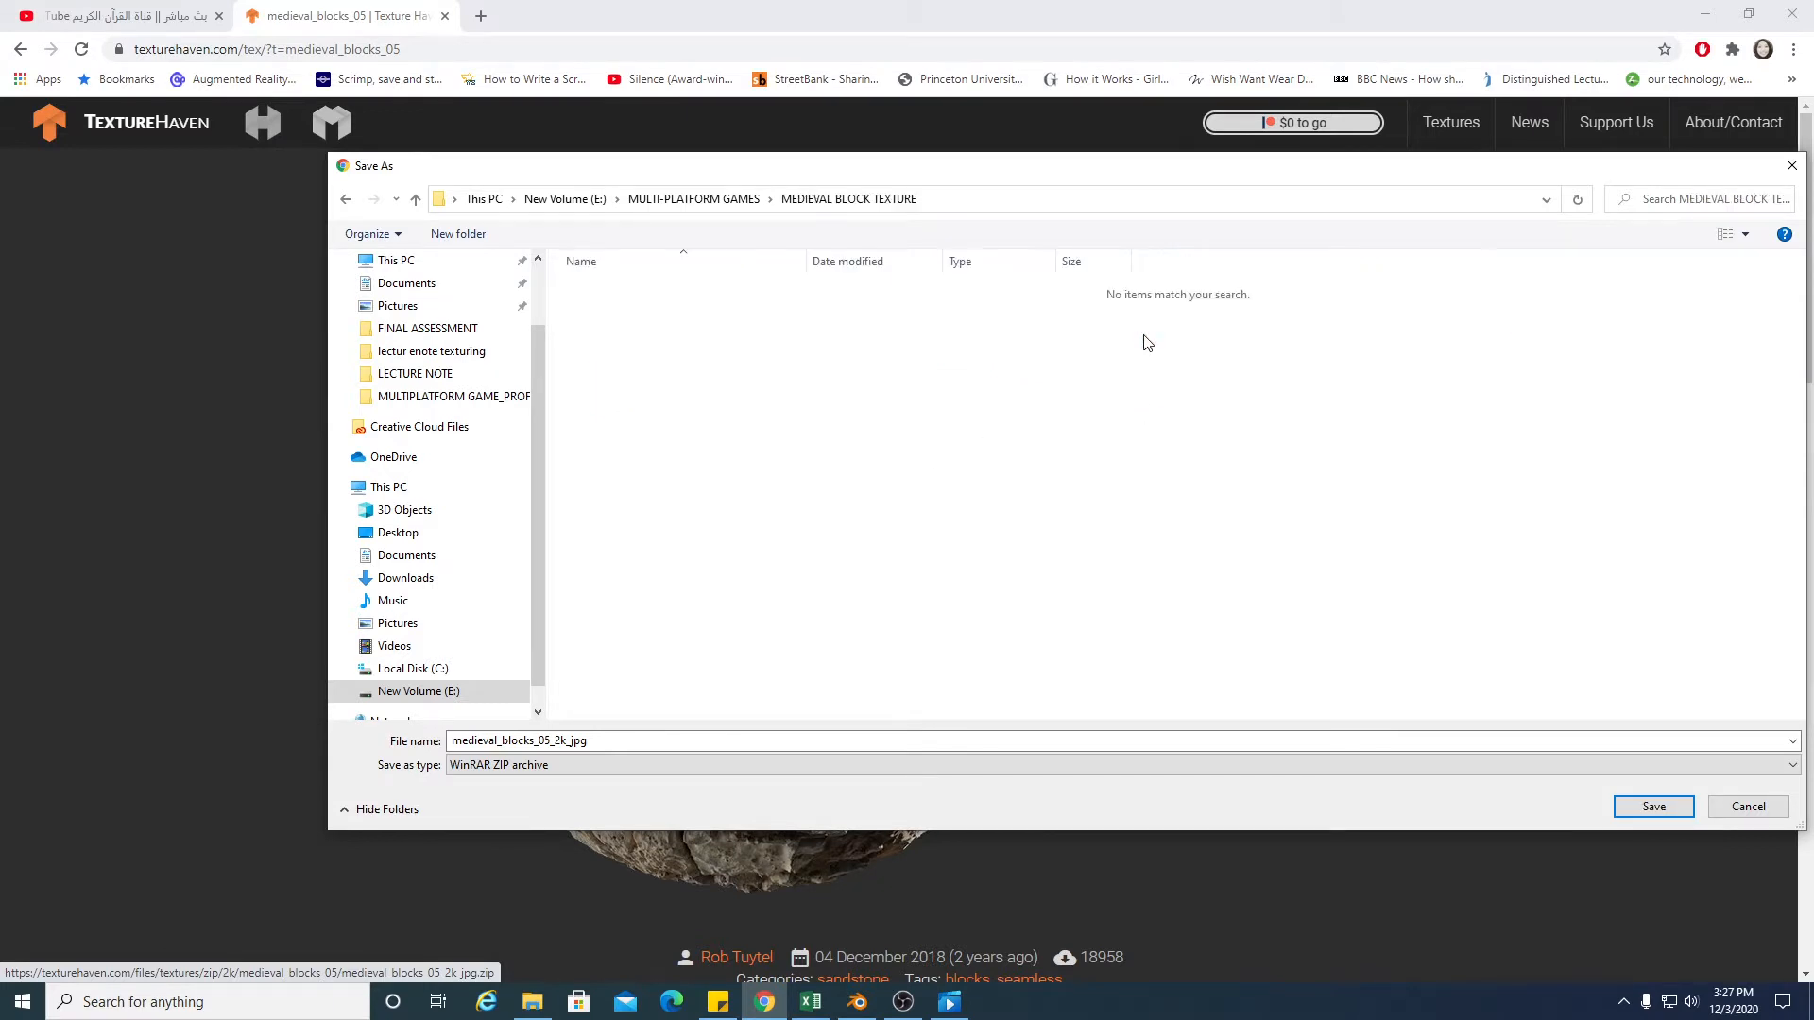
pyautogui.click(1653, 806)
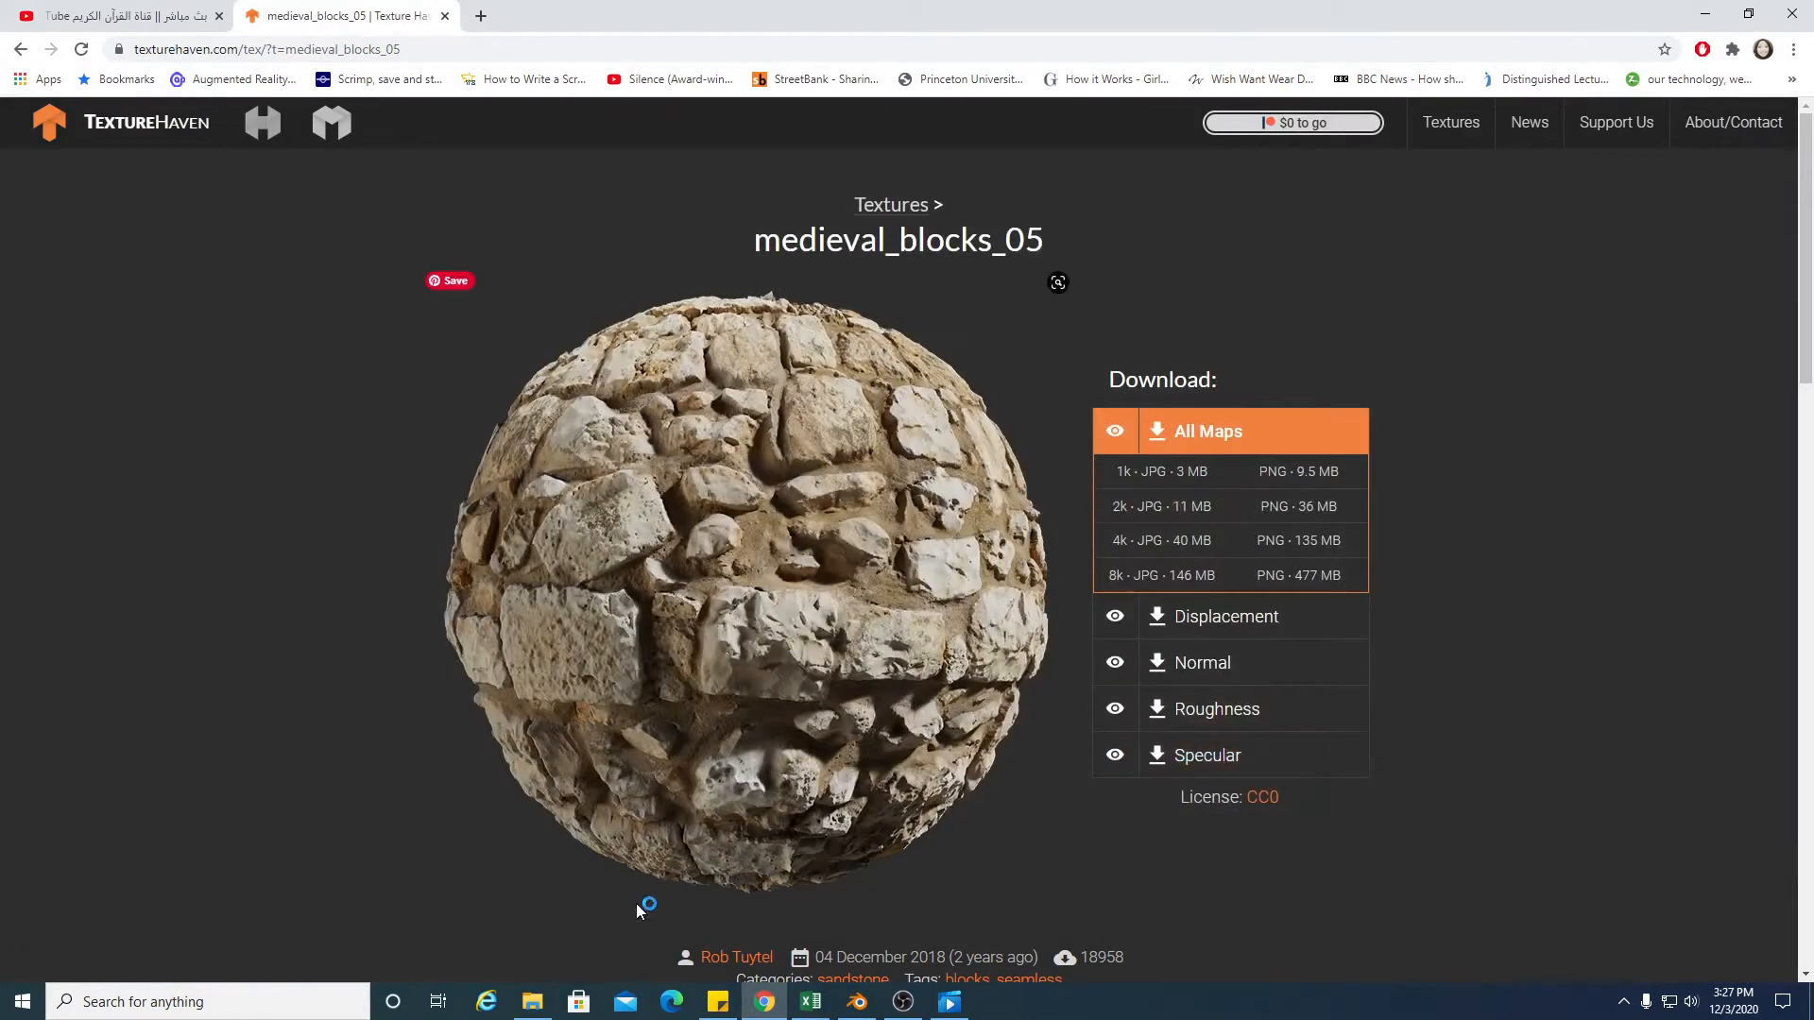
pyautogui.moveTo(536, 1016)
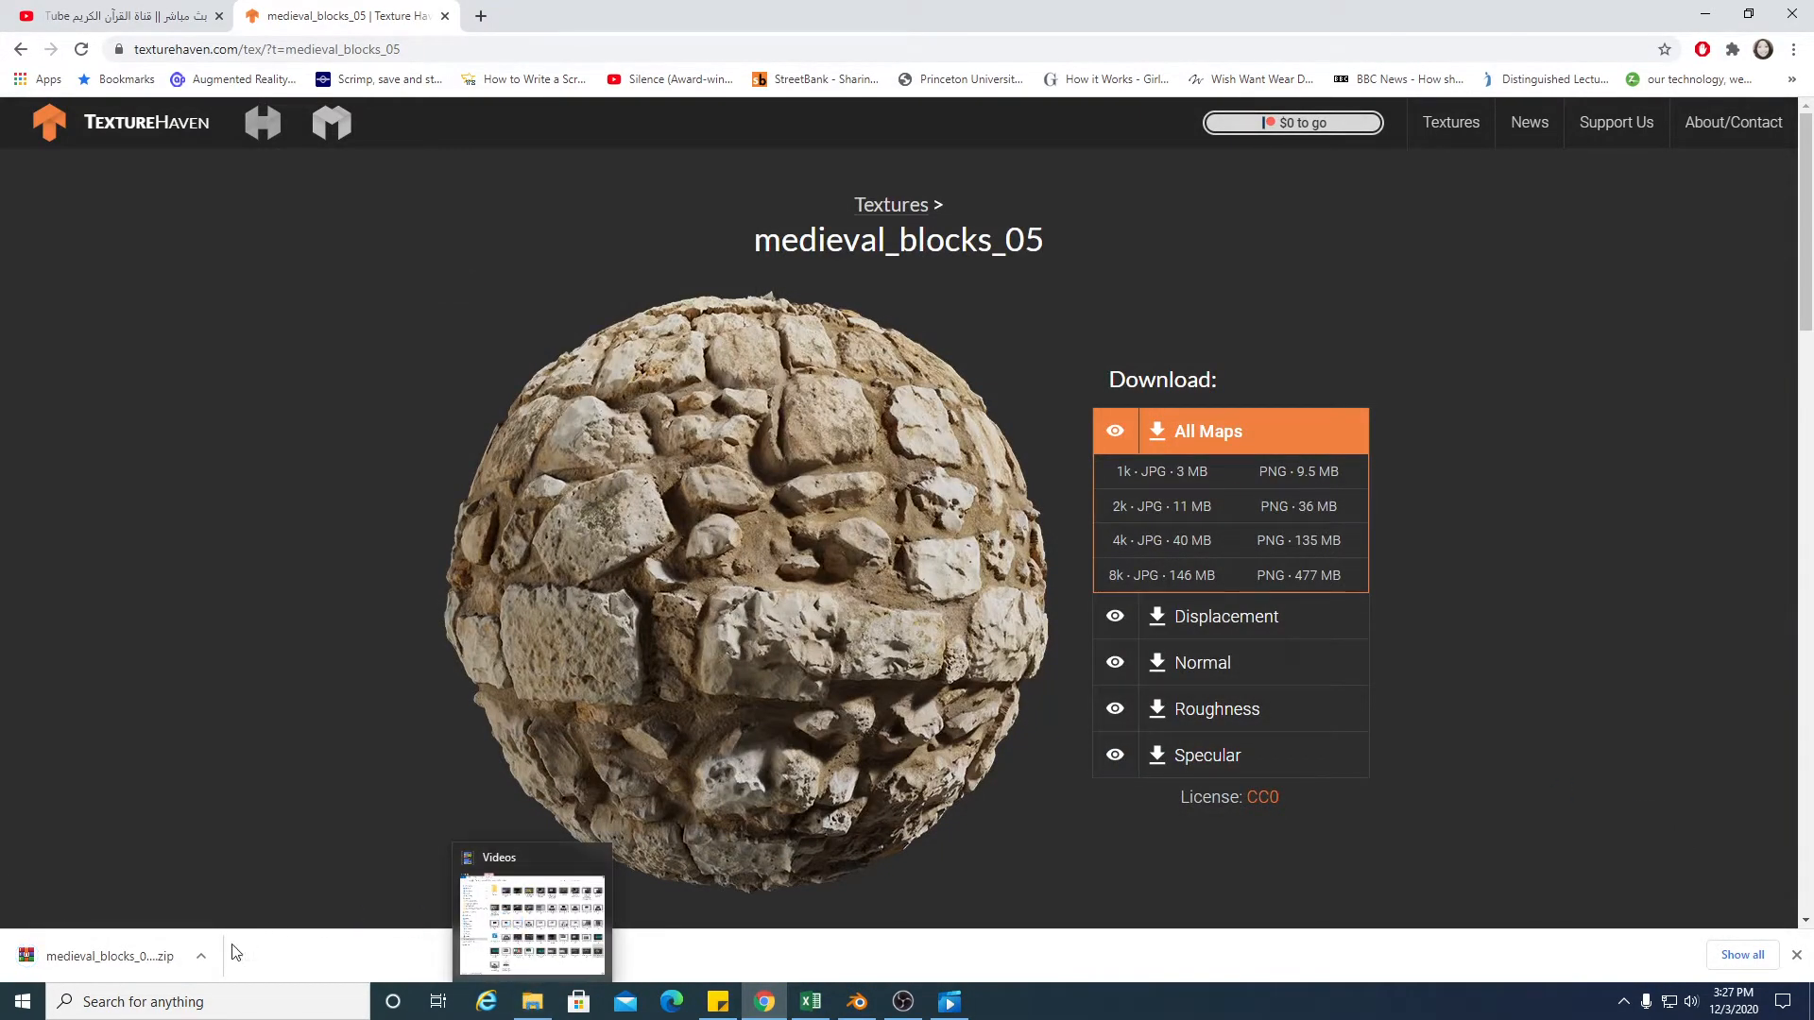
pyautogui.click(200, 957)
pyautogui.click(253, 895)
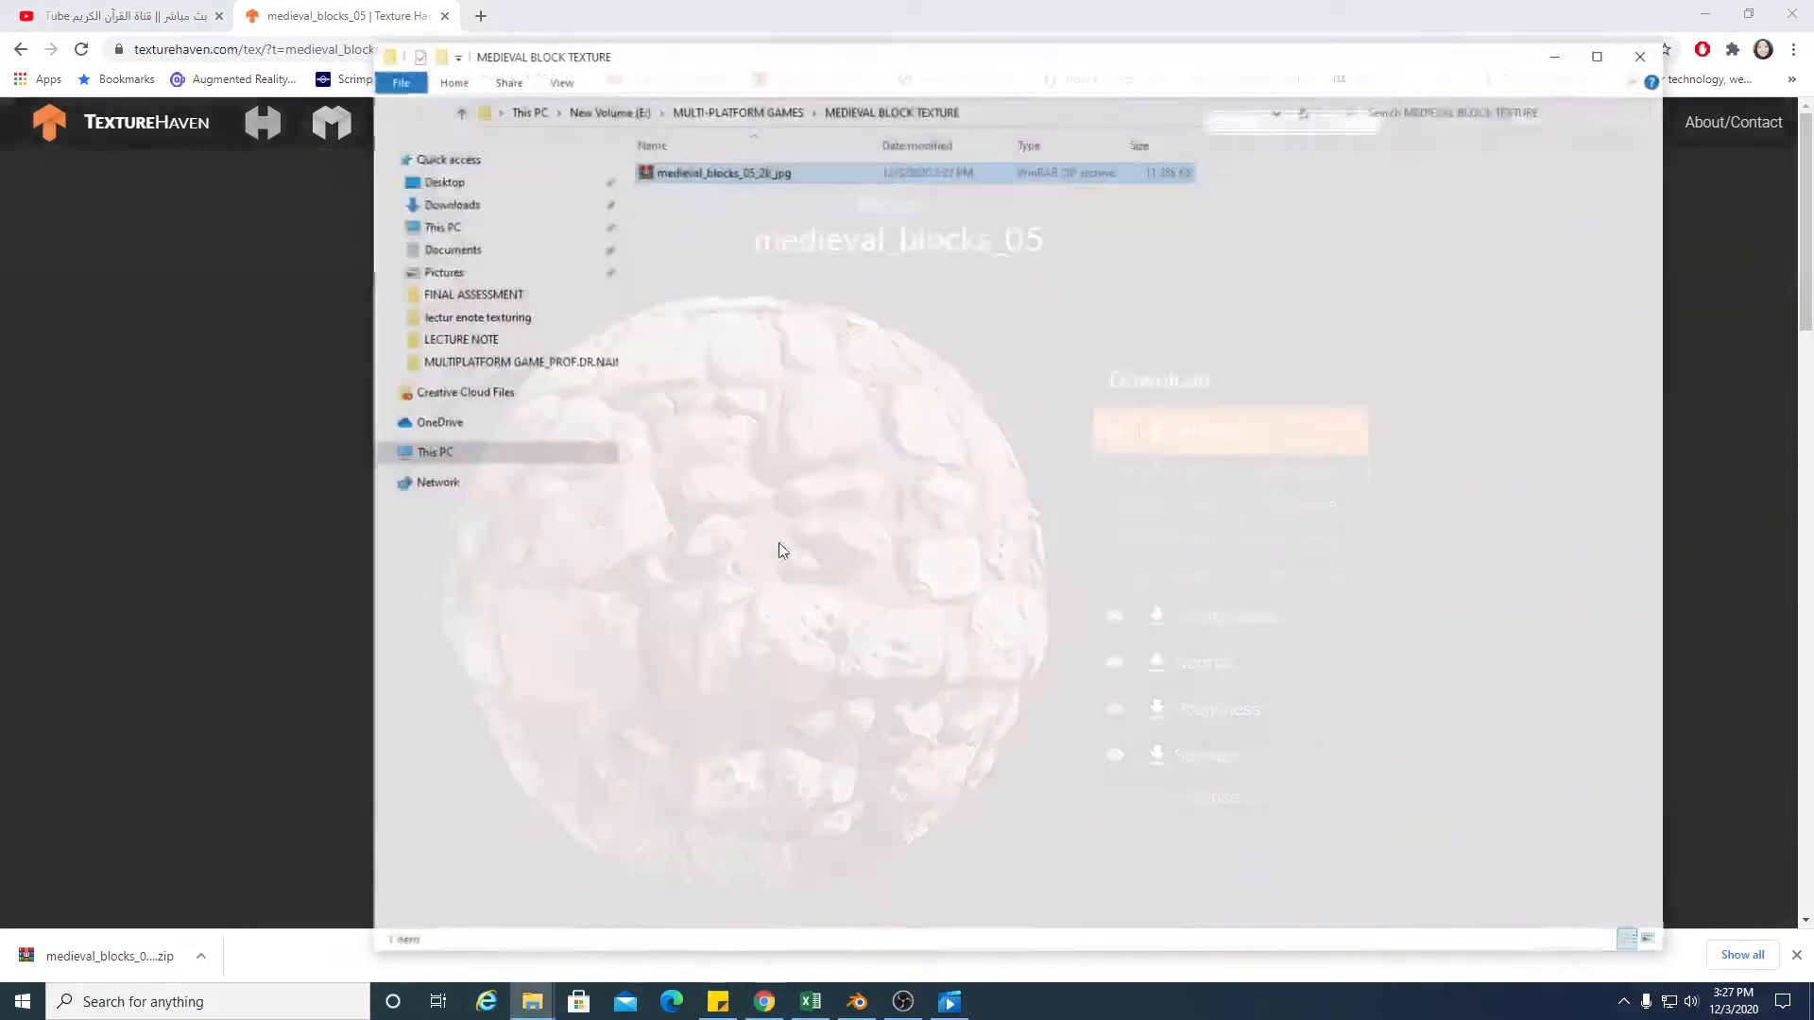
# Extract the medieval_blocks_05_2k_jpg archive into its current folder and open the medieval_blocks_05_bump_2k image
pyautogui.rightClick(816, 171)
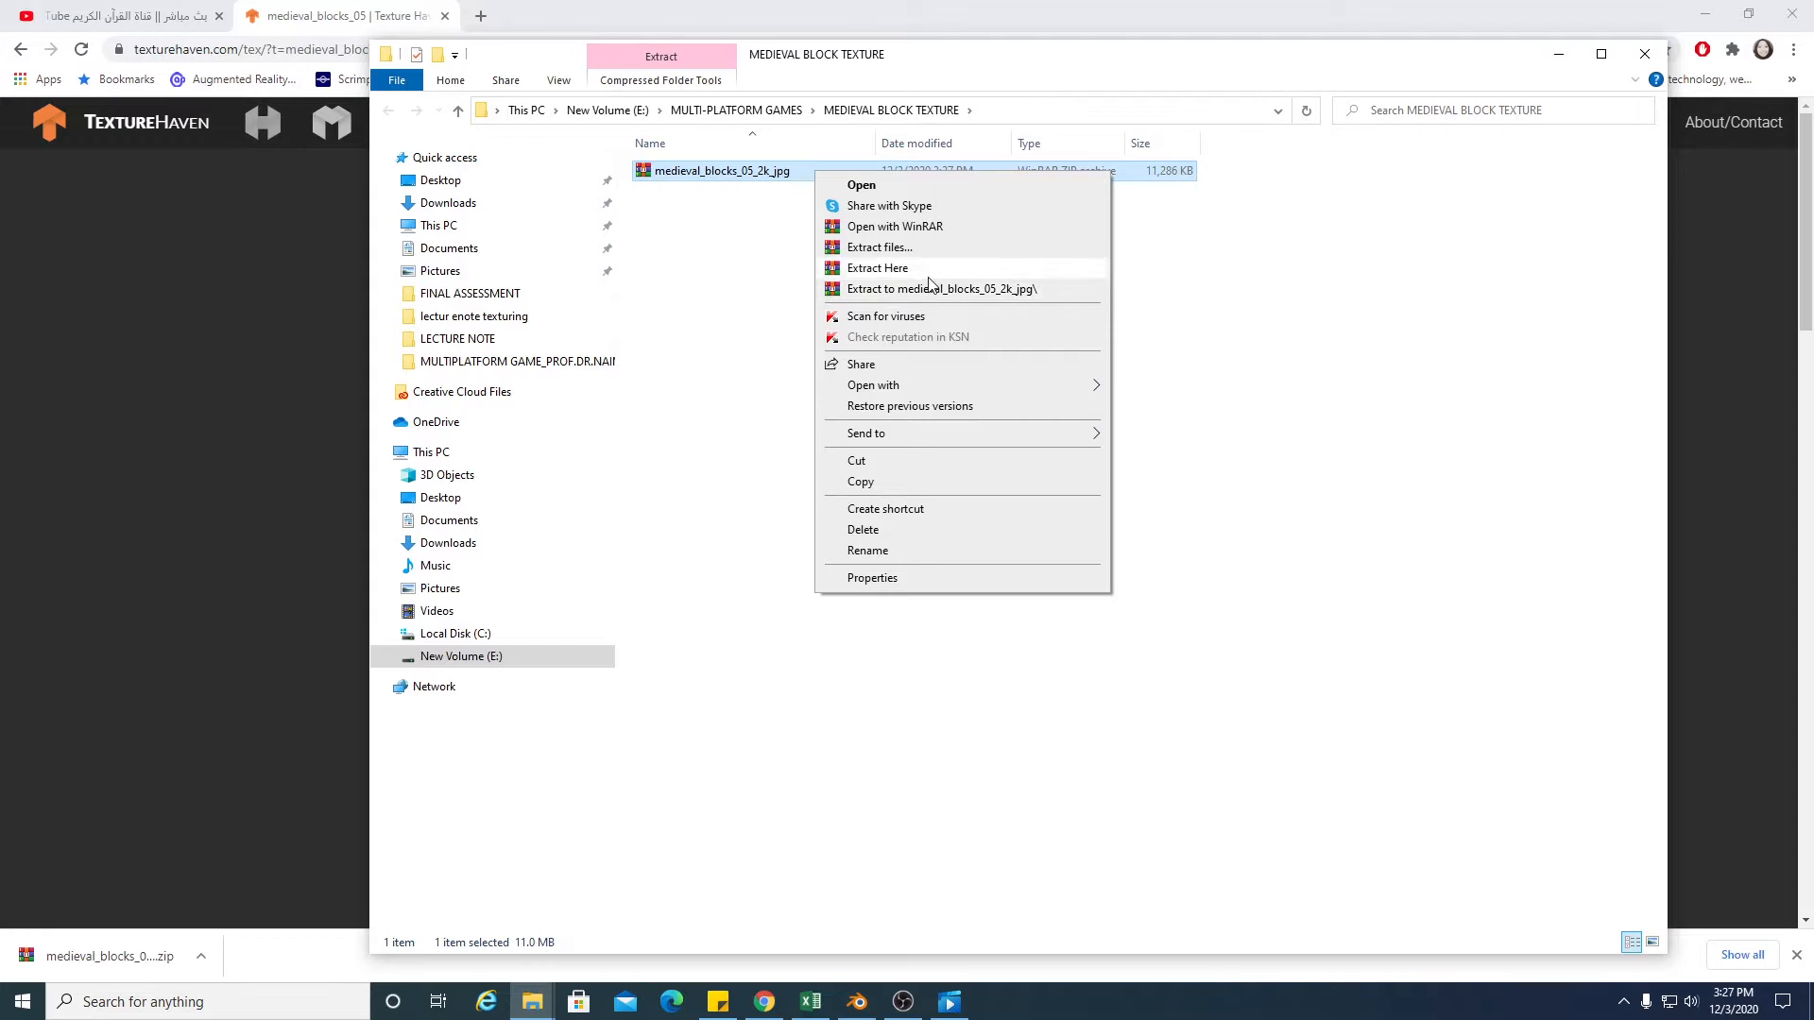
pyautogui.click(926, 273)
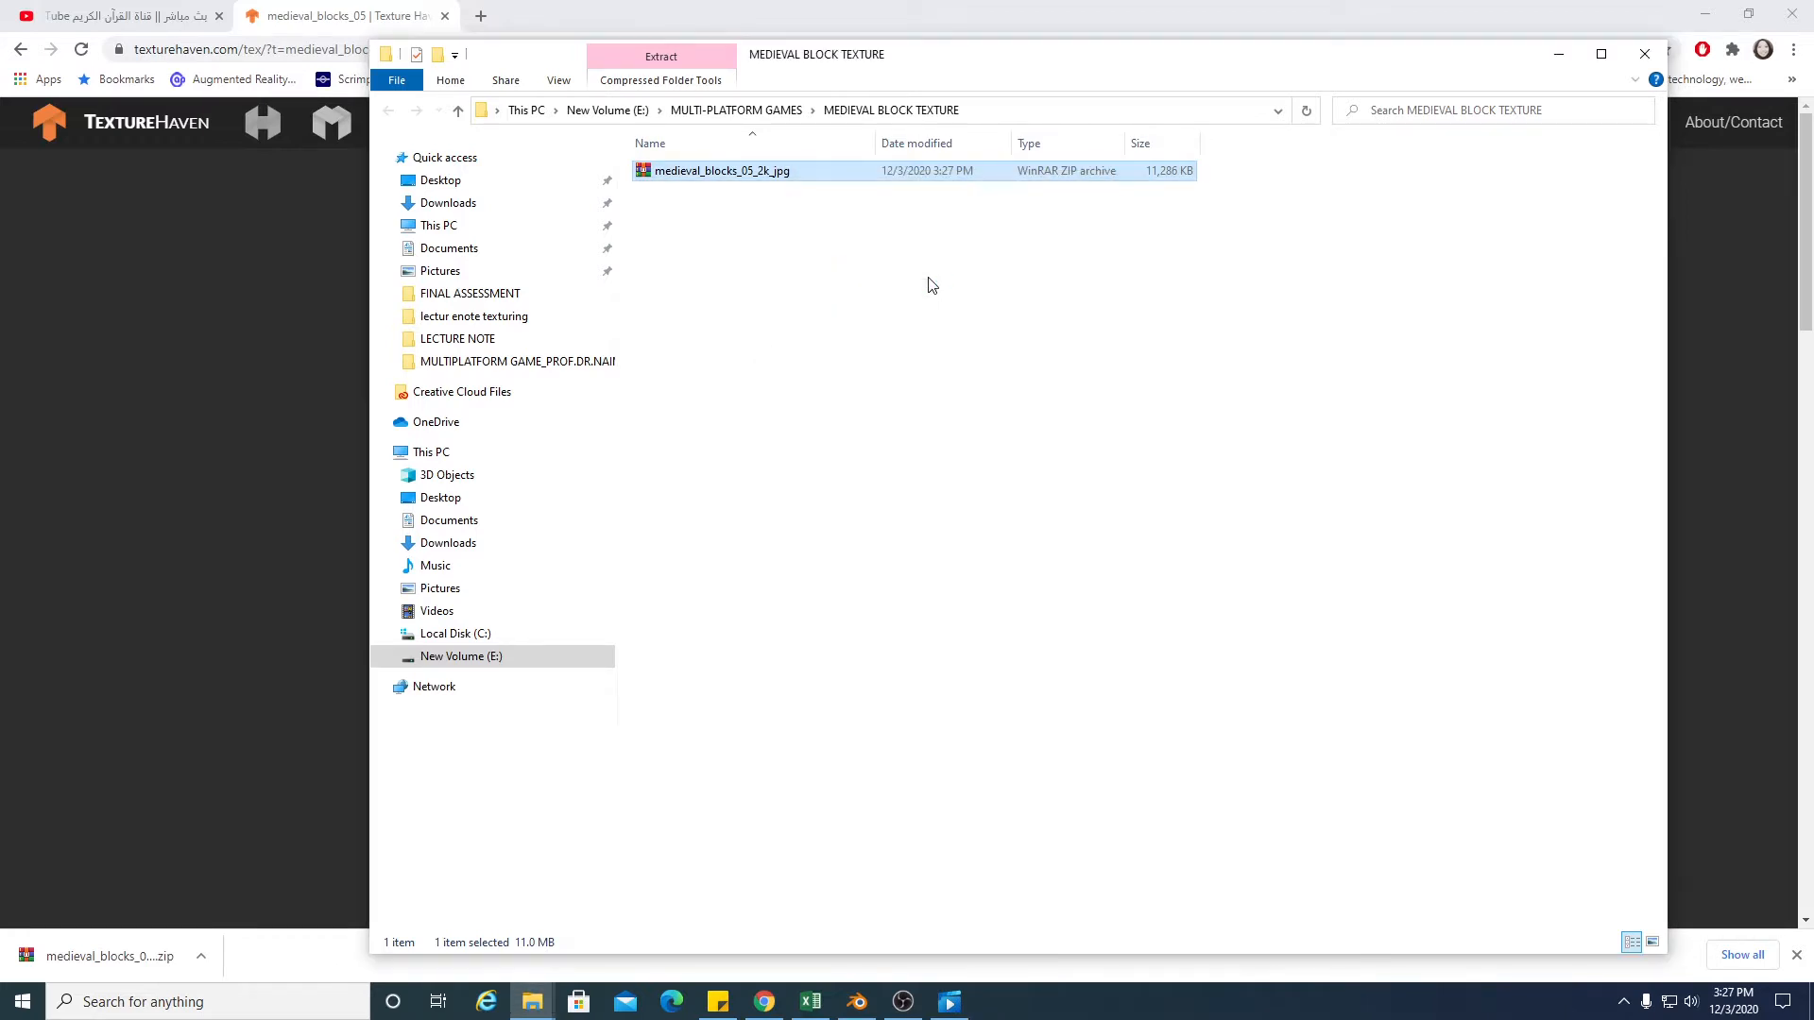
pyautogui.click(762, 314)
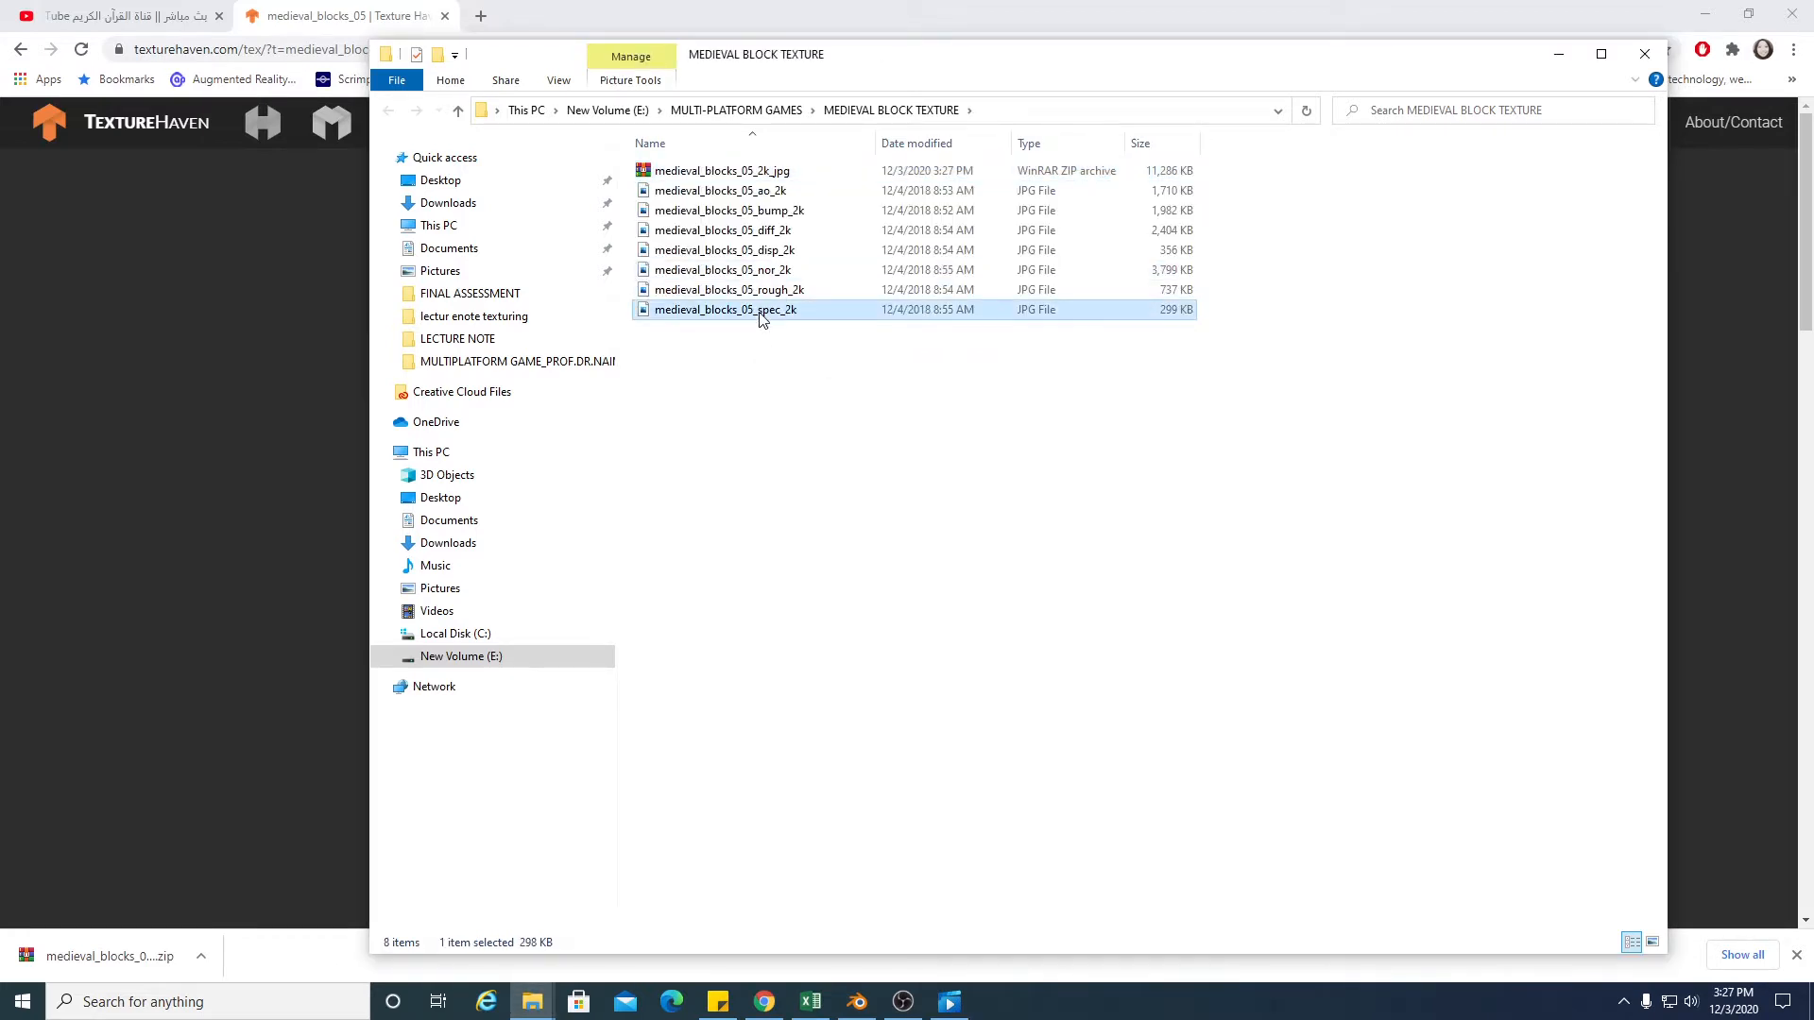
pyautogui.doubleClick(766, 210)
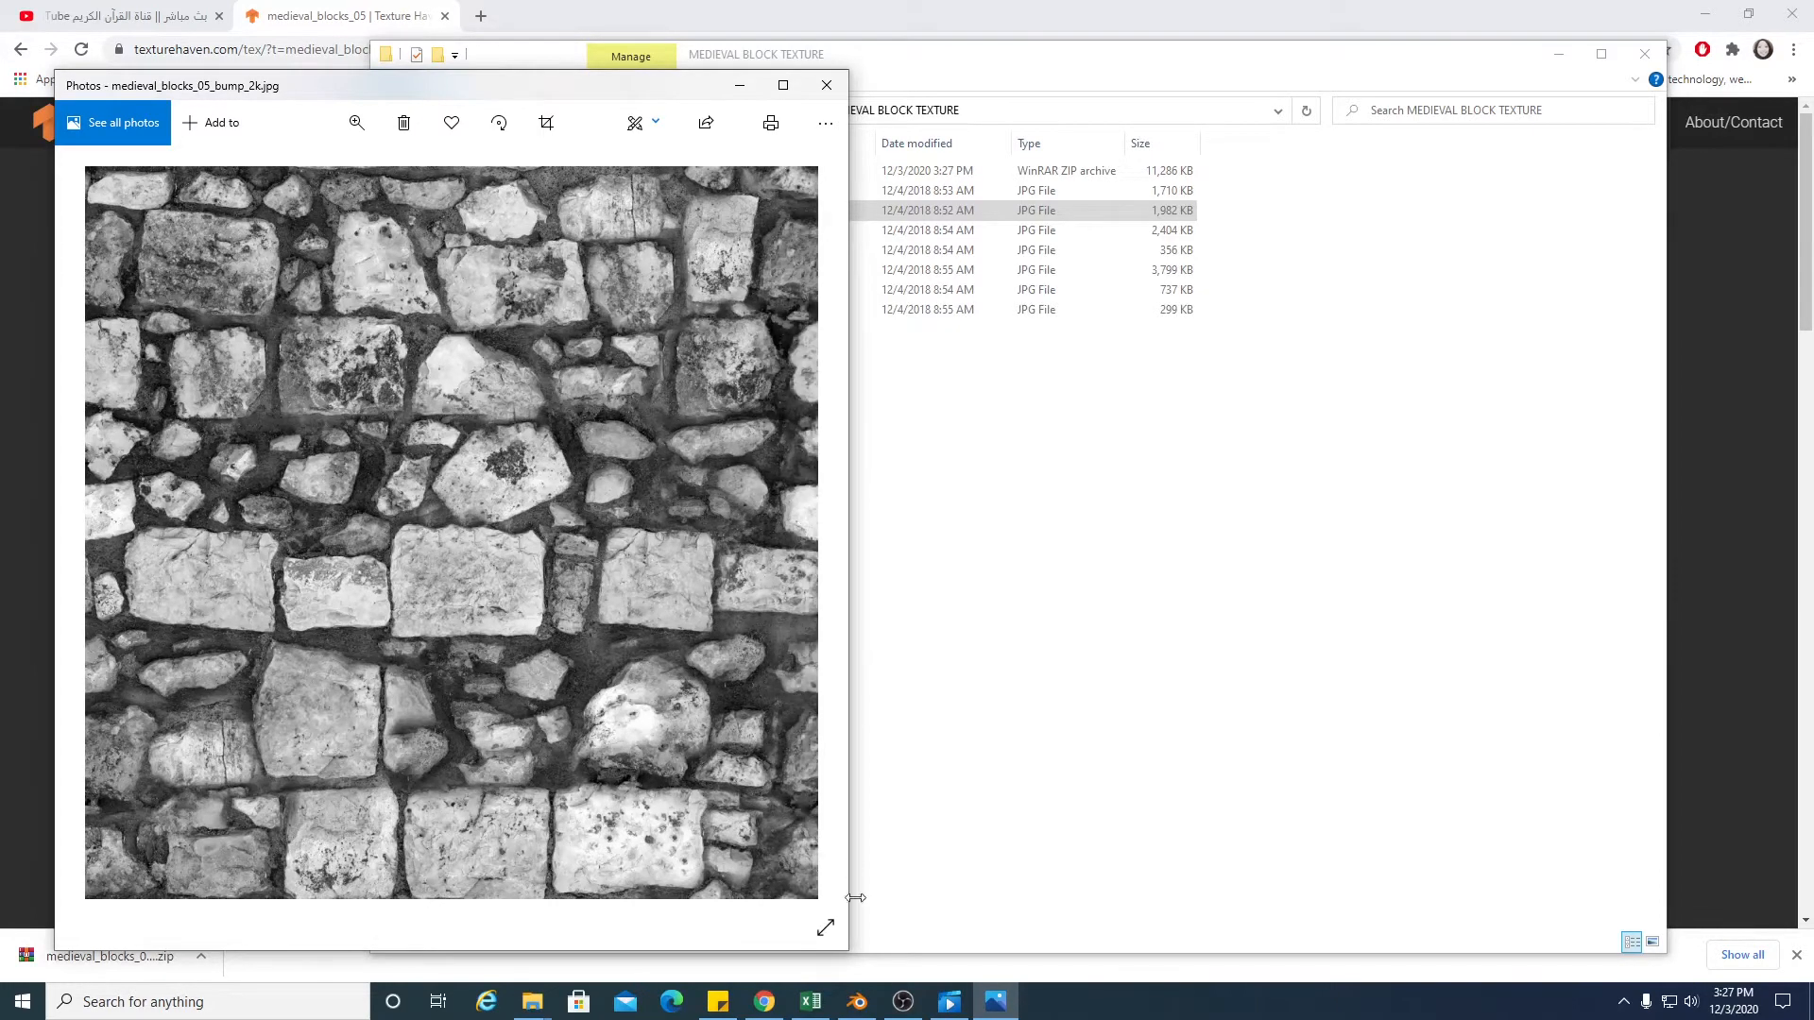
# Switch to Blender and create a new General file
pyautogui.moveTo(857, 1002)
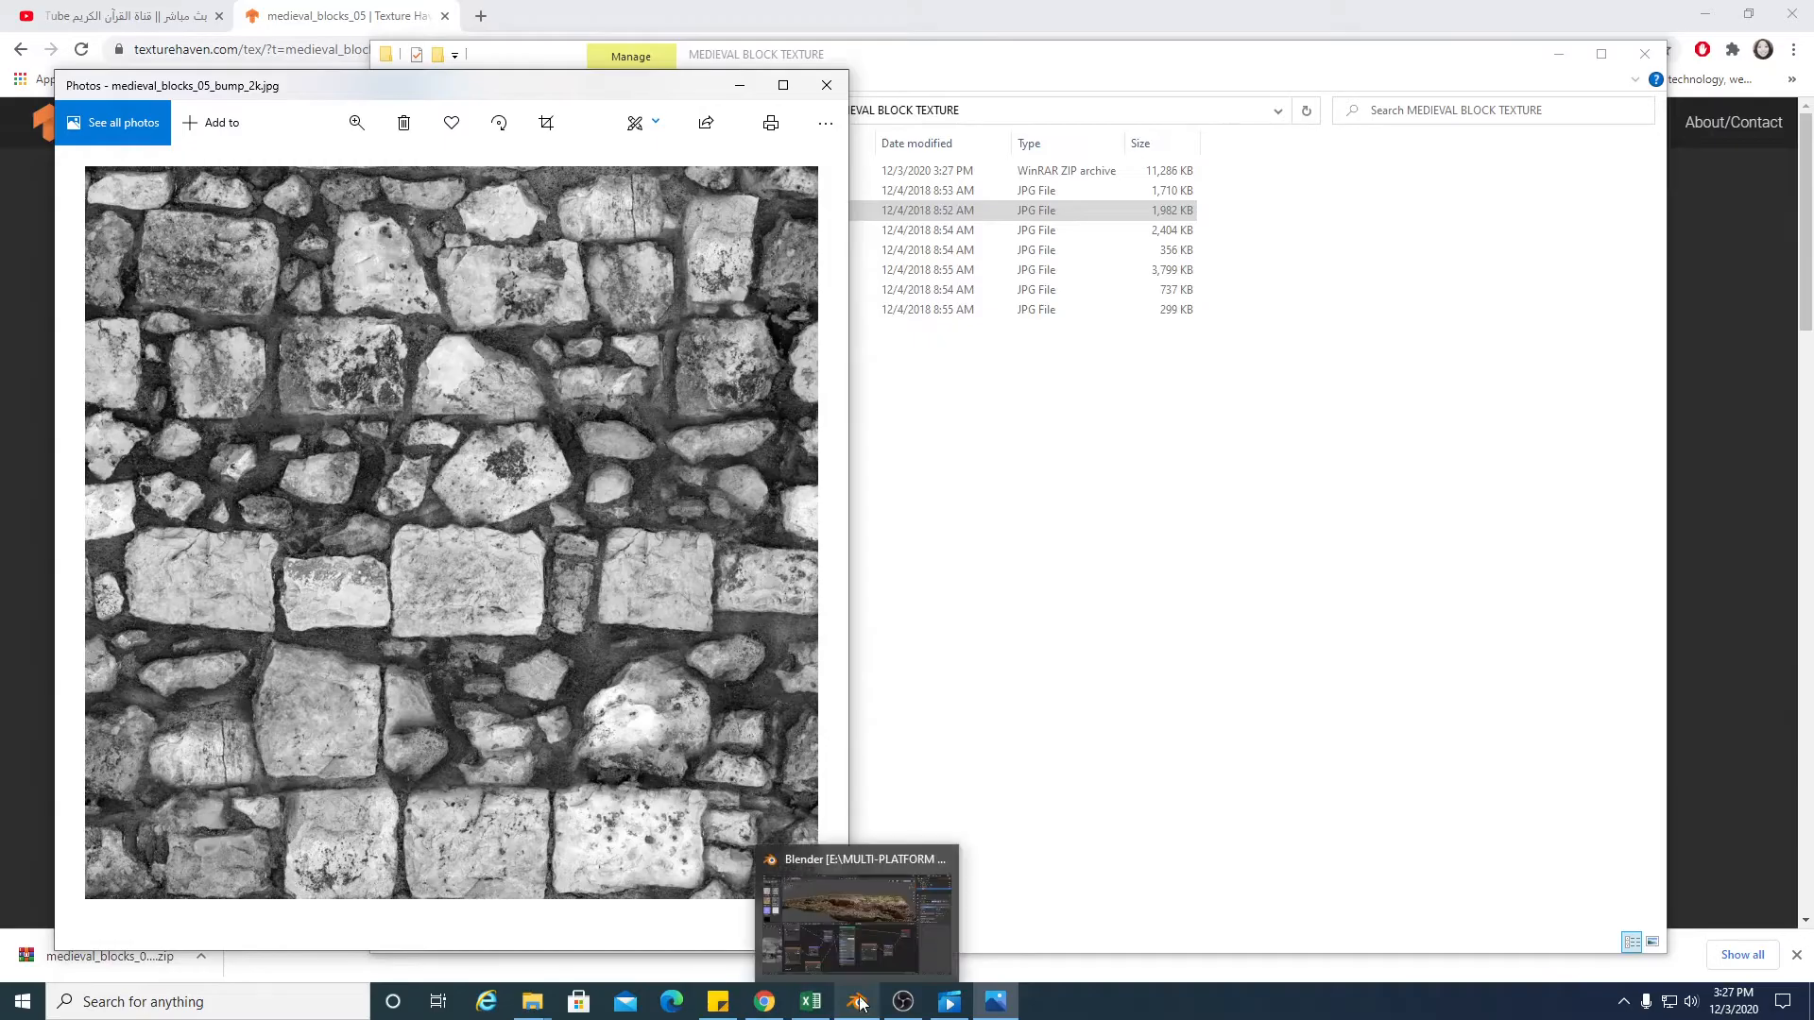
pyautogui.click(826, 883)
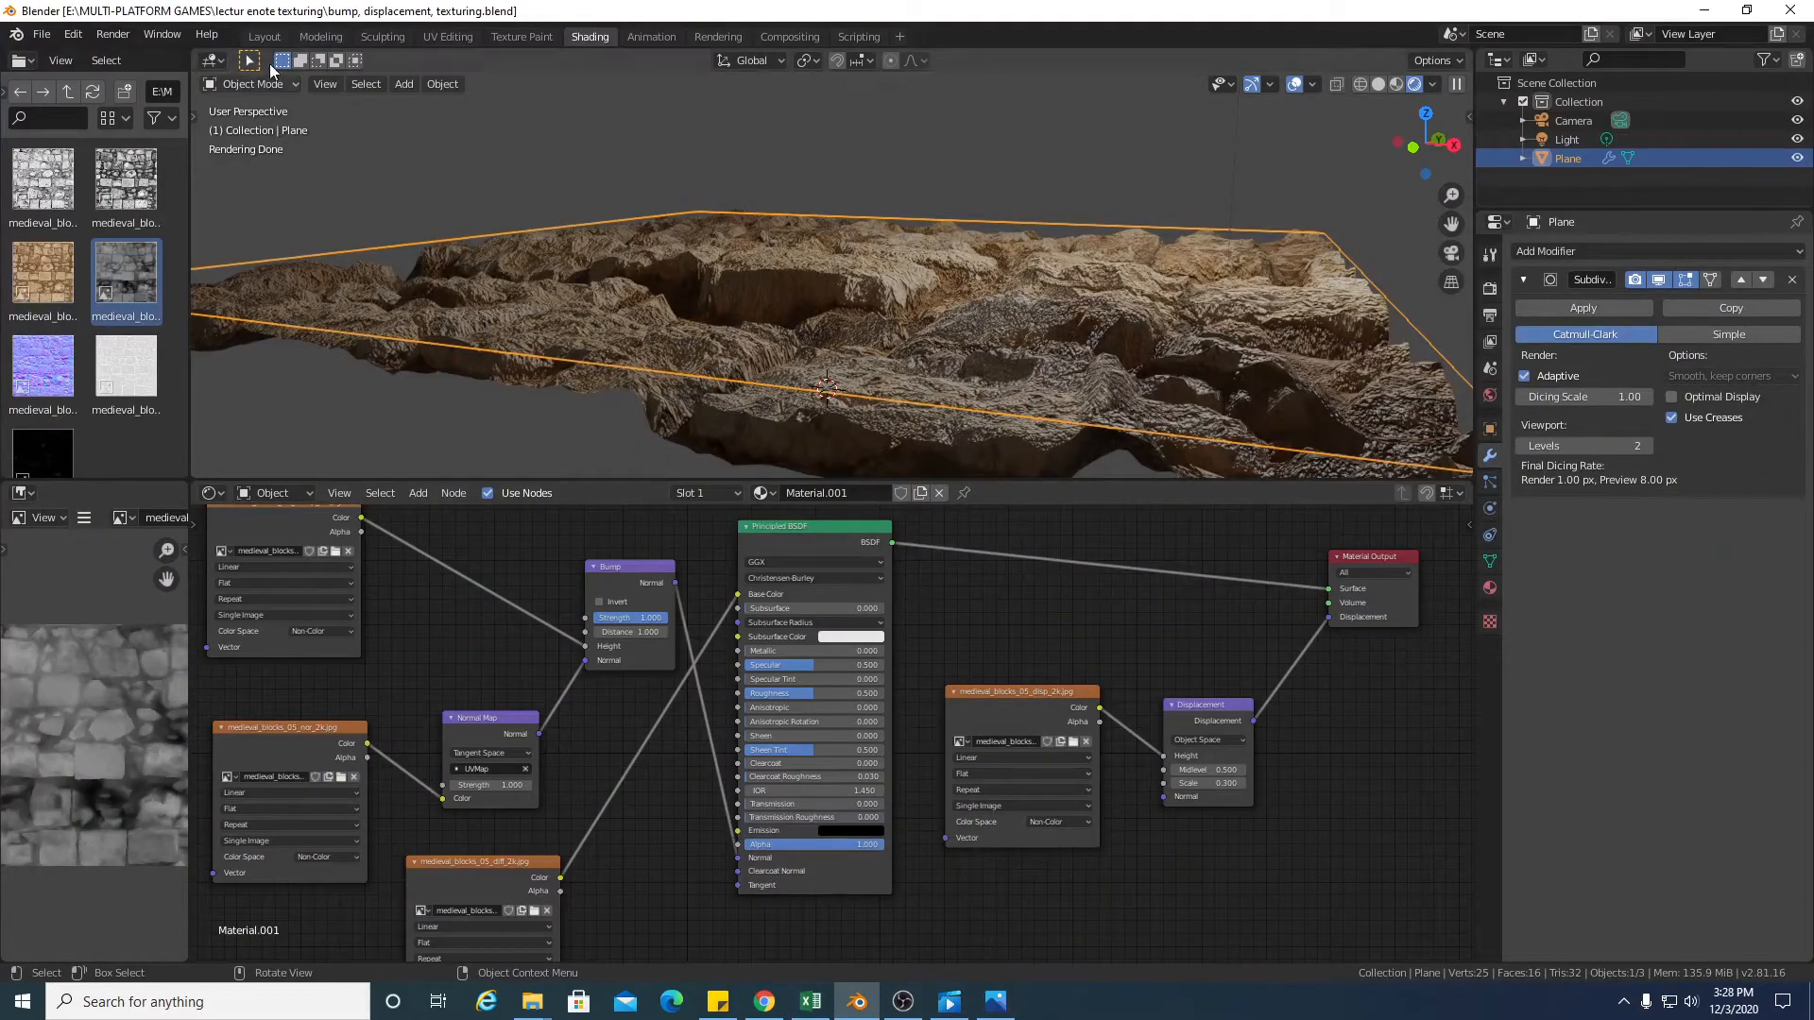
pyautogui.click(42, 34)
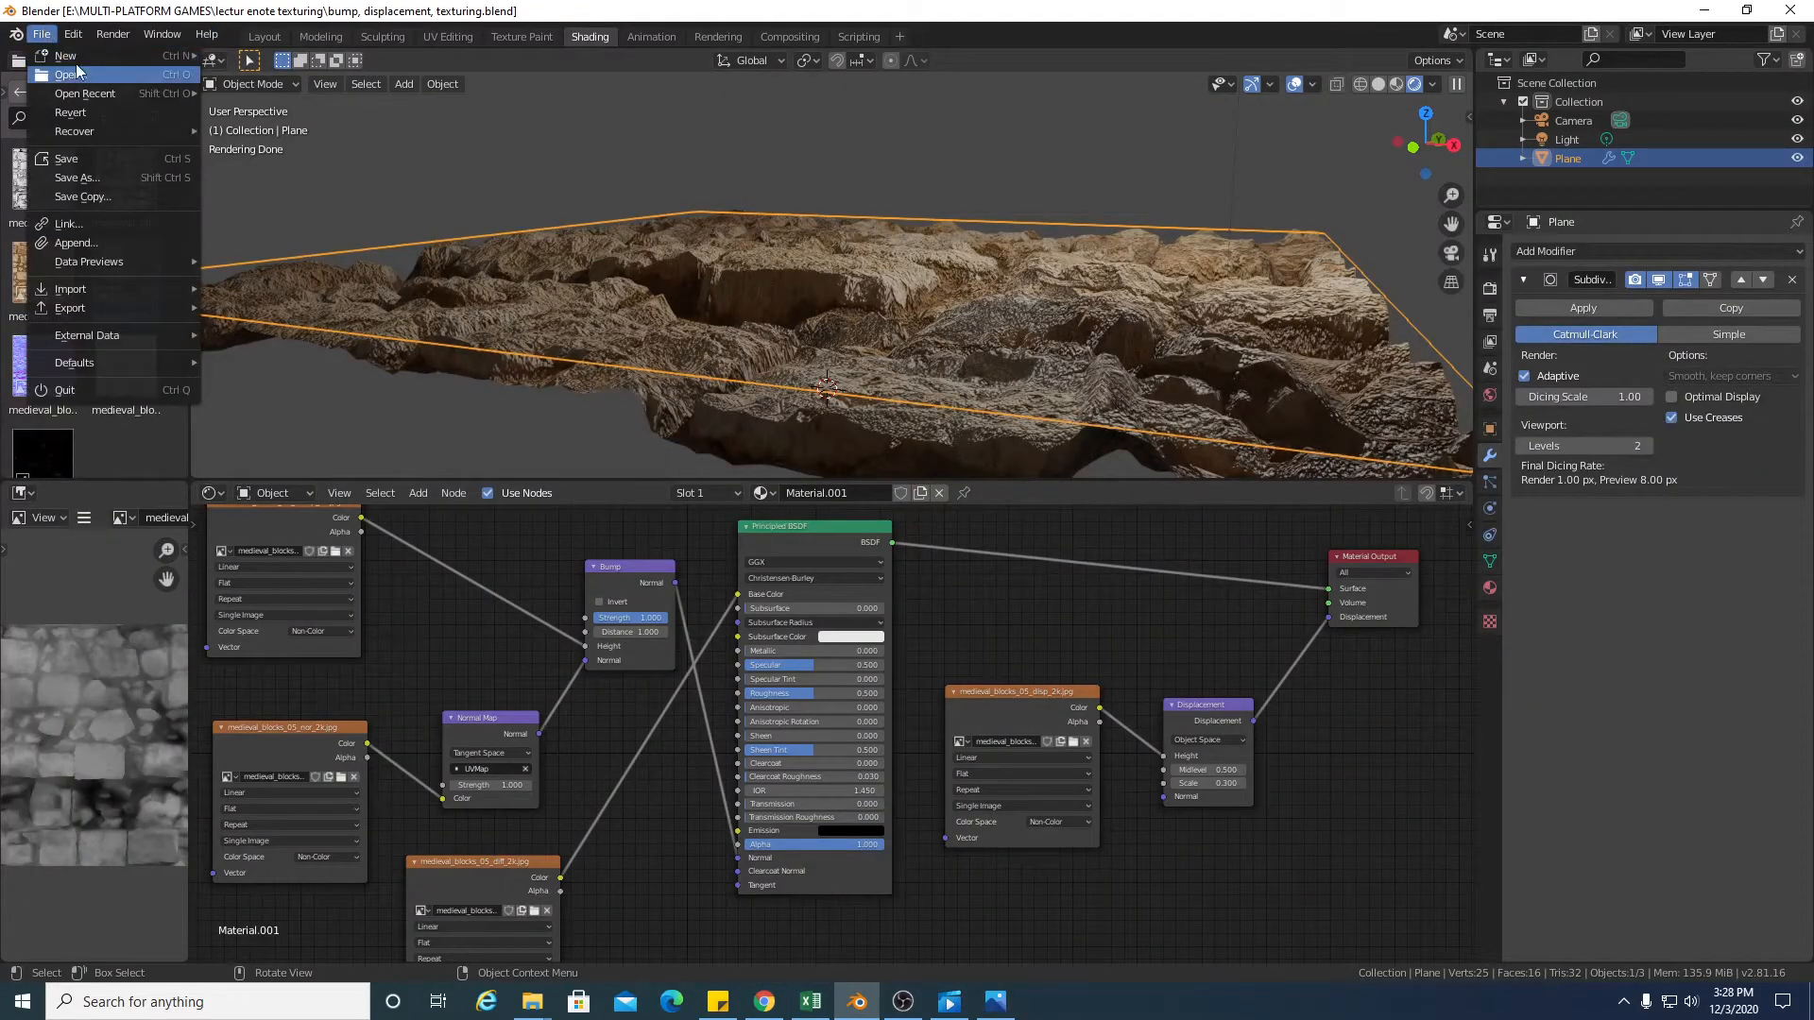
pyautogui.moveTo(78, 57)
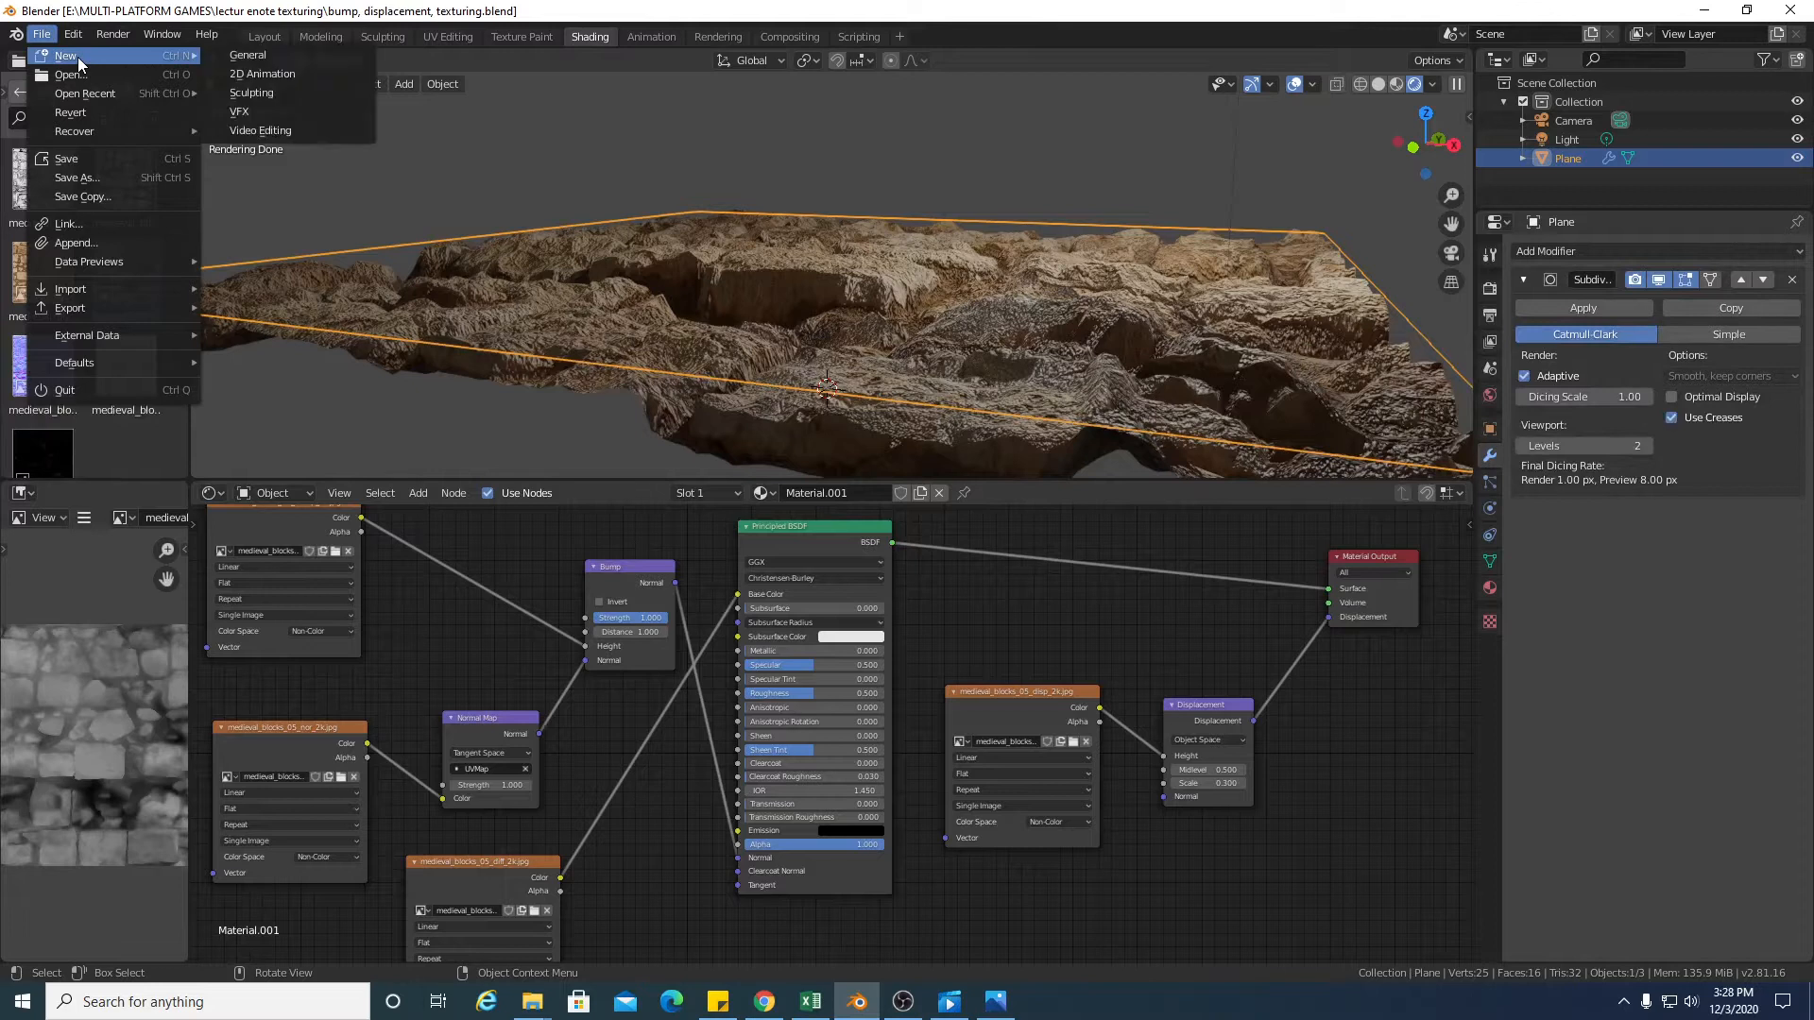
pyautogui.click(248, 55)
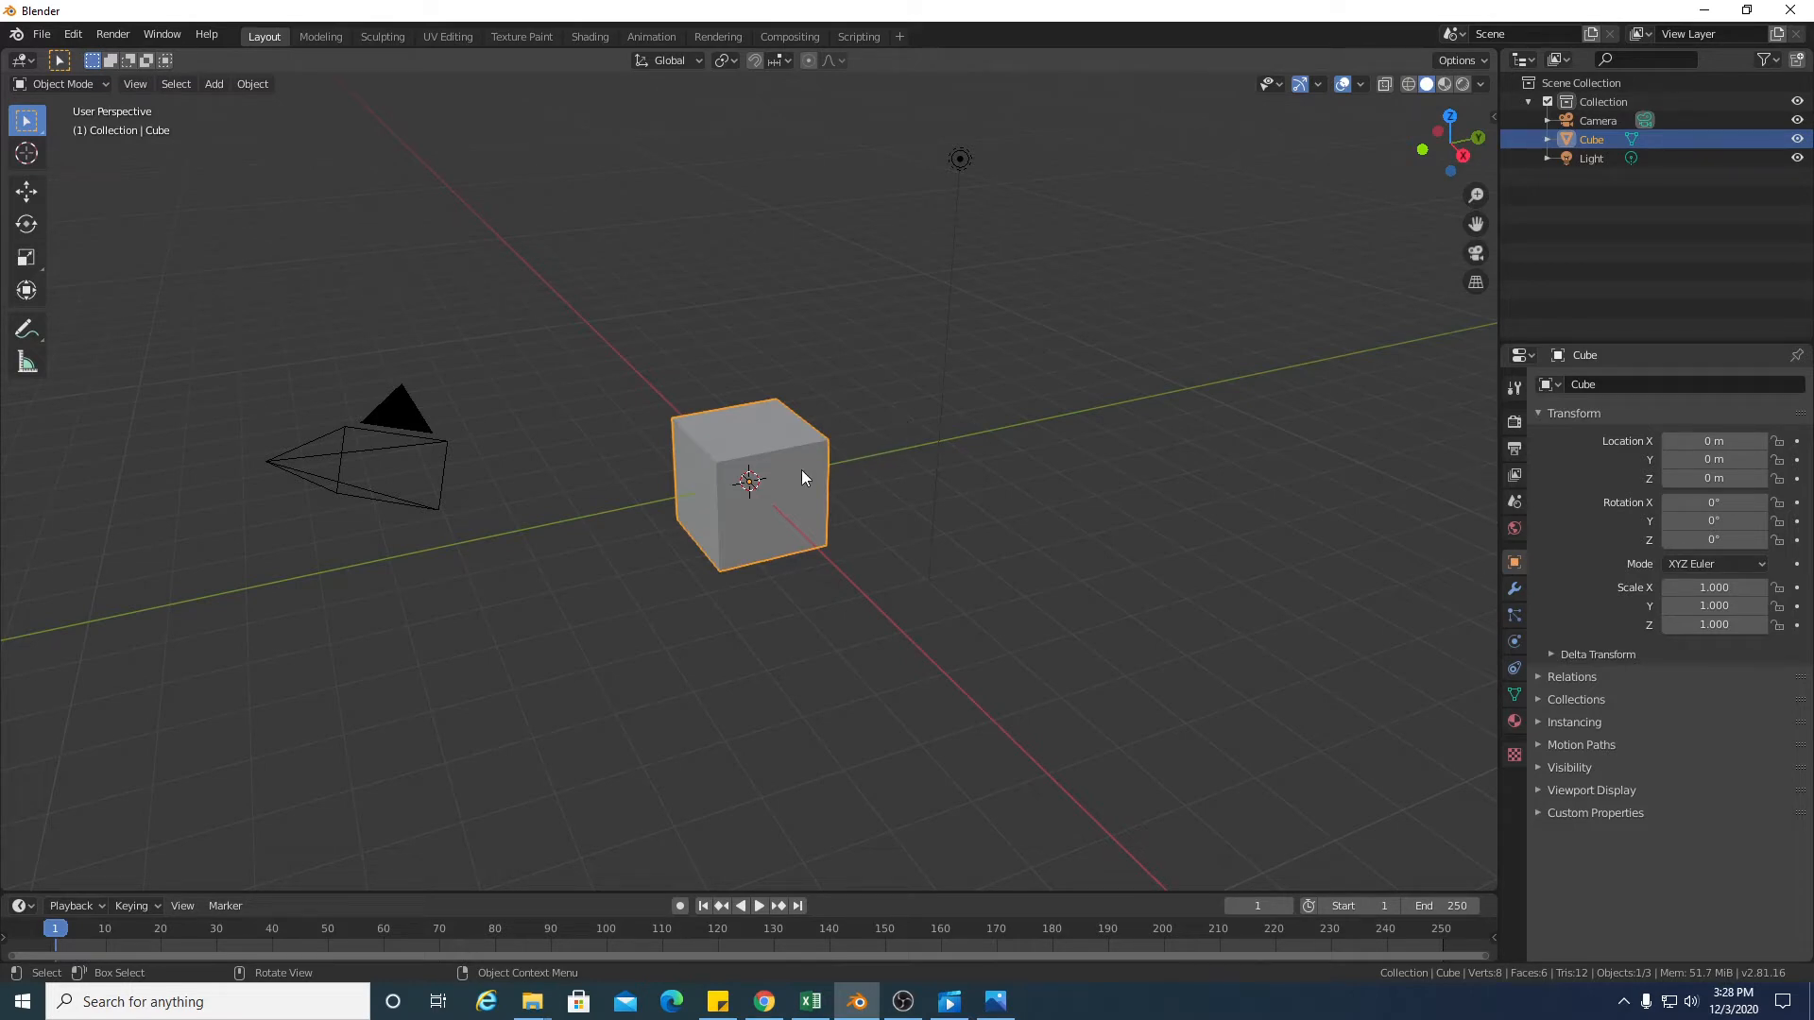
# Delete the default cube and add a plane mesh in its place
pyautogui.press('Delete')
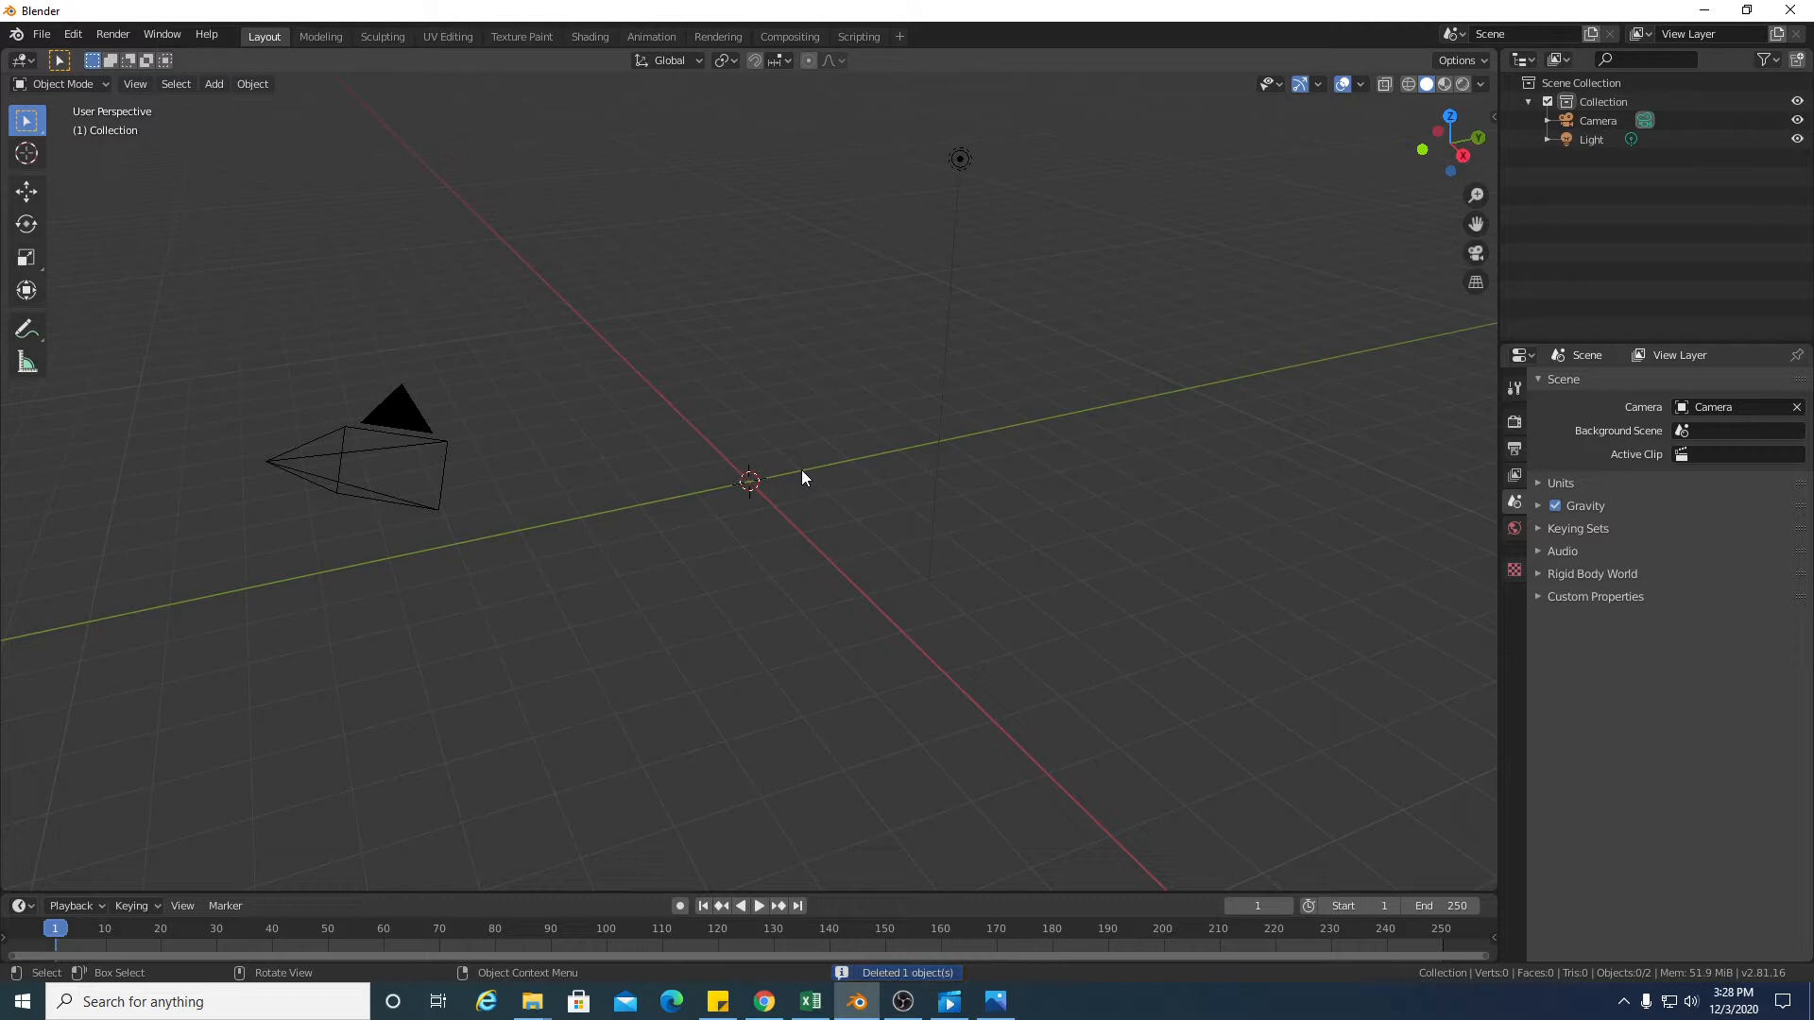
pyautogui.hotkey('shift', 'a')
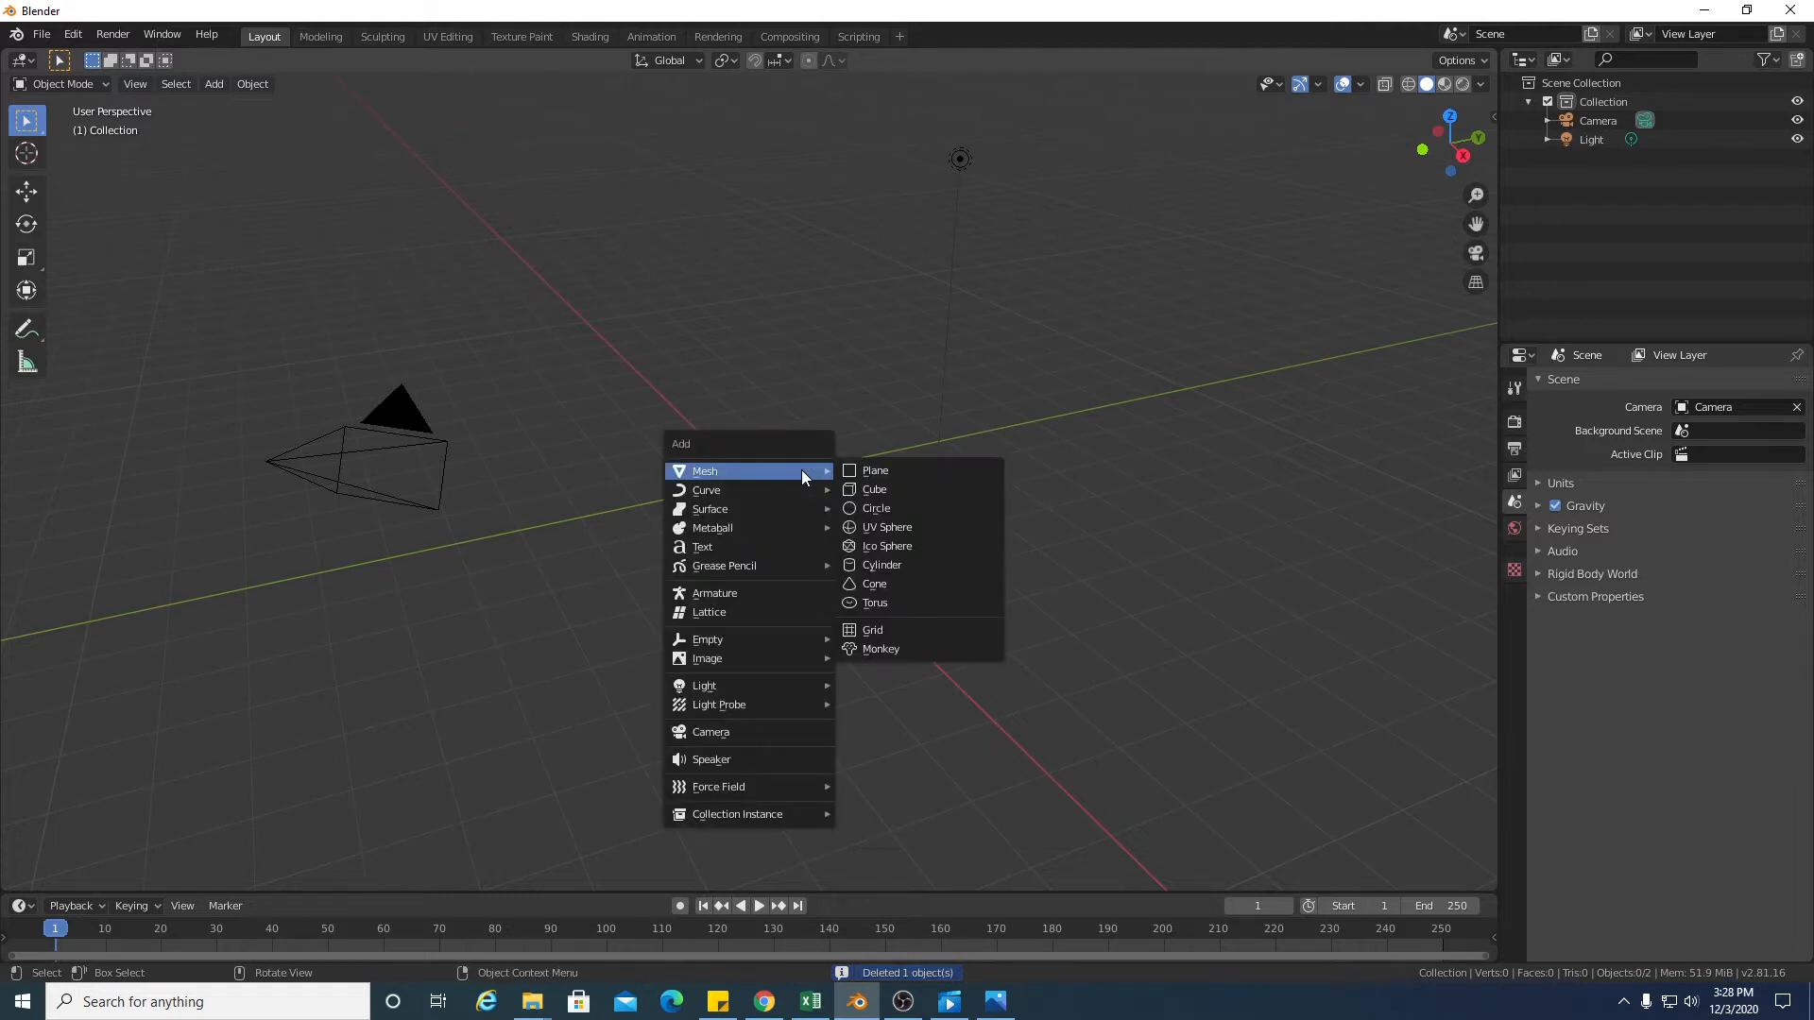
pyautogui.click(863, 472)
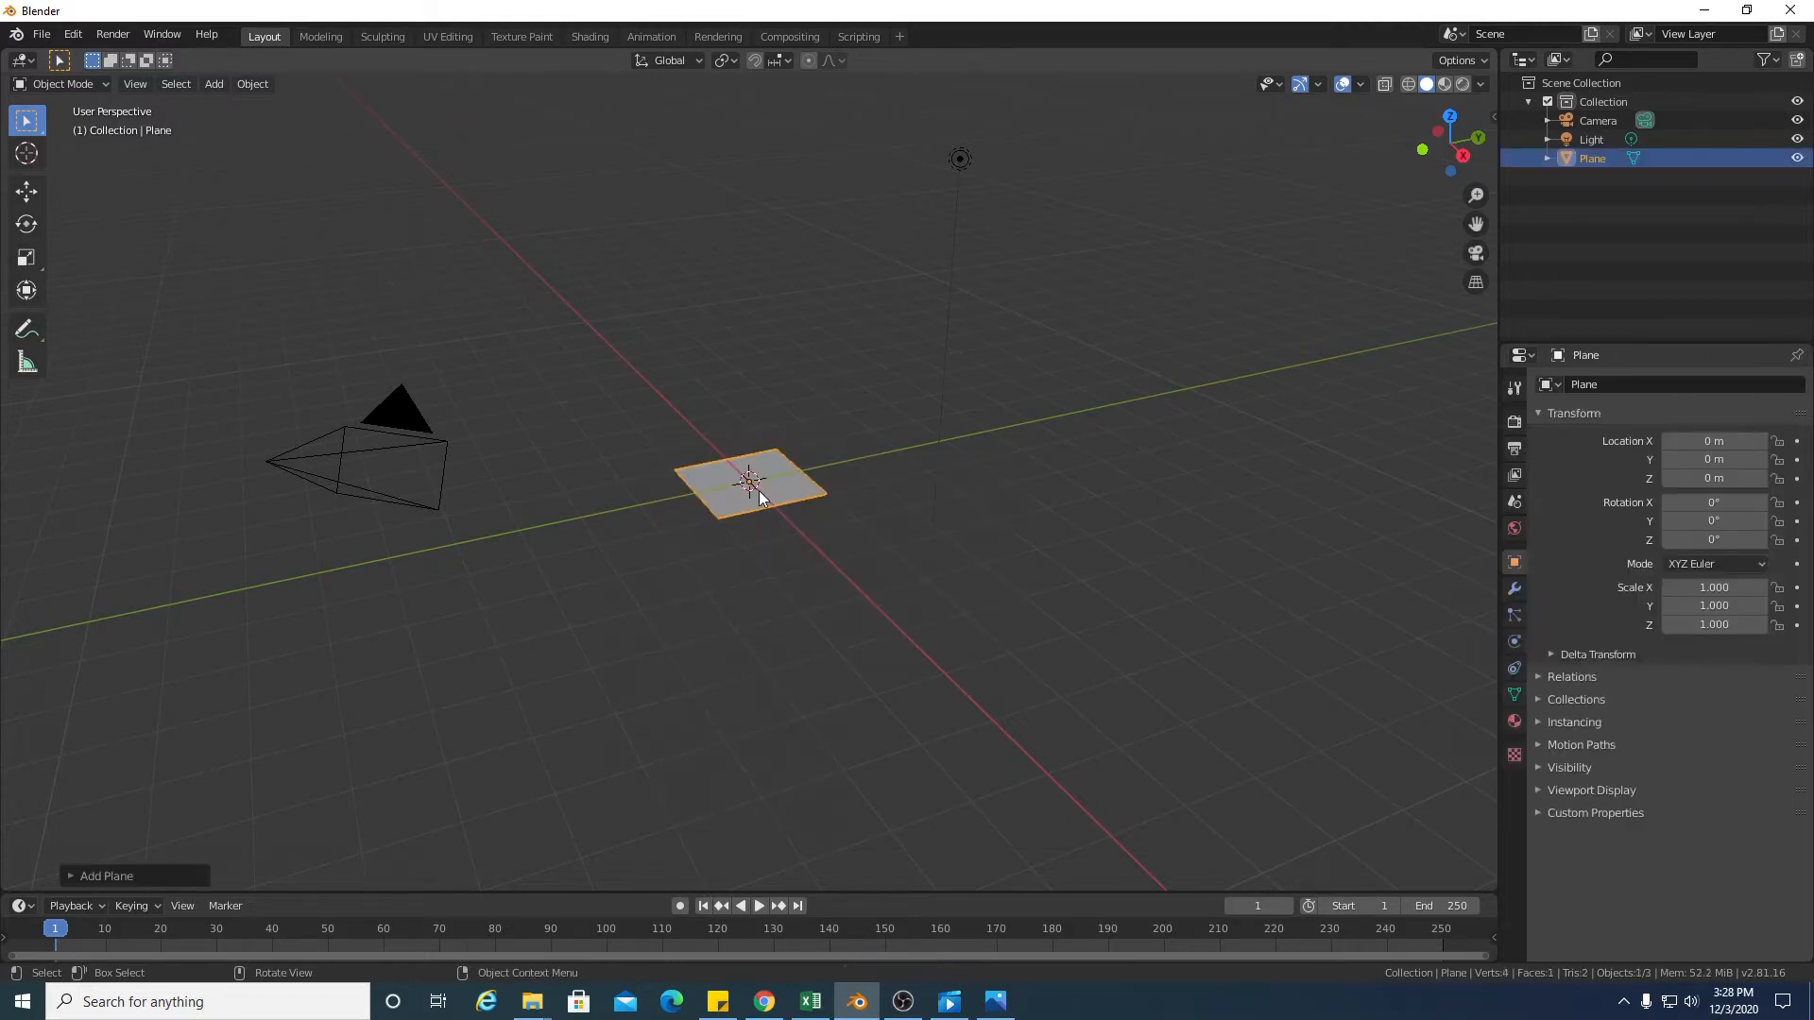
# Scale the plane up uniformly to about 6.54 and switch to the Shading workspace
pyautogui.press('s')
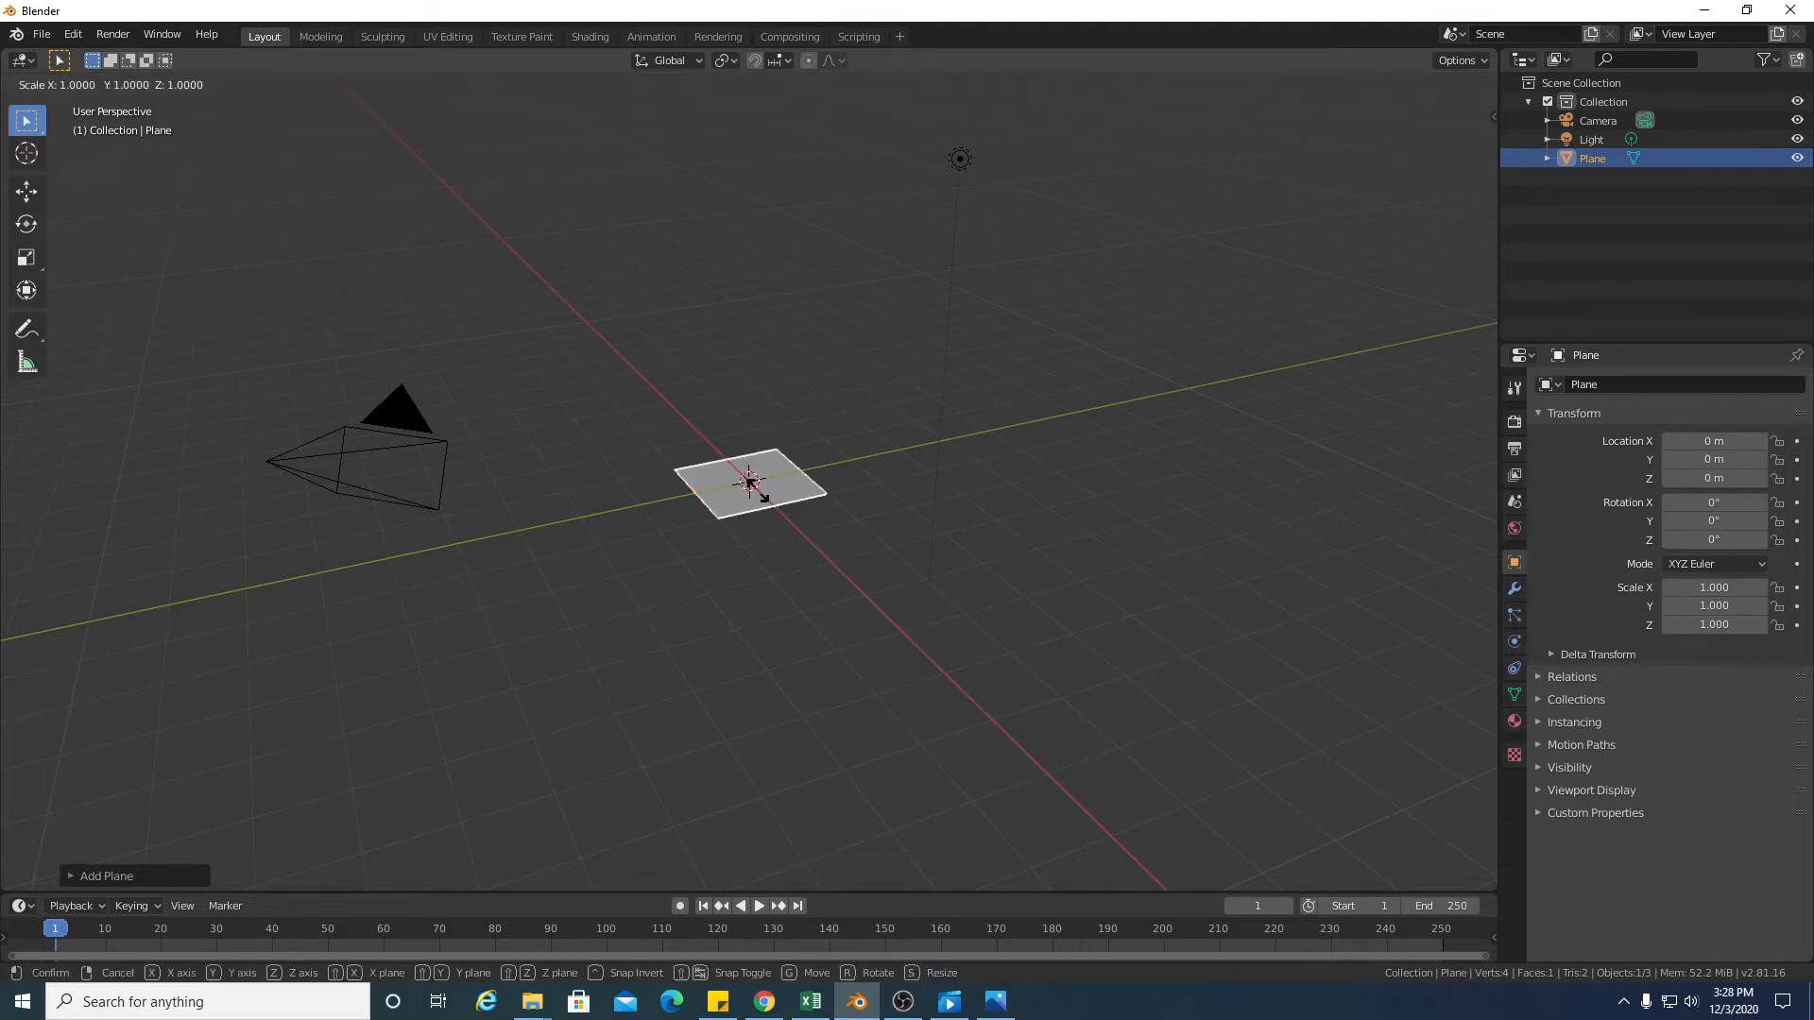
pyautogui.click(832, 487)
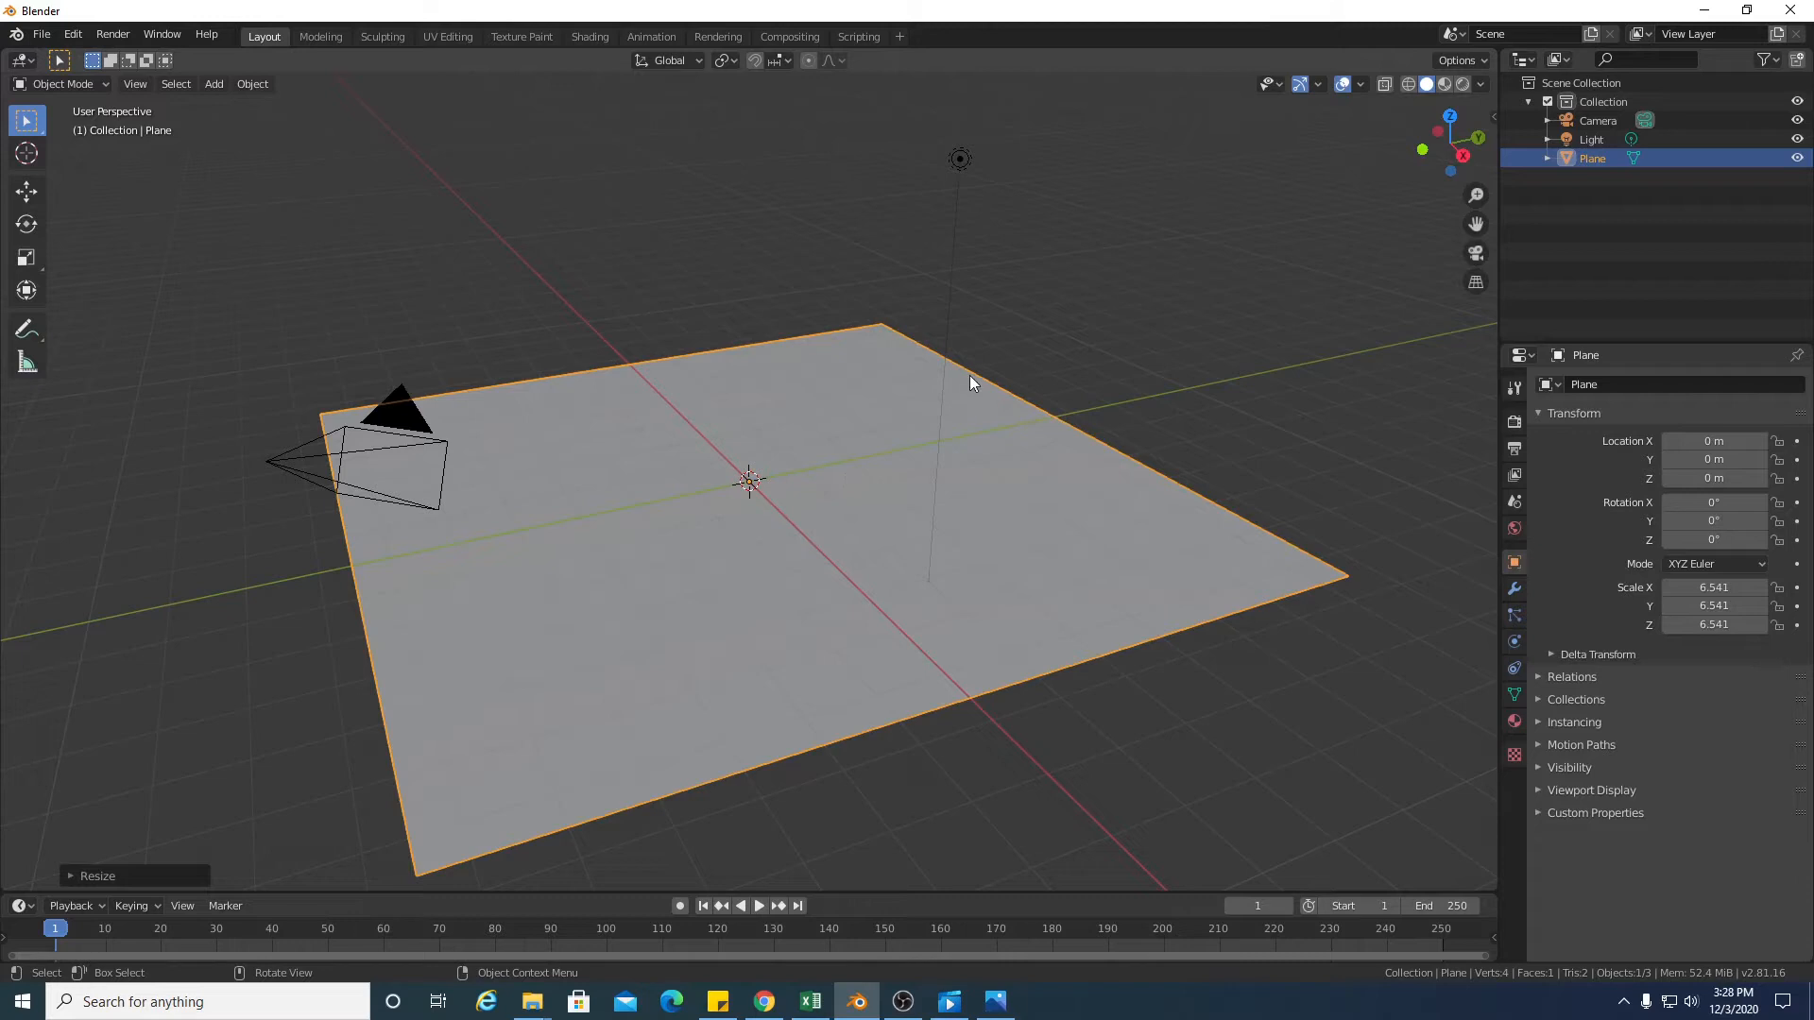
pyautogui.click(599, 36)
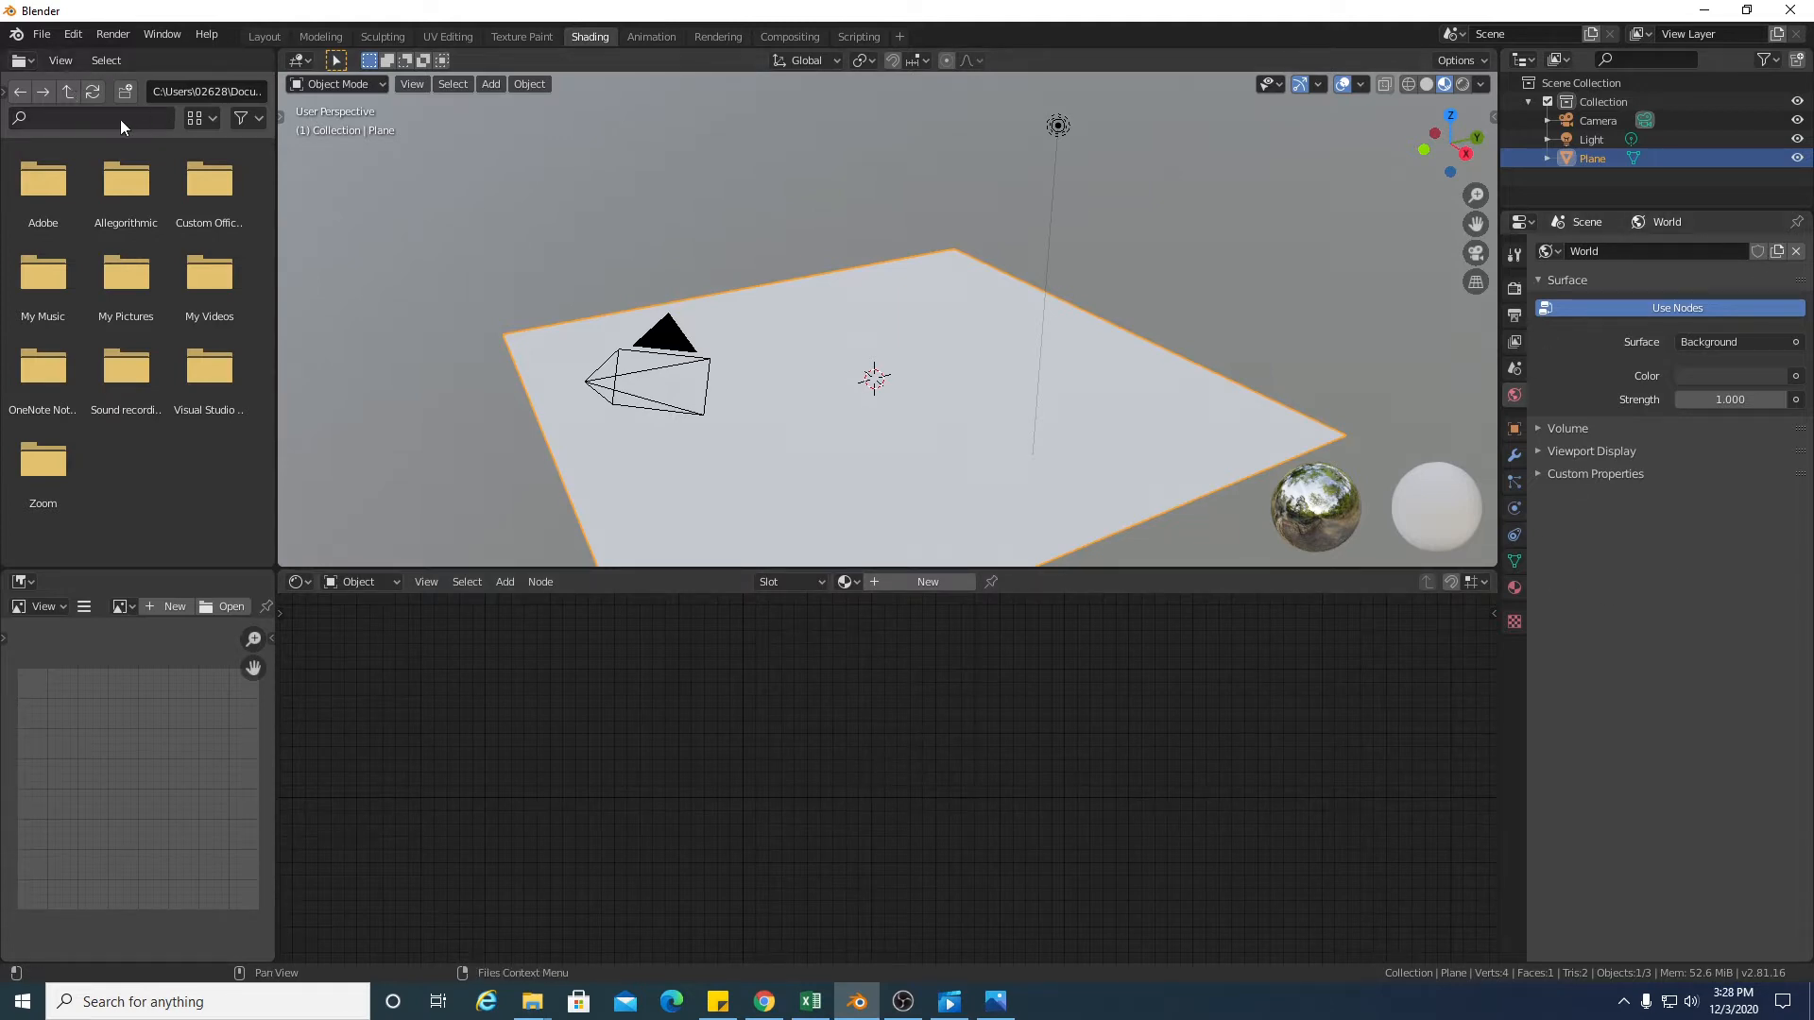
# Point the workspace's file browser to the e:\ drive
pyautogui.click(68, 91)
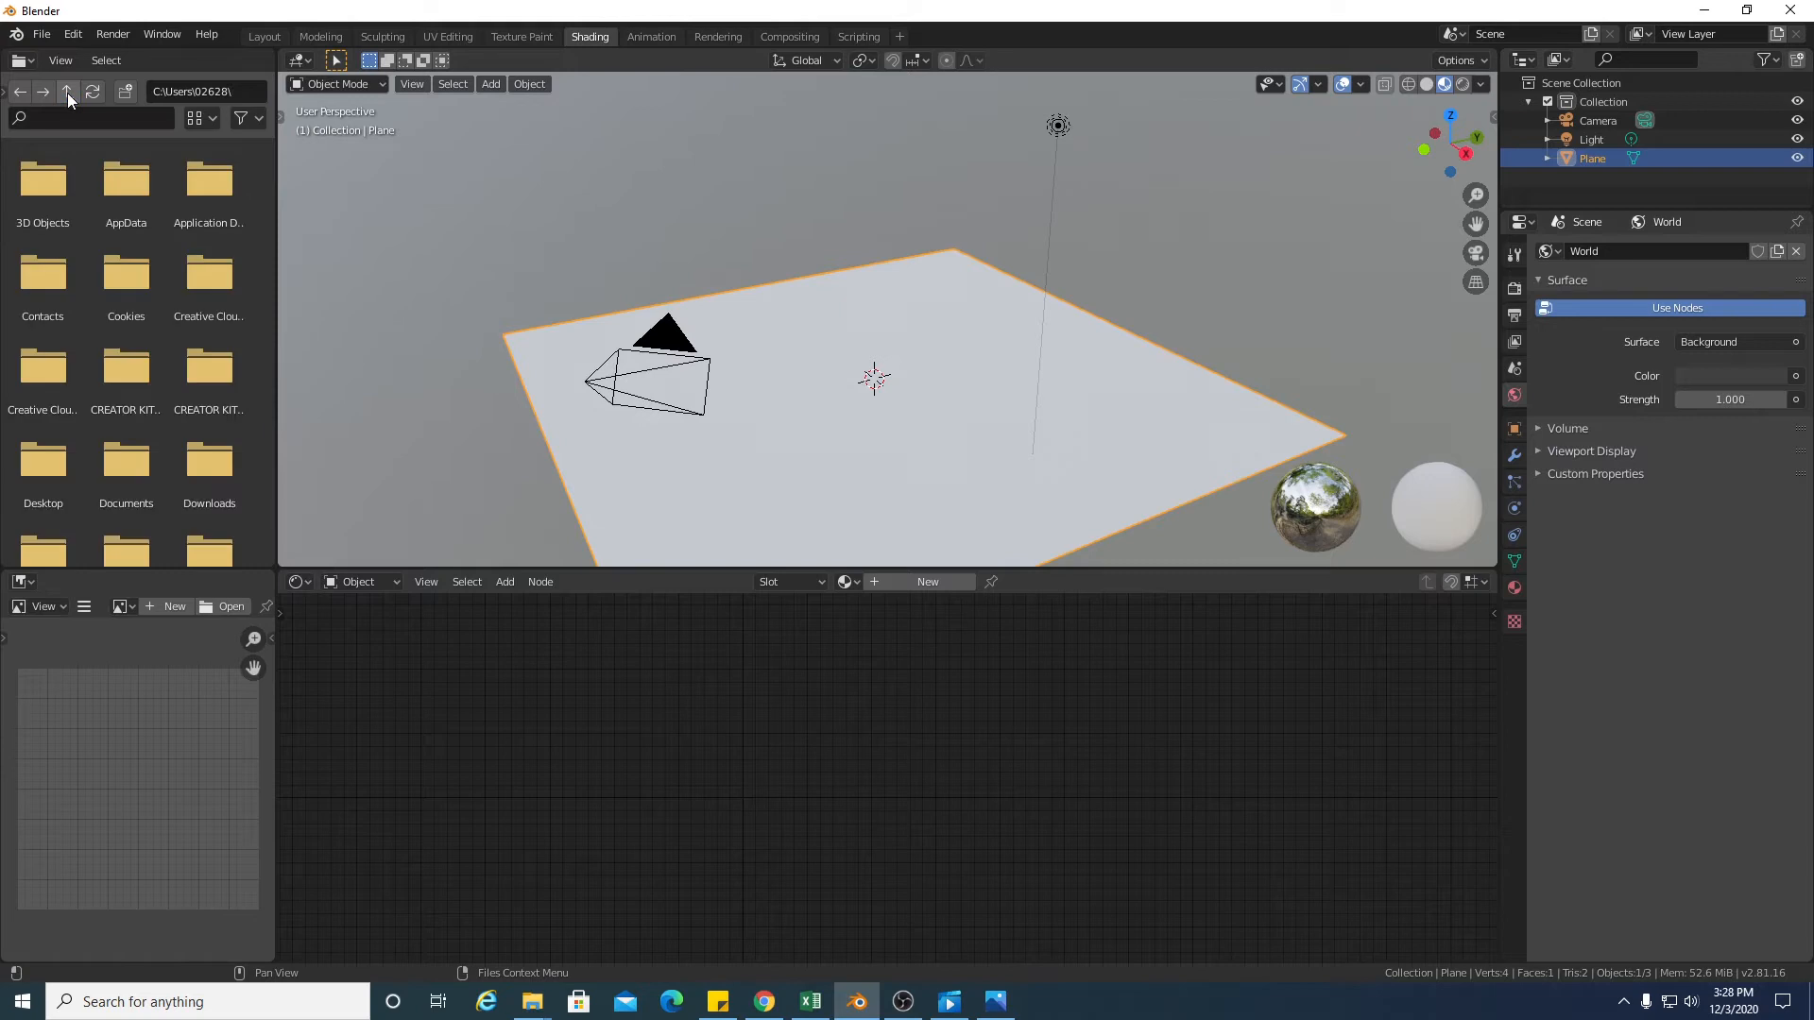
pyautogui.click(248, 94)
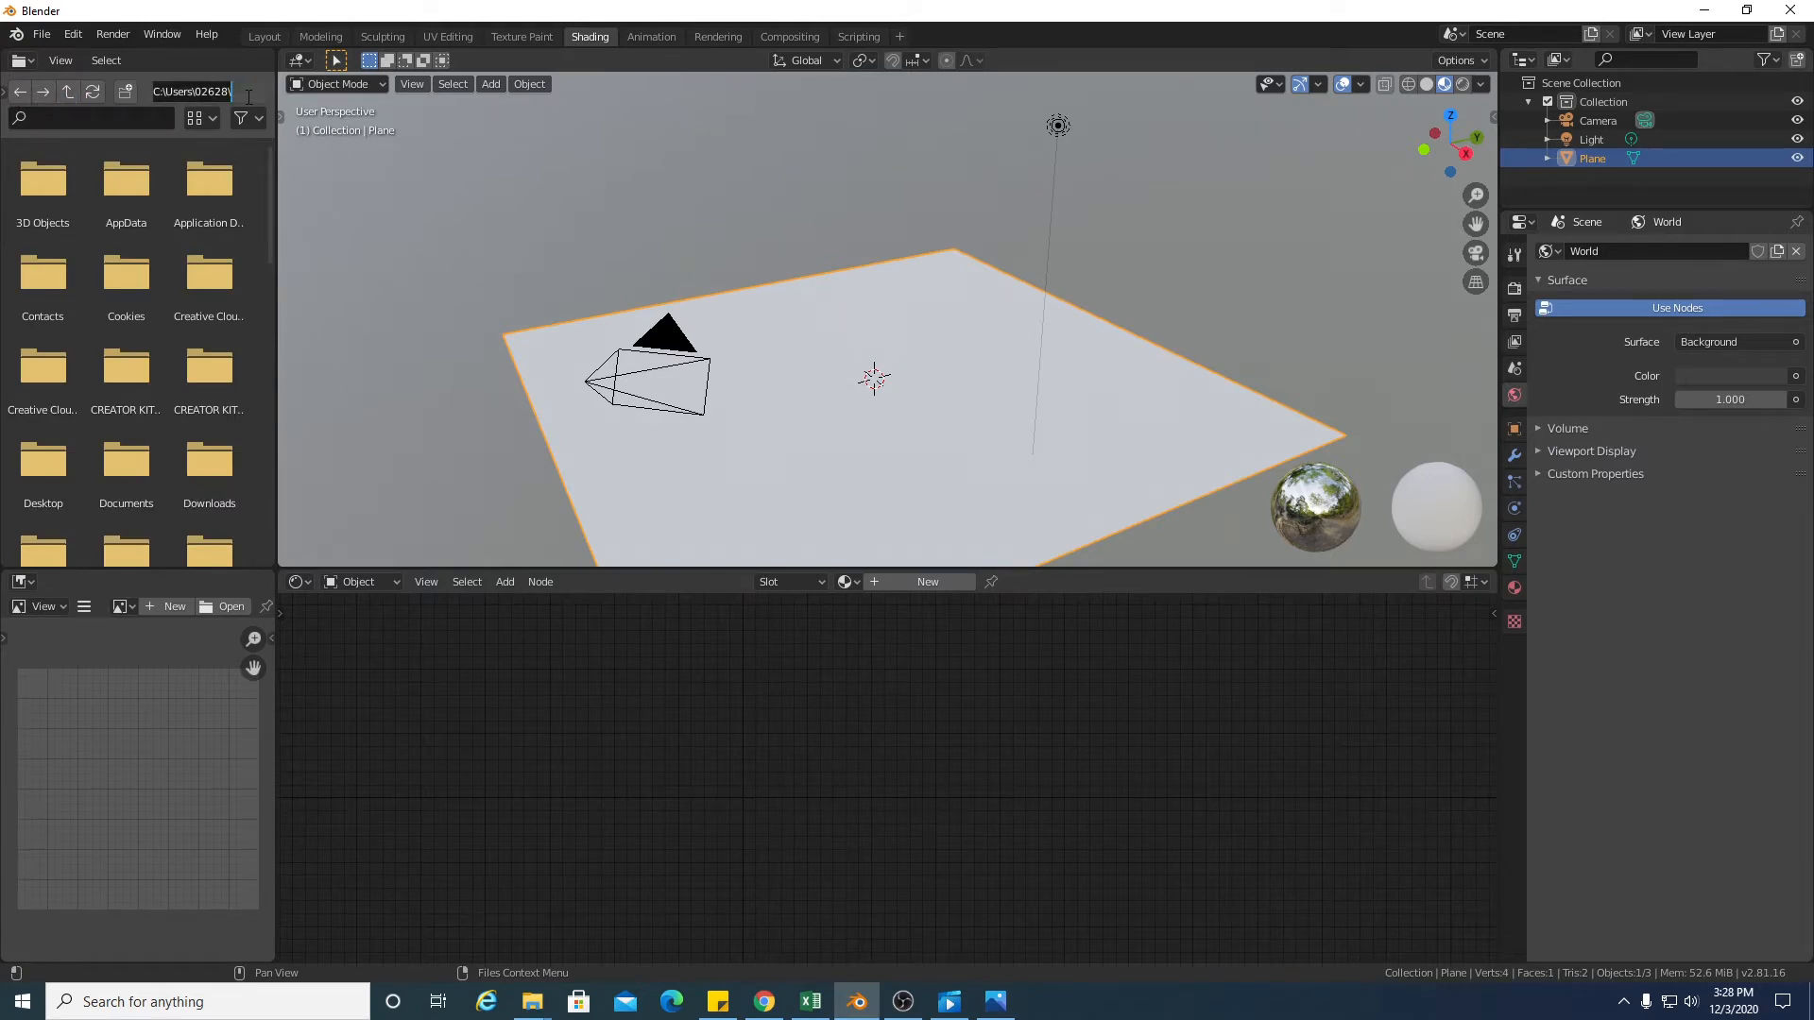
pyautogui.press('BackSpace')
pyautogui.write('e')
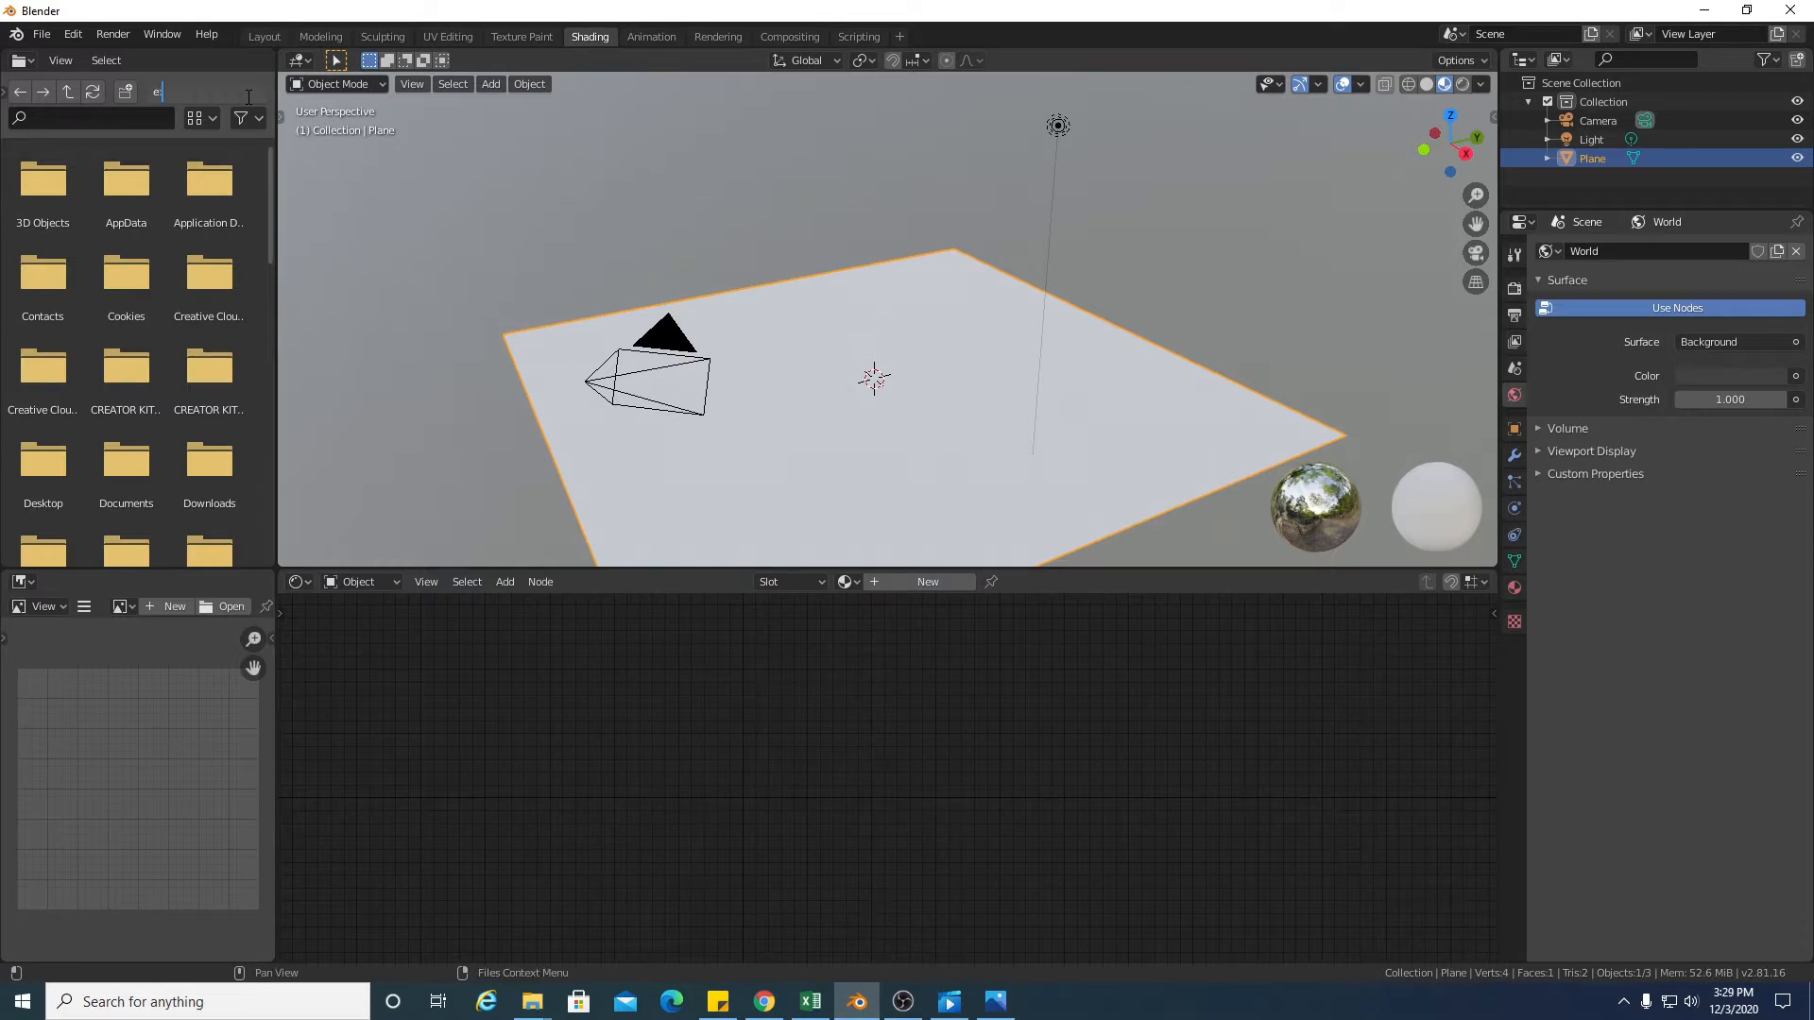
pyautogui.write(':\\')
pyautogui.press('Return')
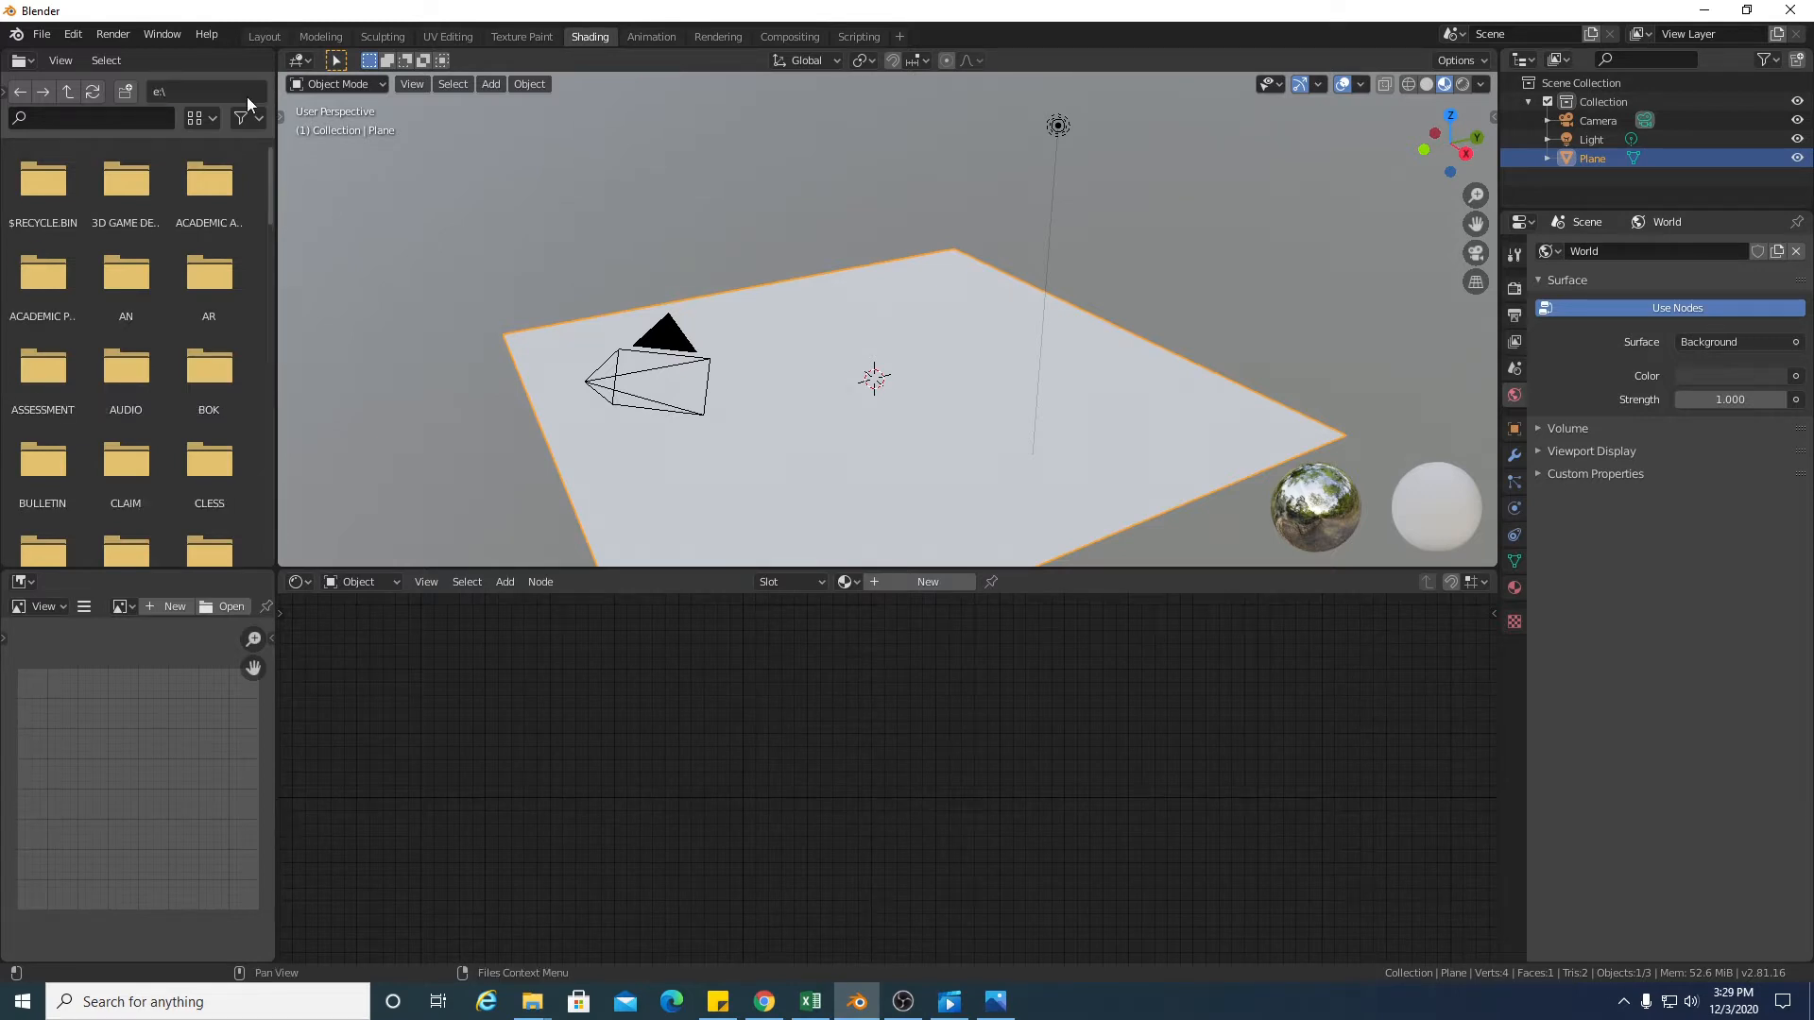
# Open the MEDIEVAL BLOCK TEXTURE folder inside the MULTI-PLATFORM GAMES folder in the file browser
pyautogui.moveTo(270, 182); pyautogui.dragTo(282, 384)
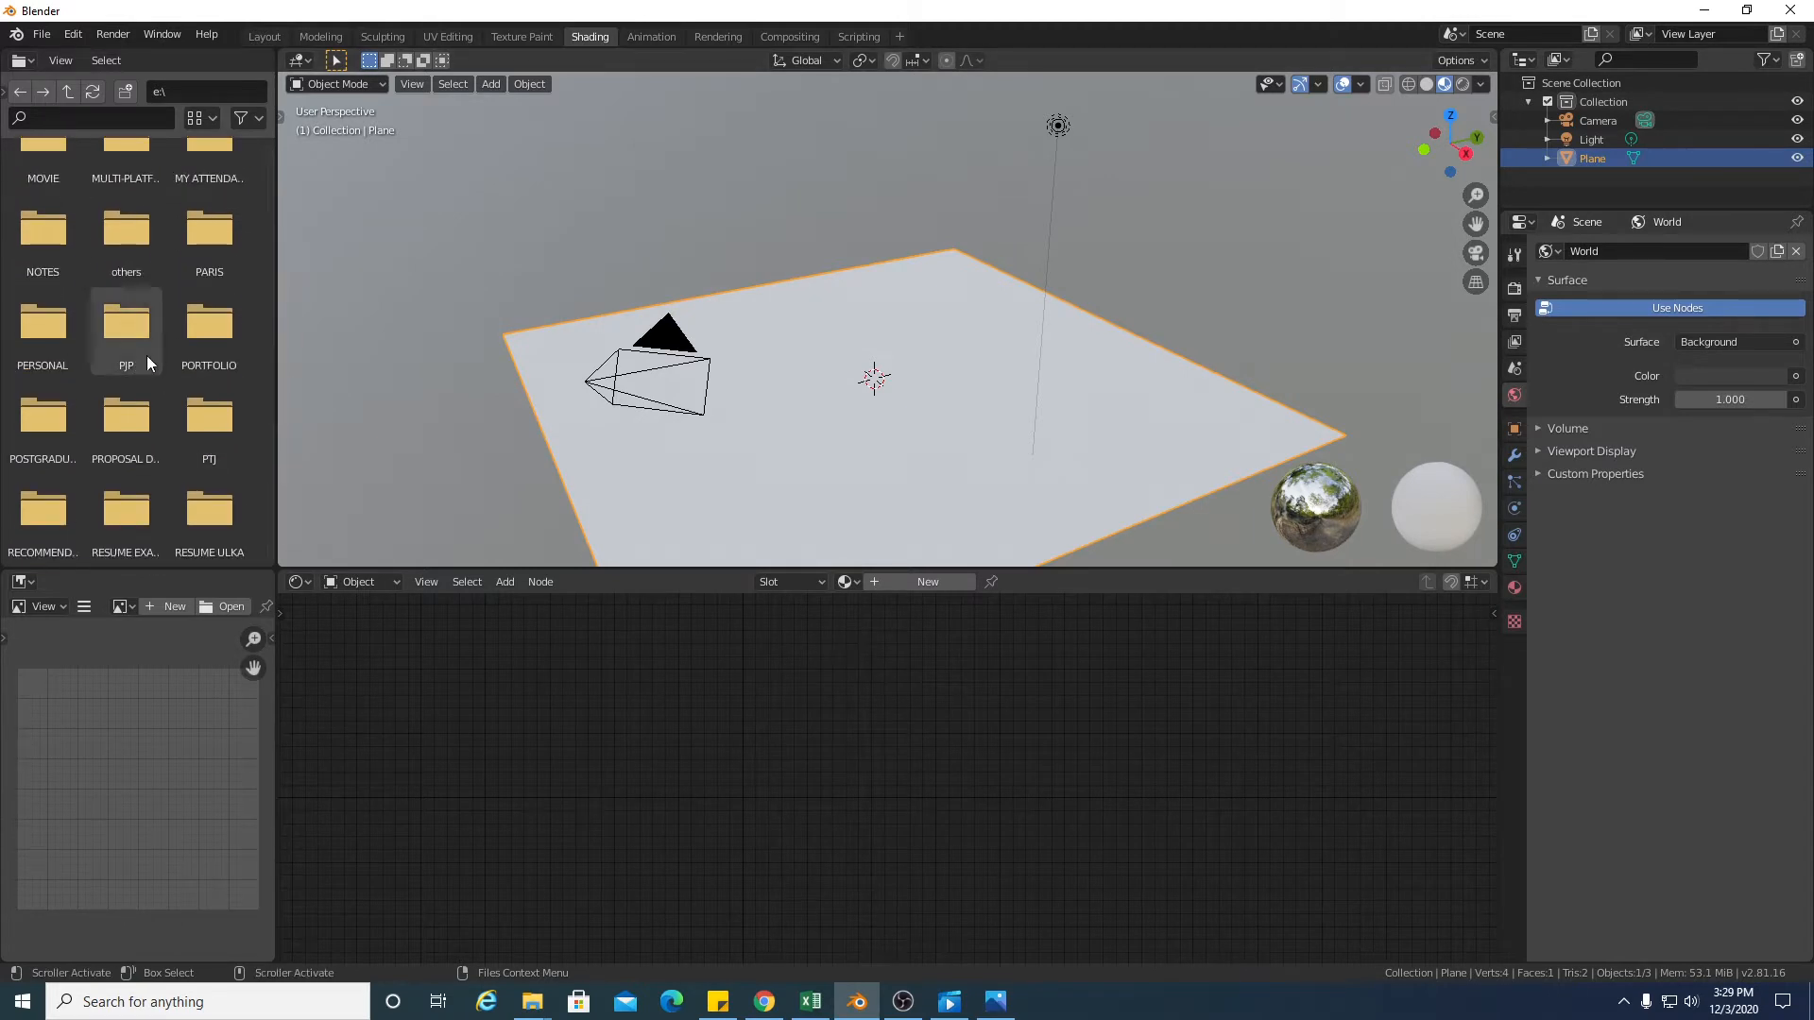
pyautogui.scroll(-1, 208, 378)
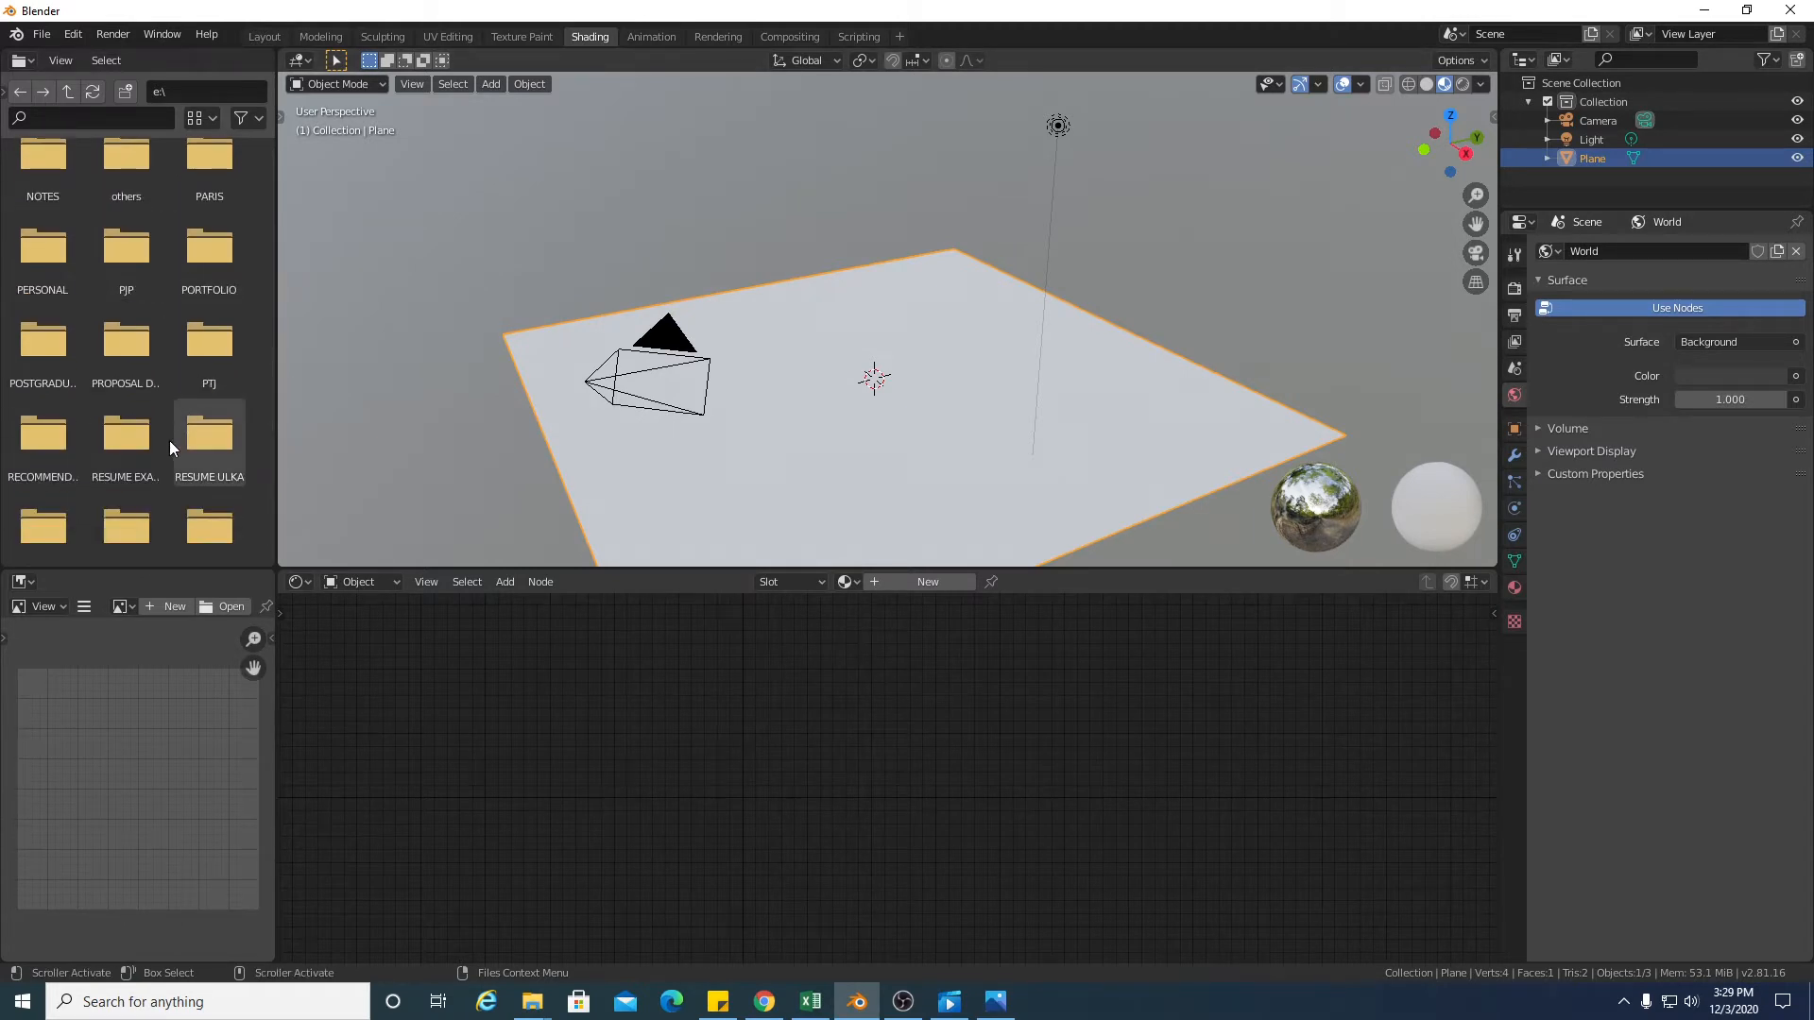
pyautogui.scroll(2, 169, 441)
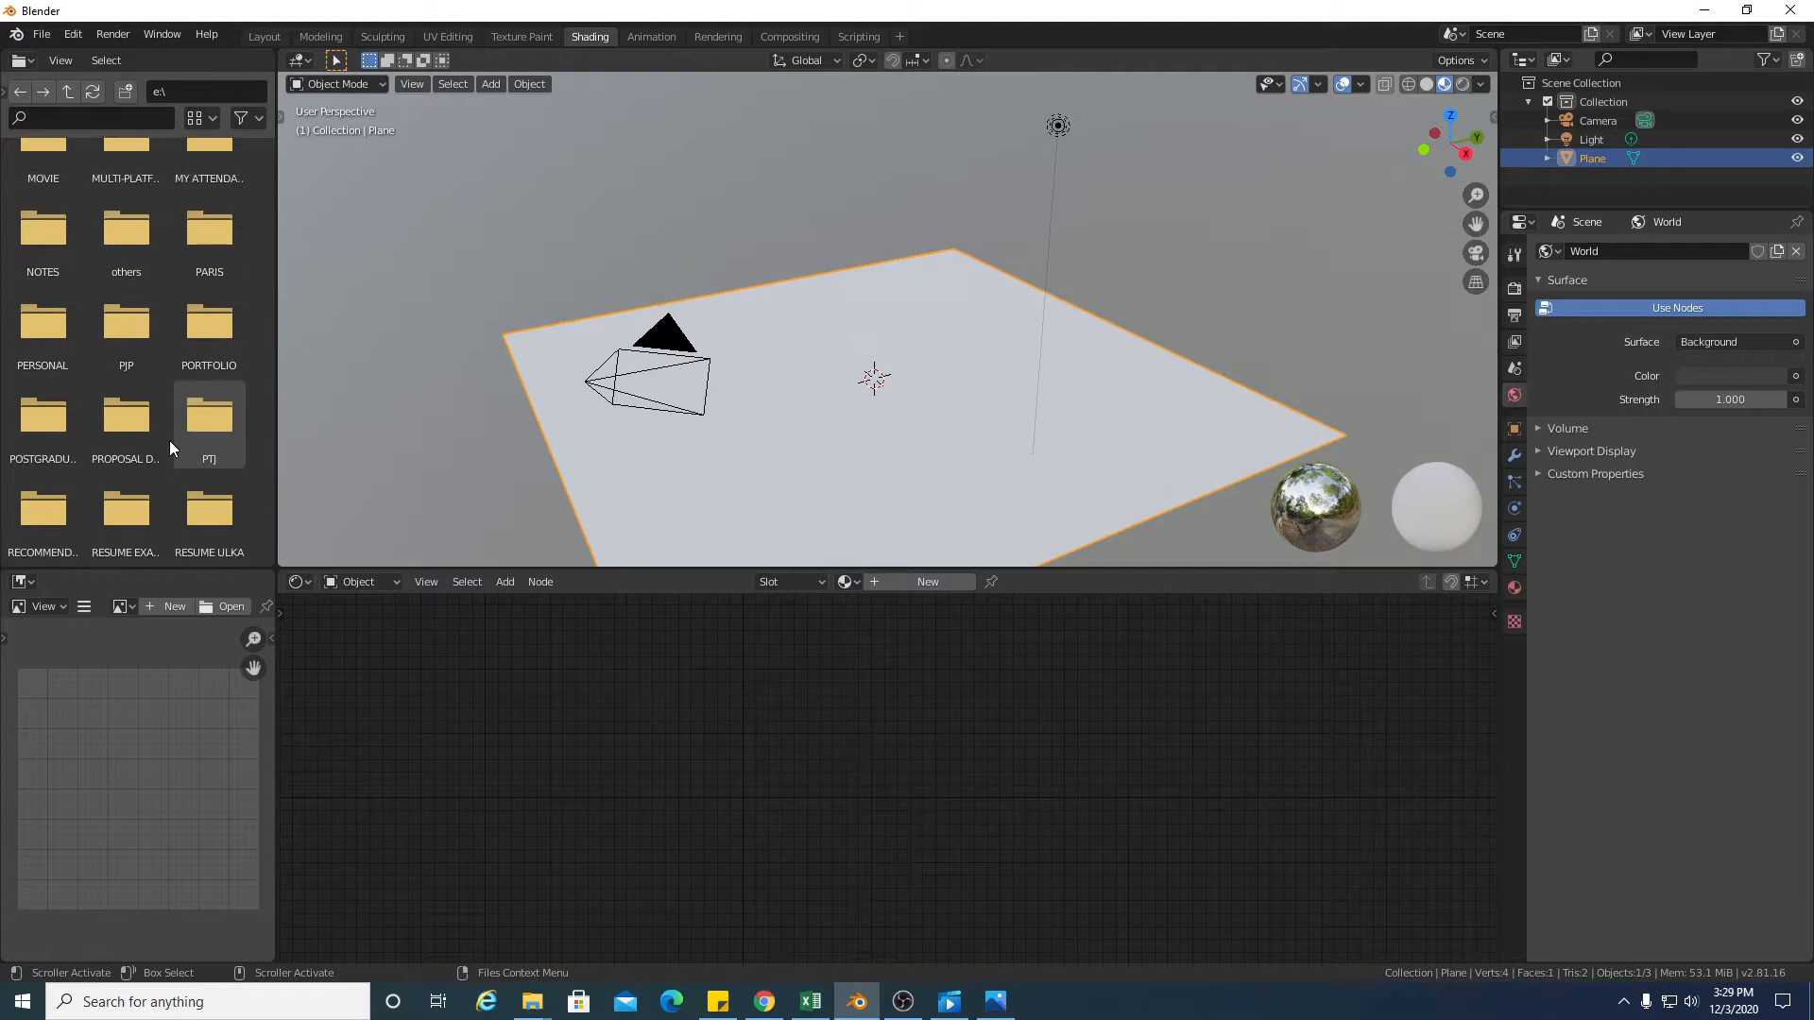
pyautogui.doubleClick(116, 214)
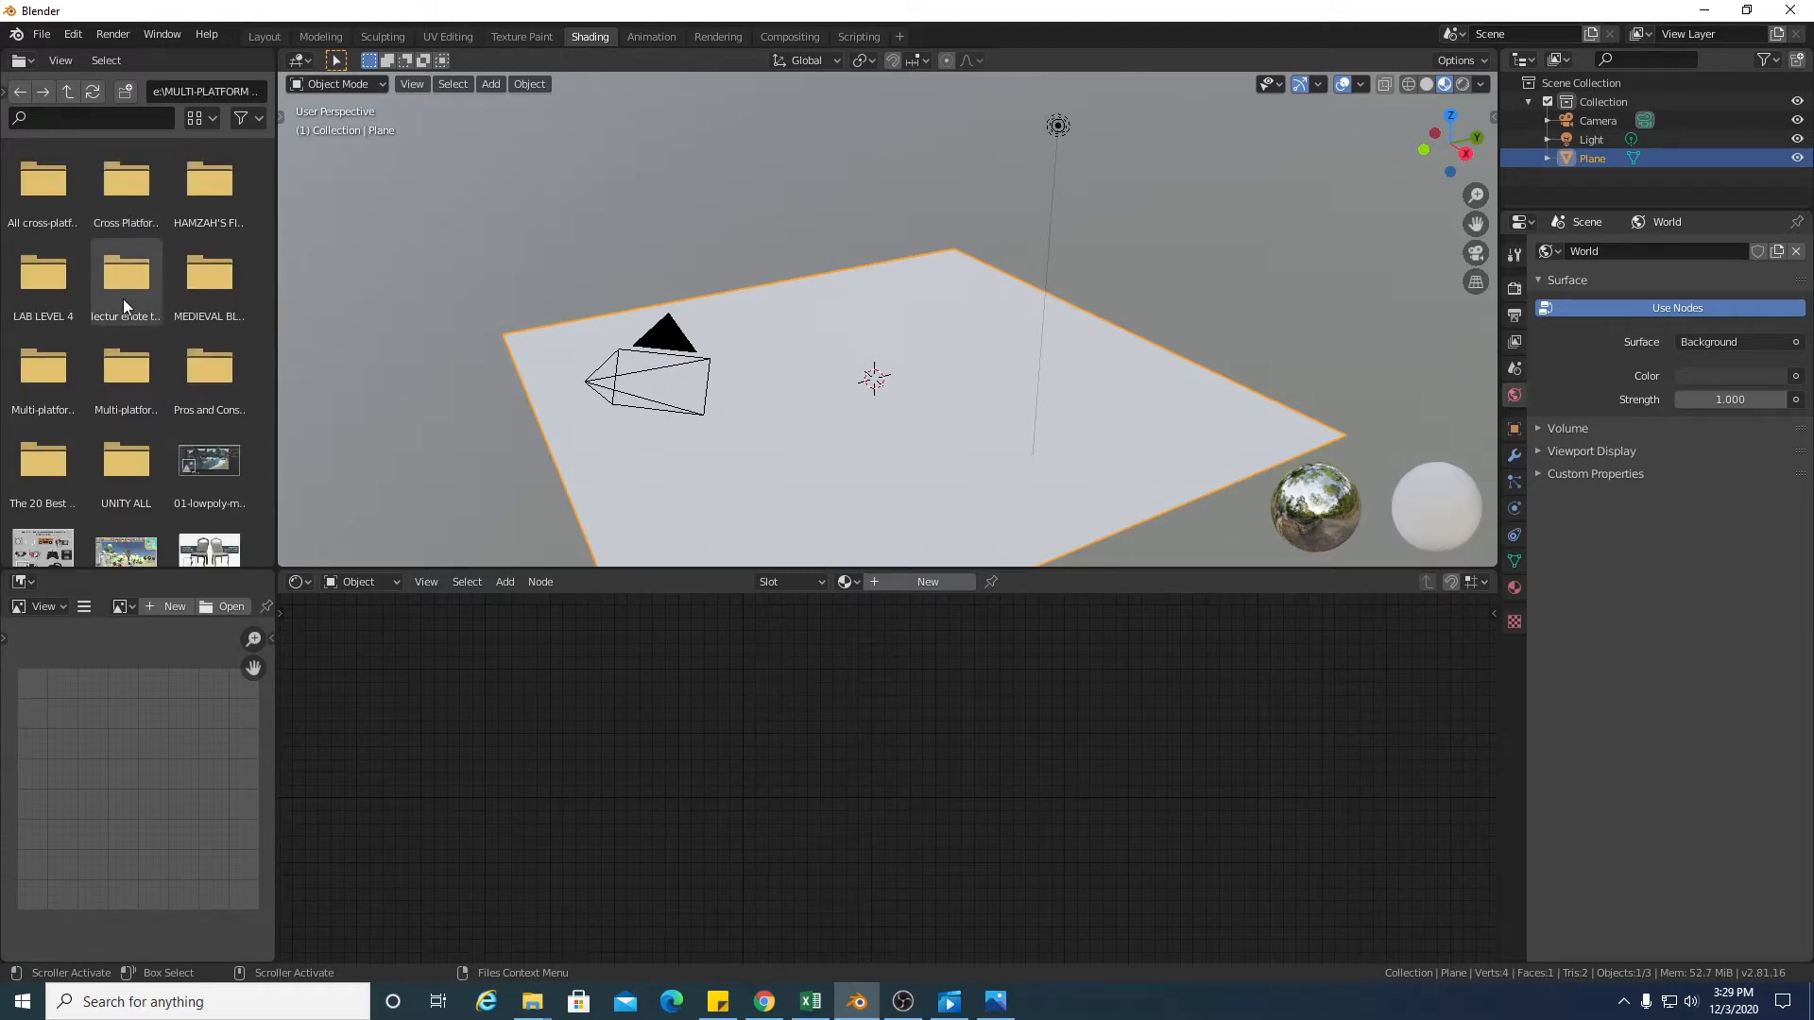
pyautogui.doubleClick(212, 279)
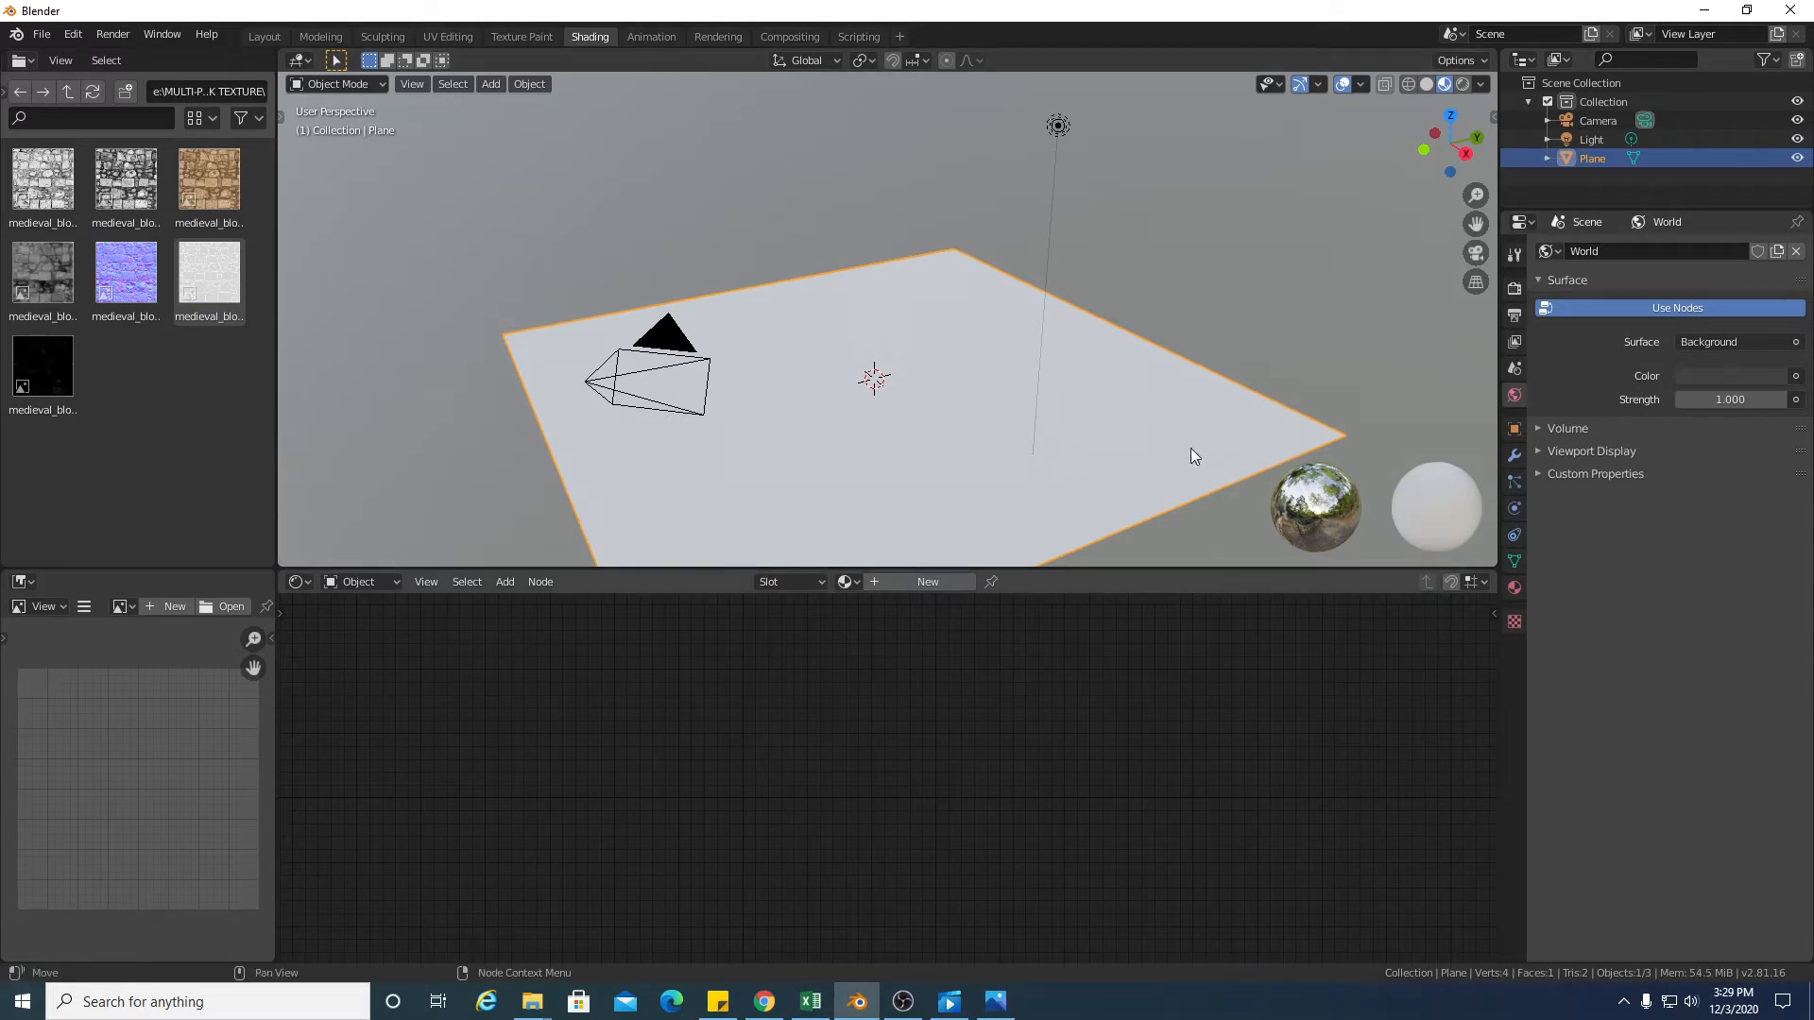
# Create a new material named plane on the plane object and enlarge the node editor area
pyautogui.click(1515, 588)
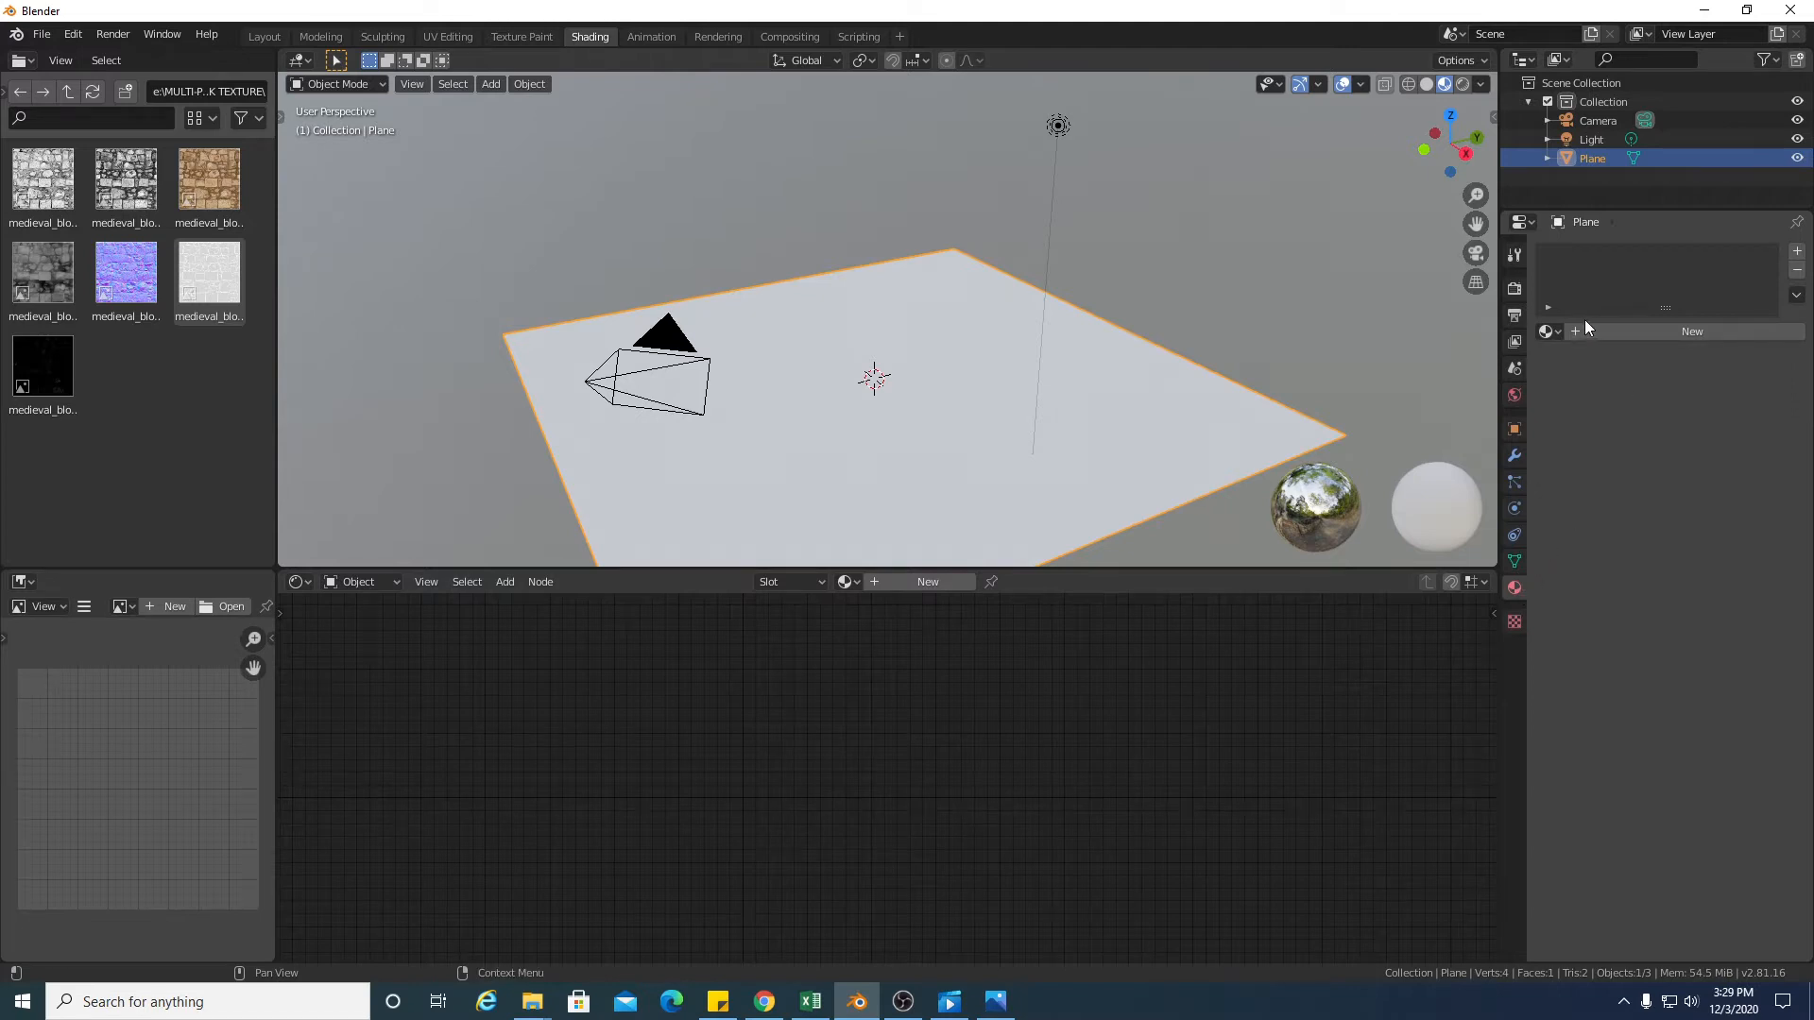
pyautogui.click(1608, 333)
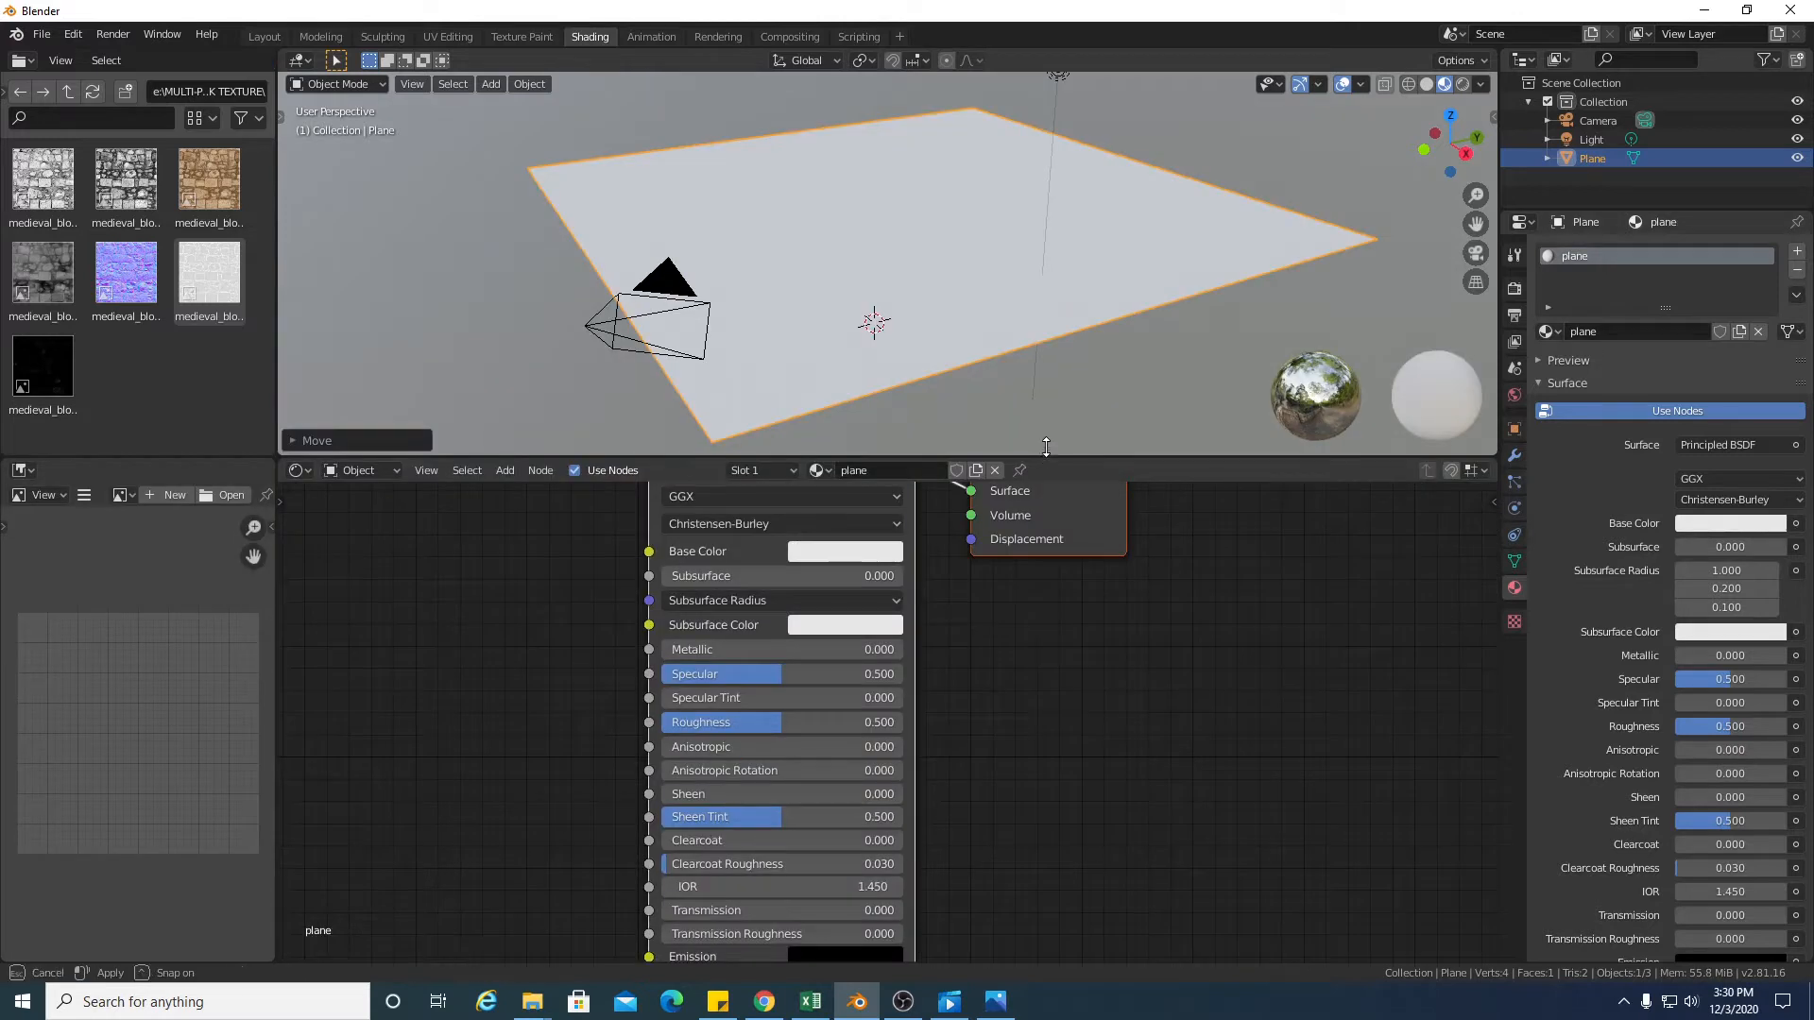
pyautogui.moveTo(835, 469); pyautogui.dragTo(835, 400)
pyautogui.moveTo(836, 441); pyautogui.dragTo(833, 502, button='middle')
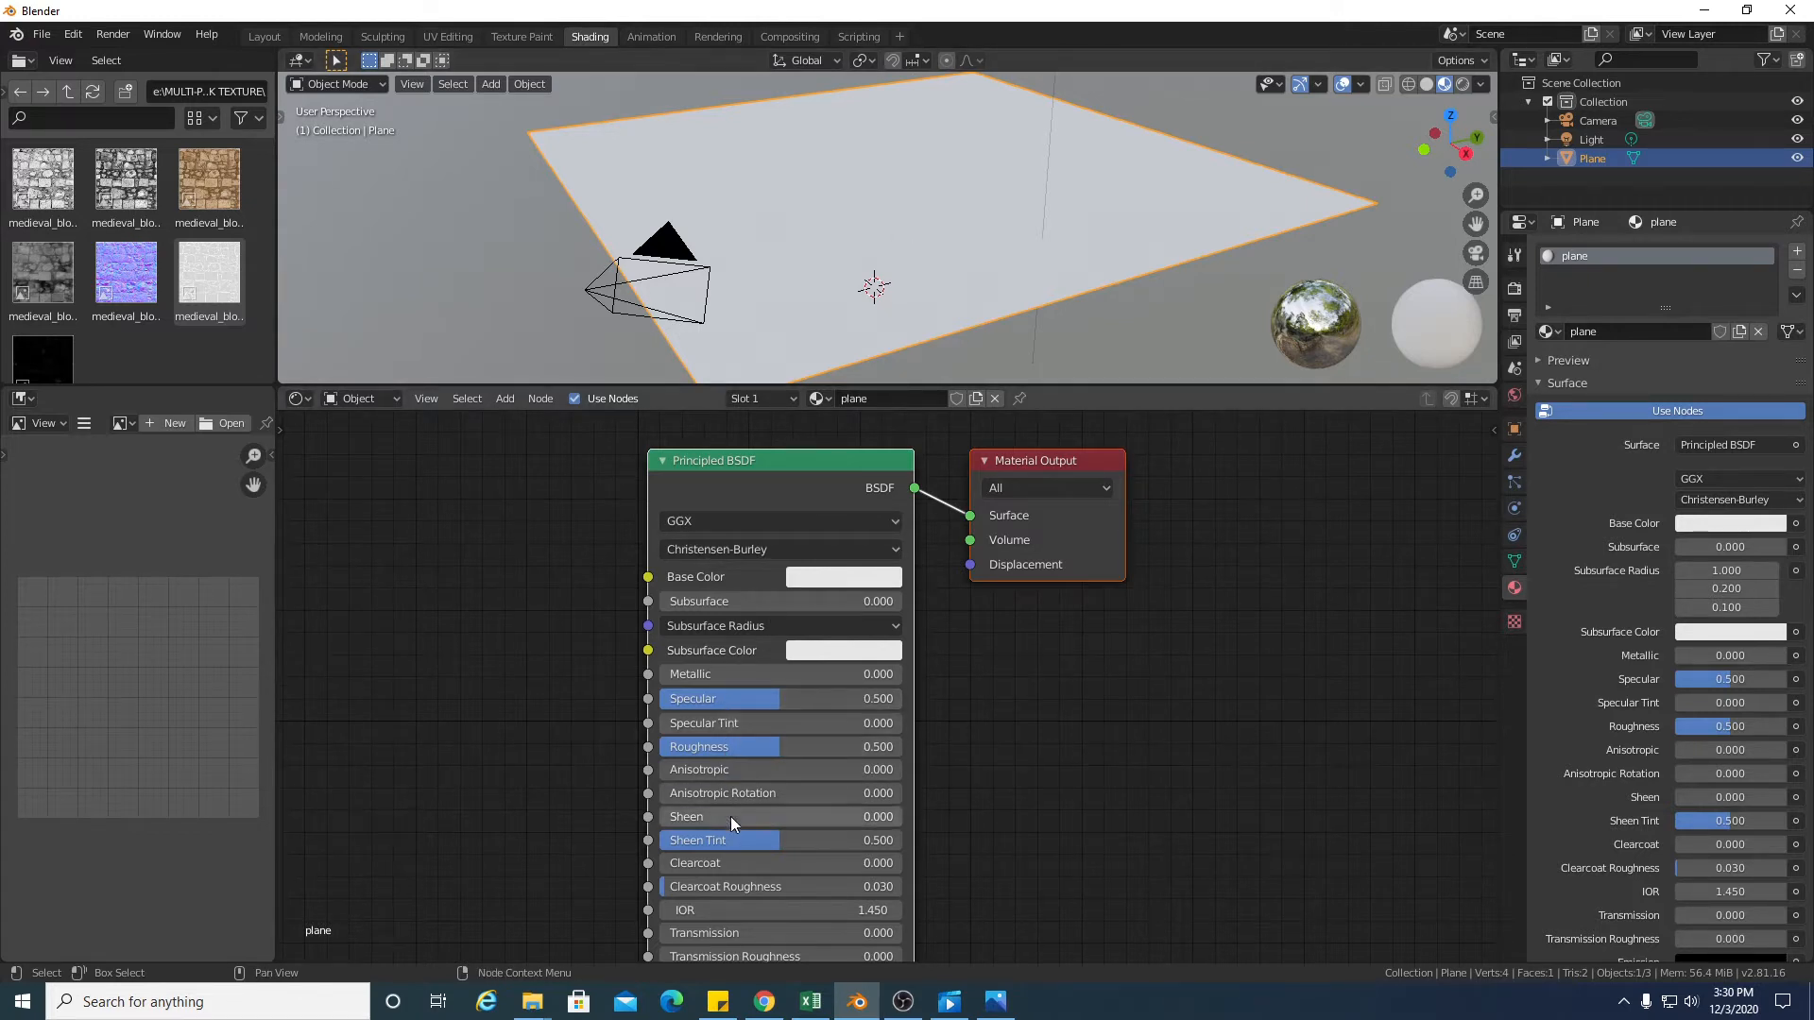
# Examine the full list of inputs on the Principled BSDF node, from Base Color down to Tangent
pyautogui.moveTo(815, 460); pyautogui.dragTo(824, 401)
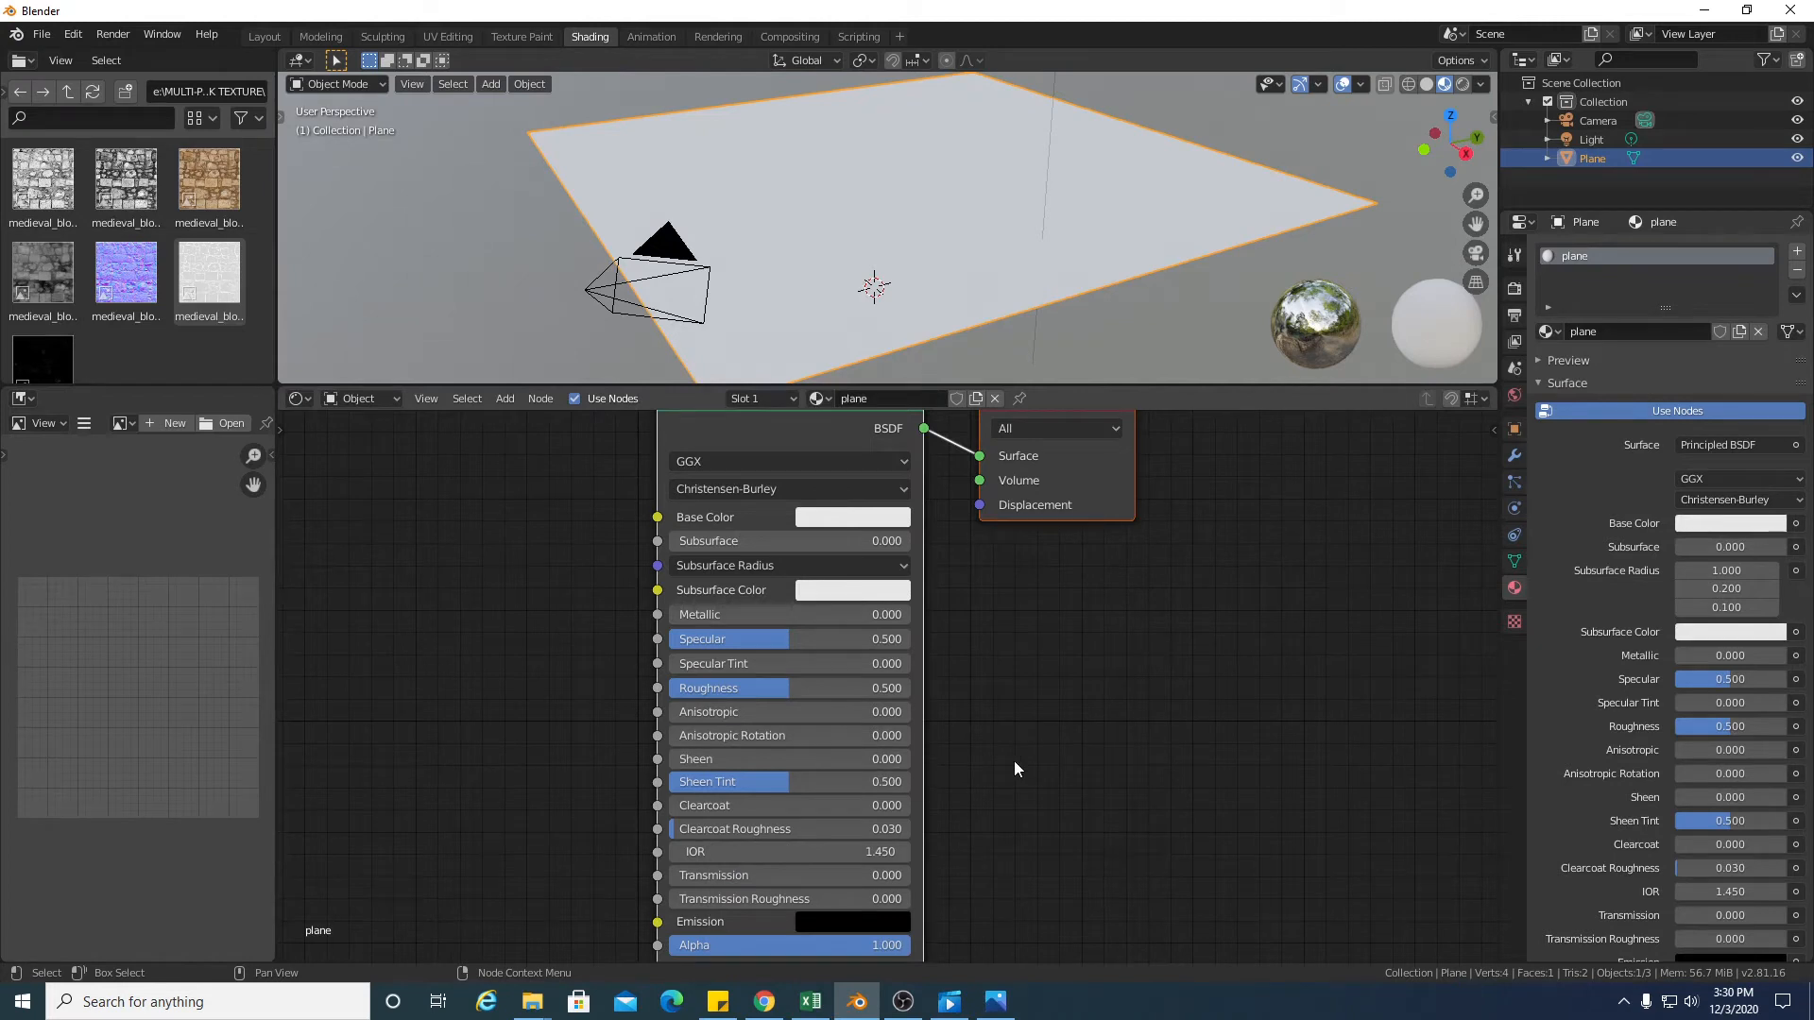
pyautogui.scroll(-1, 1013, 761)
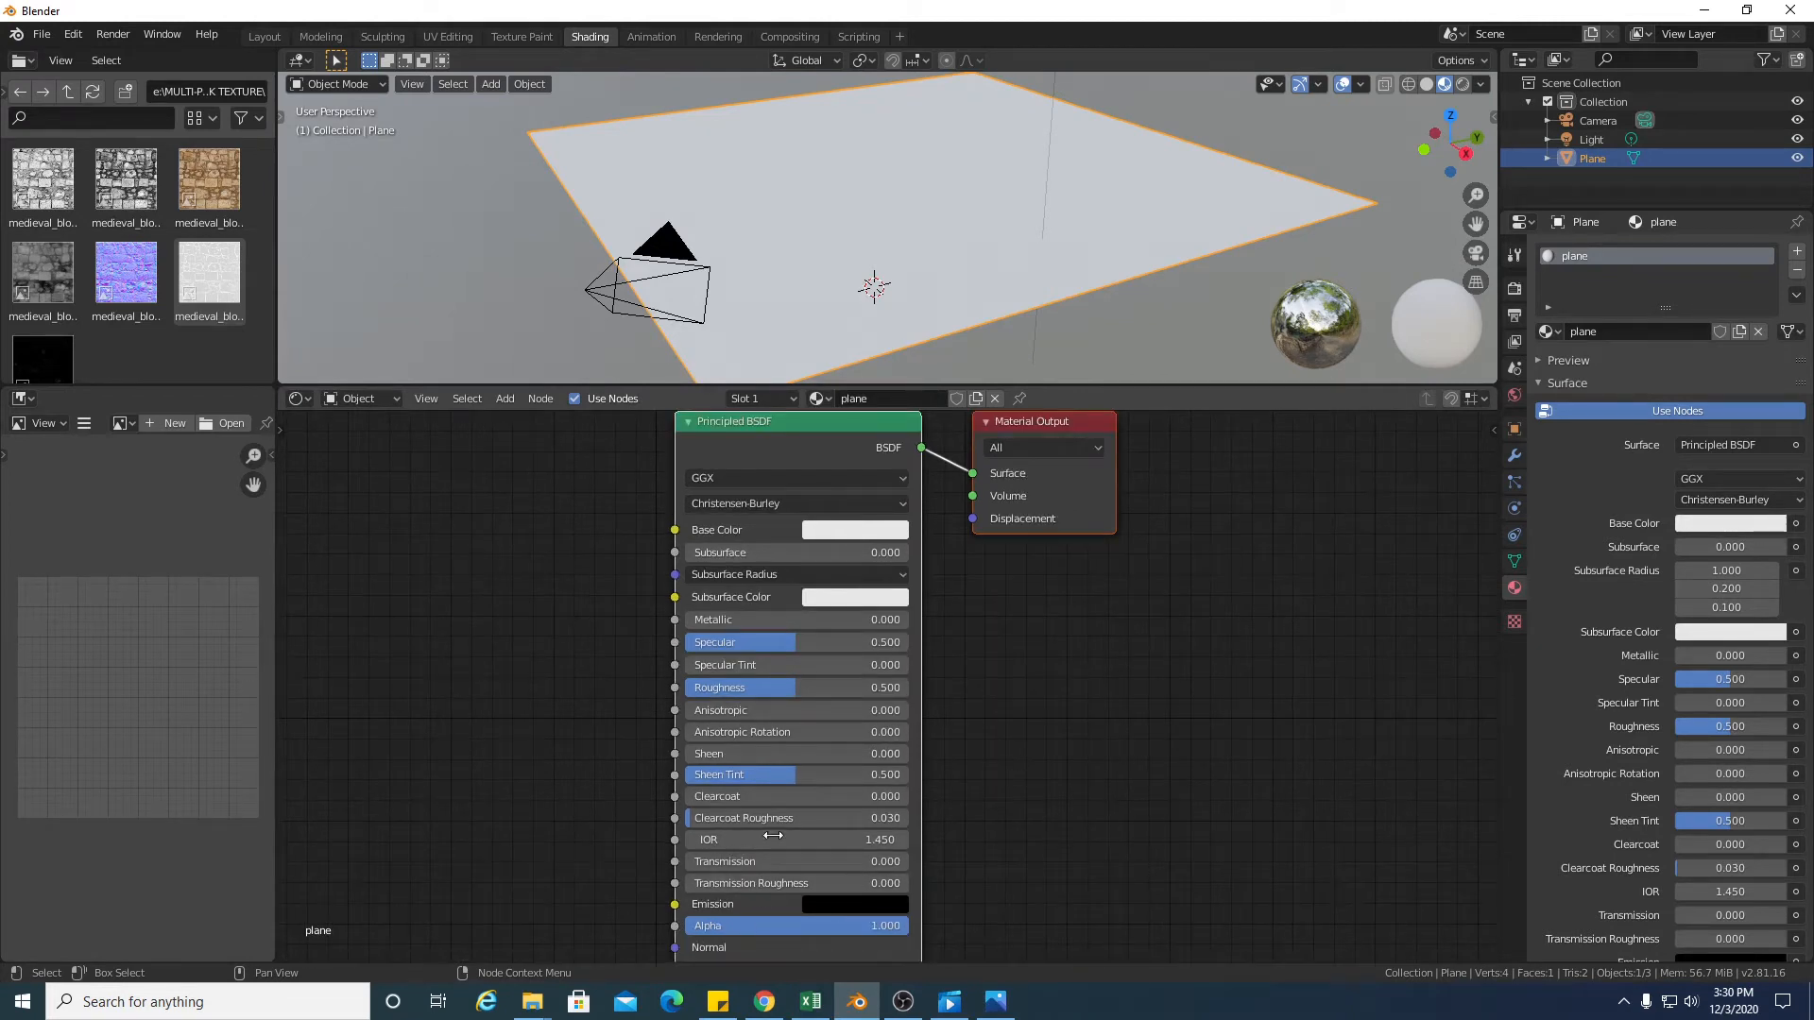
pyautogui.moveTo(778, 425); pyautogui.dragTo(778, 905)
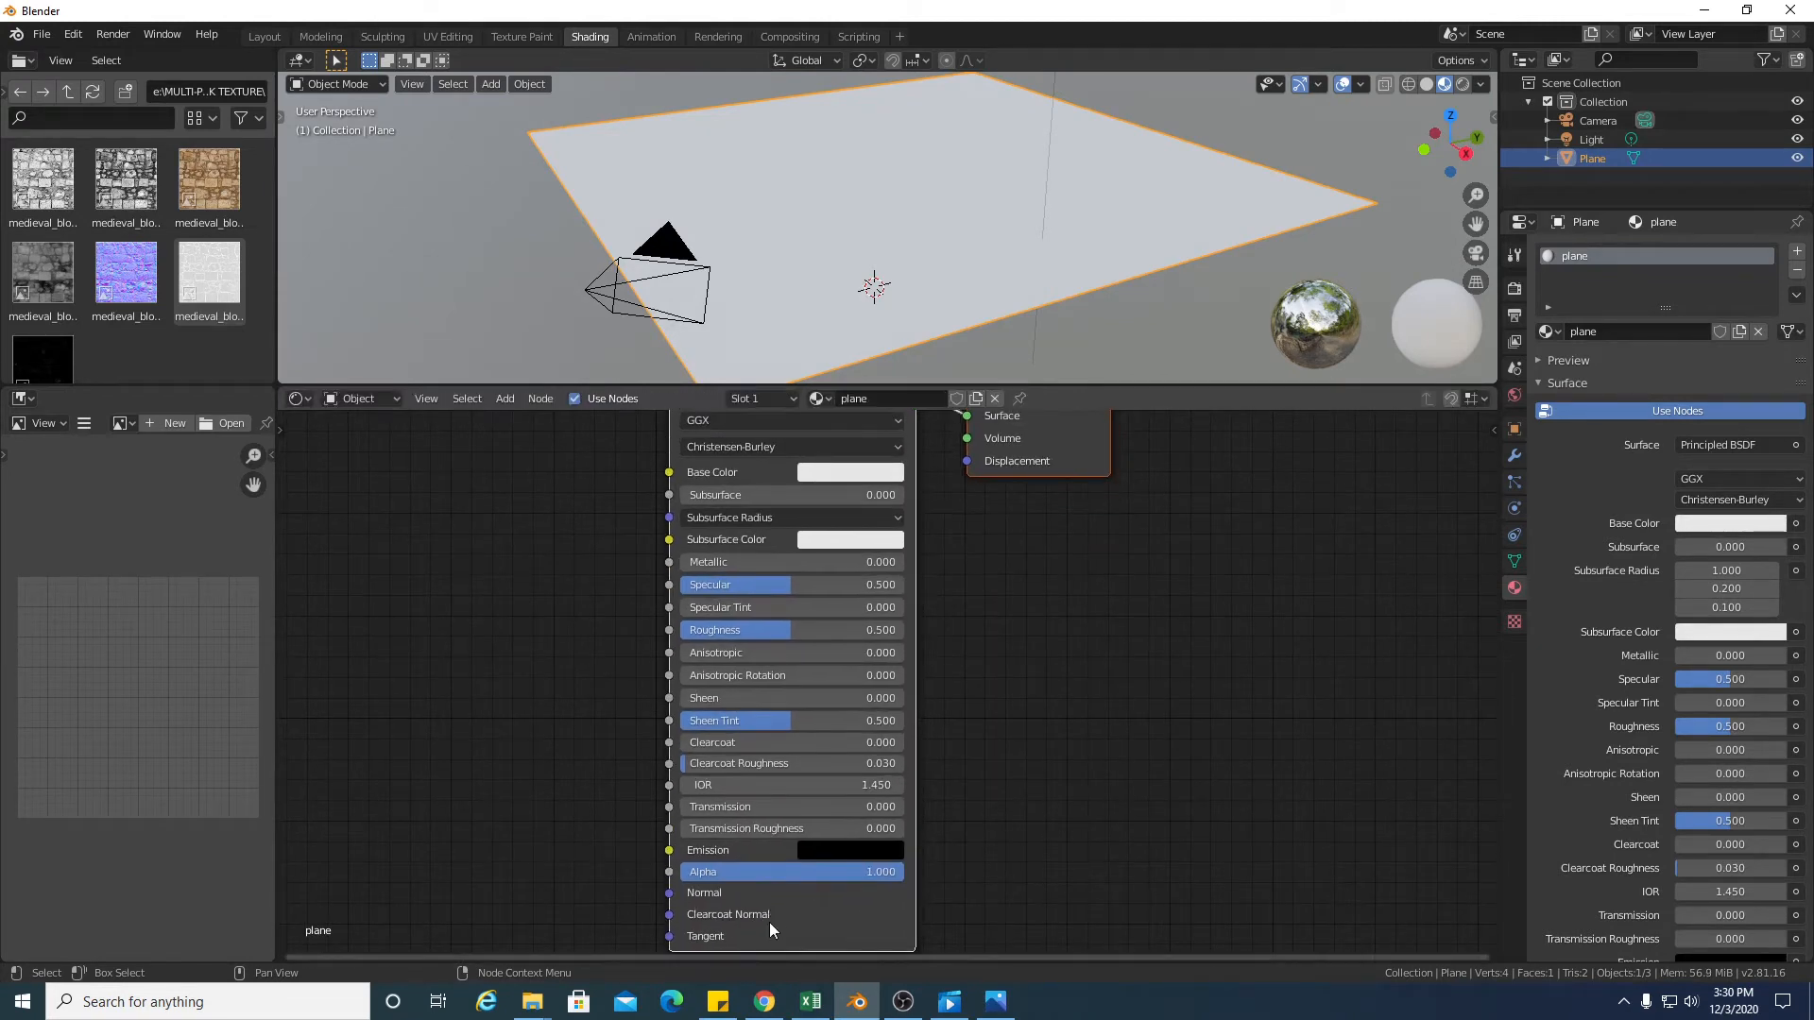
pyautogui.scroll(1, 716, 813)
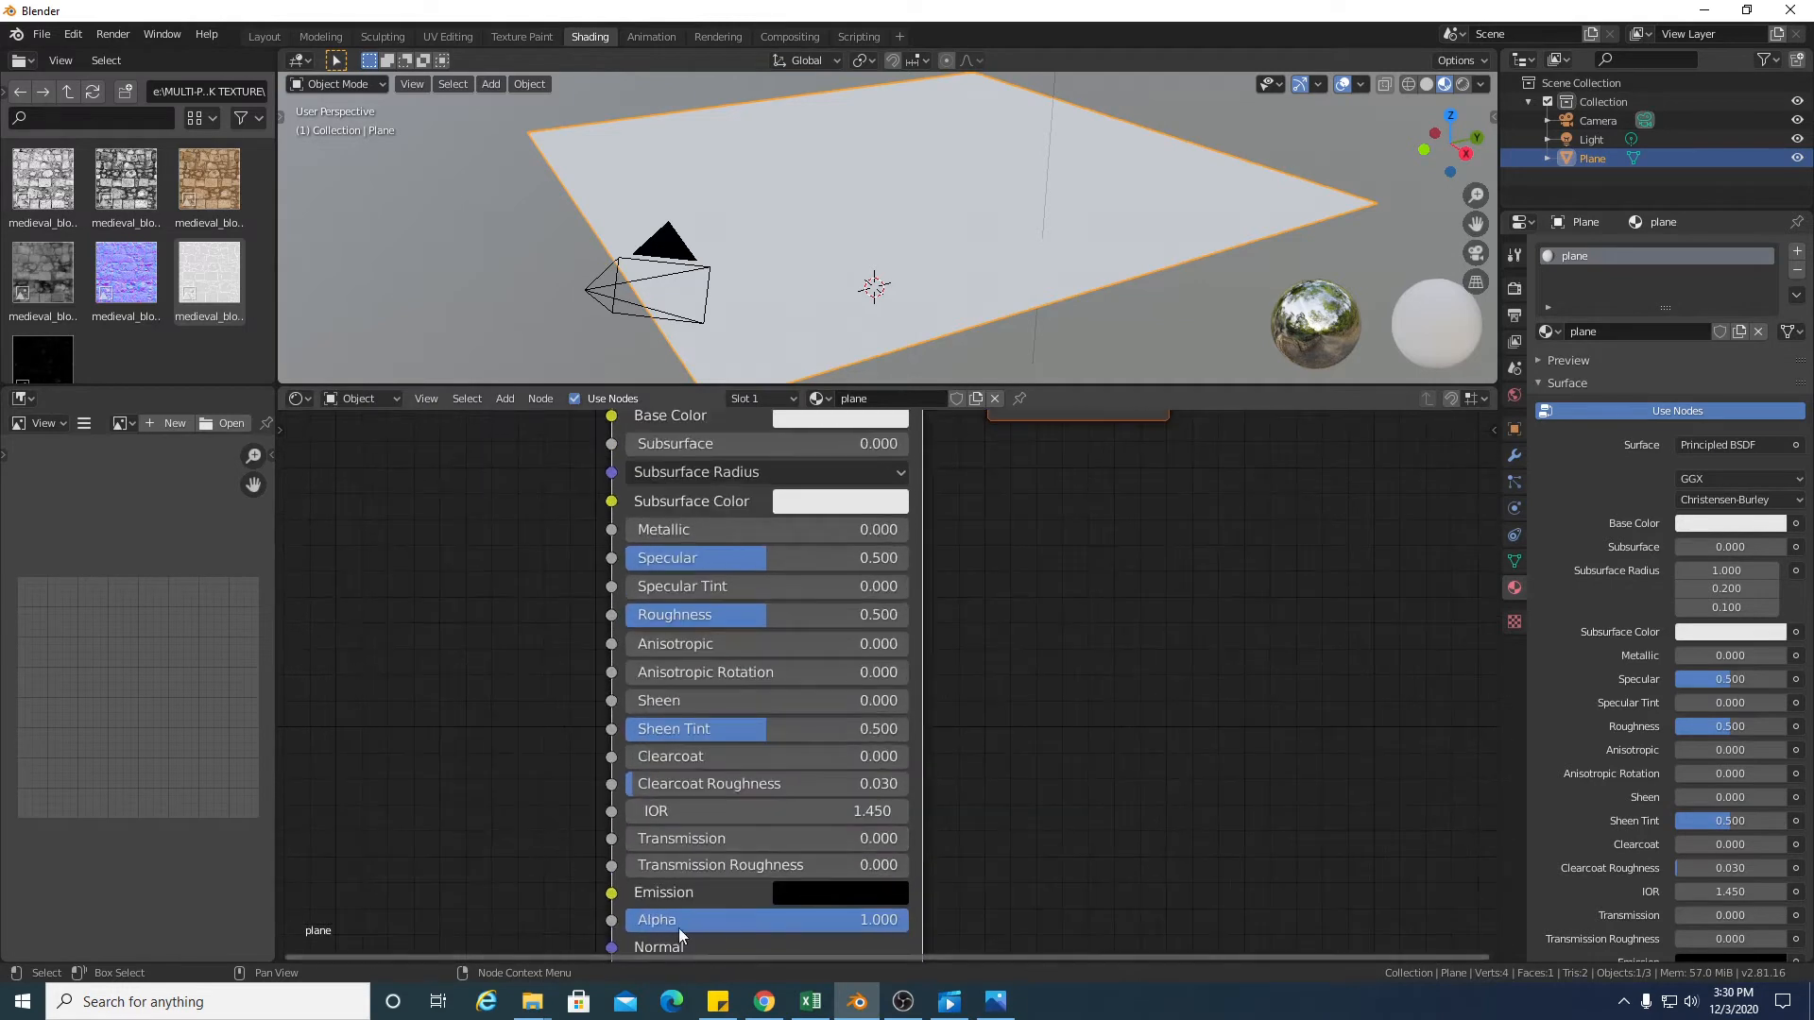
pyautogui.scroll(-1, 746, 810)
pyautogui.scroll(-1, 746, 810)
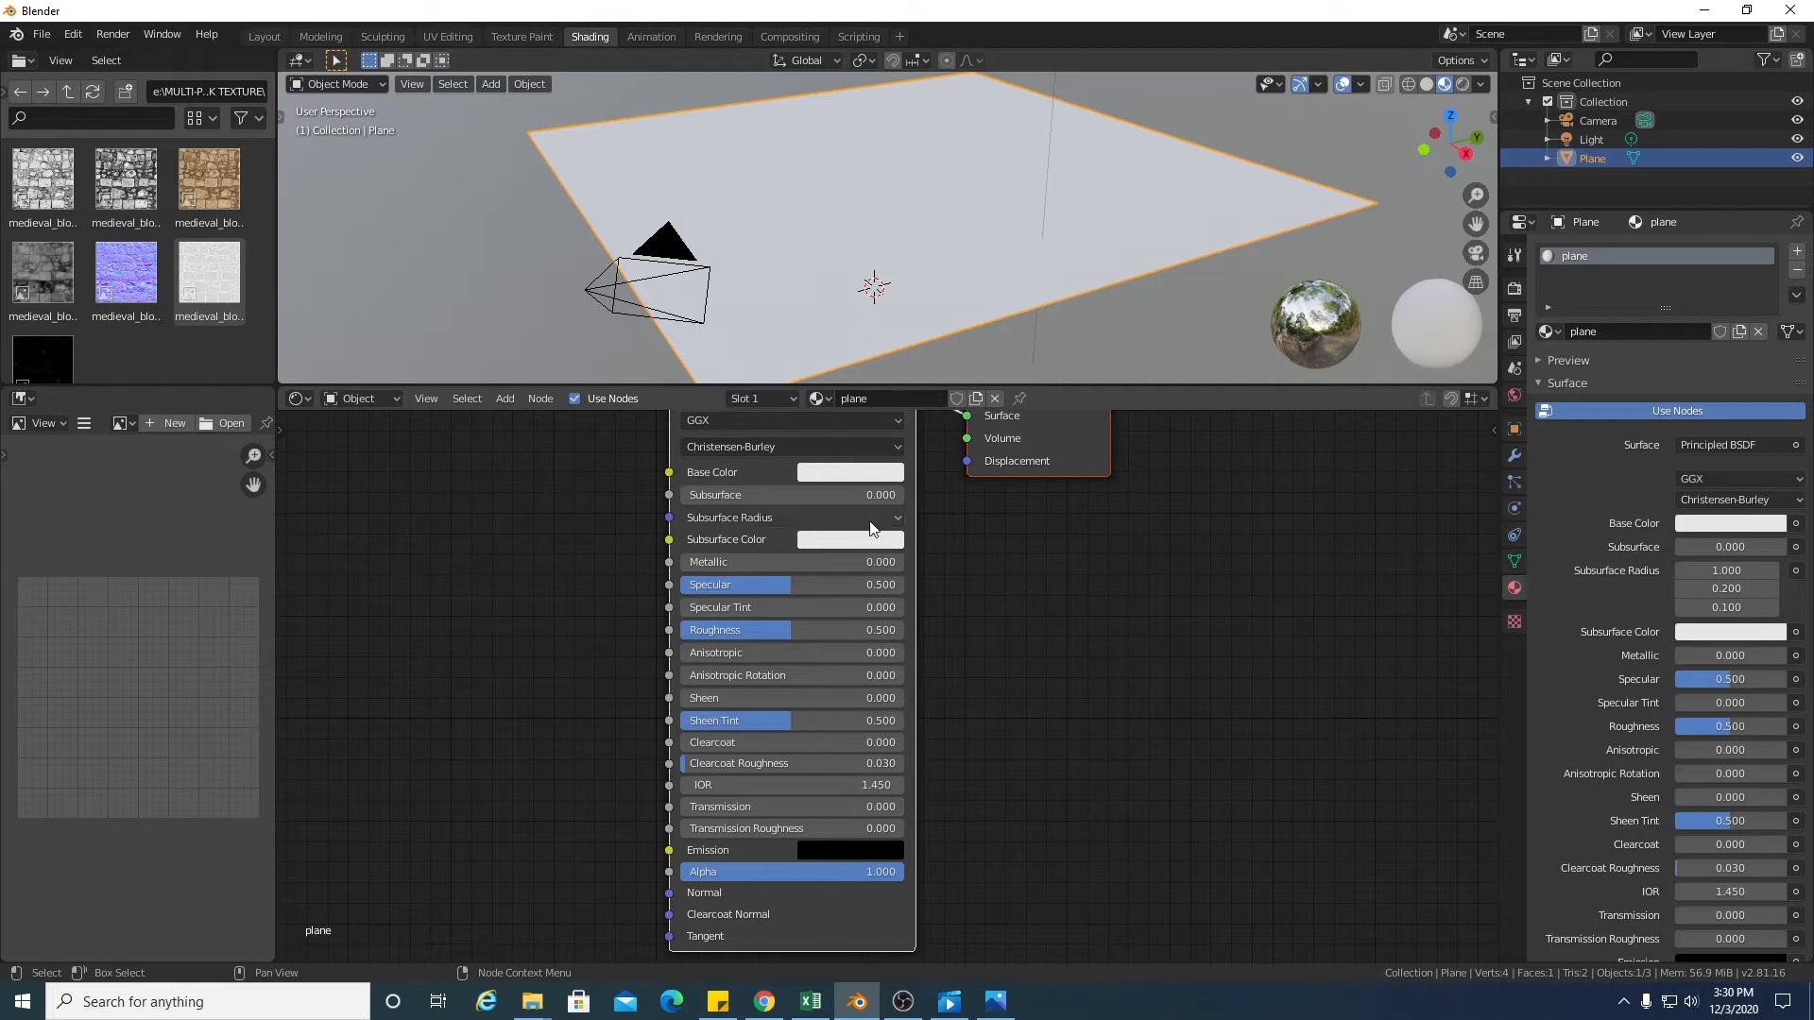
pyautogui.moveTo(1035, 384); pyautogui.dragTo(1037, 356)
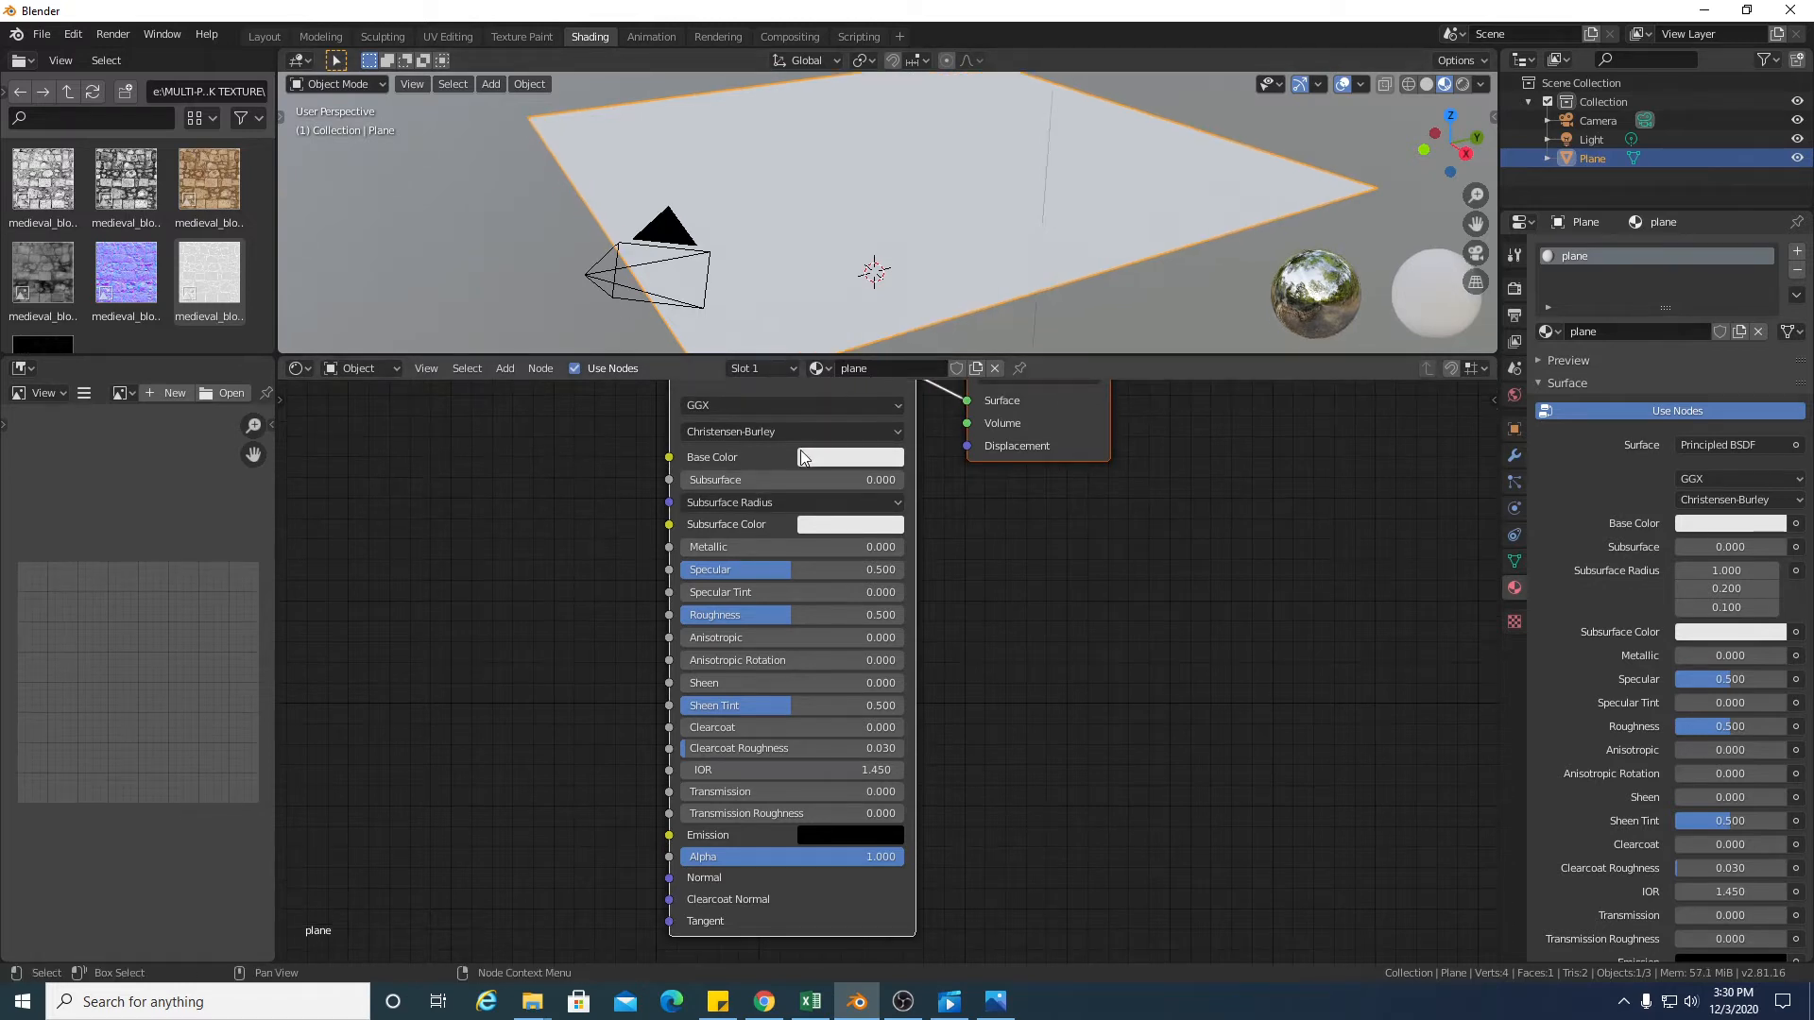
pyautogui.moveTo(787, 463); pyautogui.dragTo(775, 569)
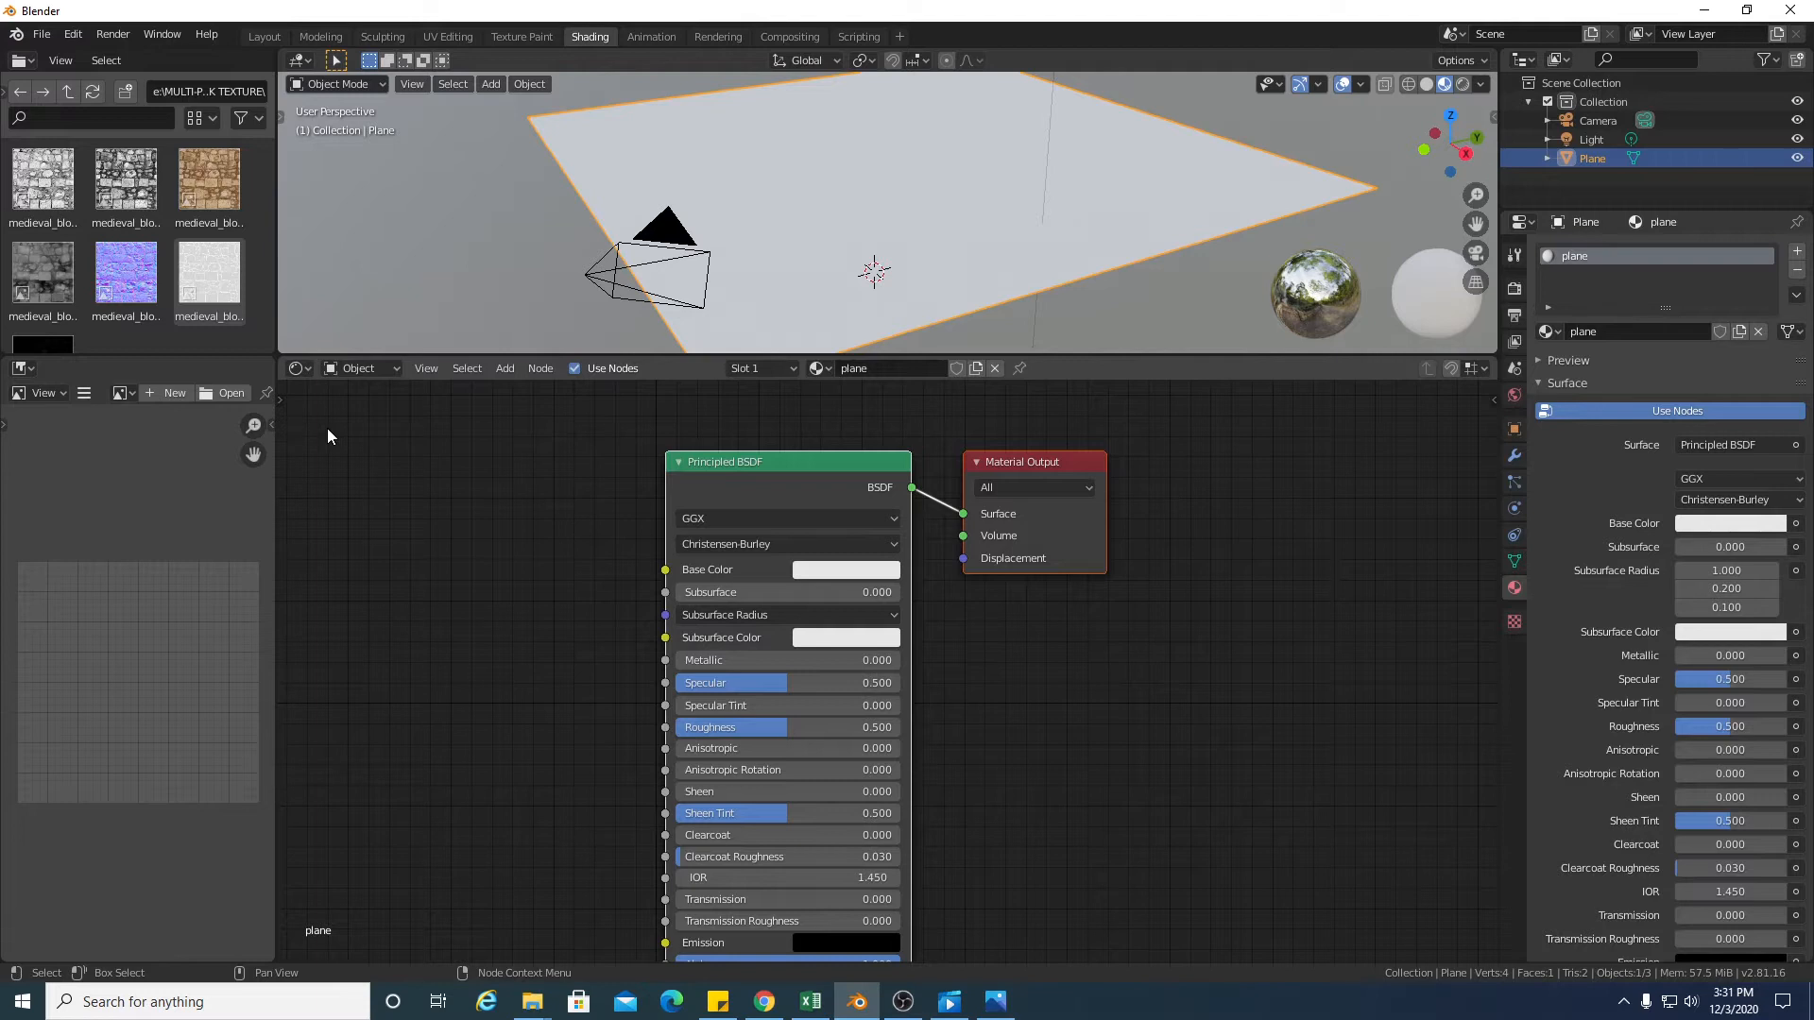
# Add medieval_blocks_05_diff_2k.jpg from the file browser as an image texture node beside the Principled BSDF
pyautogui.moveTo(795, 465); pyautogui.dragTo(1047, 435)
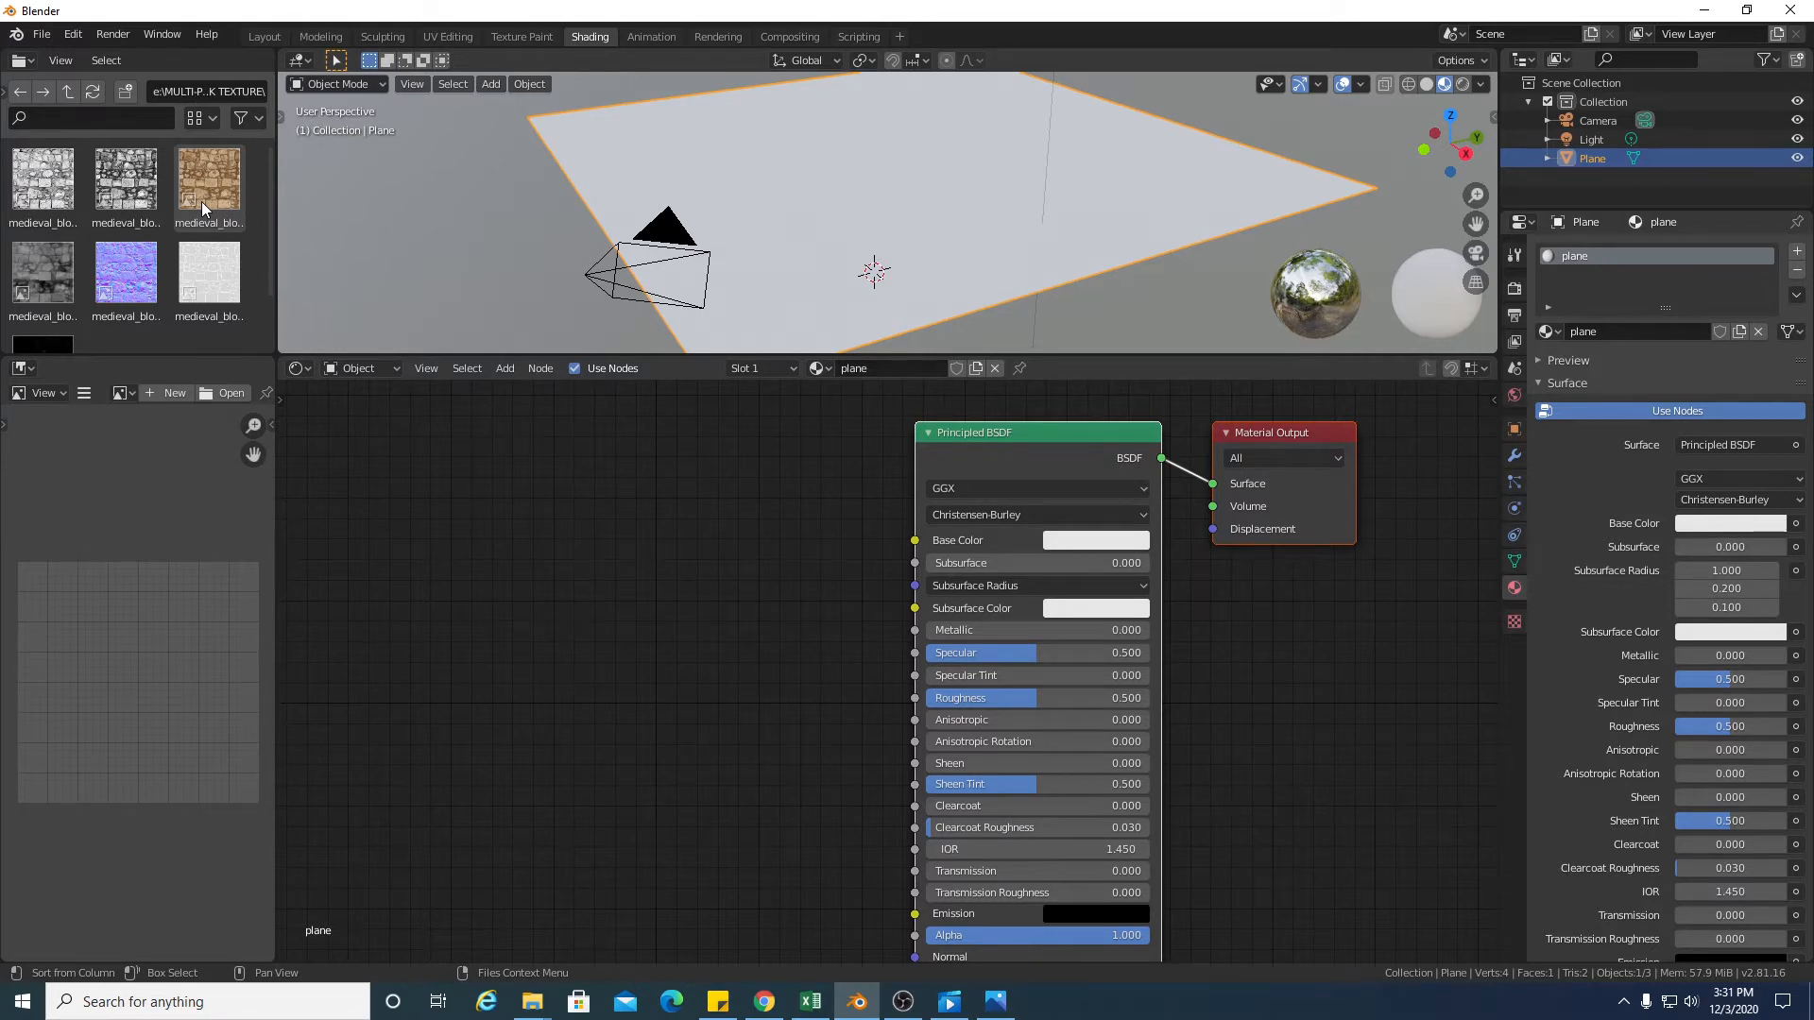
pyautogui.moveTo(201, 200); pyautogui.dragTo(210, 300)
pyautogui.click(220, 179)
pyautogui.moveTo(220, 179); pyautogui.dragTo(468, 541)
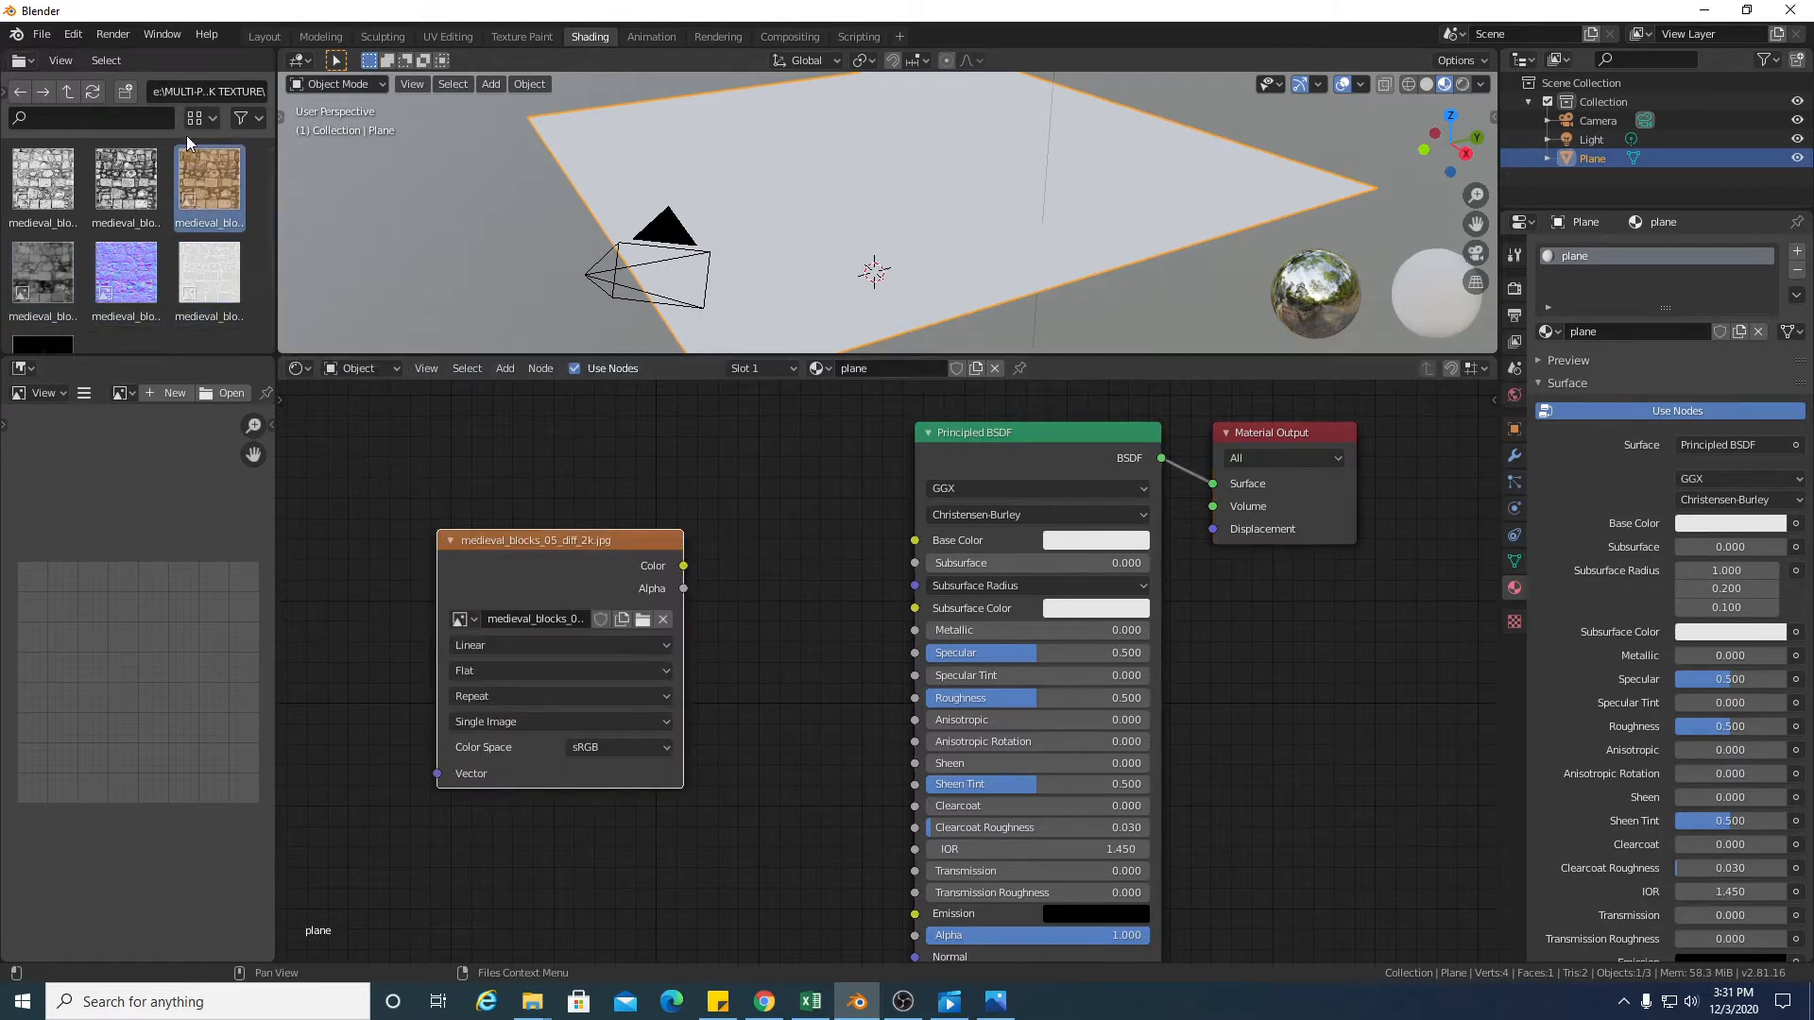
# Display the diffuse texture in the image editor and slightly widen the file browser and image editor areas
pyautogui.moveTo(200, 174); pyautogui.dragTo(102, 626)
pyautogui.scroll(-3, 114, 579)
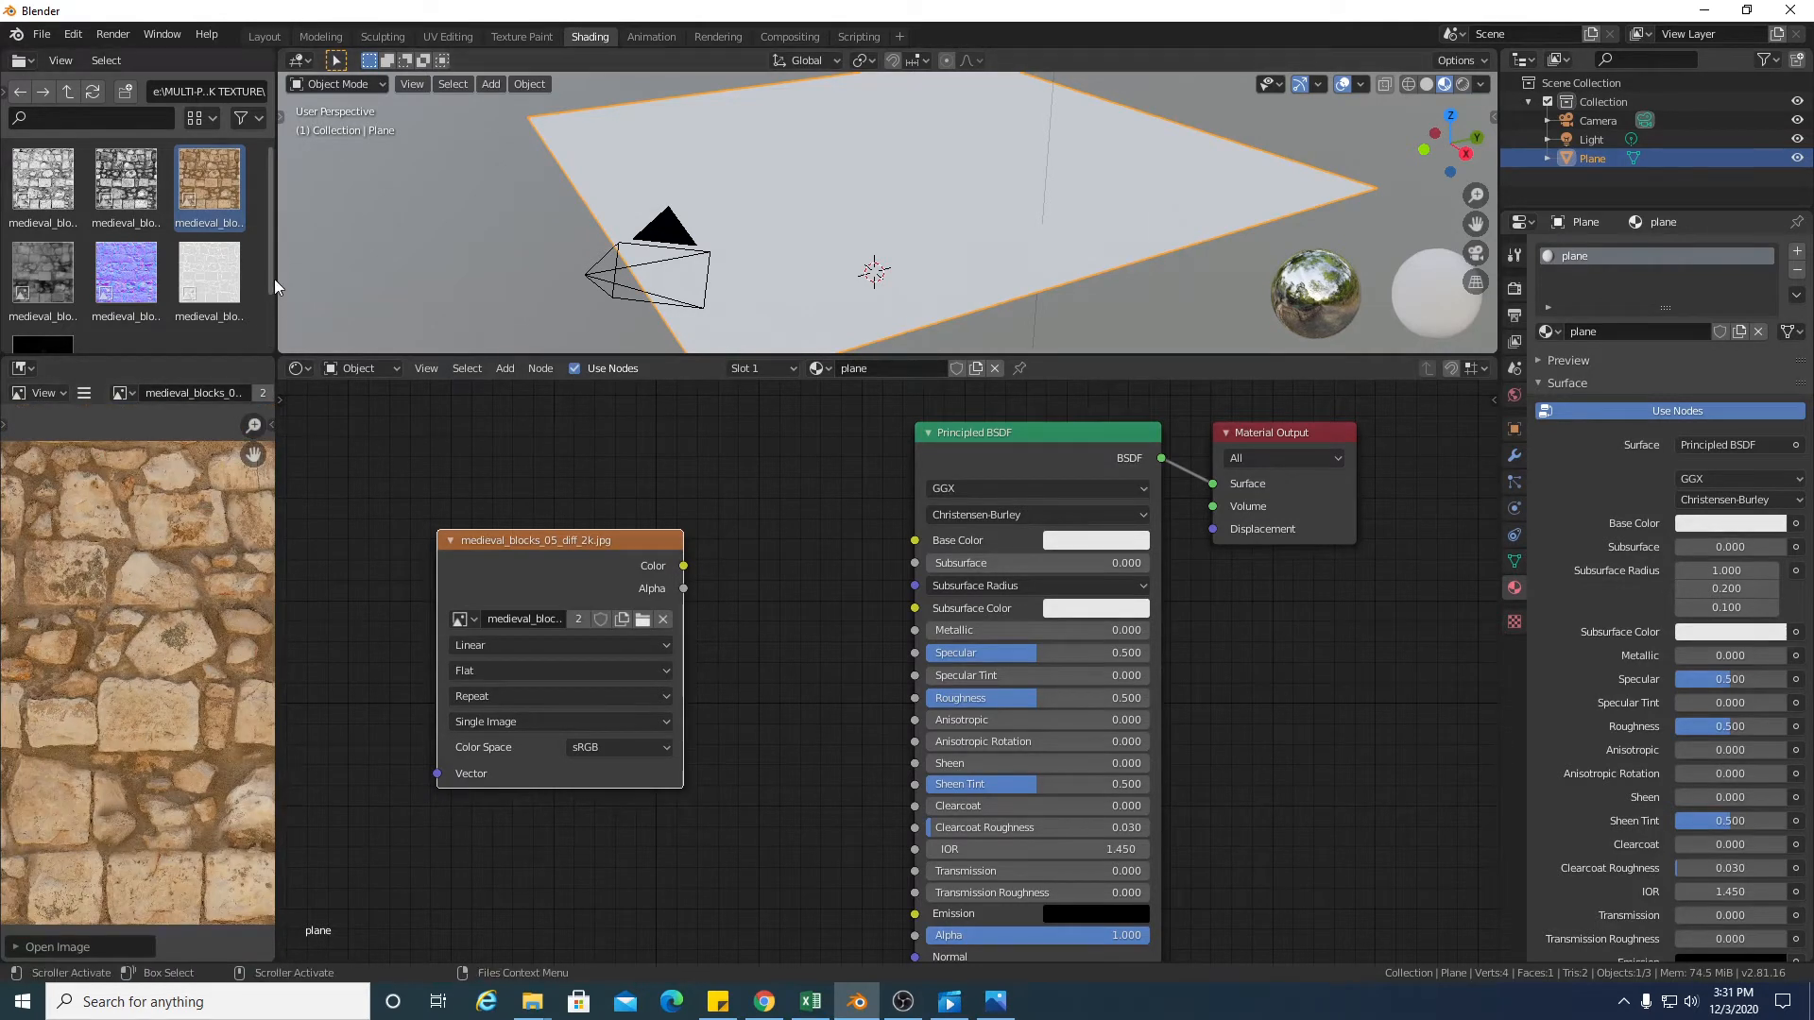
pyautogui.moveTo(275, 288); pyautogui.dragTo(421, 289)
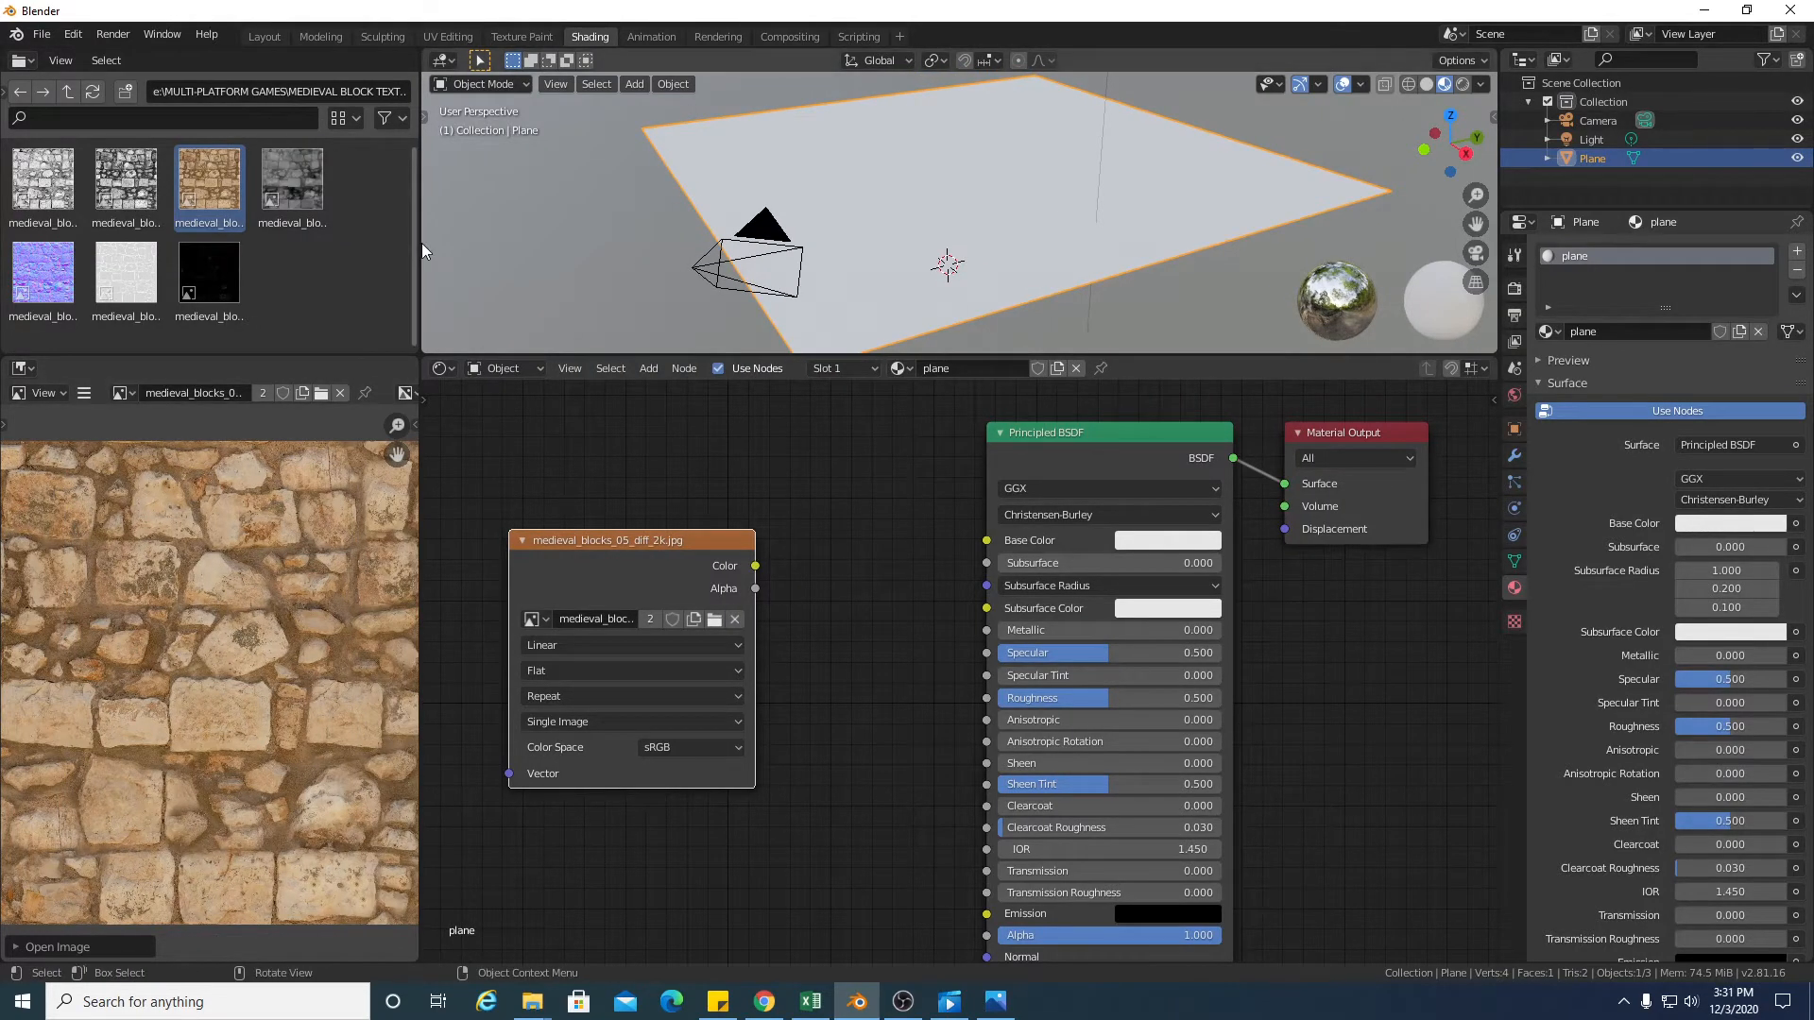
pyautogui.moveTo(422, 242); pyautogui.dragTo(311, 246)
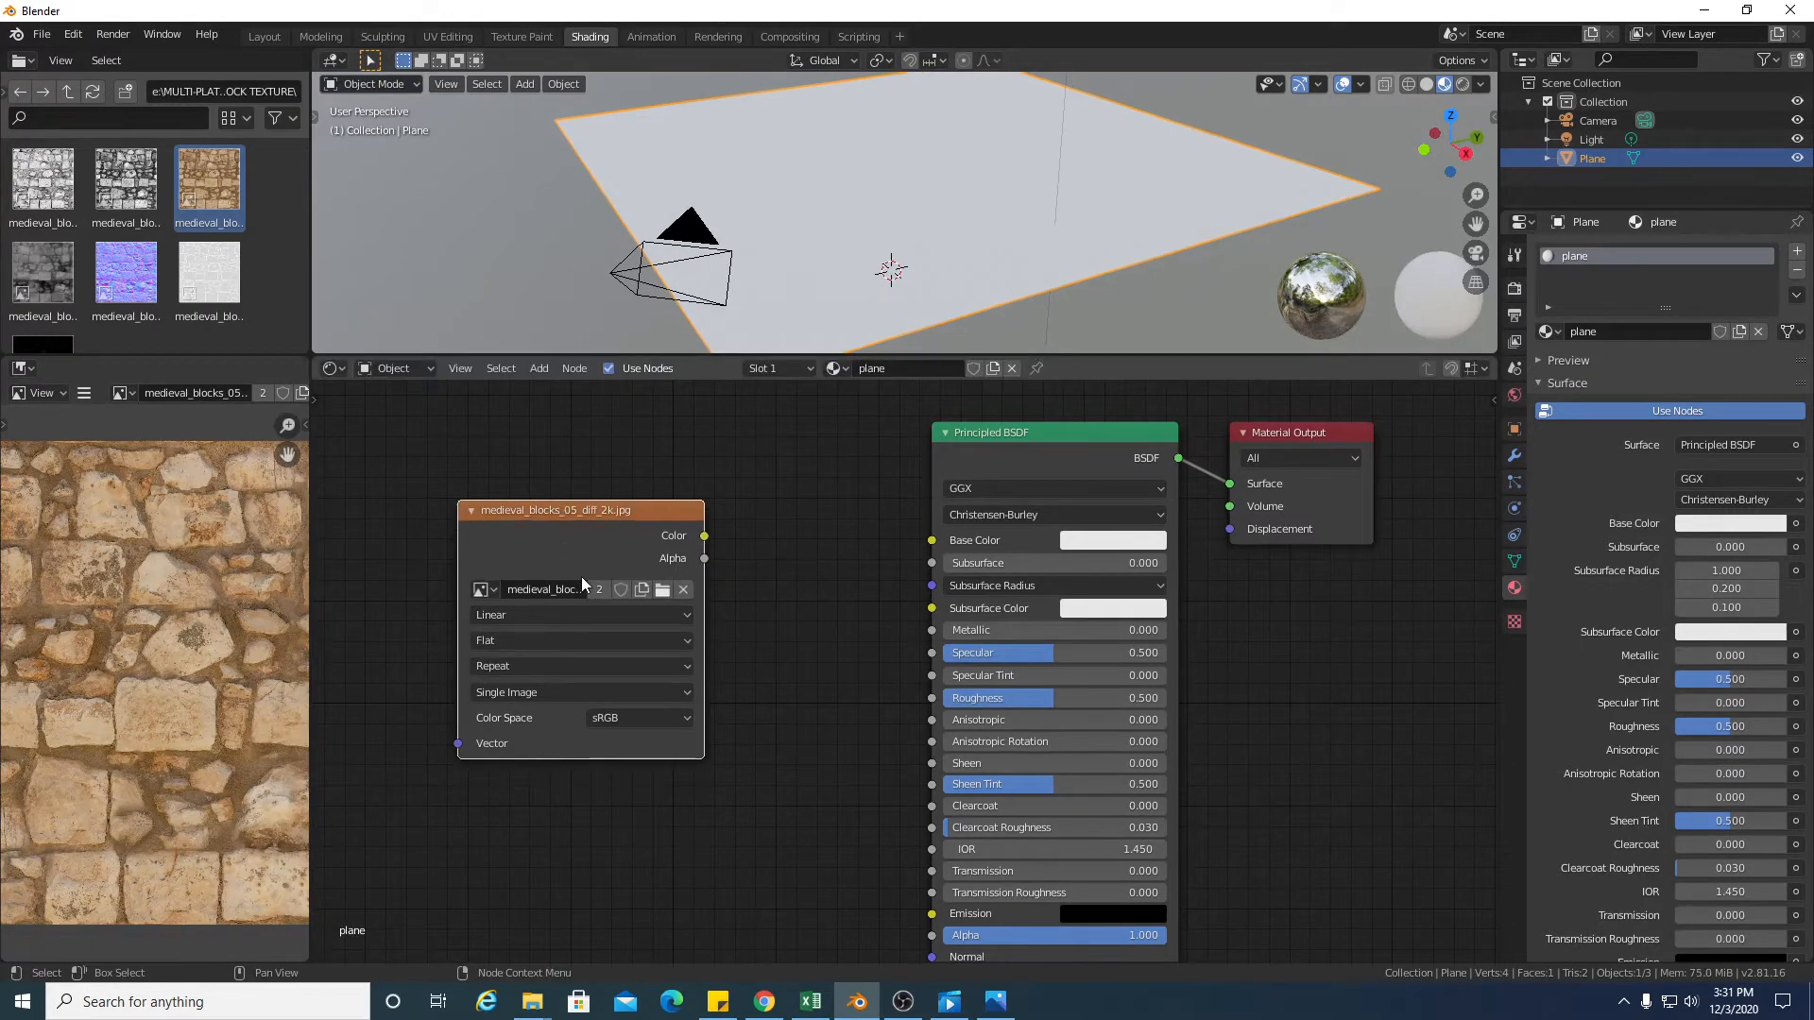
# Connect the diffuse texture's Color output to the Principled BSDF's Base Color and enlarge the 3D viewport to inspect the textured plane
pyautogui.scroll(2, 581, 576)
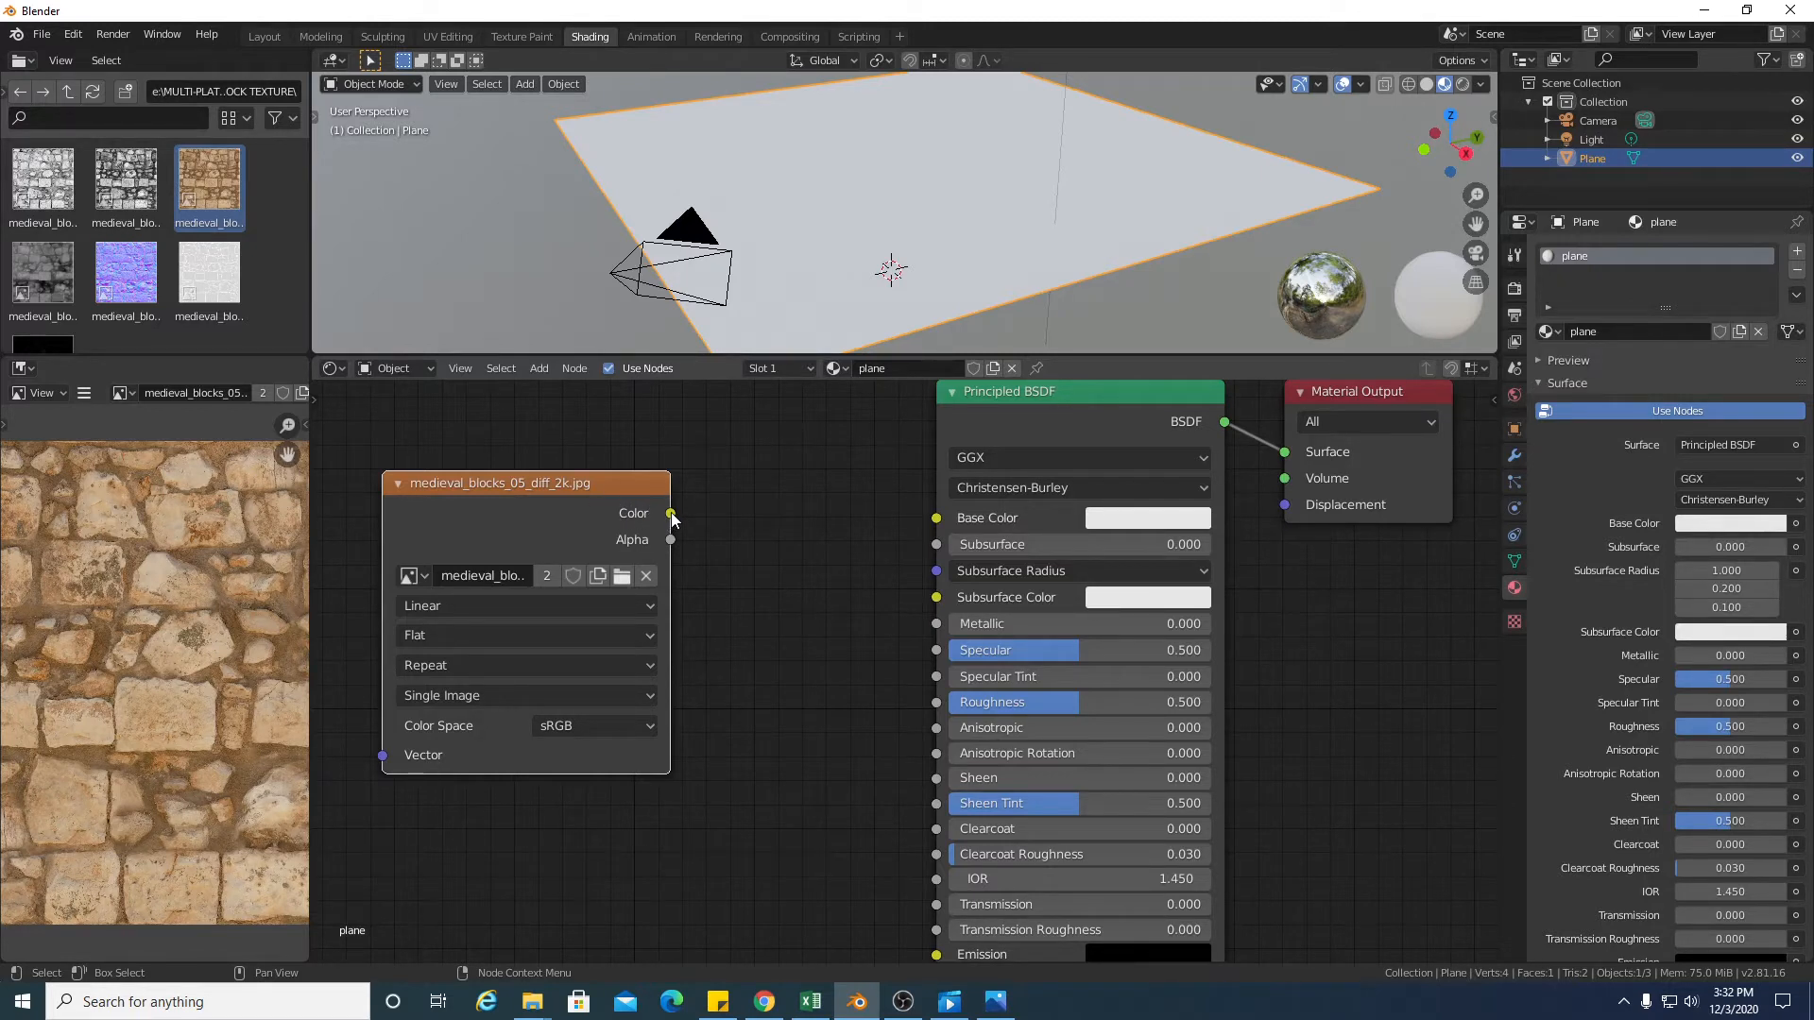
pyautogui.moveTo(671, 514); pyautogui.dragTo(935, 521)
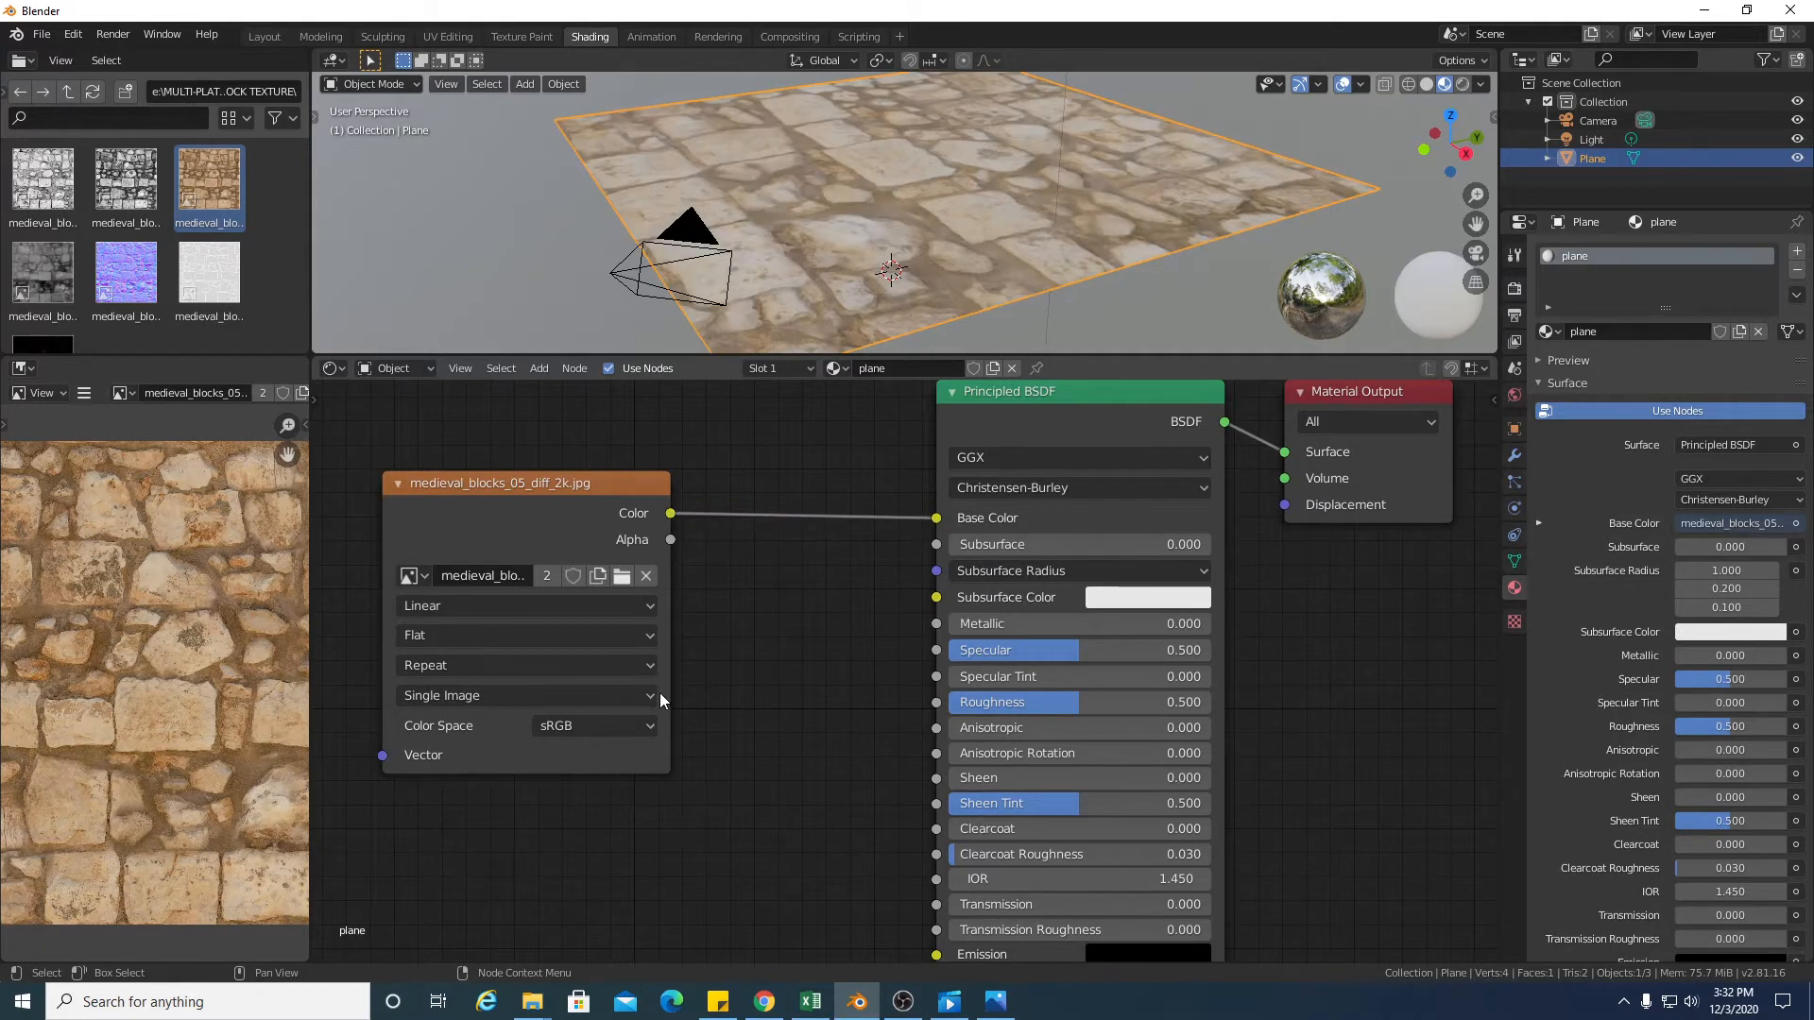
pyautogui.moveTo(1057, 357); pyautogui.dragTo(1134, 413)
pyautogui.moveTo(1465, 154); pyautogui.dragTo(1499, 213)
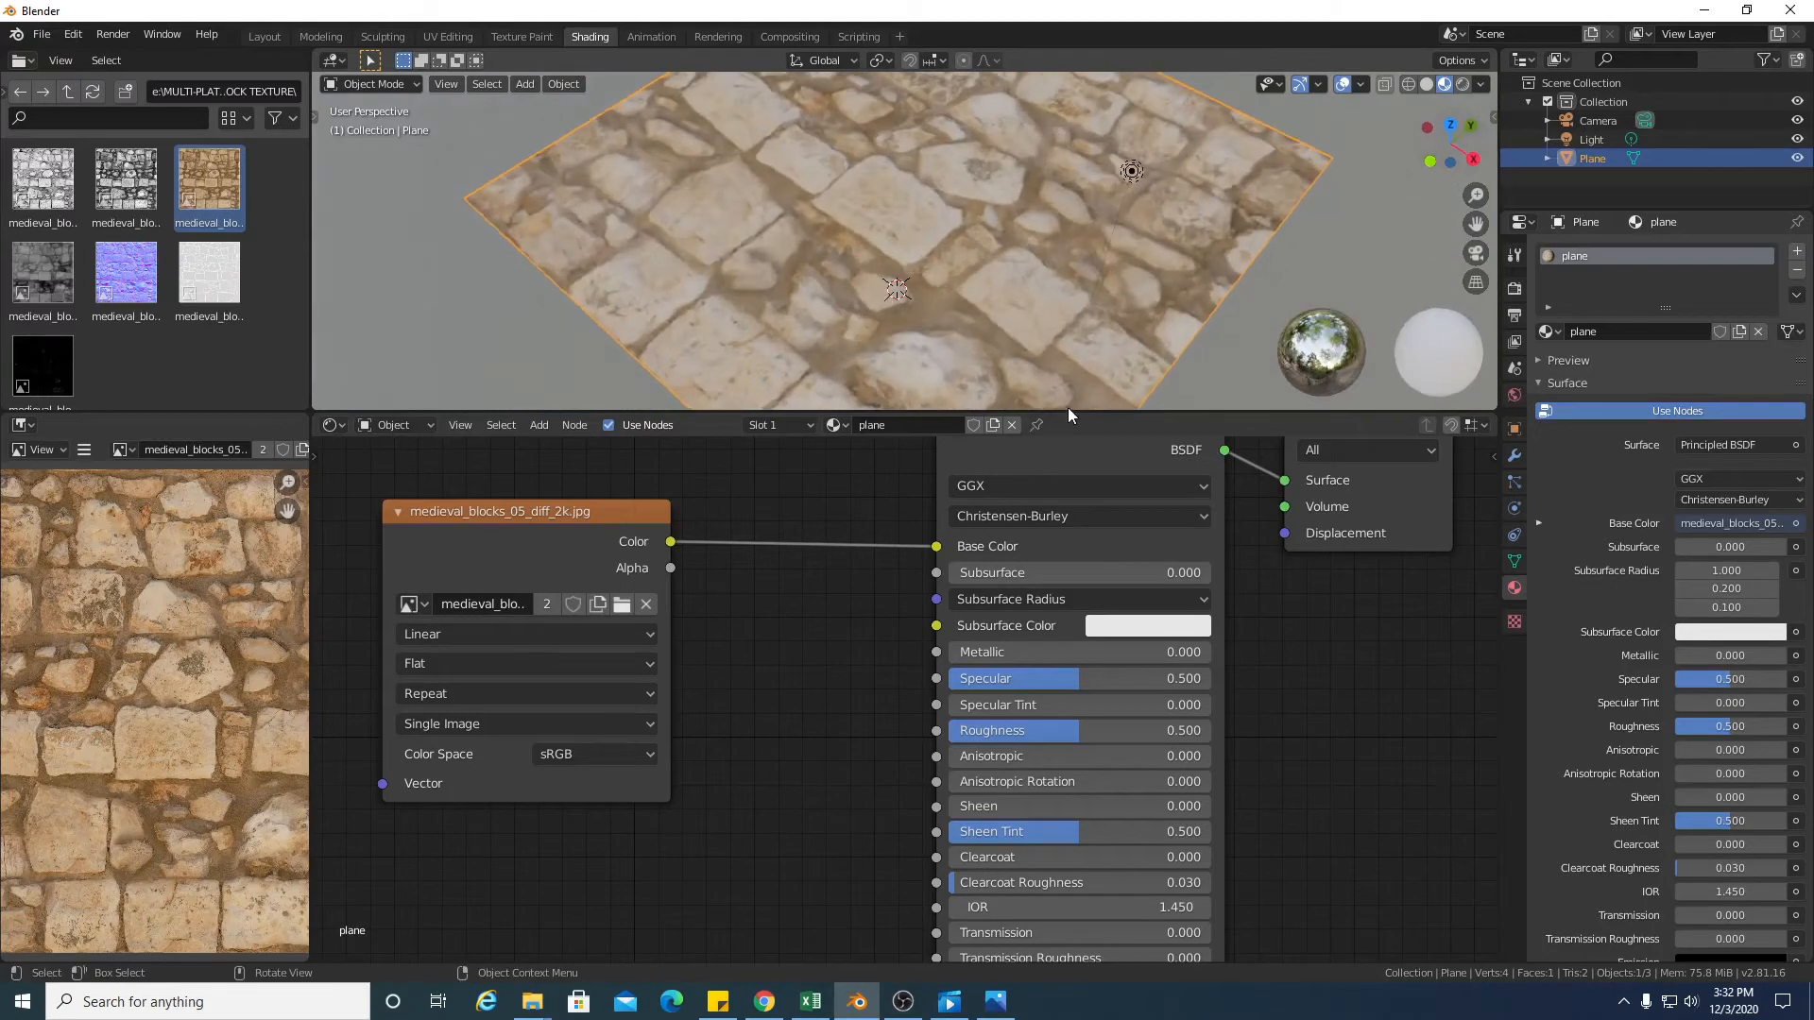
pyautogui.moveTo(1069, 415); pyautogui.dragTo(1081, 519)
pyautogui.scroll(3, 1067, 289)
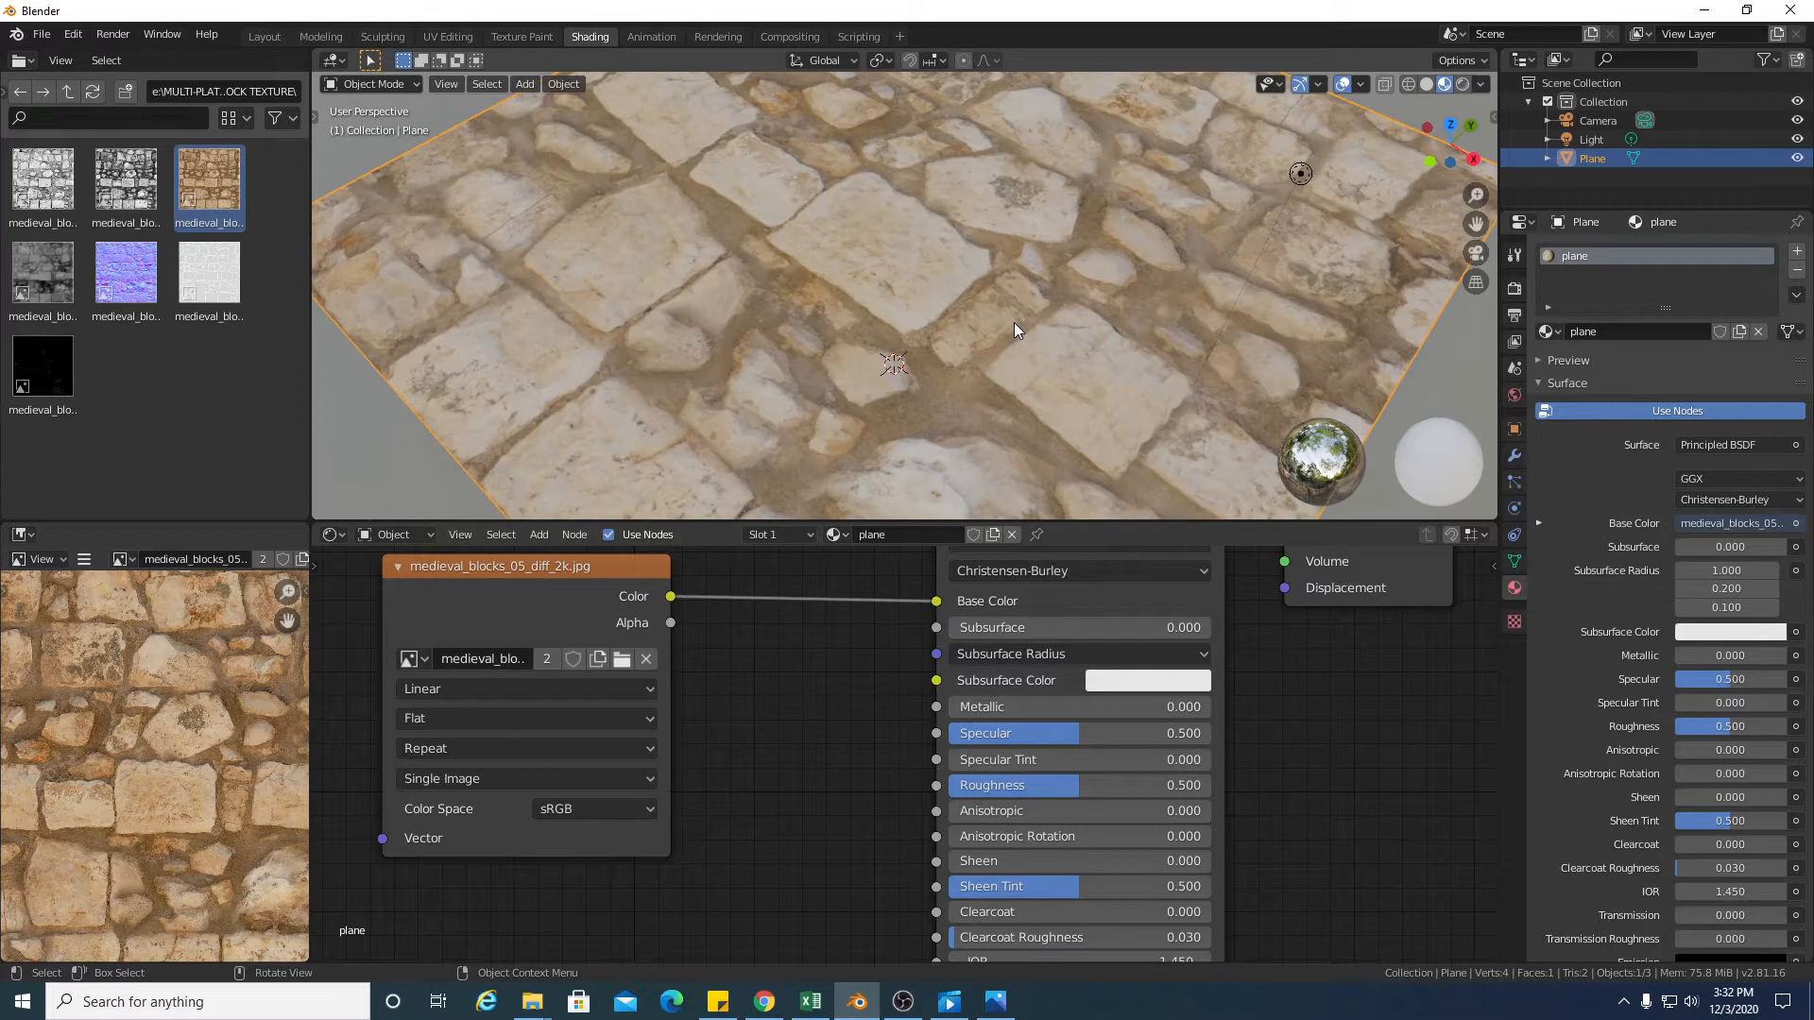
pyautogui.scroll(2, 1012, 323)
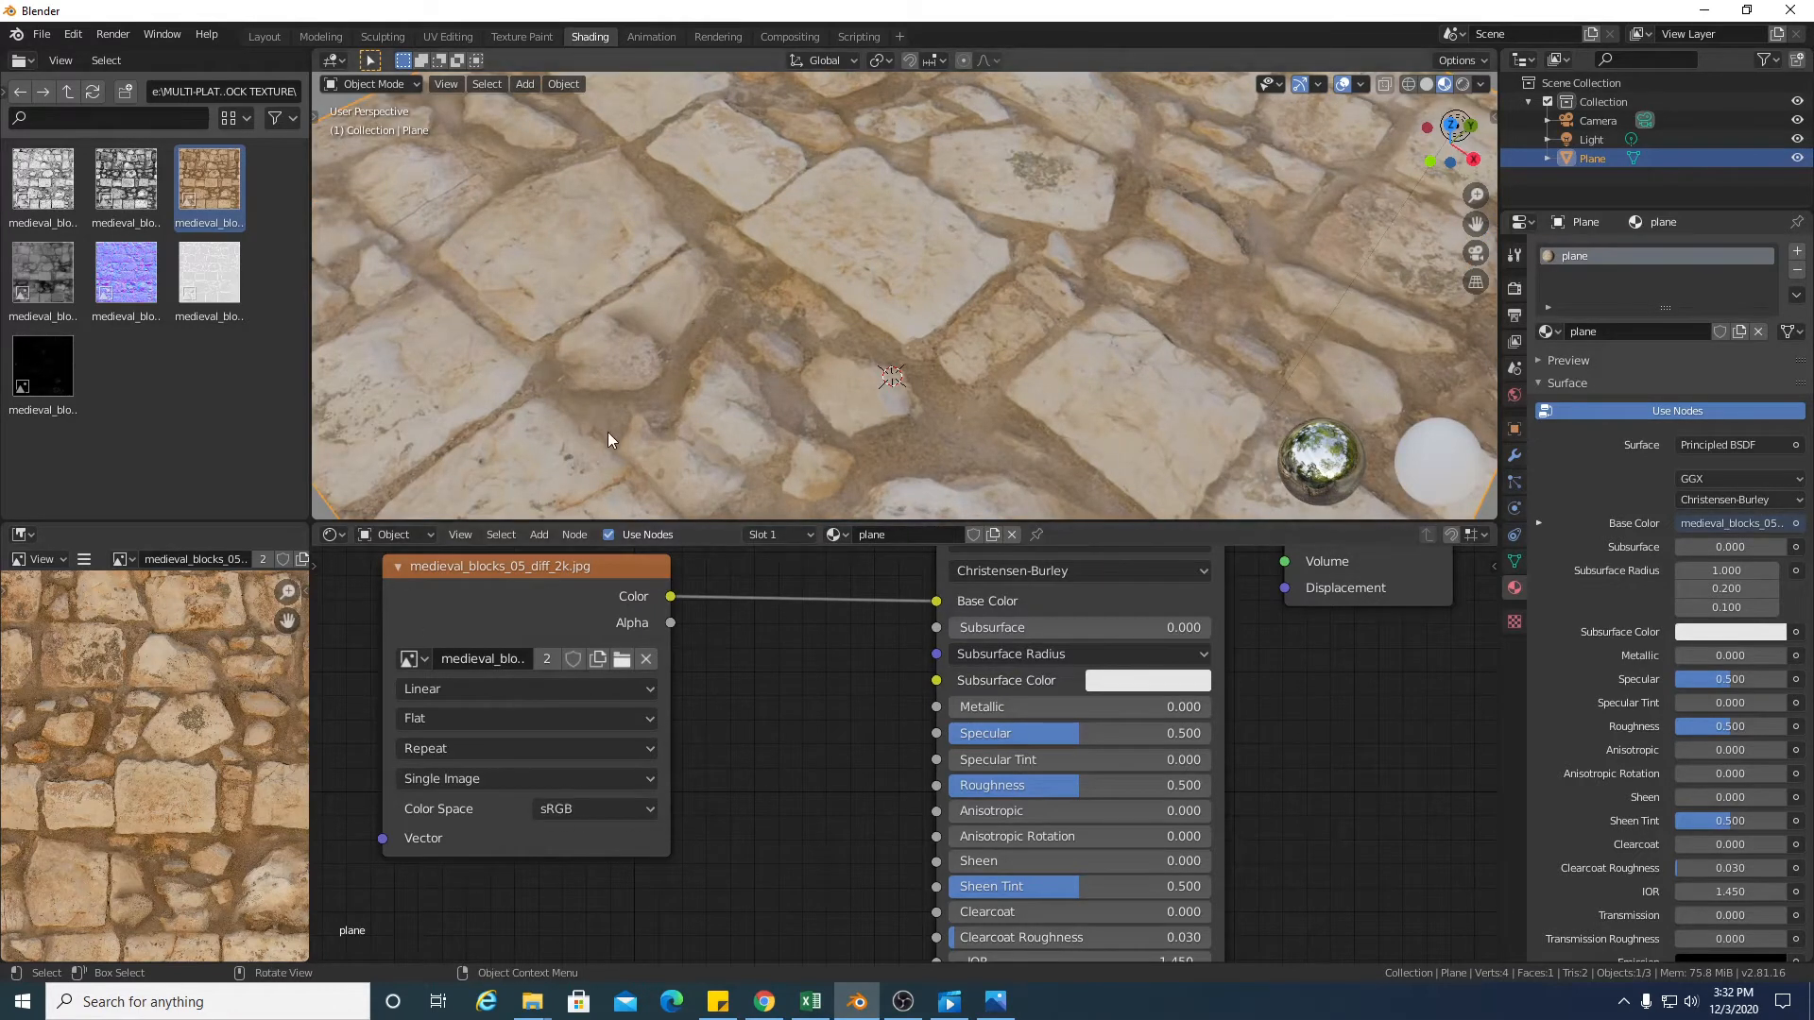
# Try the Non-Color color space on the diffuse texture, restore sRGB, and inspect the plane's colors from other angles
pyautogui.click(609, 808)
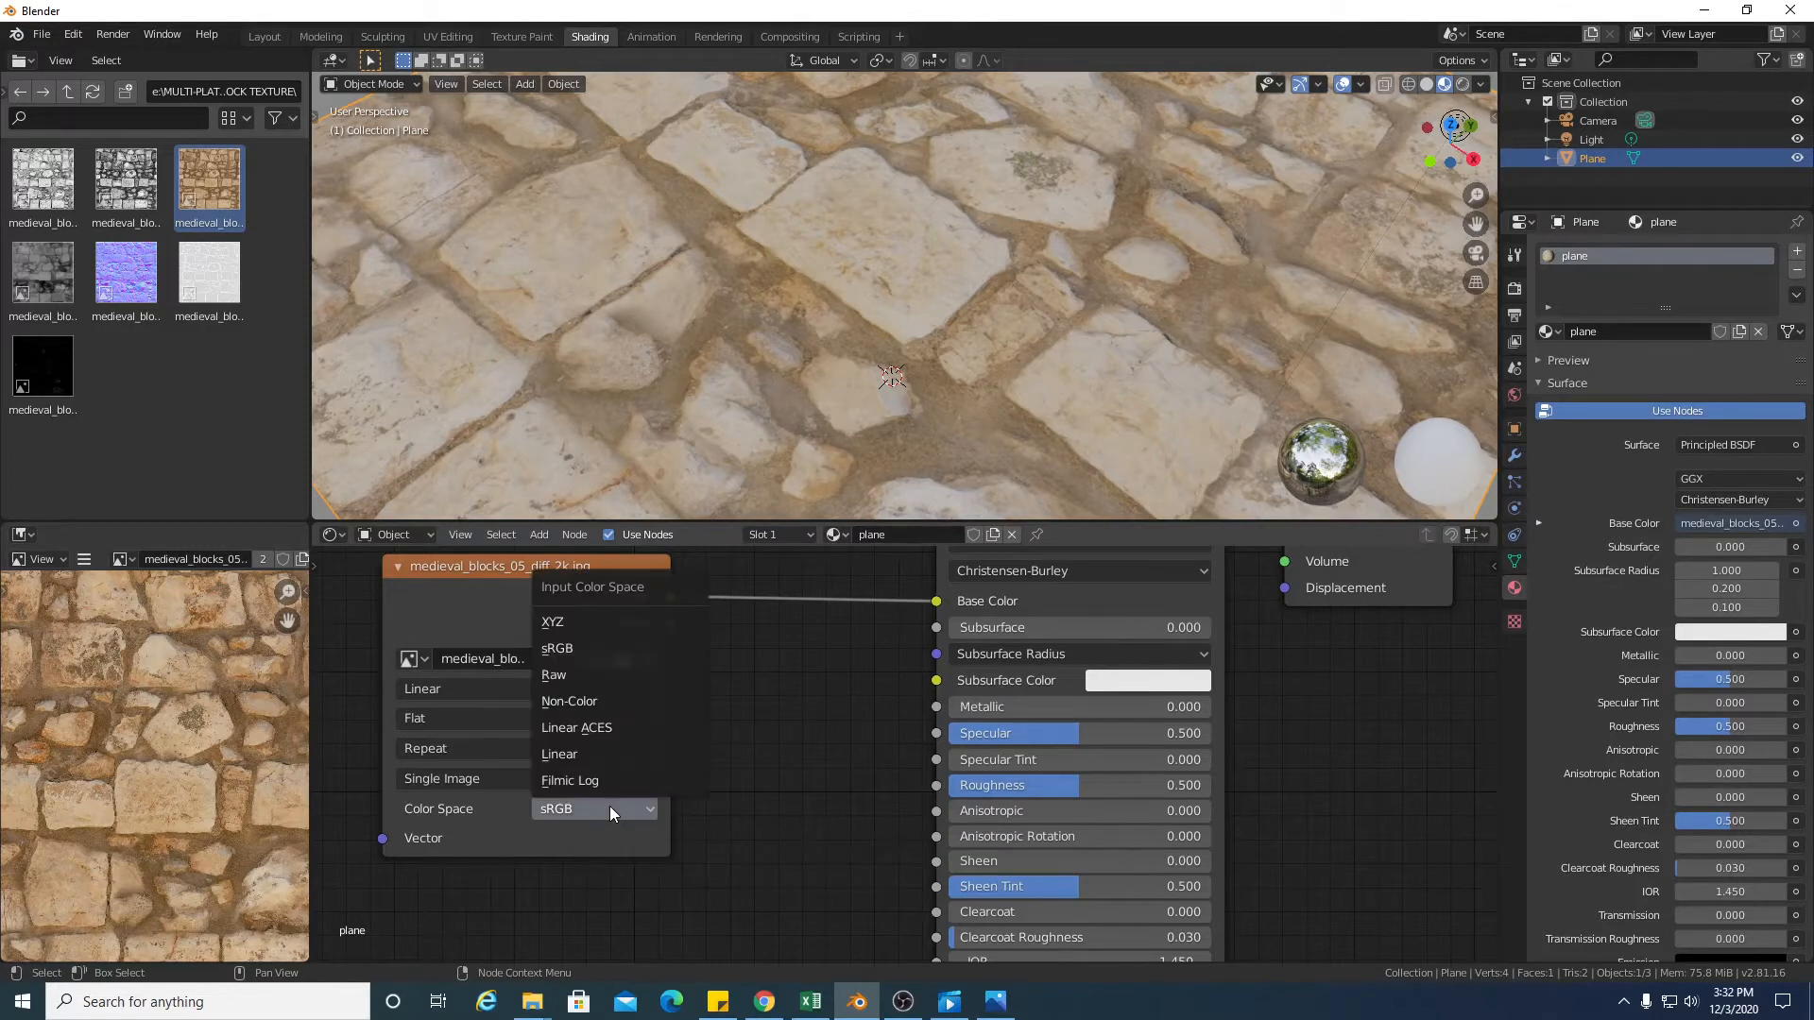
pyautogui.click(611, 695)
pyautogui.scroll(-4, 869, 370)
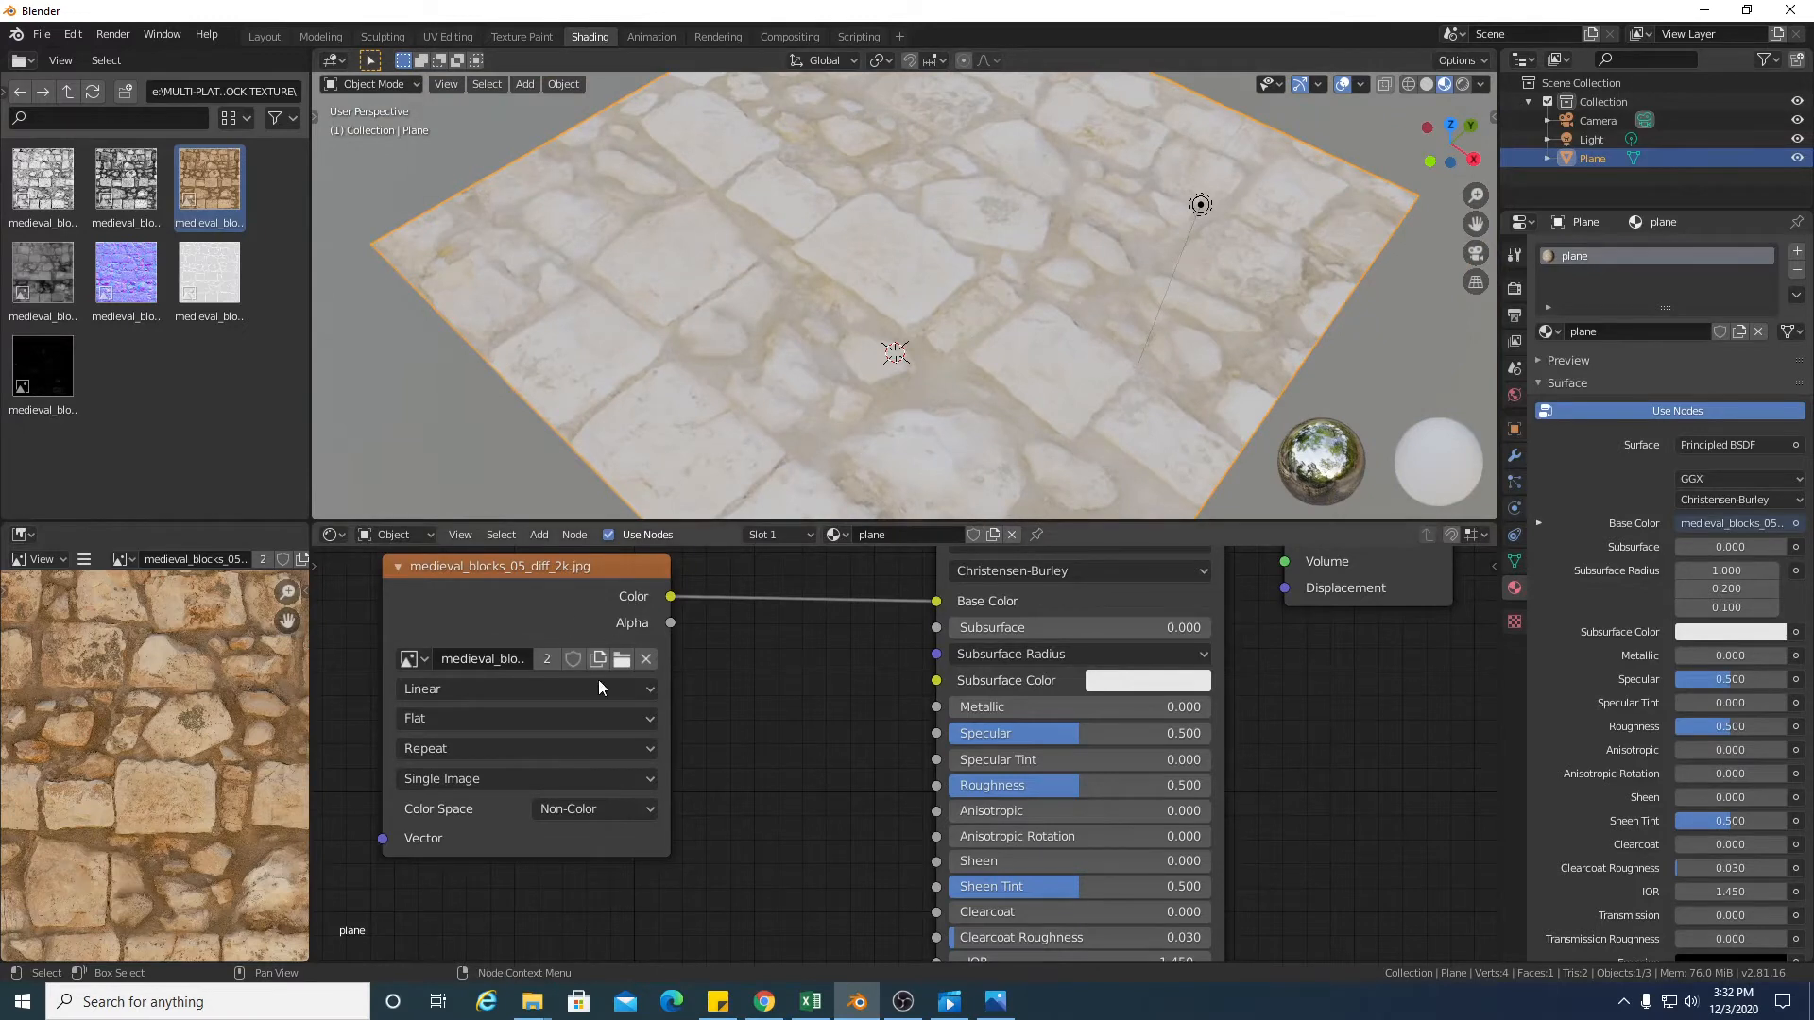
pyautogui.click(612, 813)
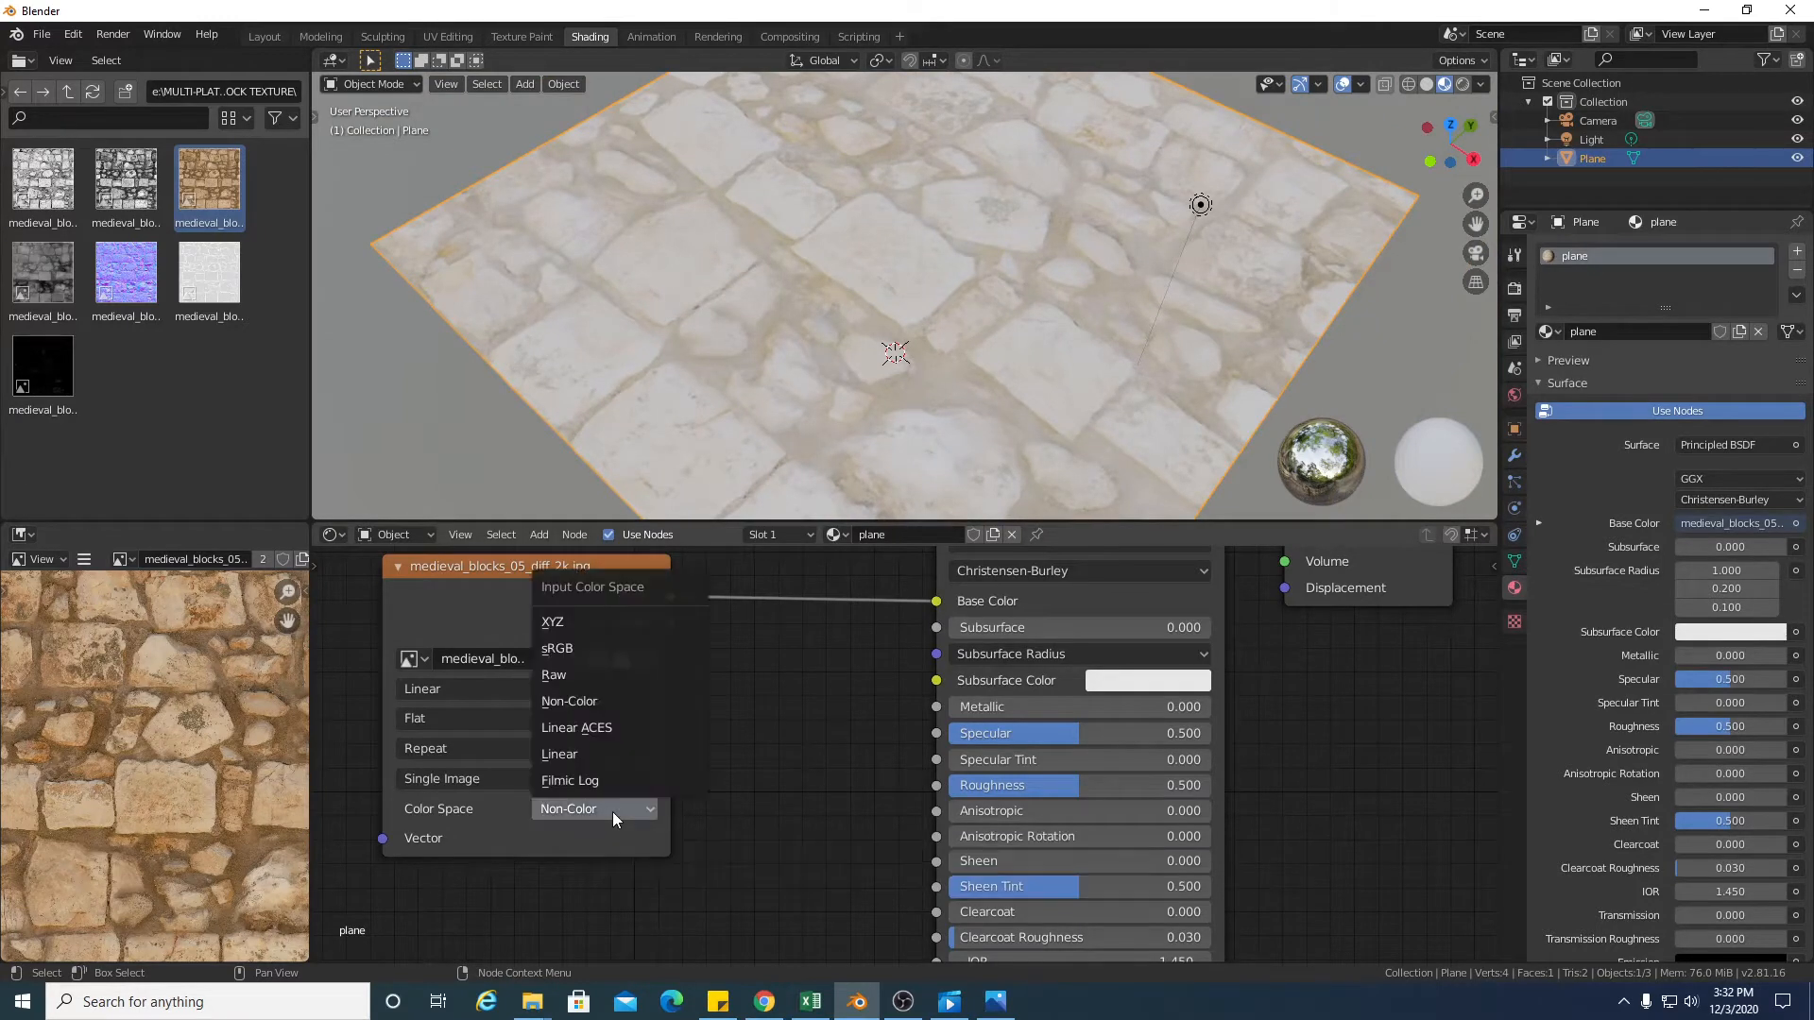
pyautogui.click(630, 645)
pyautogui.moveTo(1451, 160); pyautogui.dragTo(1574, 283)
pyautogui.moveTo(1188, 91); pyautogui.dragTo(1242, 336)
pyautogui.moveTo(1440, 154); pyautogui.dragTo(1441, 97)
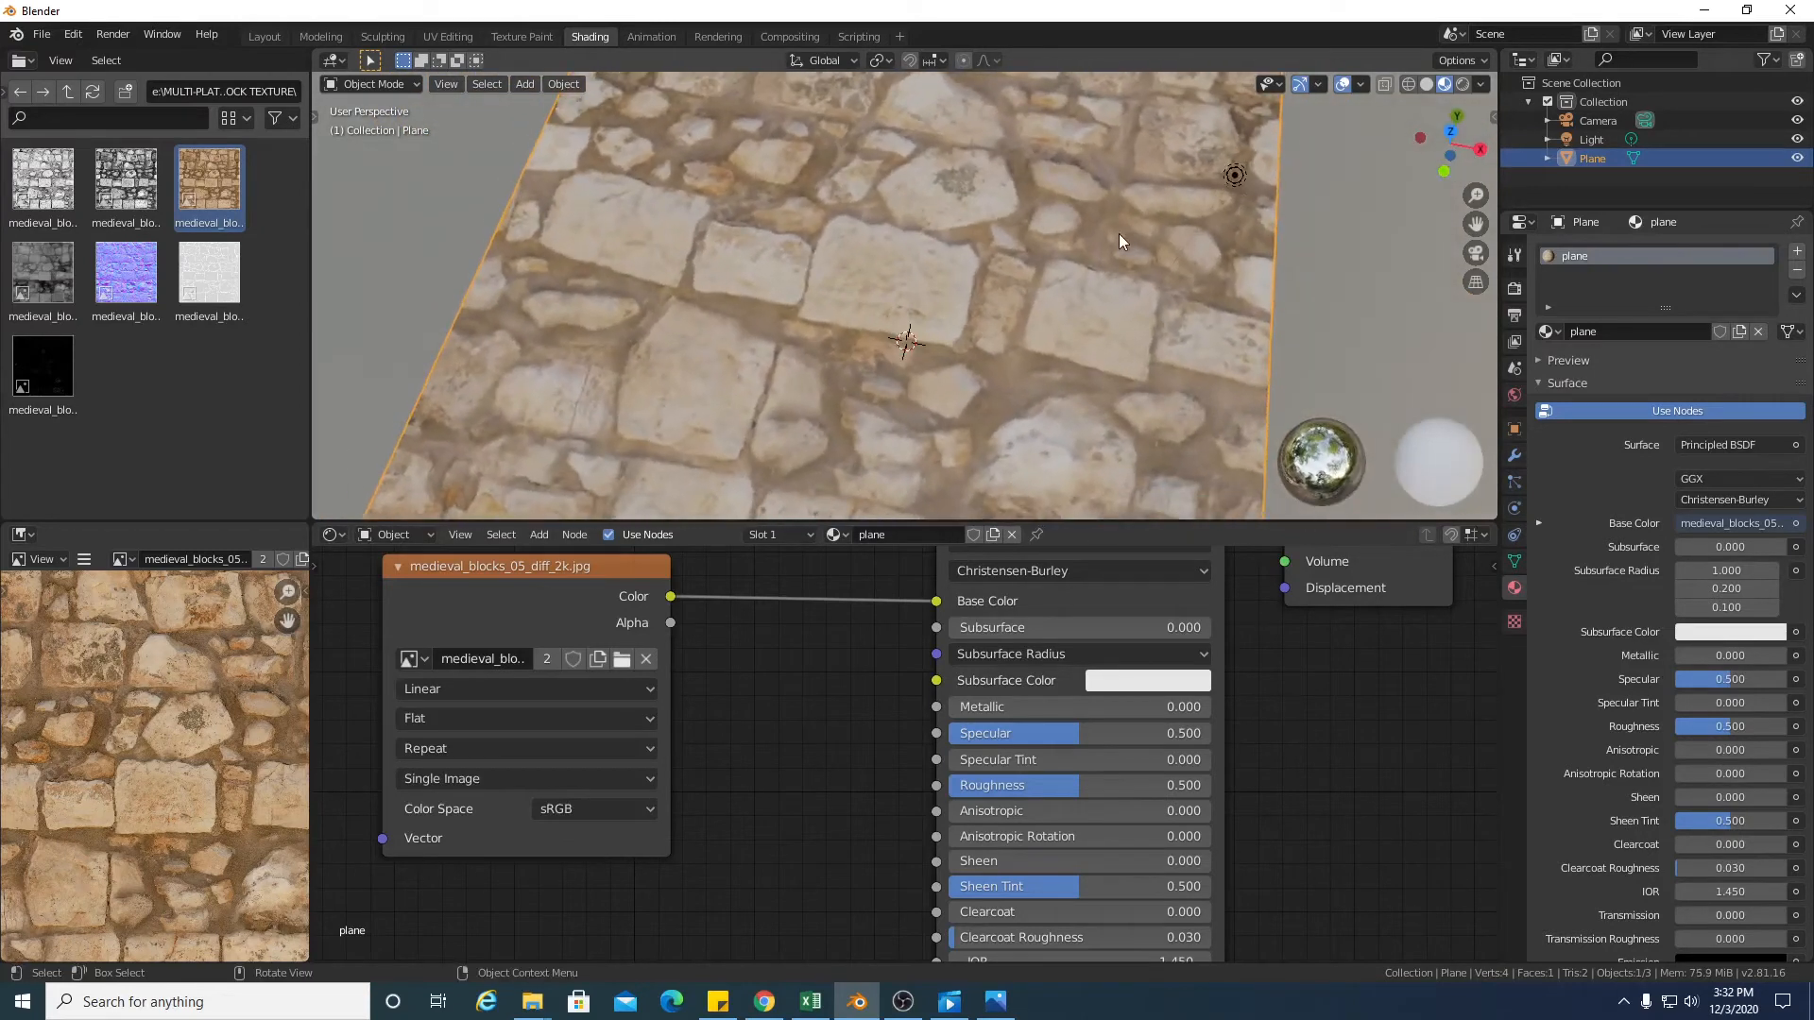
pyautogui.scroll(4, 1119, 234)
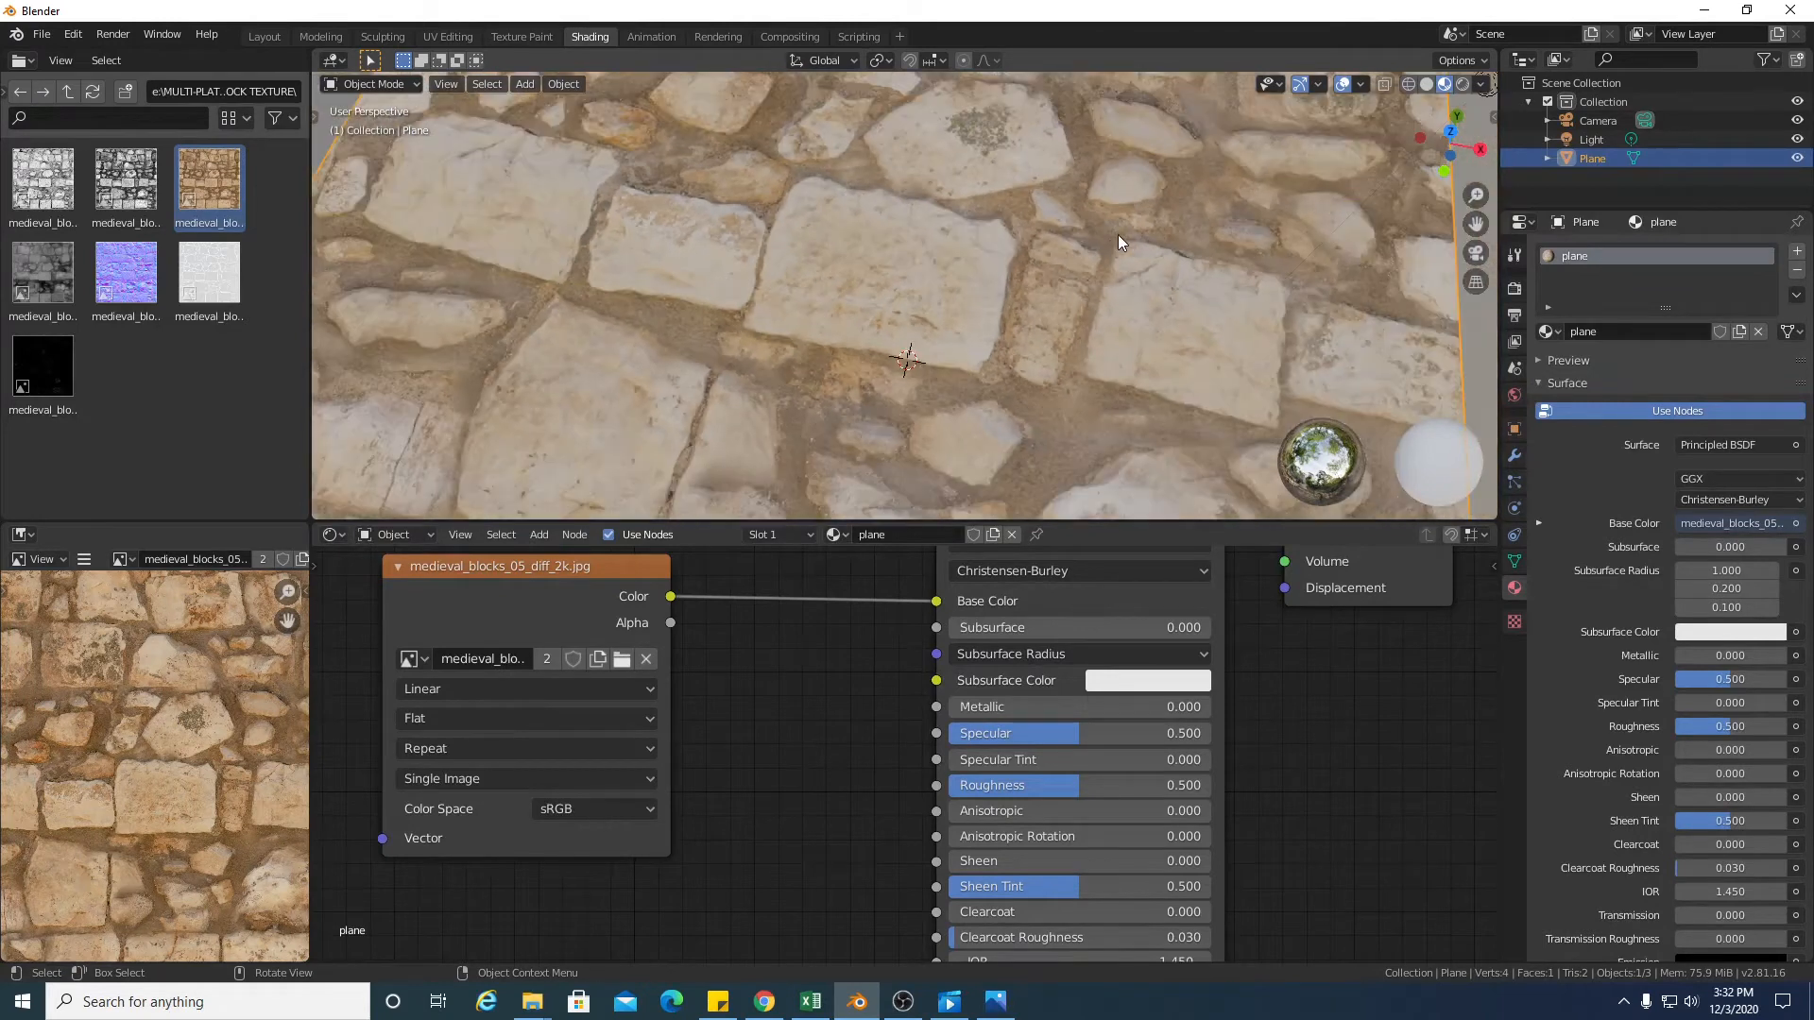
# Reposition the diffuse texture node and add medieval_blocks_05_bump_2k.jpg from the file browser as an image texture node below it
pyautogui.moveTo(836, 522); pyautogui.dragTo(837, 440)
pyautogui.moveTo(583, 530); pyautogui.dragTo(658, 507)
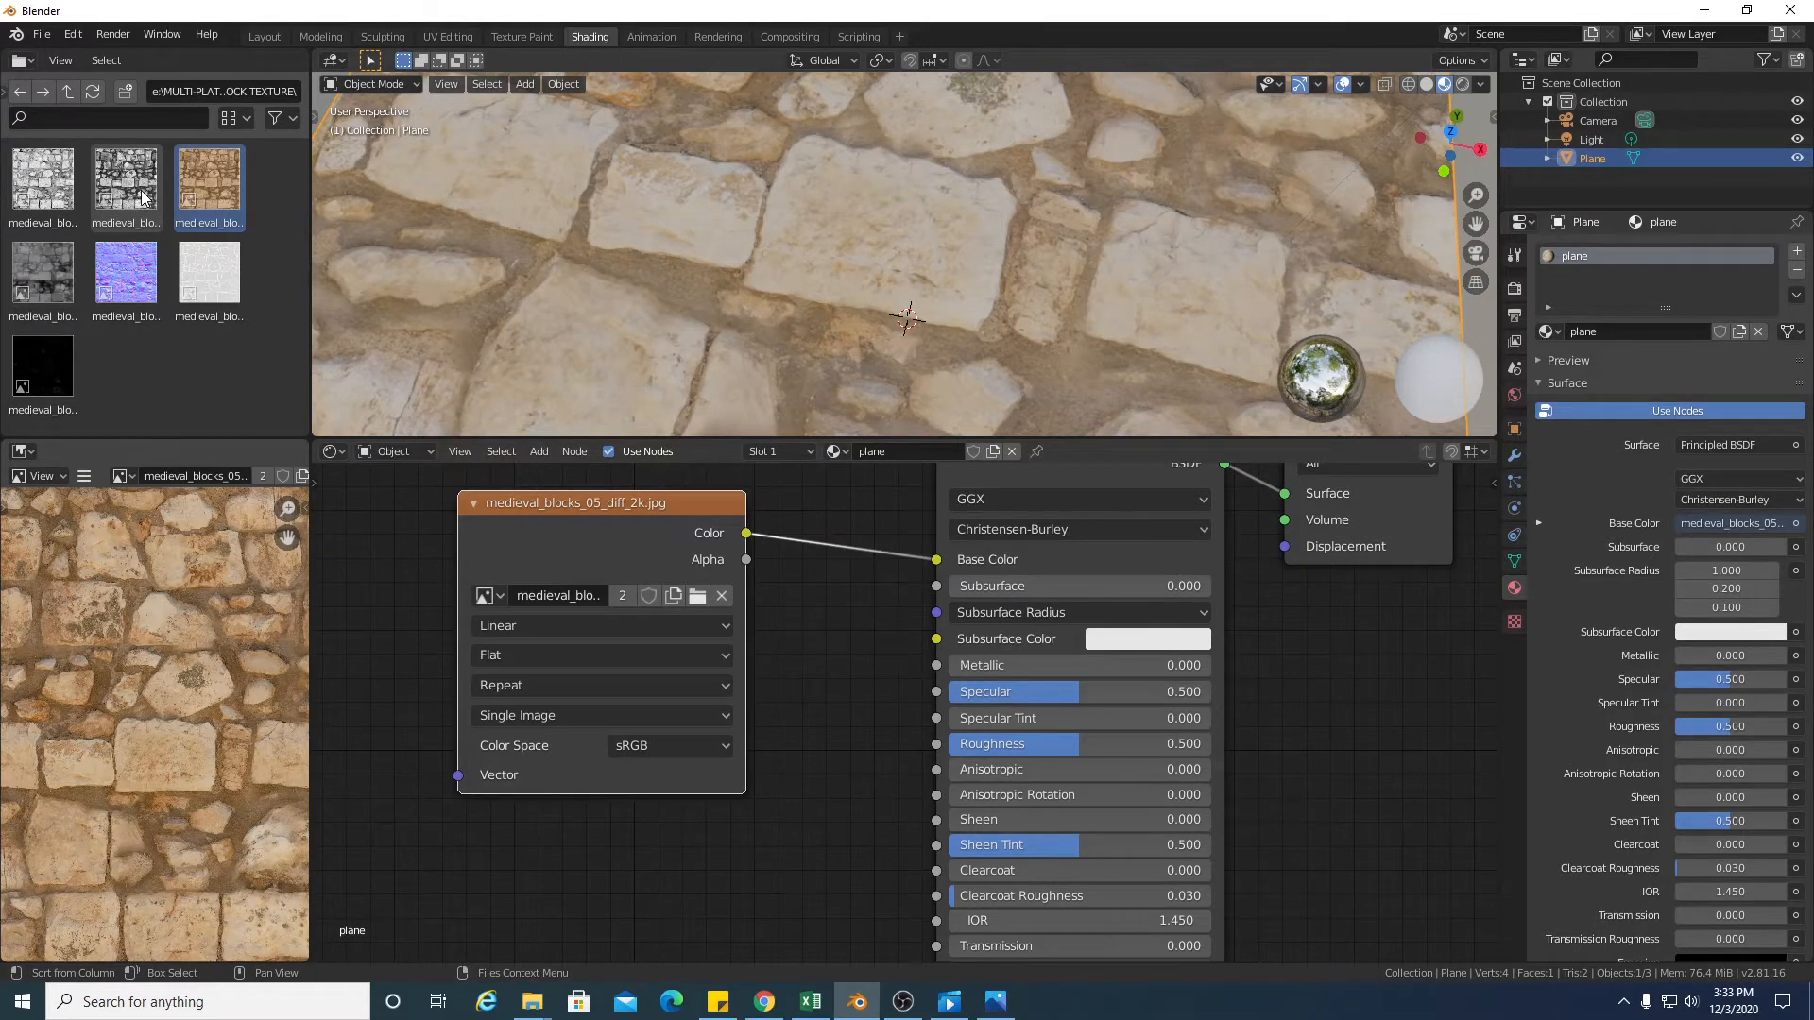
pyautogui.moveTo(142, 197); pyautogui.dragTo(570, 829)
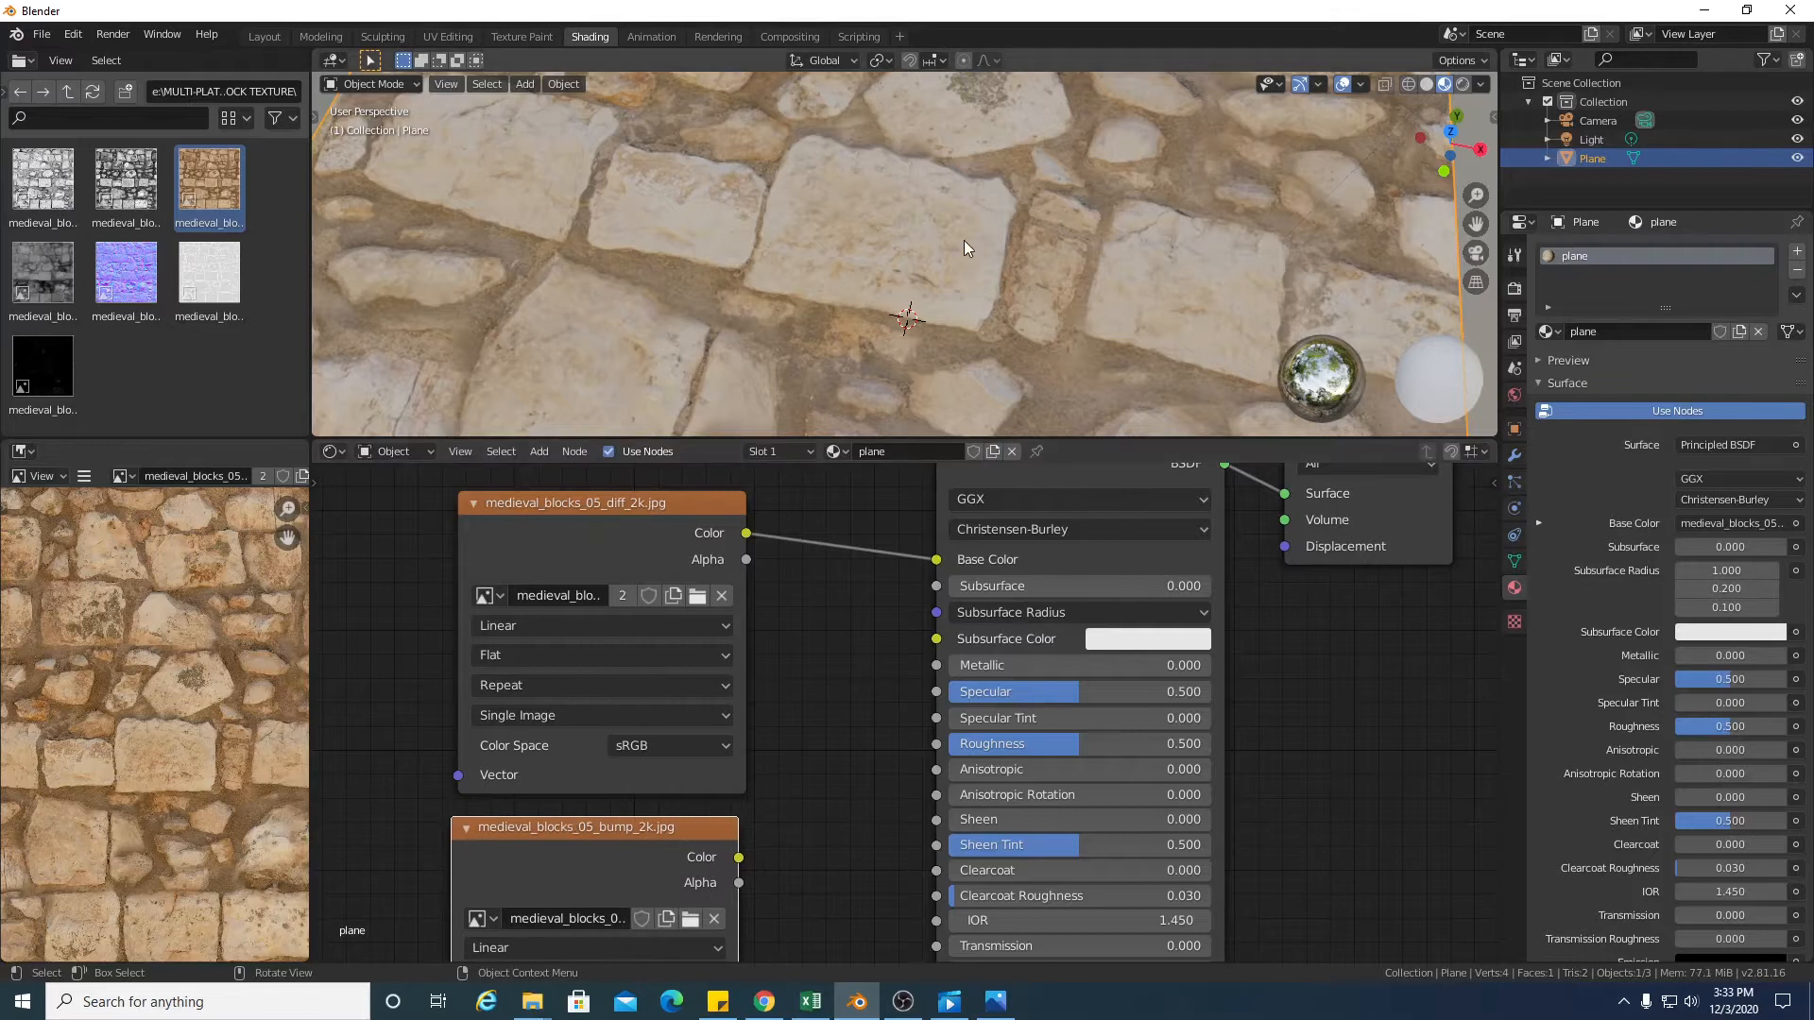
# Enlarge the node editor area and move the diffuse and bump texture nodes upward
pyautogui.scroll(-3, 964, 248)
pyautogui.moveTo(946, 437); pyautogui.dragTo(948, 333)
pyautogui.moveTo(1463, 150); pyautogui.dragTo(1370, 101)
pyautogui.moveTo(642, 460); pyautogui.dragTo(643, 416)
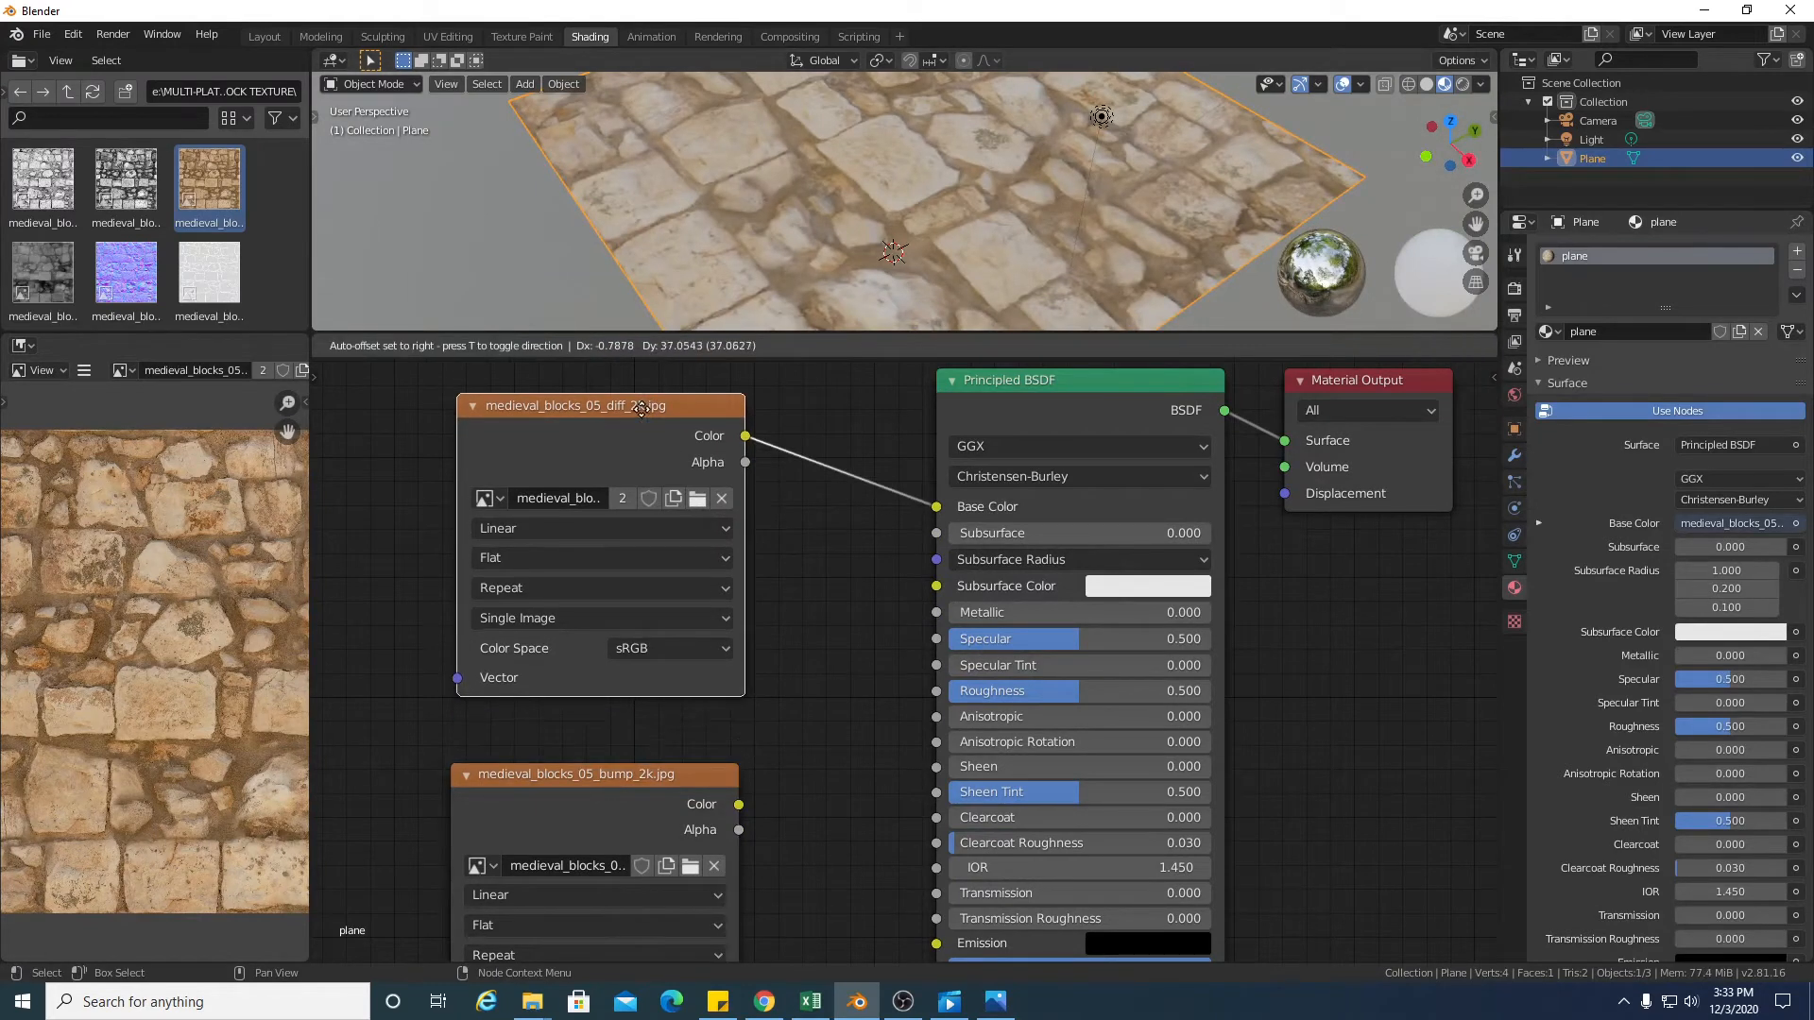
pyautogui.moveTo(593, 776); pyautogui.dragTo(593, 731)
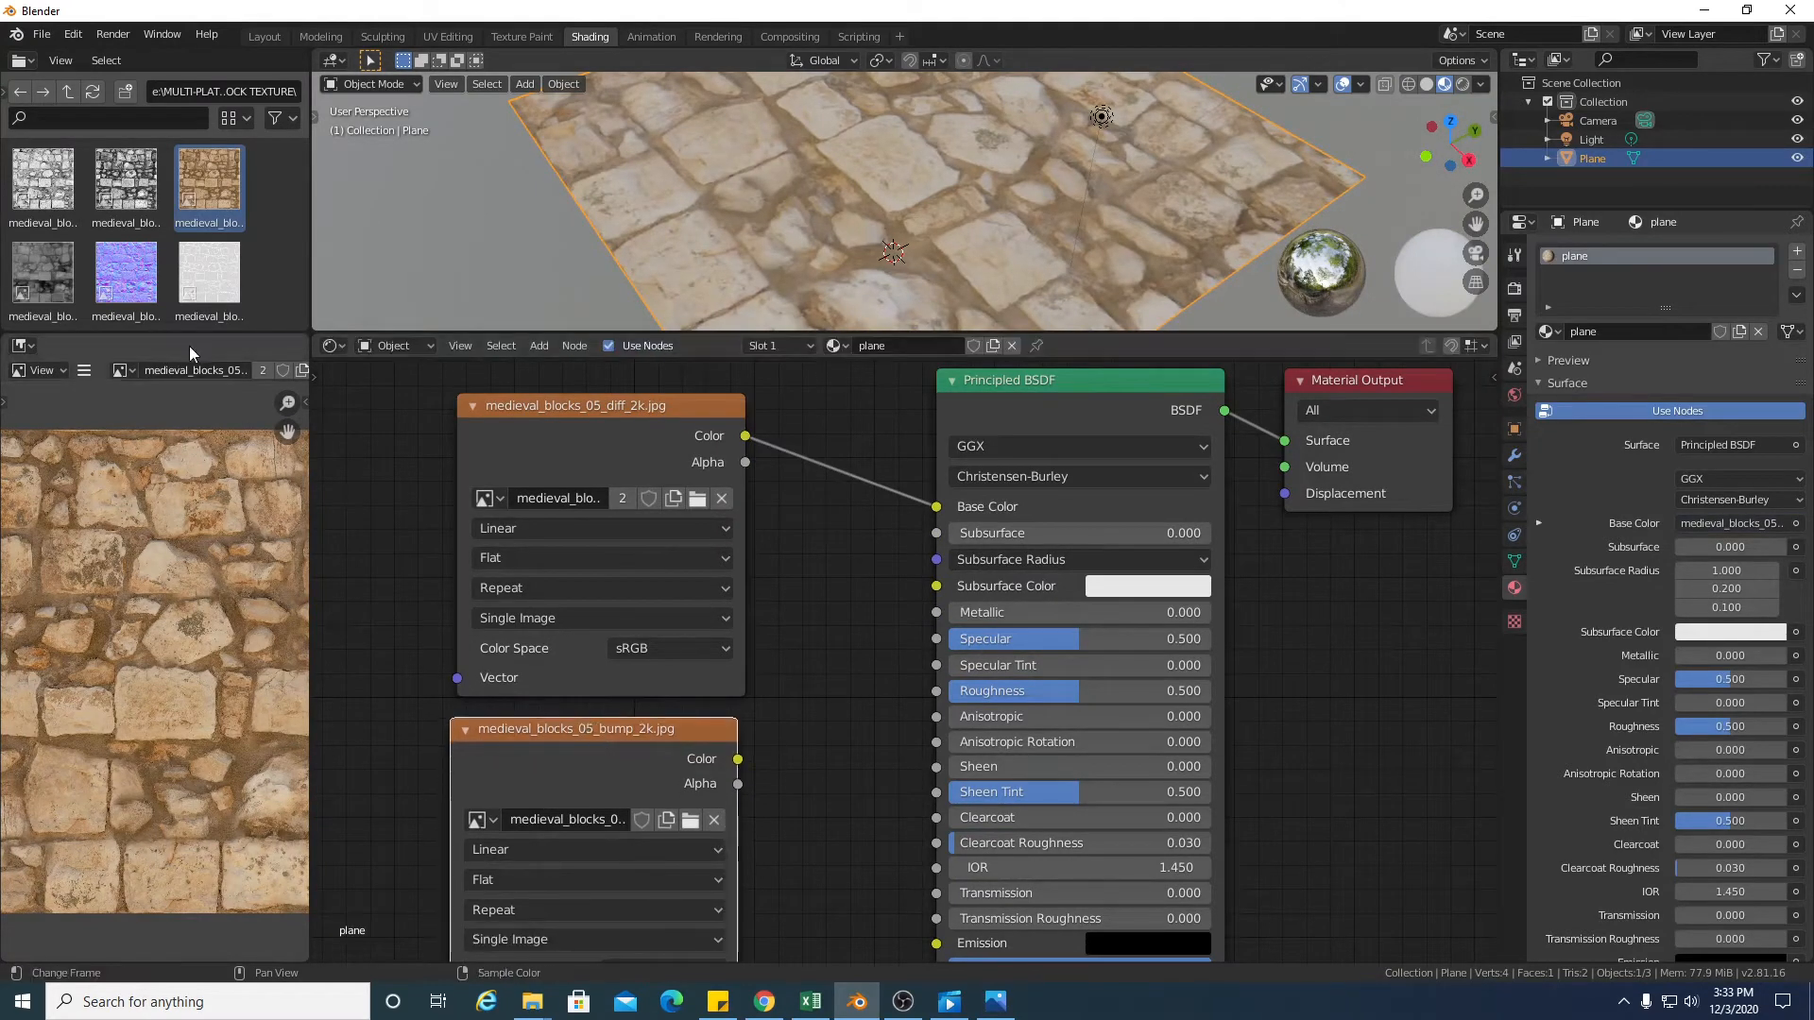
# Display the bump texture from the file browser in the image editor, zoomed out to its full width
pyautogui.moveTo(170, 185); pyautogui.dragTo(117, 287)
pyautogui.click(133, 202)
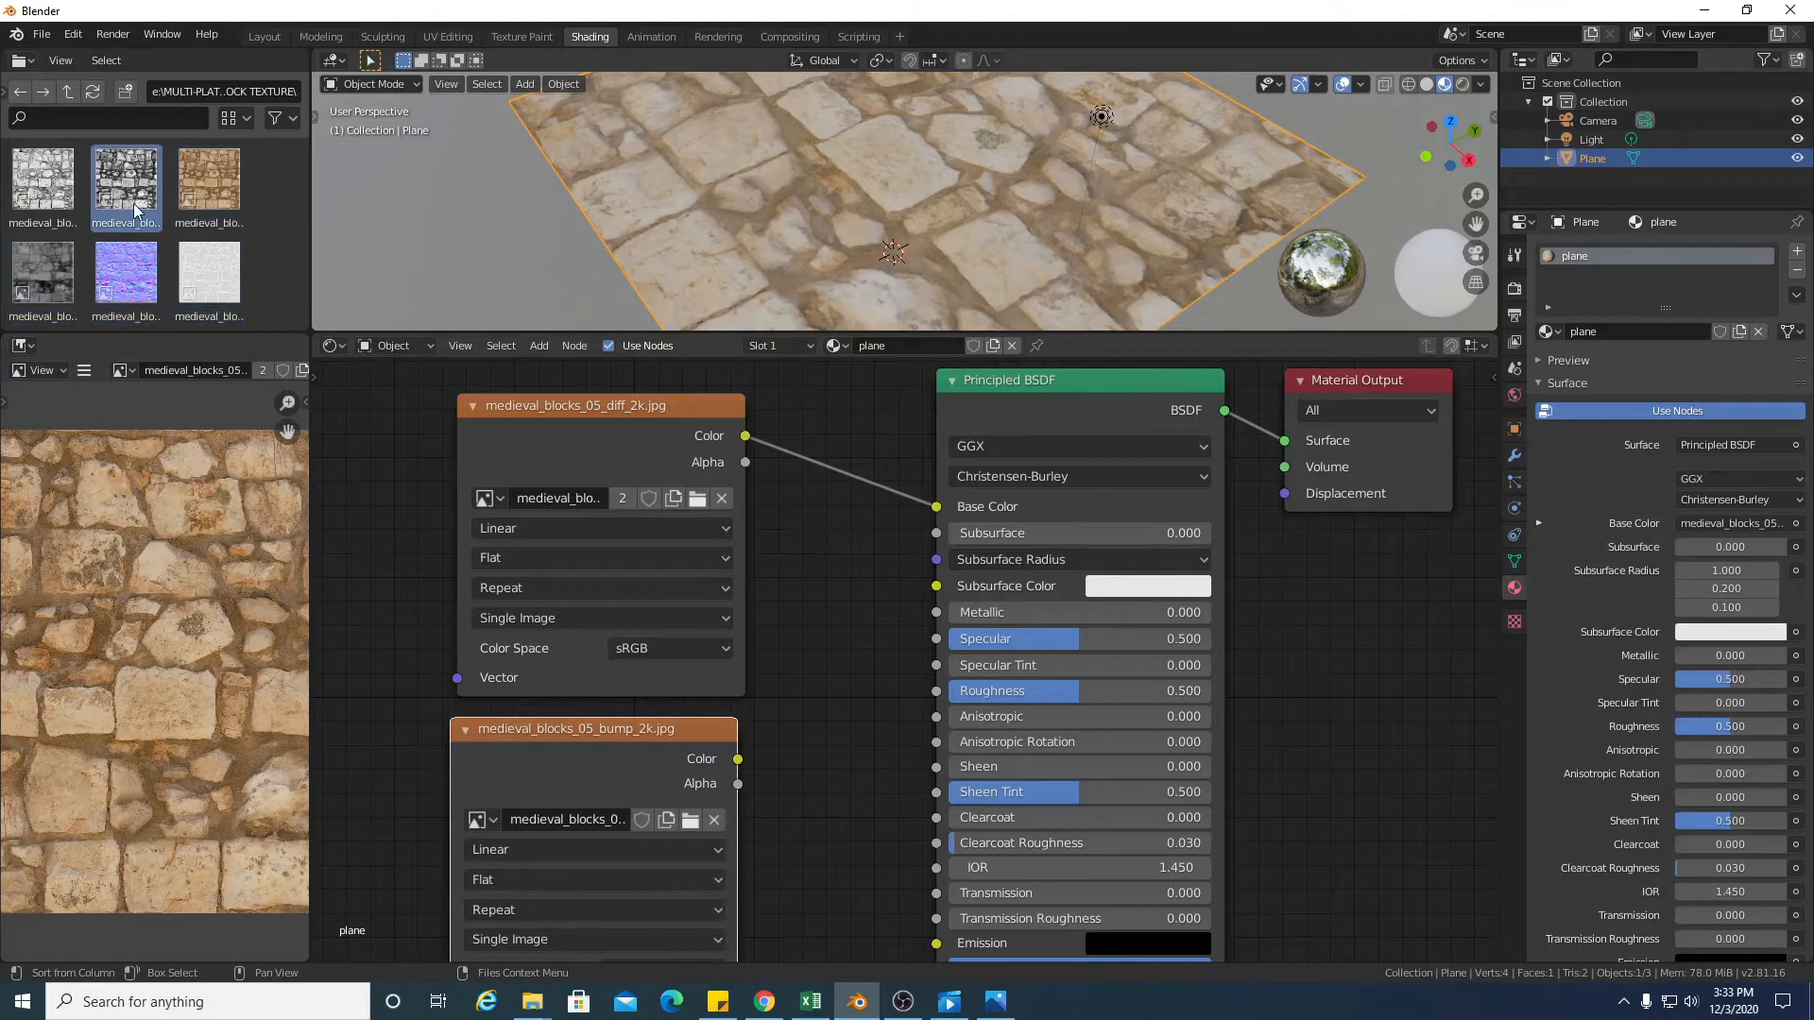
pyautogui.moveTo(131, 185); pyautogui.dragTo(110, 443)
pyautogui.click(112, 167)
pyautogui.moveTo(133, 185); pyautogui.dragTo(103, 598)
pyautogui.scroll(-2, 104, 598)
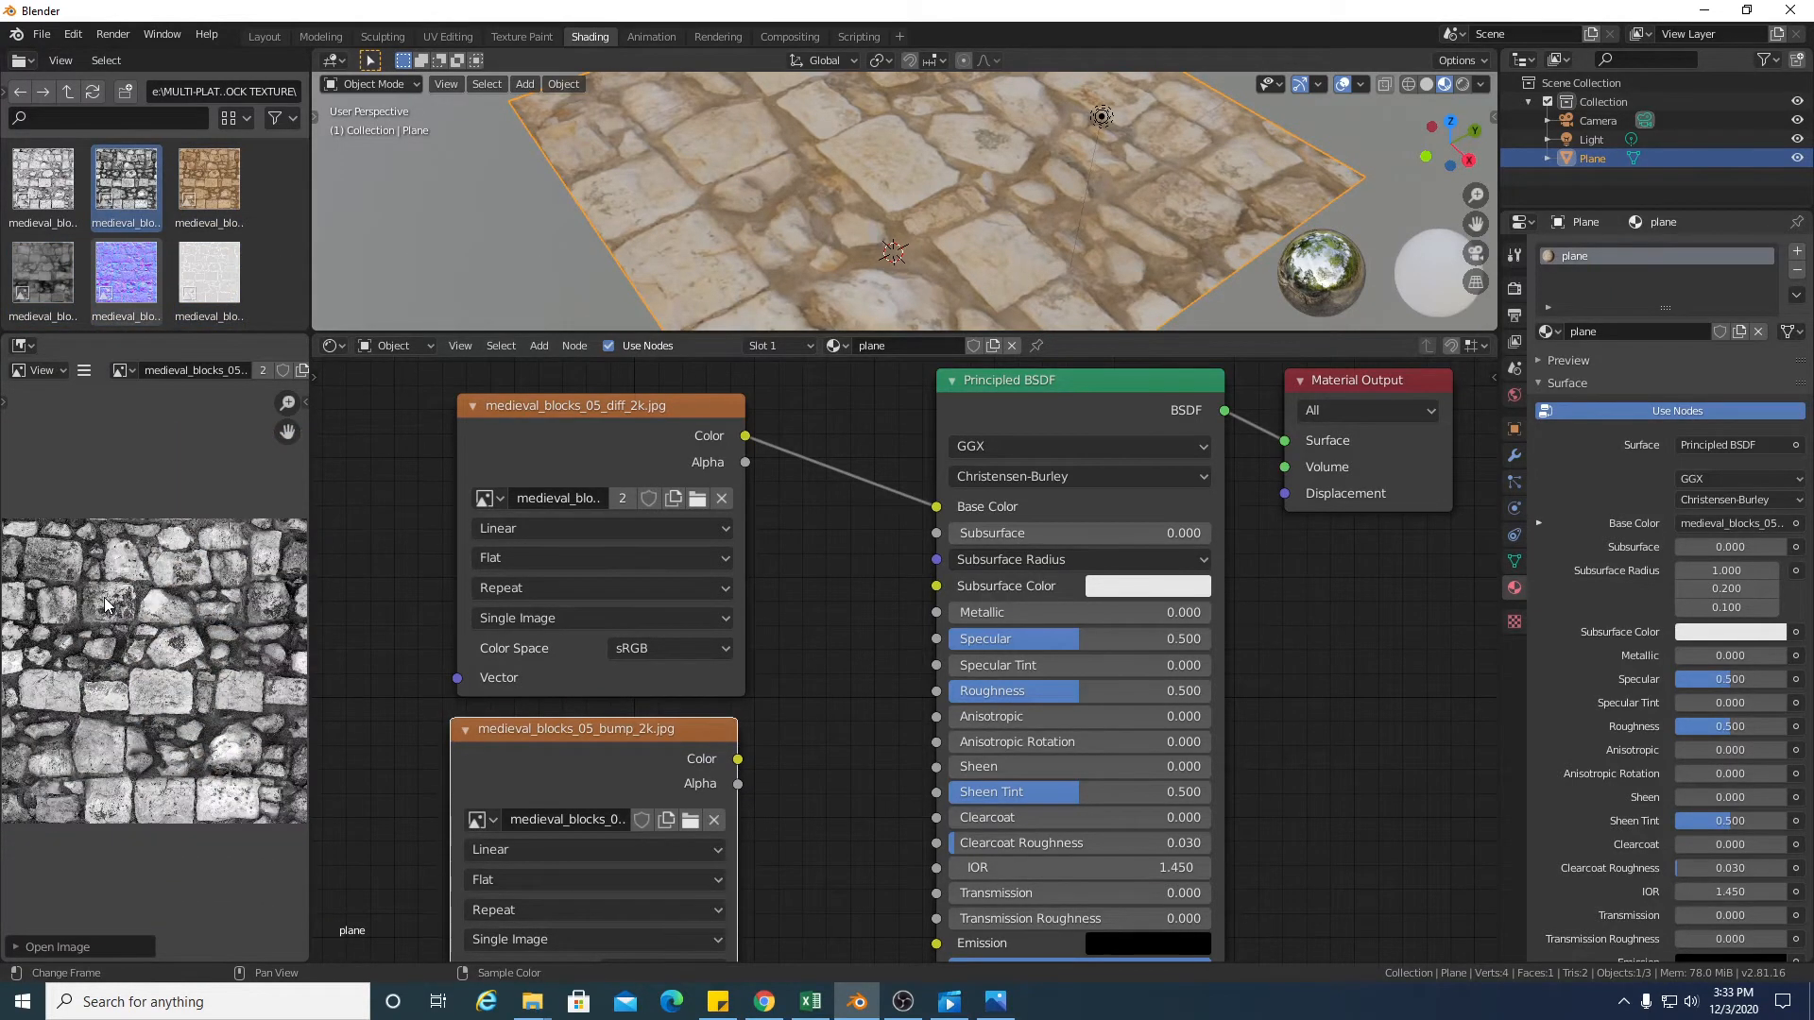
# Spread the texture nodes and the Principled BSDF apart and add a Bump vector node between them
pyautogui.moveTo(573, 729); pyautogui.dragTo(531, 671)
pyautogui.moveTo(605, 405); pyautogui.dragTo(541, 370)
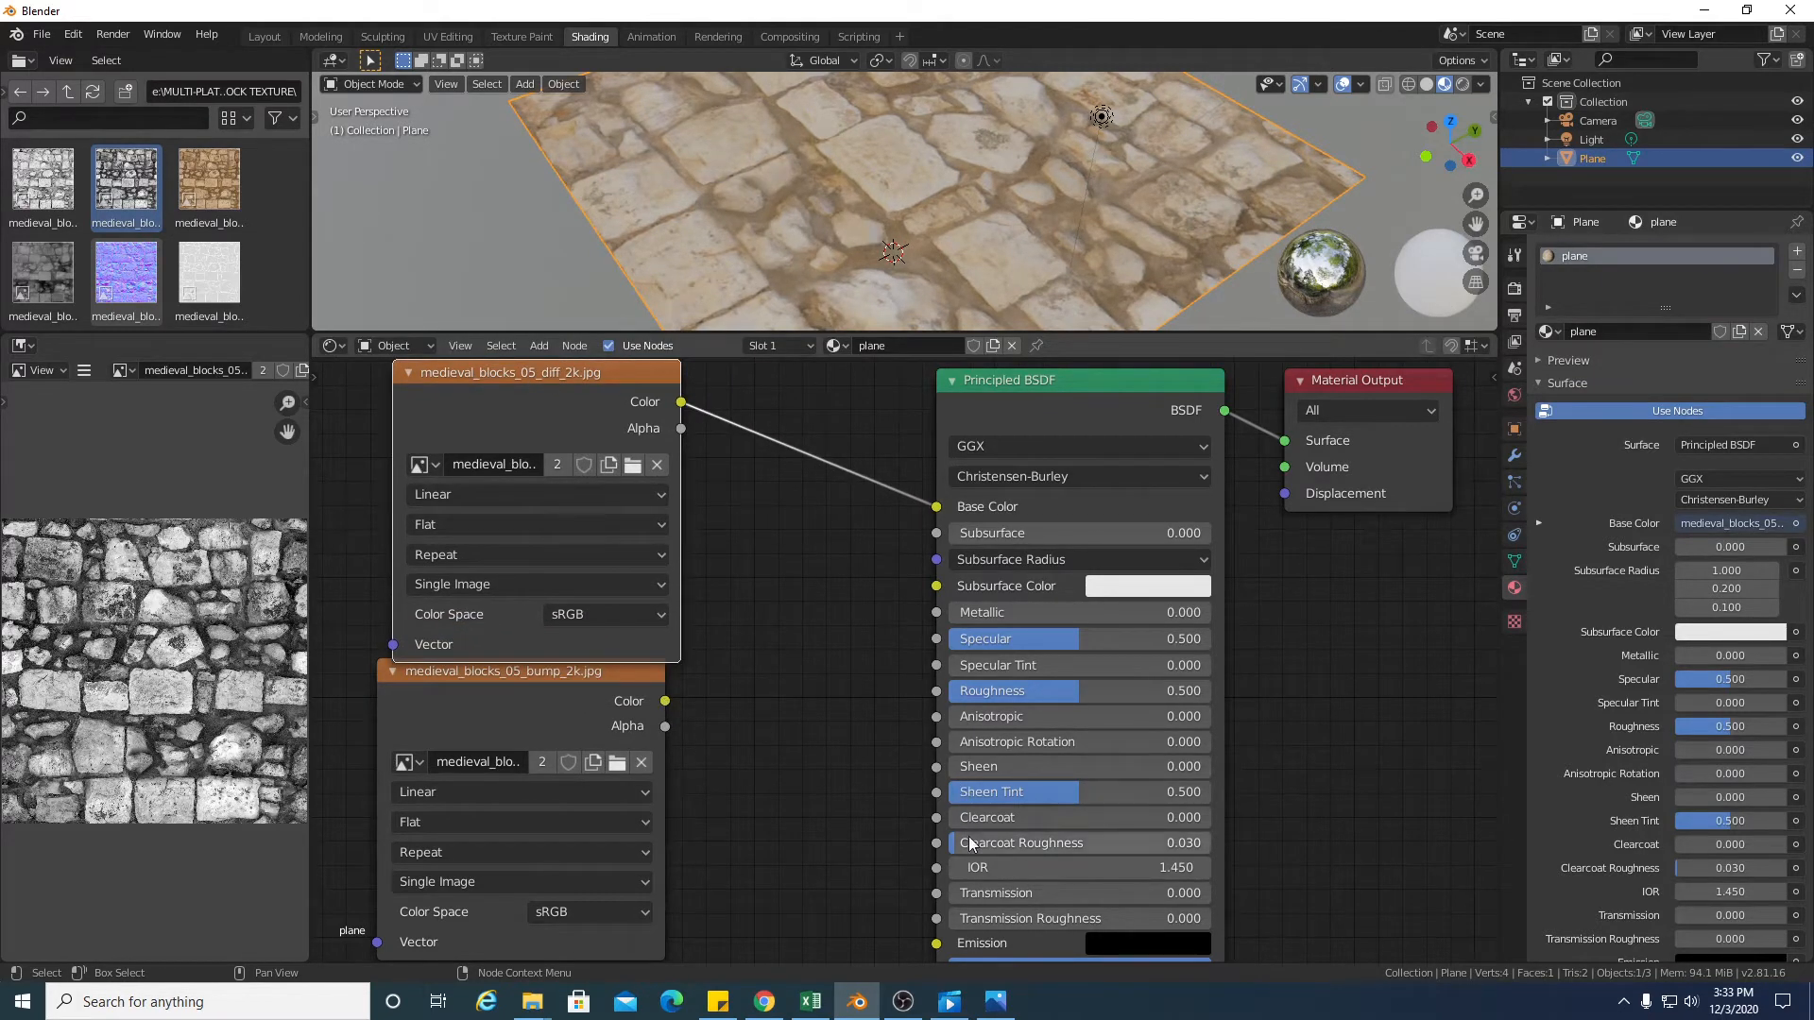
pyautogui.moveTo(1119, 381); pyautogui.dragTo(1156, 342)
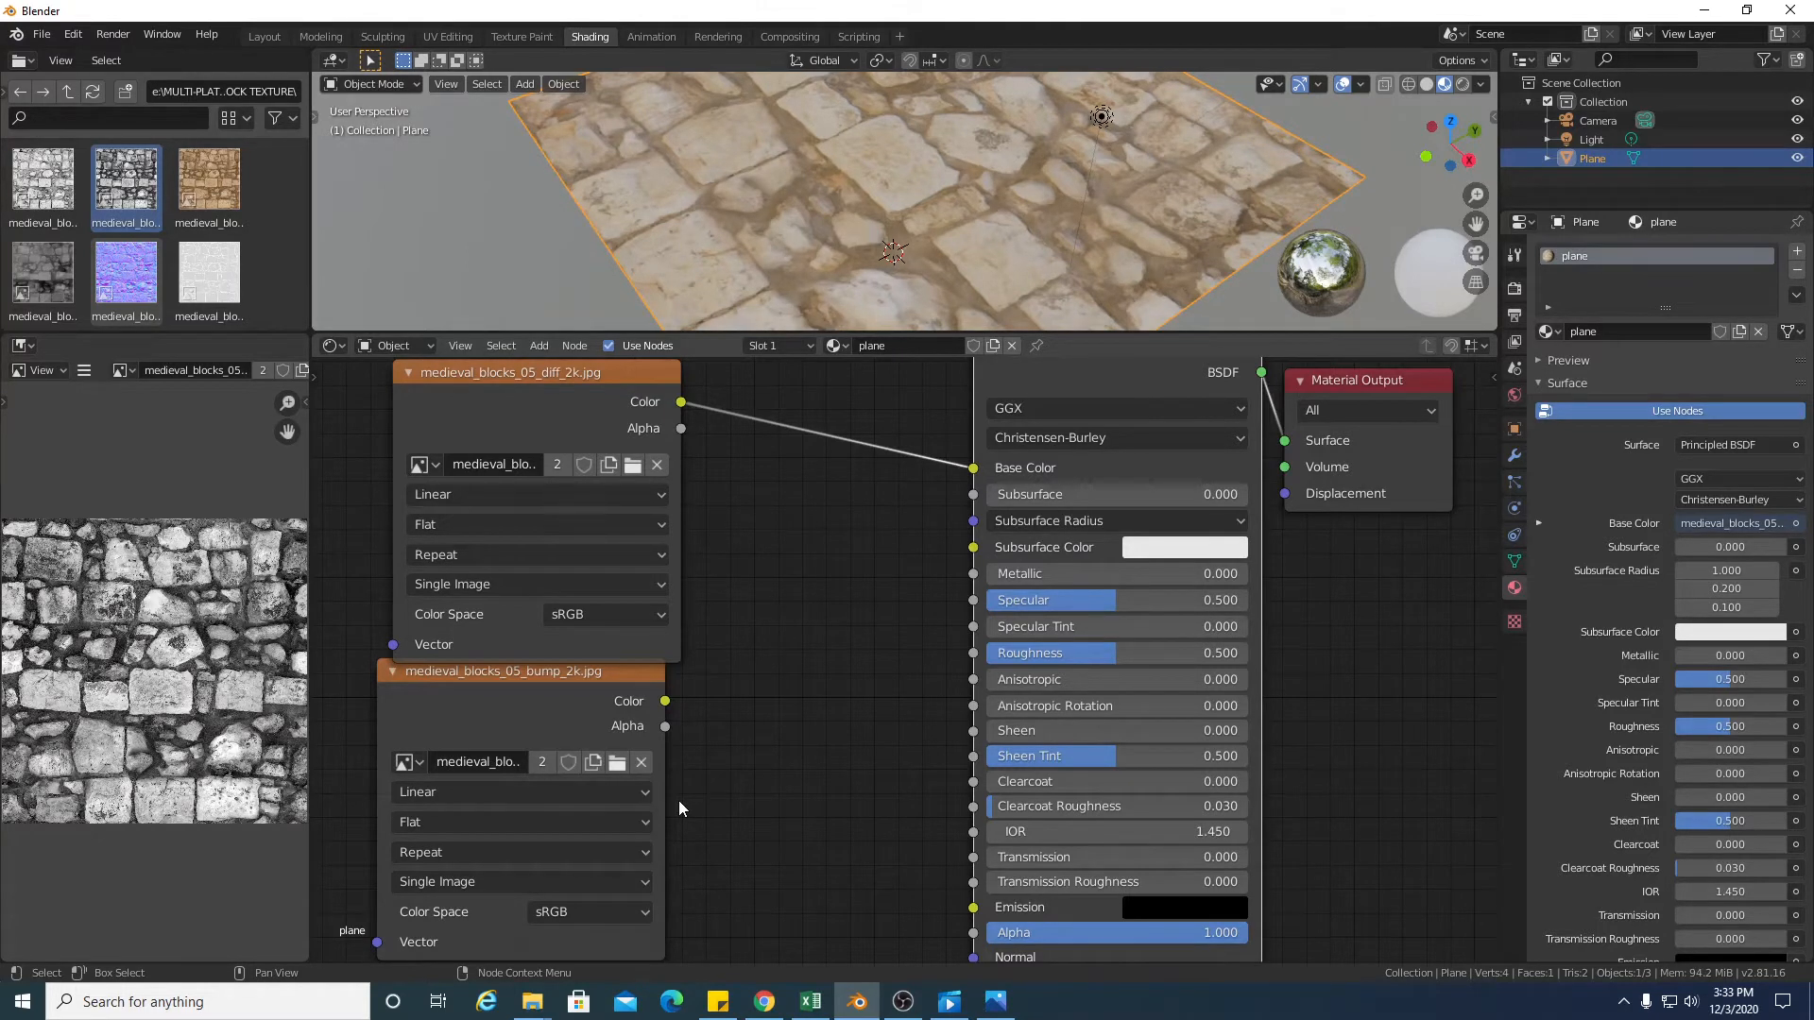
pyautogui.hotkey('shift', 'a')
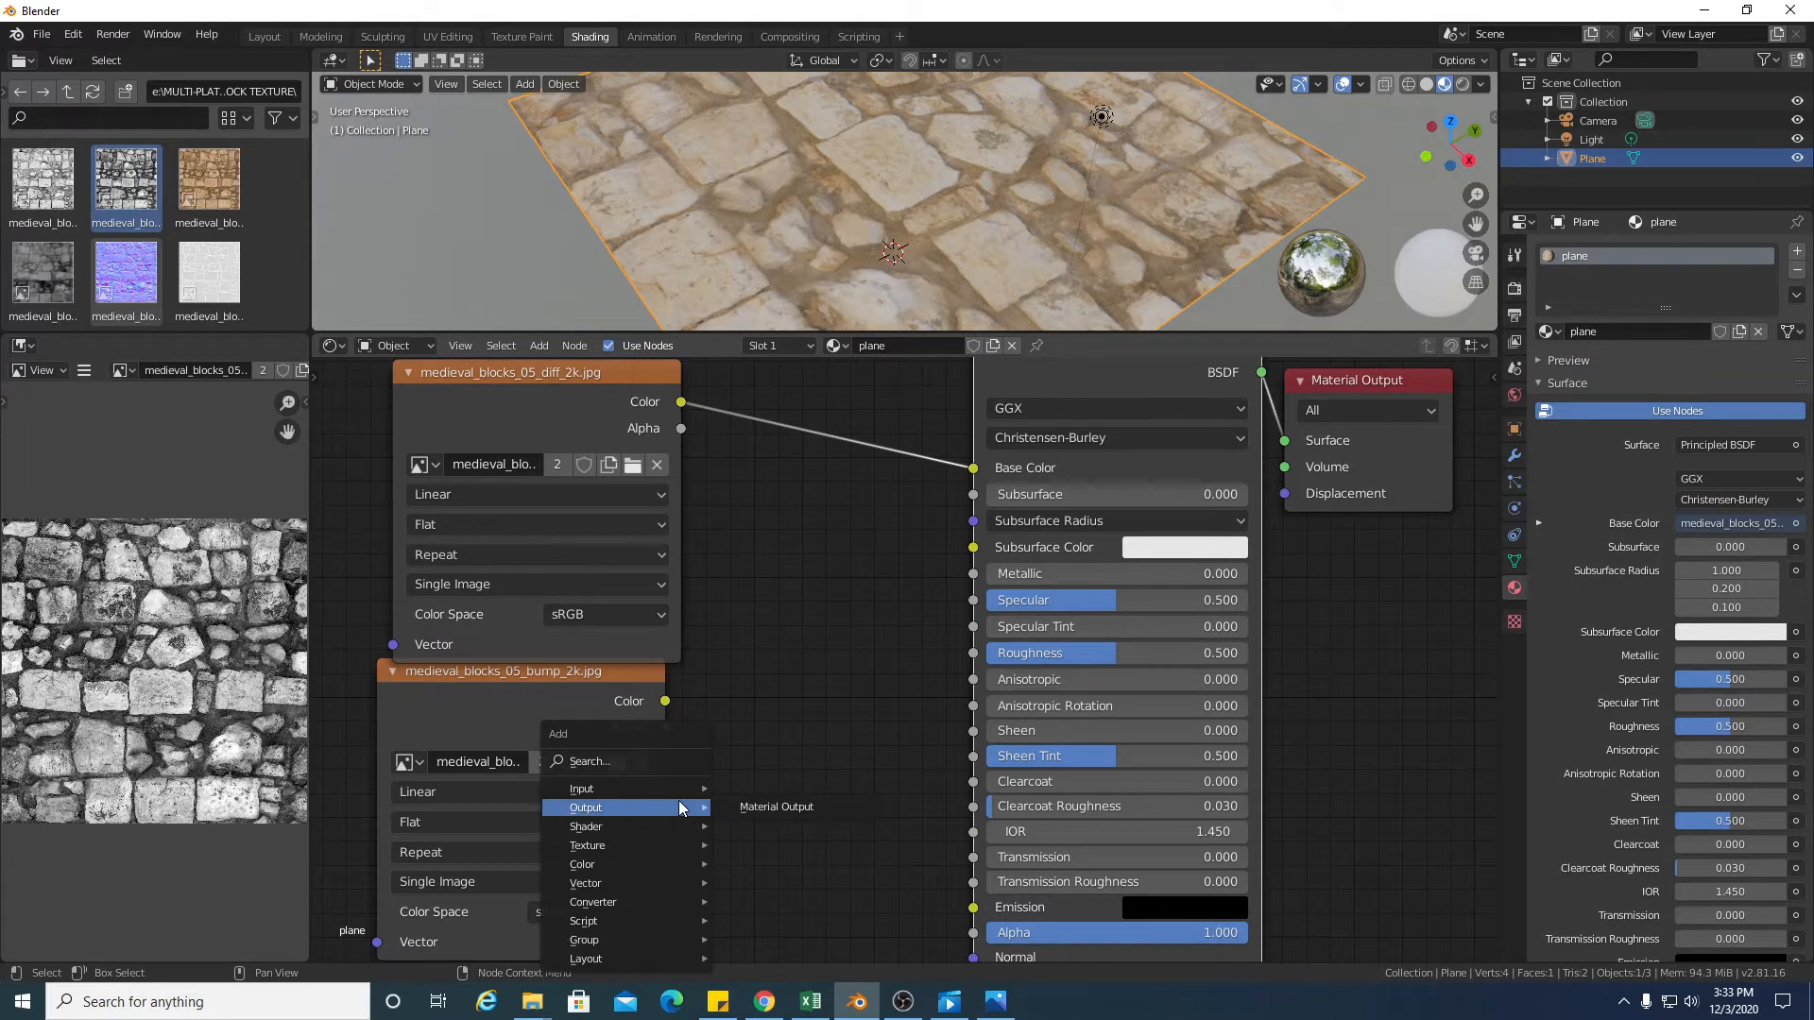
pyautogui.moveTo(688, 885)
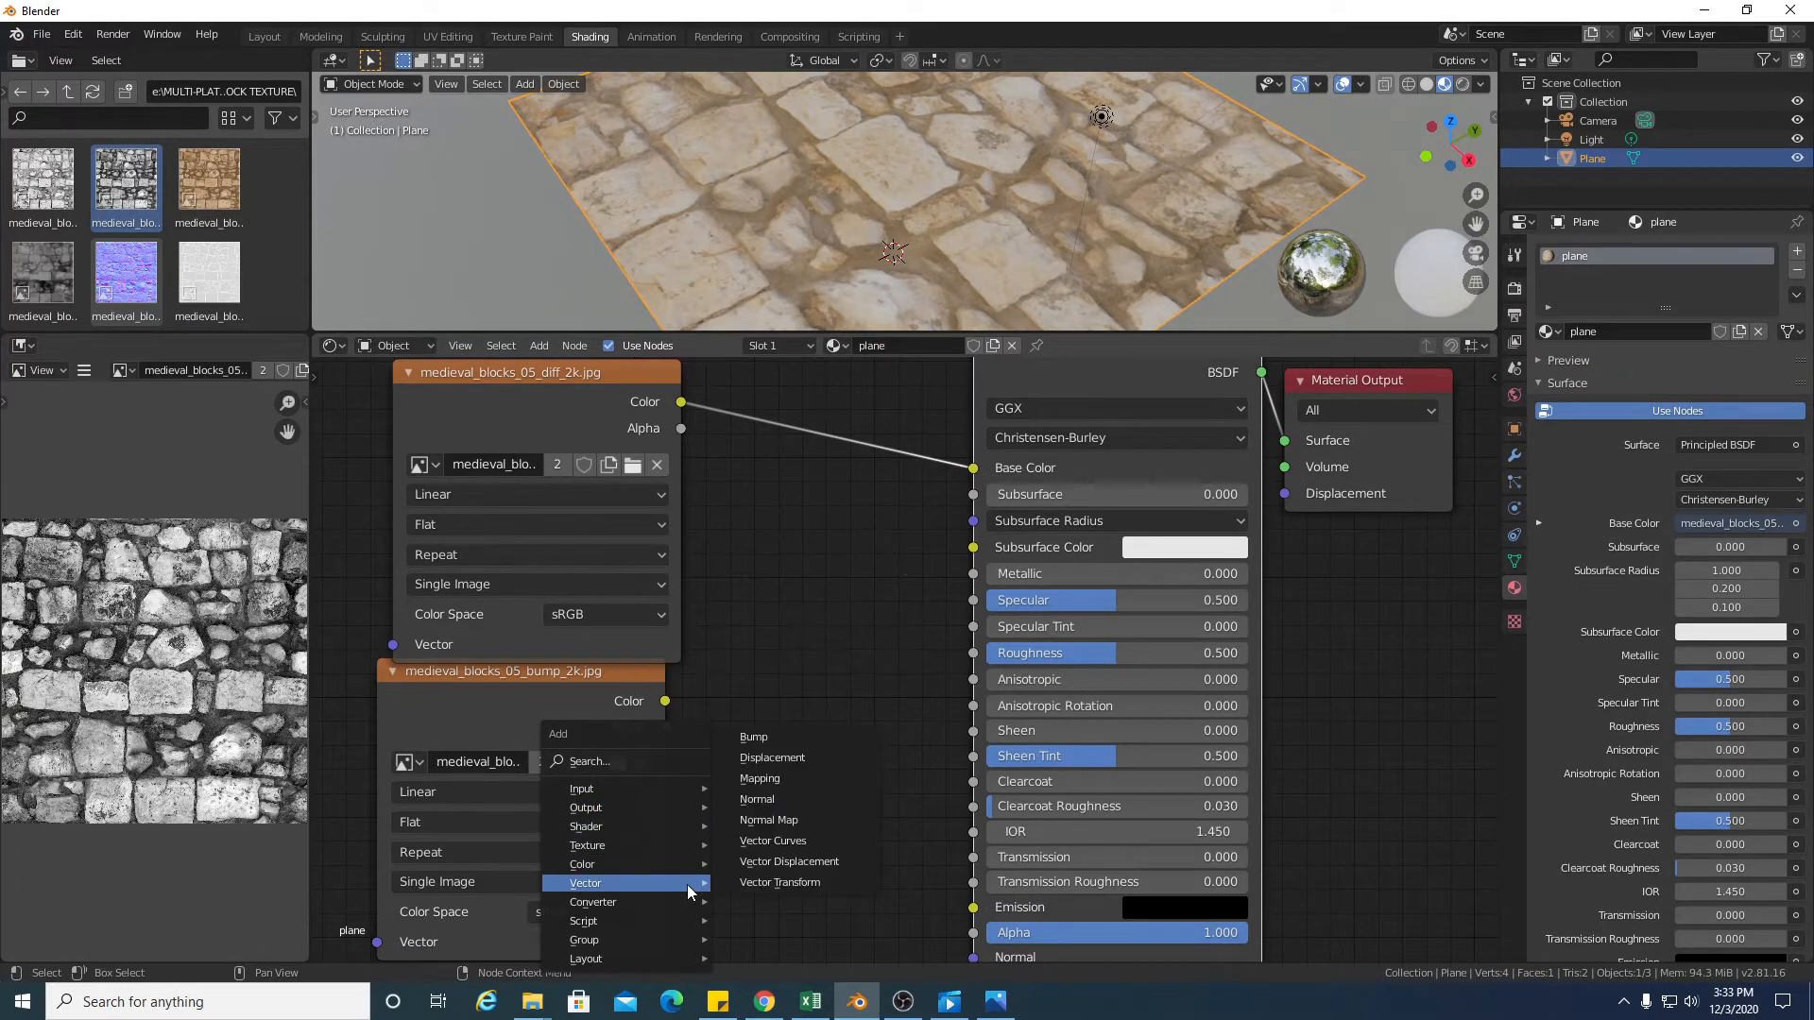
pyautogui.click(805, 735)
pyautogui.click(740, 697)
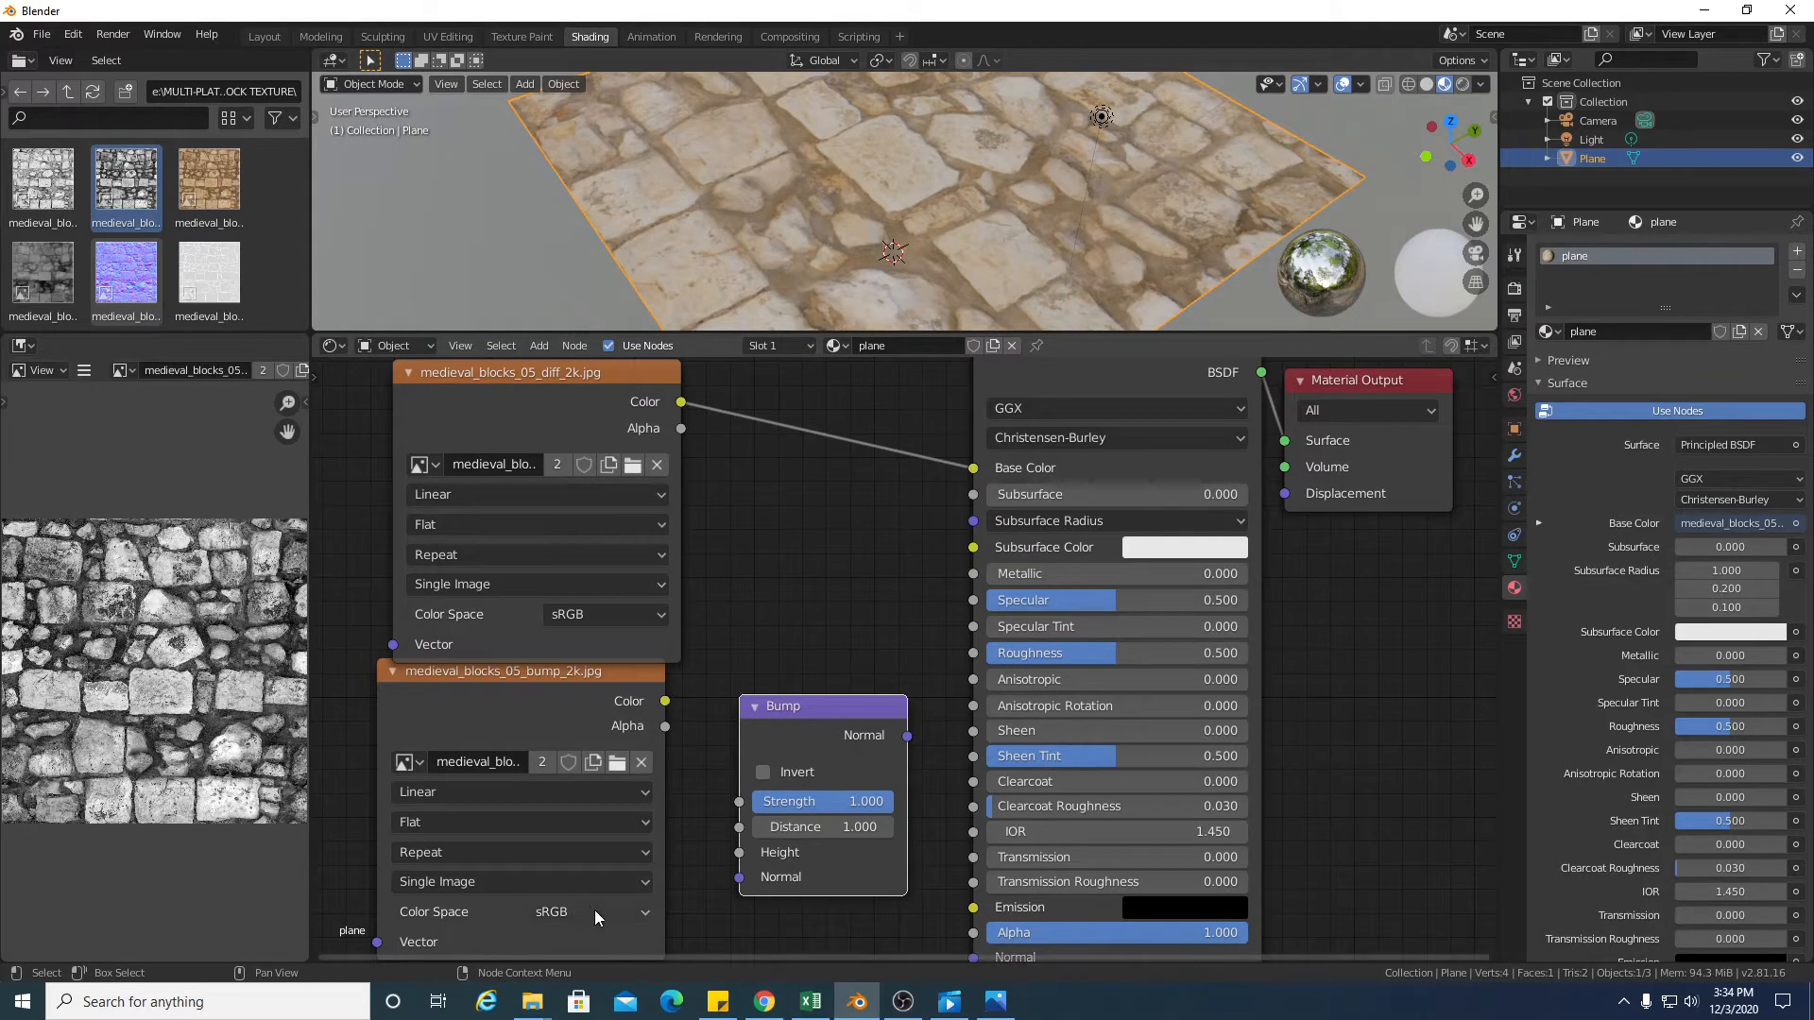
# Set the bump texture's color space to Non-Color and connect its Color output to the Bump node's Height input
pyautogui.click(568, 911)
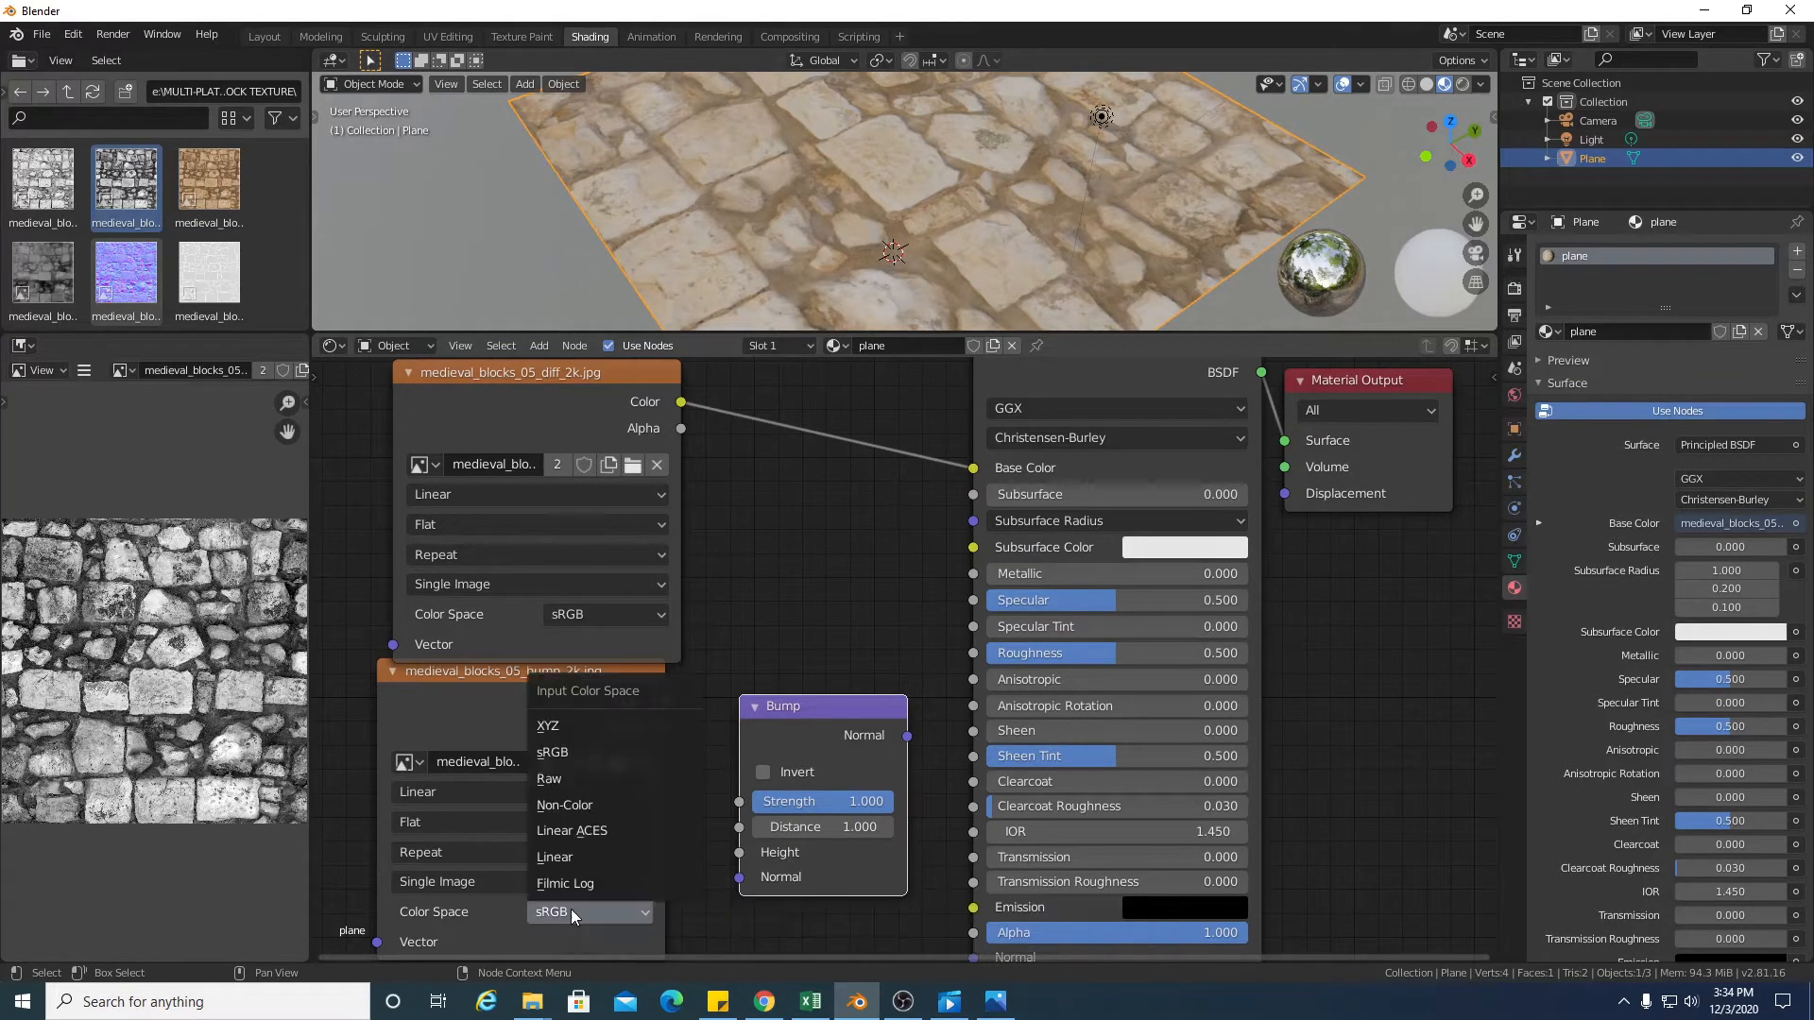
pyautogui.click(599, 809)
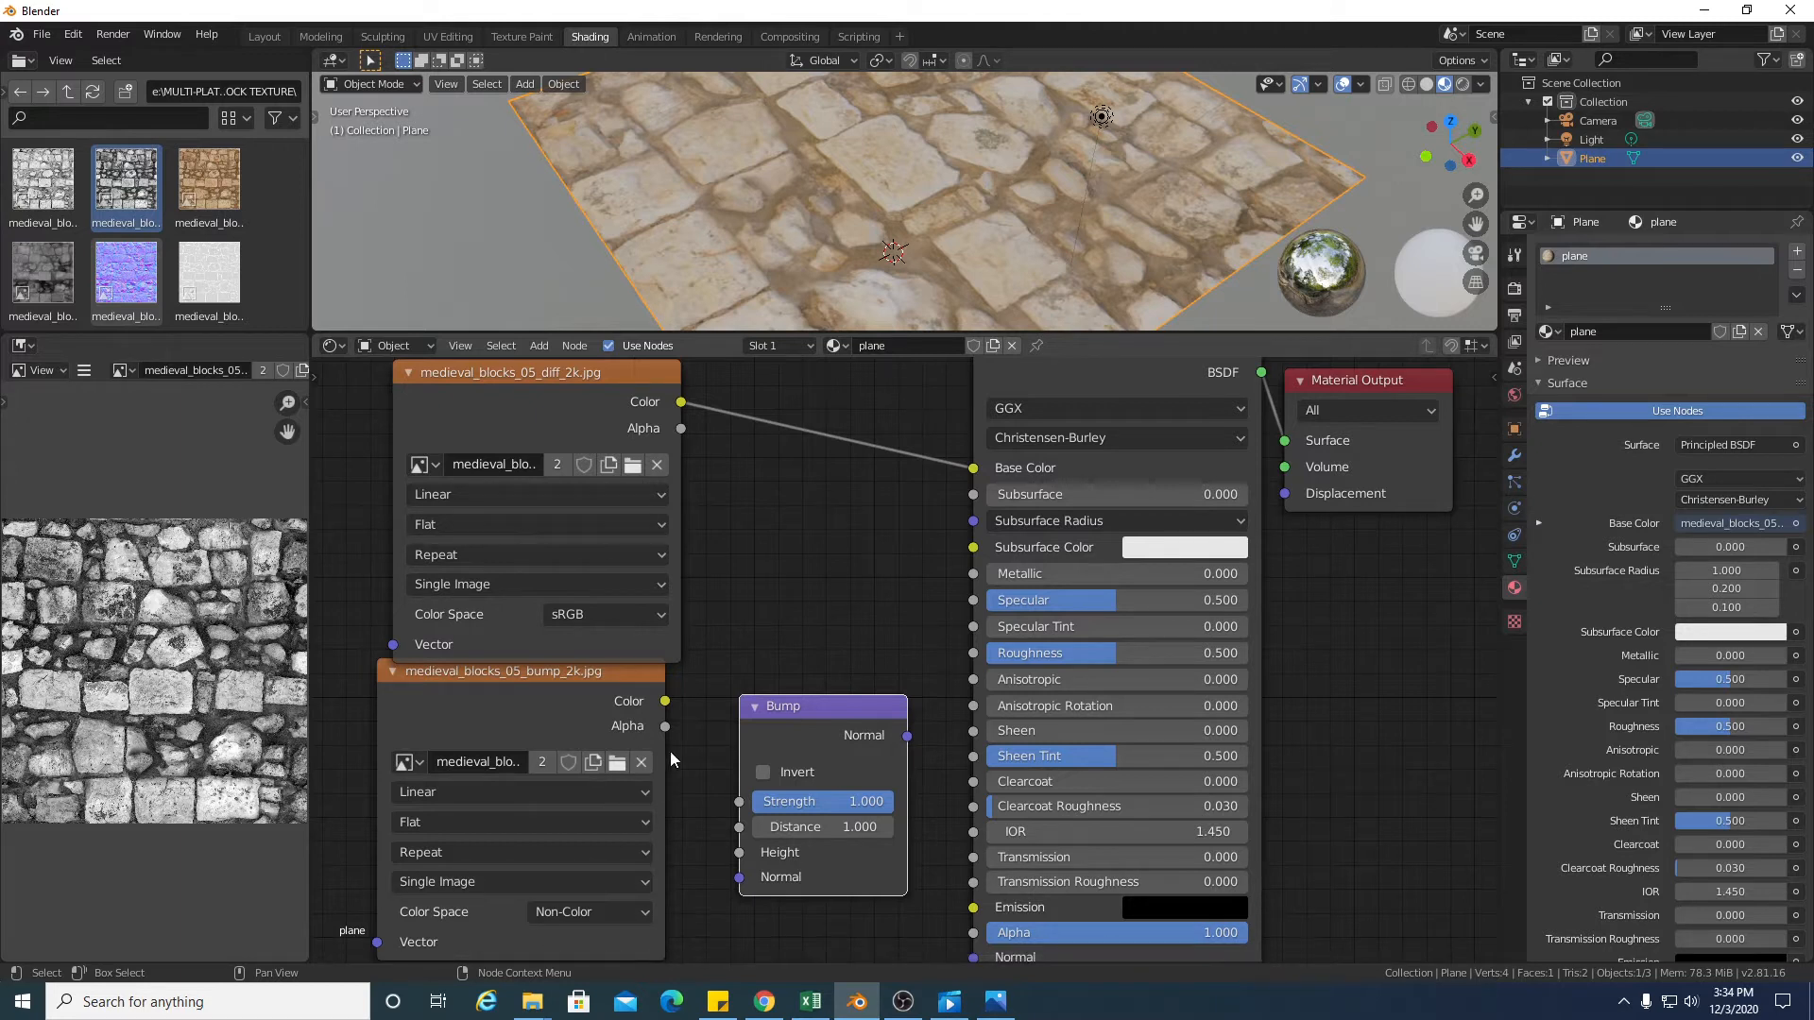
pyautogui.moveTo(665, 701); pyautogui.dragTo(734, 860)
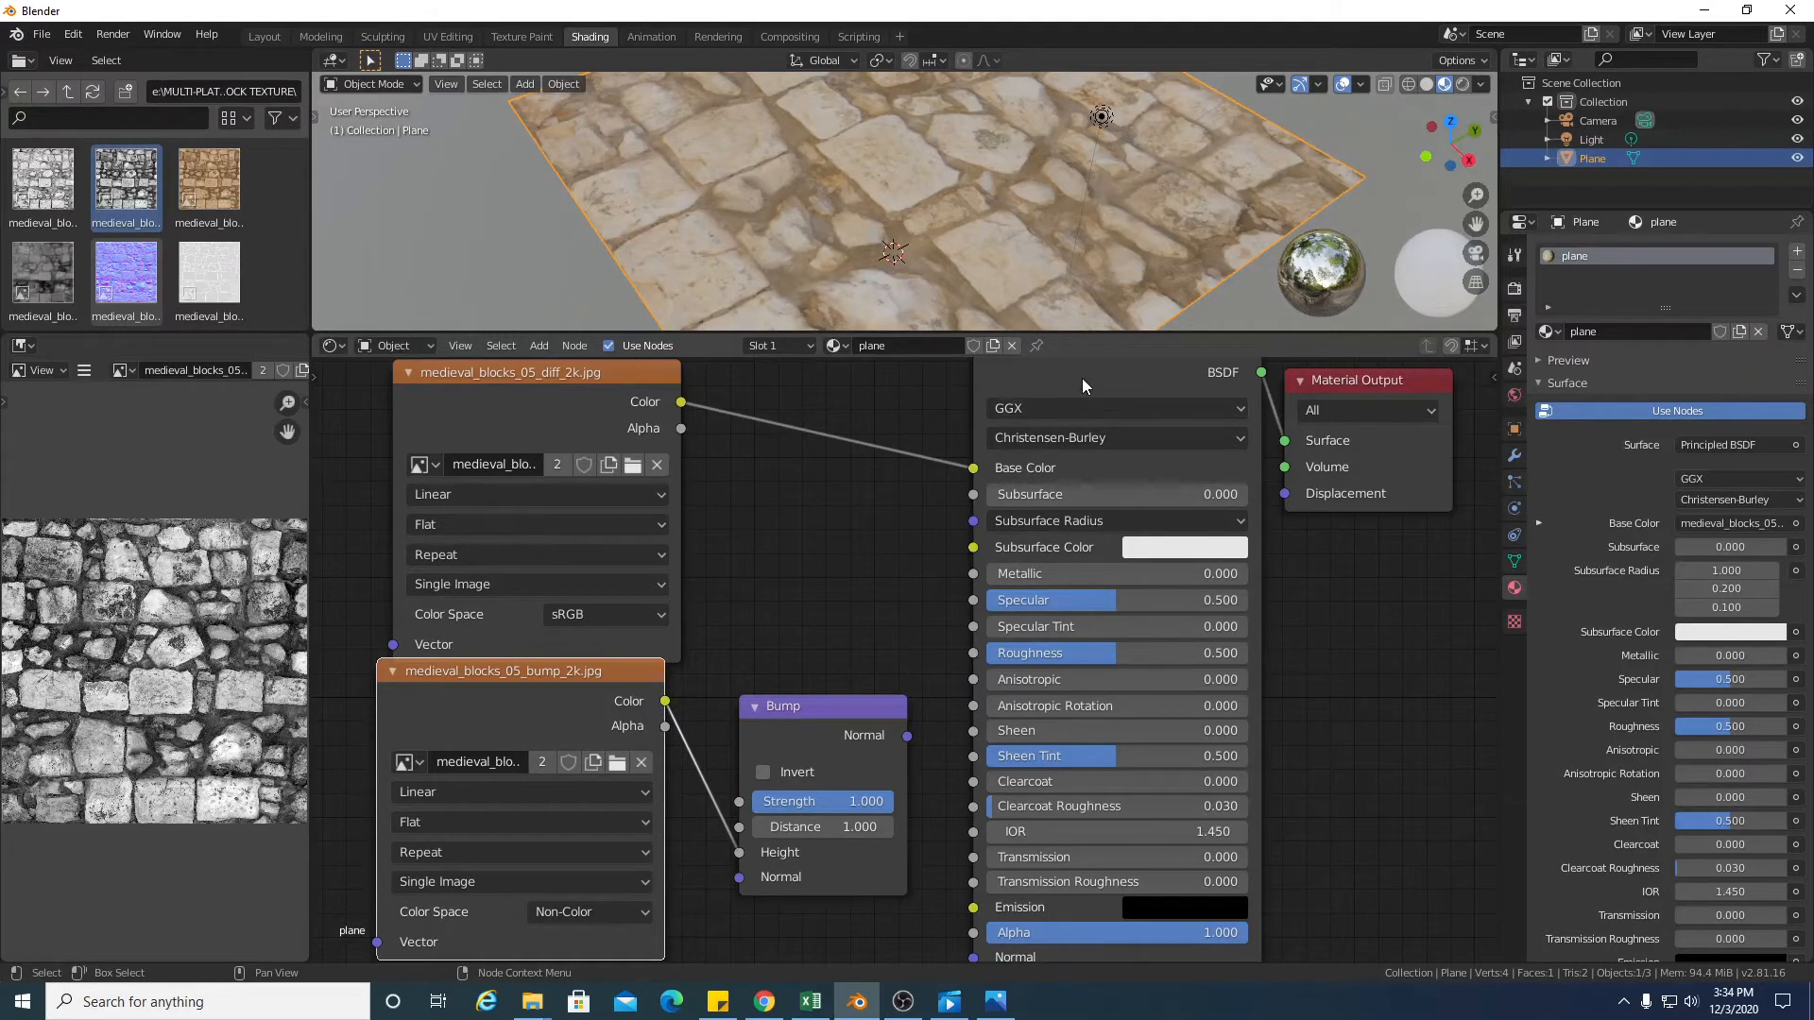
# Move the Principled BSDF node farther from the Bump node and enlarge the 3D viewport to inspect the plane's stone surface closely
pyautogui.moveTo(1102, 370); pyautogui.dragTo(1247, 370)
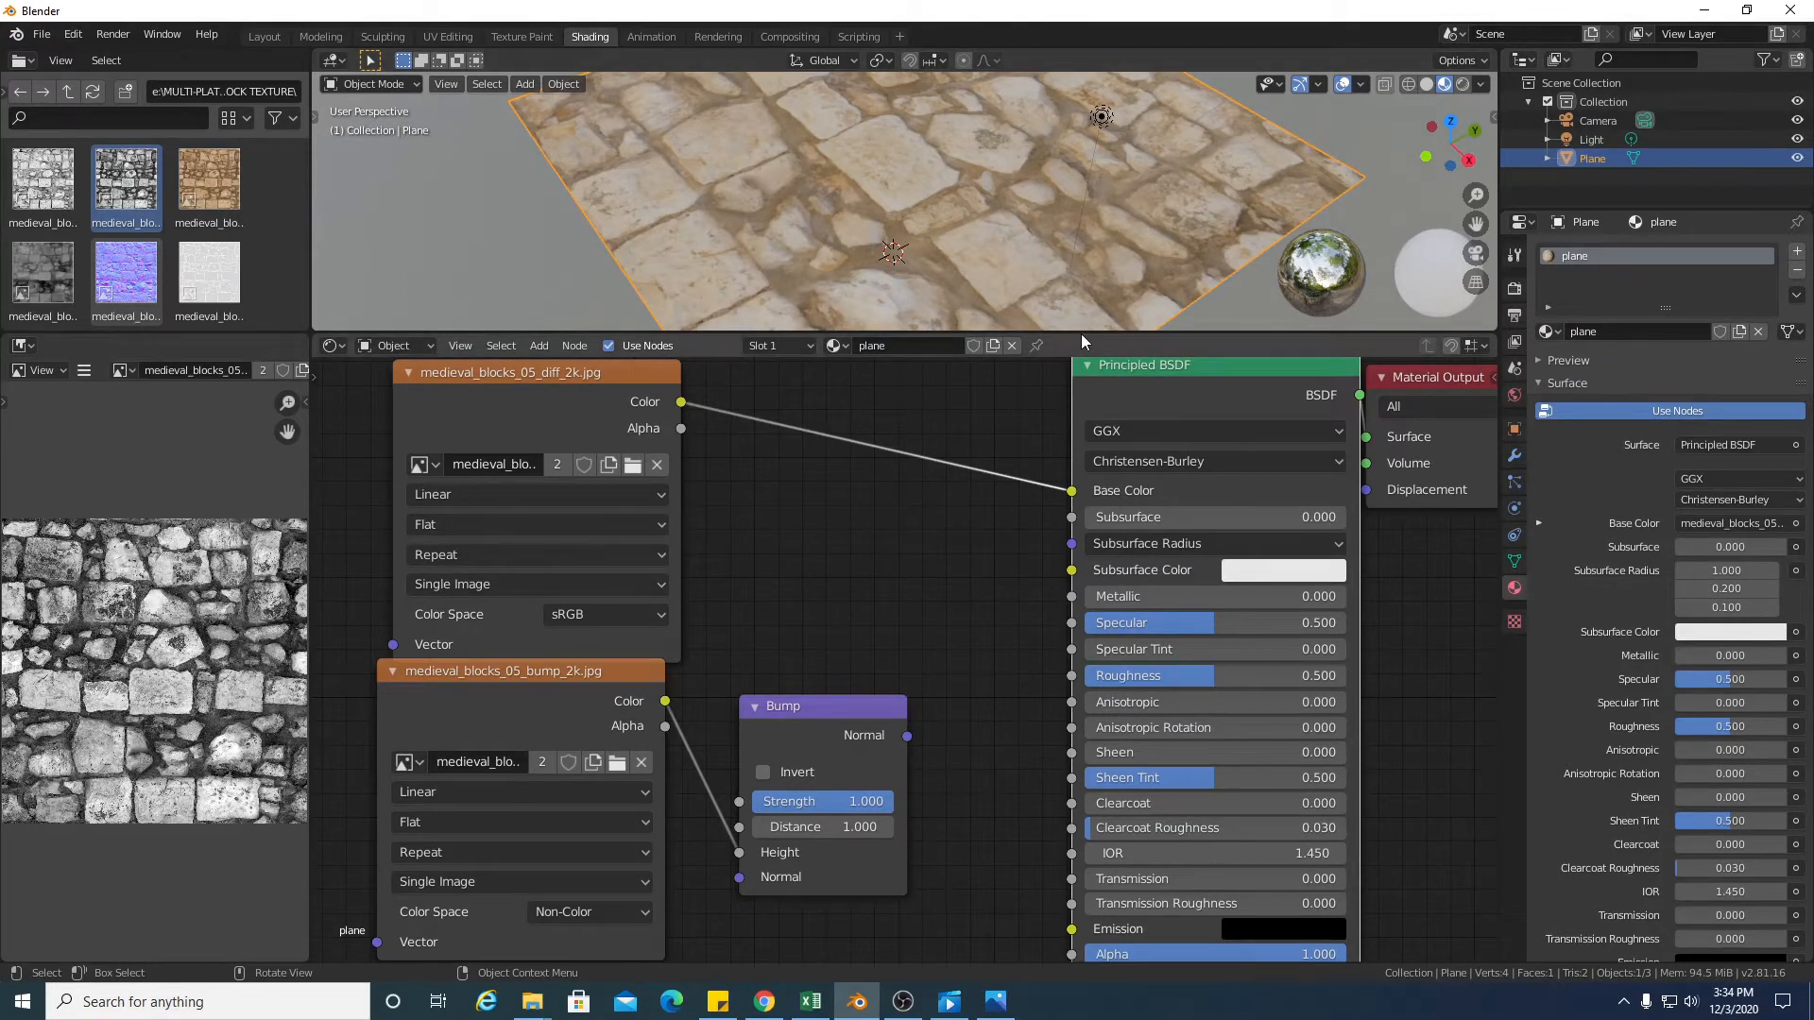
pyautogui.moveTo(1081, 333); pyautogui.dragTo(1081, 423)
pyautogui.moveTo(1428, 160); pyautogui.dragTo(1512, 180)
pyautogui.scroll(4, 914, 270)
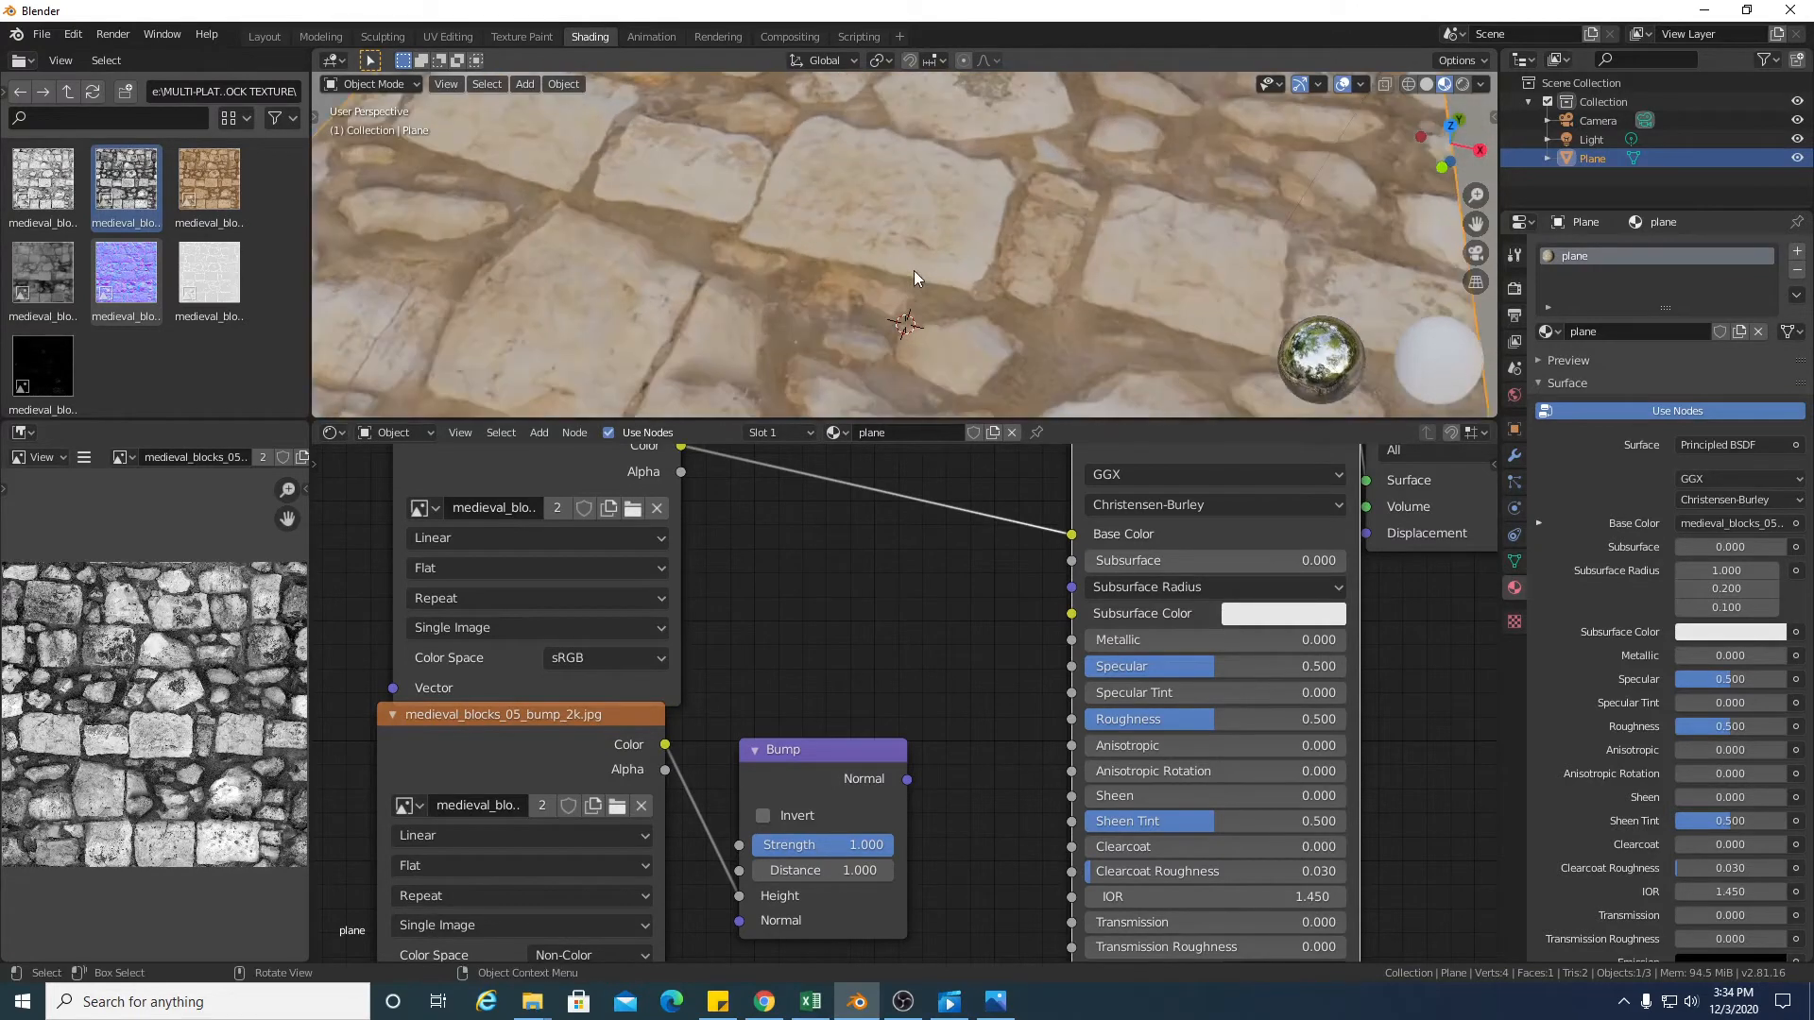
pyautogui.scroll(1, 915, 270)
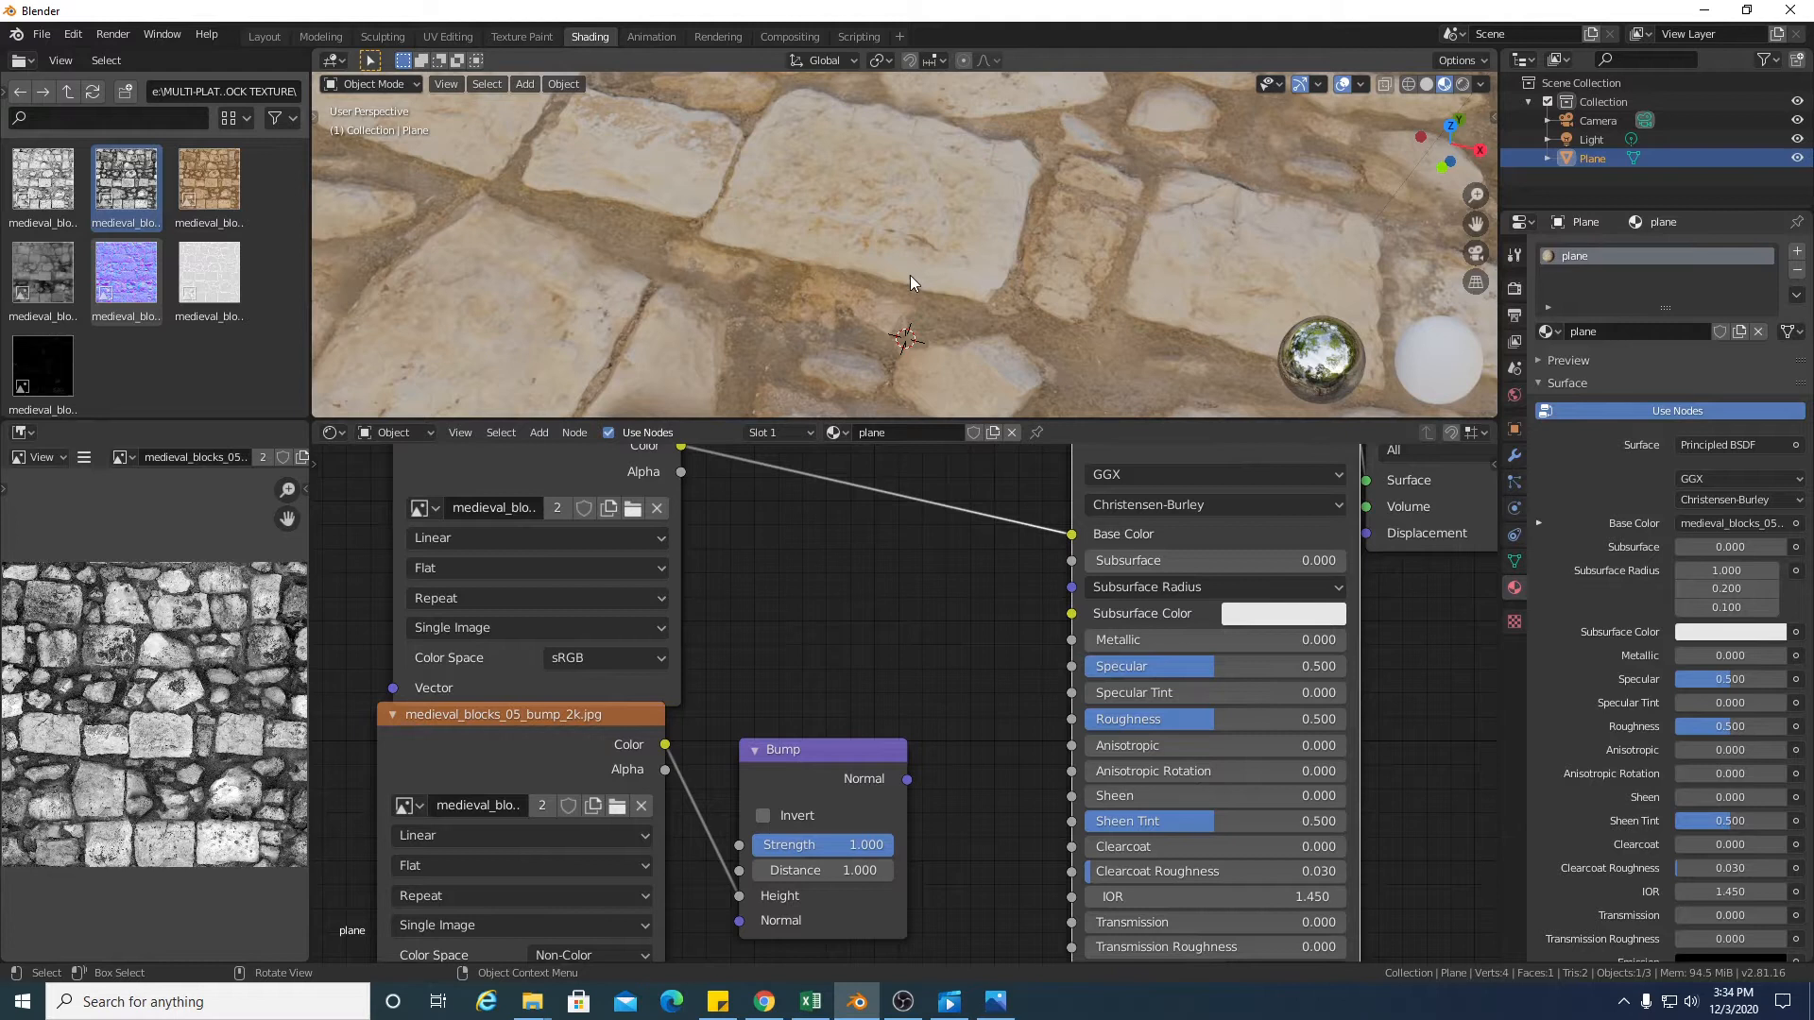
pyautogui.scroll(1, 910, 275)
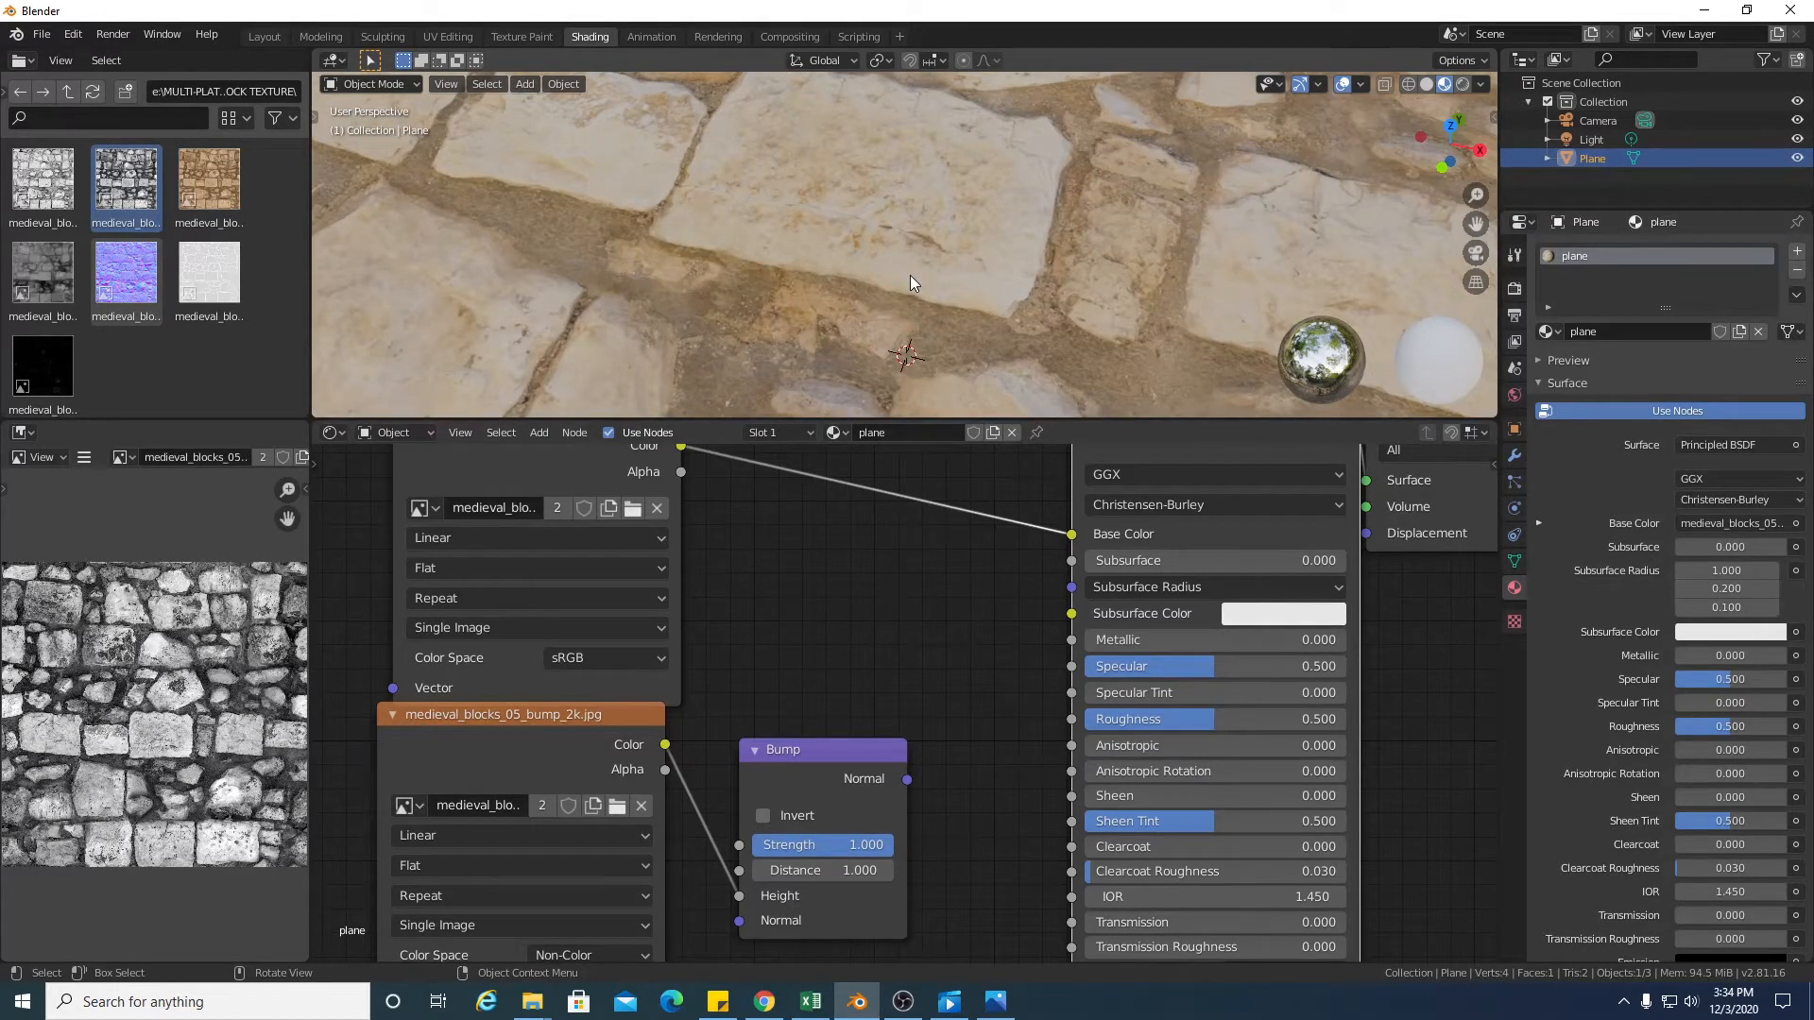
pyautogui.scroll(-3, 910, 275)
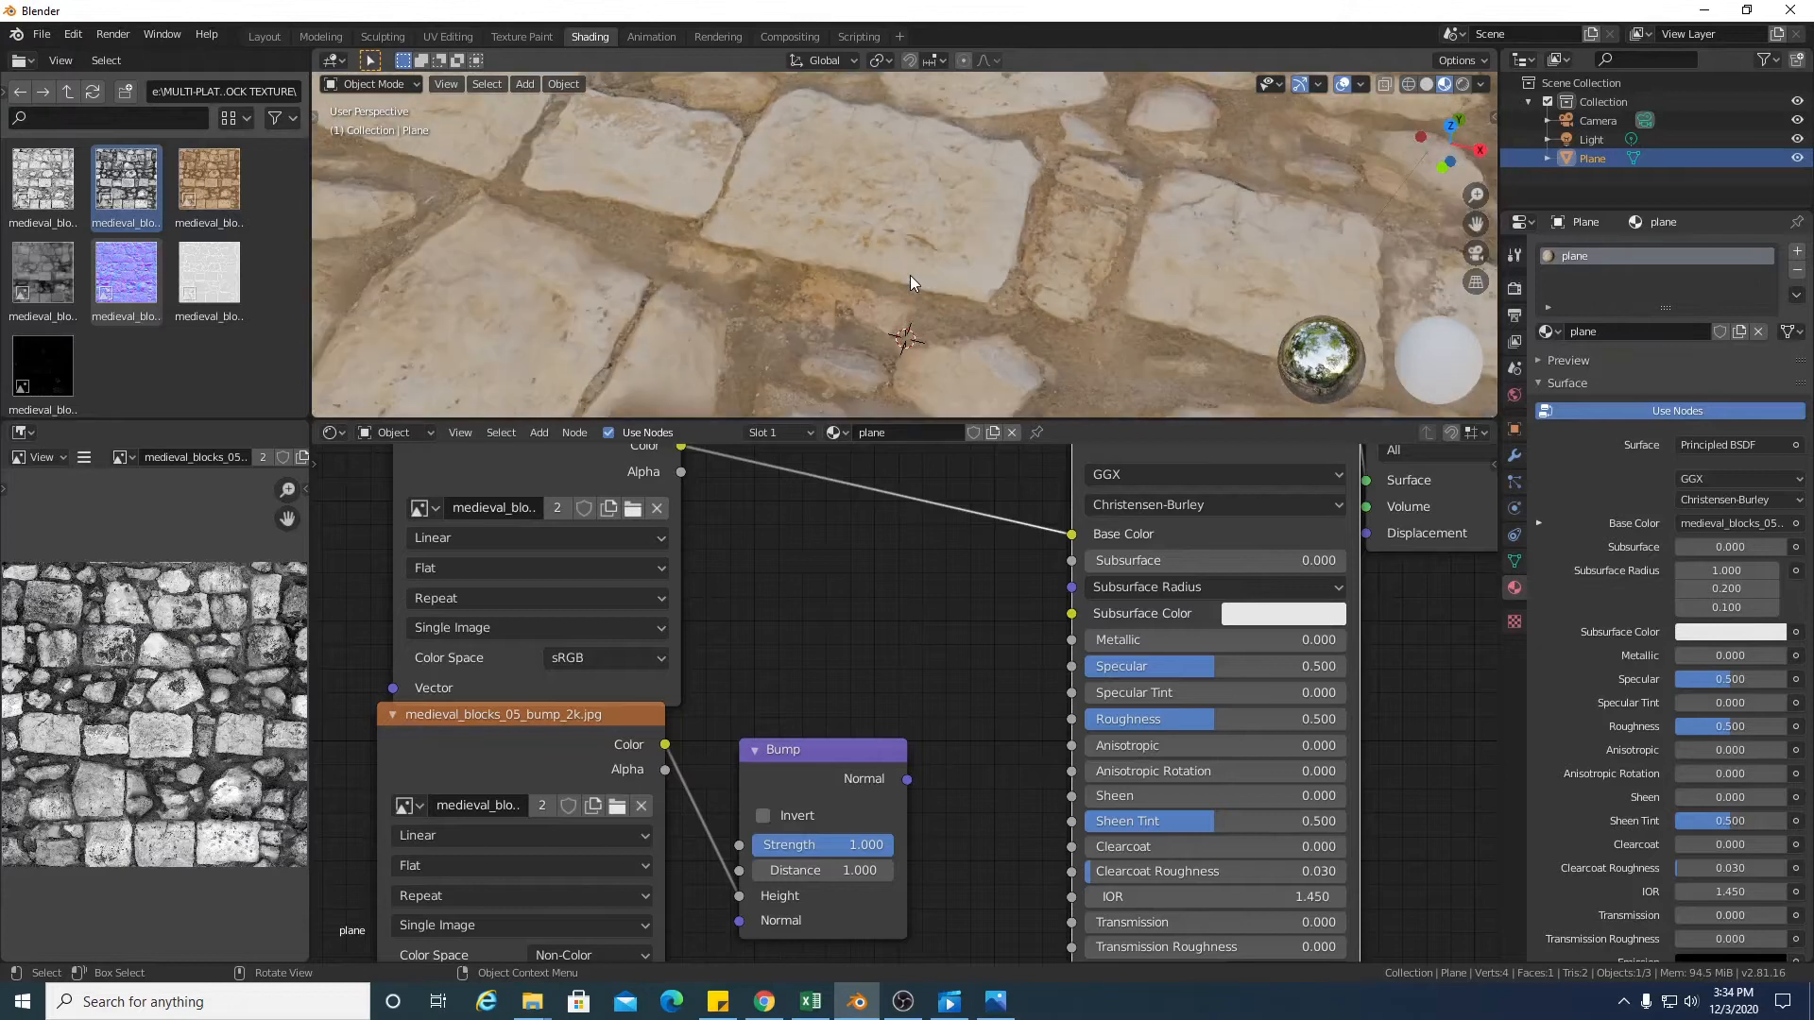
pyautogui.scroll(-1, 910, 275)
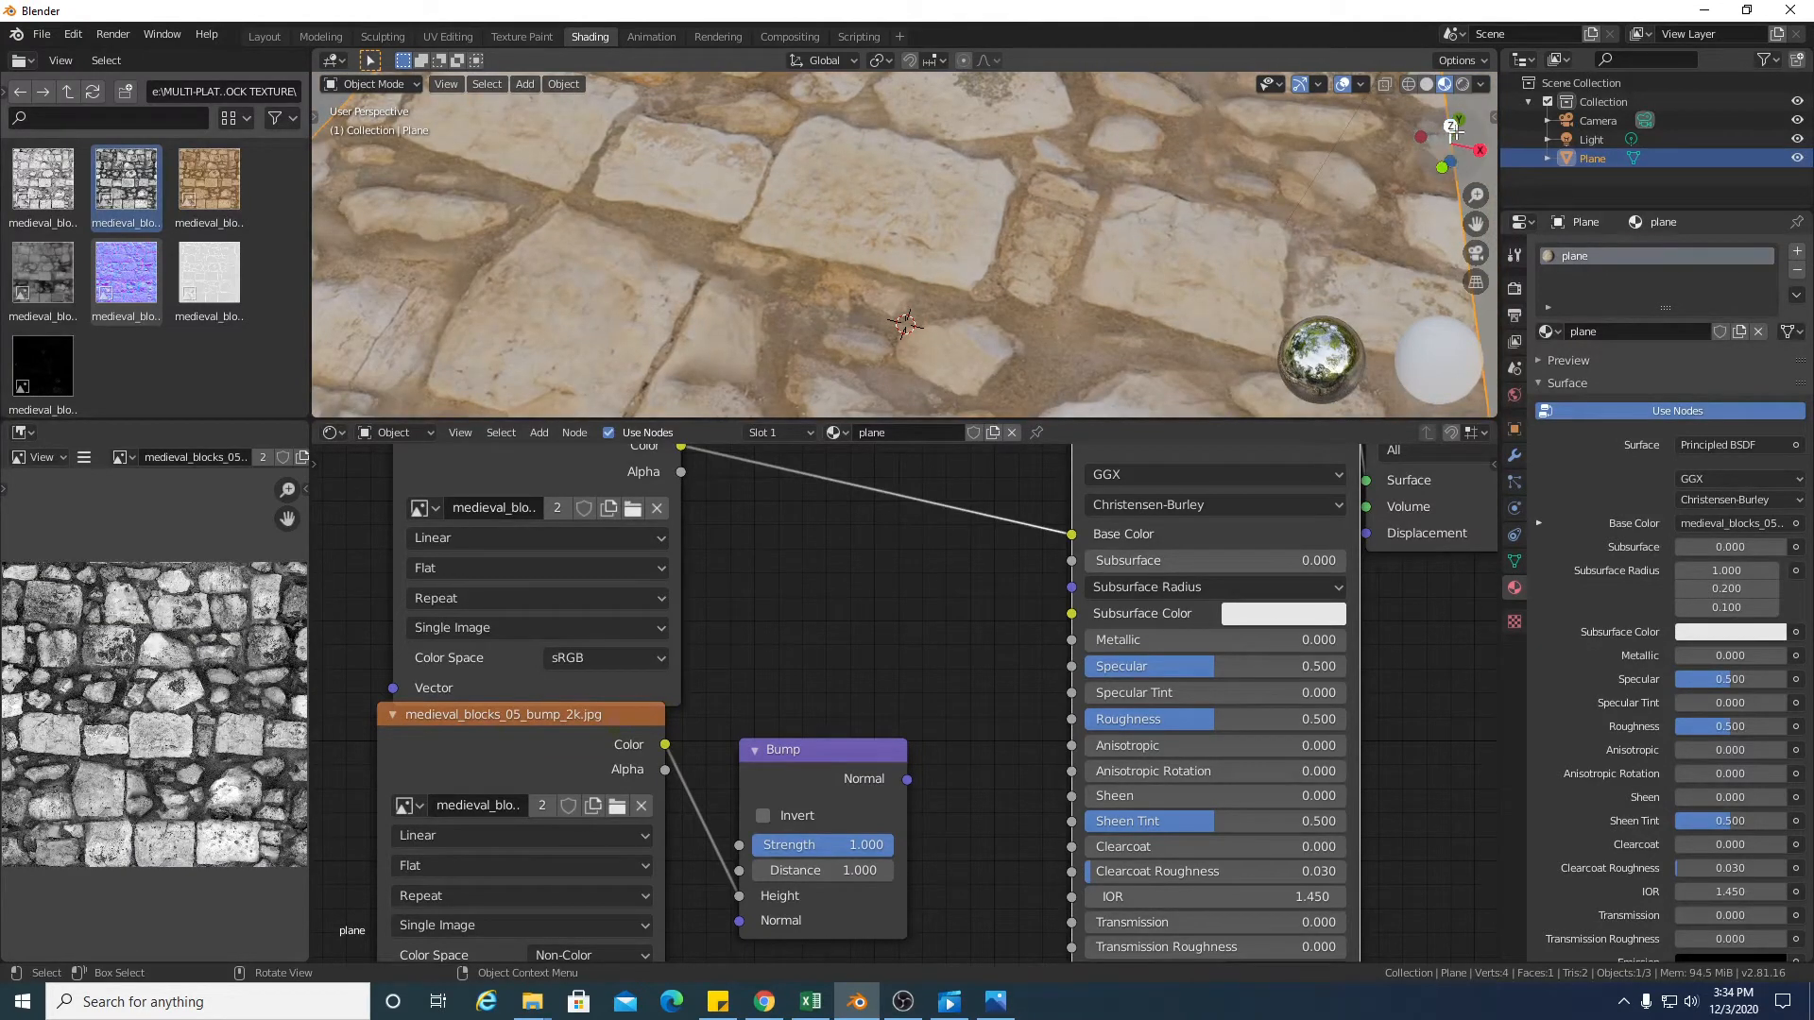
pyautogui.moveTo(1454, 133); pyautogui.dragTo(1279, 159)
pyautogui.scroll(3, 1026, 184)
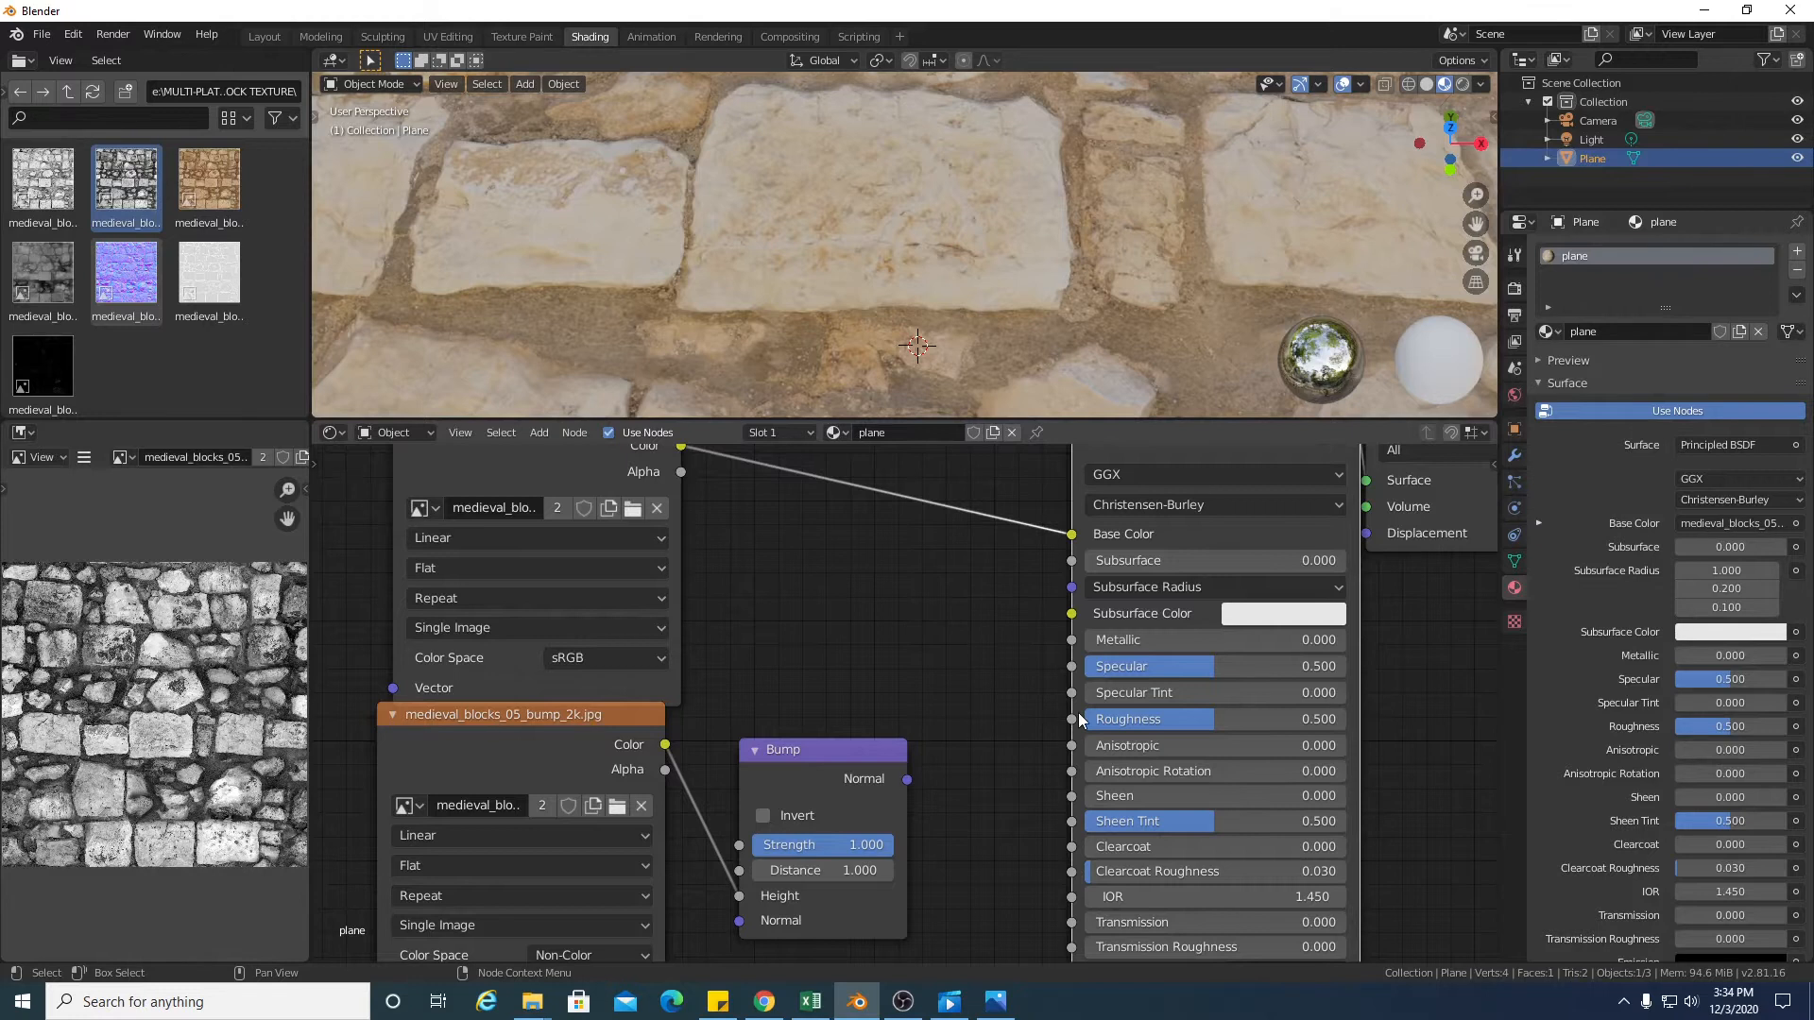
# Connect the Bump node's Normal output to the Principled BSDF's Normal input and inspect the bump effect on the stones up close
pyautogui.scroll(-3, 1079, 712)
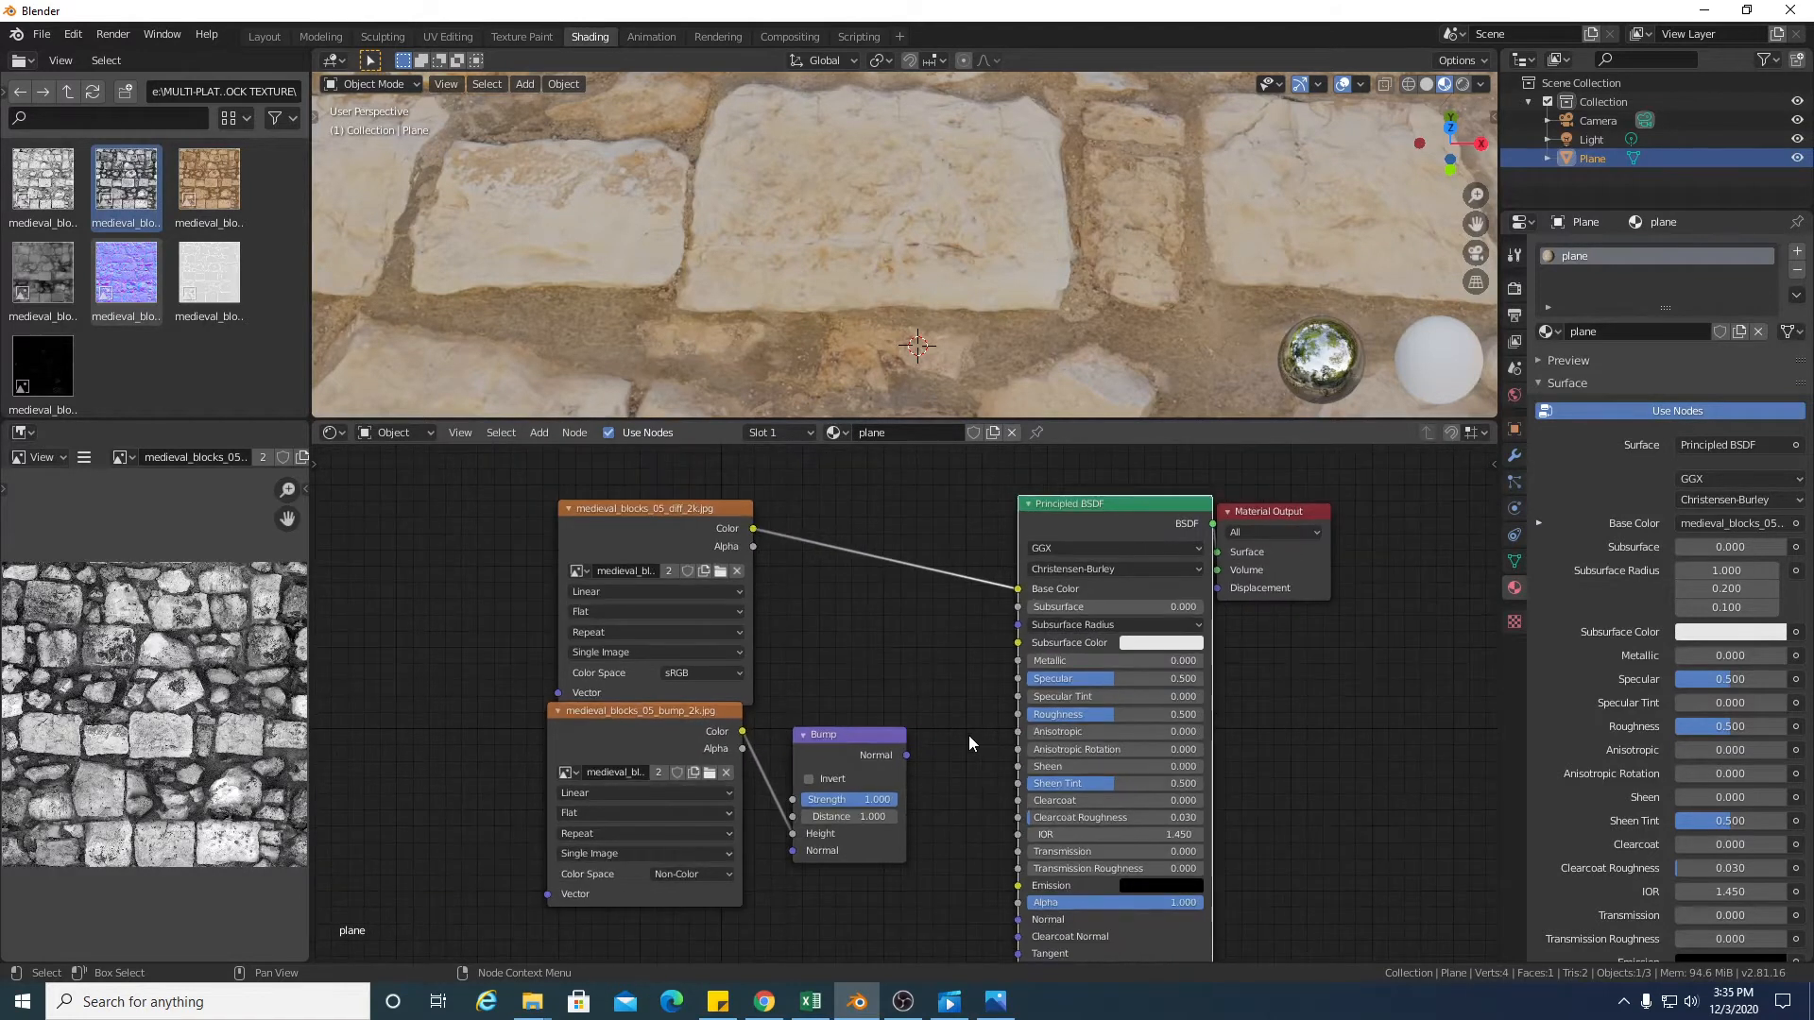
pyautogui.moveTo(907, 755); pyautogui.dragTo(1016, 924)
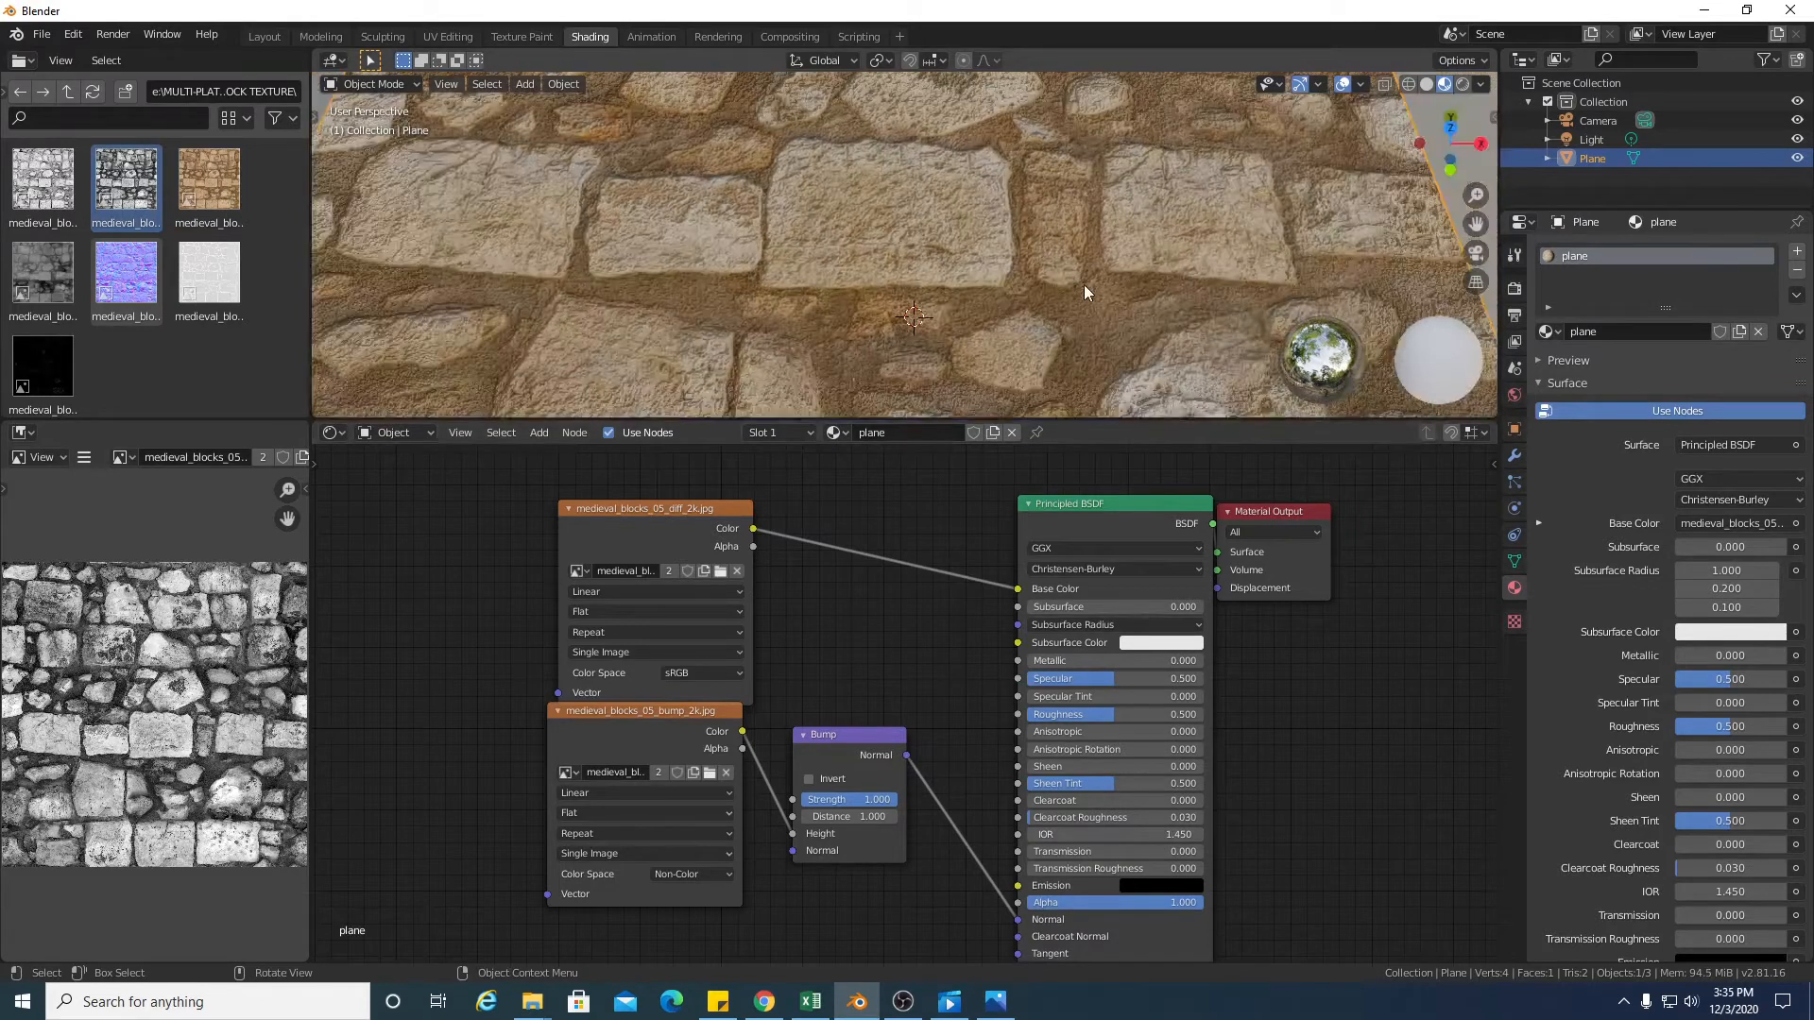
pyautogui.scroll(-2, 1084, 285)
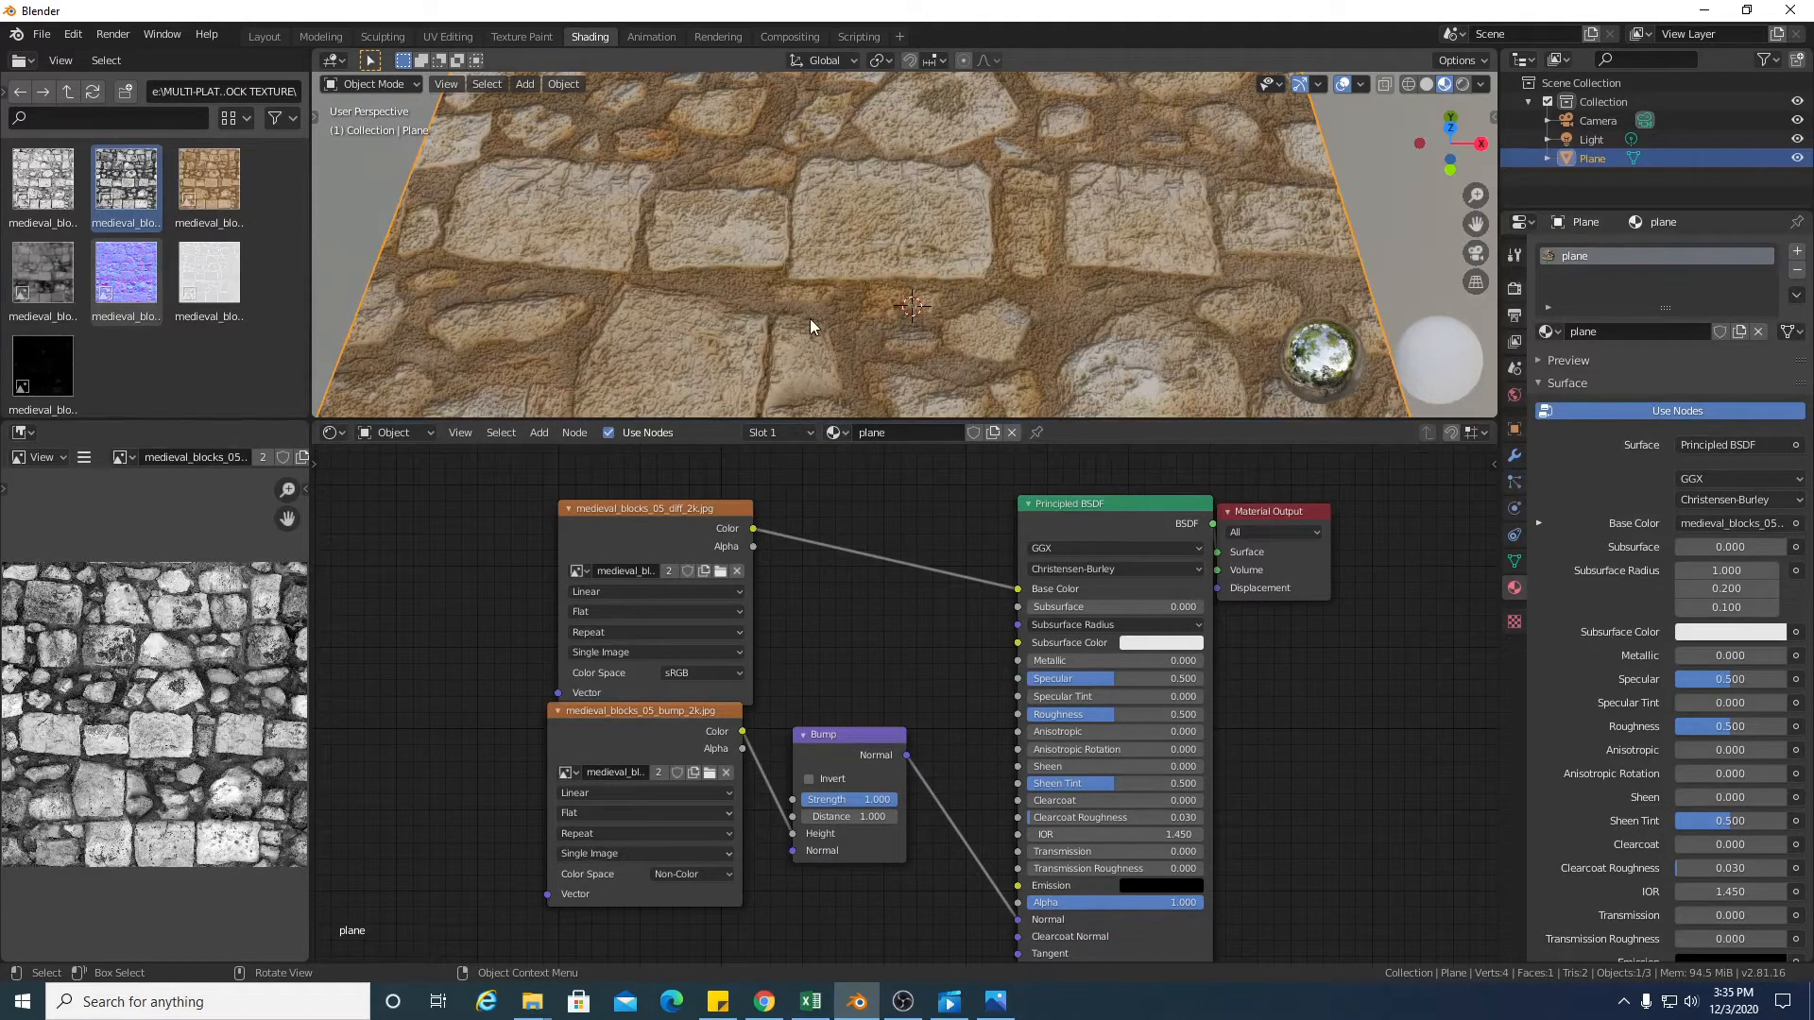
pyautogui.moveTo(1452, 154)
pyautogui.mouseDown()
pyautogui.moveTo(1454, 52)
pyautogui.moveTo(1408, 203)
pyautogui.moveTo(1452, 165)
pyautogui.mouseUp()
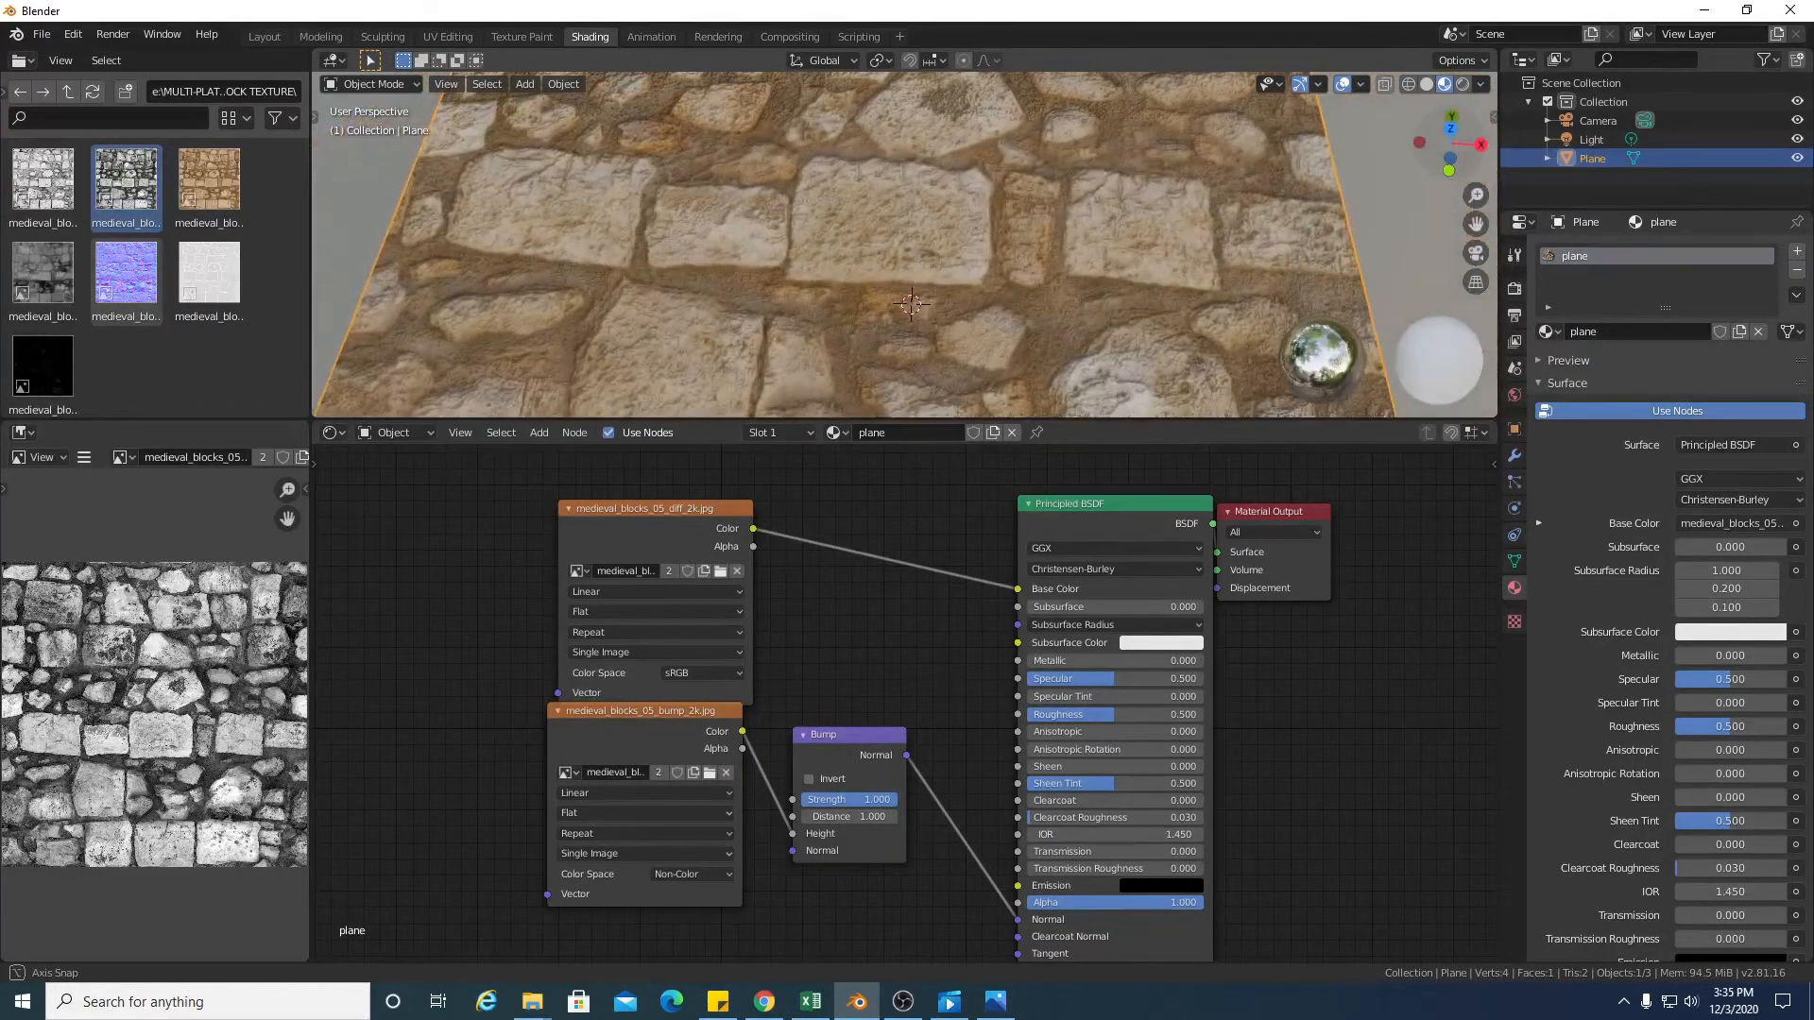
pyautogui.scroll(1, 1028, 240)
pyautogui.scroll(2, 1028, 240)
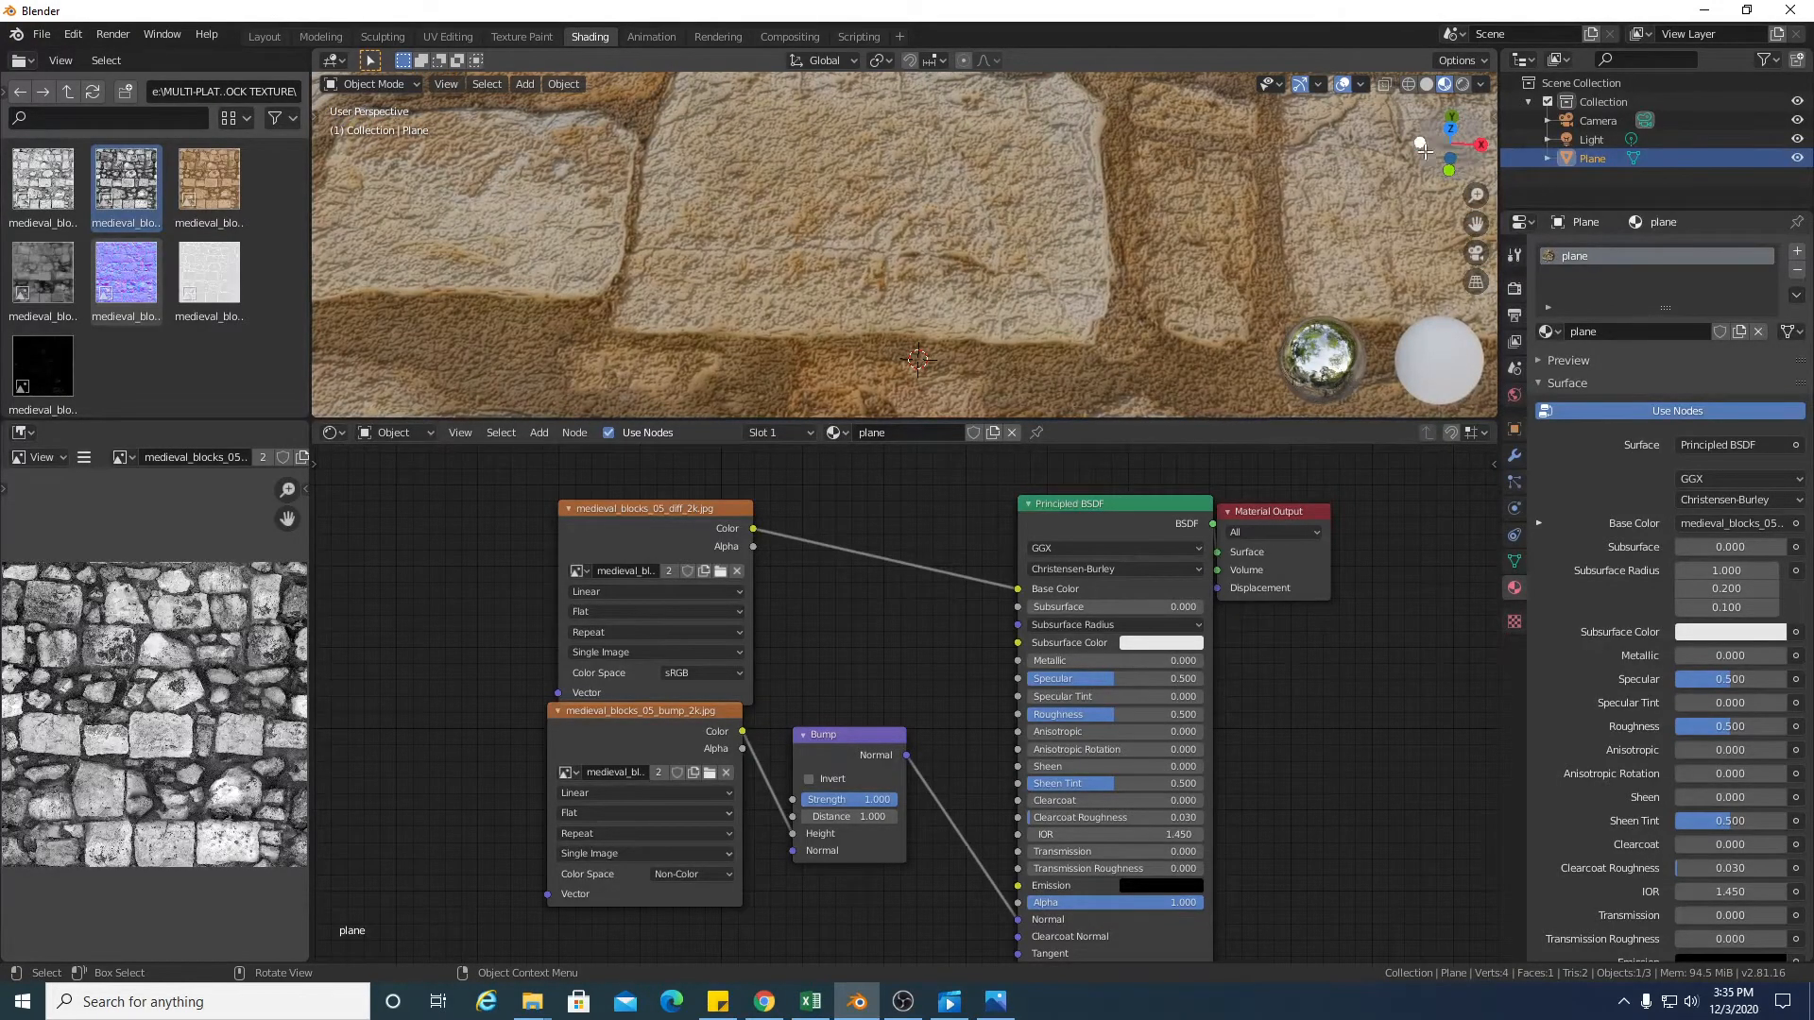
# Enlarge the 3D viewport to examine the bumped plane from another angle and nudge the diffuse texture node slightly upward
pyautogui.moveTo(1077, 422); pyautogui.dragTo(1096, 481)
pyautogui.moveTo(1068, 321); pyautogui.dragTo(1076, 285, button='middle')
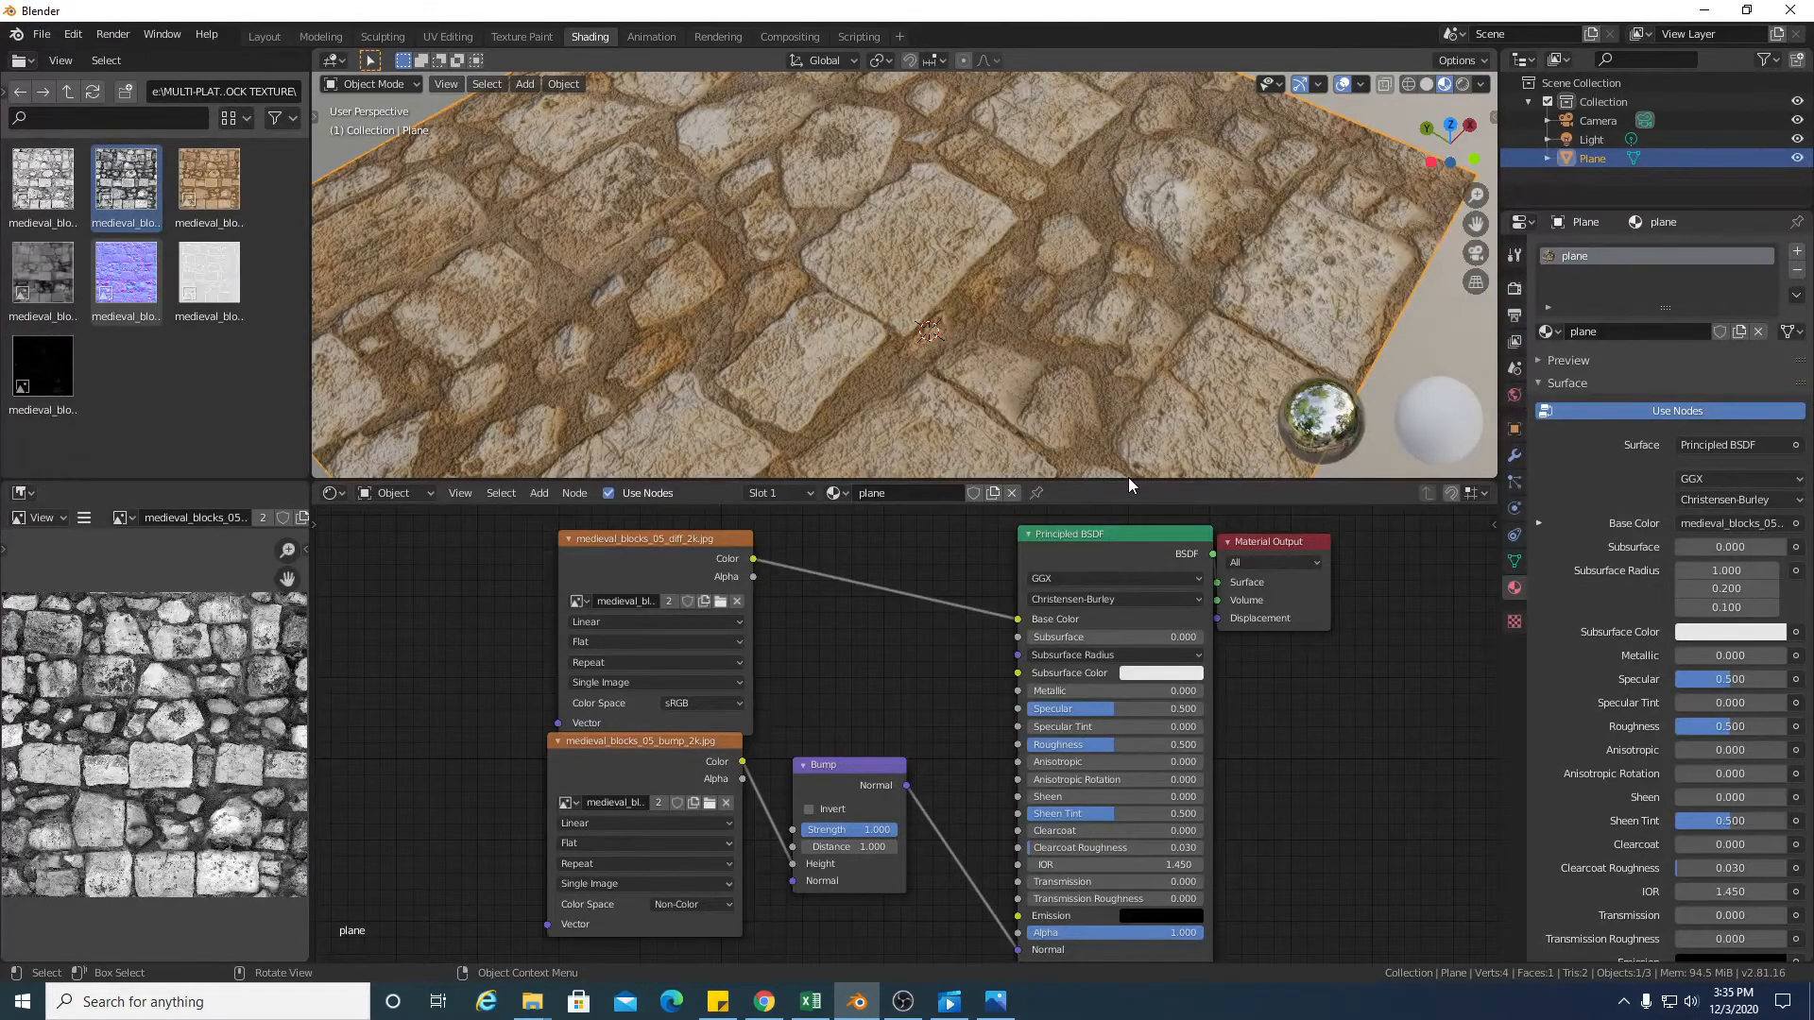
pyautogui.moveTo(1128, 480); pyautogui.dragTo(1129, 521)
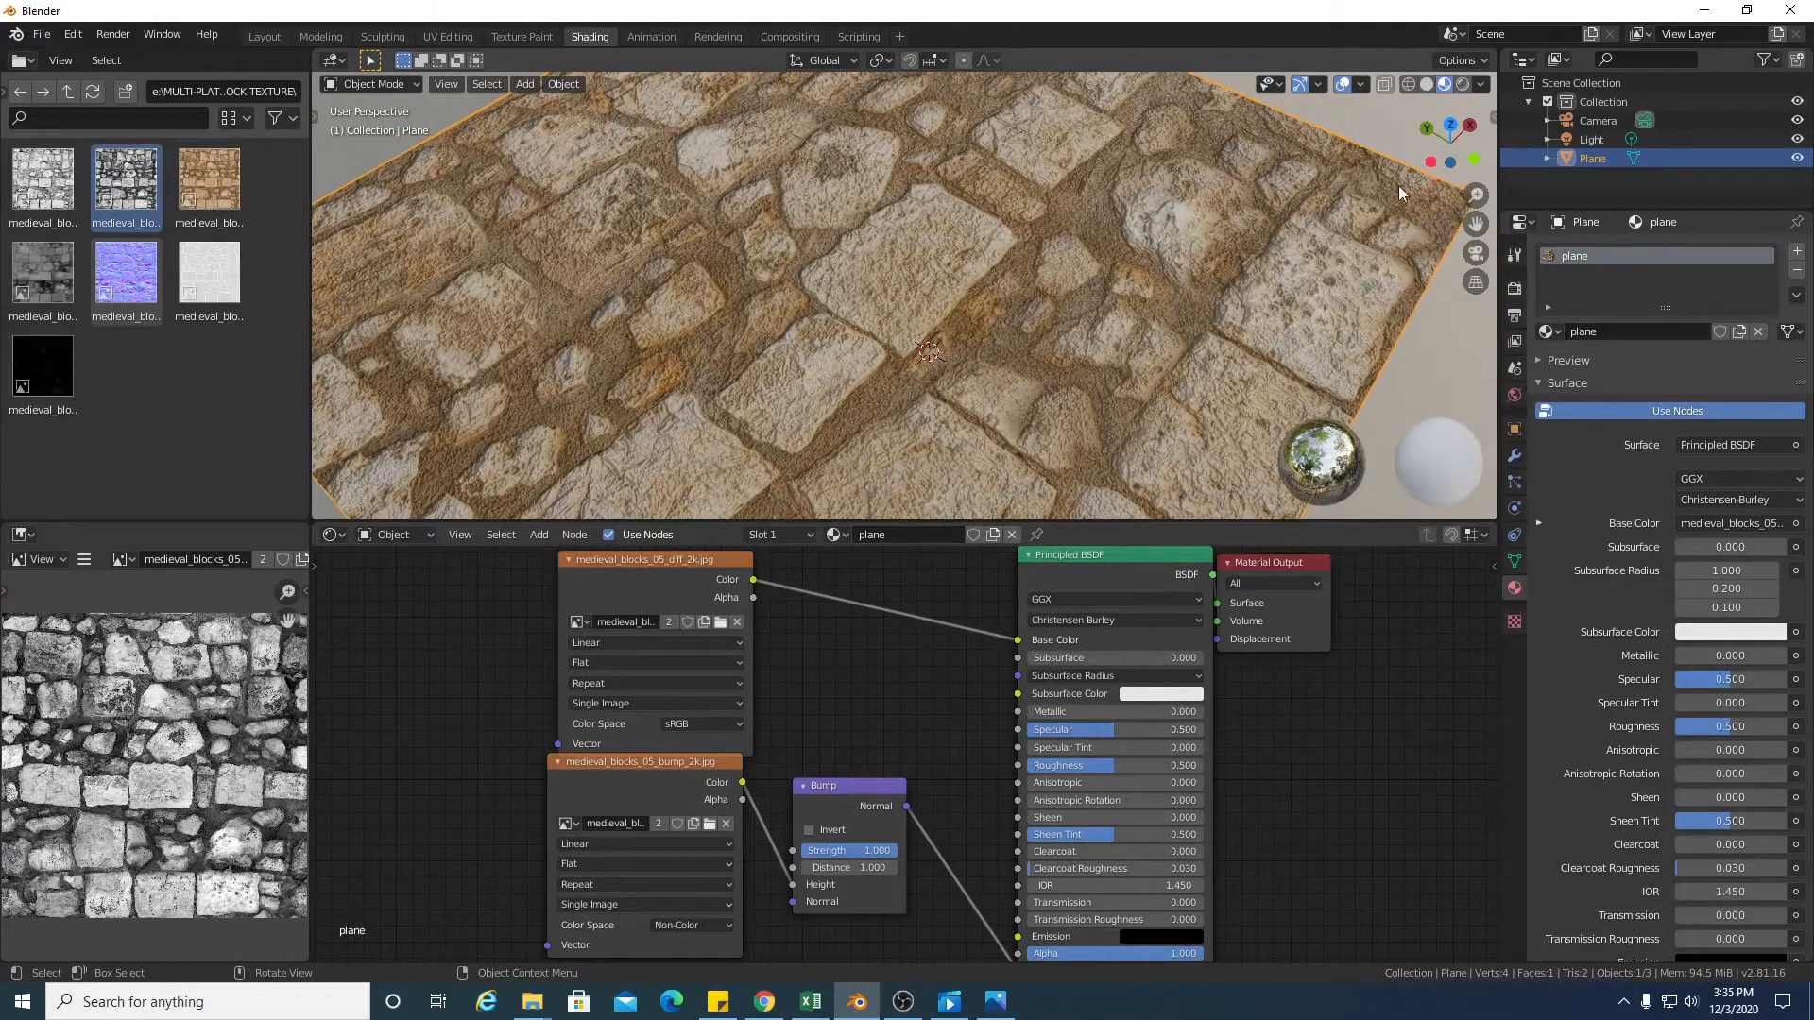
pyautogui.scroll(-4, 1159, 293)
pyautogui.scroll(4, 1158, 293)
pyautogui.scroll(2, 1158, 293)
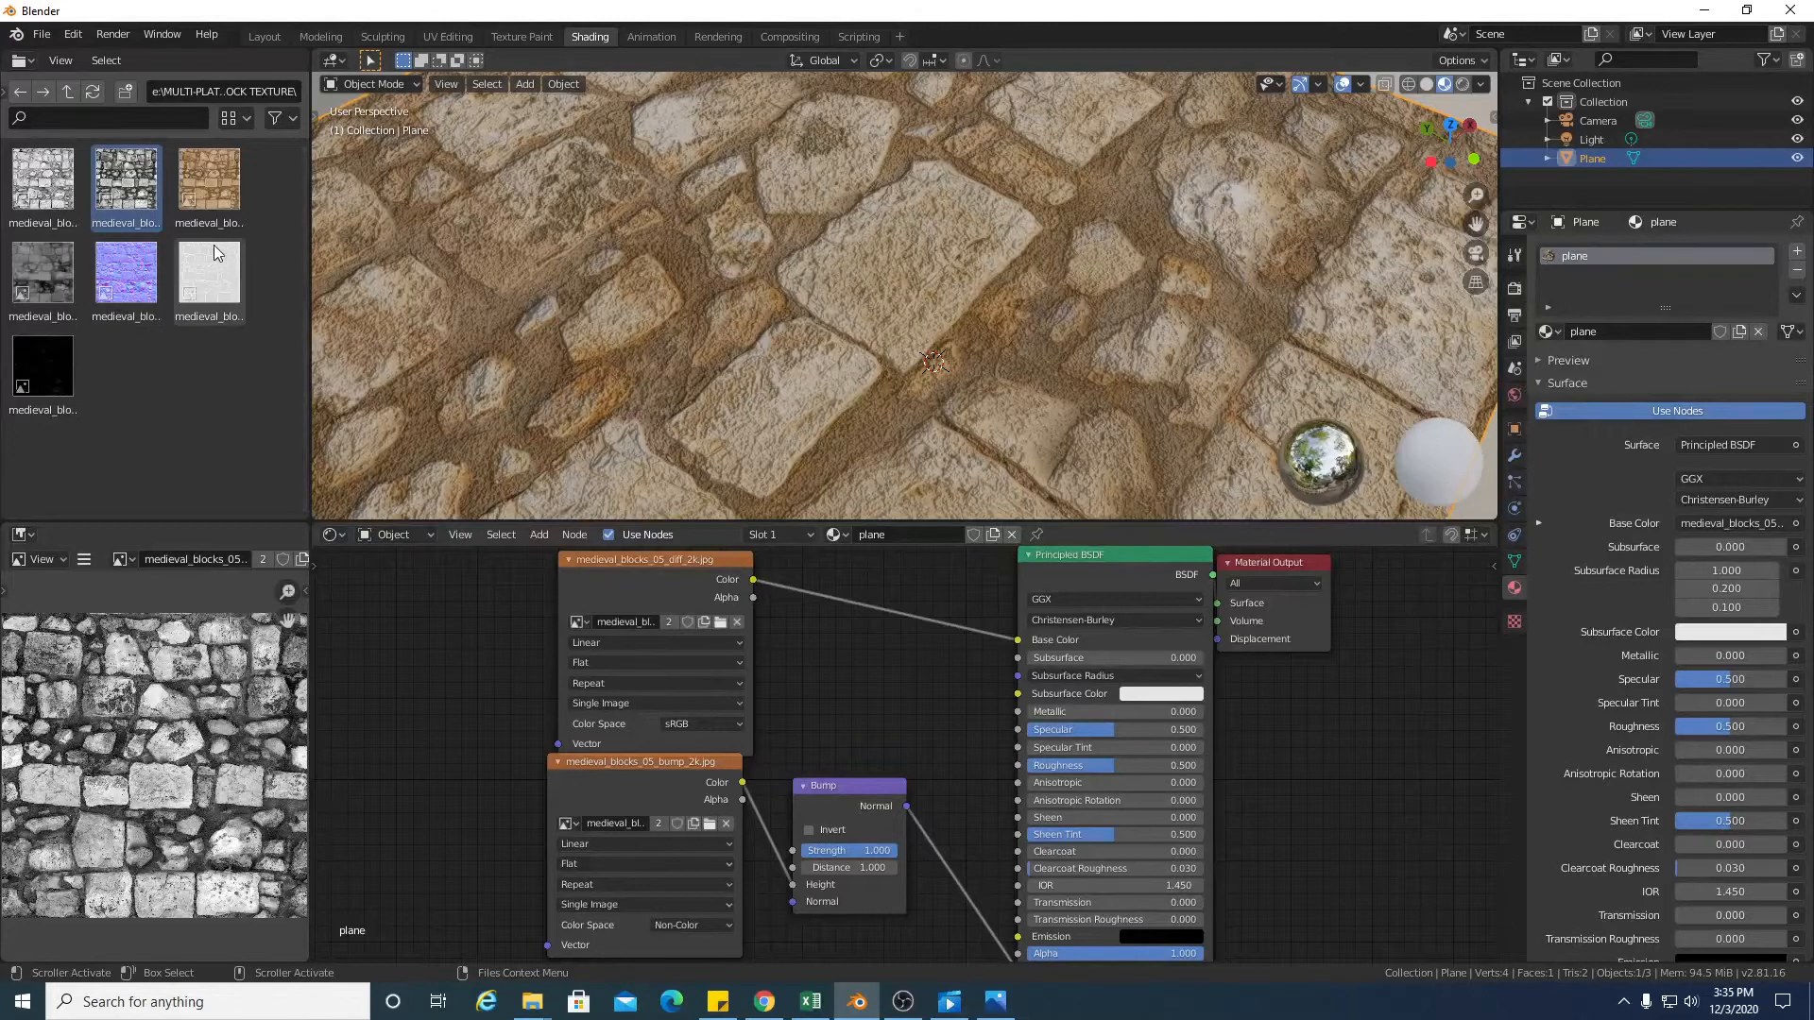
pyautogui.moveTo(626, 554)
pyautogui.mouseDown()
pyautogui.moveTo(598, 548)
pyautogui.moveTo(636, 551)
pyautogui.mouseUp()
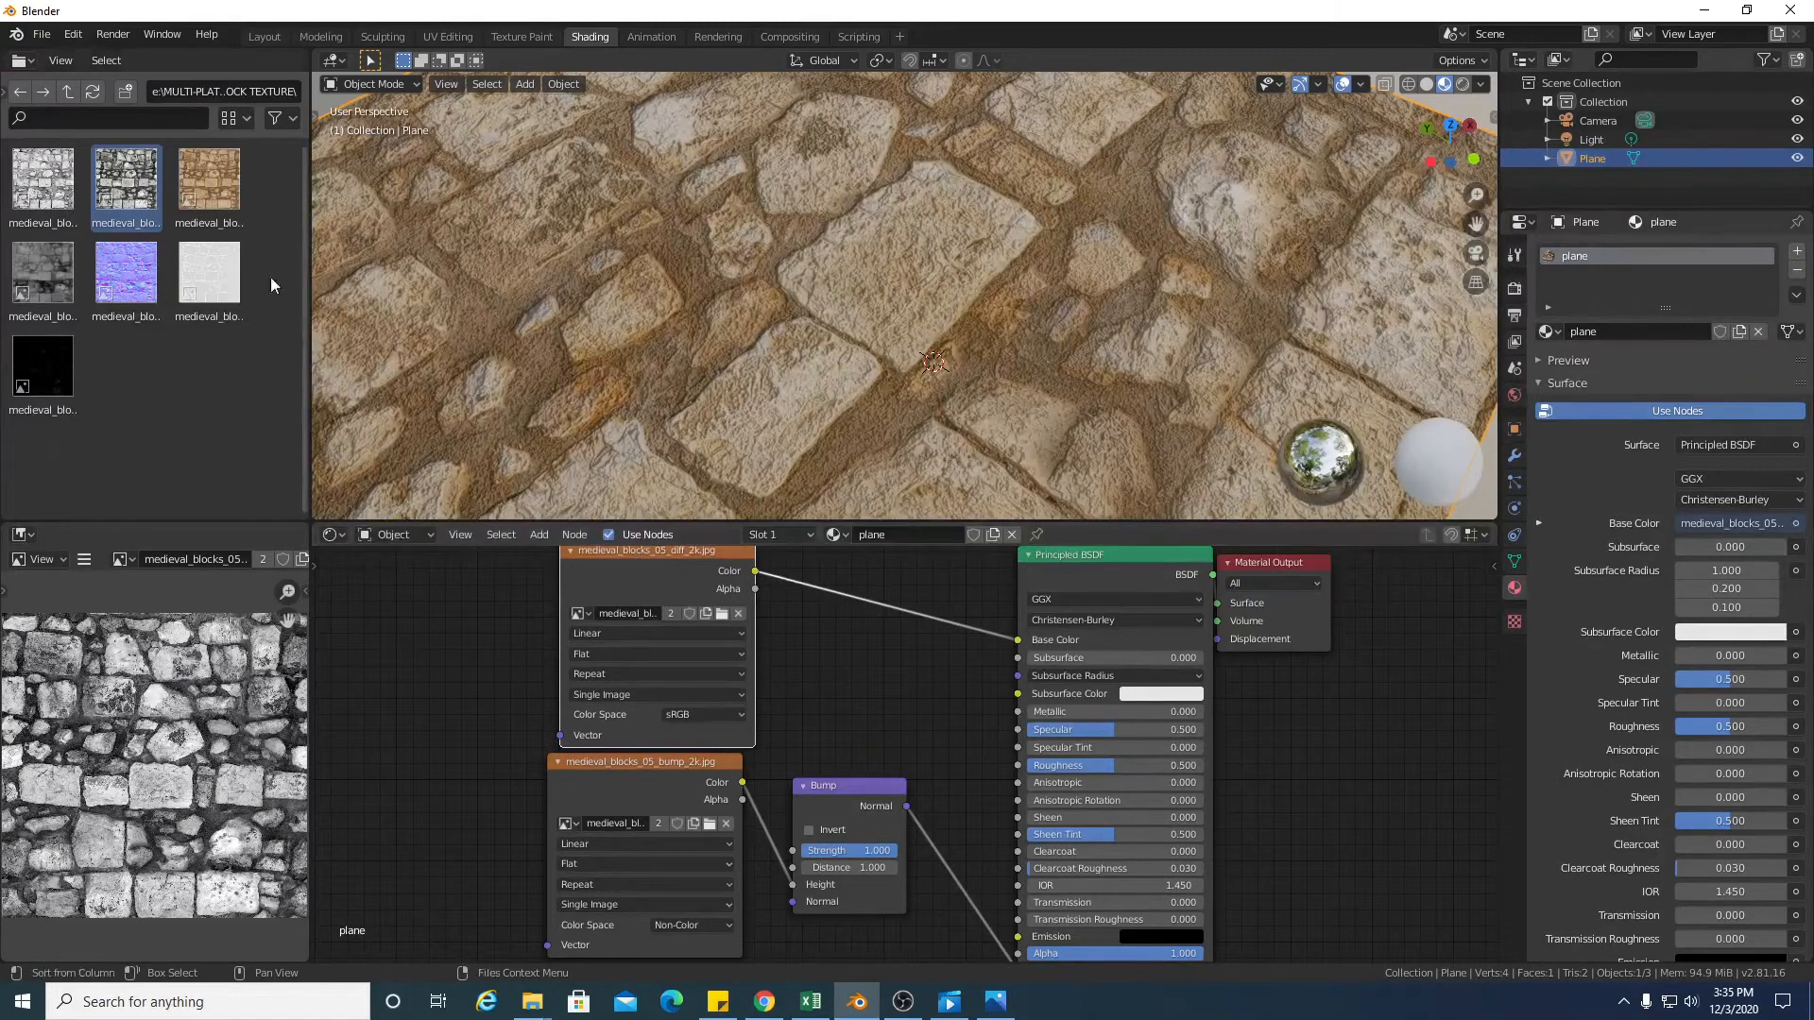
# Preview the normal map image in the image editor and shift the texture, Bump and Principled BSDF nodes upward to free space
pyautogui.click(127, 284)
pyautogui.moveTo(140, 274); pyautogui.dragTo(111, 695)
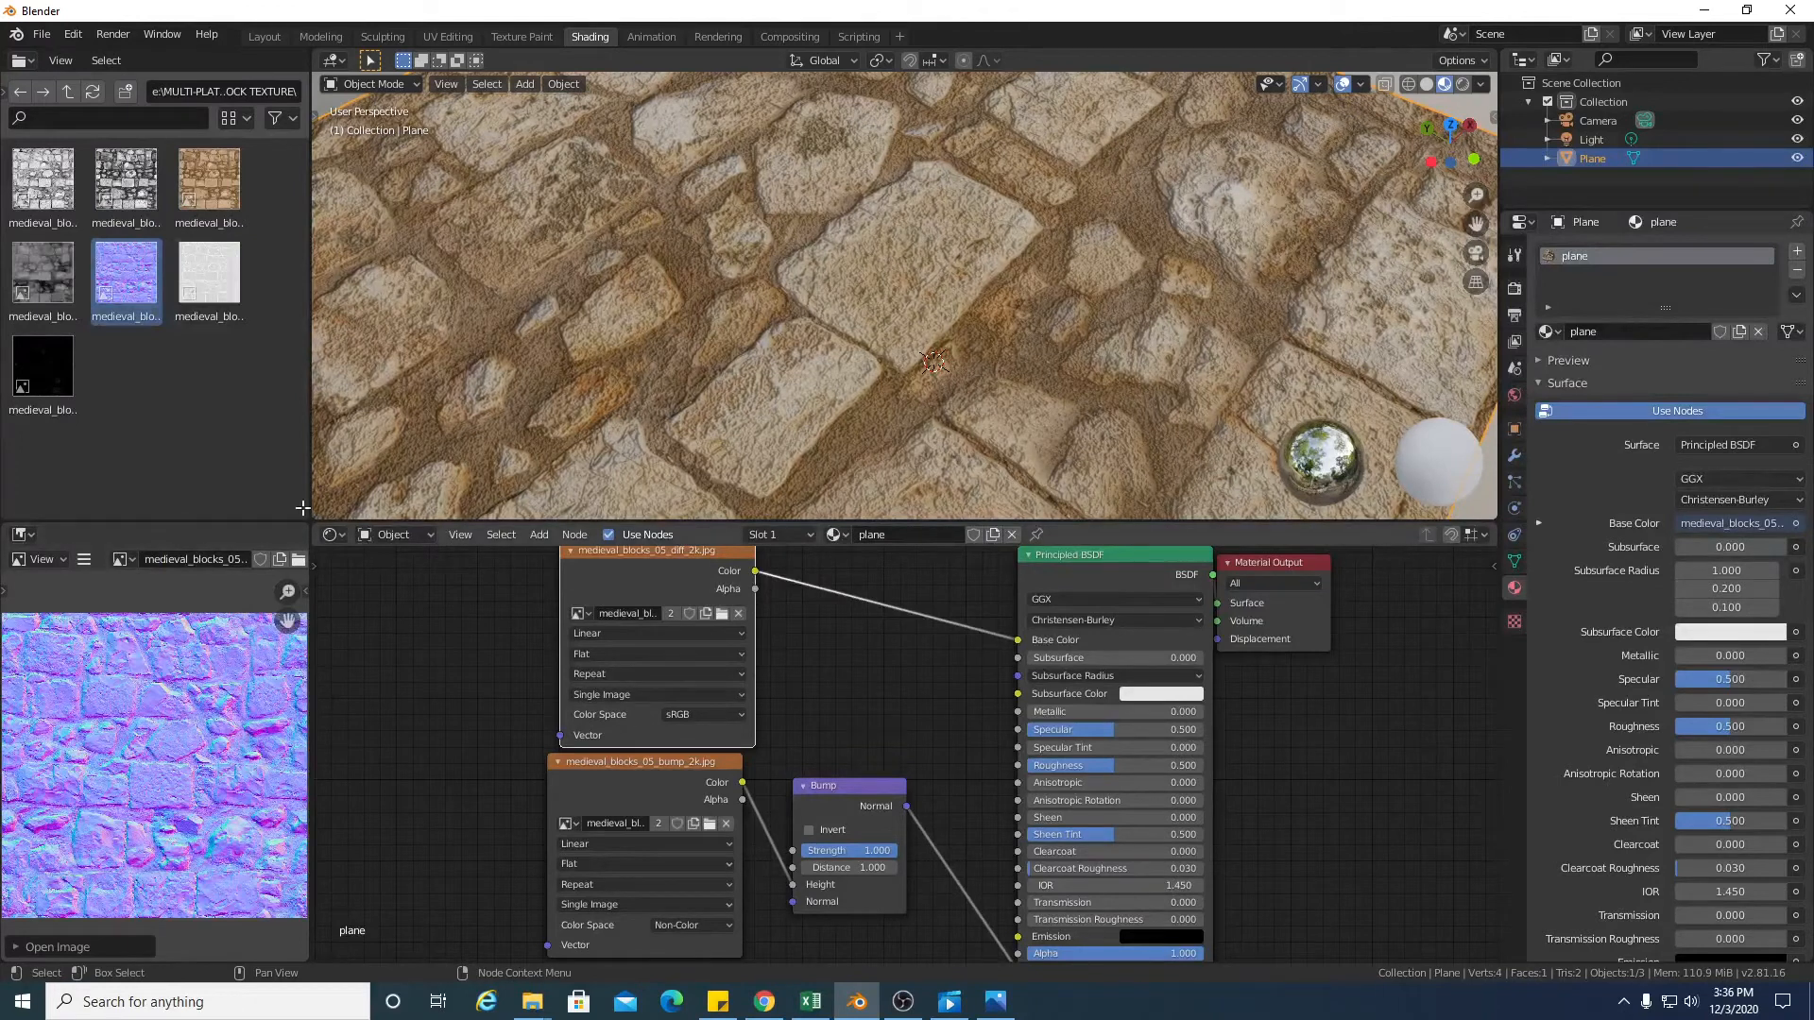
pyautogui.moveTo(654, 552); pyautogui.dragTo(568, 906)
pyautogui.moveTo(654, 767); pyautogui.dragTo(541, 707)
pyautogui.moveTo(839, 796); pyautogui.dragTo(833, 702)
pyautogui.moveTo(1129, 565); pyautogui.dragTo(1128, 445)
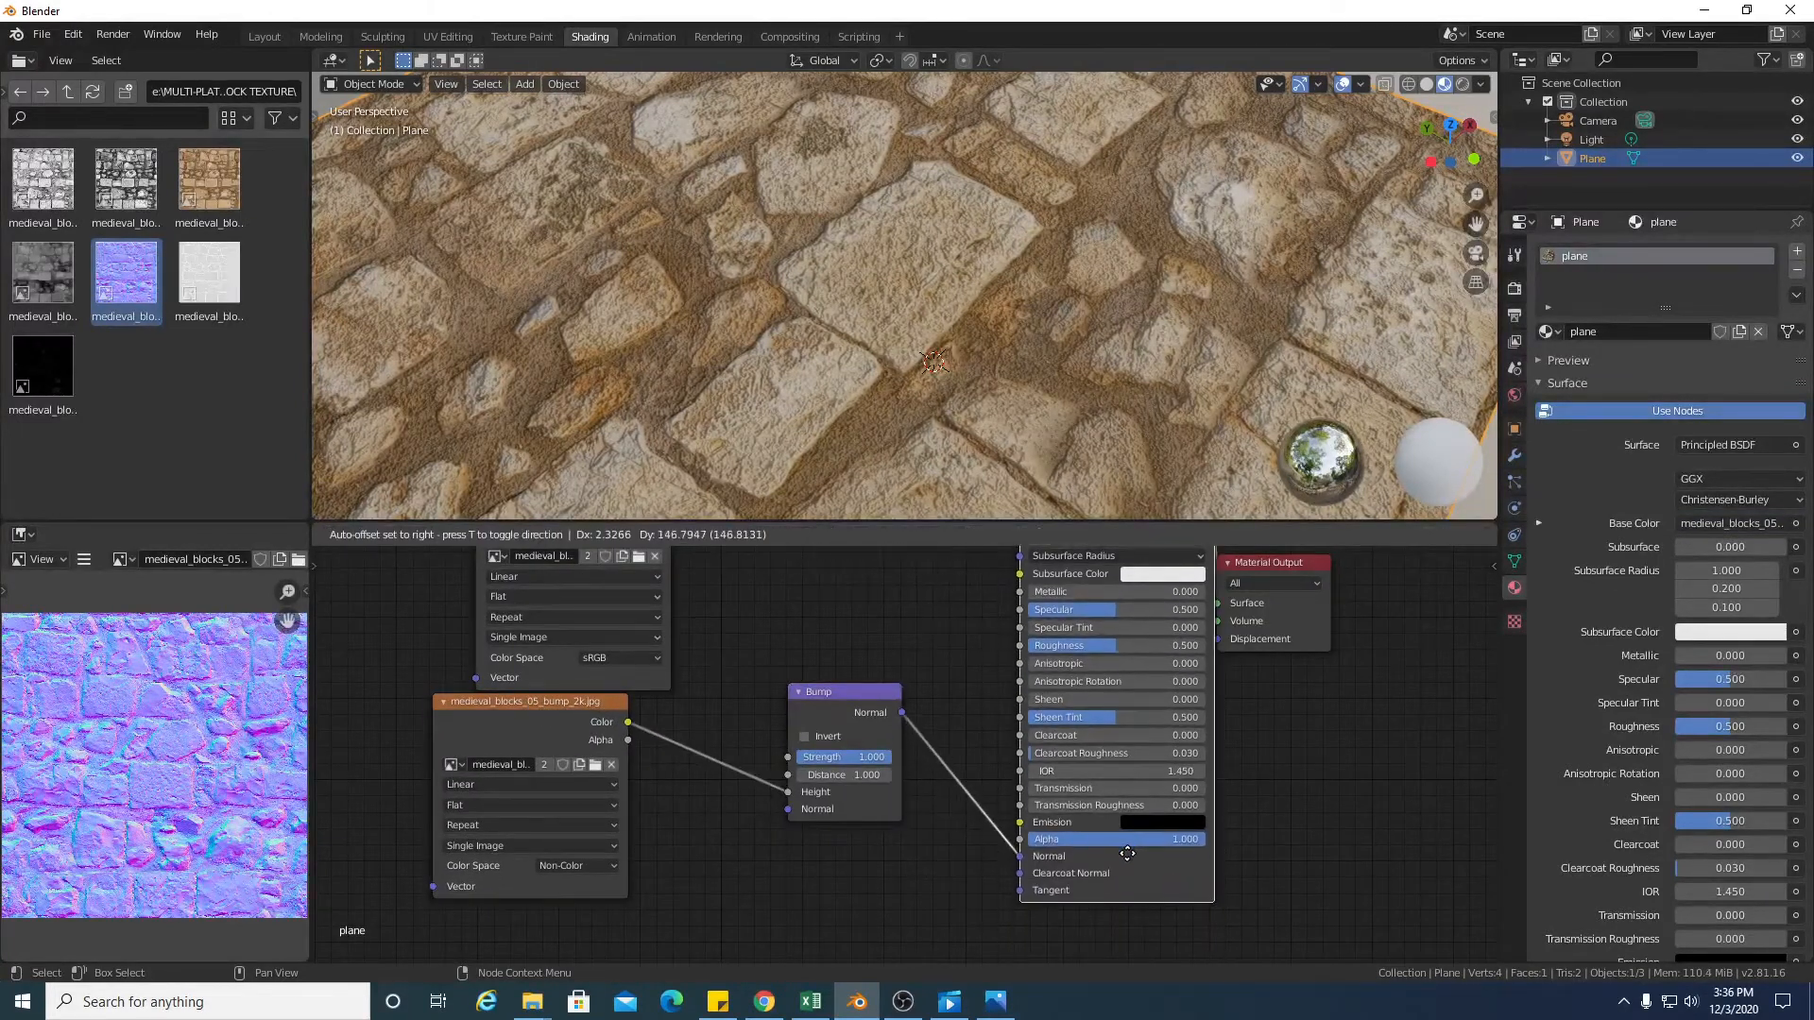
# Add the medieval_blocks_05_nor_2k.jpg texture to the node tree below the bump texture and enlarge the node editor
pyautogui.moveTo(140, 507); pyautogui.dragTo(240, 320)
pyautogui.moveTo(125, 277); pyautogui.dragTo(709, 867)
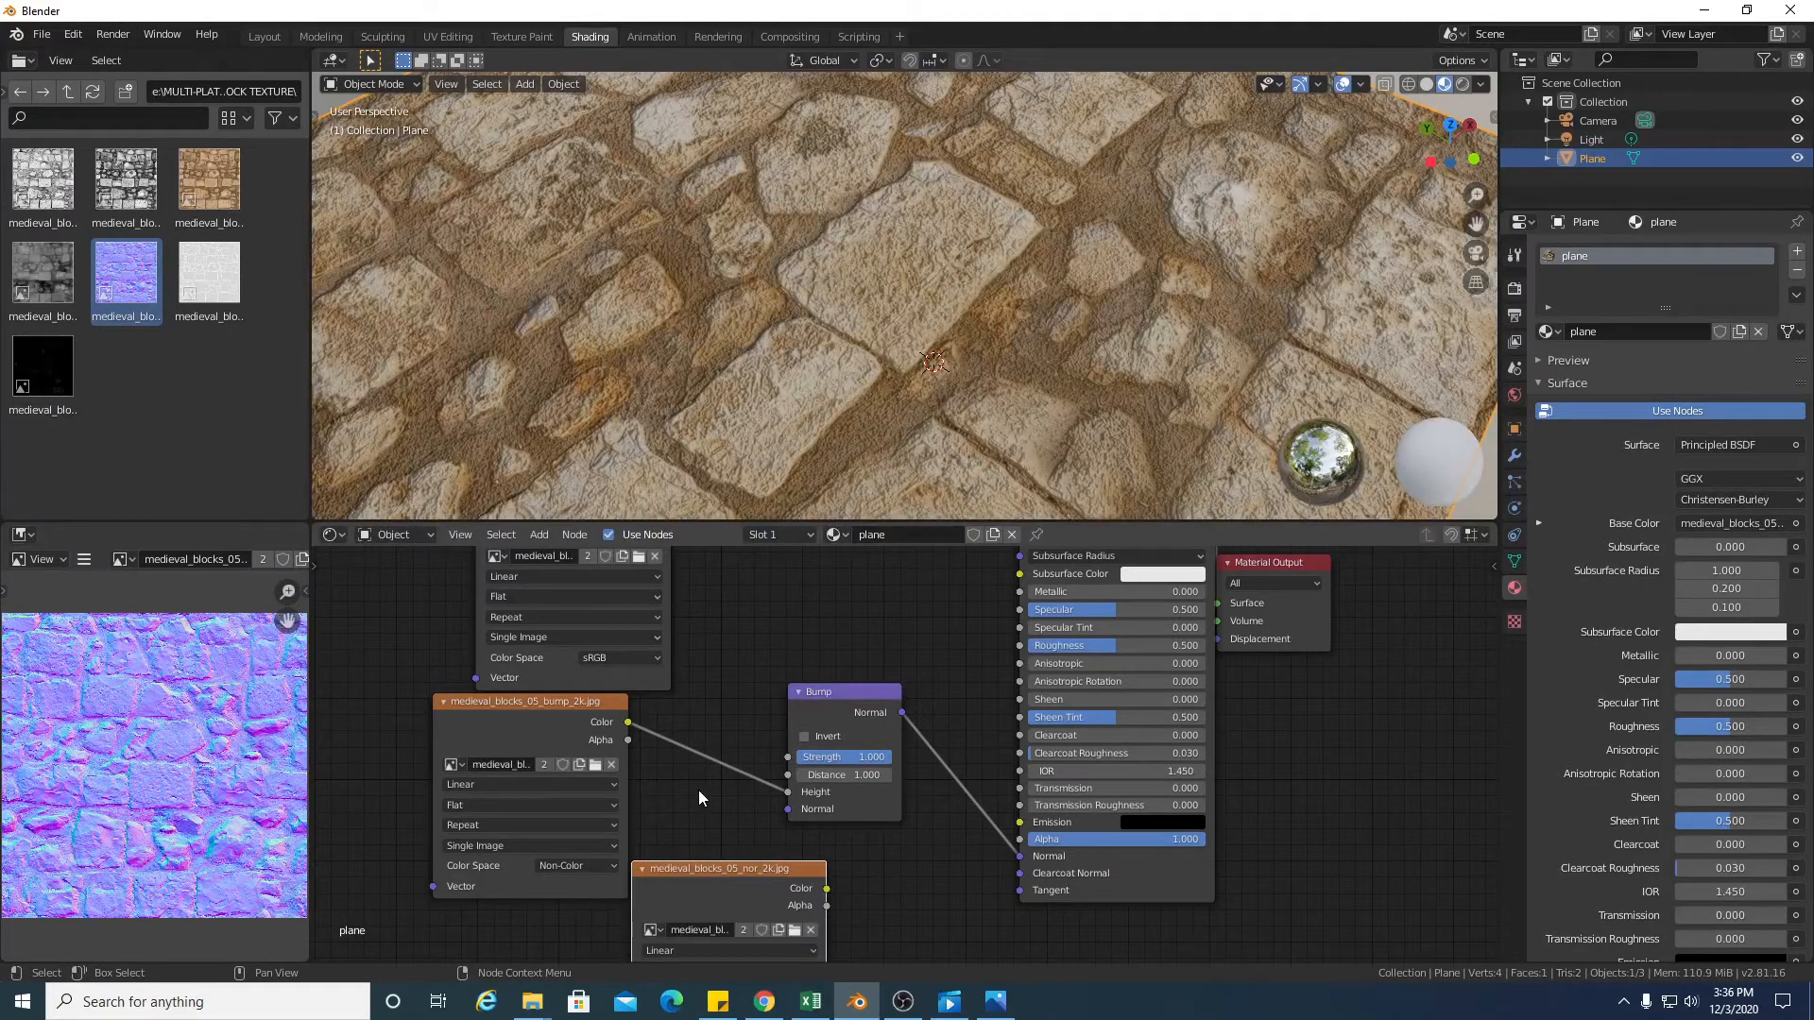
pyautogui.scroll(-2, 700, 790)
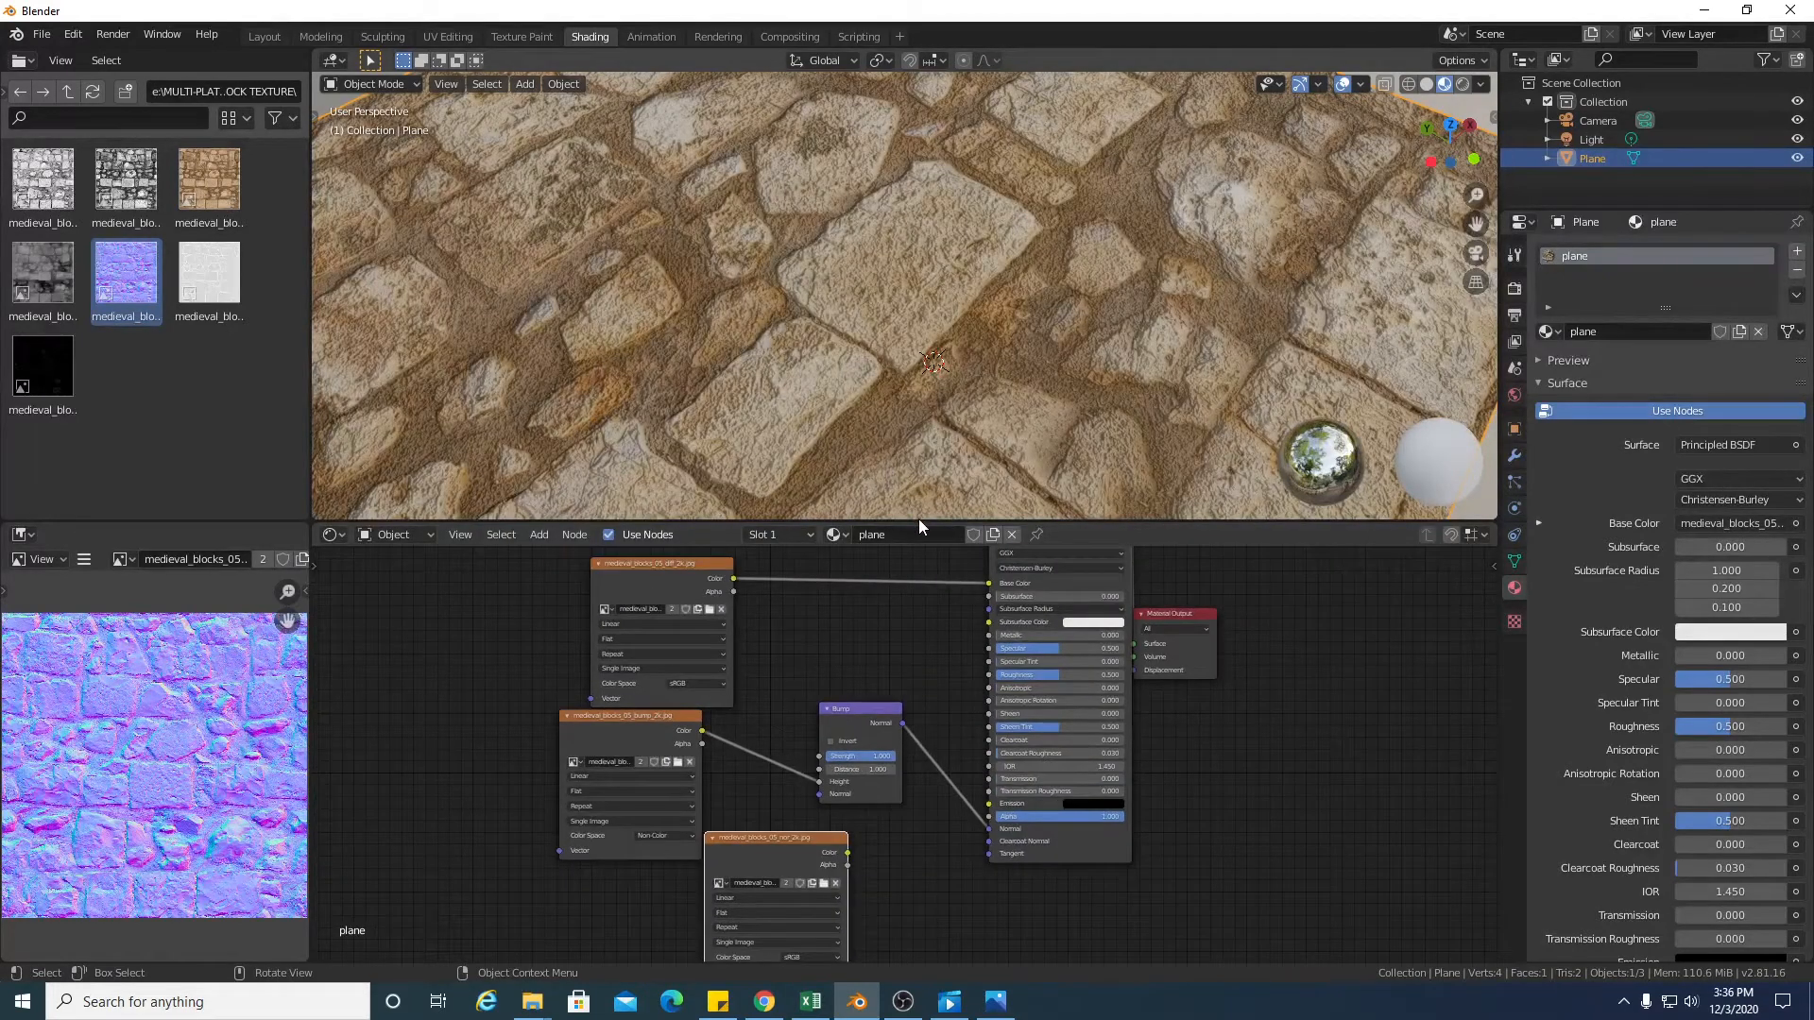
pyautogui.moveTo(920, 523); pyautogui.dragTo(921, 374)
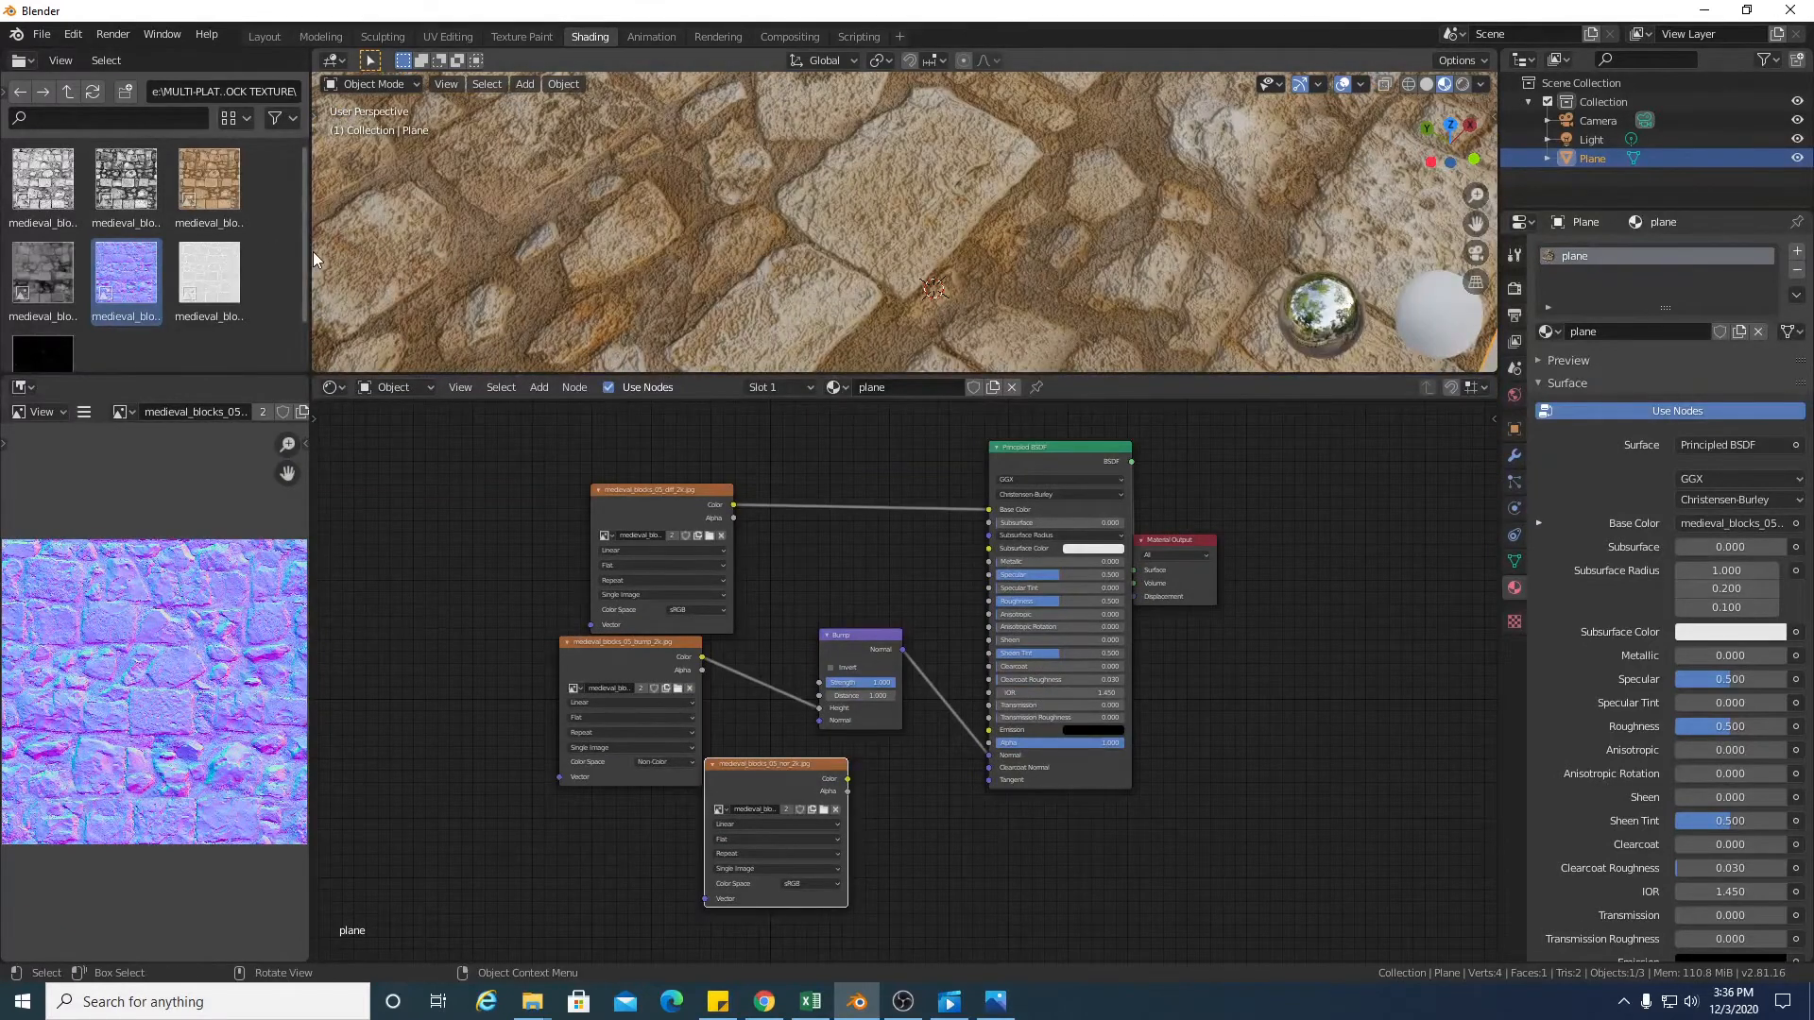
pyautogui.moveTo(310, 251); pyautogui.dragTo(160, 248)
pyautogui.scroll(2, 548, 642)
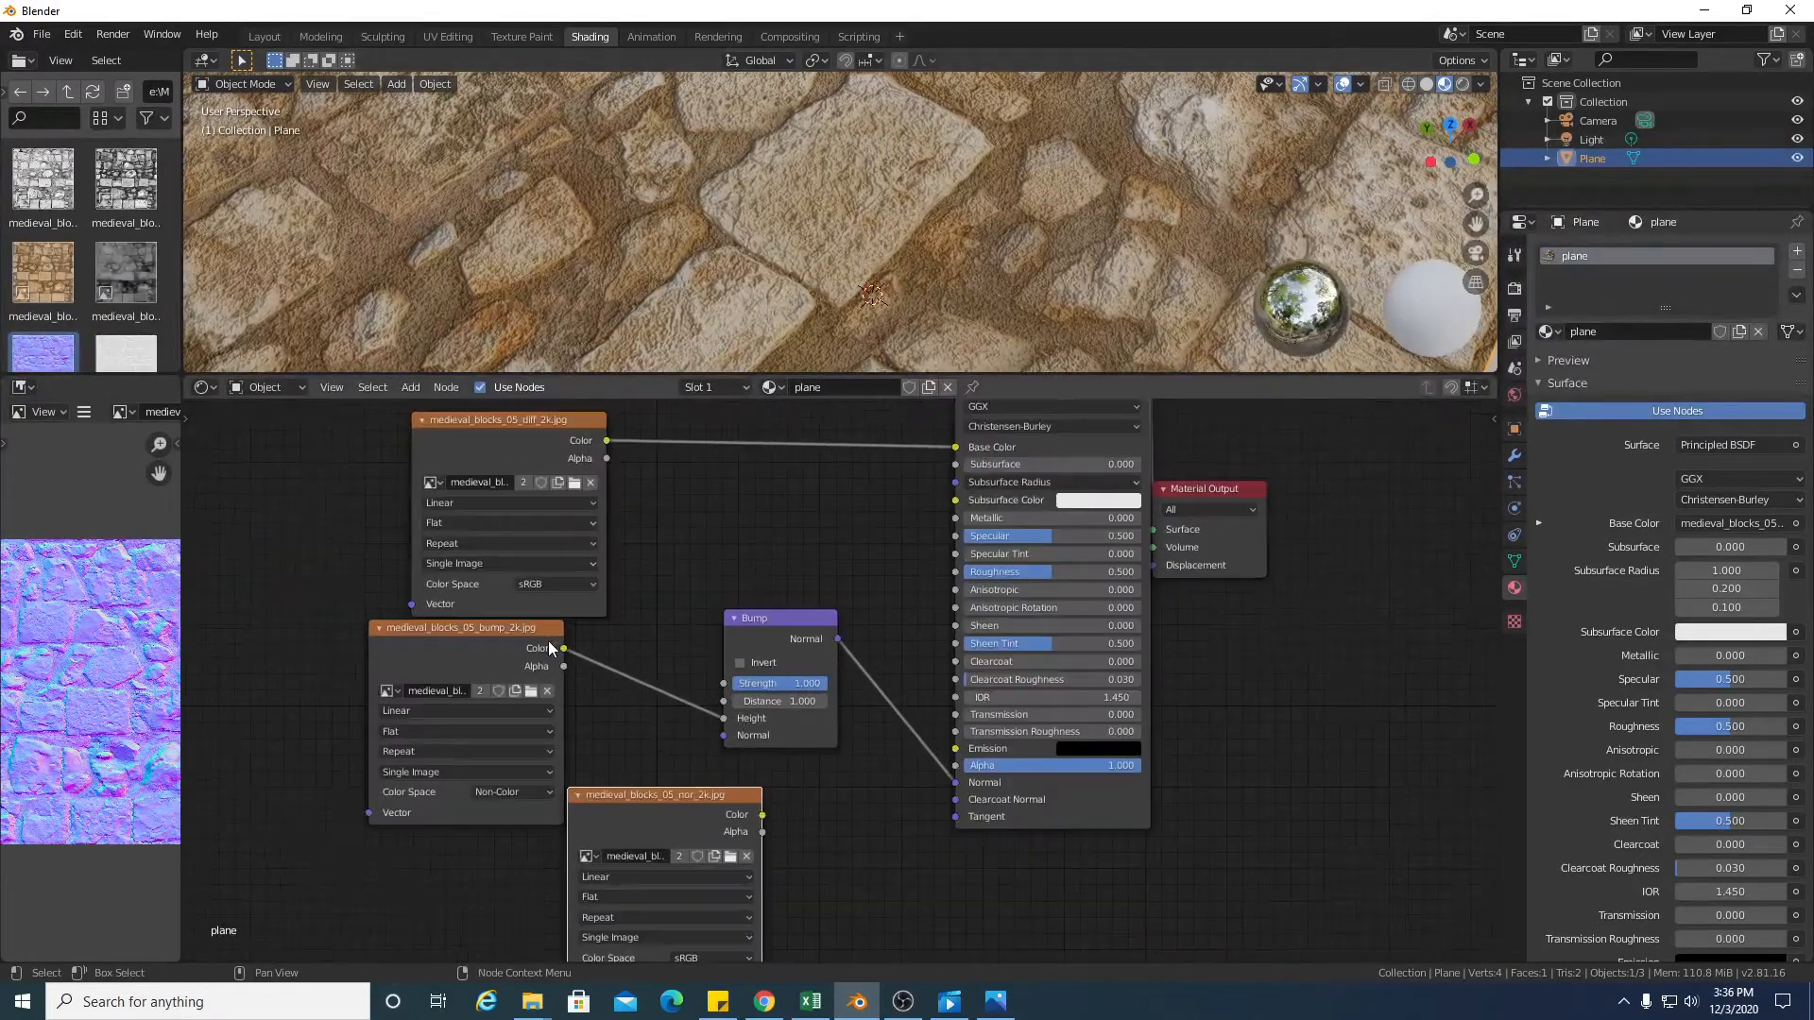
pyautogui.scroll(1, 650, 799)
pyautogui.moveTo(640, 823); pyautogui.dragTo(708, 710)
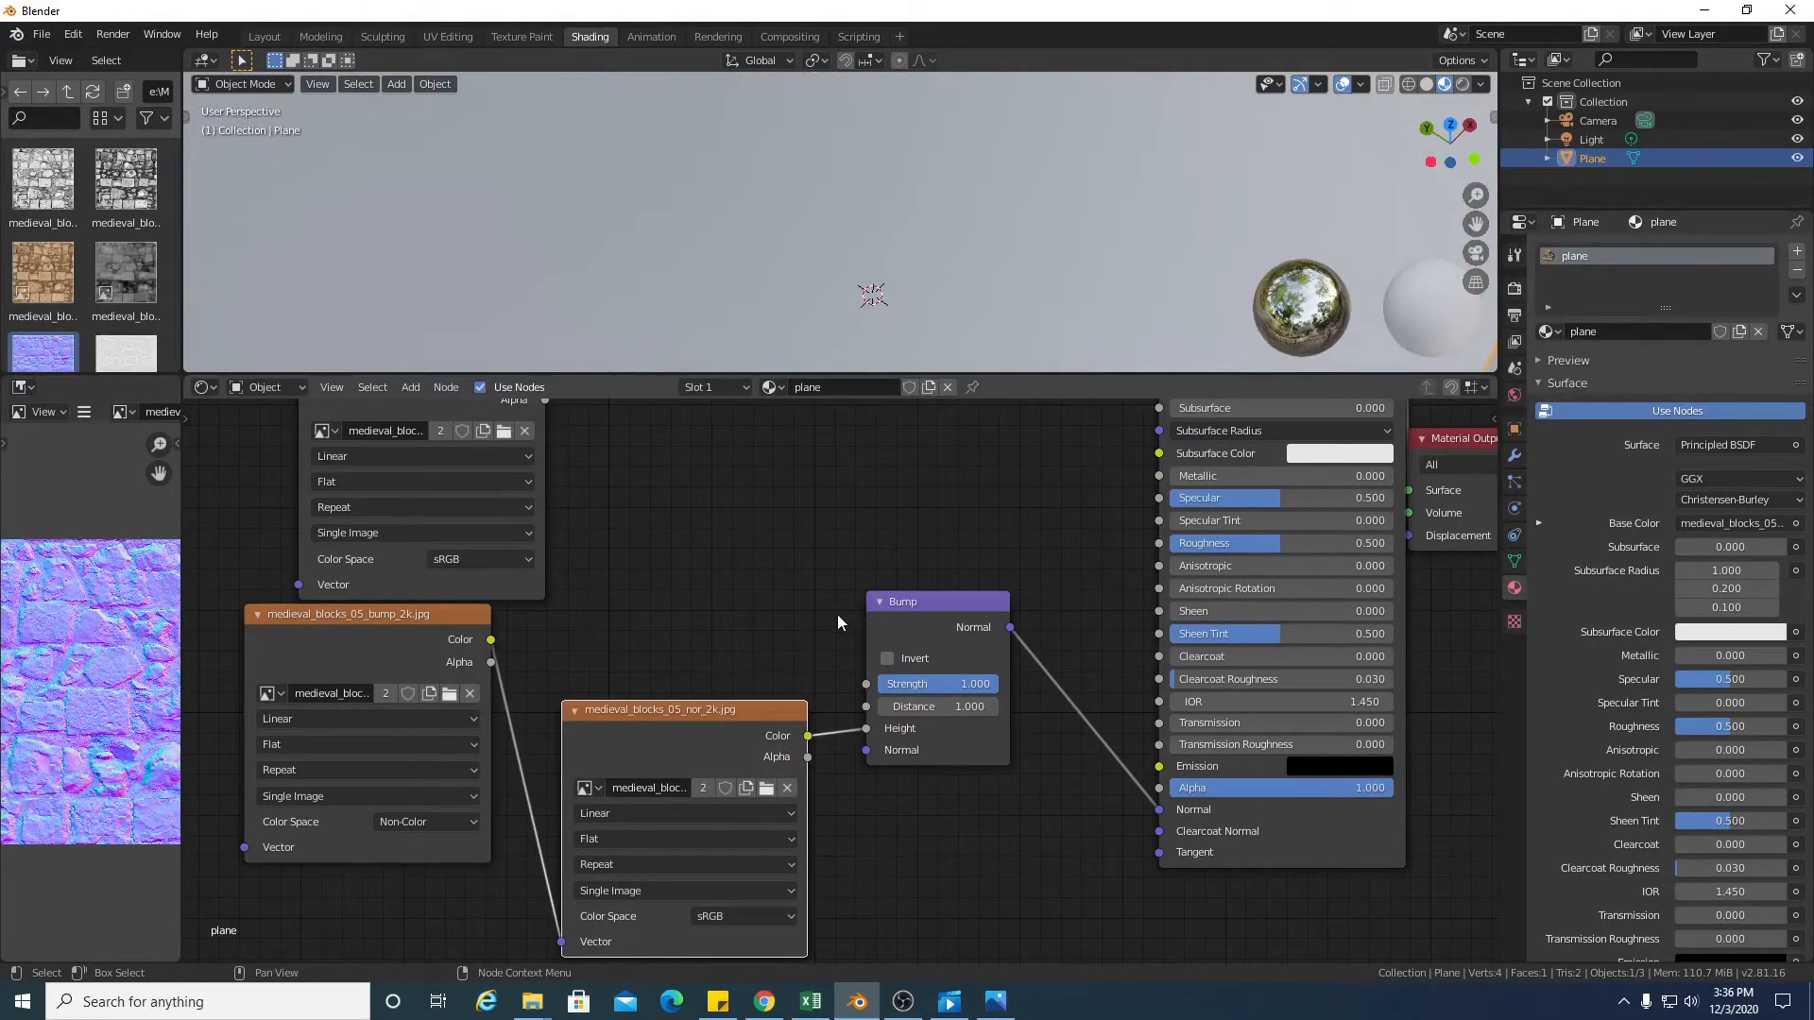
pyautogui.hotkey('ctrl', 'z')
# Rearrange the Bump, Principled BSDF and normal texture nodes, and set the normal texture's color space to Non-Color
pyautogui.moveTo(762, 598); pyautogui.dragTo(785, 508)
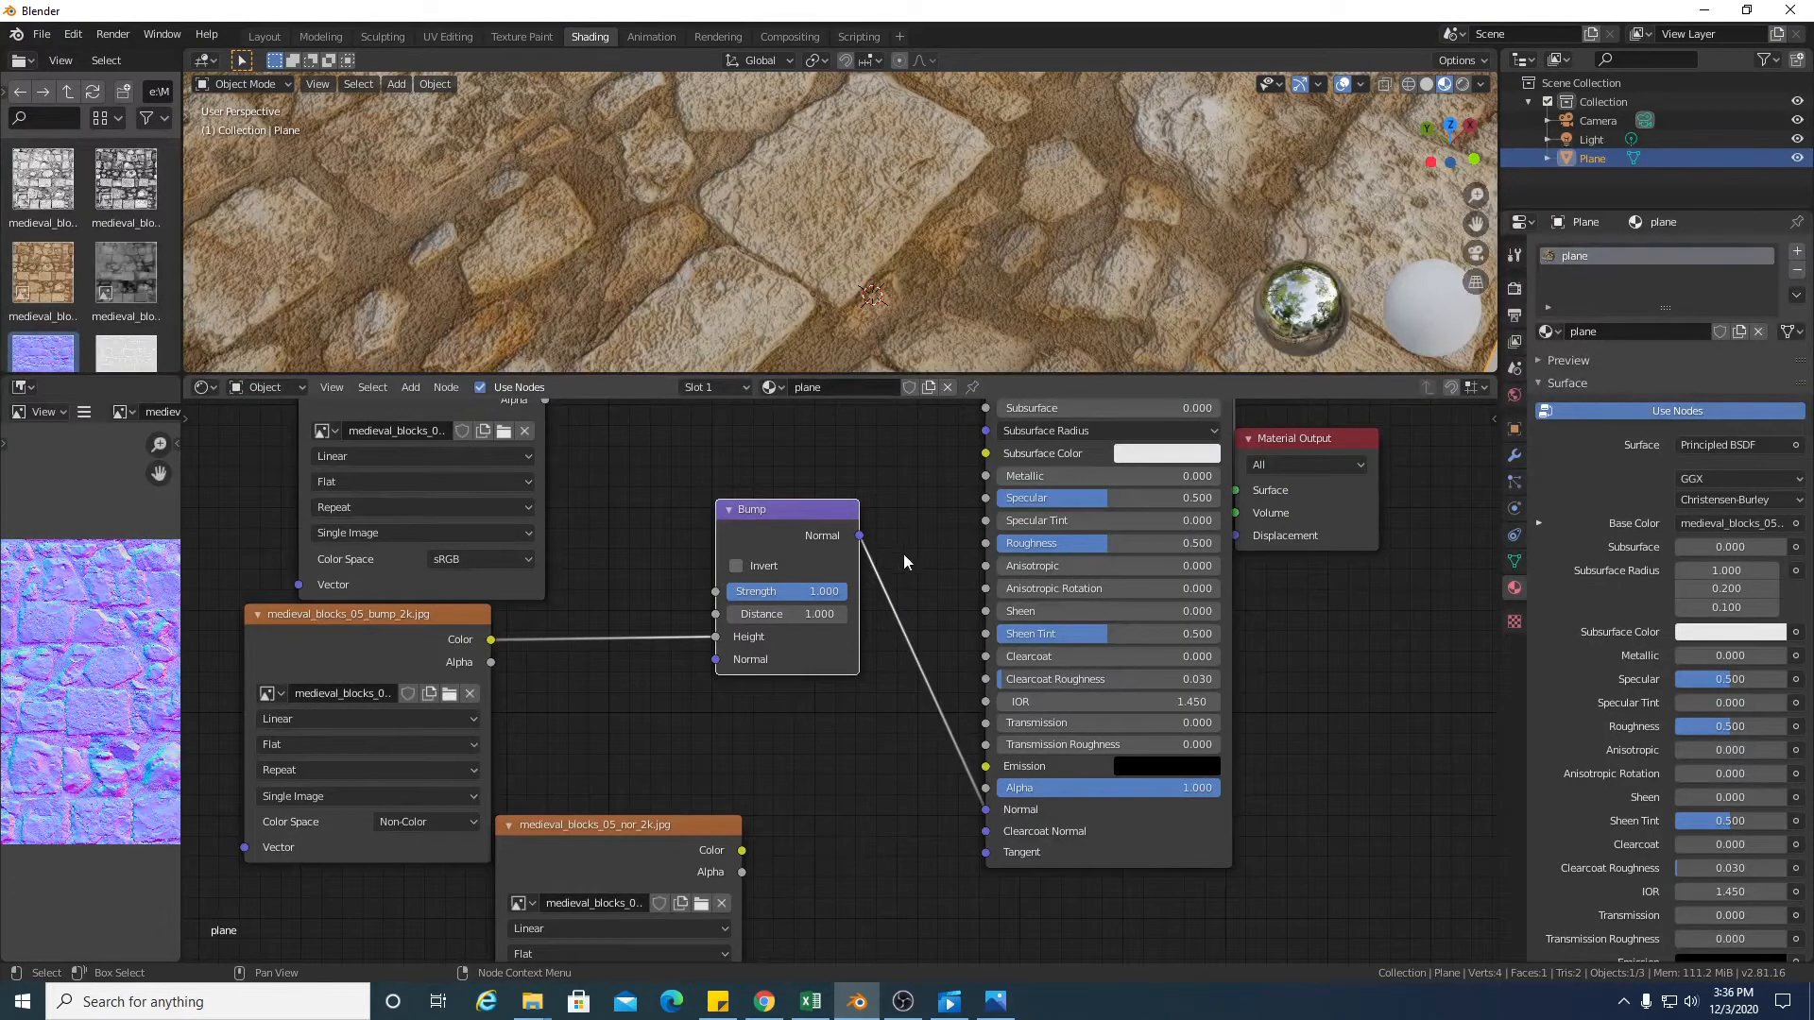
pyautogui.moveTo(1125, 843); pyautogui.dragTo(1111, 716)
pyautogui.moveTo(593, 822); pyautogui.dragTo(644, 707)
pyautogui.scroll(1, 712, 784)
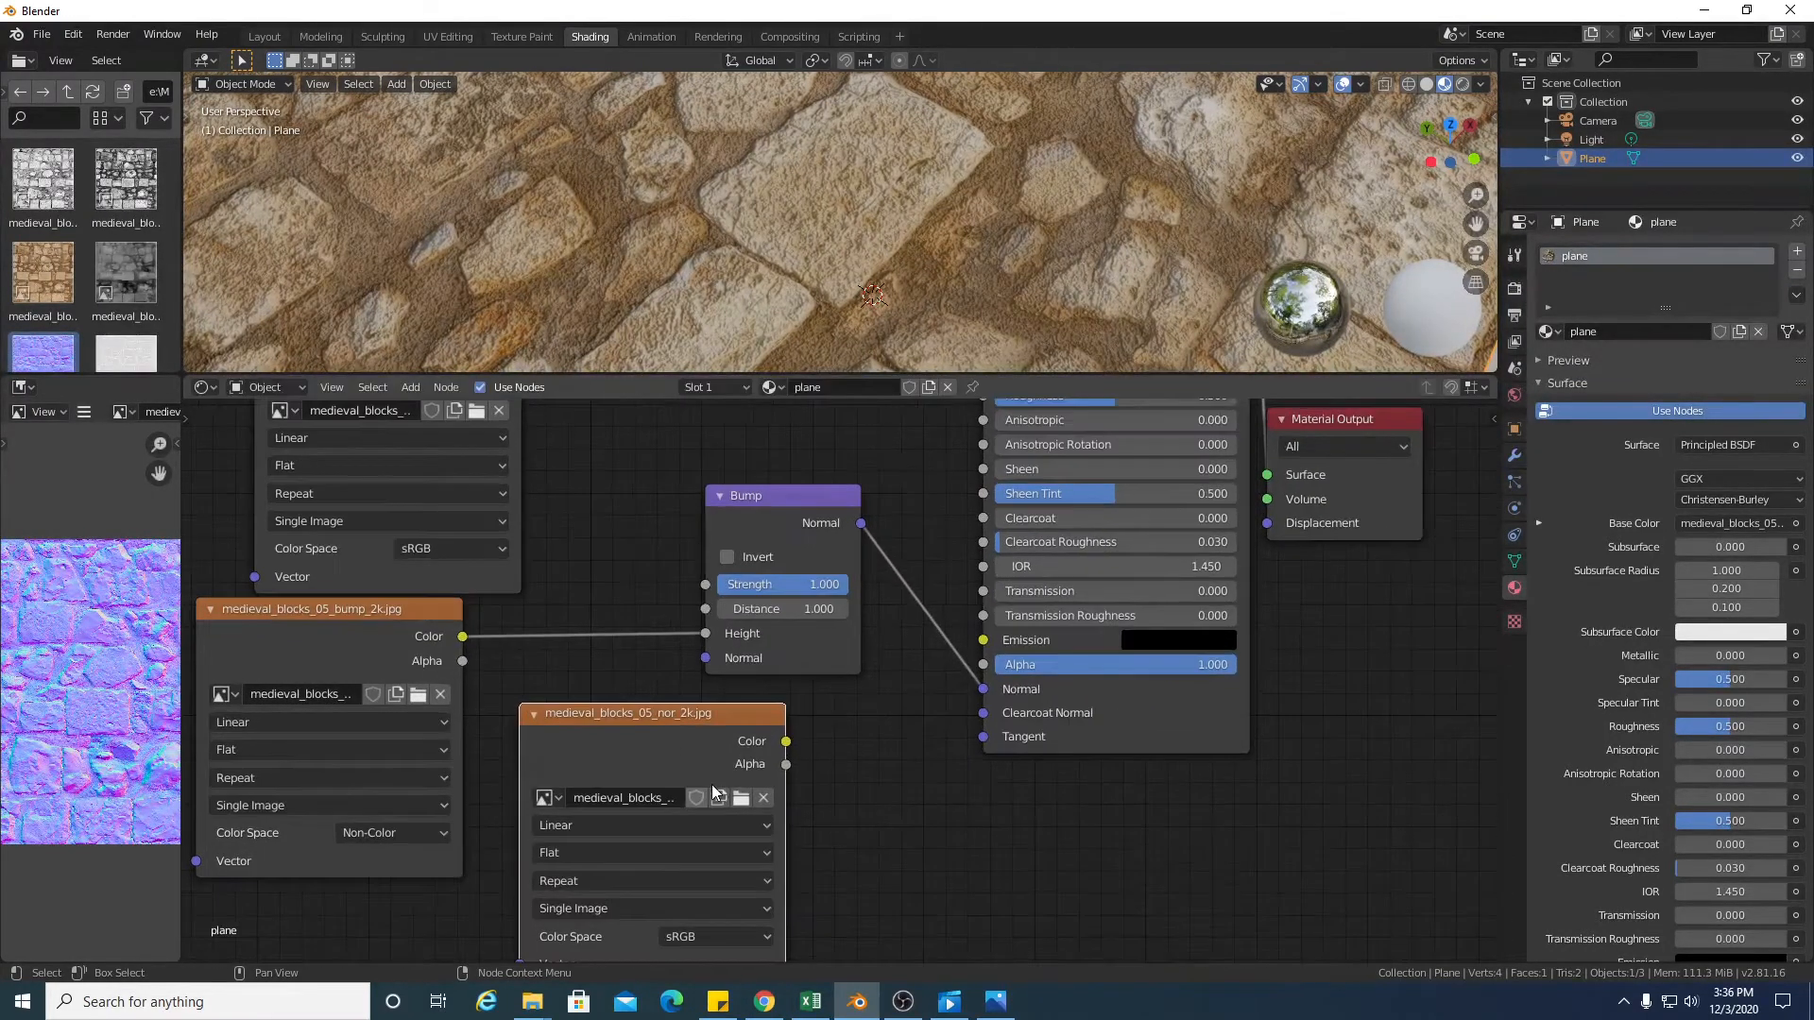
pyautogui.click(771, 938)
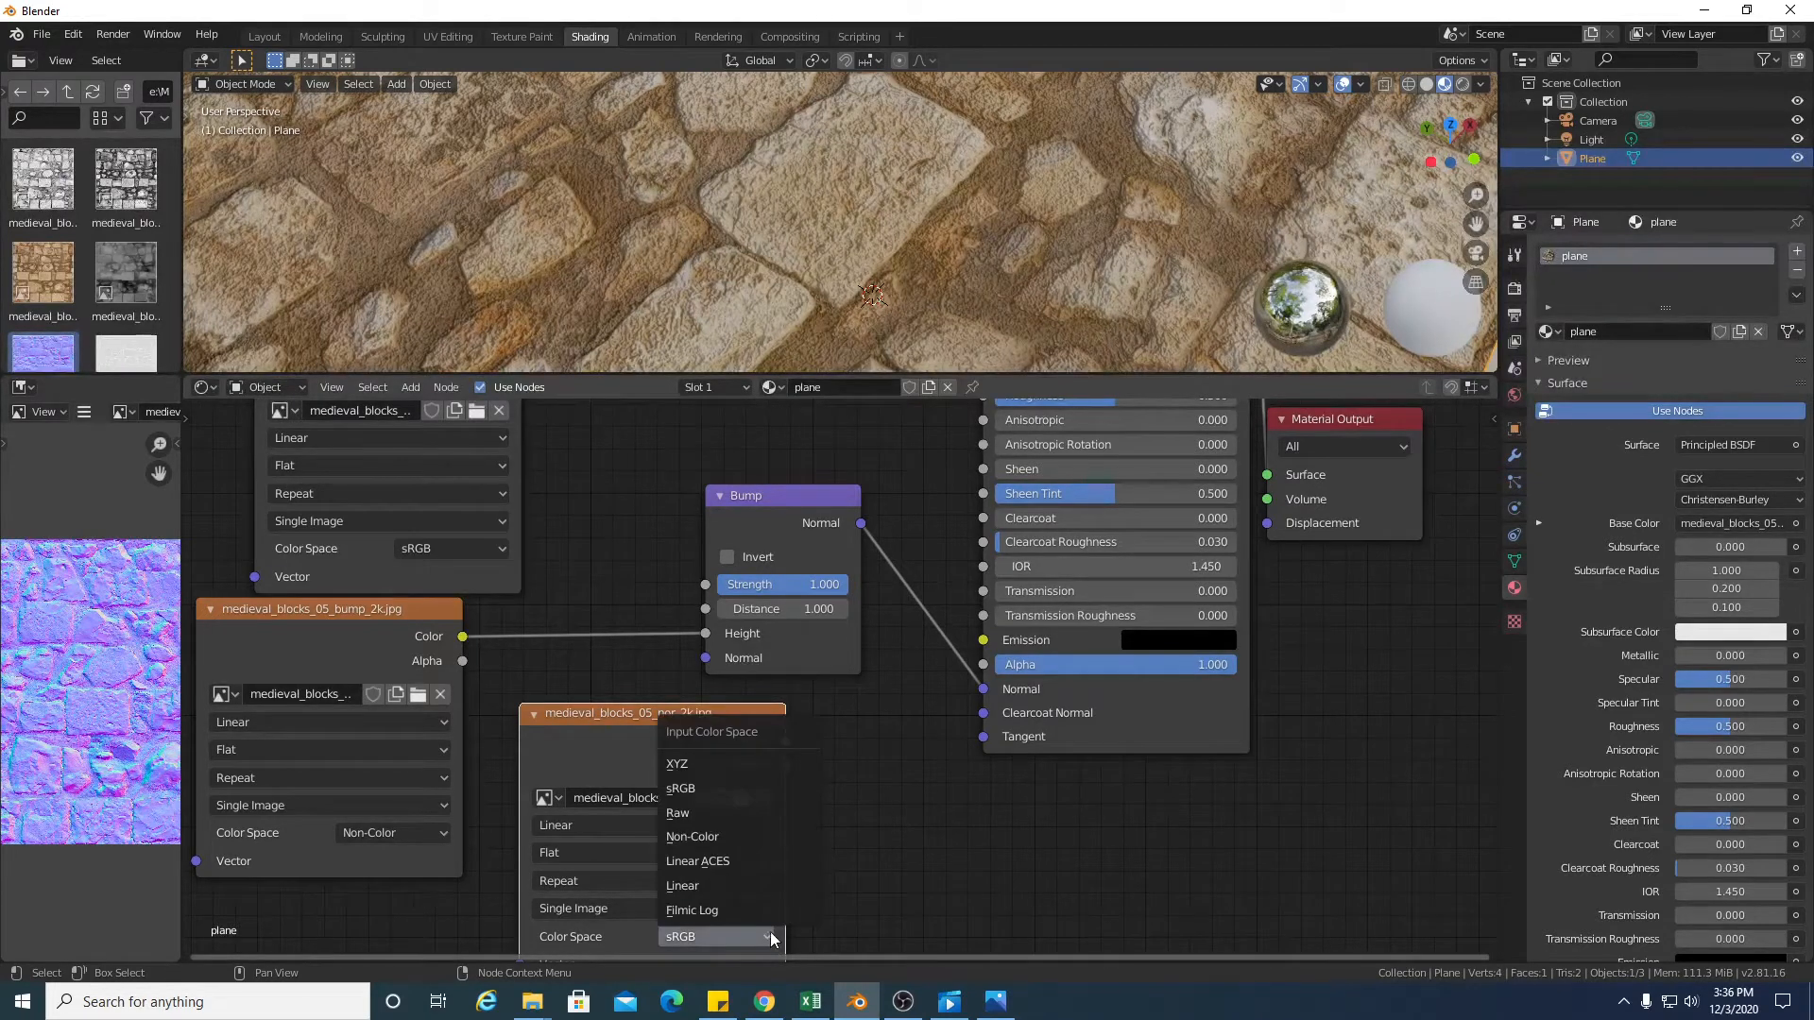
pyautogui.click(756, 835)
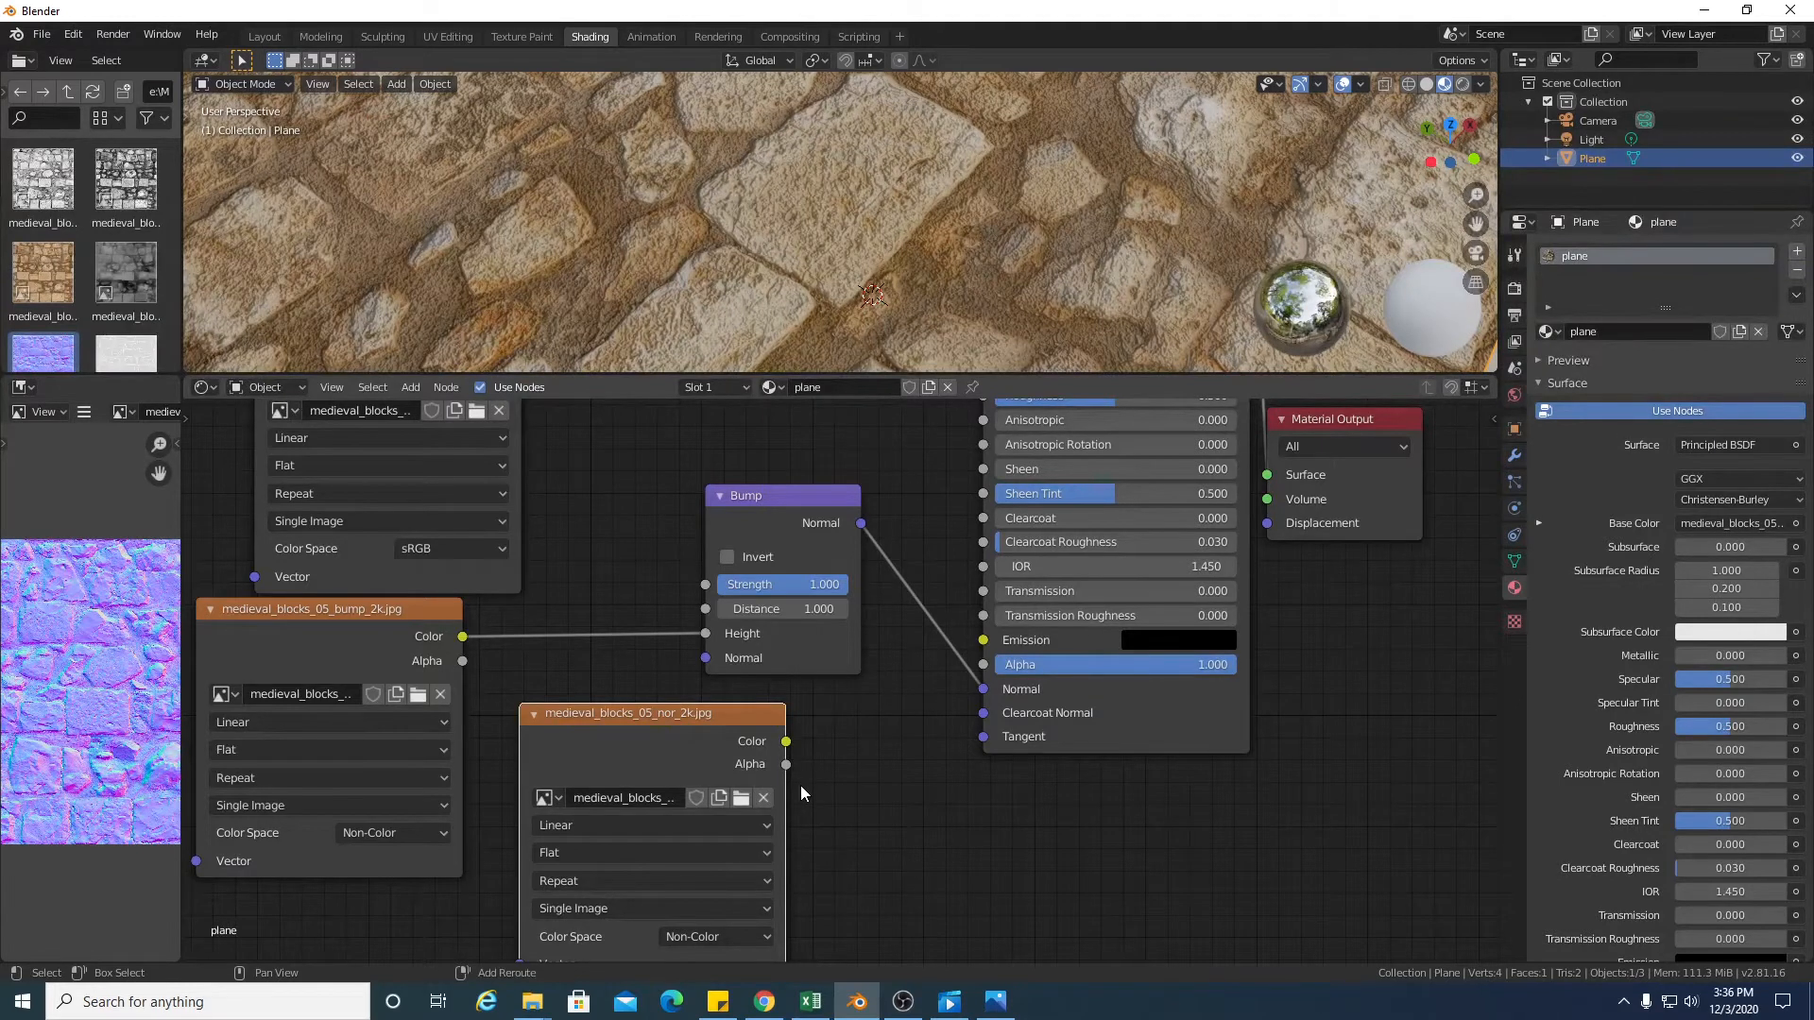
# Add a Normal Map vector node and place it beside the normal texture node, below the Bump node
pyautogui.hotkey('shift', 'a')
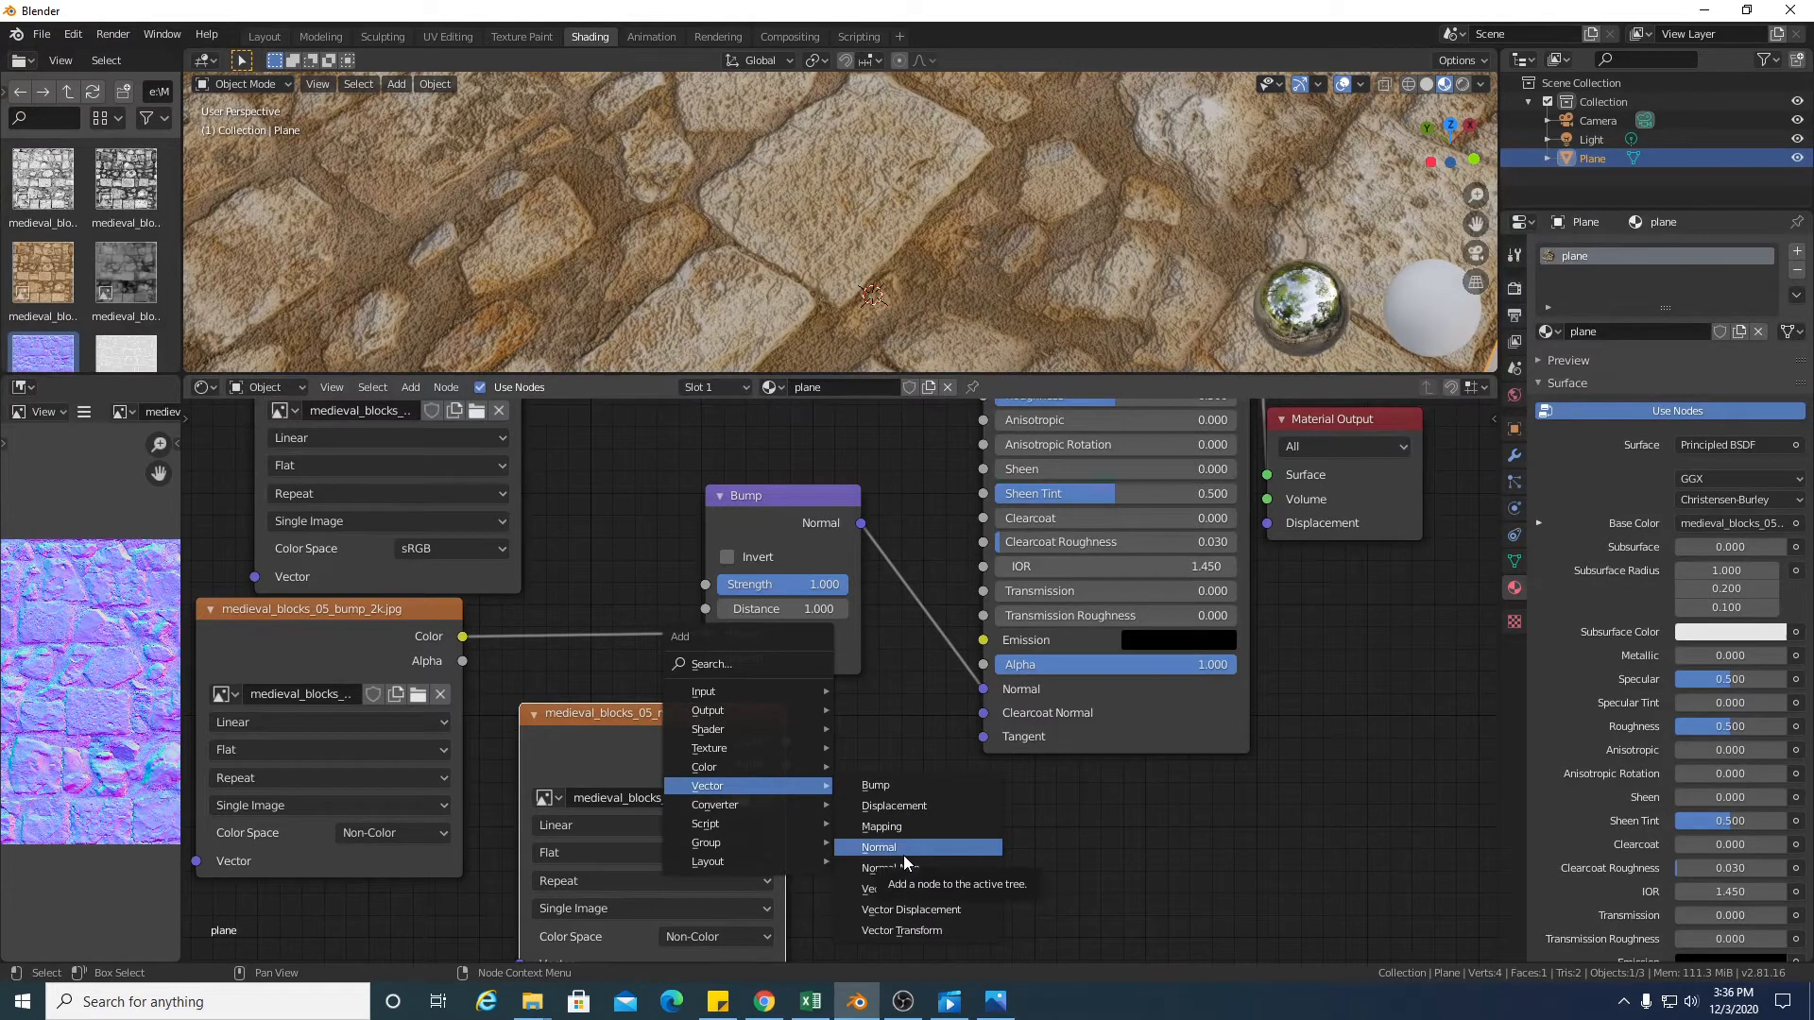
pyautogui.click(928, 865)
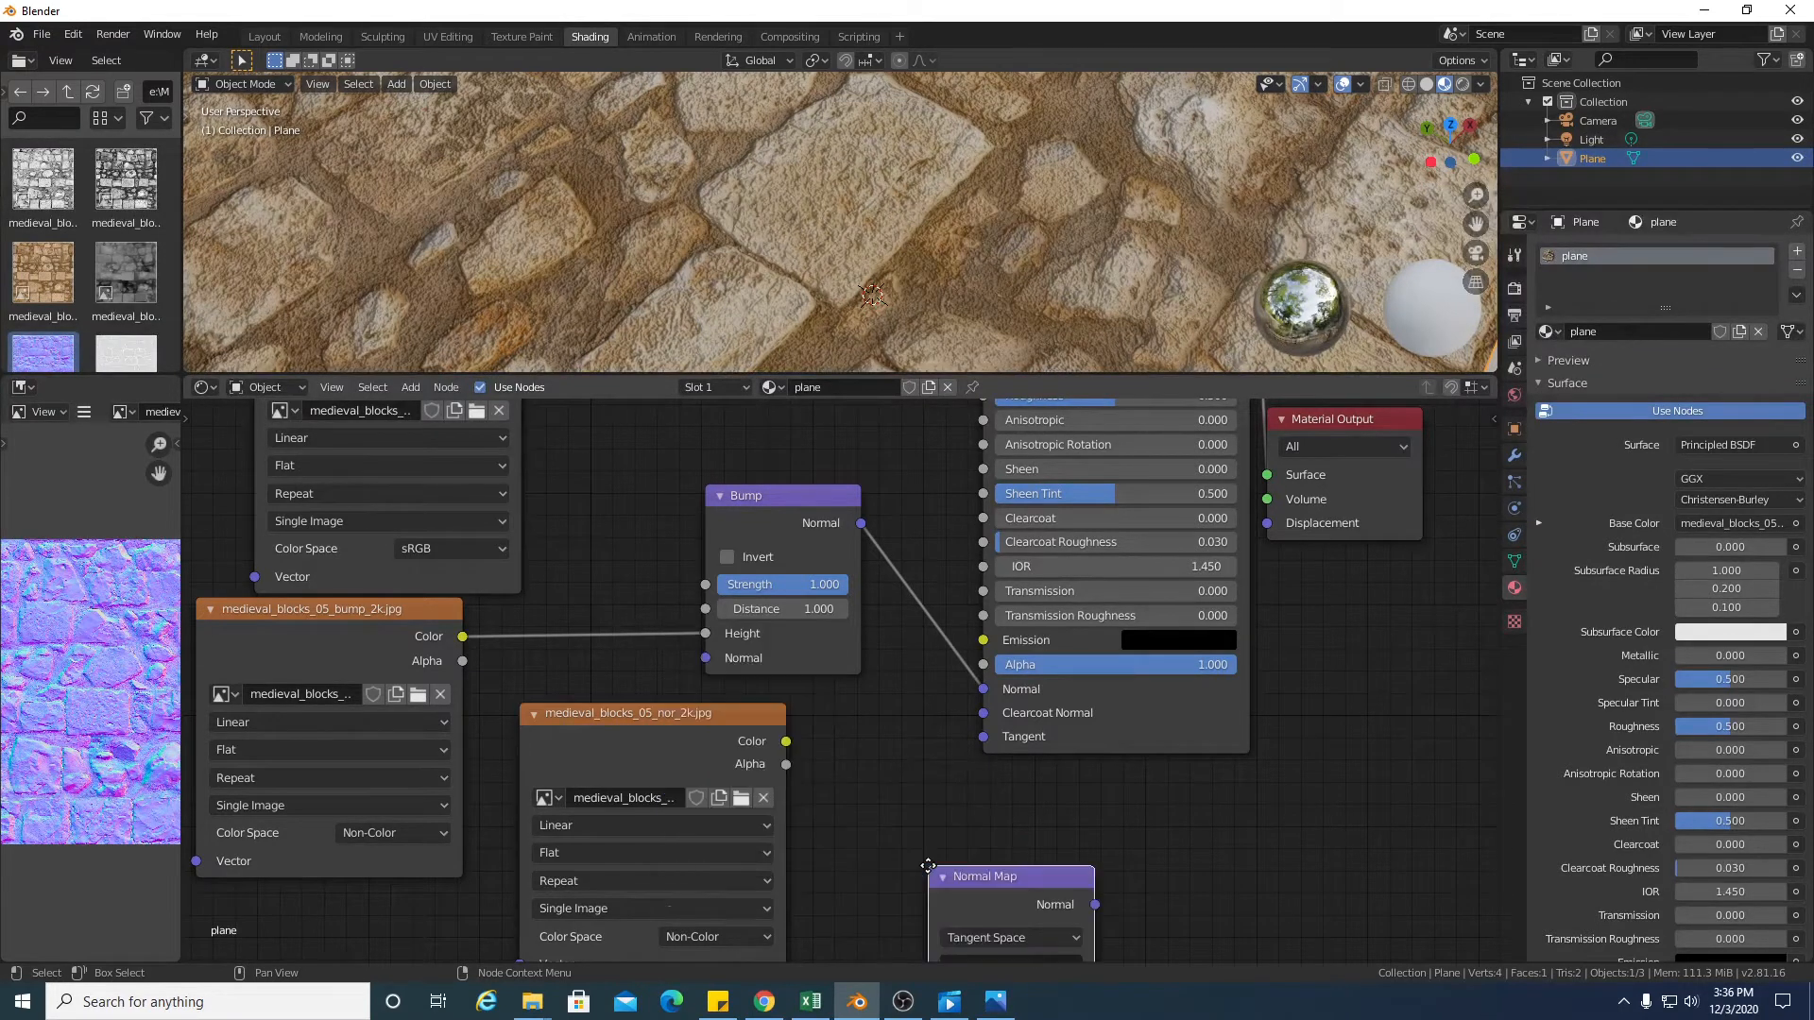
pyautogui.moveTo(955, 836); pyautogui.dragTo(910, 739)
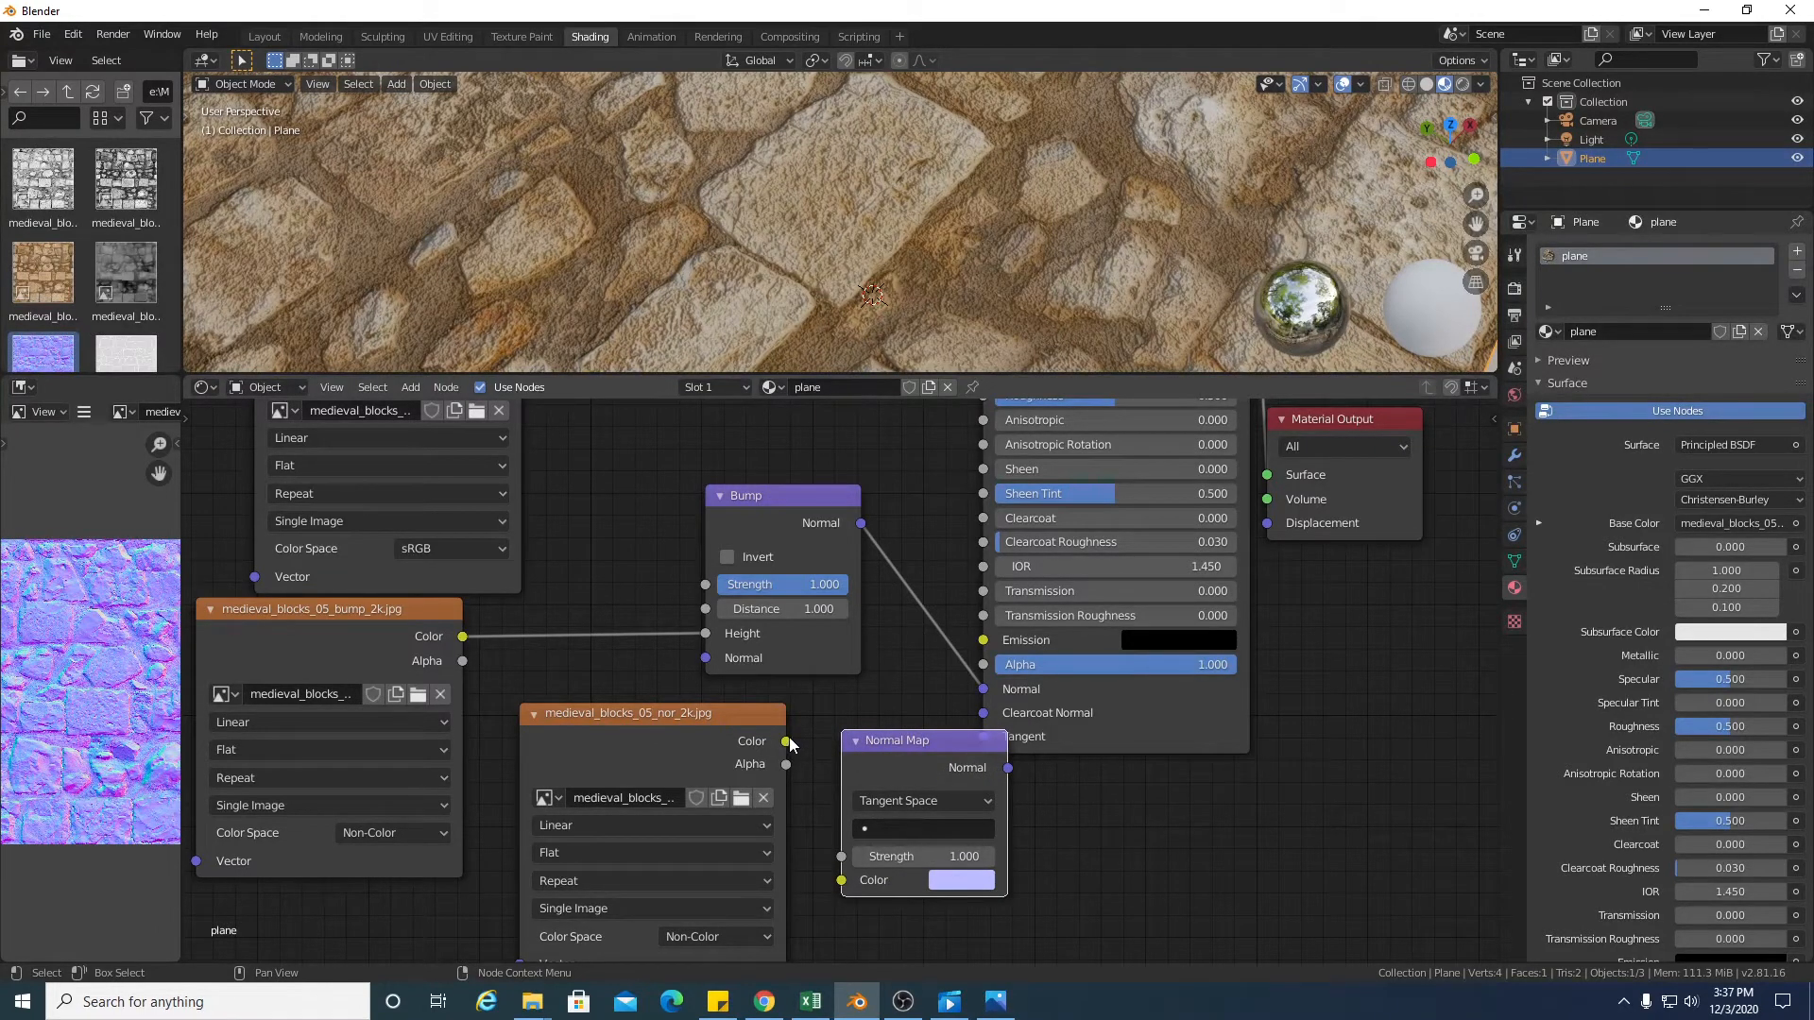
# Connect the normal texture's Color output to the Normal Map node's Color input and set its UV map to UVMap
pyautogui.moveTo(791, 745); pyautogui.dragTo(837, 877)
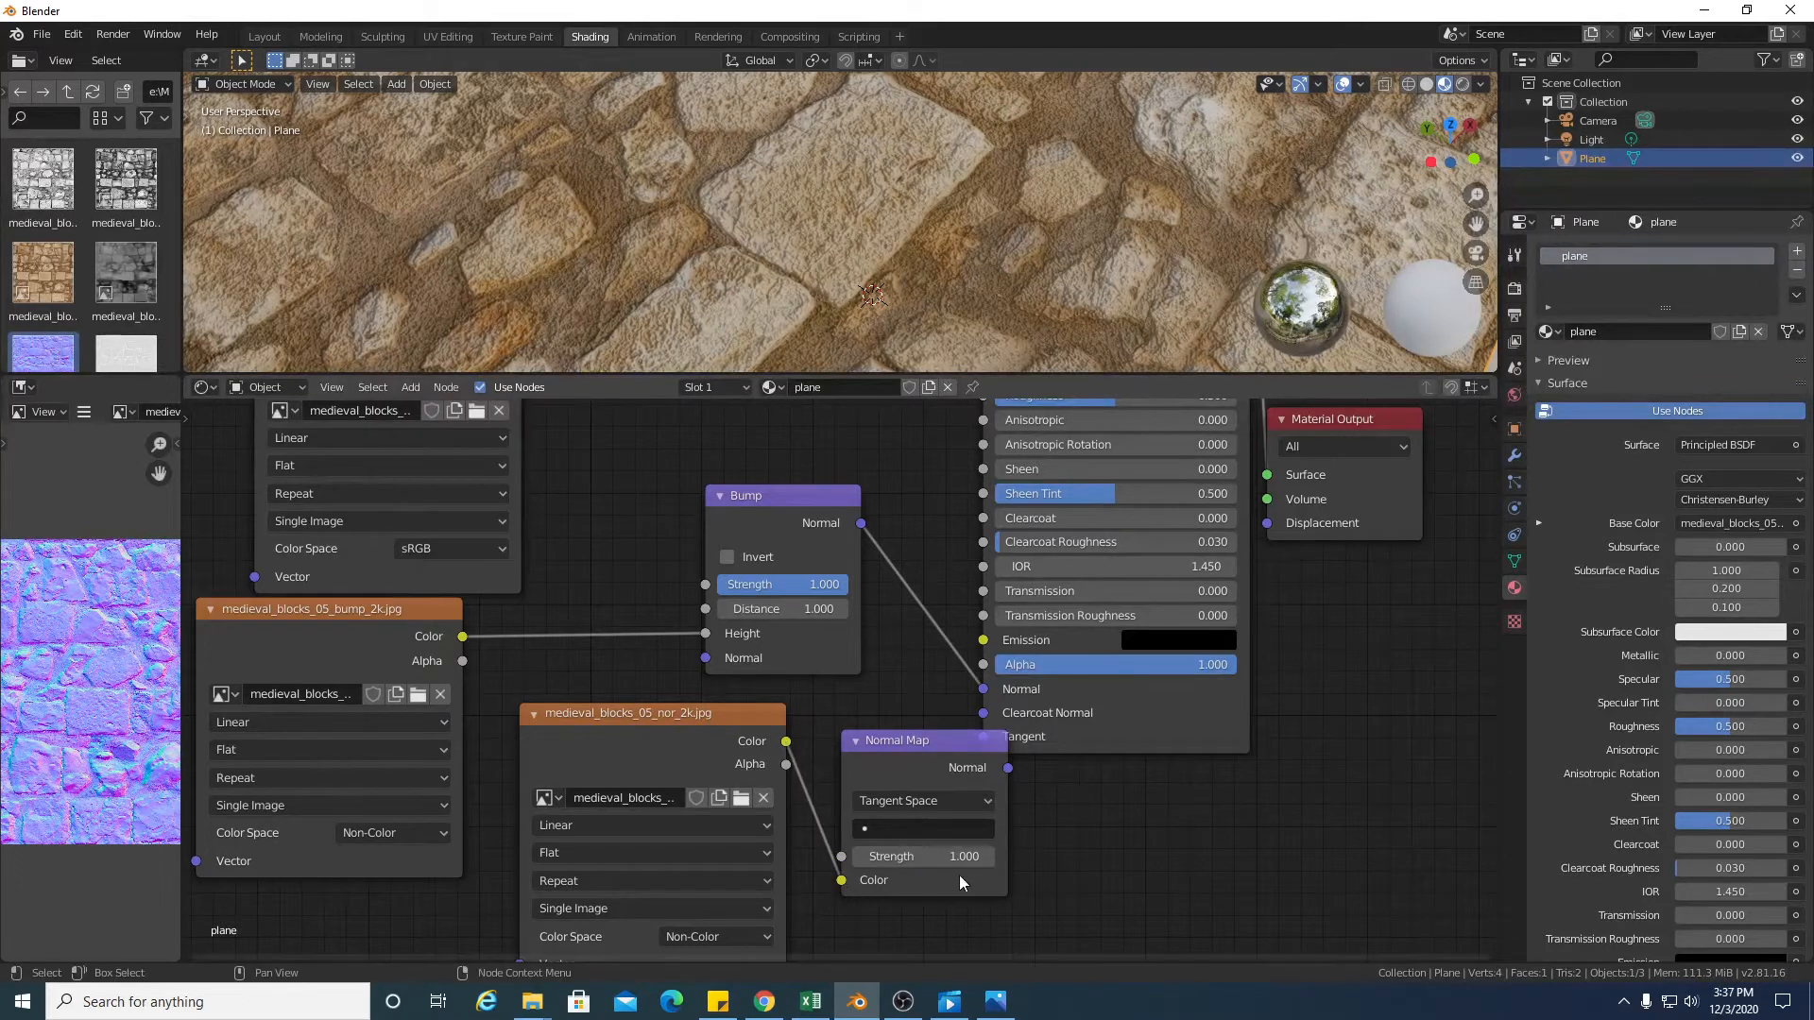
pyautogui.click(961, 826)
pyautogui.click(886, 598)
# Reposition the normal texture, Normal Map and Bump nodes so the Bump node's Normal input is easy to reach
pyautogui.moveTo(924, 745)
pyautogui.mouseDown()
pyautogui.moveTo(878, 746)
pyautogui.moveTo(931, 742)
pyautogui.mouseUp()
pyautogui.moveTo(765, 718); pyautogui.dragTo(726, 810)
pyautogui.moveTo(917, 744); pyautogui.dragTo(852, 741)
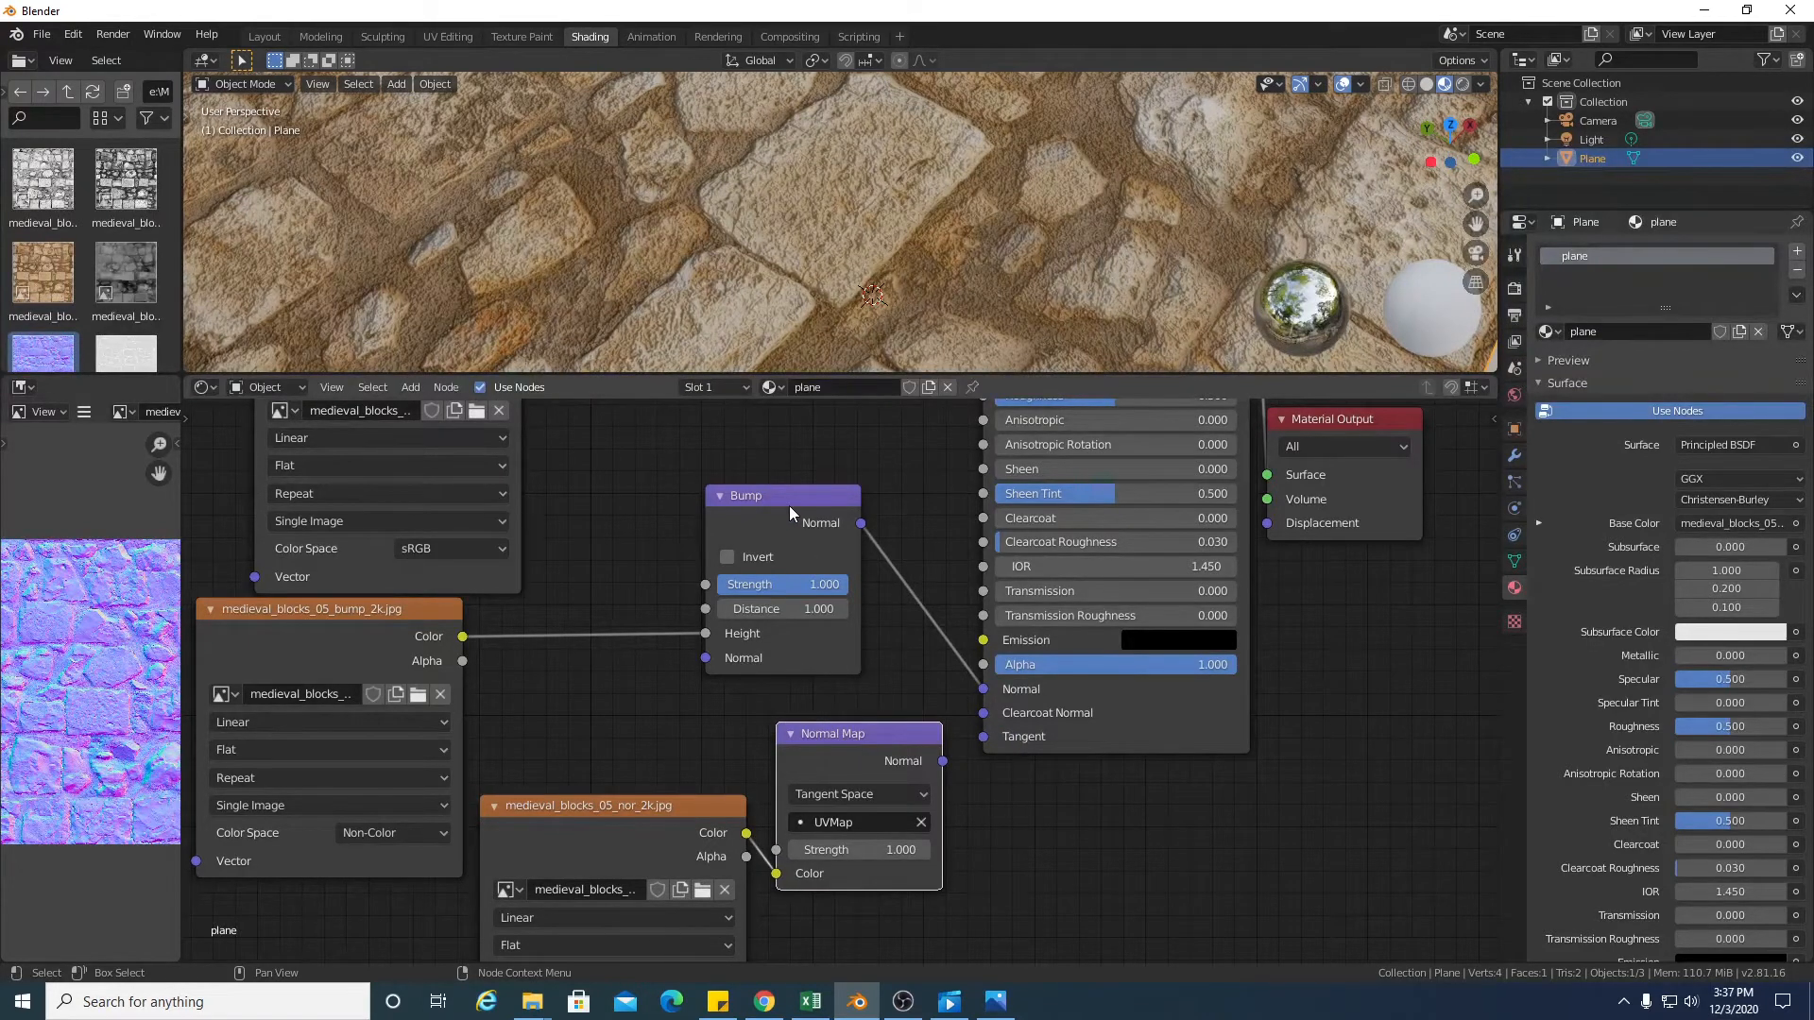
pyautogui.moveTo(796, 496); pyautogui.dragTo(853, 475)
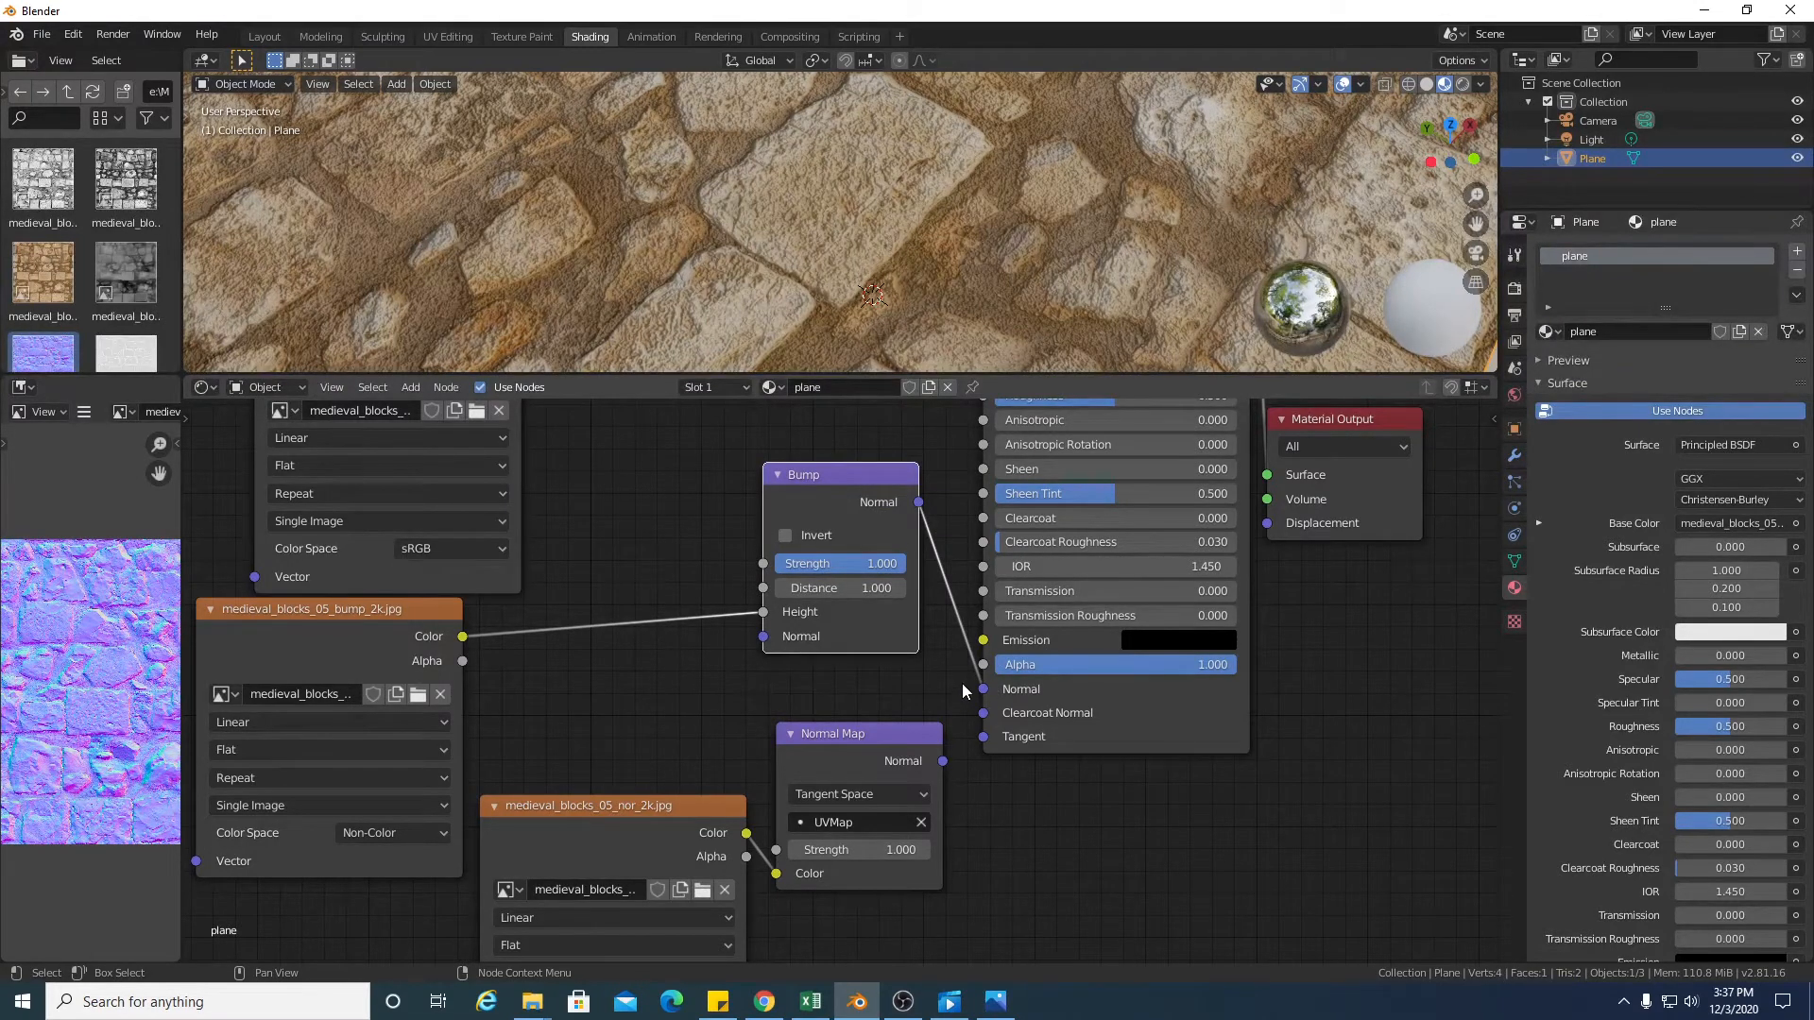
pyautogui.moveTo(864, 734); pyautogui.dragTo(864, 707)
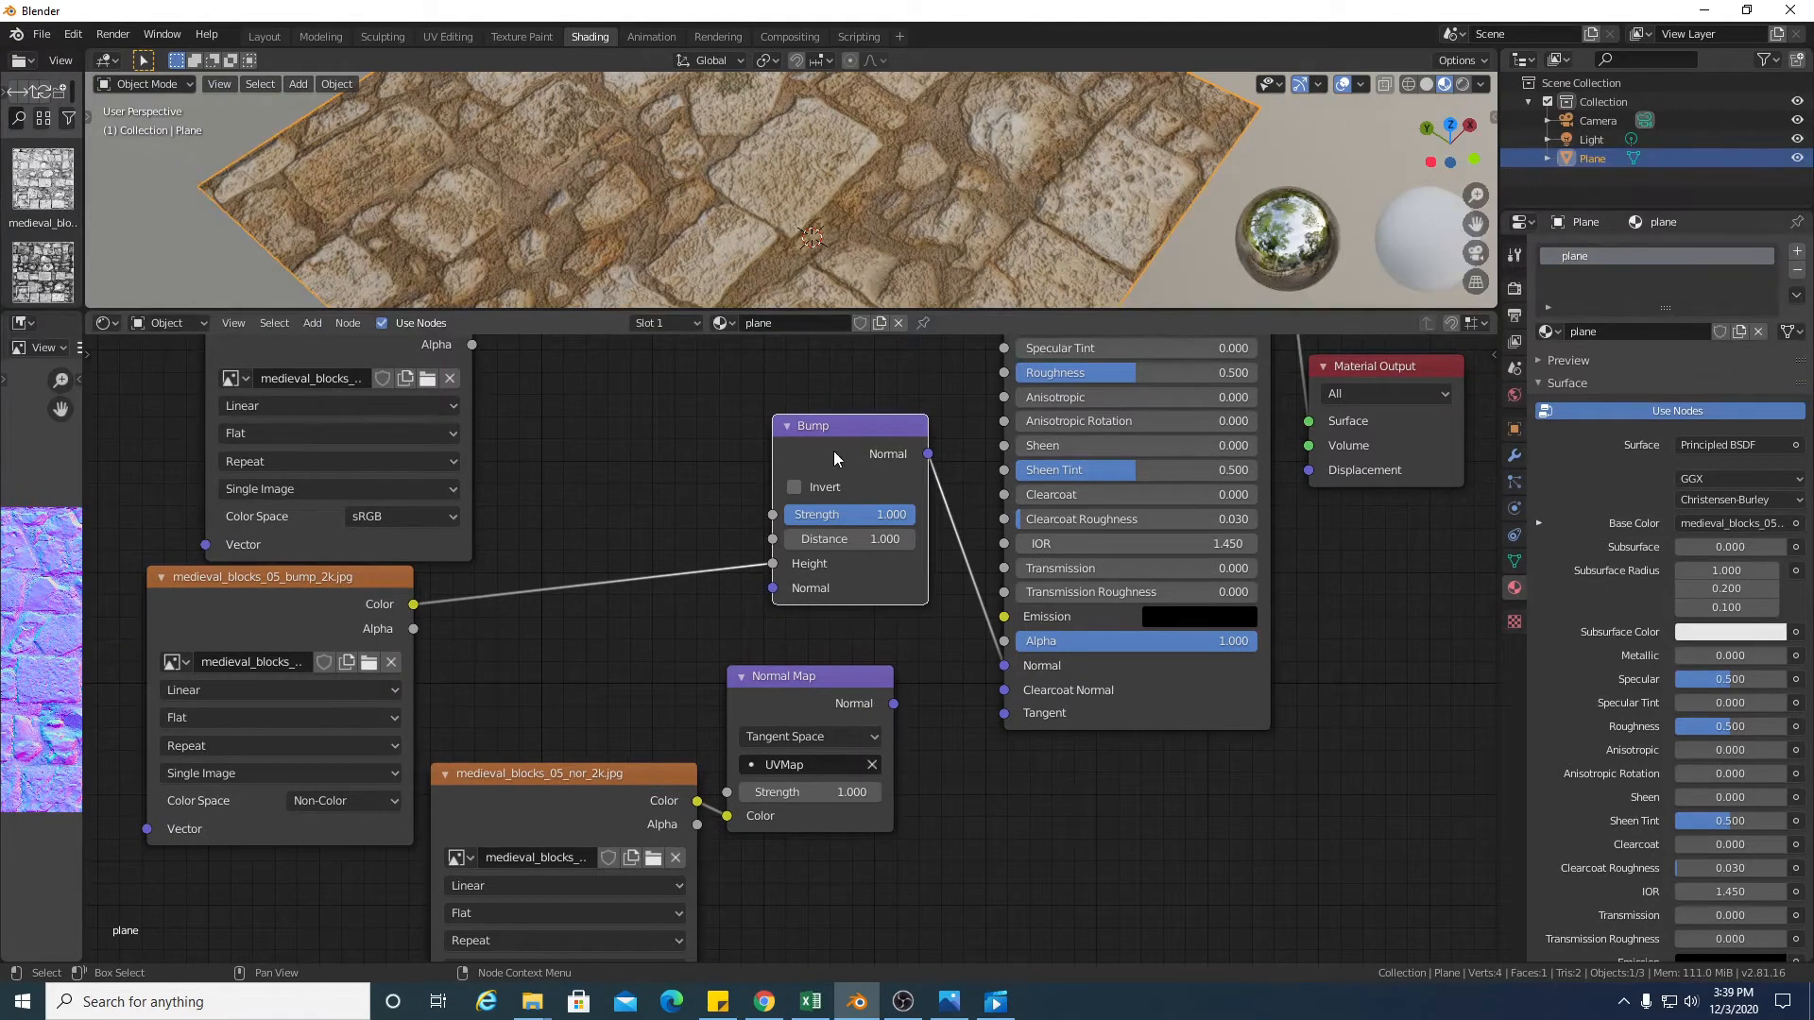
pyautogui.moveTo(858, 427); pyautogui.dragTo(897, 413)
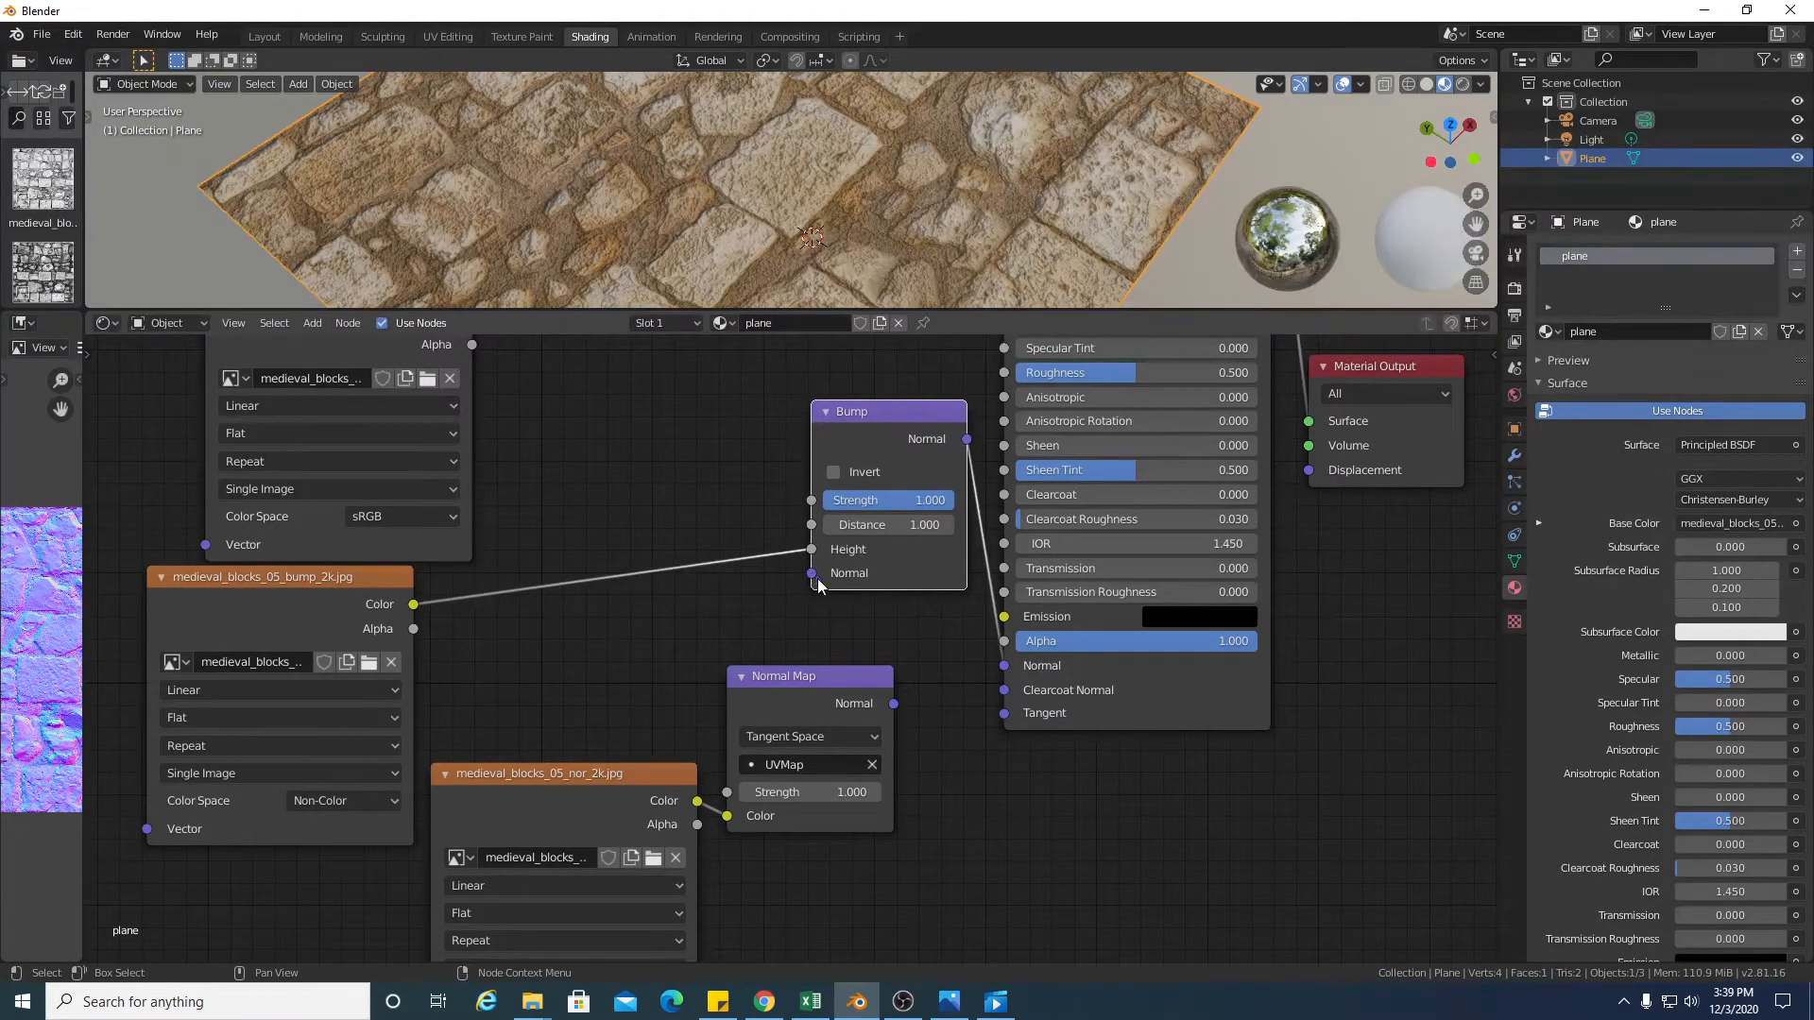
# Connect the Normal Map's Normal output to the Bump node's Normal input and spread the nodes apart
pyautogui.moveTo(894, 704); pyautogui.dragTo(818, 573)
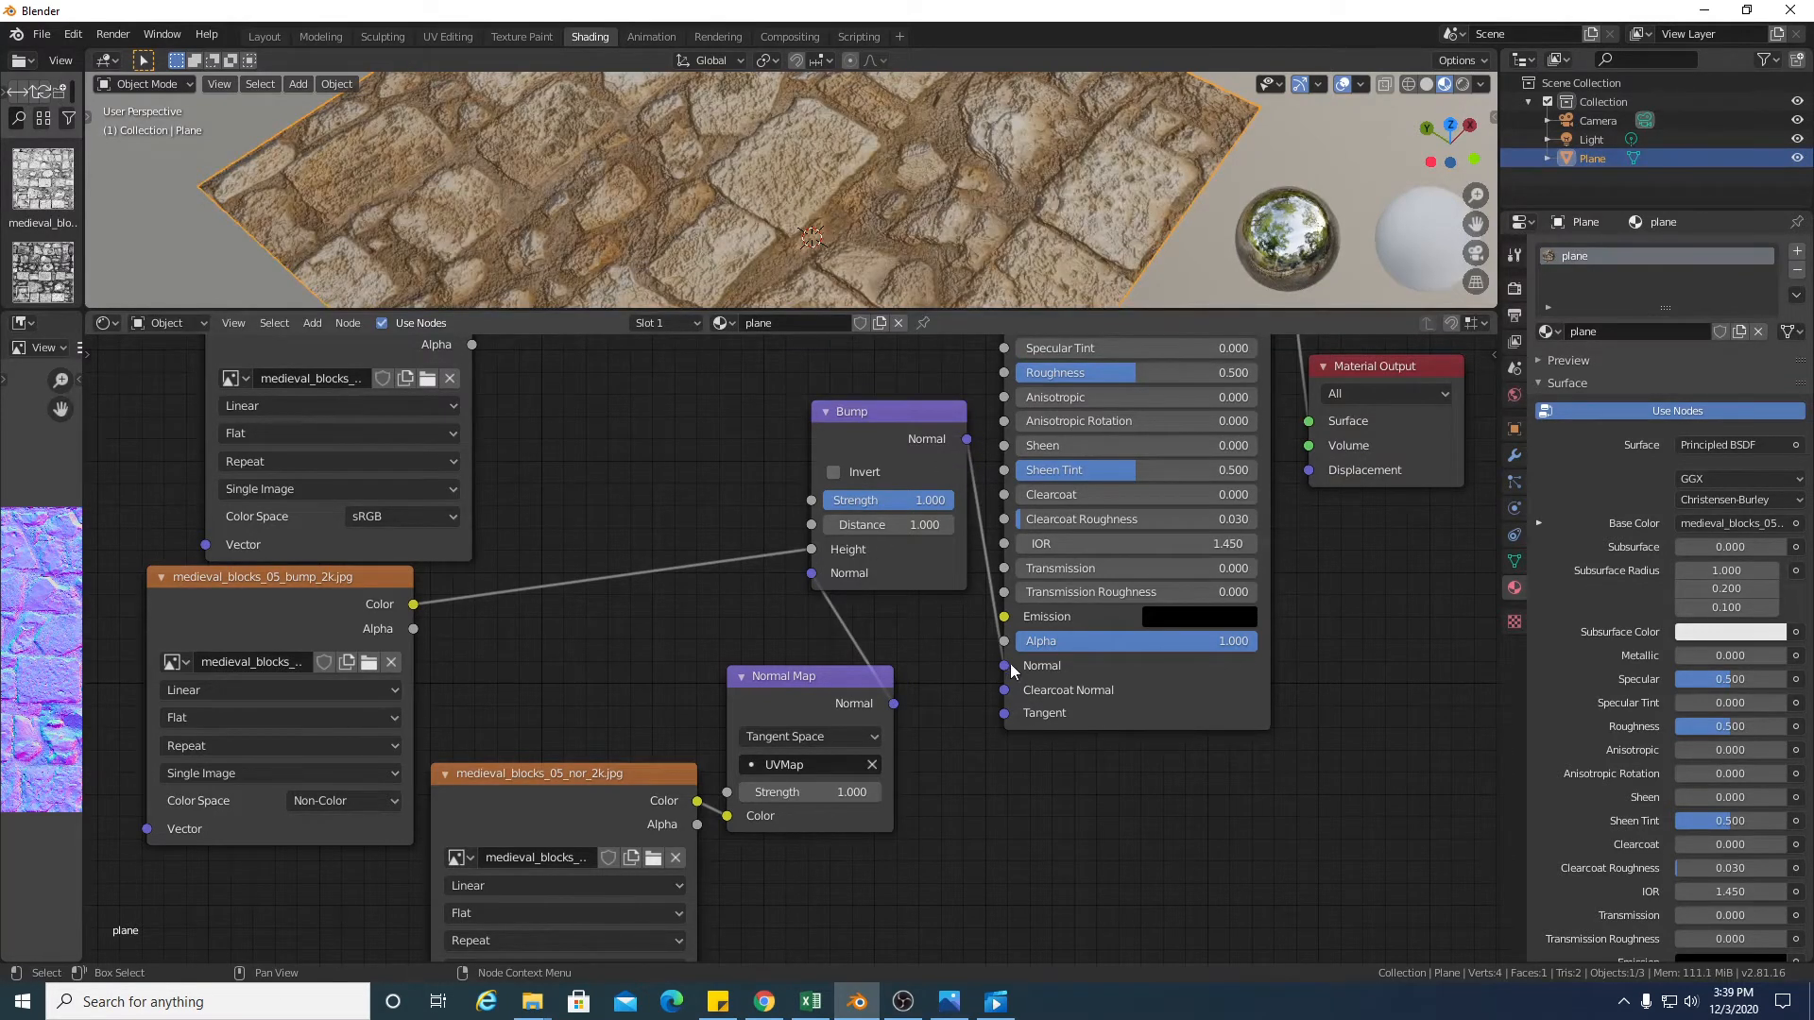
pyautogui.moveTo(1148, 701); pyautogui.dragTo(1373, 695)
pyautogui.moveTo(864, 437); pyautogui.dragTo(993, 439)
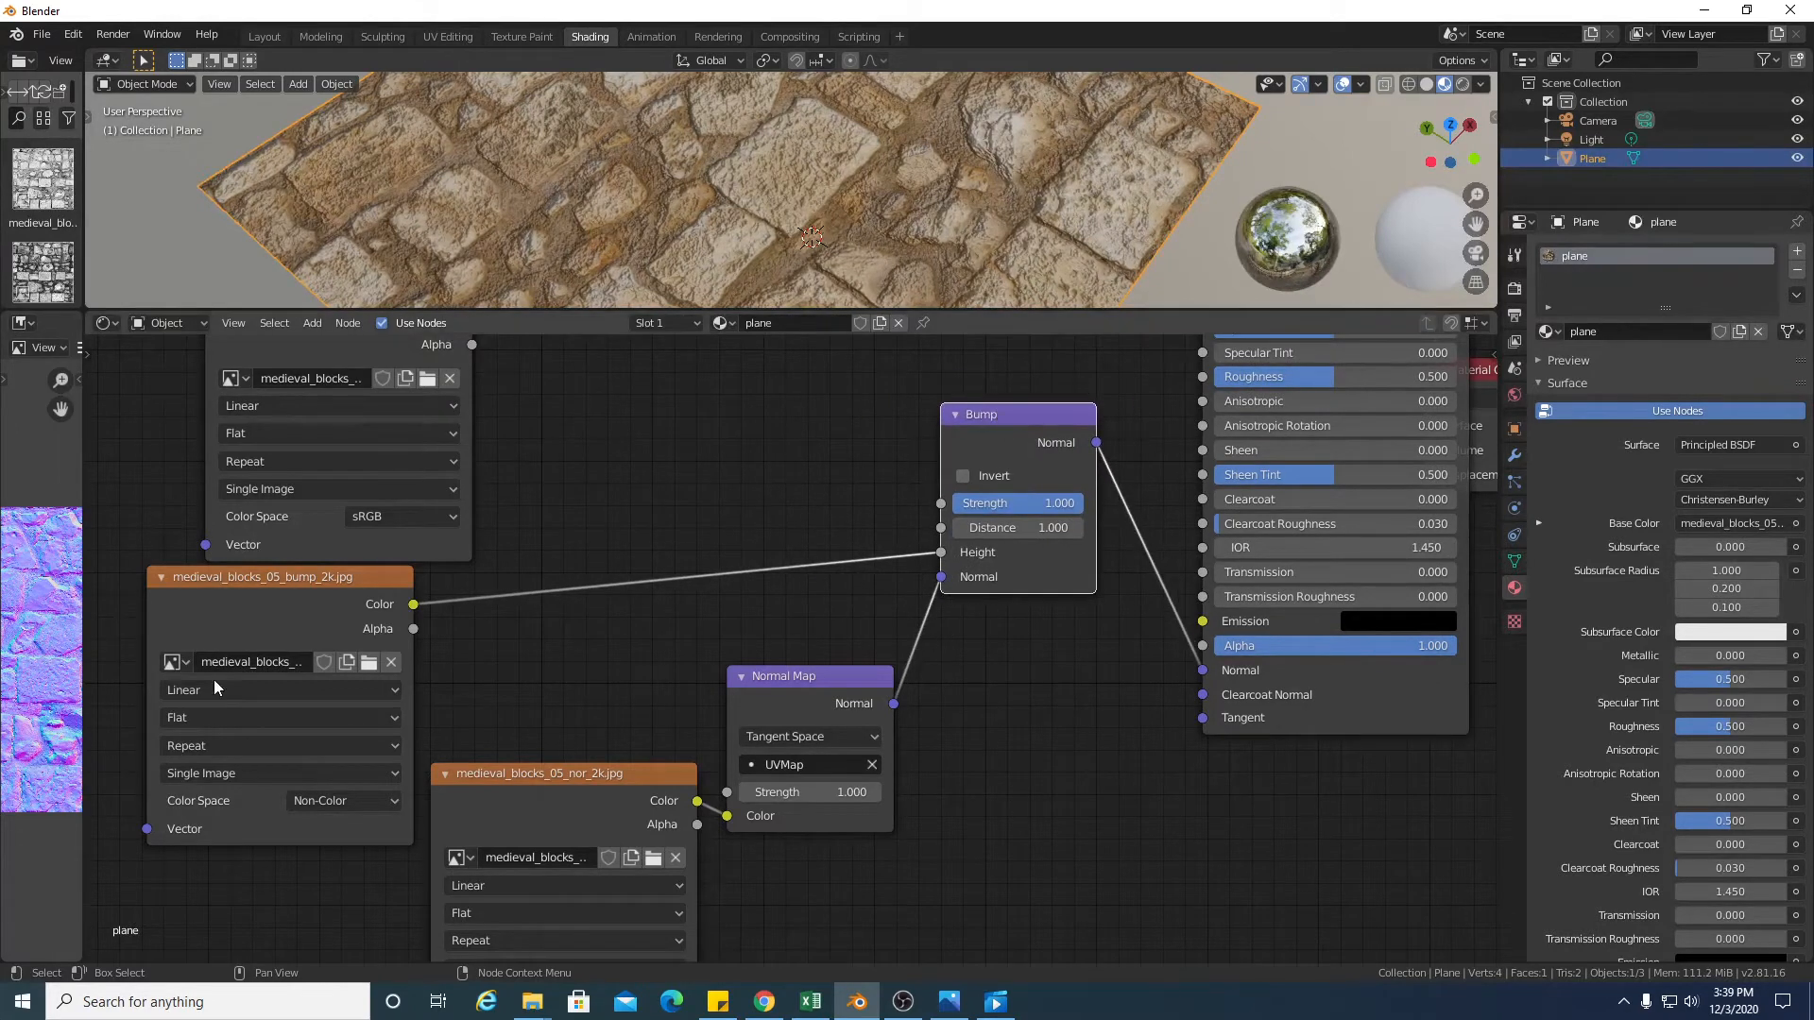
pyautogui.moveTo(554, 777)
pyautogui.mouseDown()
pyautogui.moveTo(521, 792)
pyautogui.moveTo(520, 762)
pyautogui.mouseUp()
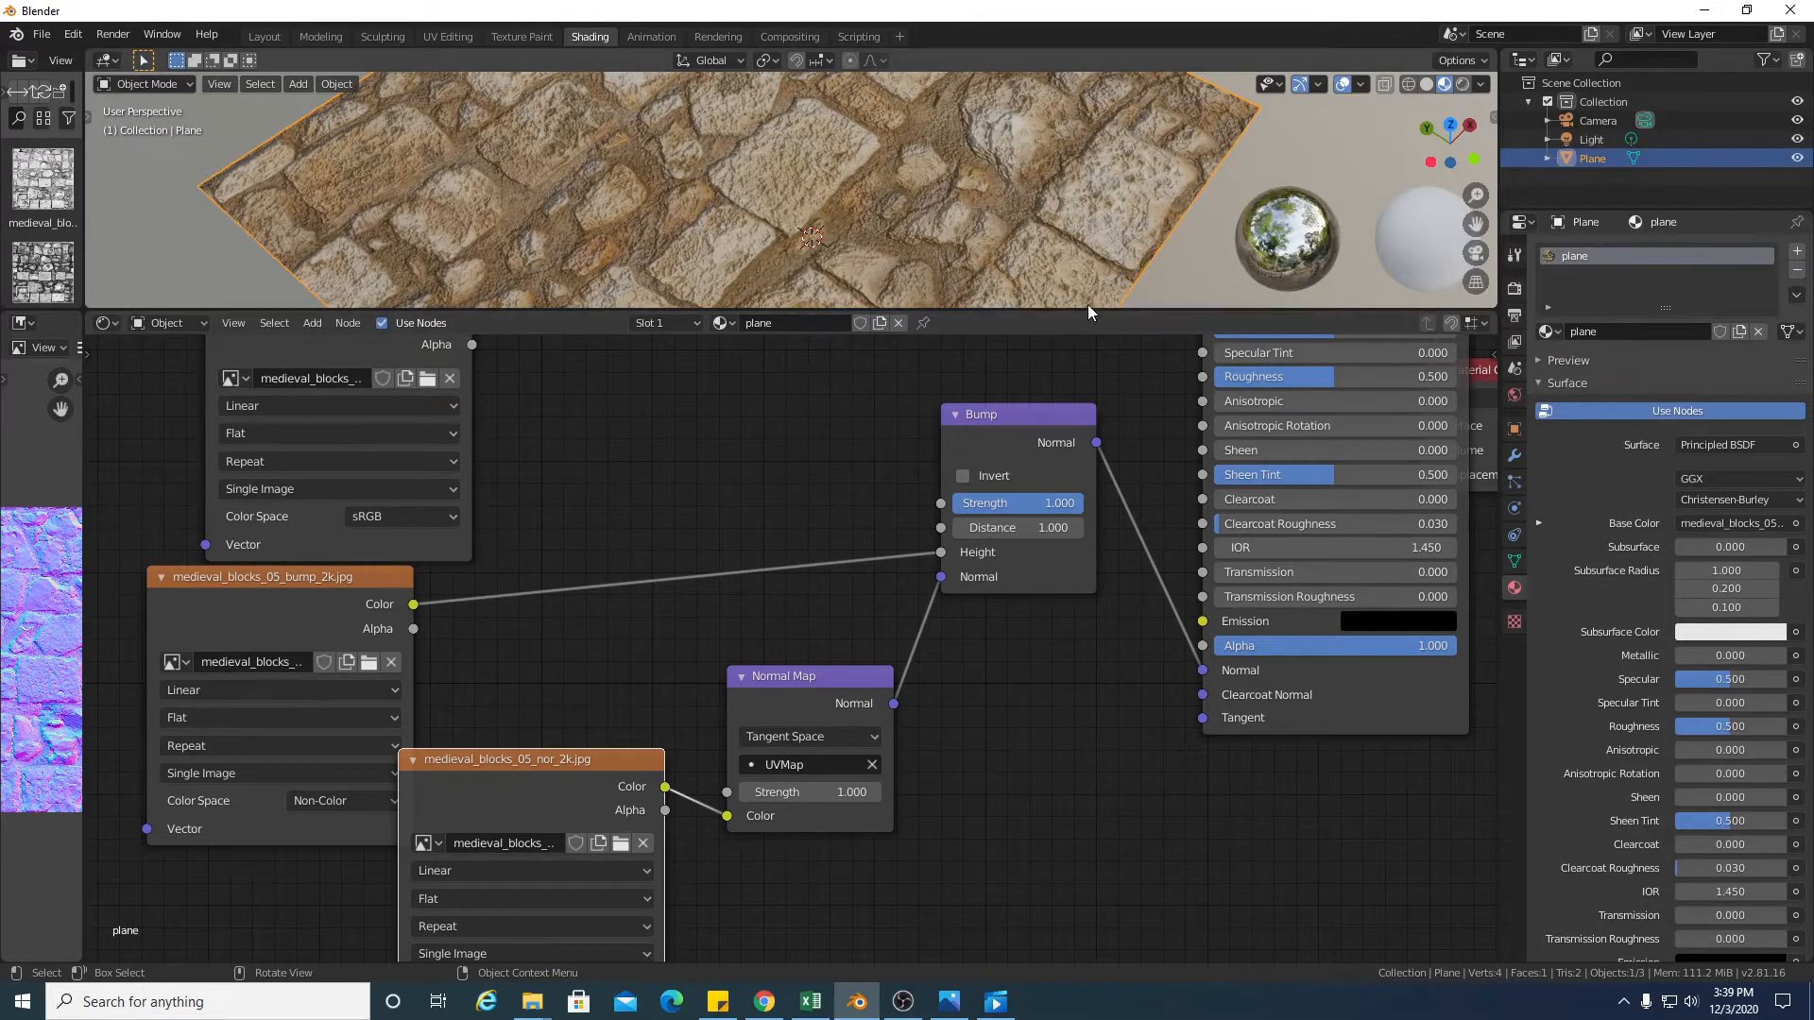
# Enlarge the 3D viewport to examine the combined bump and normal relief from several angles, then widen the file browser again
pyautogui.moveTo(1087, 309); pyautogui.dragTo(1064, 571)
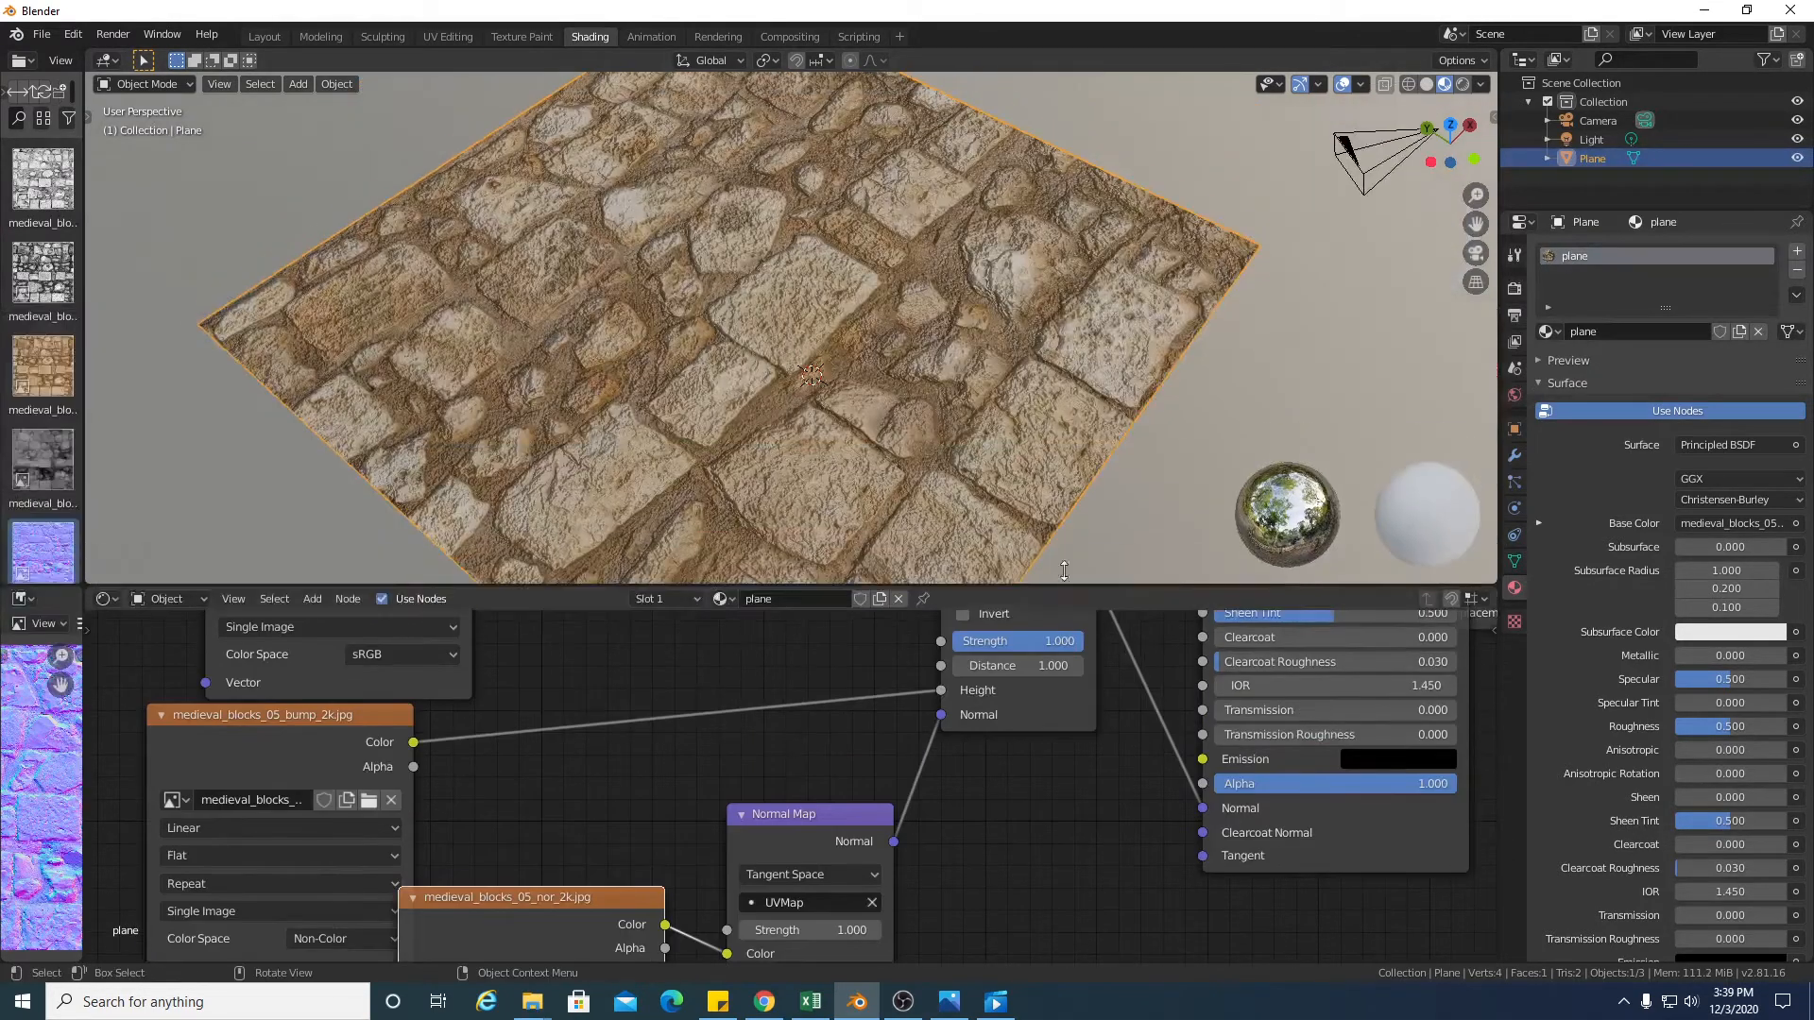
pyautogui.moveTo(1449, 144); pyautogui.dragTo(1217, 208)
pyautogui.scroll(6, 705, 417)
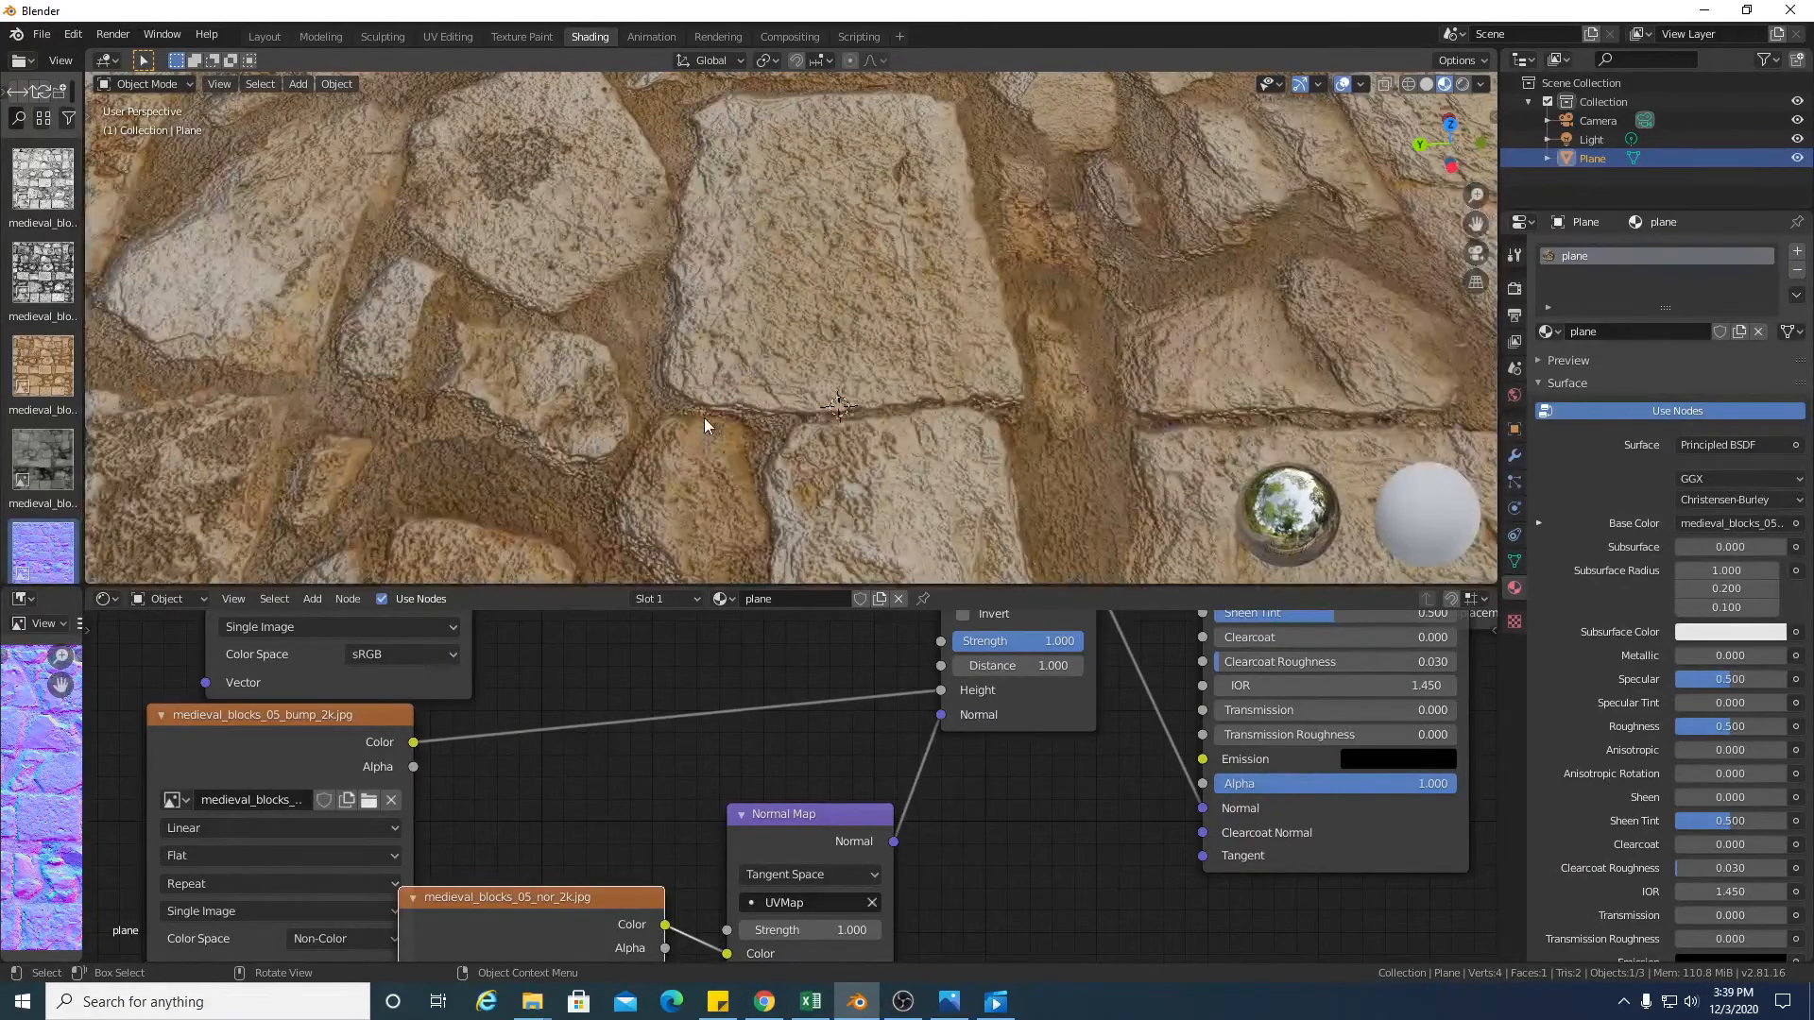
pyautogui.scroll(-4, 704, 418)
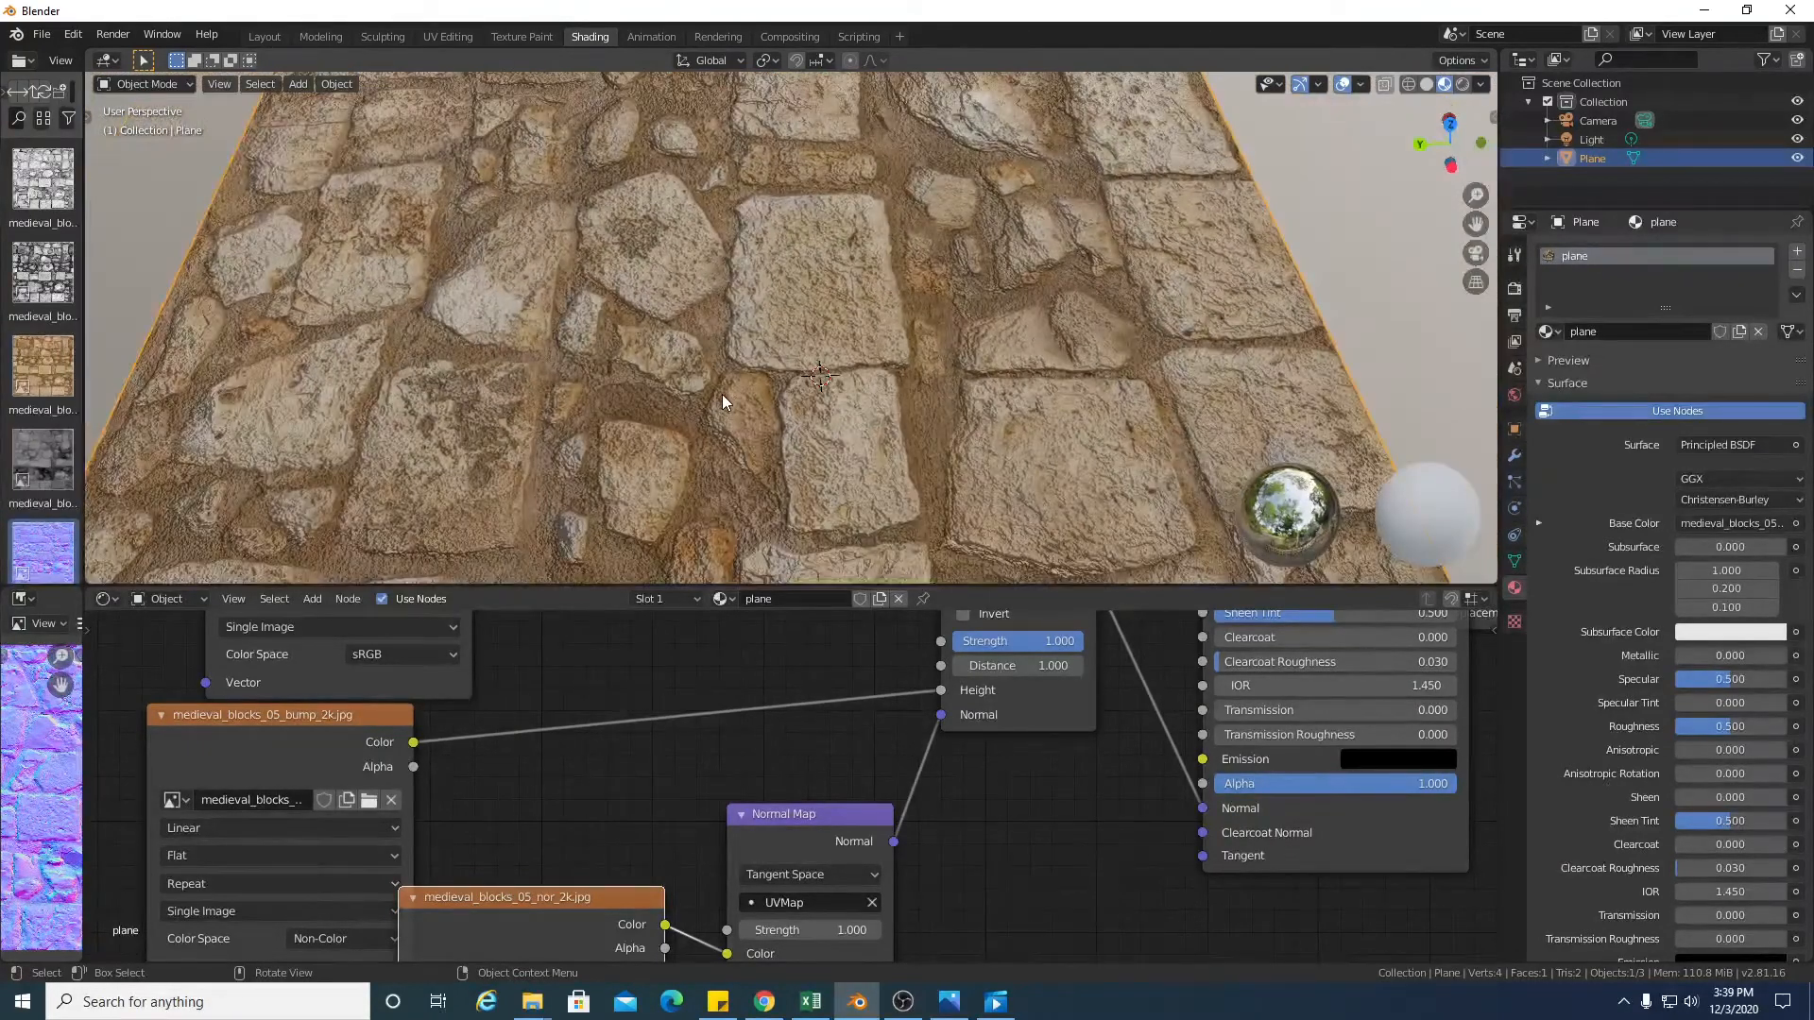
pyautogui.moveTo(1449, 142); pyautogui.dragTo(1280, 141)
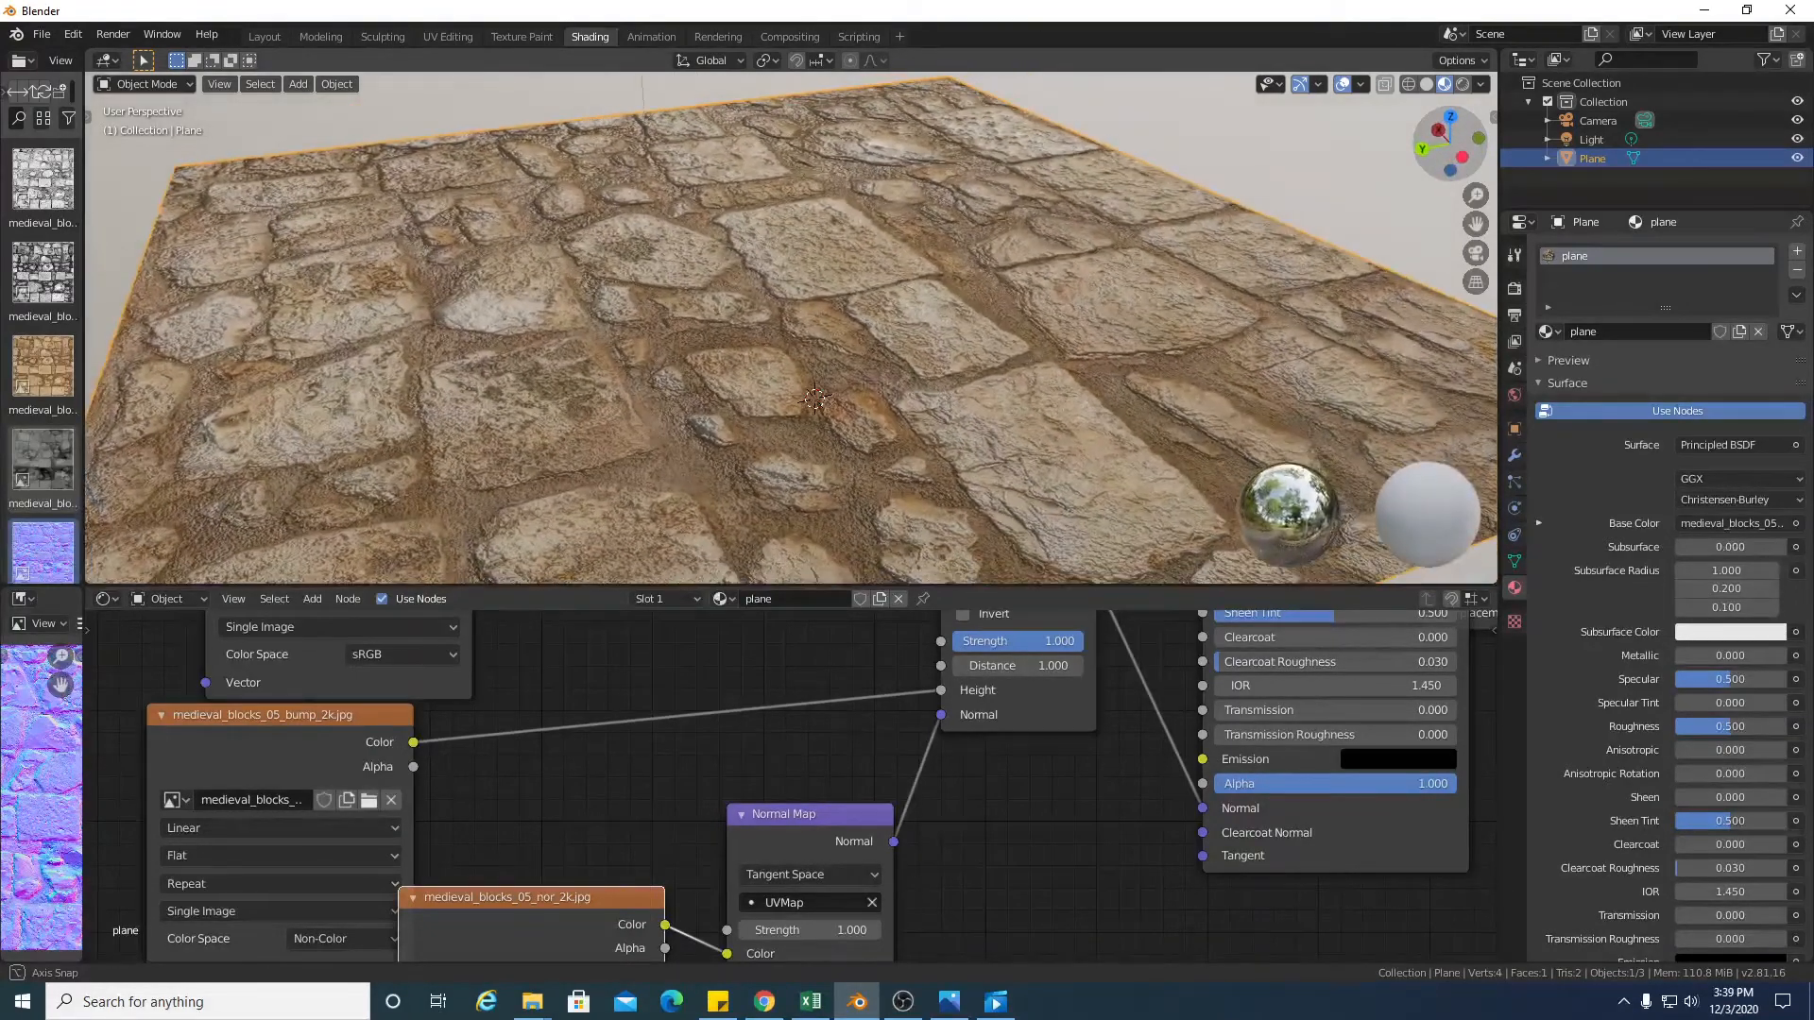
pyautogui.moveTo(1279, 142)
pyautogui.mouseDown()
pyautogui.moveTo(1213, 146)
pyautogui.moveTo(1284, 160)
pyautogui.mouseUp()
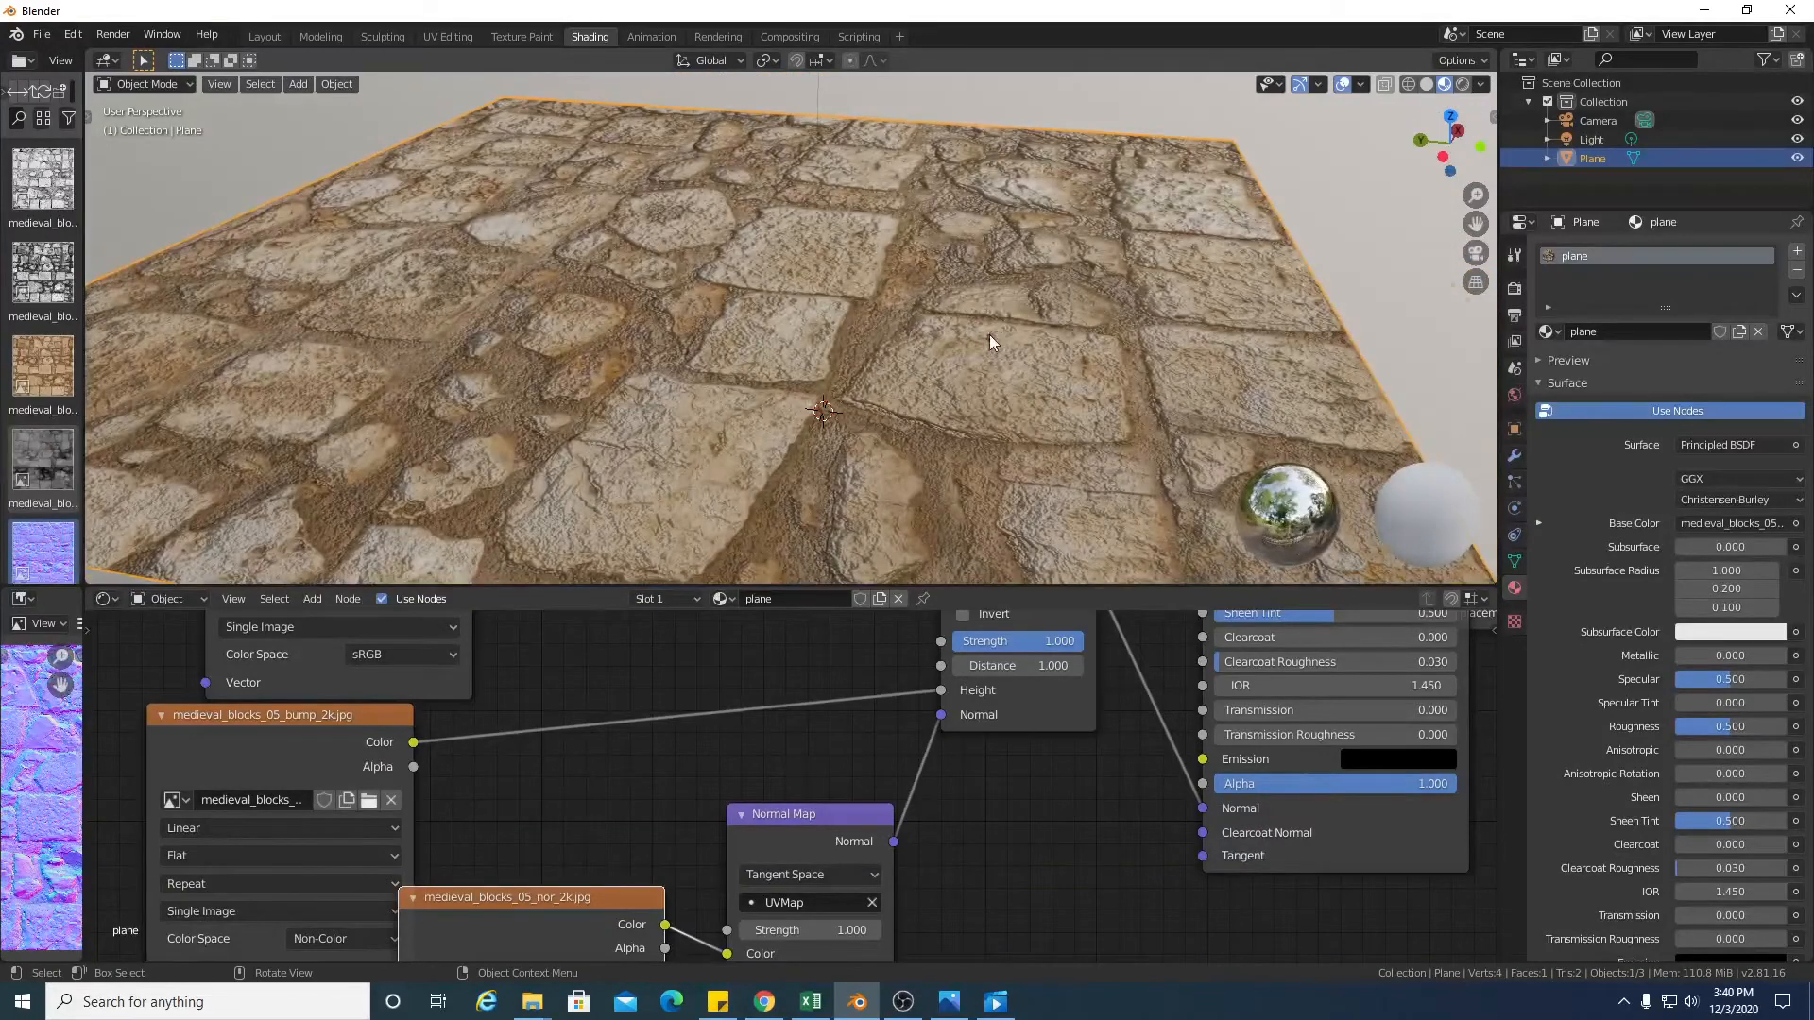
pyautogui.scroll(3, 989, 334)
pyautogui.moveTo(1444, 140); pyautogui.dragTo(1397, 153)
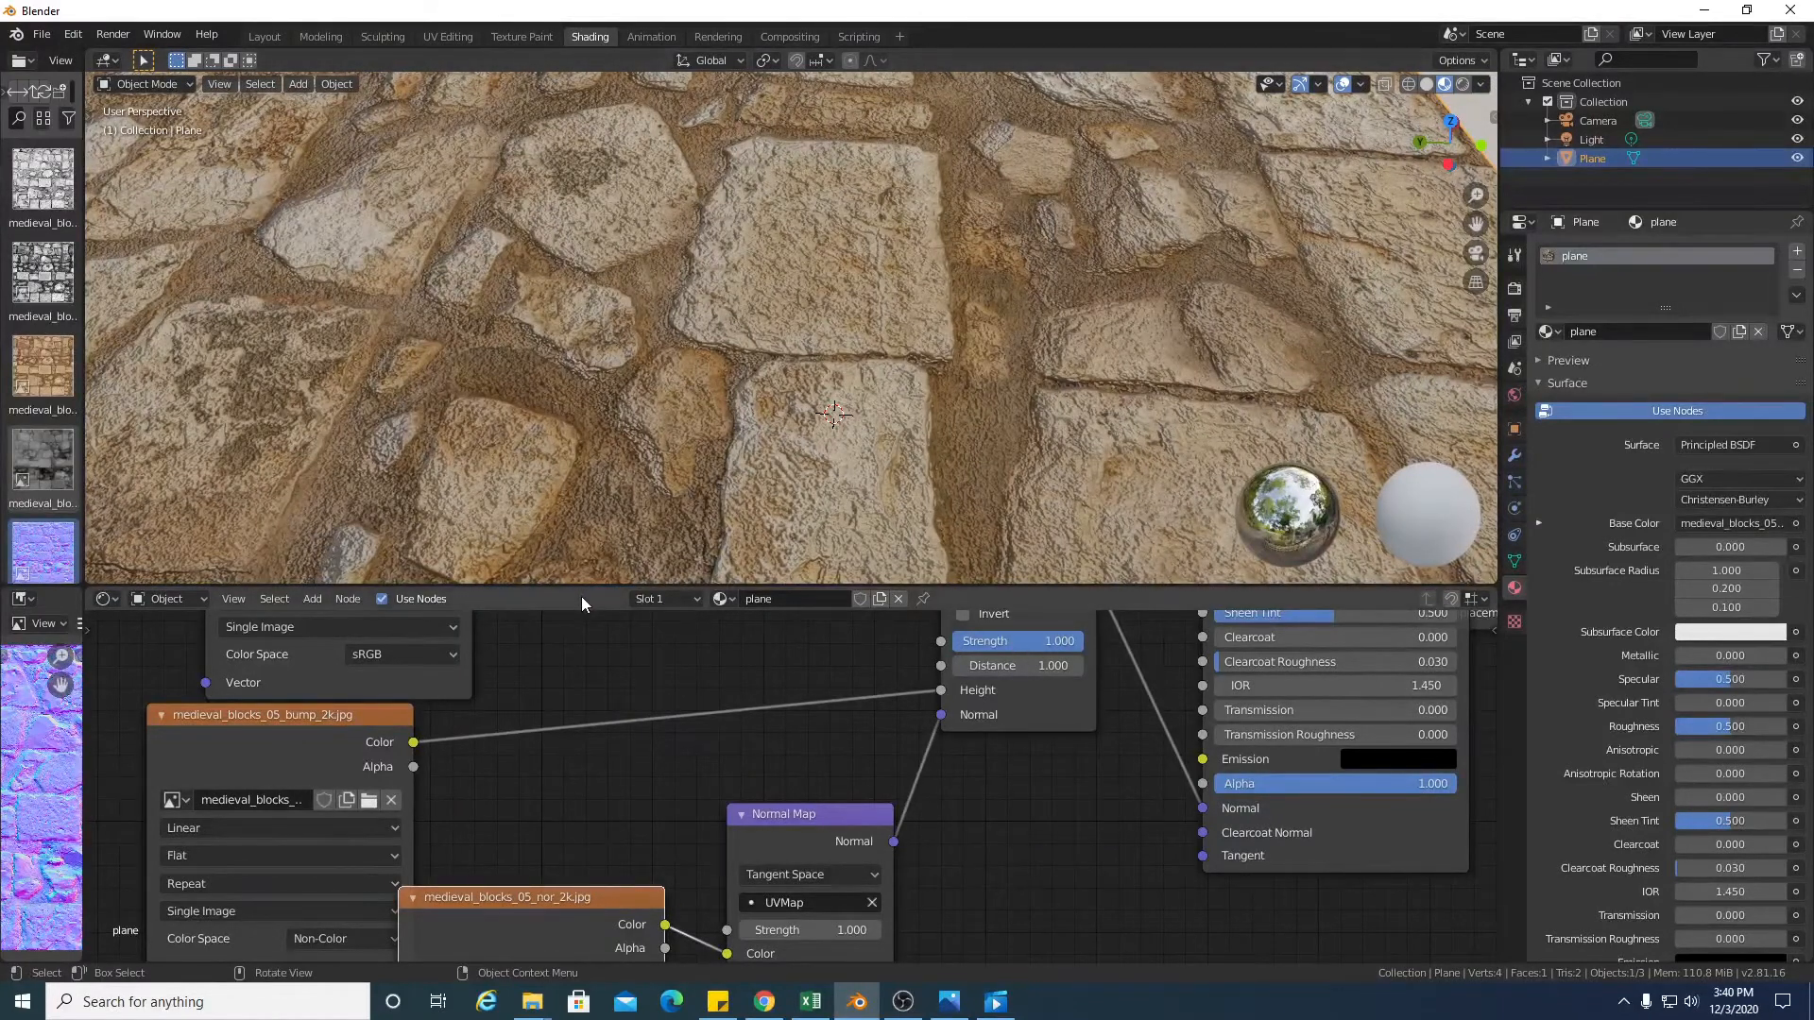
pyautogui.moveTo(583, 587); pyautogui.dragTo(623, 545)
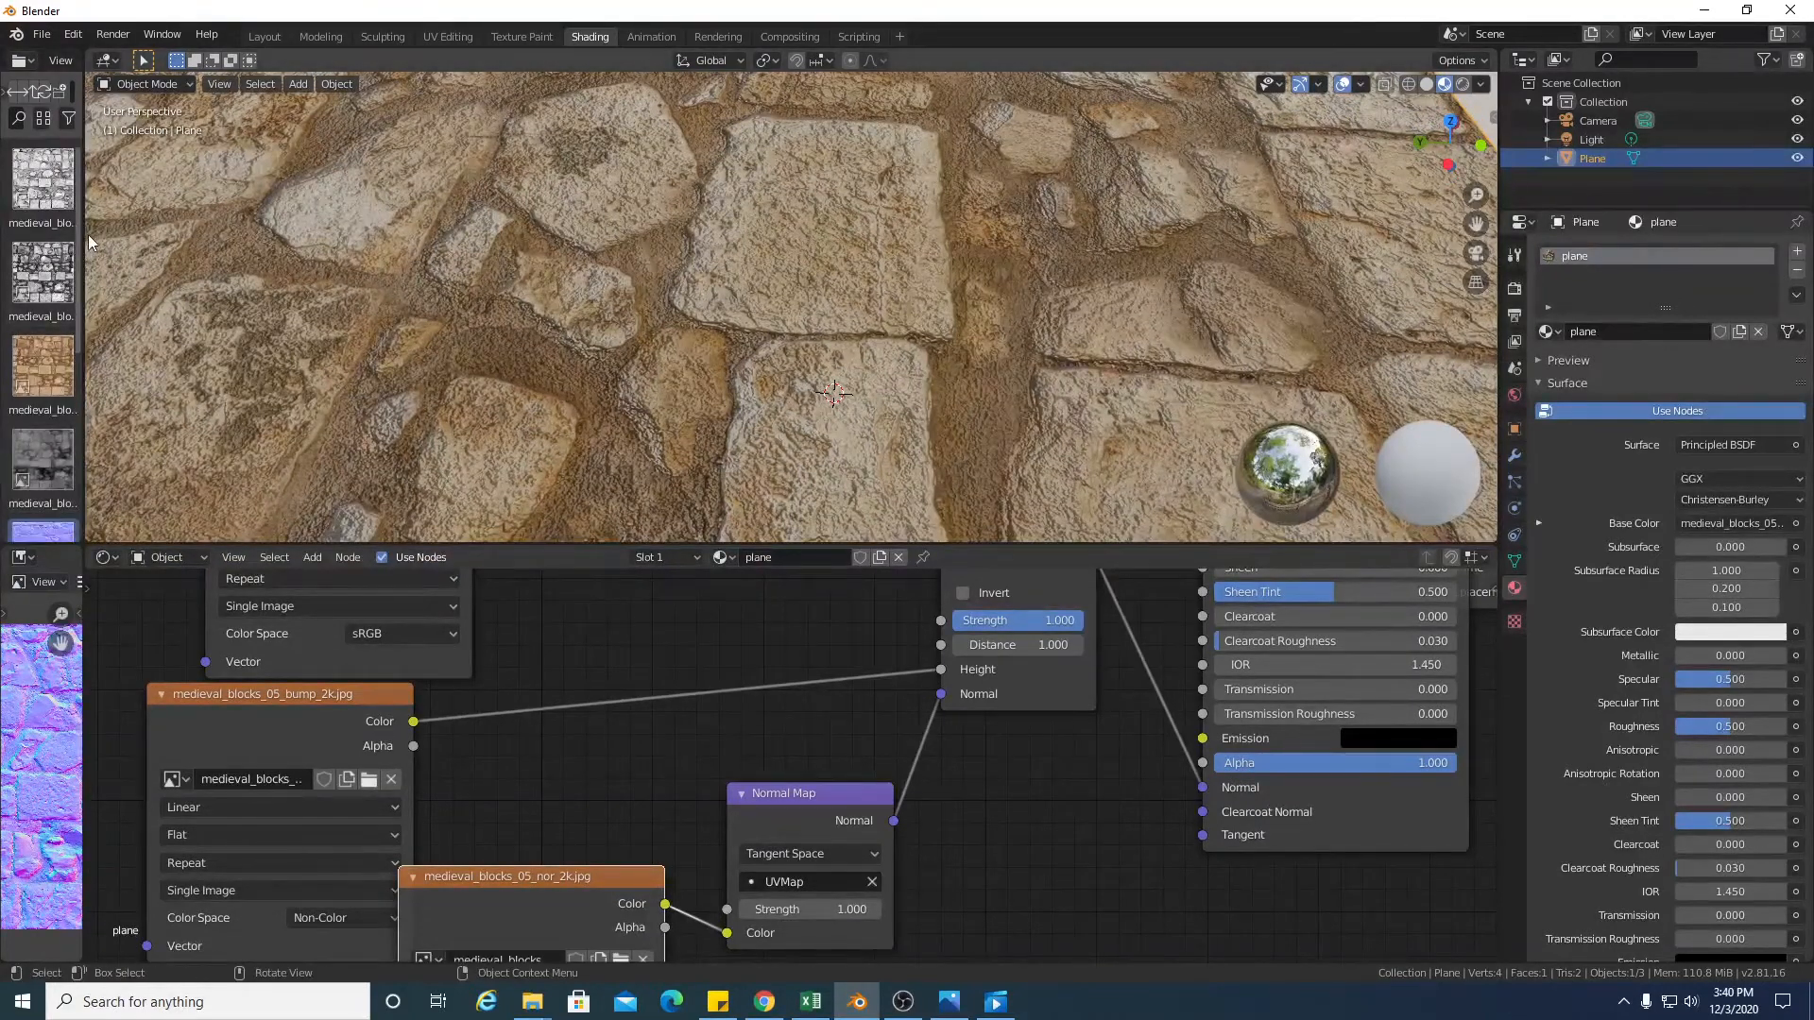
pyautogui.moveTo(86, 230); pyautogui.dragTo(322, 239)
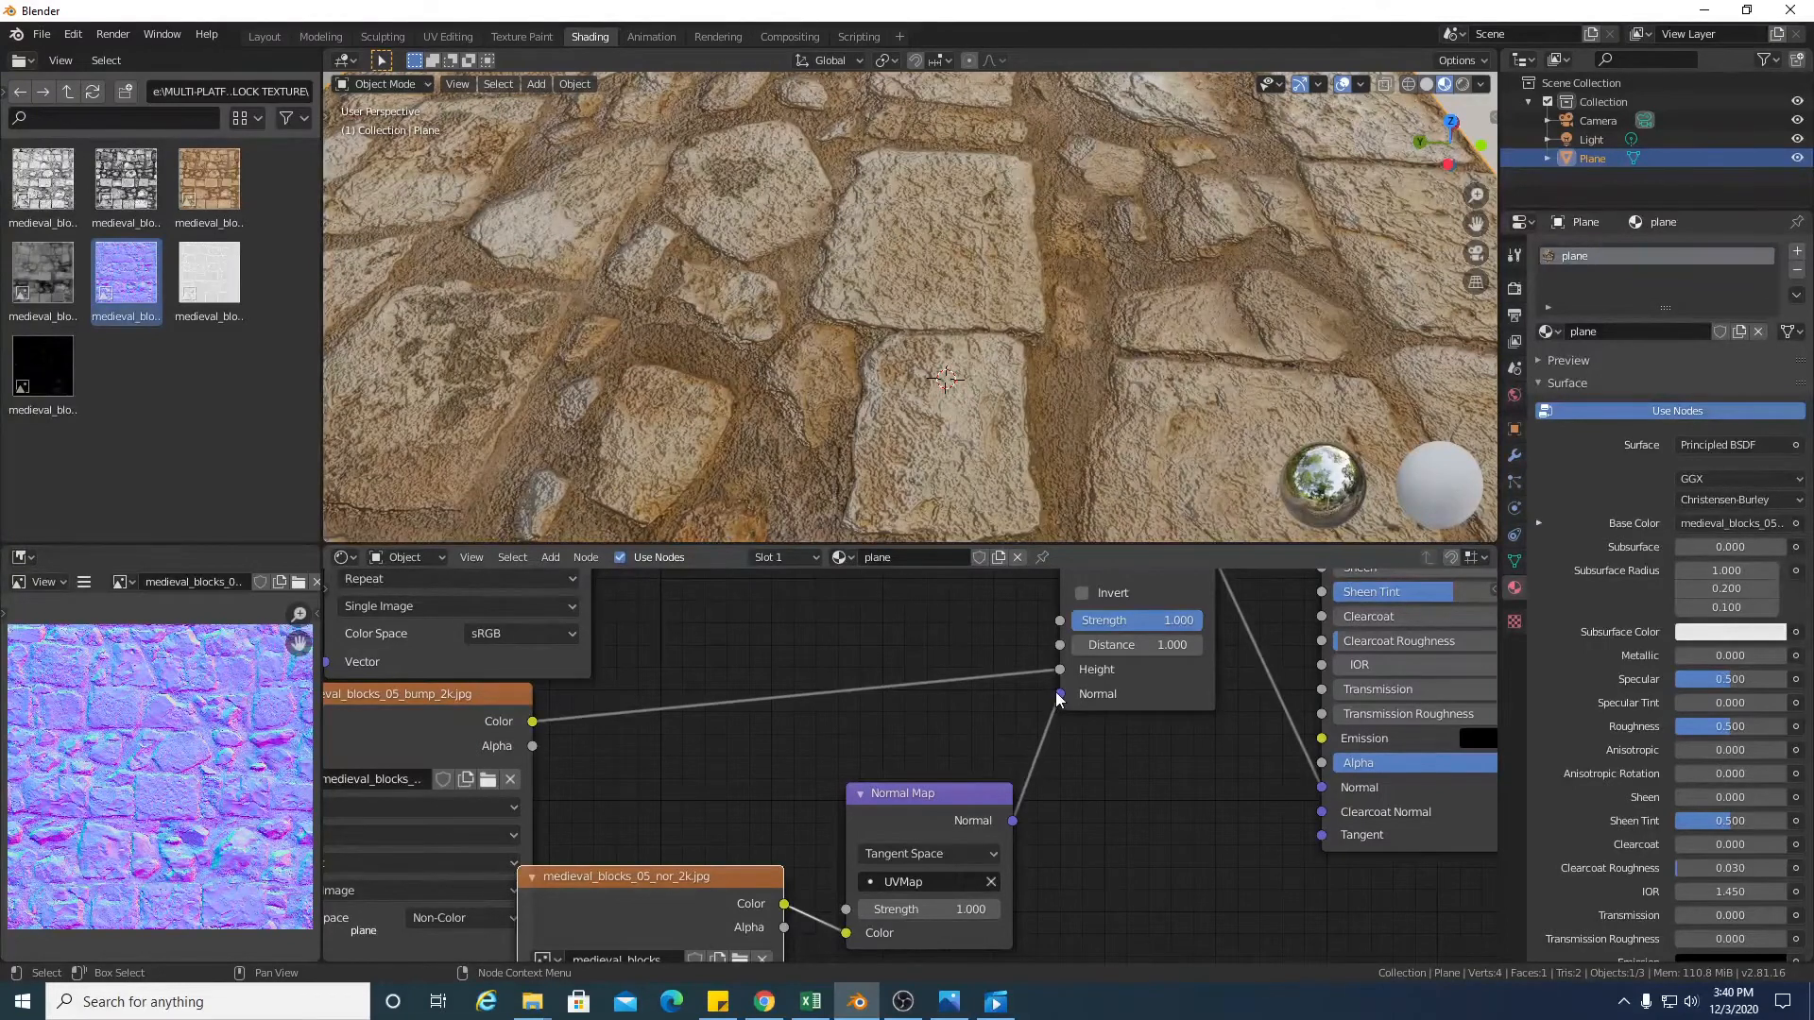
# Disconnect the Normal Map from the Bump node's Normal input and inspect the stones with only the bump map applied
pyautogui.moveTo(1059, 695); pyautogui.dragTo(1068, 848)
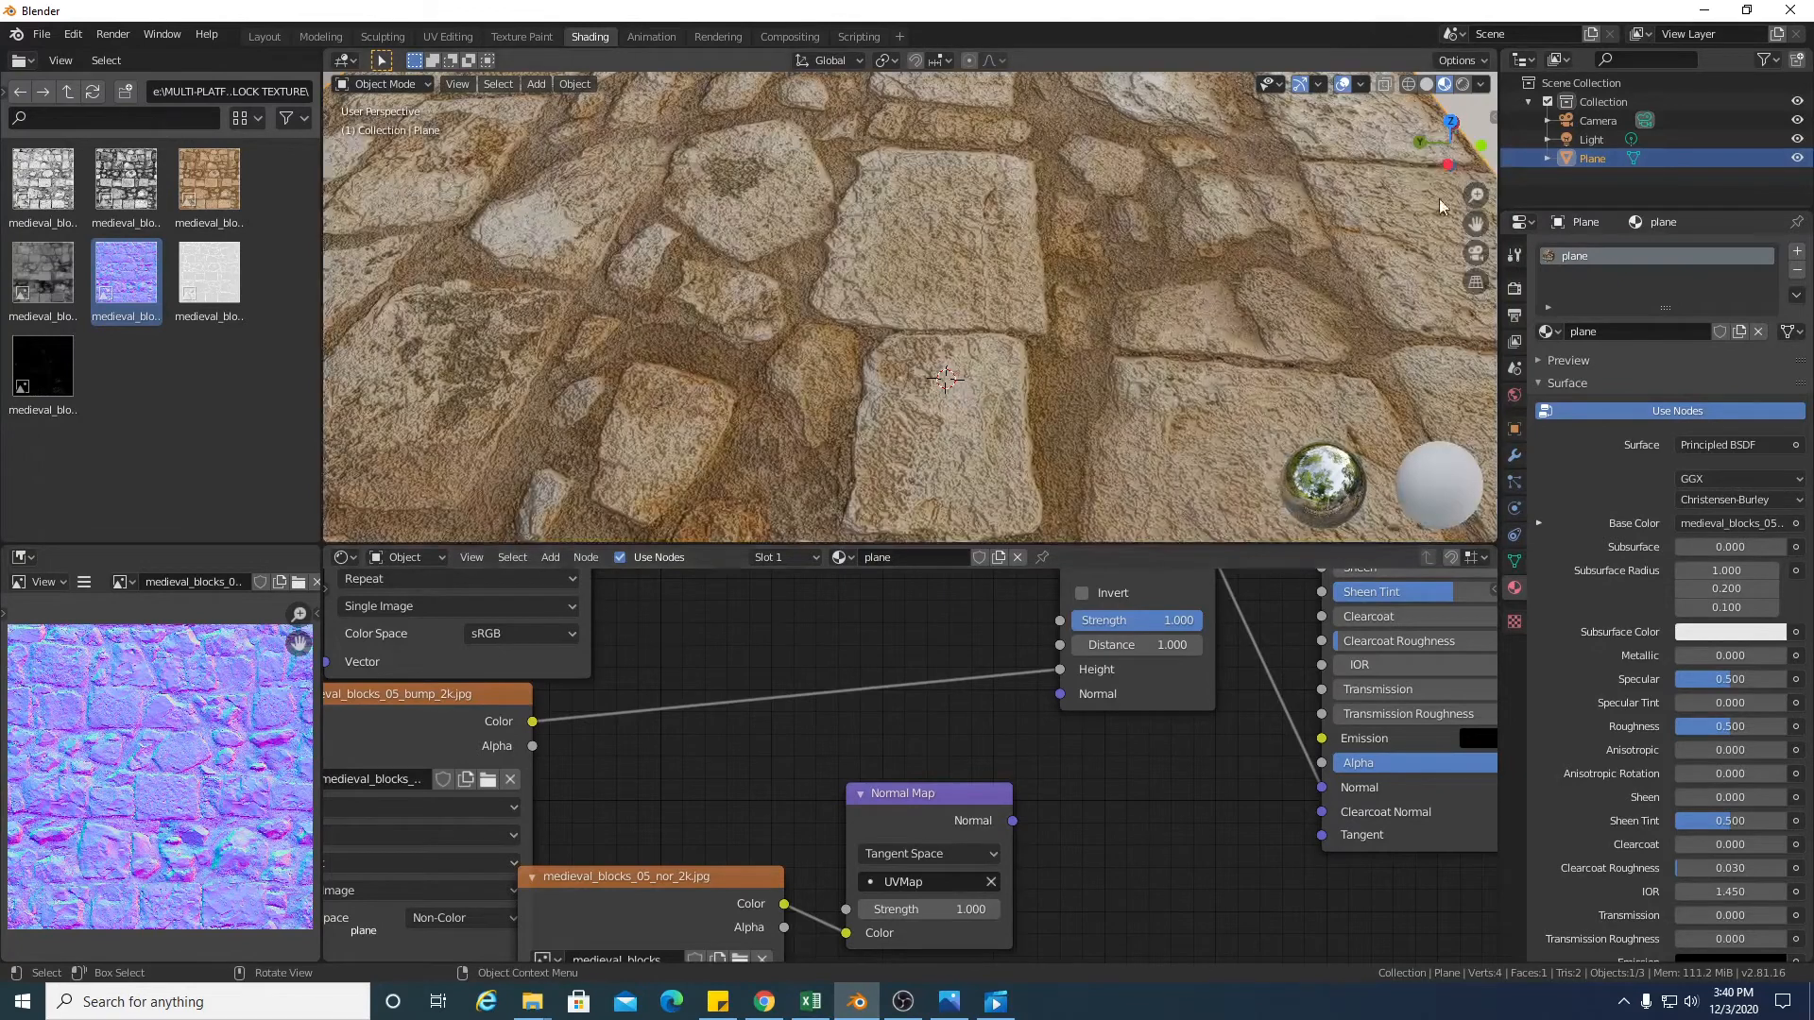
pyautogui.scroll(-5, 1228, 325)
pyautogui.moveTo(1434, 184); pyautogui.dragTo(1520, 192)
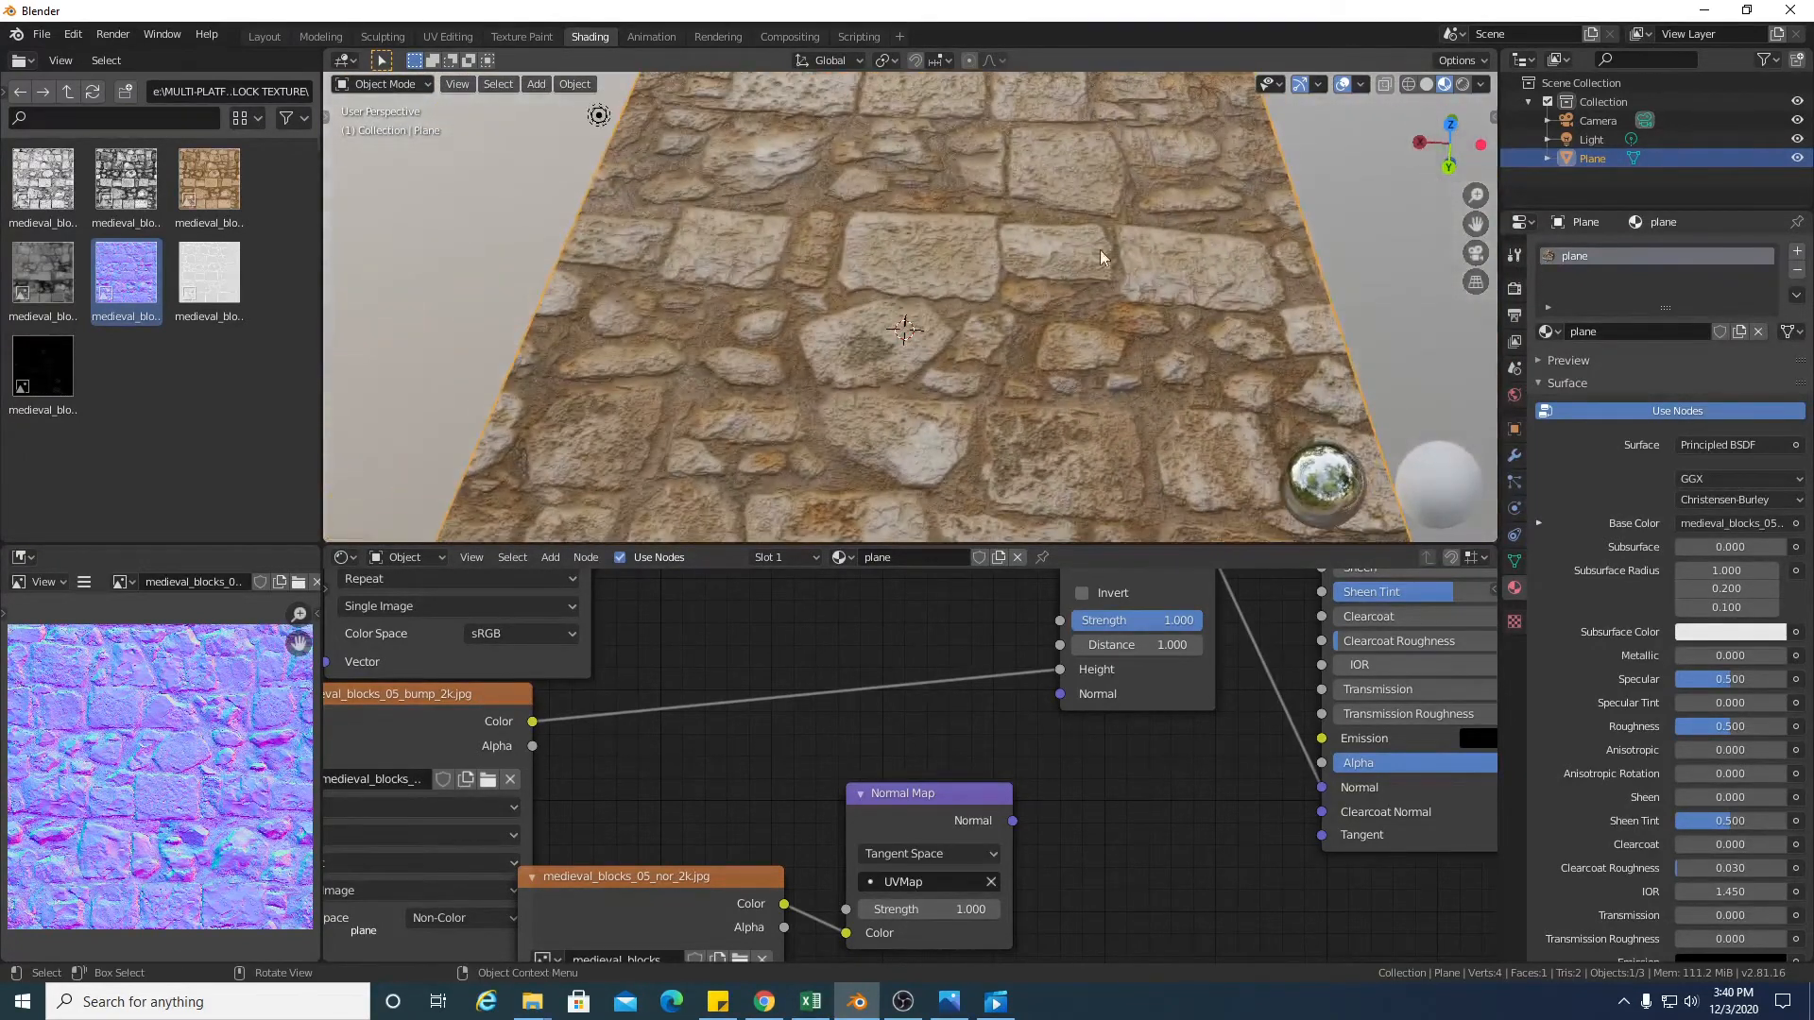
pyautogui.scroll(4, 1008, 336)
pyautogui.scroll(1, 1006, 334)
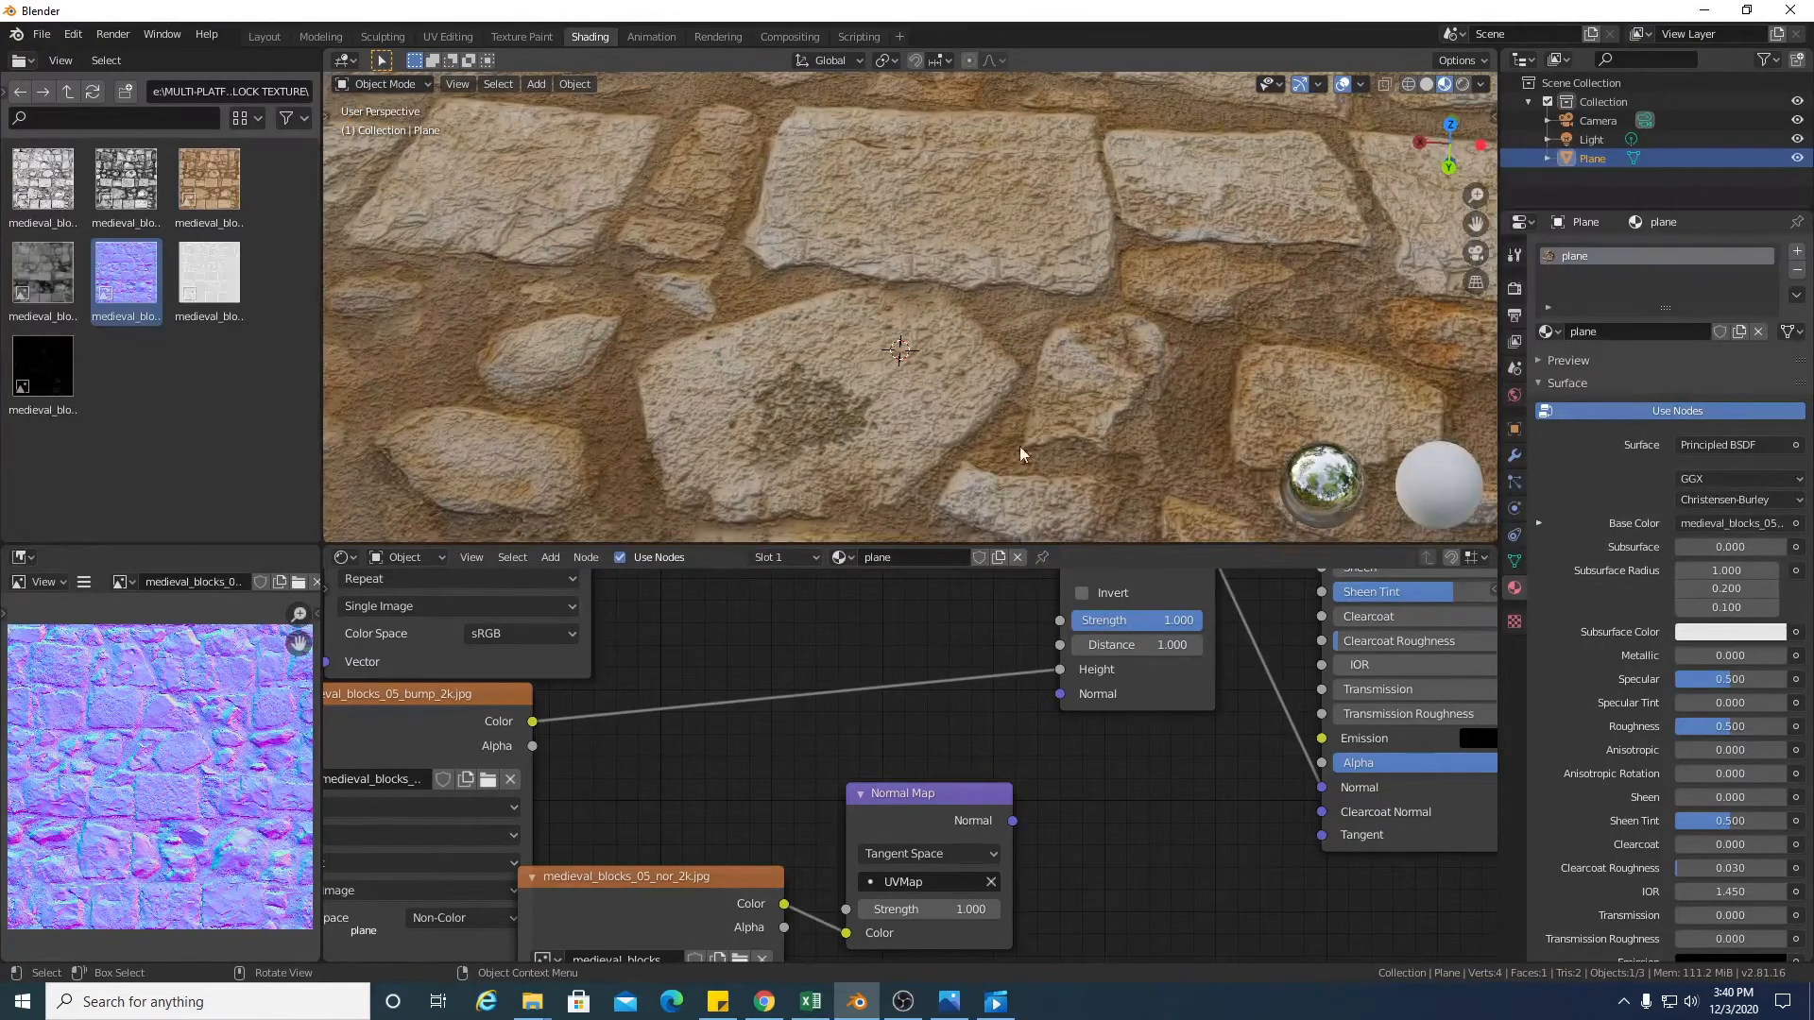
# Reconnect the Normal Map to the Bump node's Normal input to compare the relief, then detach it again
pyautogui.moveTo(1015, 818)
pyautogui.mouseDown()
pyautogui.moveTo(1041, 700)
pyautogui.moveTo(1060, 695)
pyautogui.mouseUp()
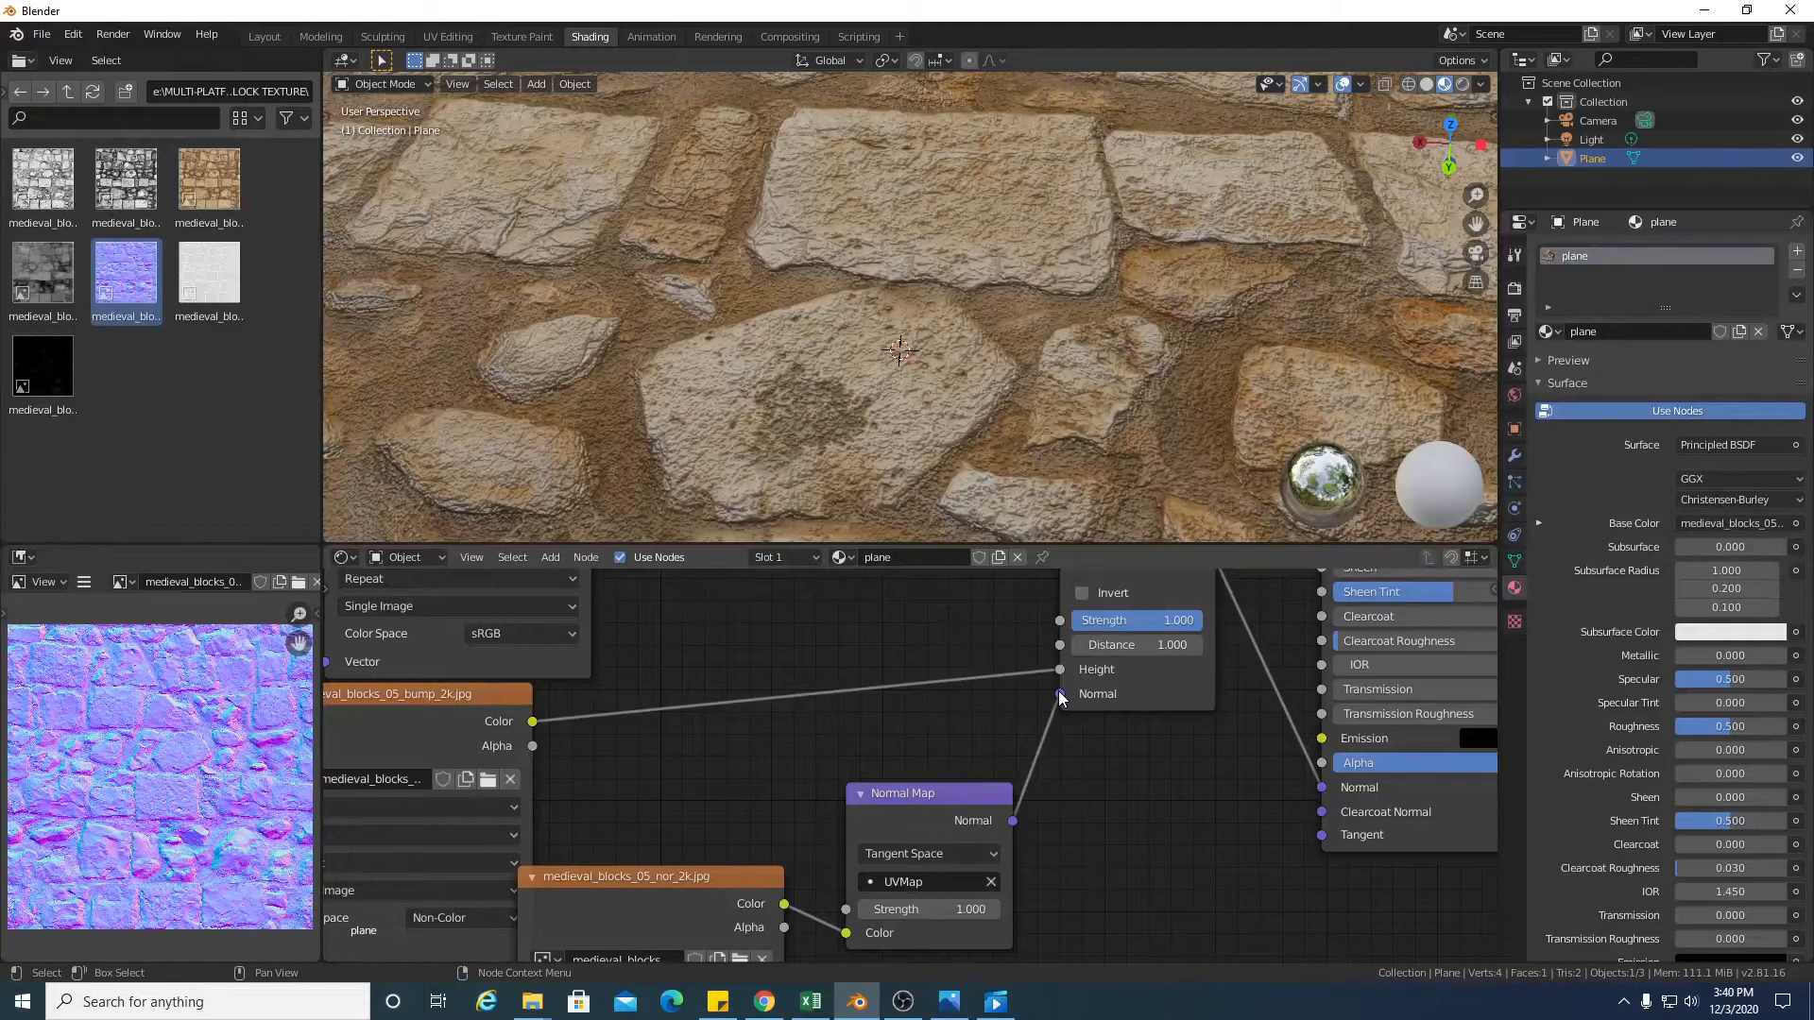
pyautogui.moveTo(1060, 696); pyautogui.dragTo(1086, 746)
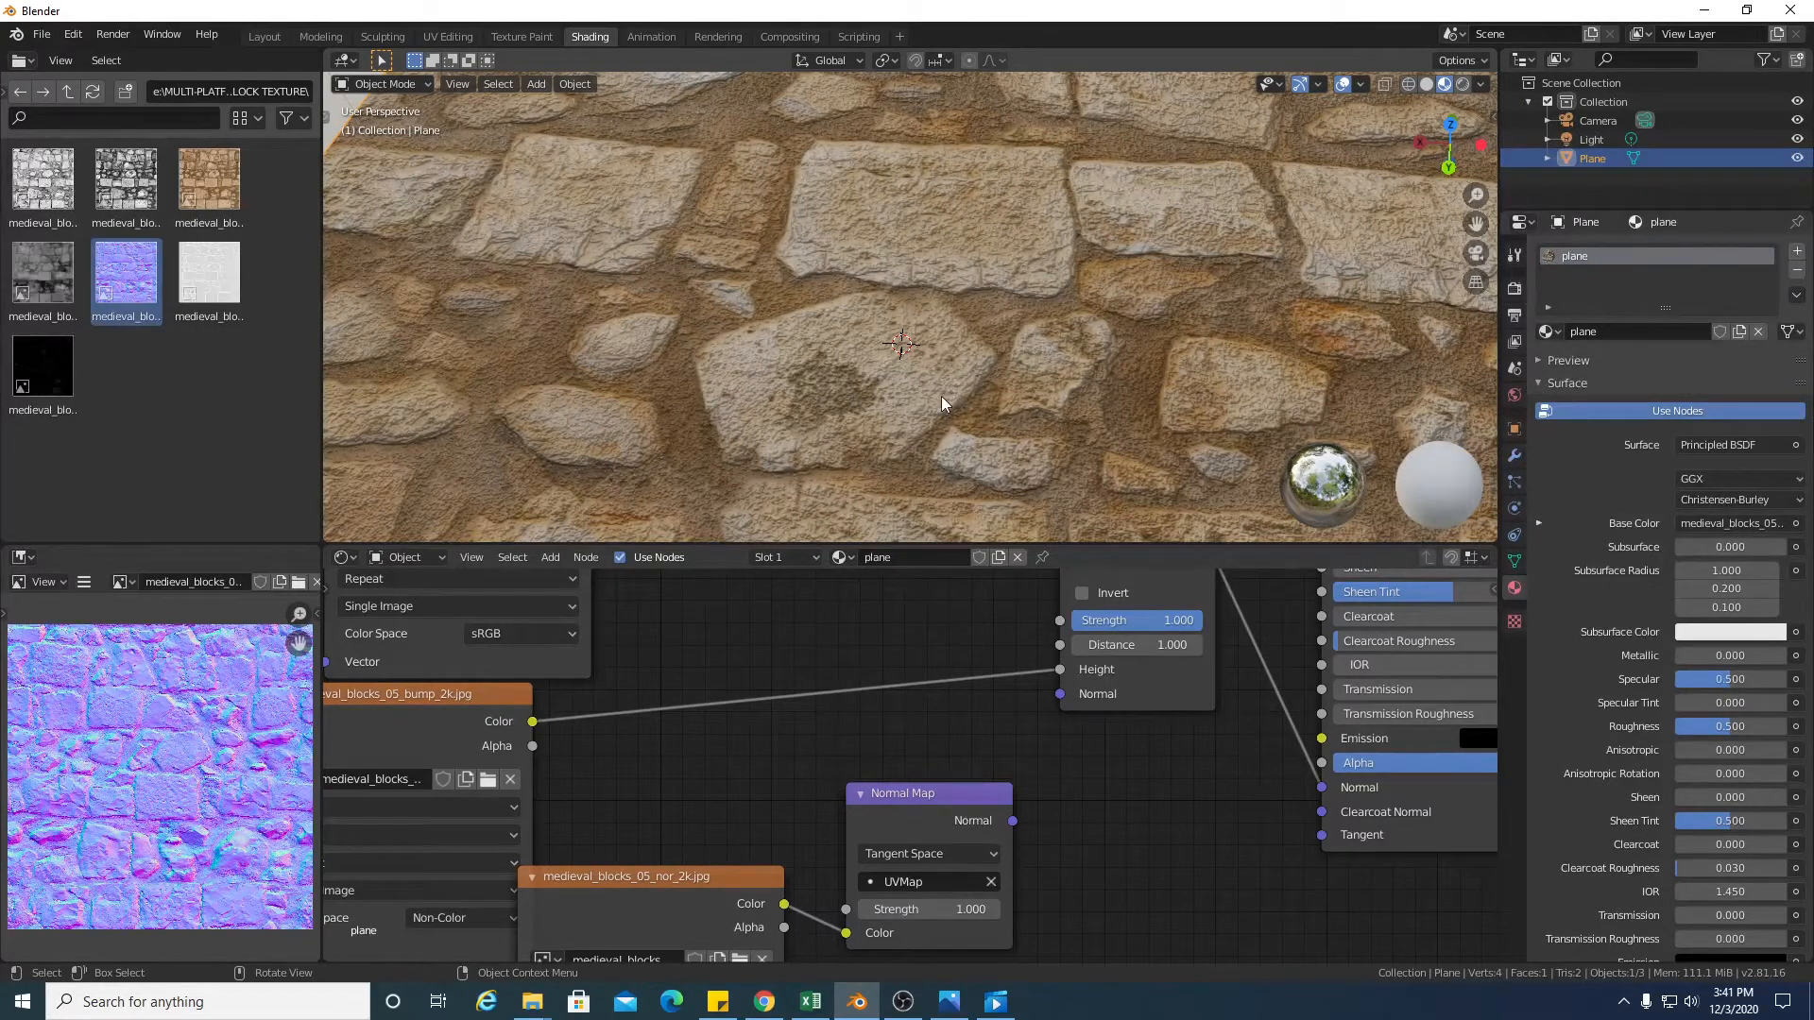
# Reconnect the Normal Map's Normal output to the Bump node's Normal input and examine the combined relief up close and from a lower angle
pyautogui.moveTo(1011, 820); pyautogui.dragTo(1059, 701)
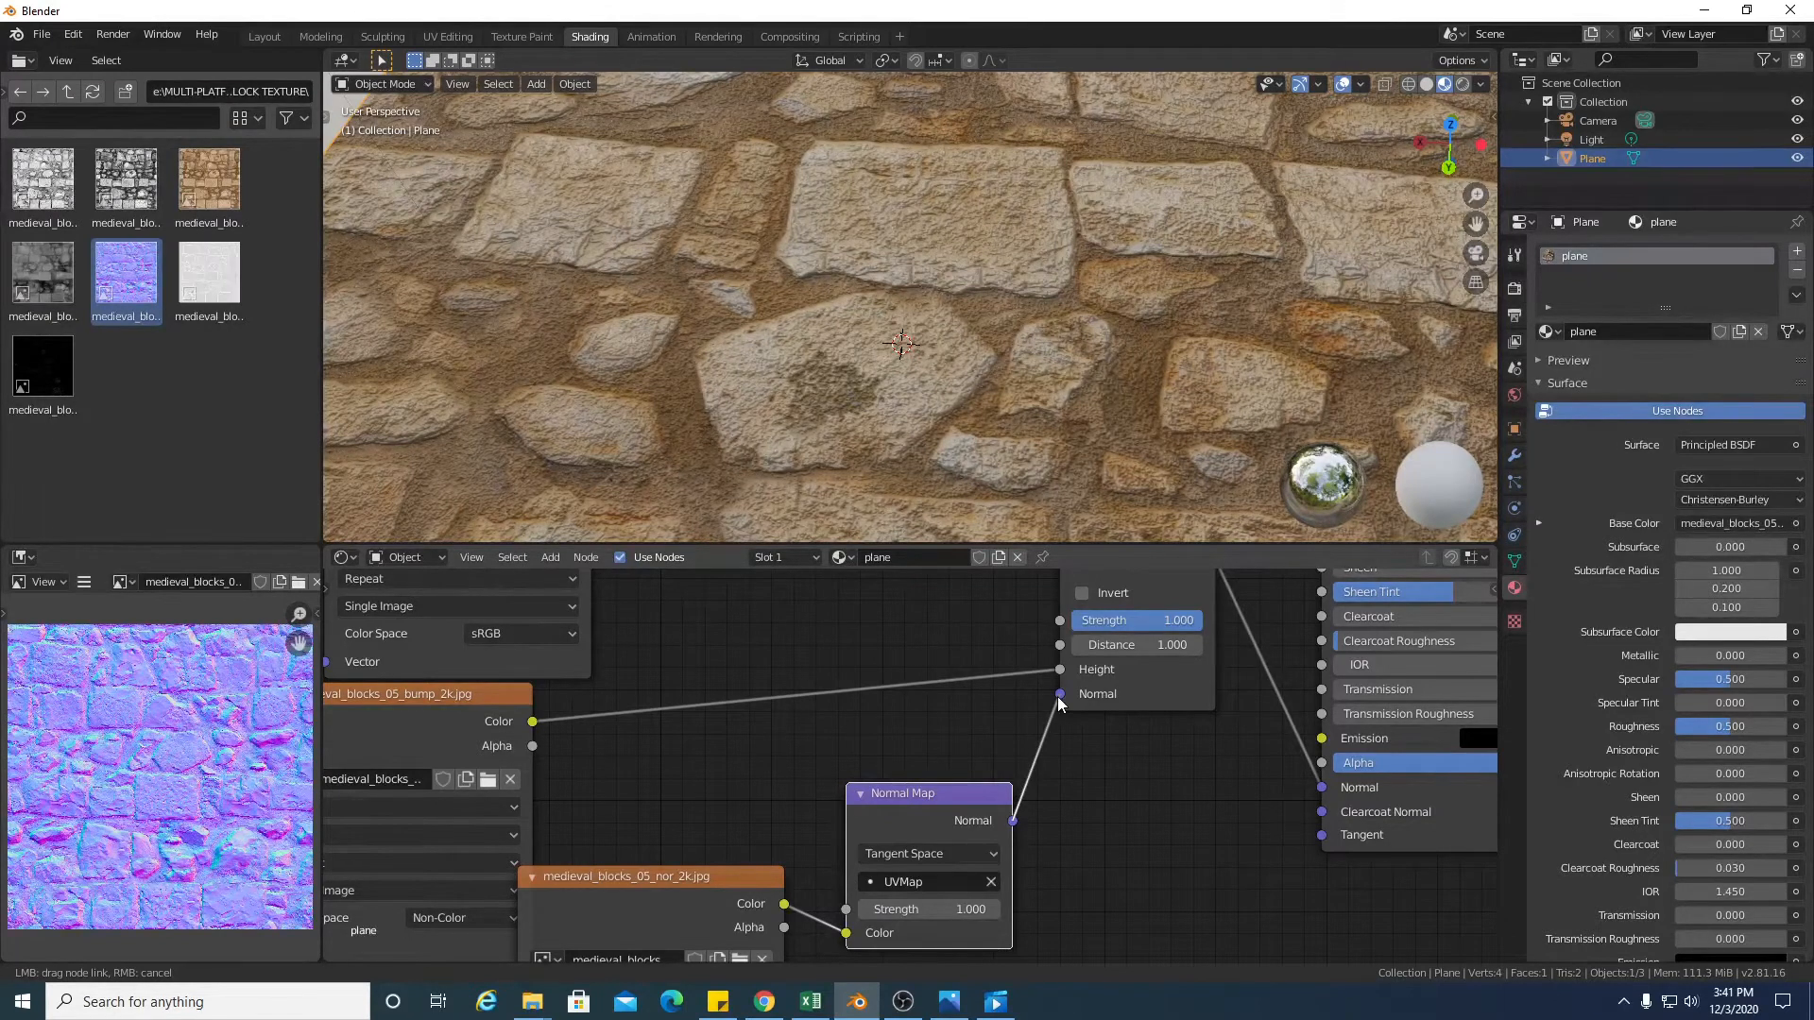
pyautogui.moveTo(1059, 701); pyautogui.dragTo(1059, 701)
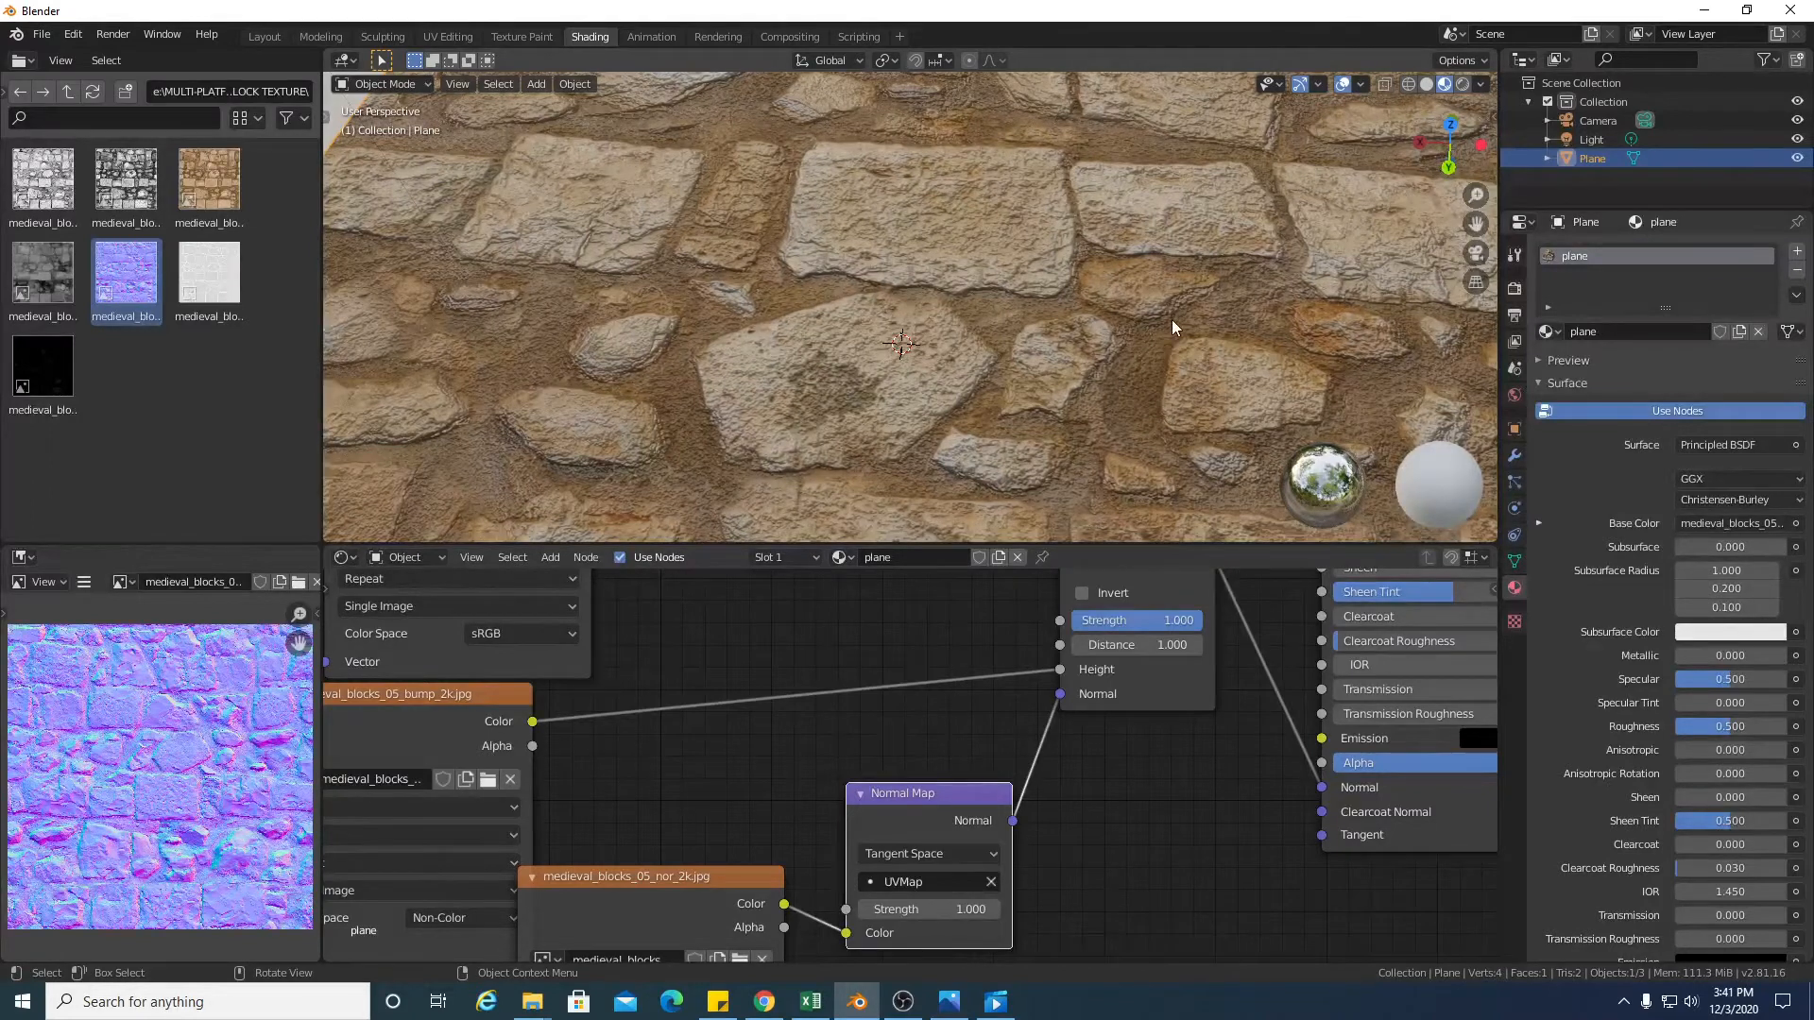
pyautogui.scroll(2, 1171, 319)
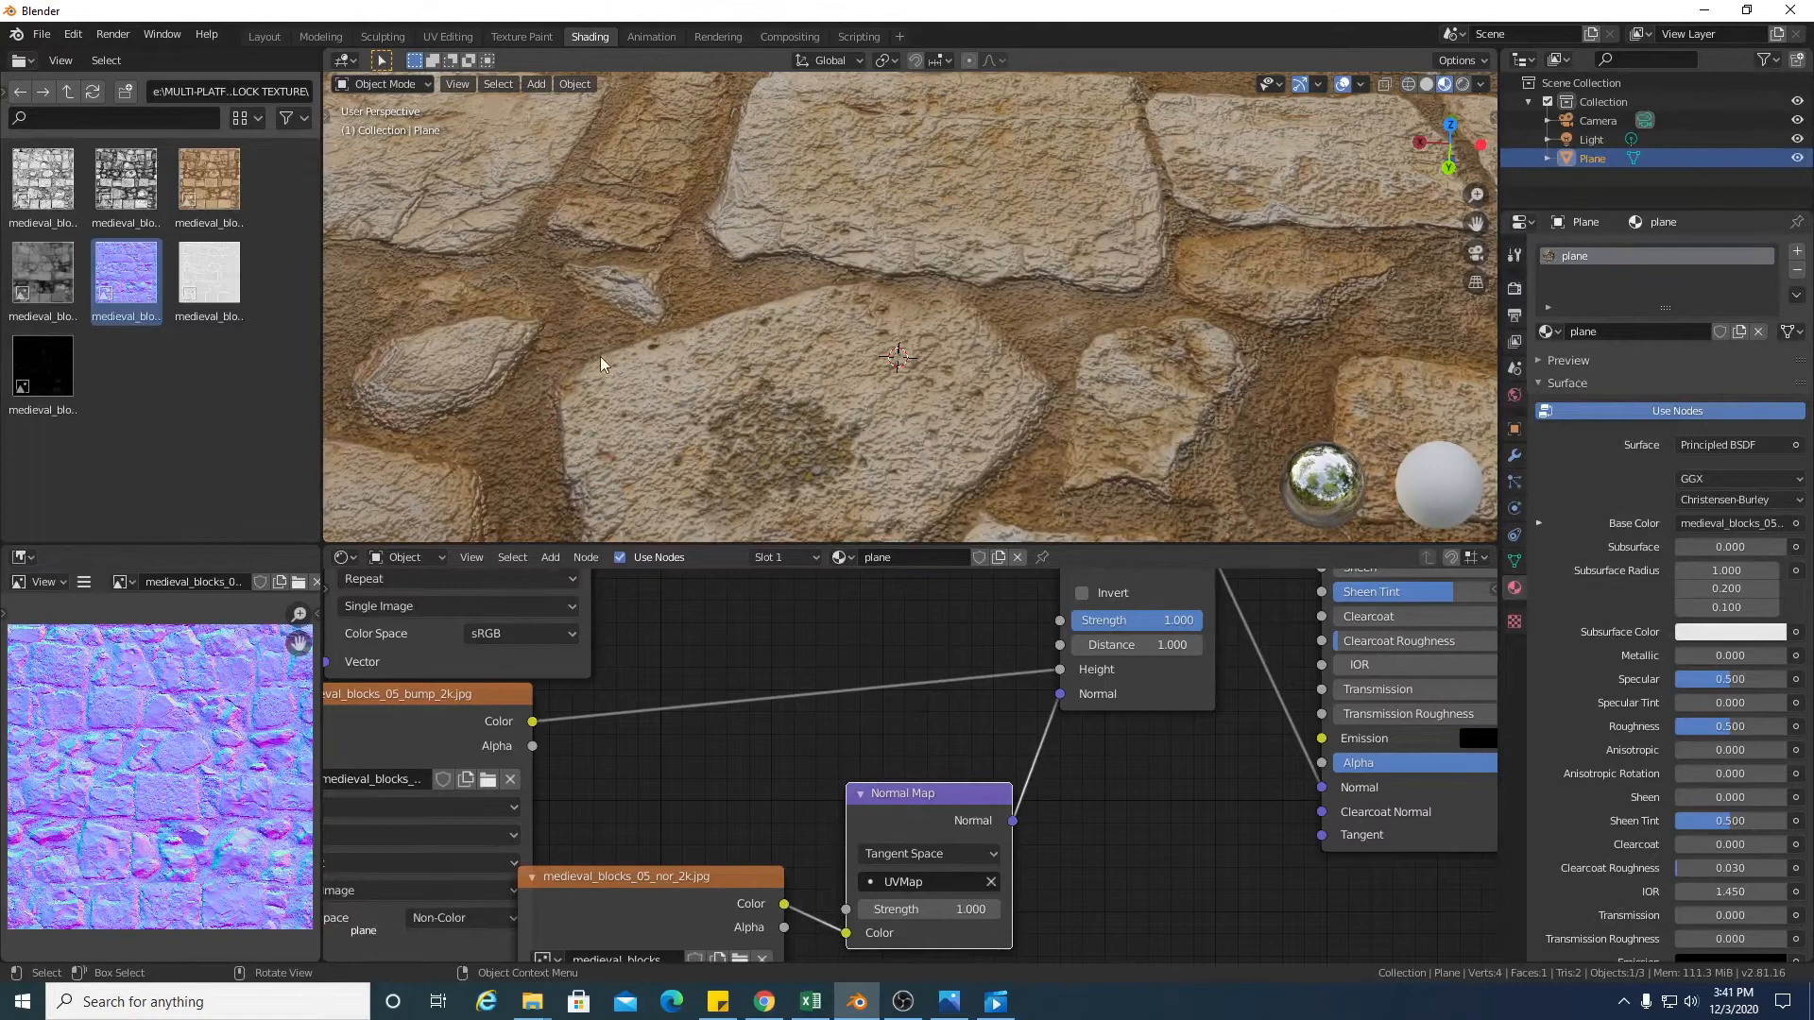
pyautogui.scroll(-1, 599, 355)
pyautogui.moveTo(1443, 153)
pyautogui.mouseDown()
pyautogui.moveTo(1442, 134)
pyautogui.moveTo(1351, 130)
pyautogui.moveTo(1247, 75)
pyautogui.moveTo(1419, 177)
pyautogui.mouseUp()
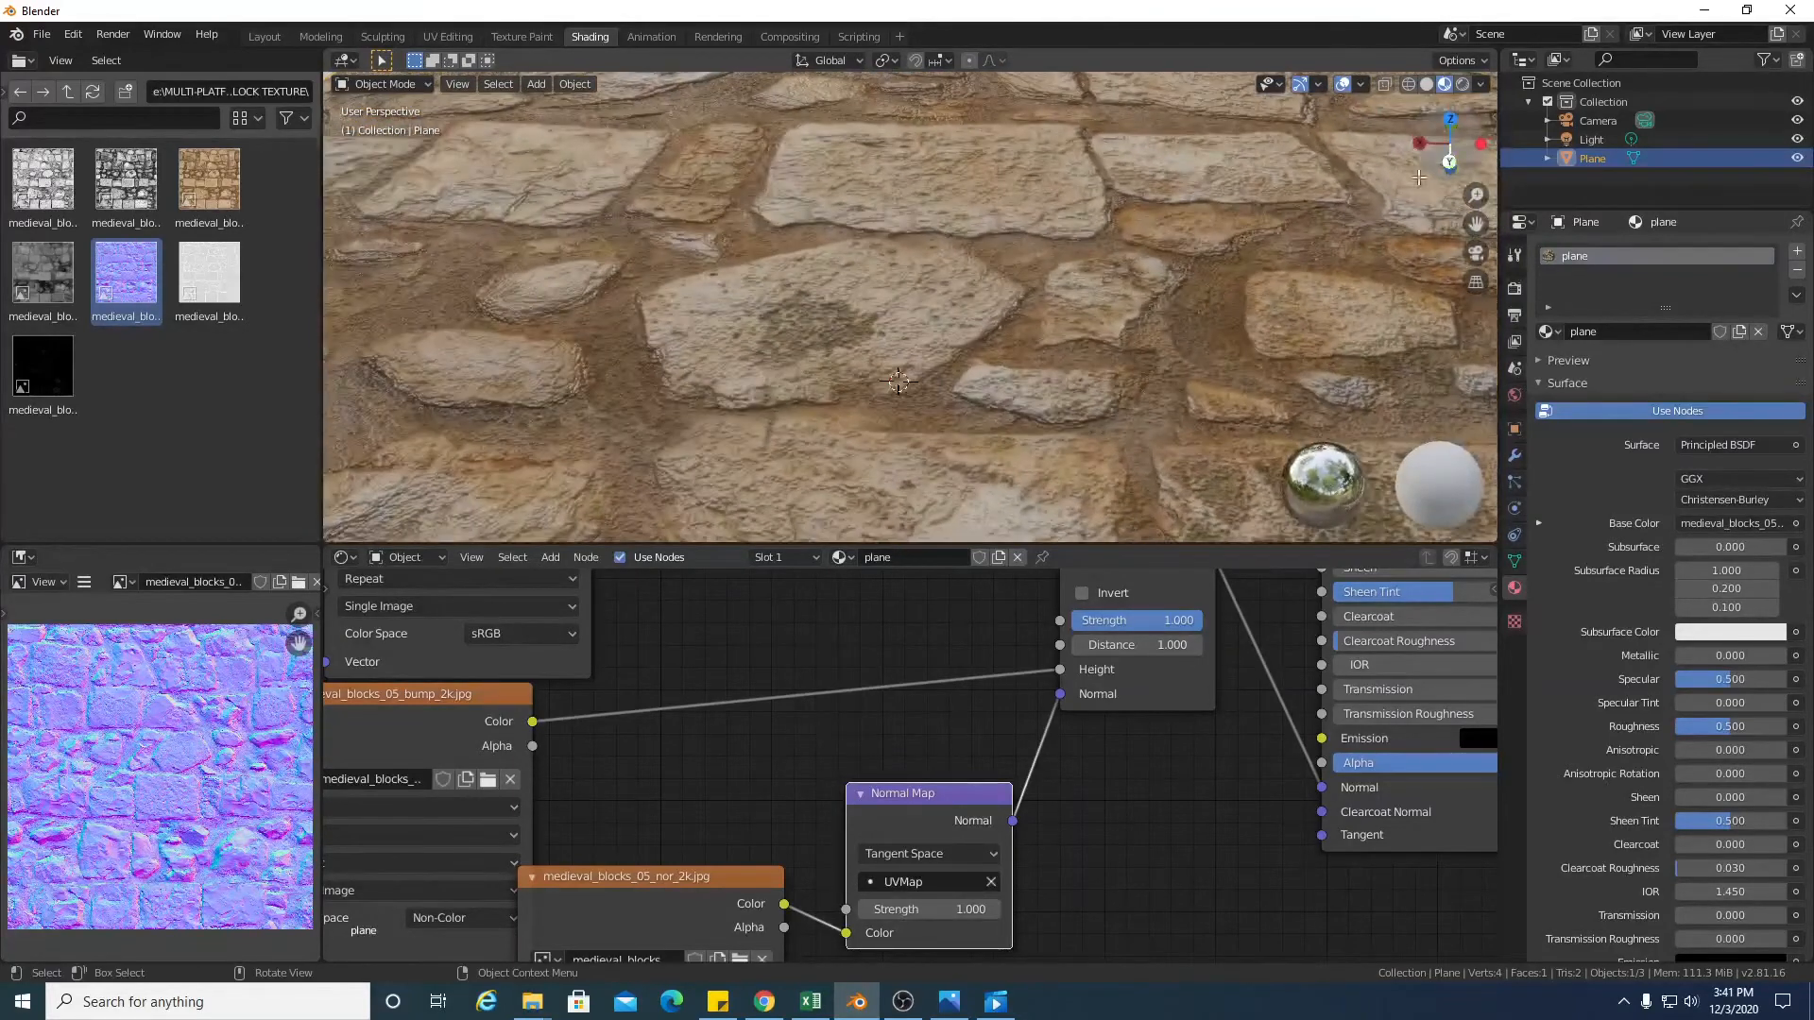
pyautogui.scroll(-4, 1234, 274)
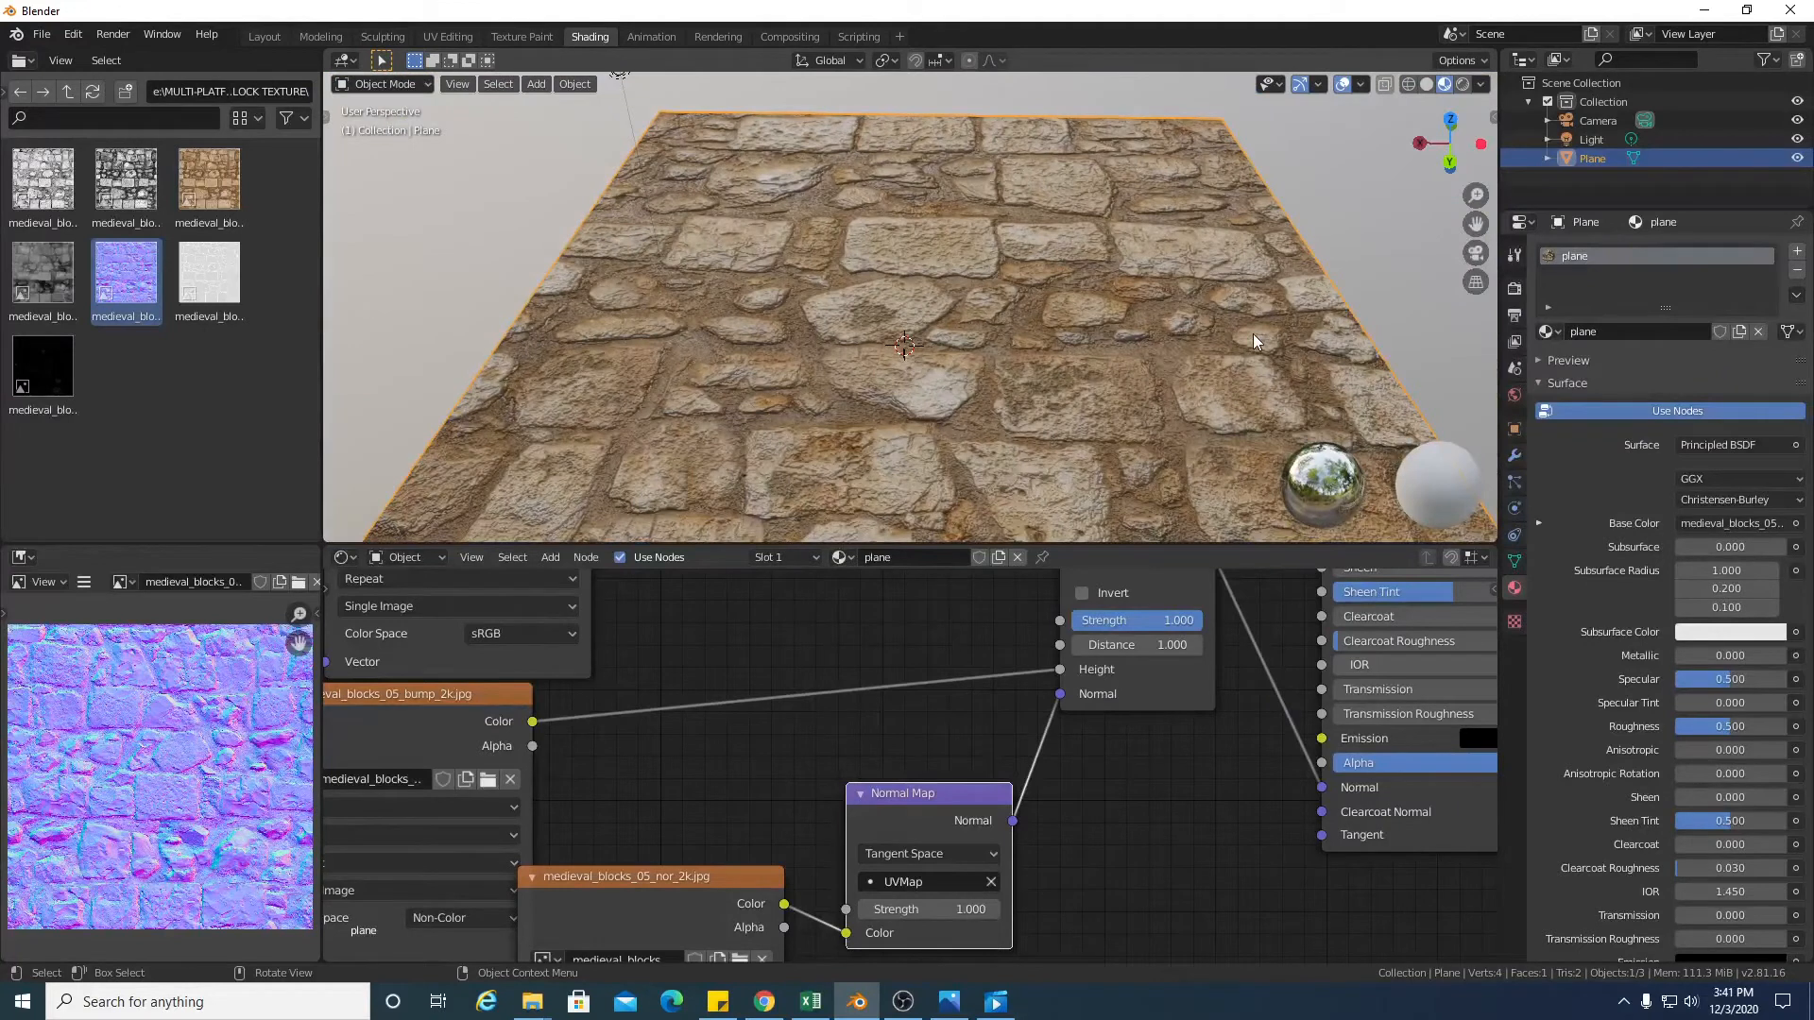
pyautogui.scroll(6, 1253, 332)
pyautogui.scroll(2, 1250, 342)
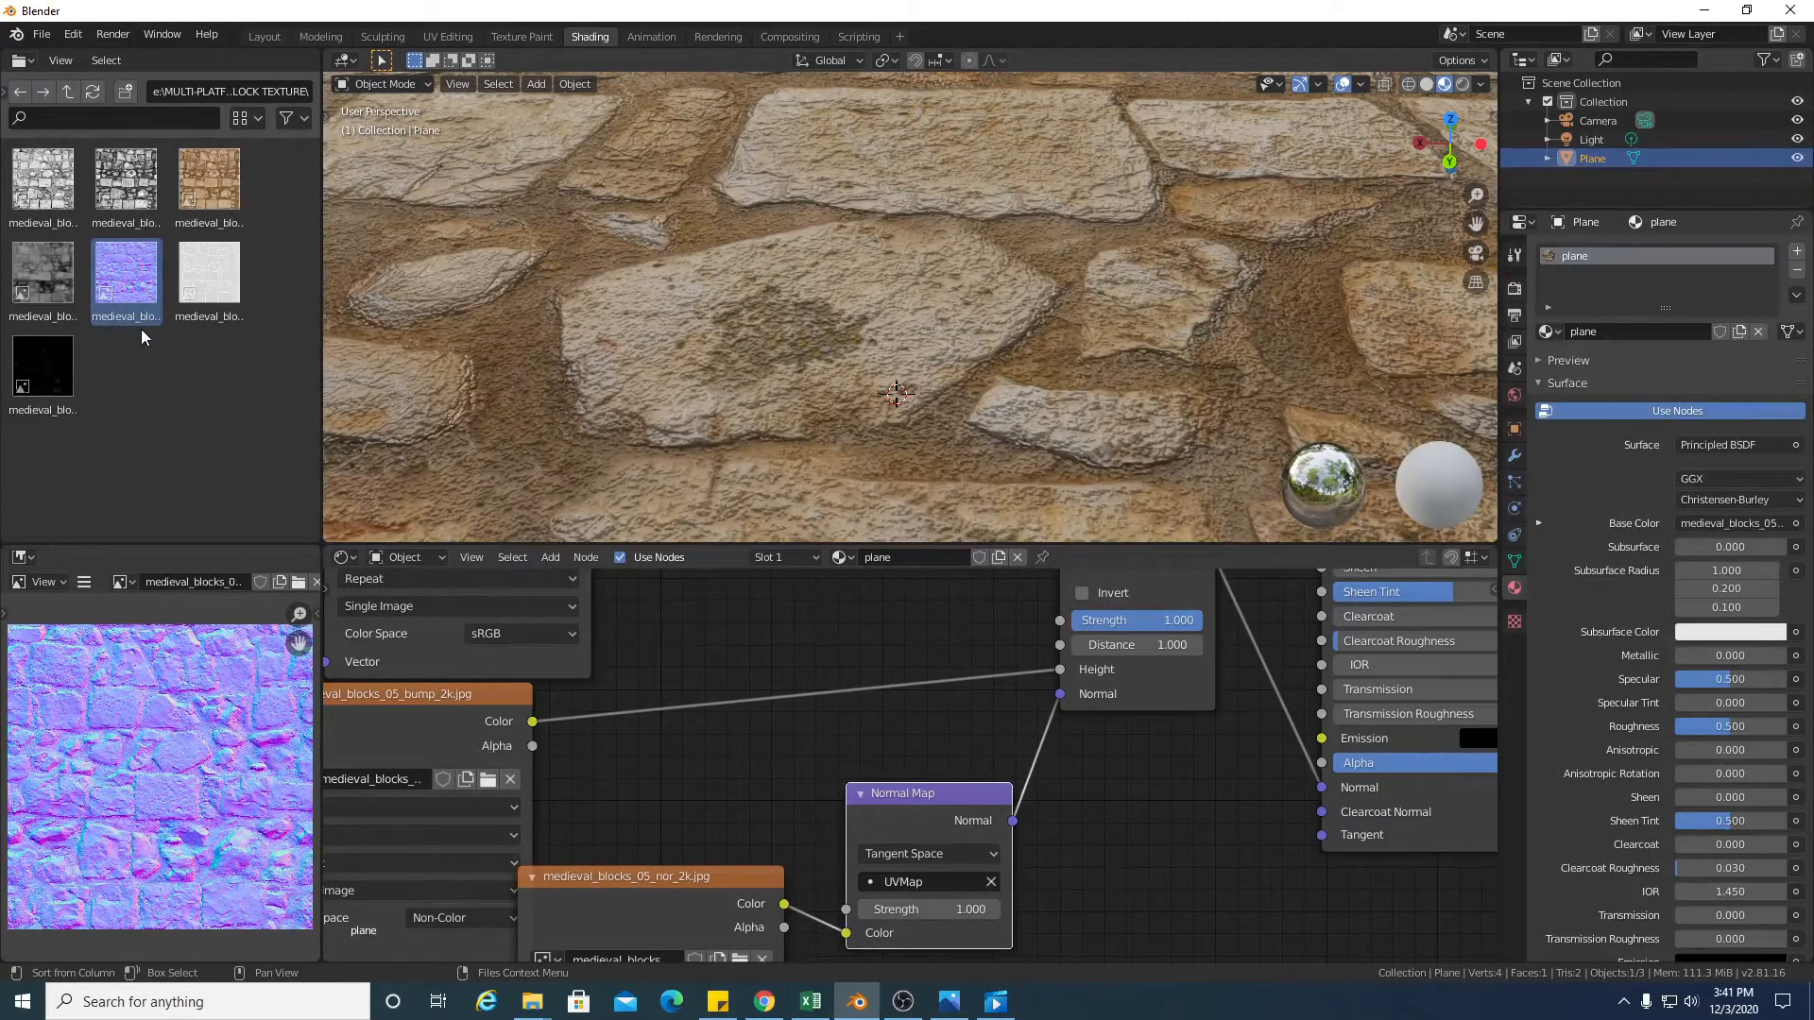
# Preview the medieval_blocks_05 displacement map in the image editor and enlarge the node editor area
pyautogui.click(53, 288)
pyautogui.moveTo(52, 270); pyautogui.dragTo(128, 718)
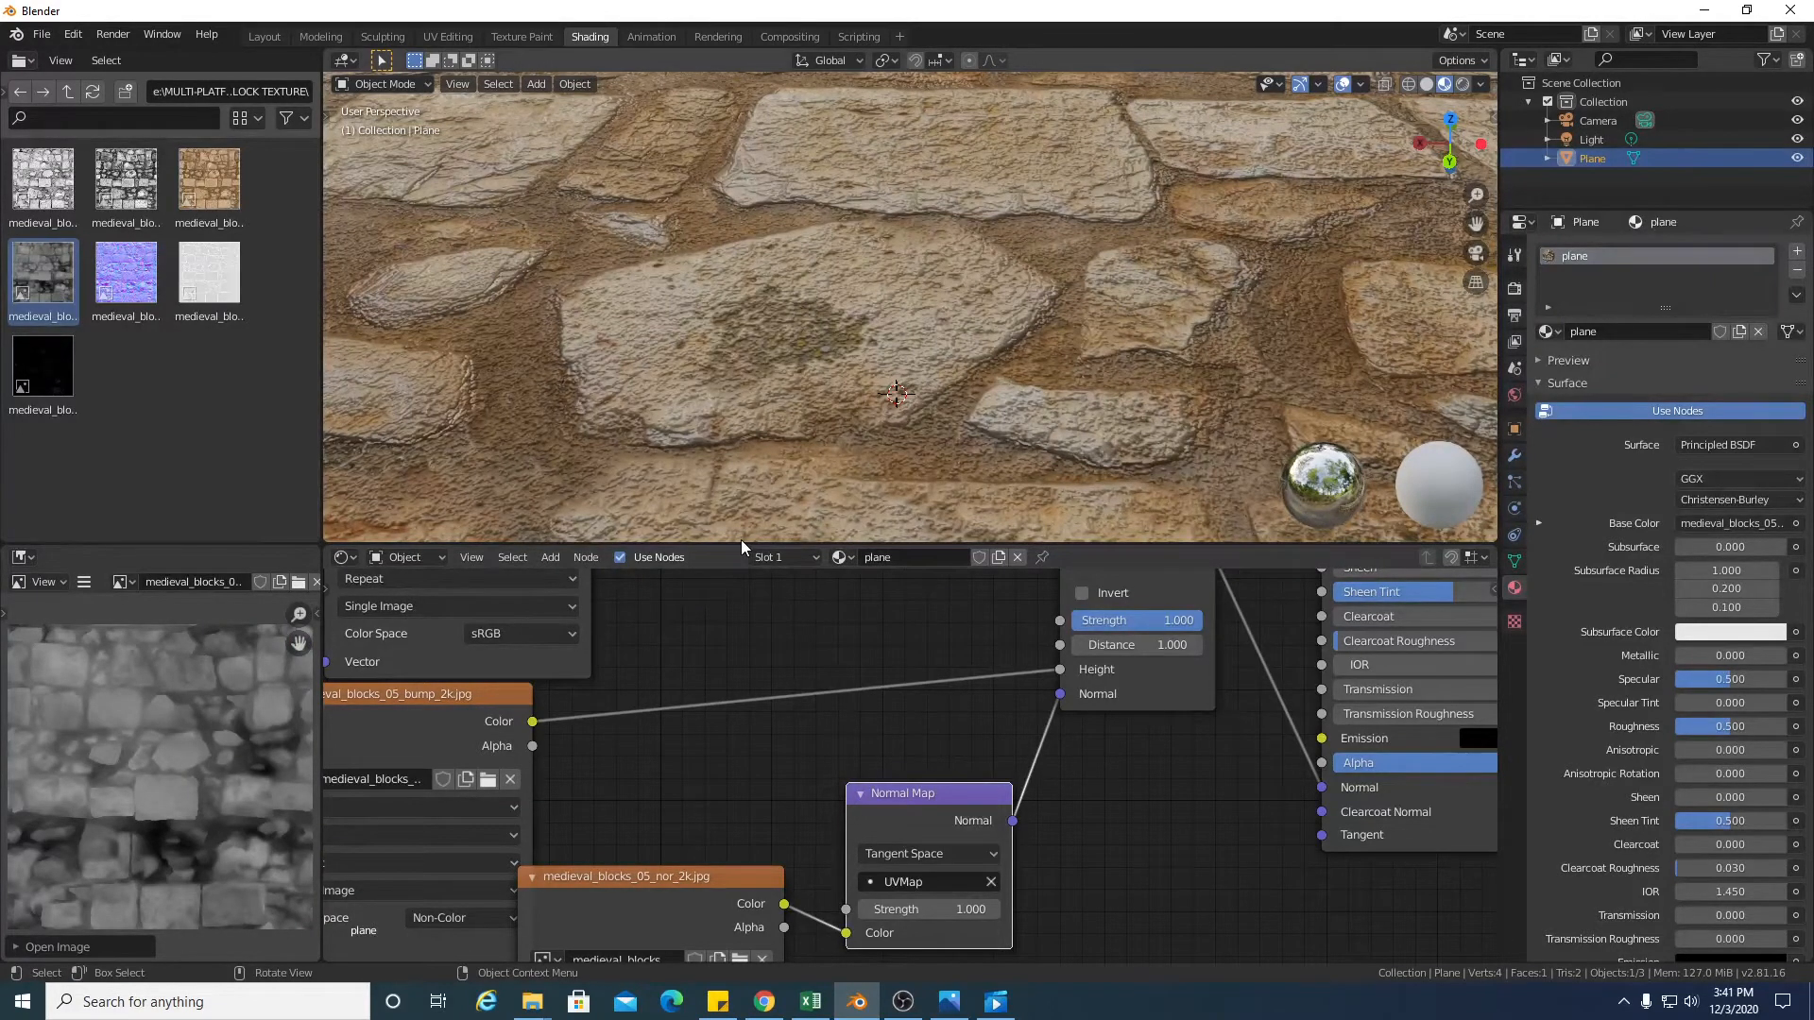
pyautogui.moveTo(741, 546); pyautogui.dragTo(762, 346)
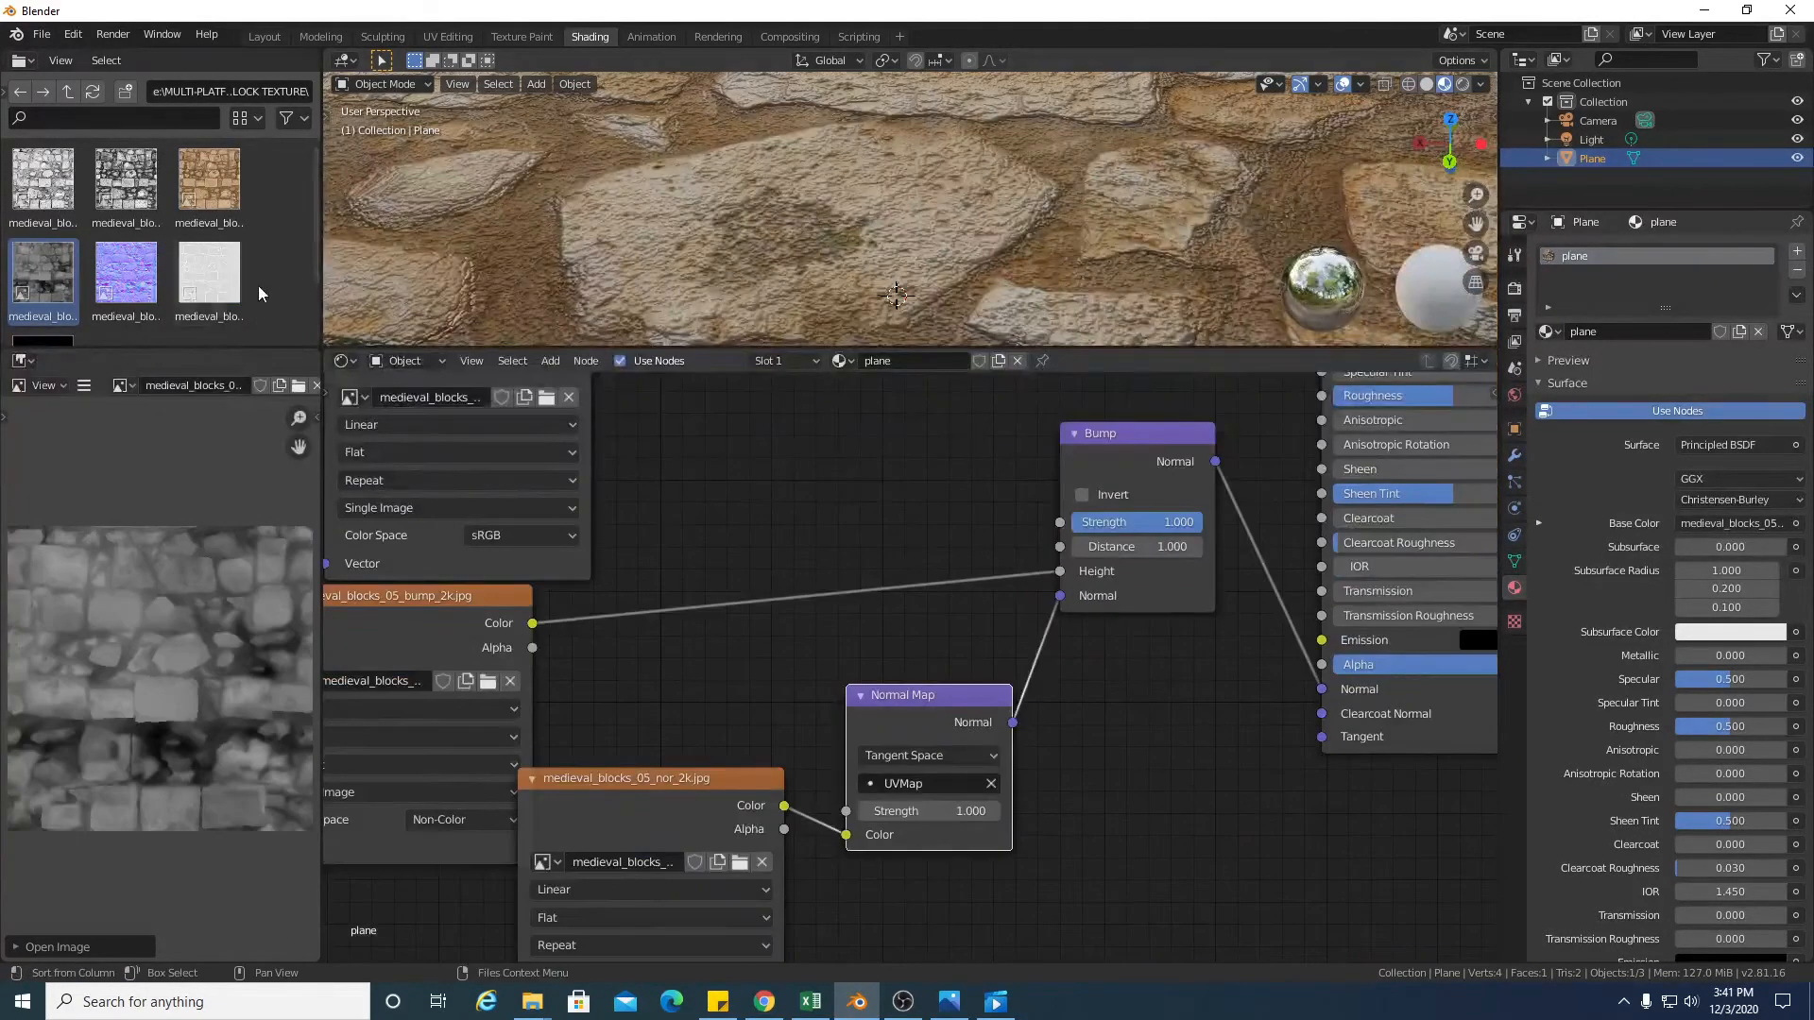
pyautogui.moveTo(322, 254); pyautogui.dragTo(249, 247)
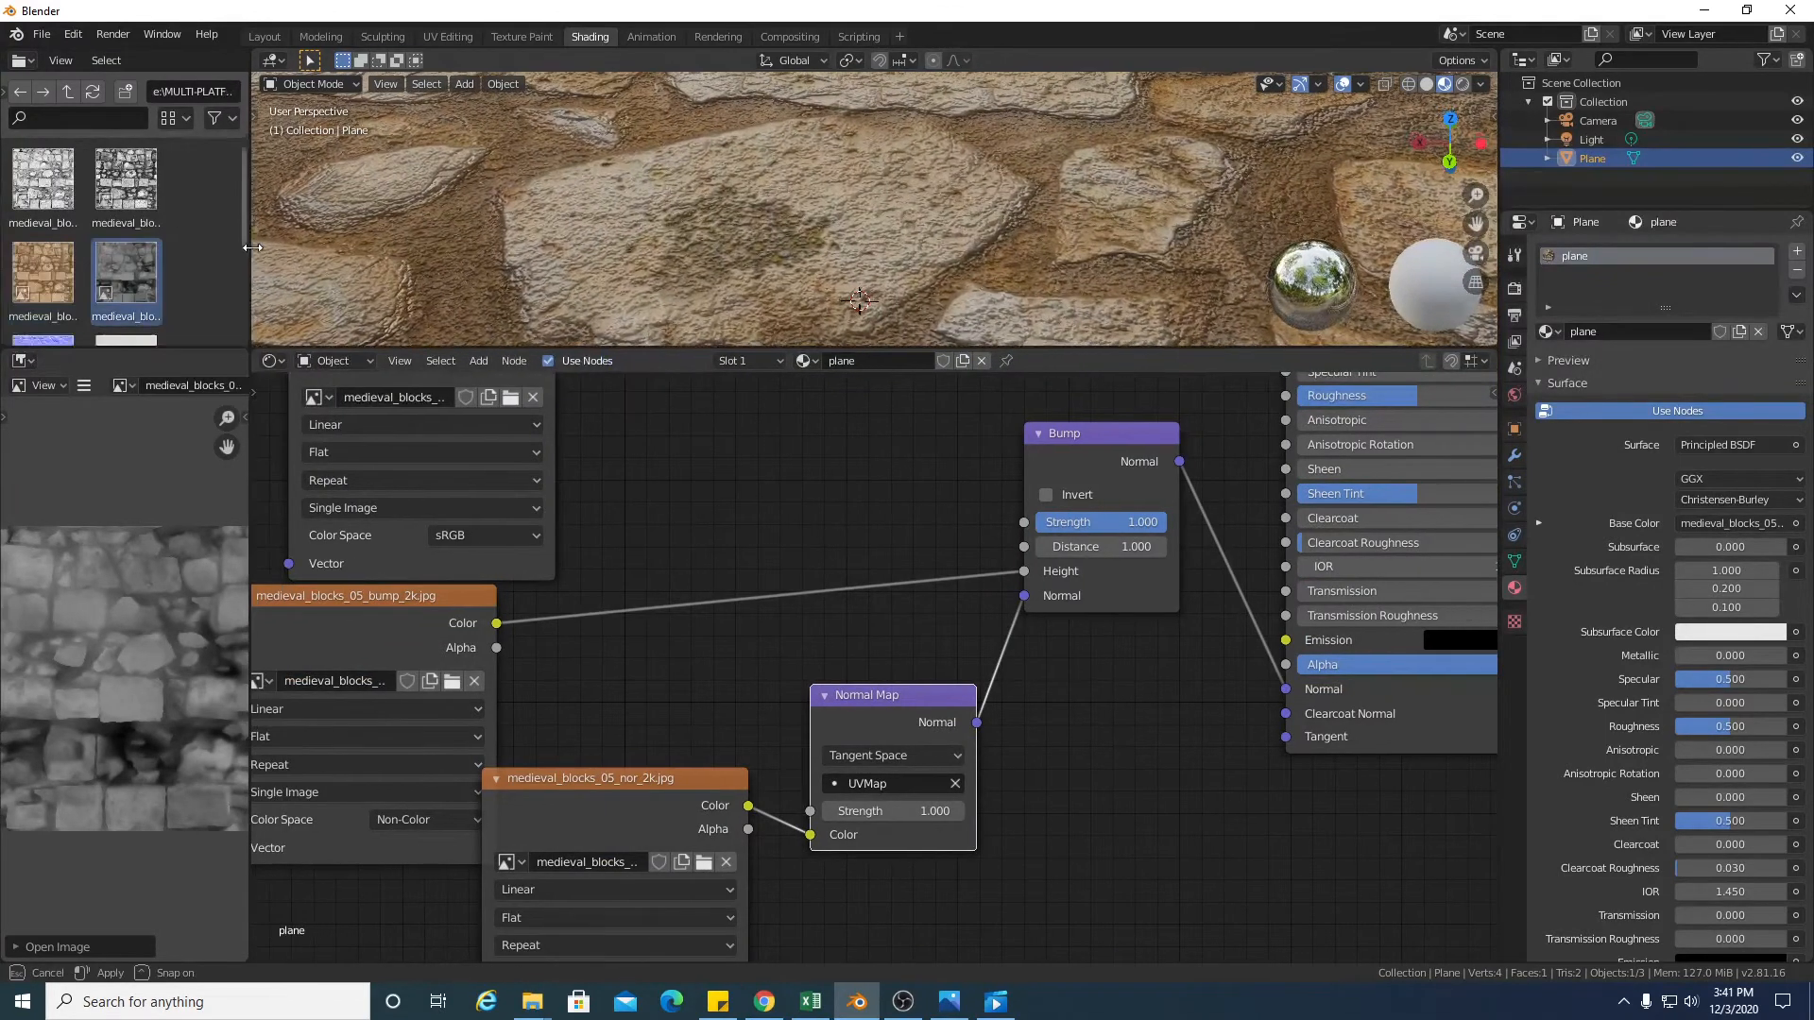
# Rearrange the diffuse, bump and normal textures, Normal Map, Bump and Principled BSDF nodes to free space before the Material Output
pyautogui.scroll(-2, 735, 701)
pyautogui.scroll(-1, 735, 702)
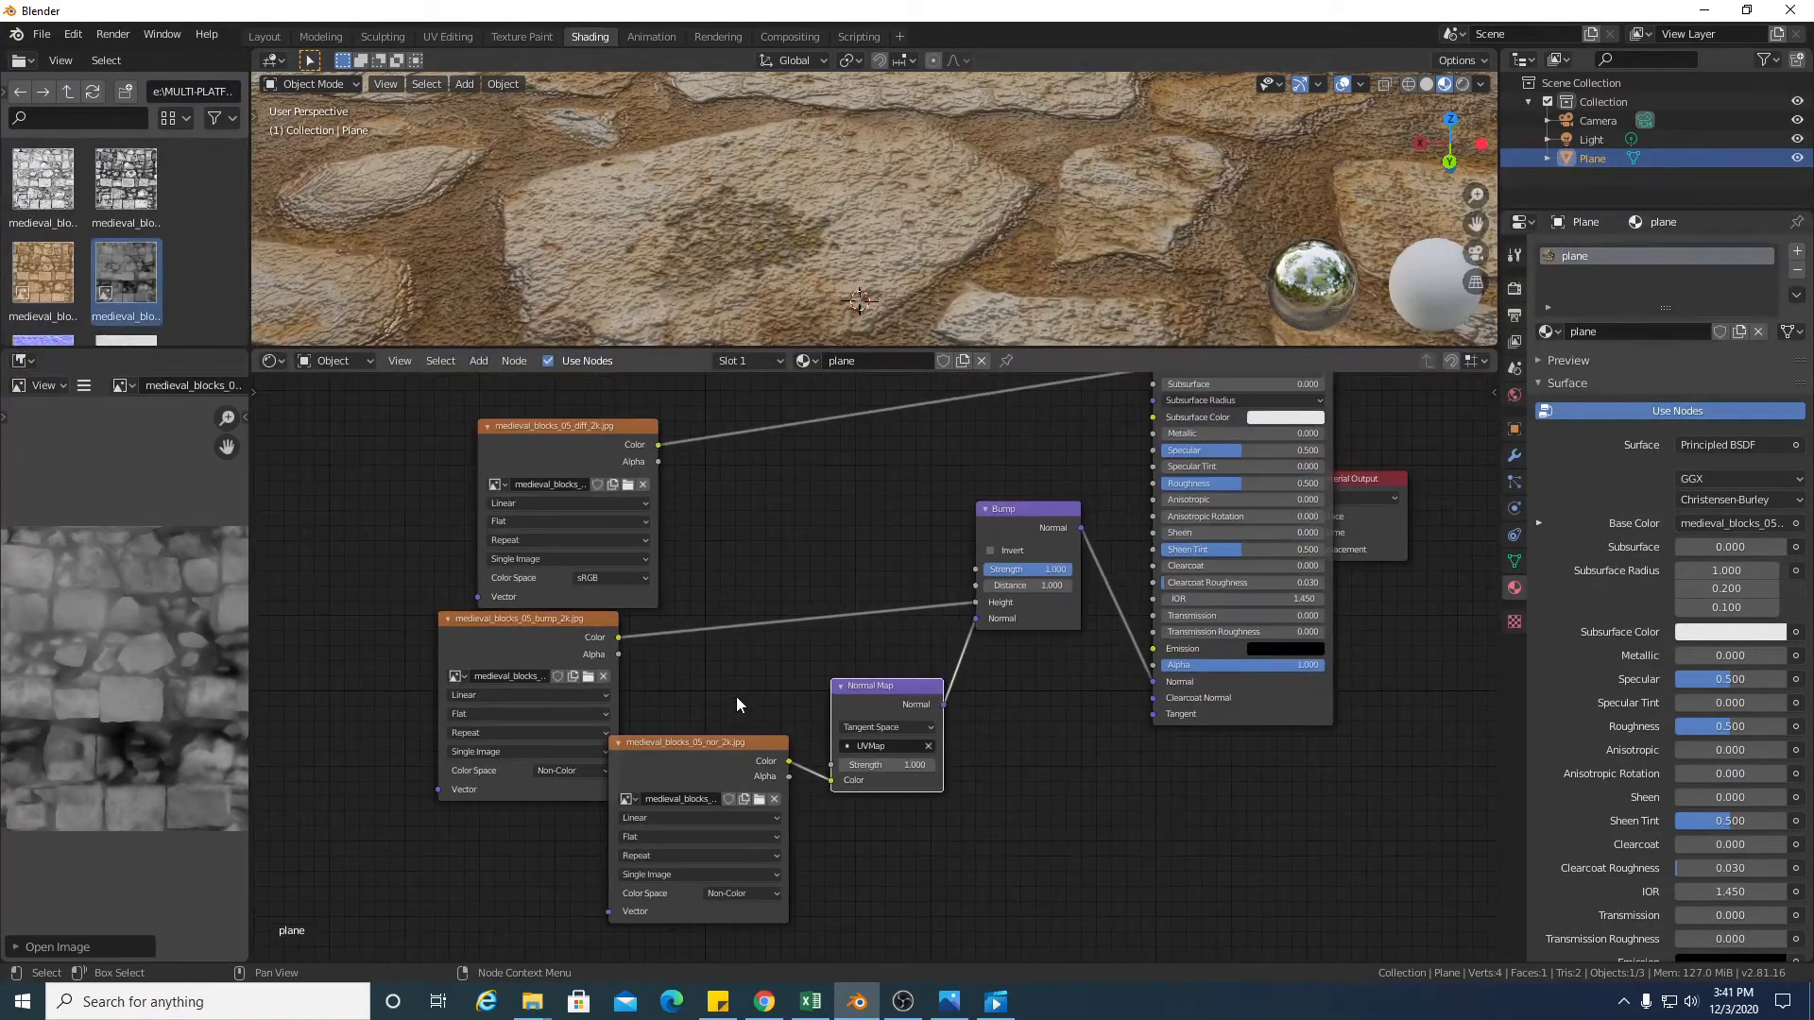
pyautogui.moveTo(575, 439); pyautogui.dragTo(555, 337)
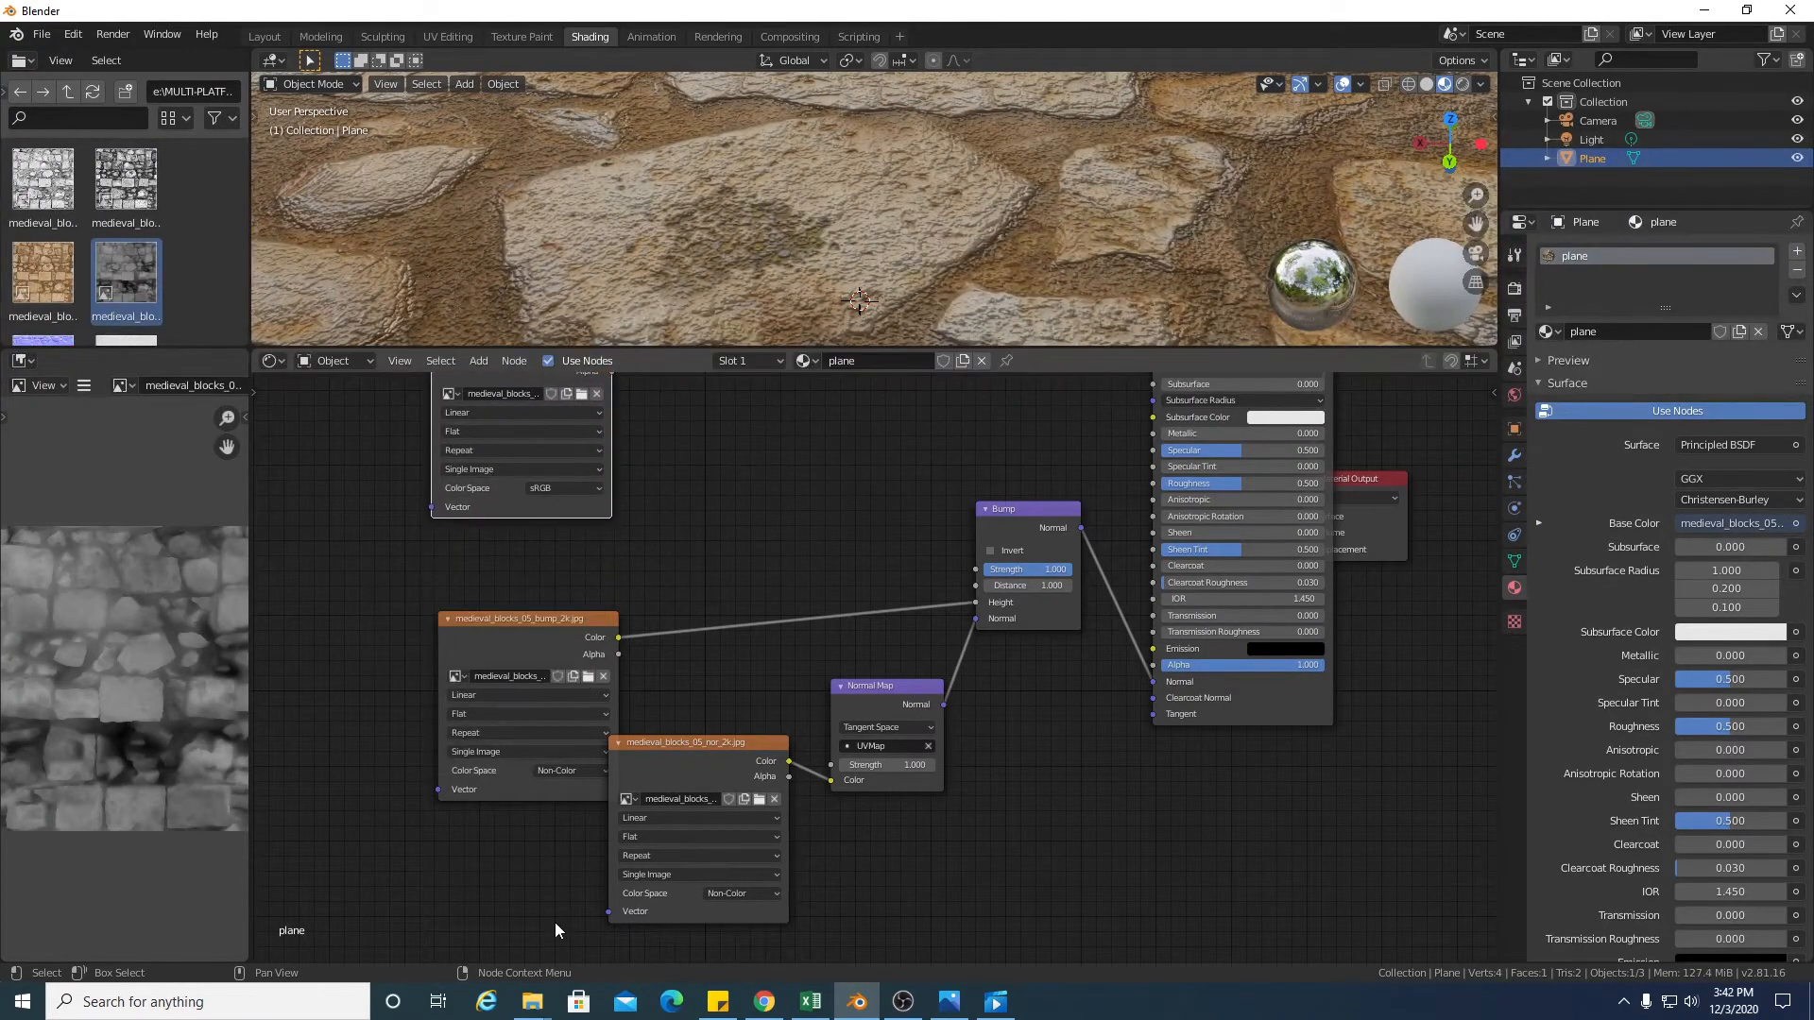
pyautogui.moveTo(558, 620); pyautogui.dragTo(433, 520)
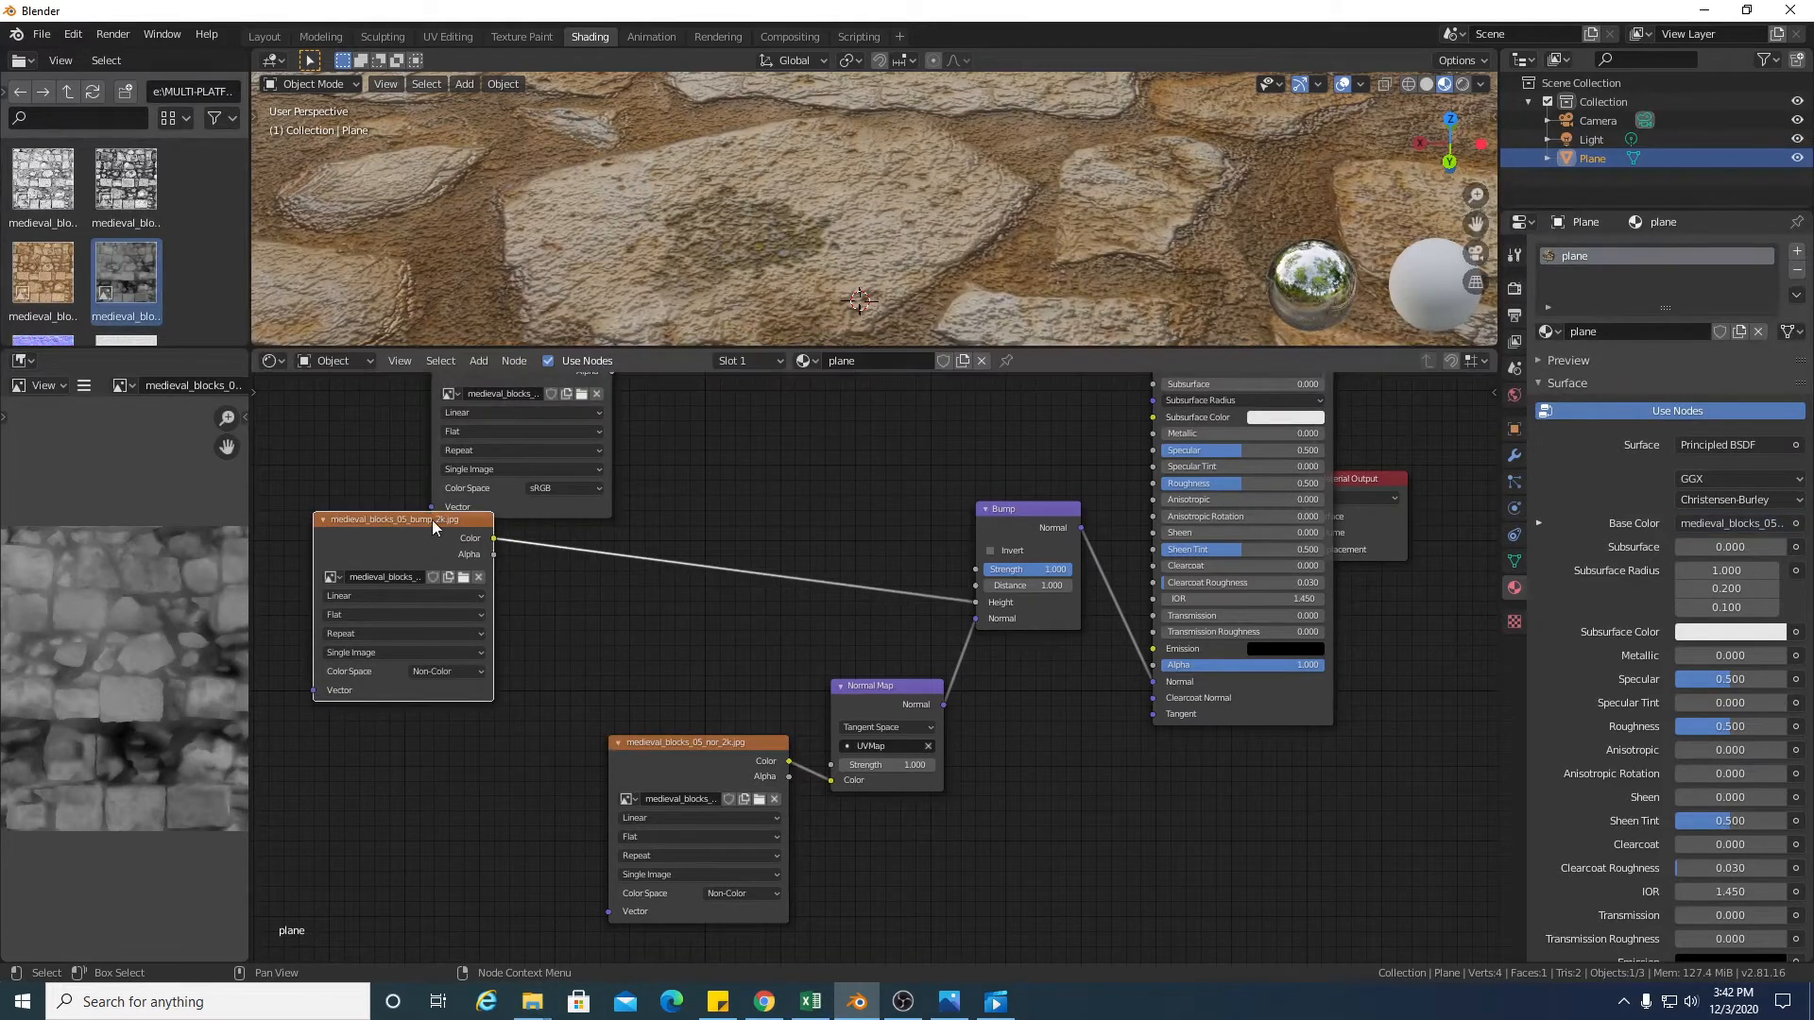
pyautogui.moveTo(660, 761); pyautogui.dragTo(610, 623)
pyautogui.moveTo(844, 683); pyautogui.dragTo(809, 628)
pyautogui.moveTo(1050, 514); pyautogui.dragTo(897, 414)
pyautogui.moveTo(1236, 701); pyautogui.dragTo(1053, 669)
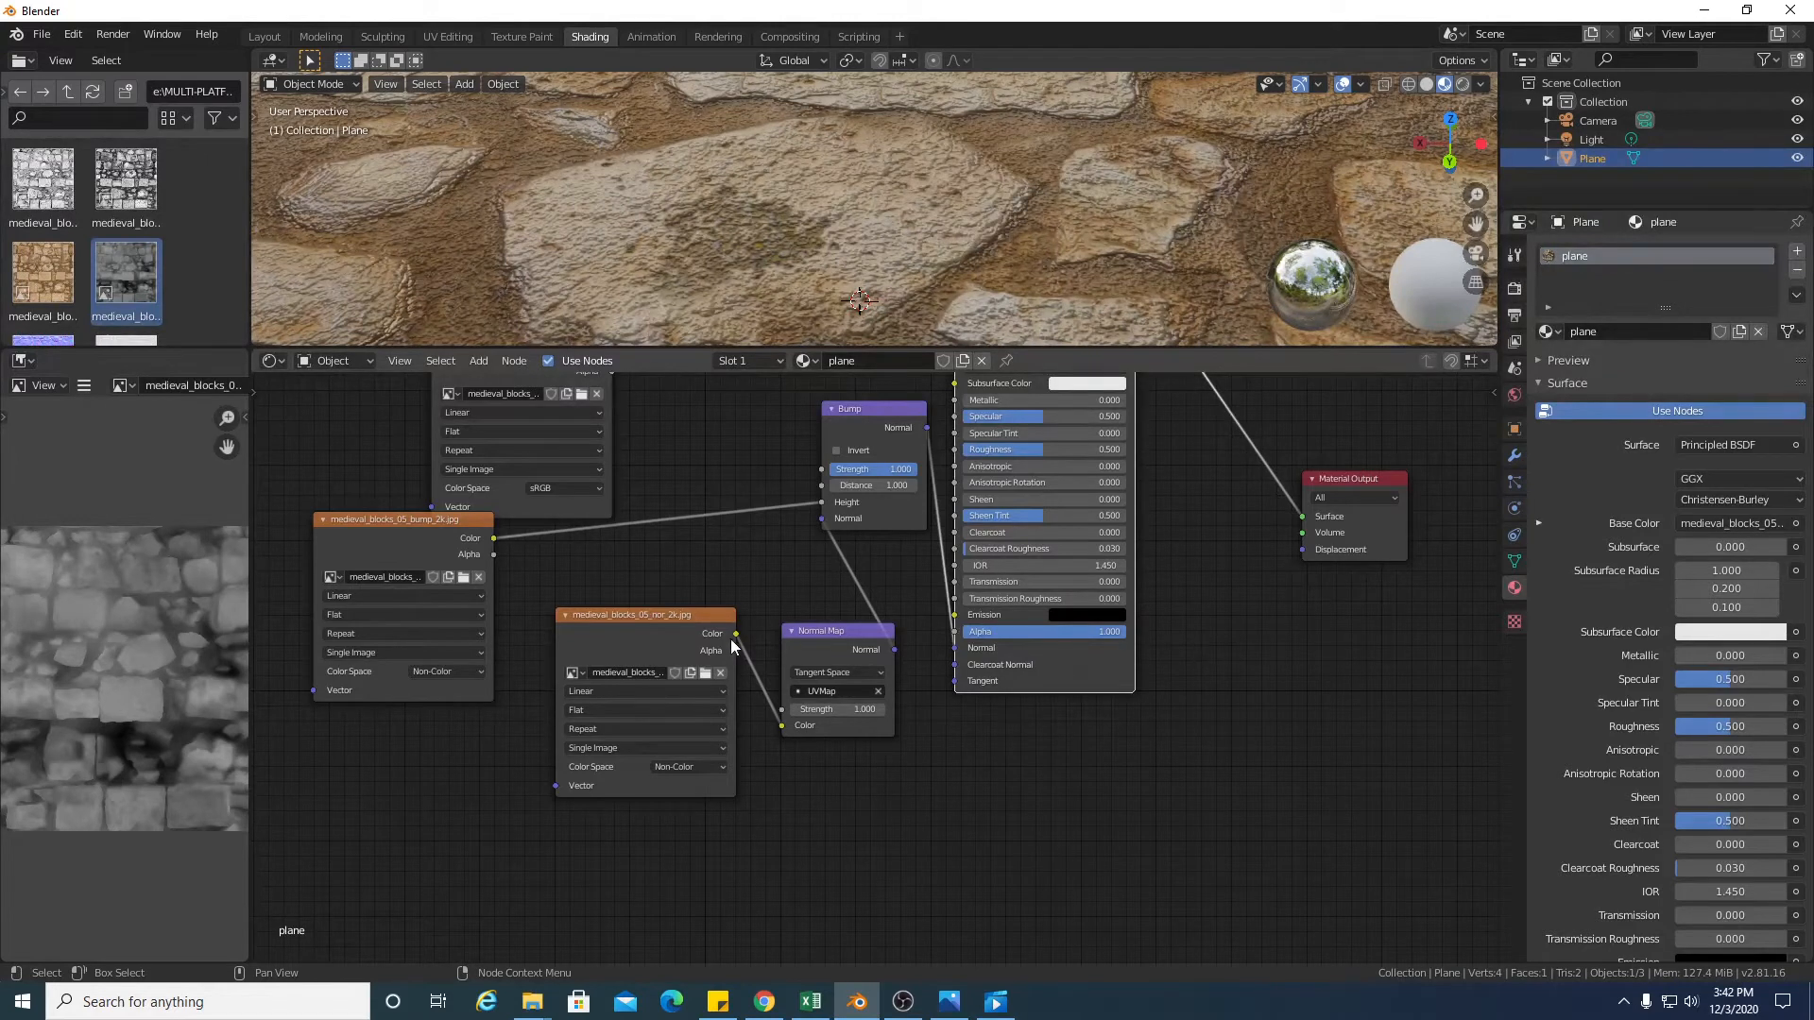
# Add medieval_blocks_05_disp_2k.jpg as an image texture node below the Principled BSDF and set its color space to Non-Color
pyautogui.moveTo(123, 267); pyautogui.dragTo(1176, 733)
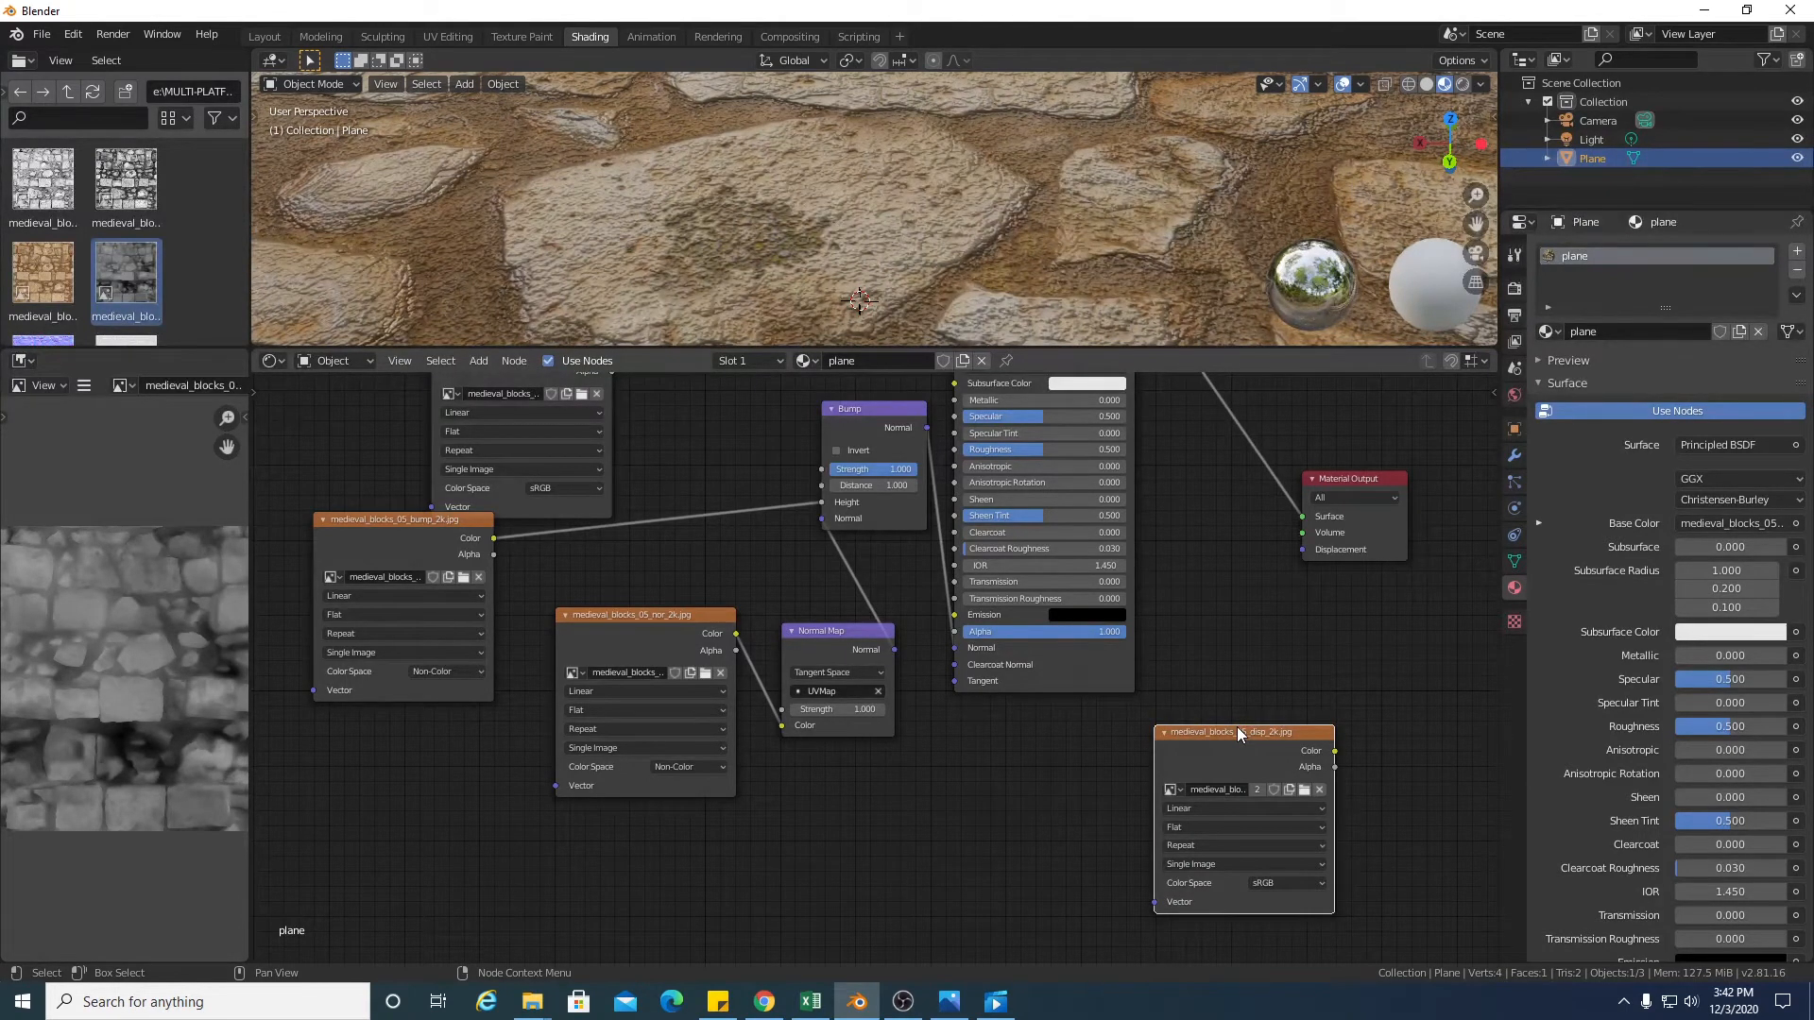
pyautogui.moveTo(1238, 728); pyautogui.dragTo(1131, 726)
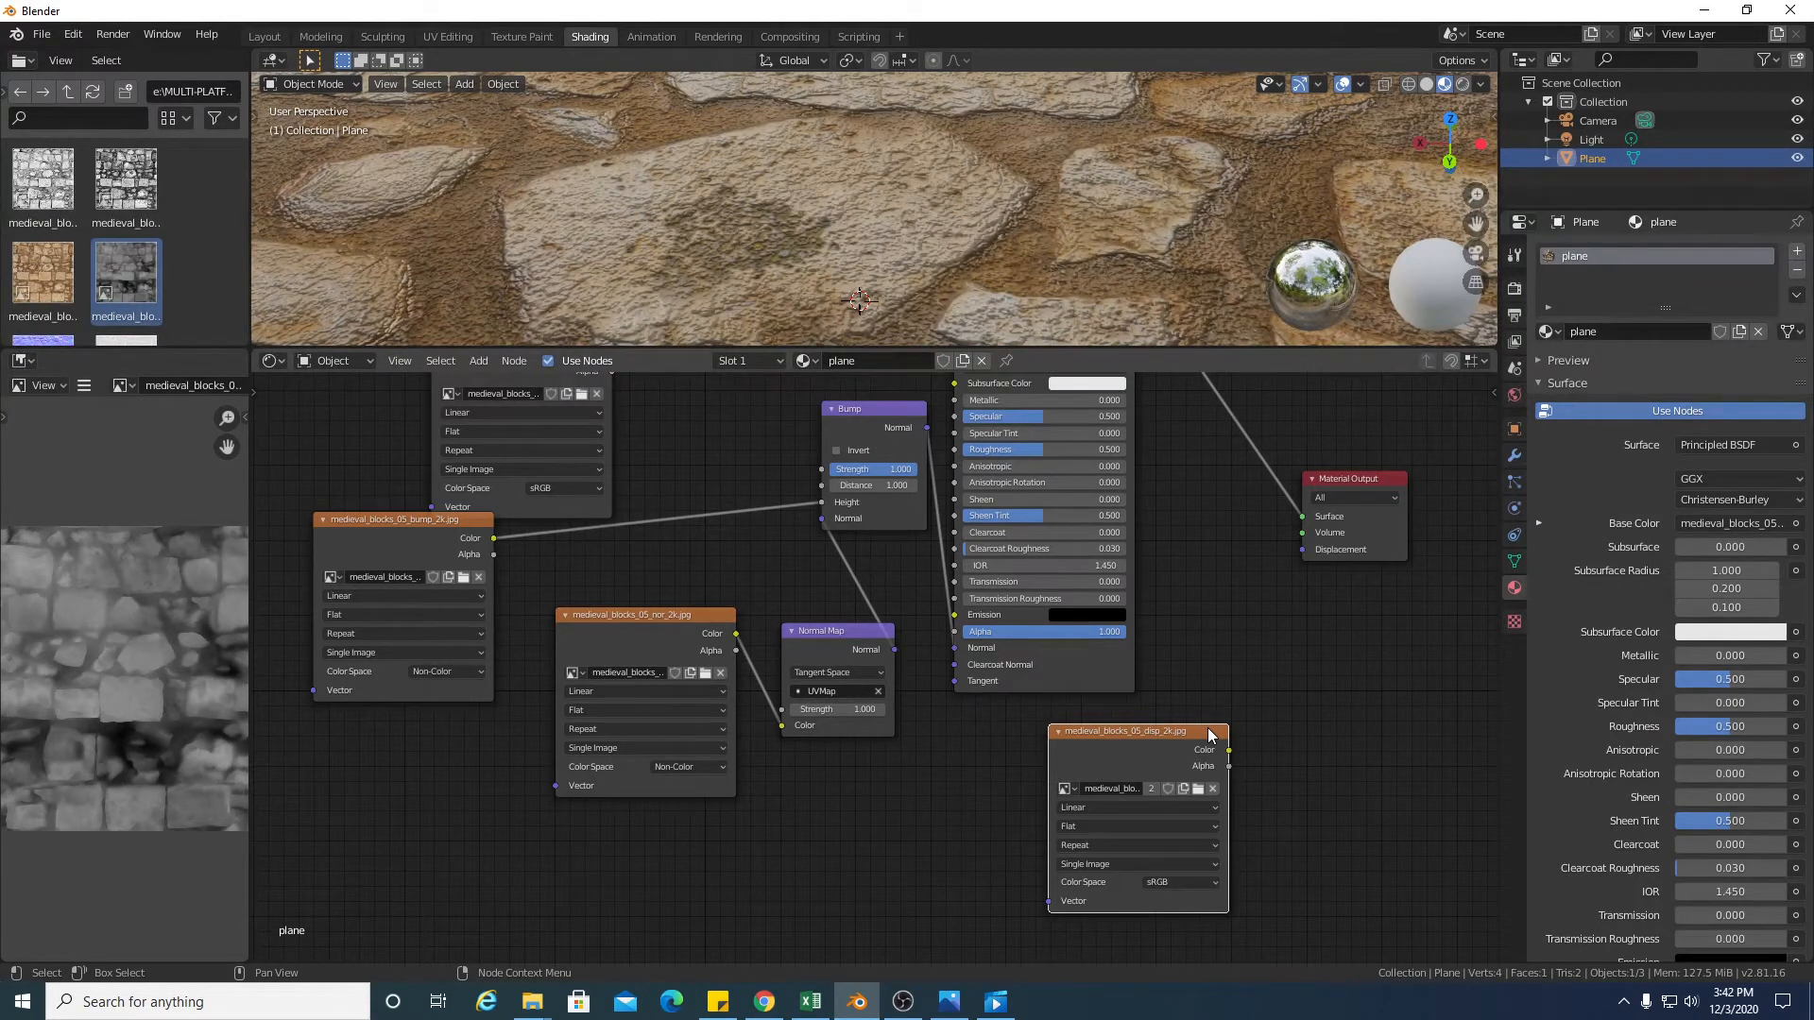
pyautogui.click(1207, 884)
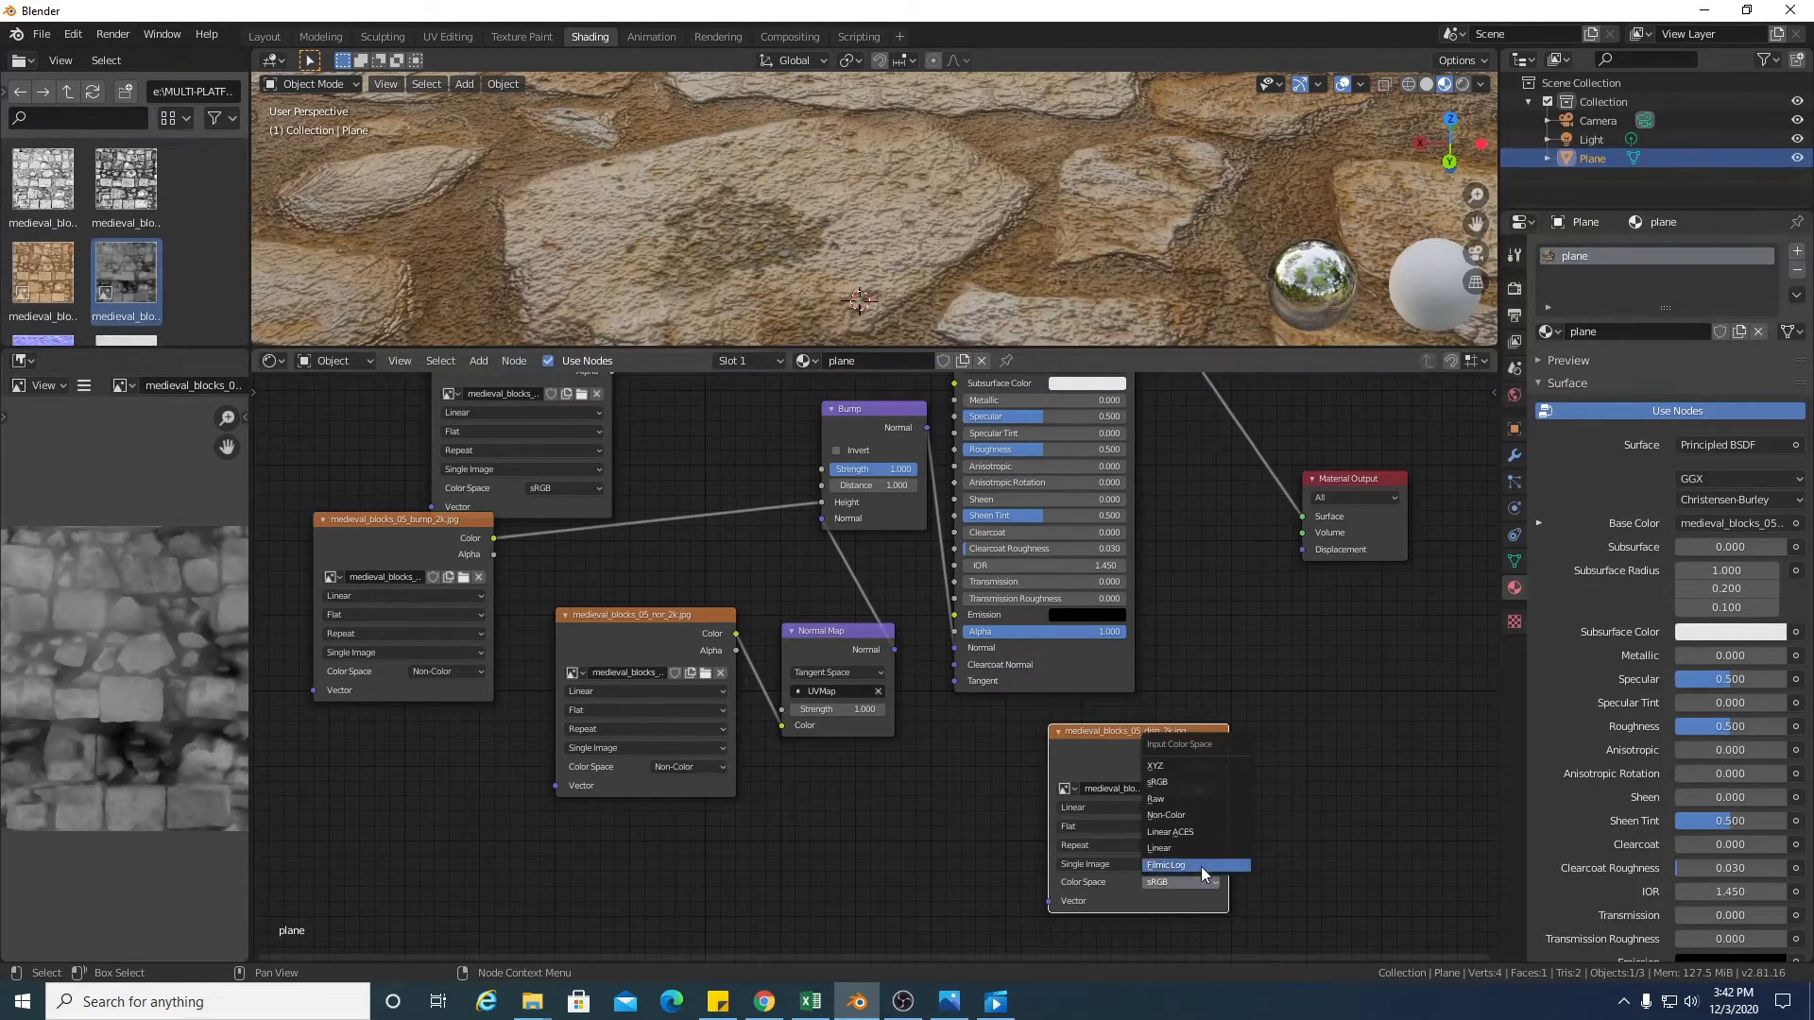
pyautogui.click(1200, 817)
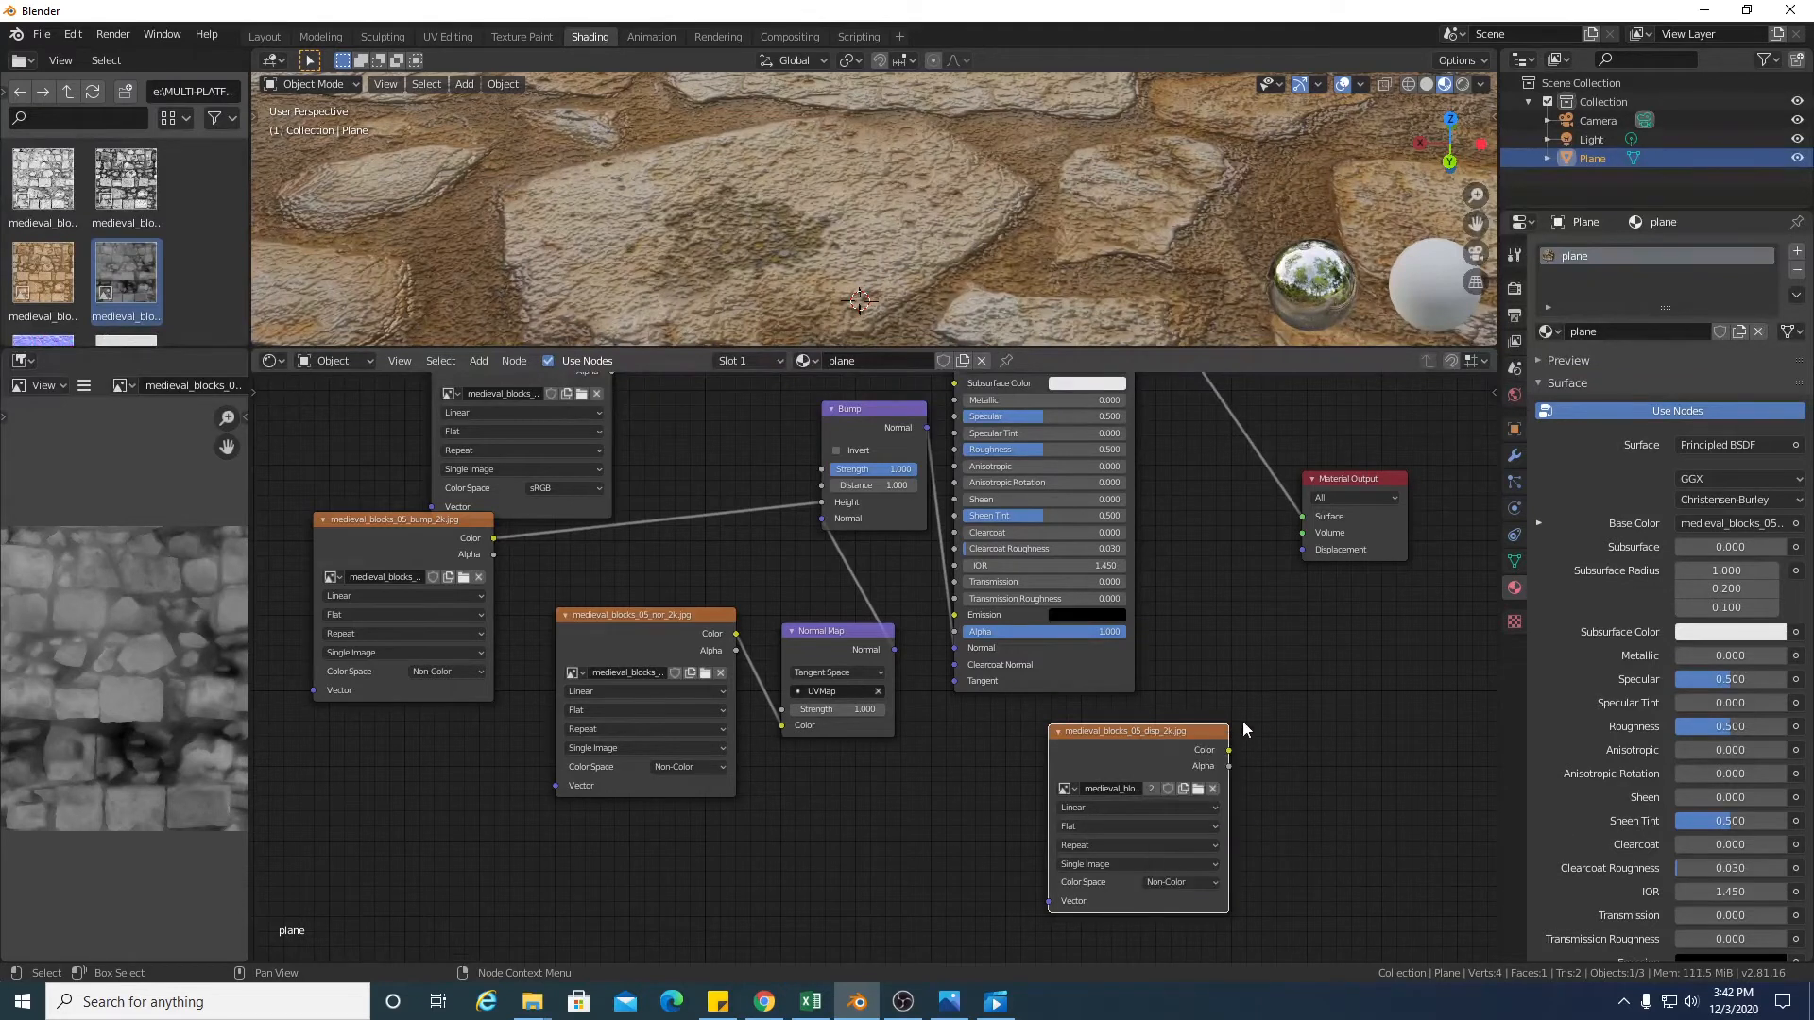
pyautogui.moveTo(1183, 728); pyautogui.dragTo(1141, 724)
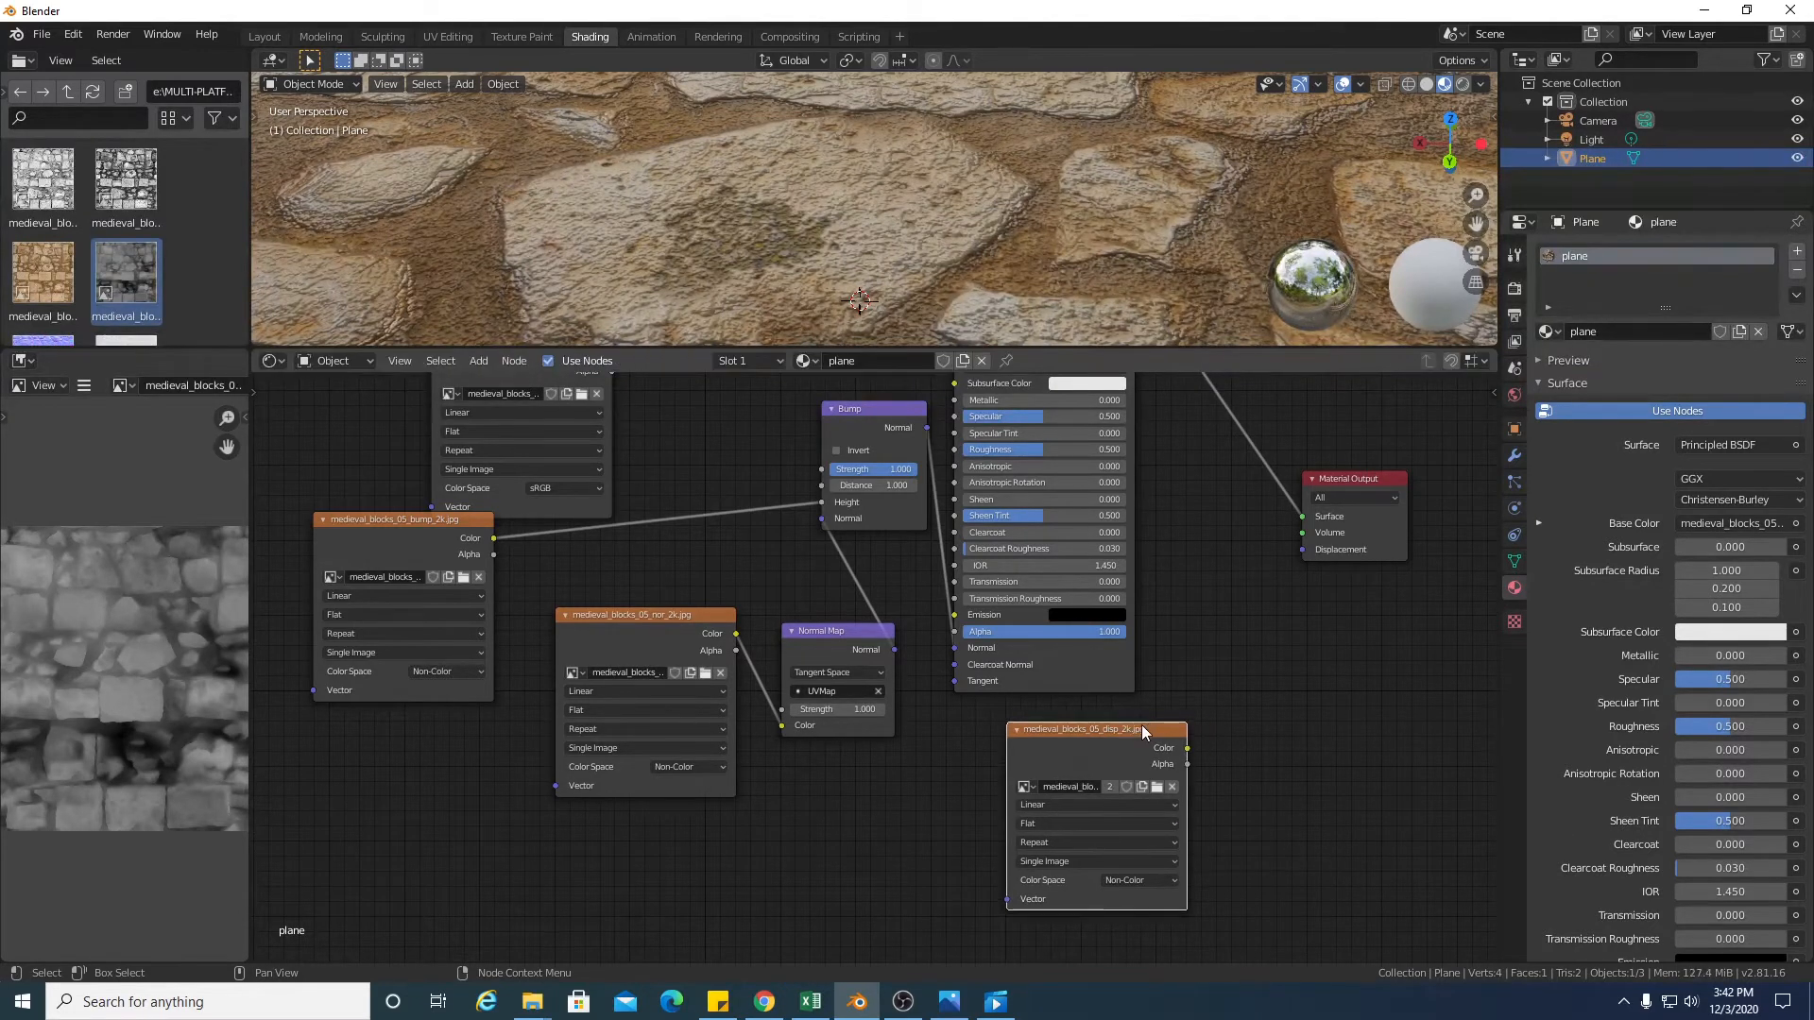
# Add a Displacement node, feeding the displacement texture's Color into its Height and its output into the Material Output's Displacement
pyautogui.hotkey('shift', 'a')
pyautogui.moveTo(1142, 723)
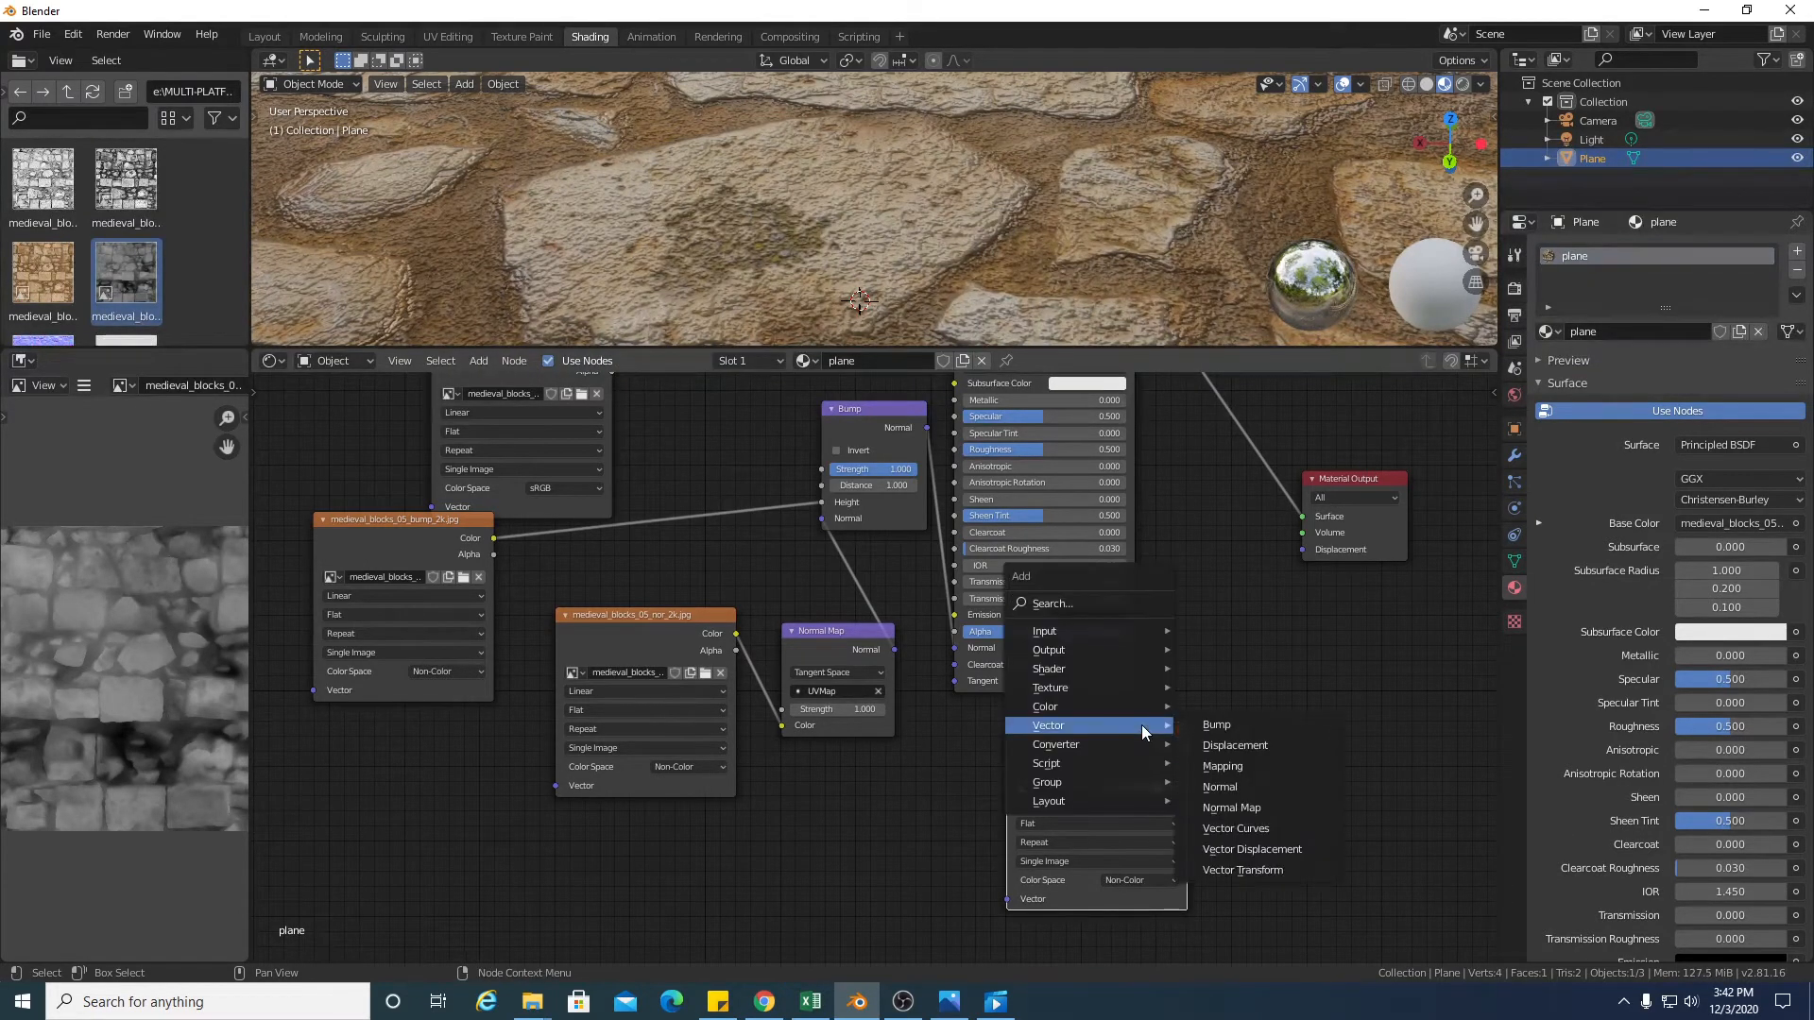
pyautogui.click(1251, 748)
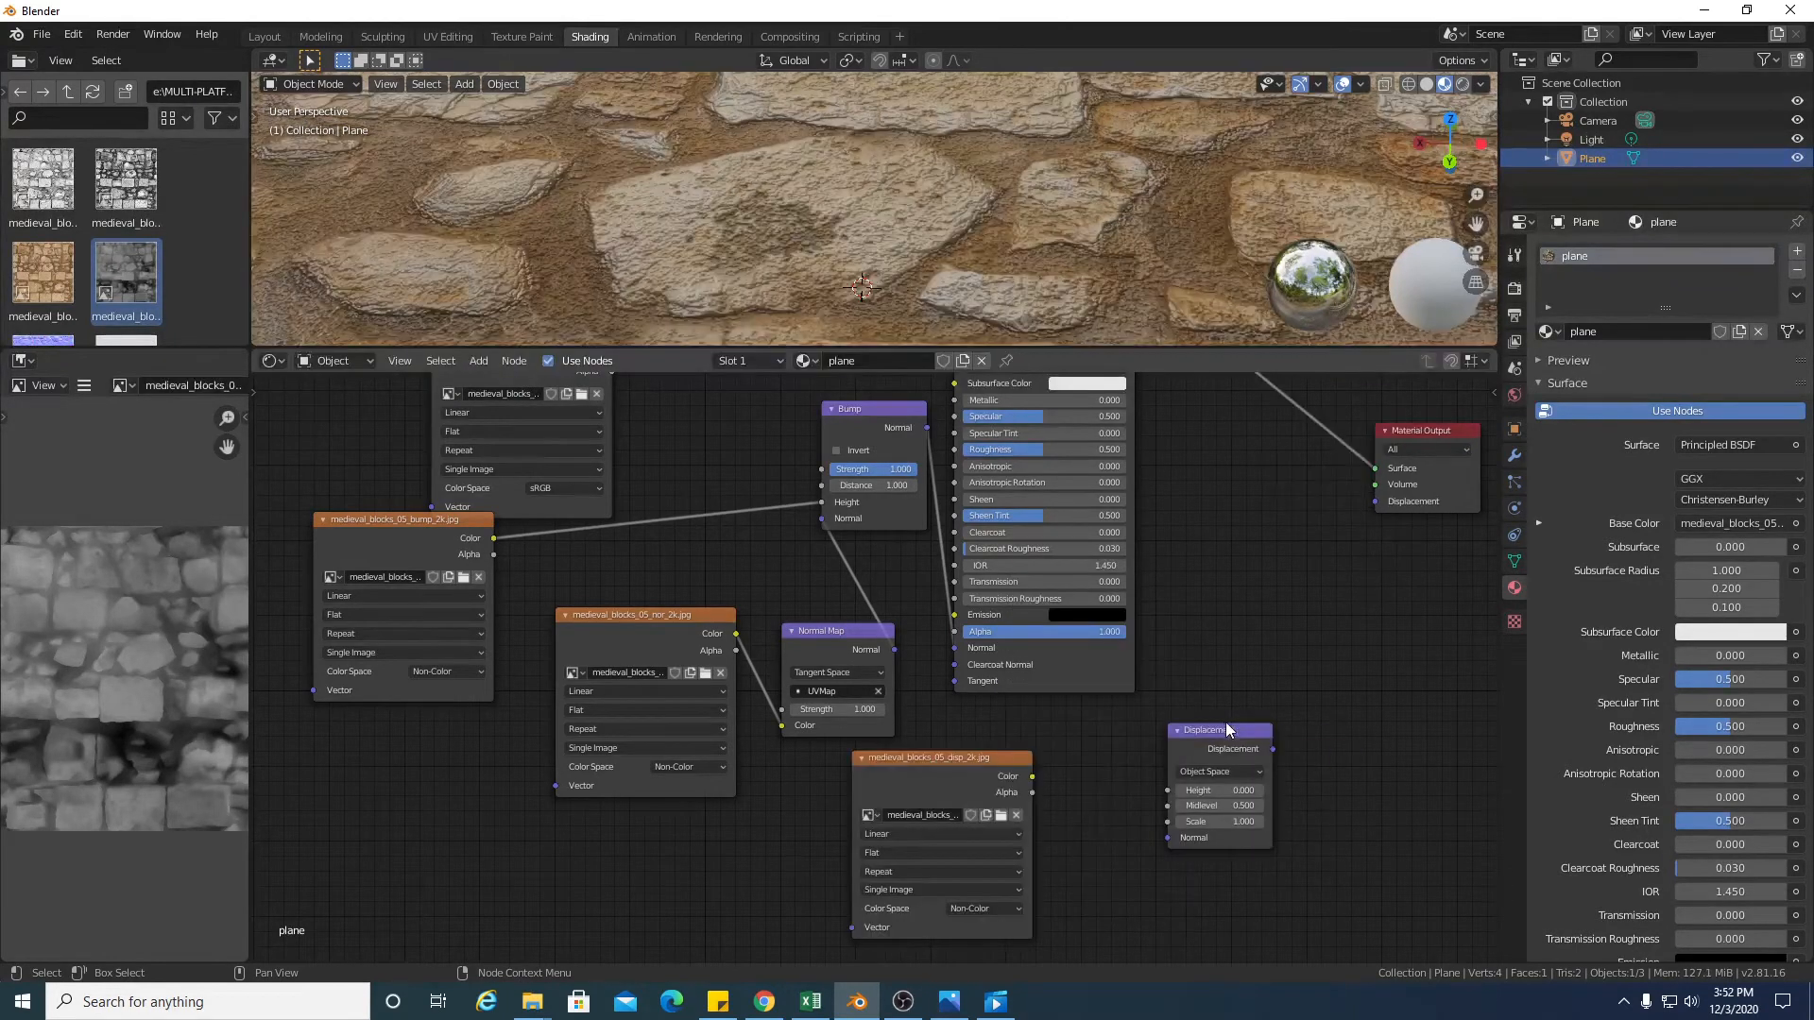
pyautogui.moveTo(1233, 729)
pyautogui.mouseDown()
pyautogui.moveTo(1211, 706)
pyautogui.moveTo(1226, 733)
pyautogui.moveTo(1246, 722)
pyautogui.mouseUp()
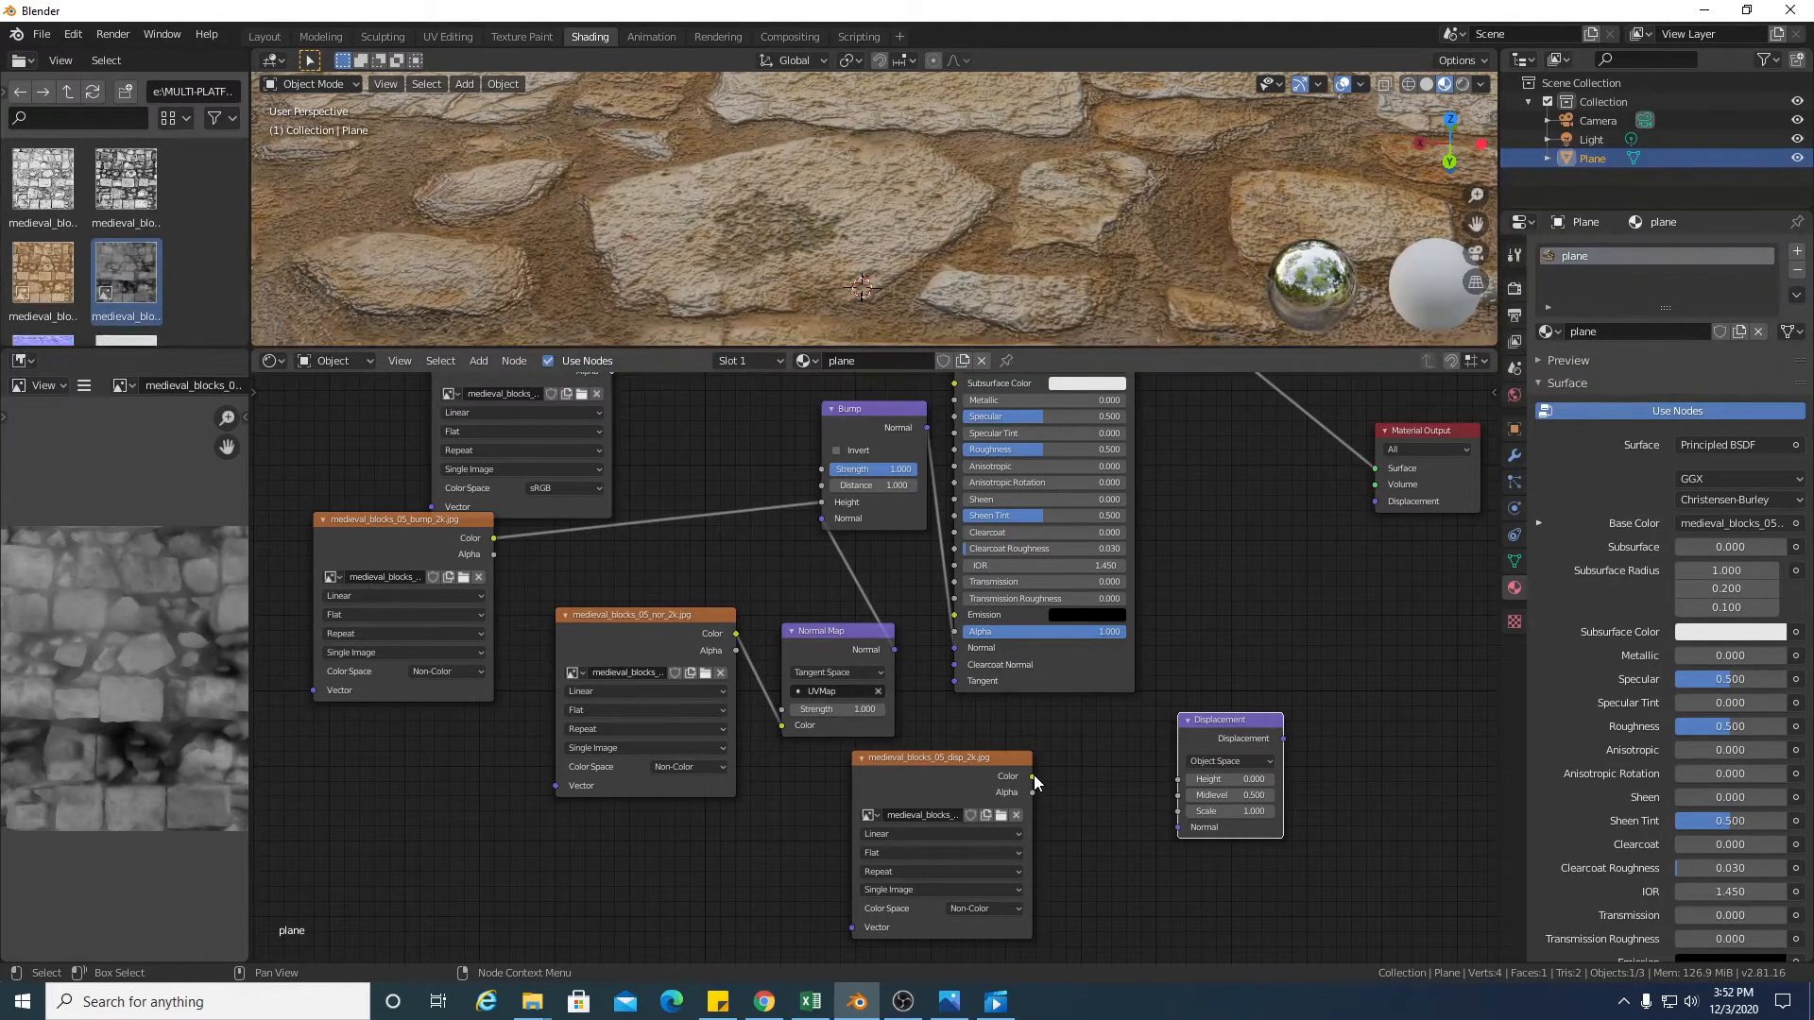
pyautogui.moveTo(1034, 775); pyautogui.dragTo(1173, 780)
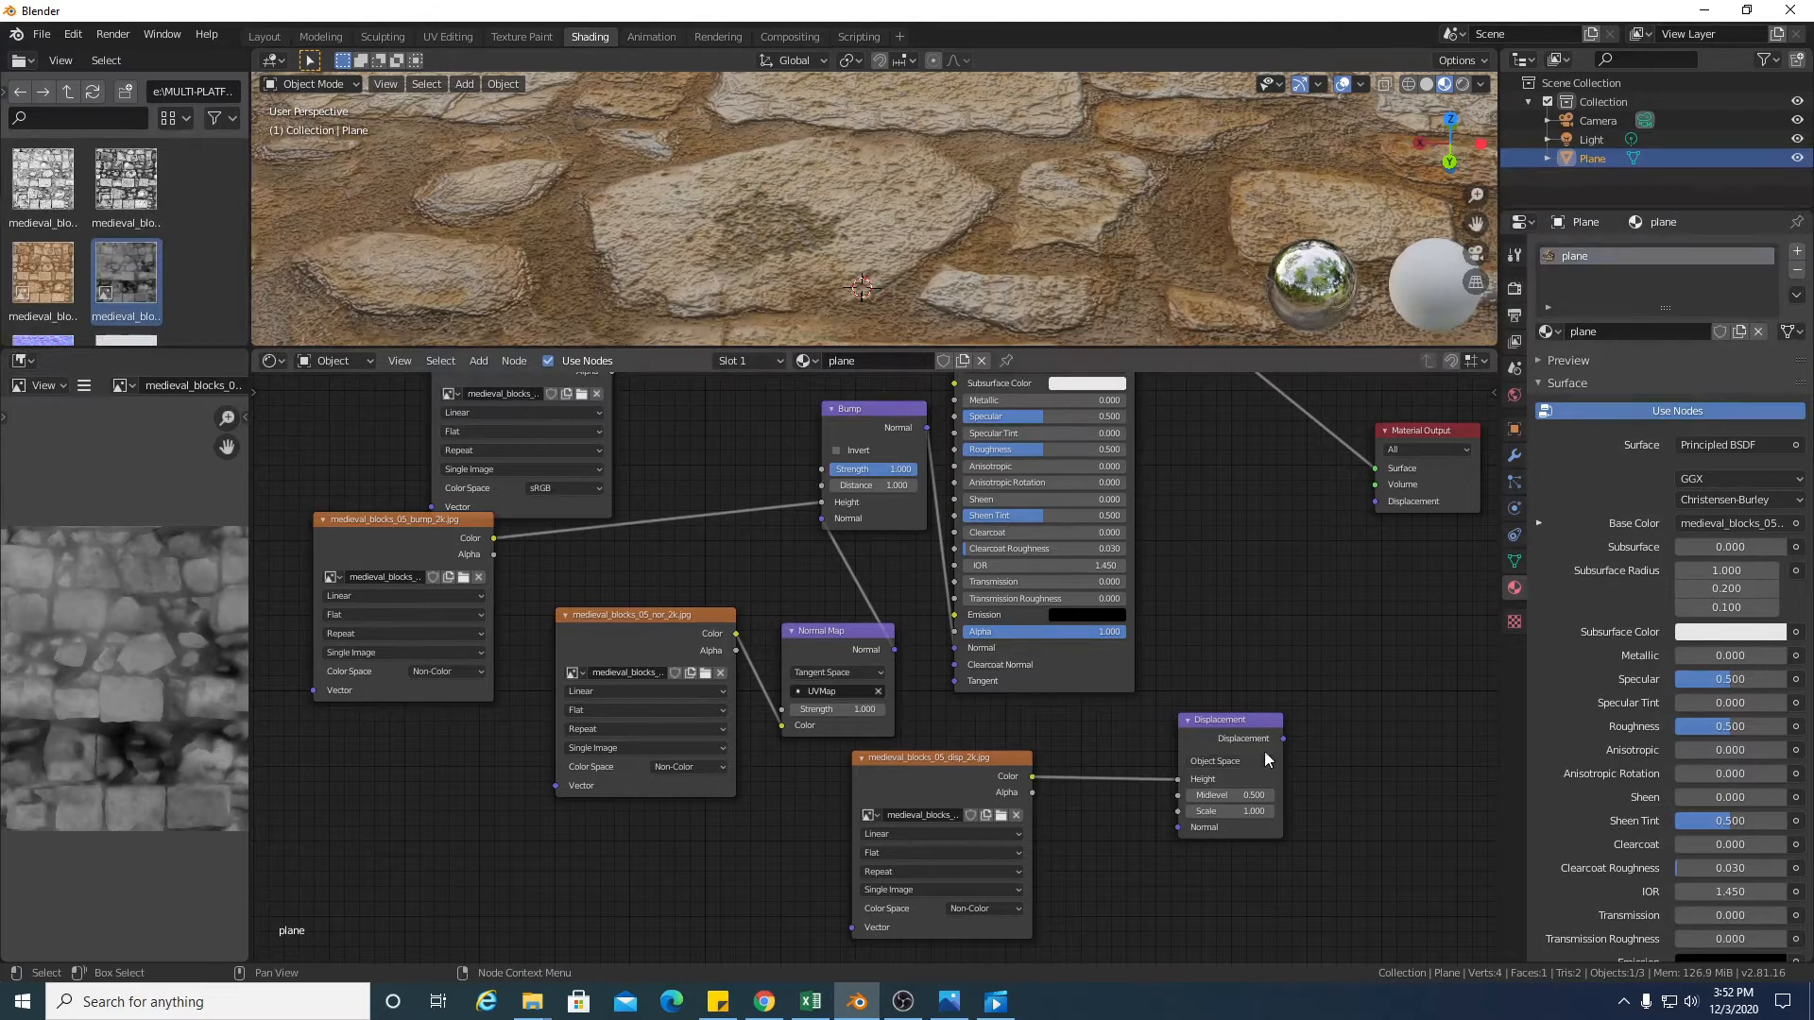
pyautogui.moveTo(1283, 738); pyautogui.dragTo(1370, 502)
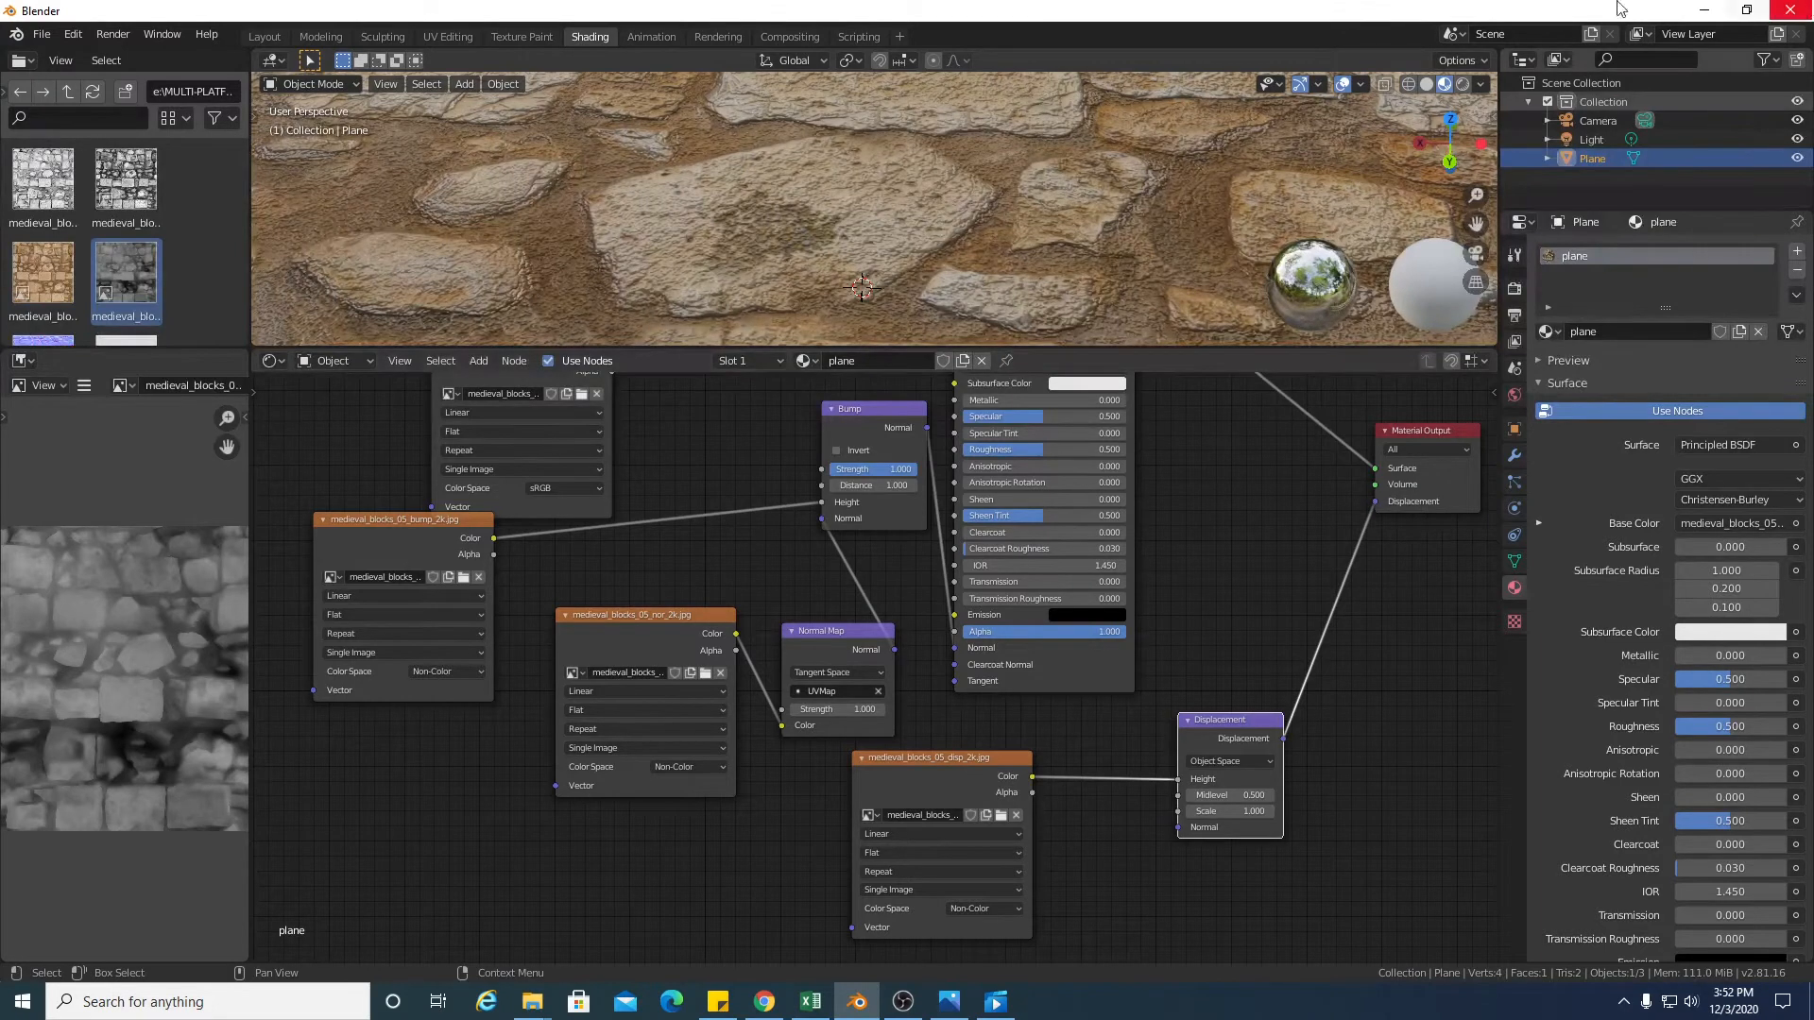
# Enlarge the 3D viewport over the node editor and file browser to examine the whole plane with the displacement connected
pyautogui.scroll(-3, 1088, 260)
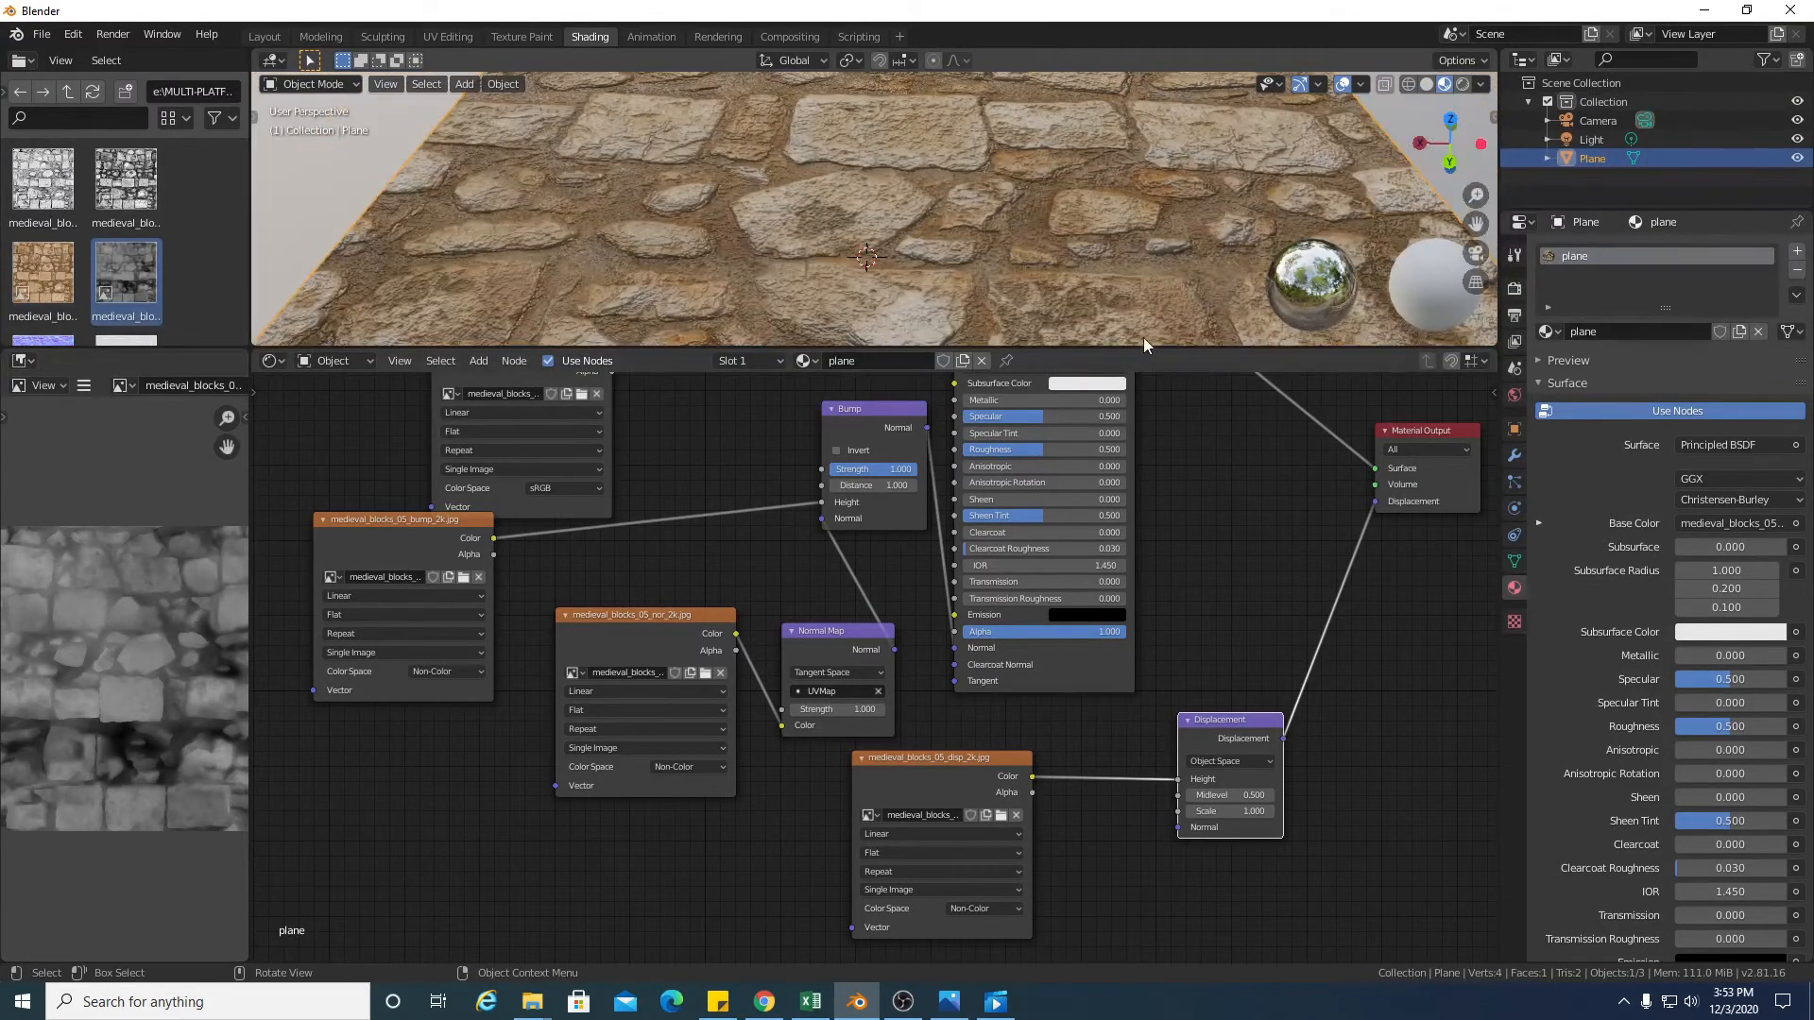
pyautogui.moveTo(1149, 346); pyautogui.dragTo(1098, 572)
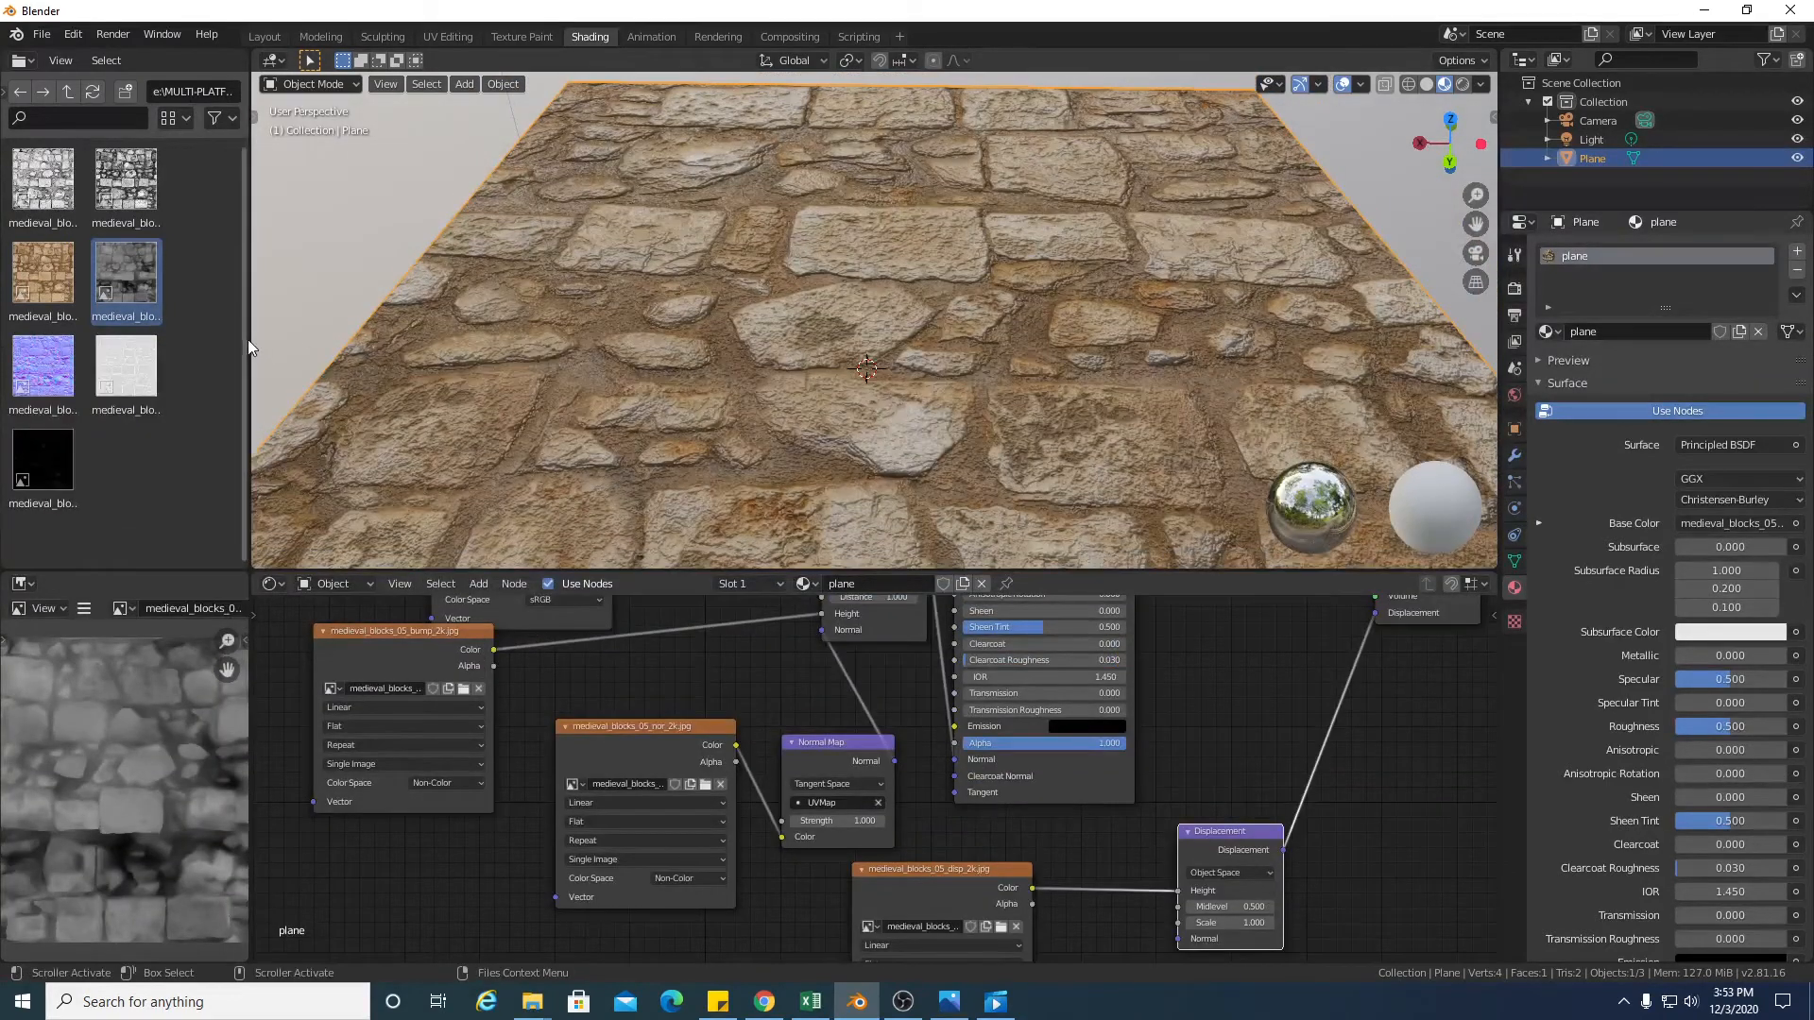
pyautogui.moveTo(249, 341); pyautogui.dragTo(32, 356)
pyautogui.moveTo(1460, 149)
pyautogui.mouseDown()
pyautogui.moveTo(1432, 128)
pyautogui.moveTo(1460, 75)
pyautogui.moveTo(1418, 113)
pyautogui.moveTo(1497, 100)
pyautogui.moveTo(1479, 128)
pyautogui.moveTo(1493, 166)
pyautogui.moveTo(1464, 162)
pyautogui.mouseUp()
pyautogui.scroll(-2, 1130, 342)
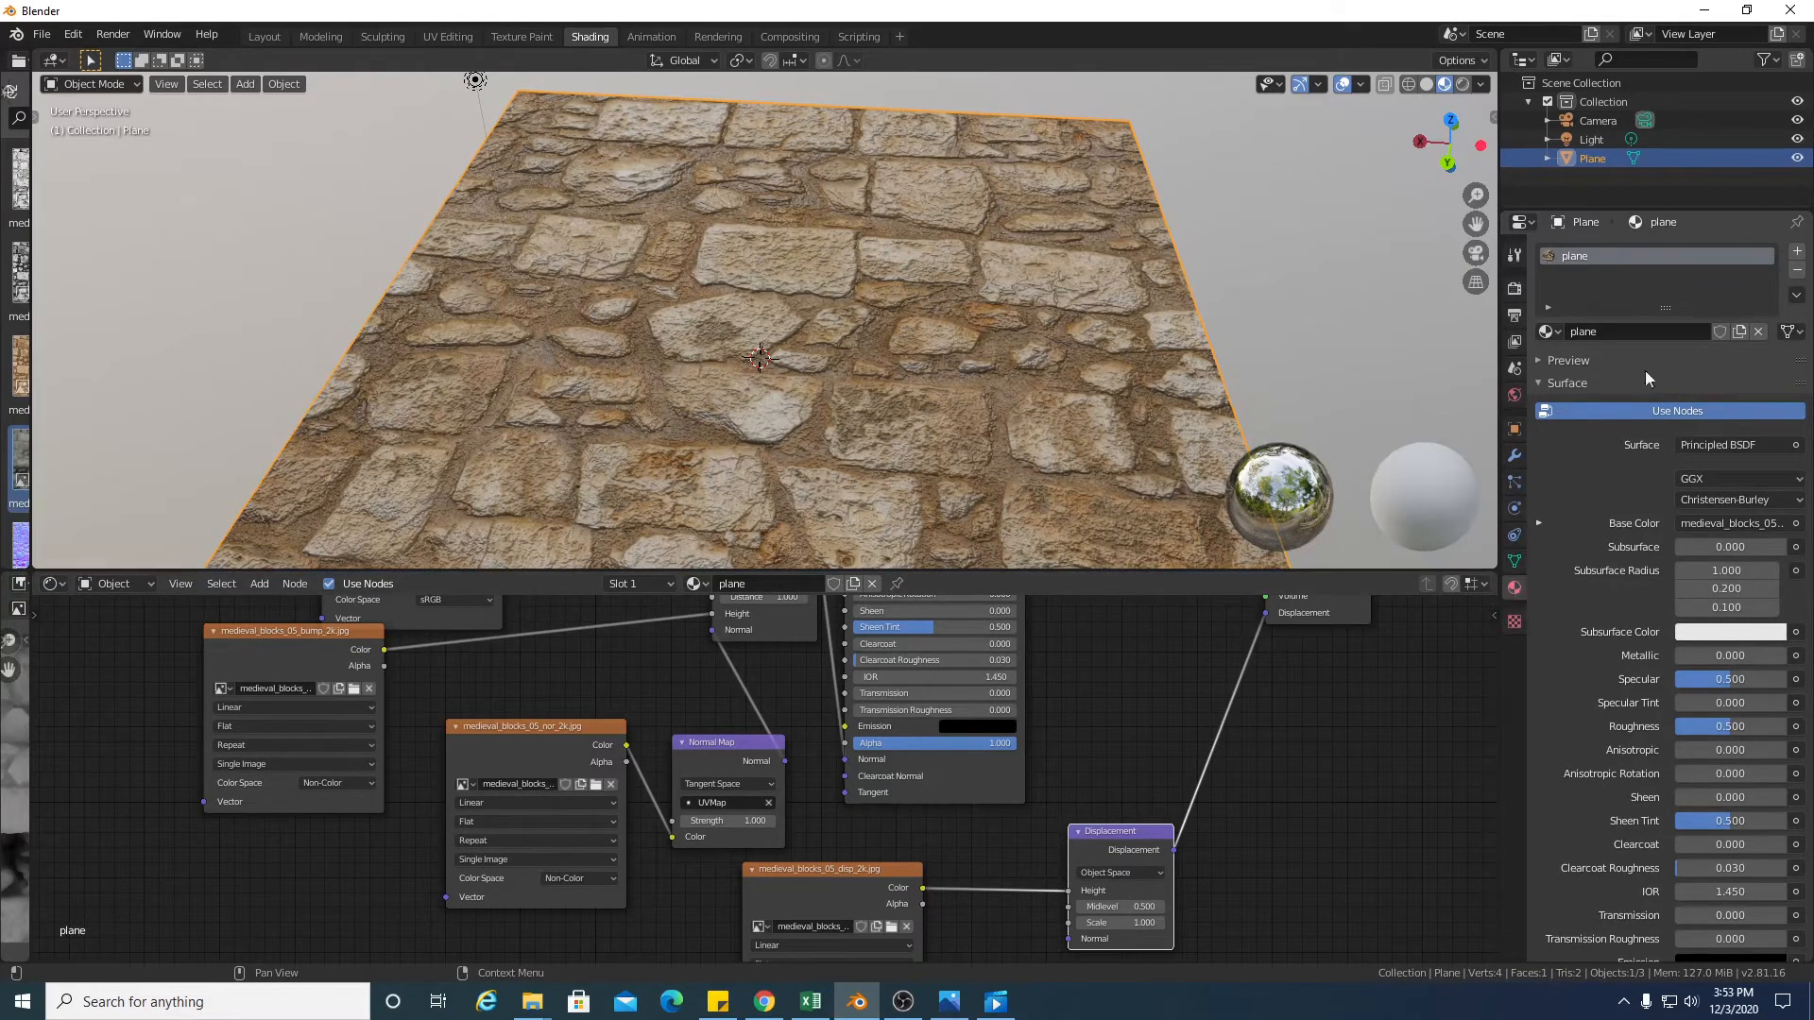
# Look through the material's surface, Volume and Settings properties, including the Shadow Mode options
pyautogui.scroll(-8, 1671, 666)
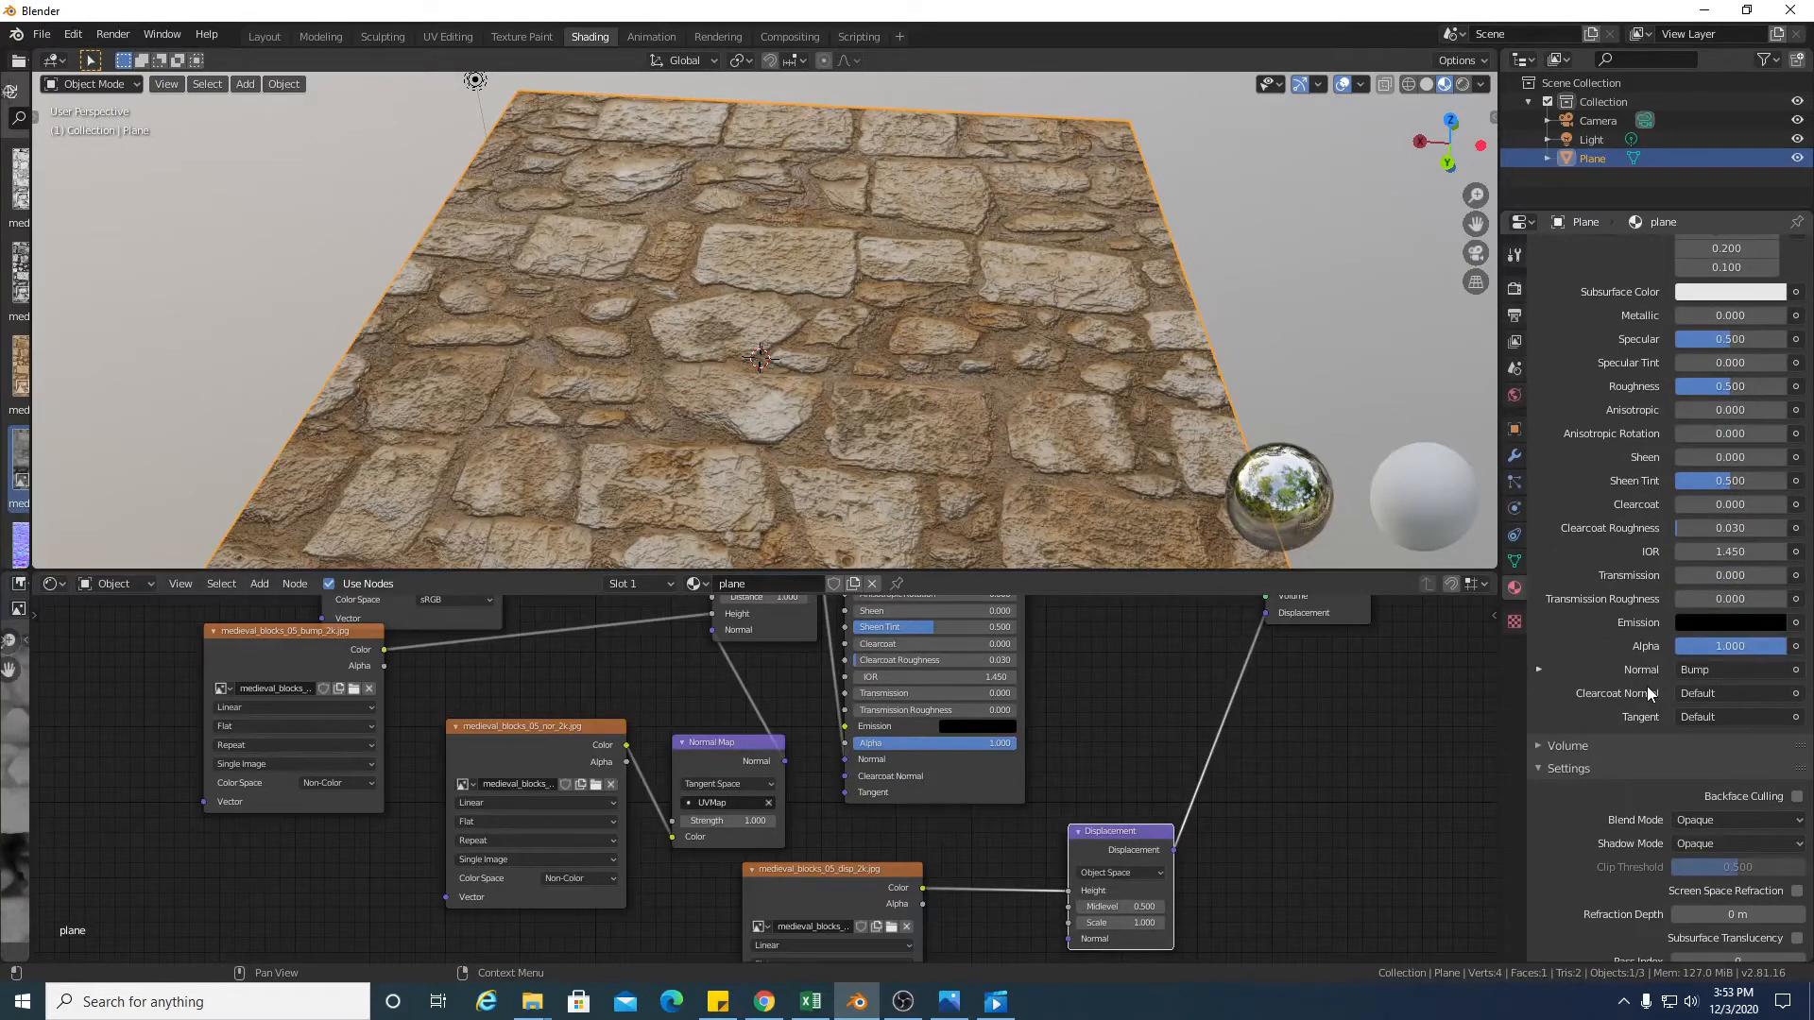
pyautogui.scroll(-2, 1649, 695)
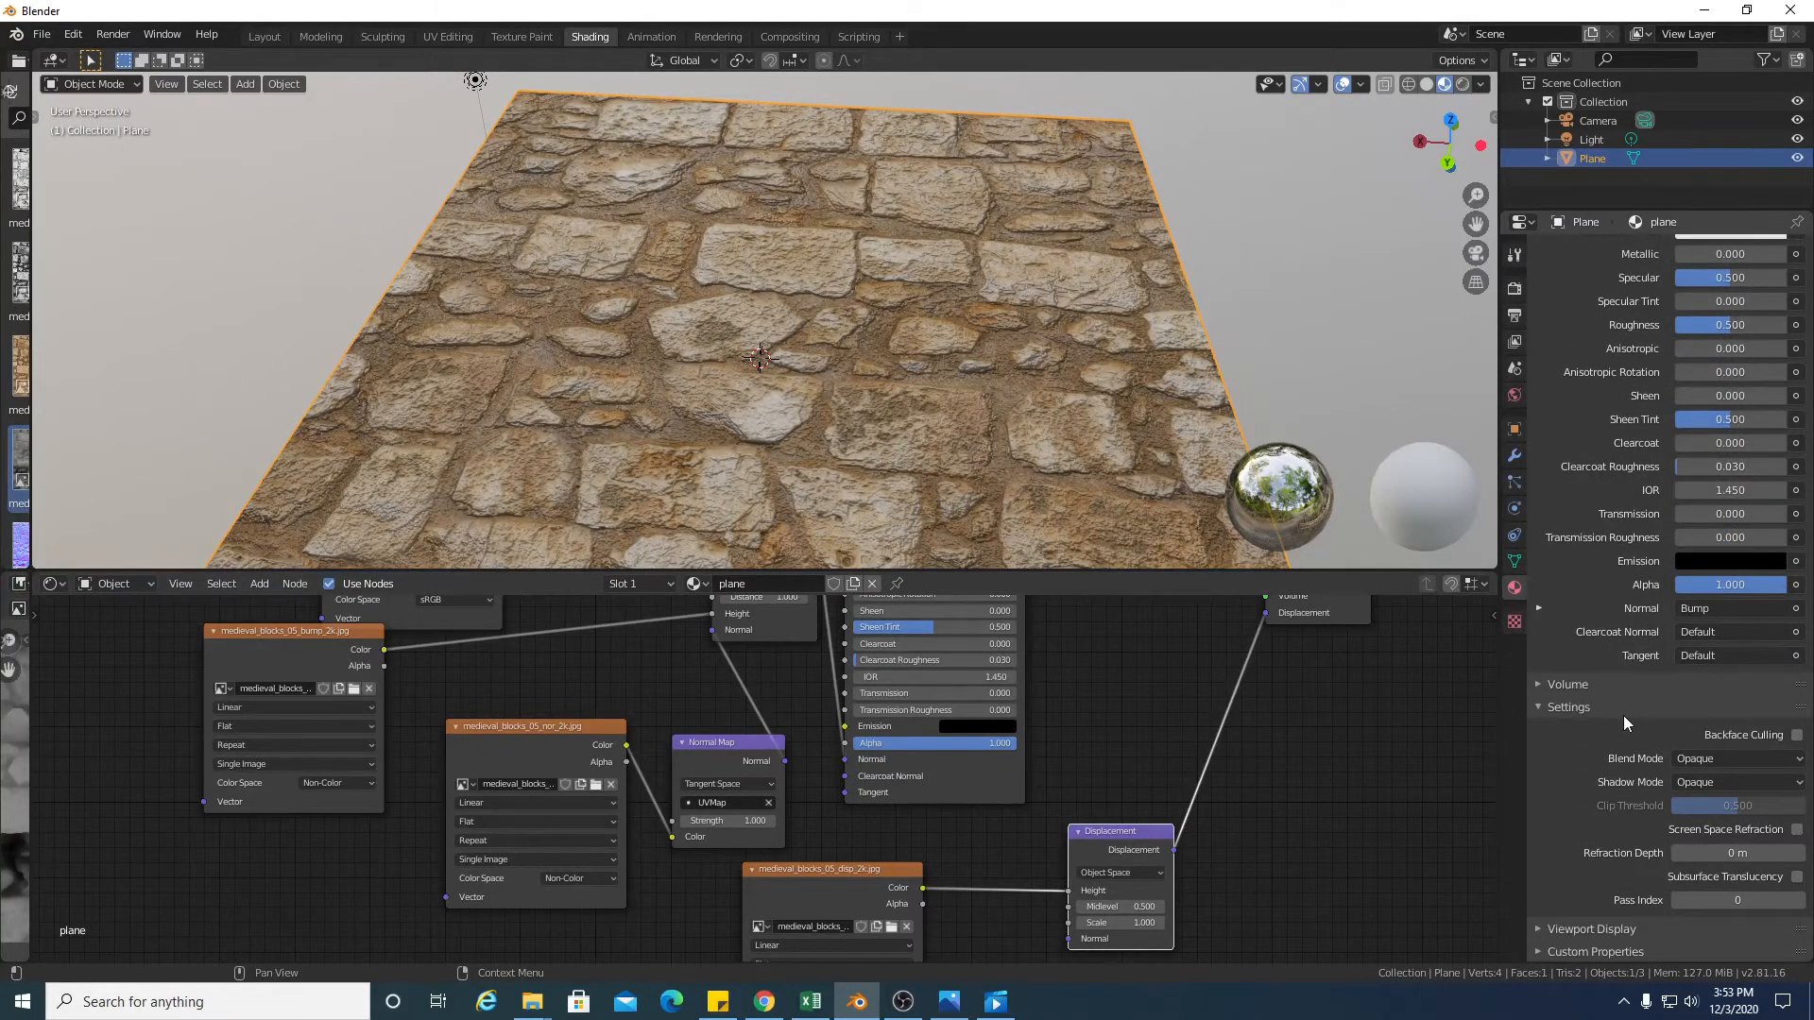
pyautogui.click(1593, 709)
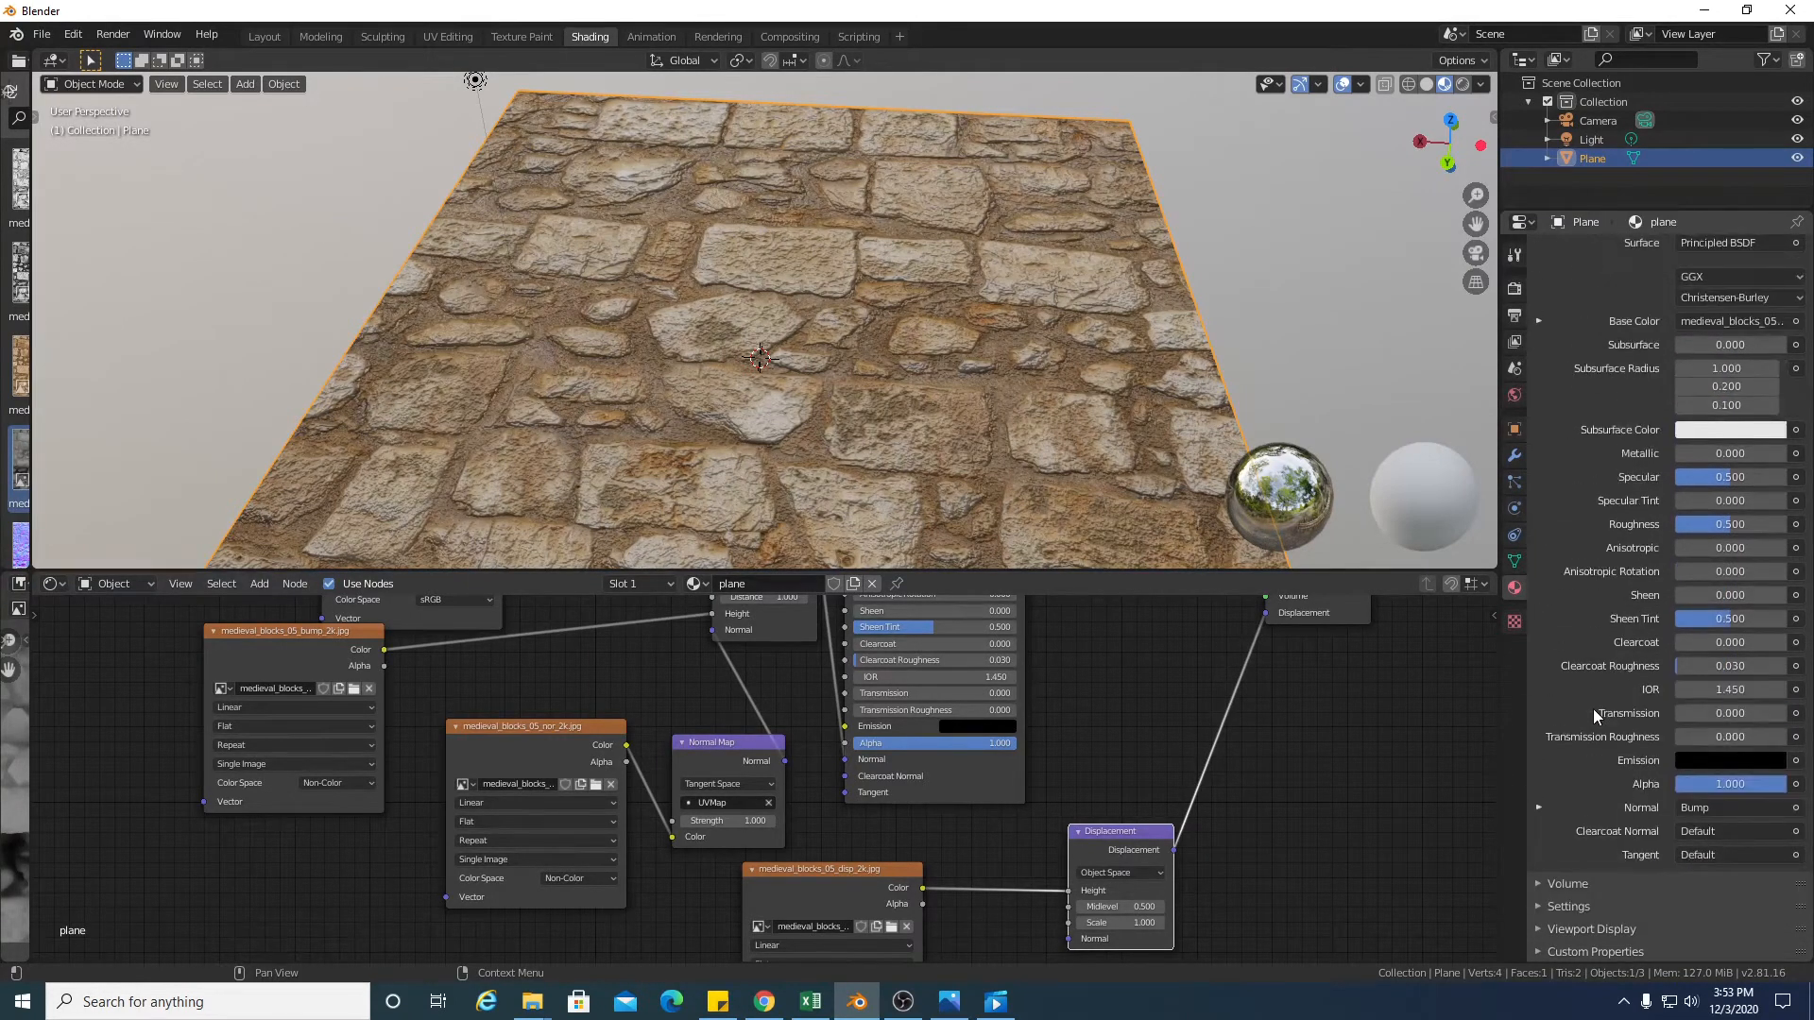
pyautogui.click(1644, 900)
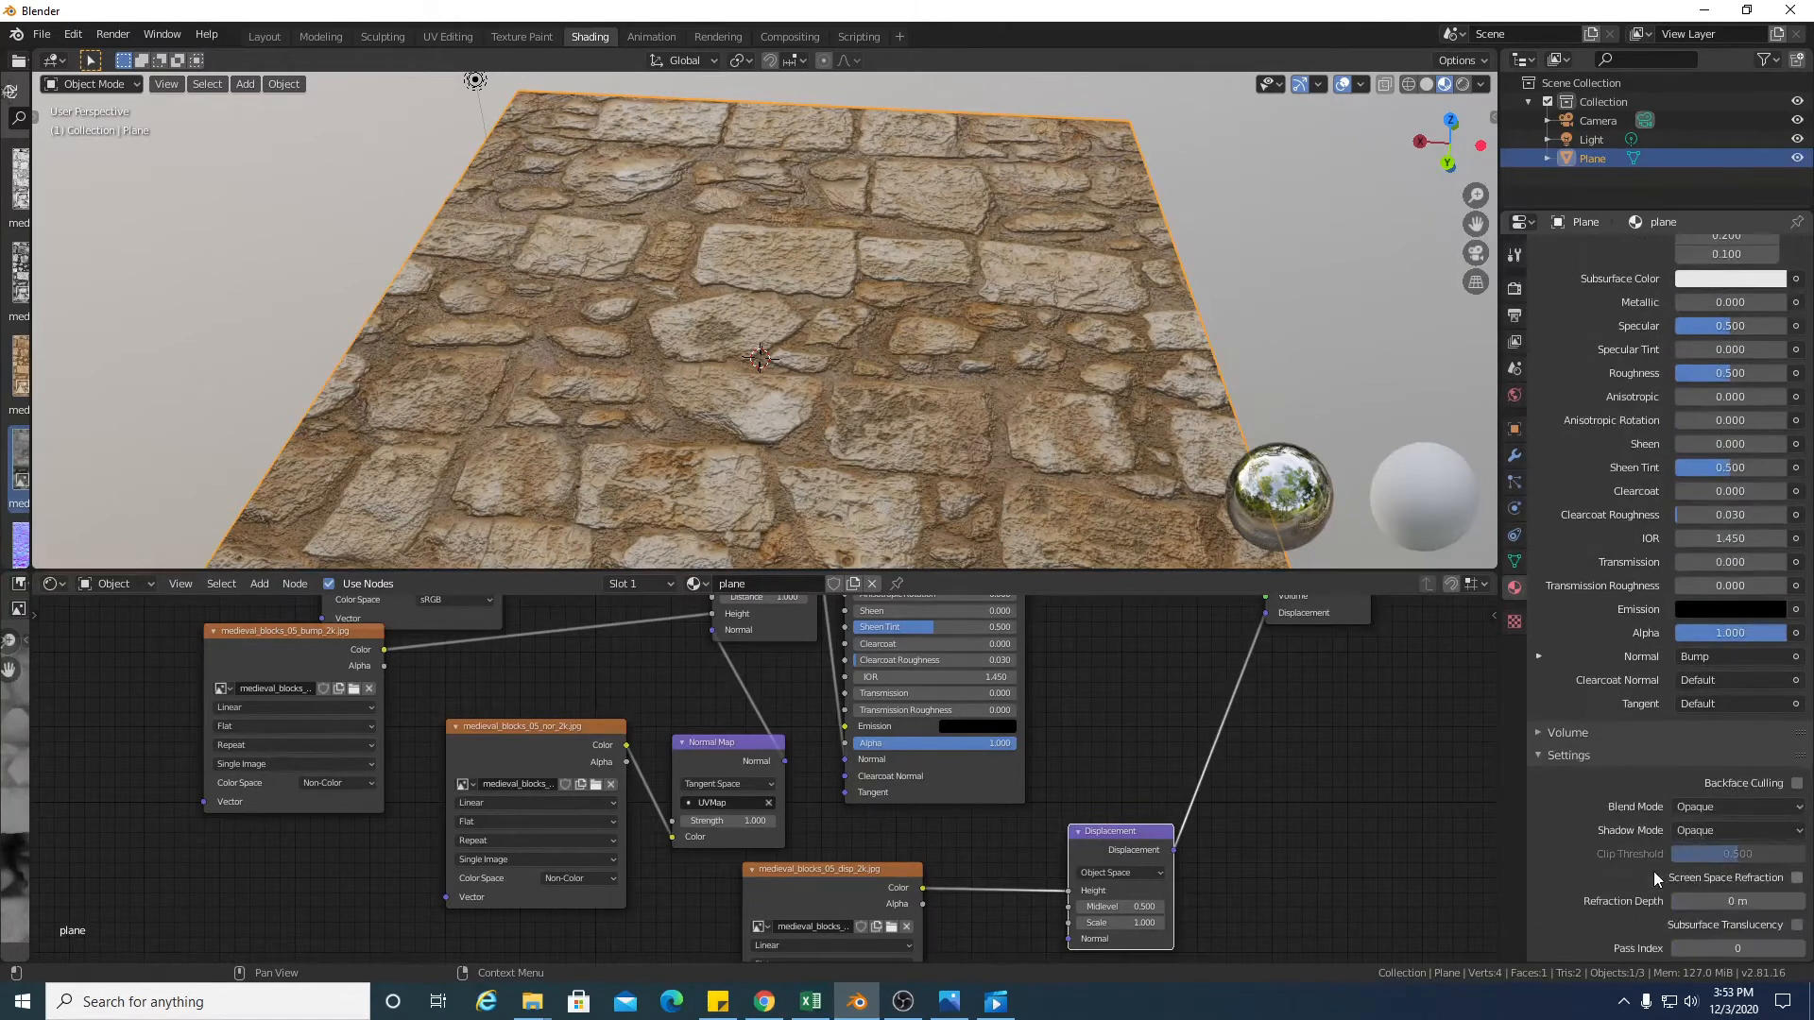
pyautogui.click(1716, 760)
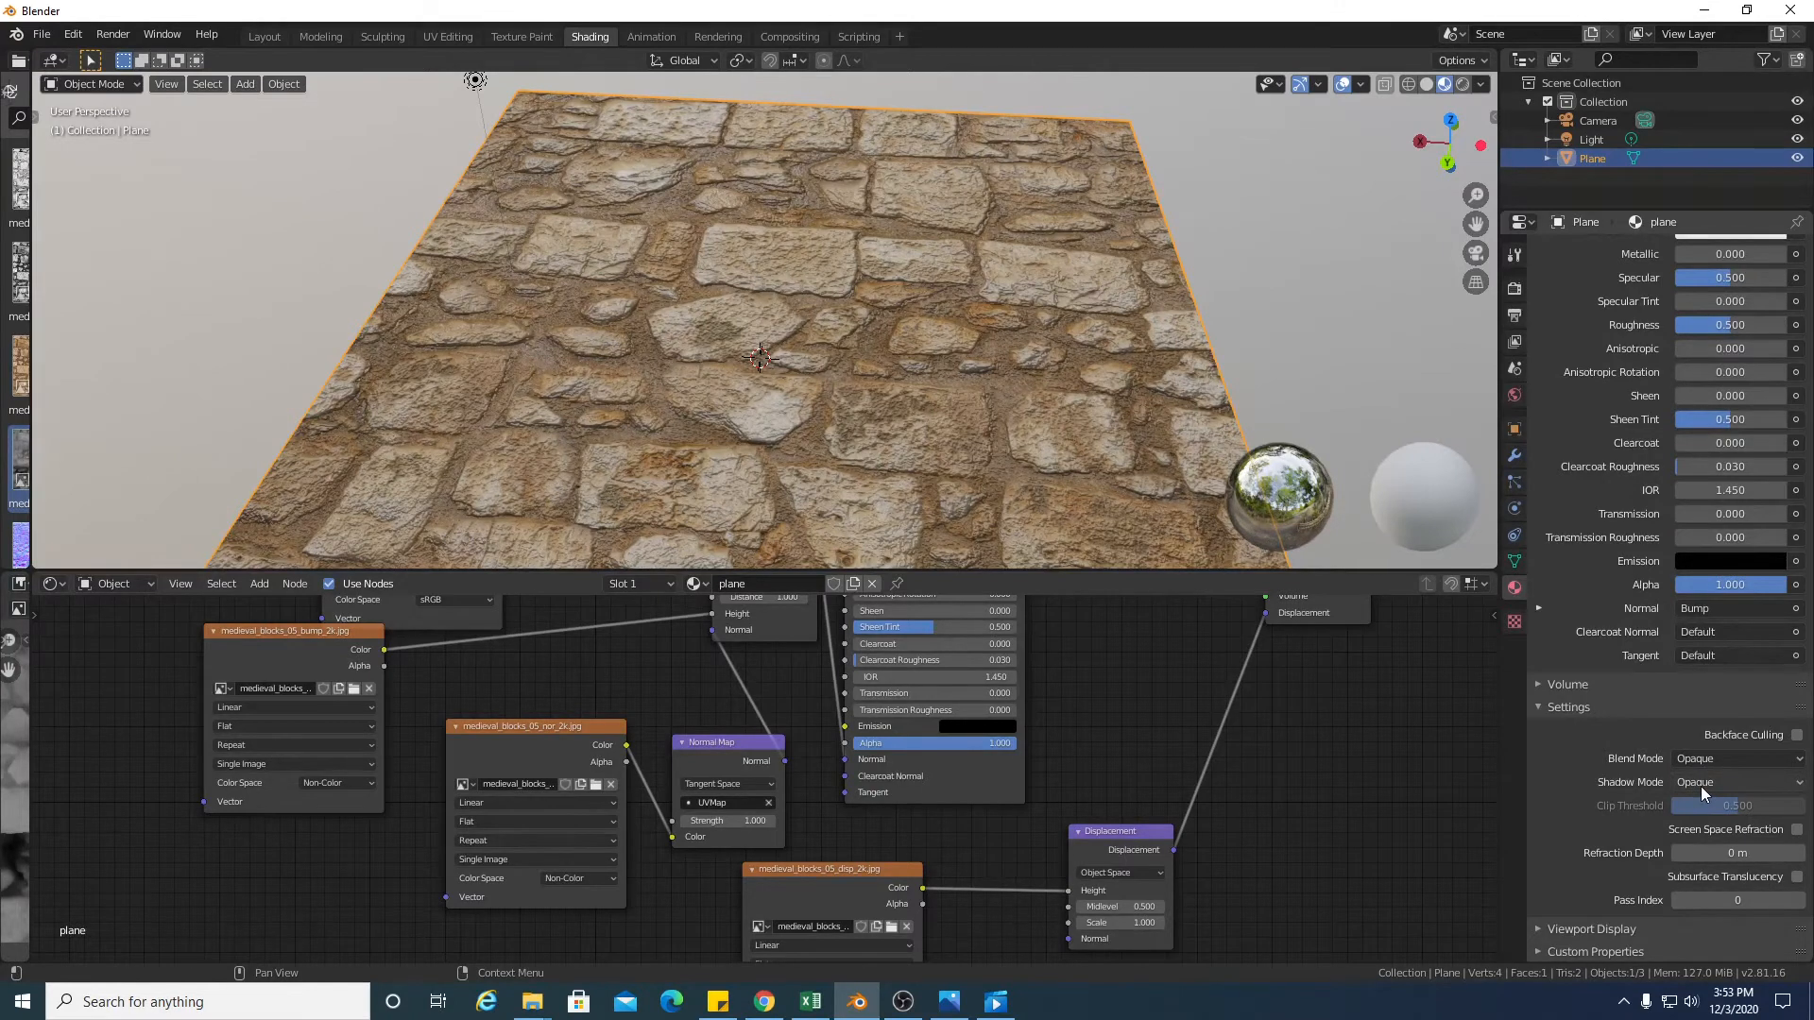
pyautogui.click(1709, 778)
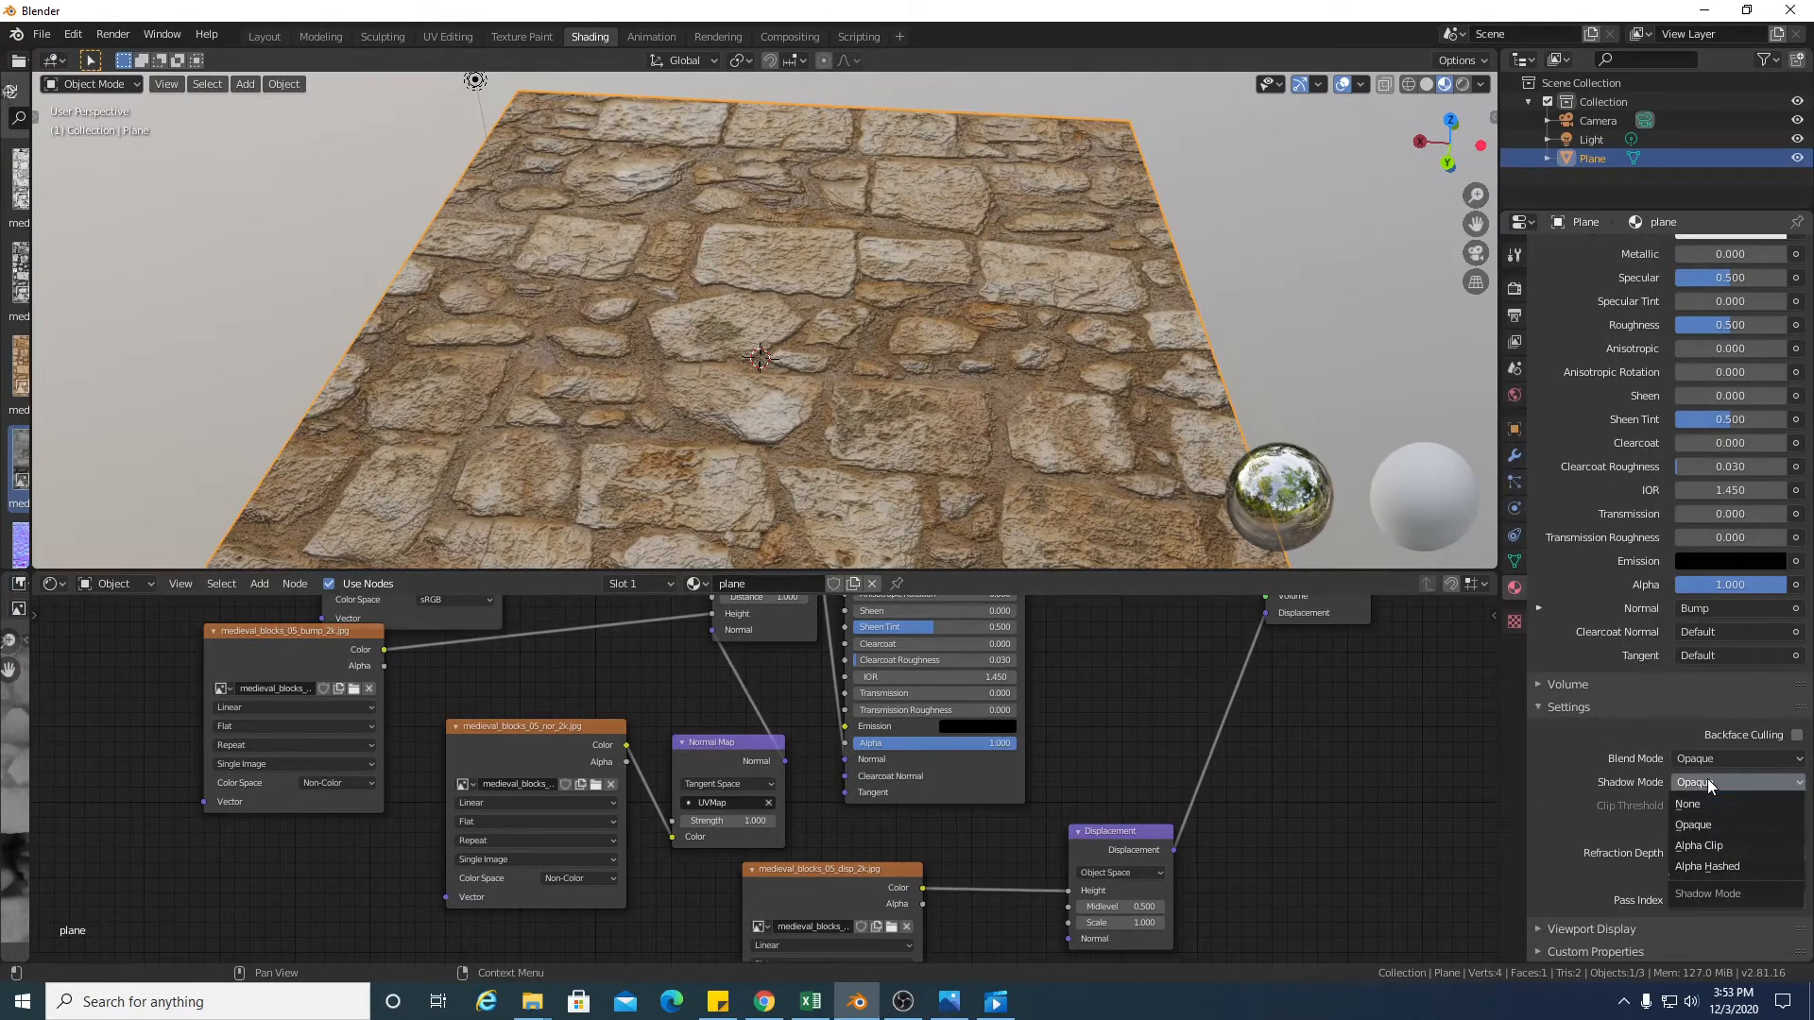
pyautogui.click(1582, 686)
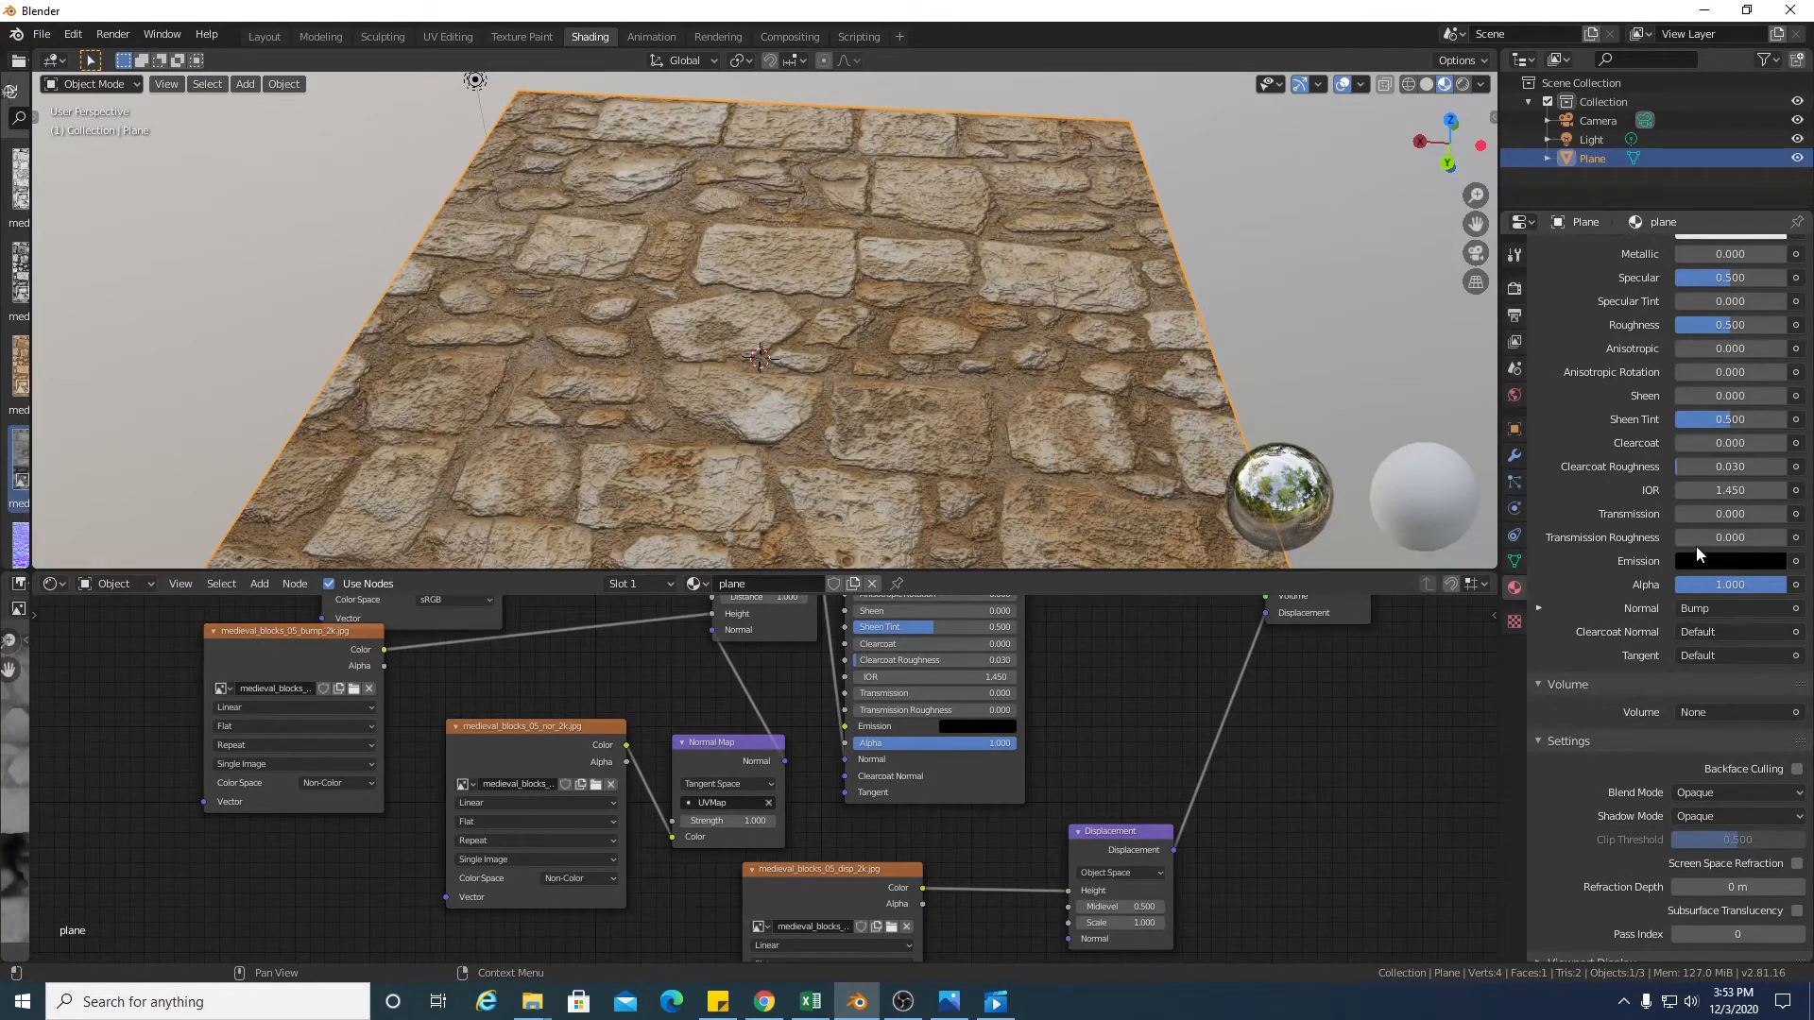
pyautogui.scroll(10, 1669, 688)
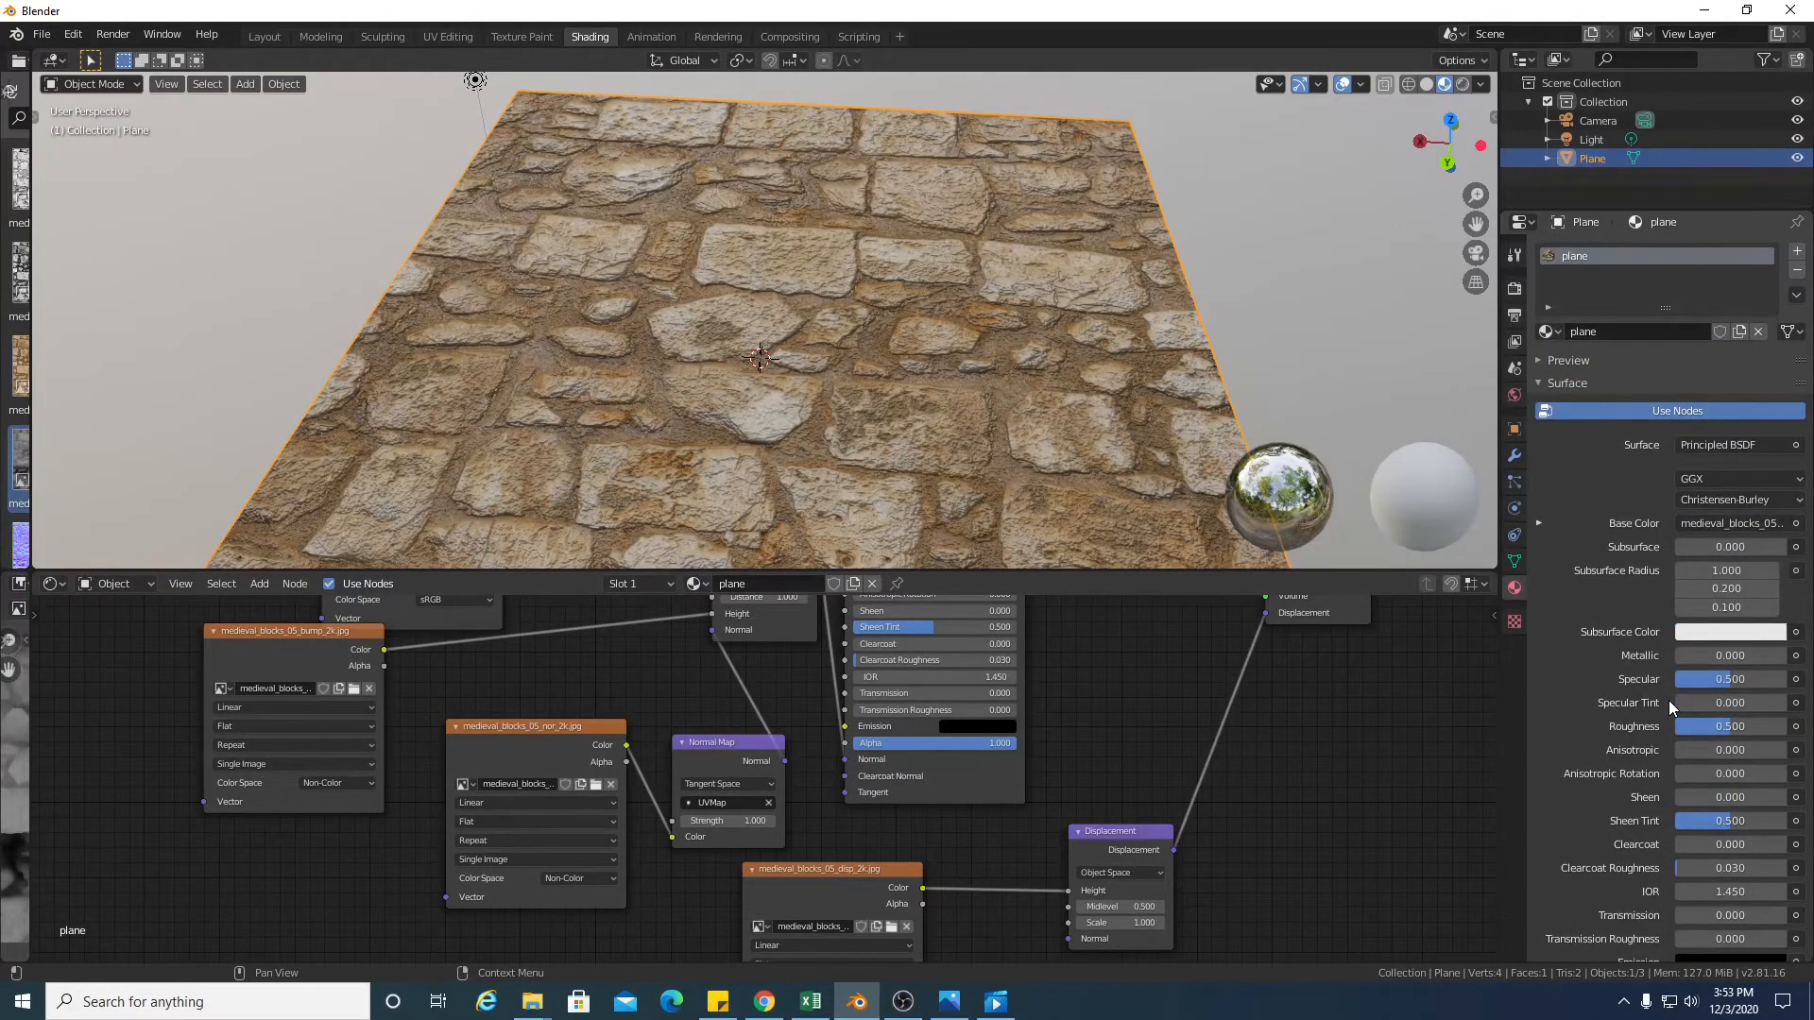
pyautogui.scroll(-7, 1669, 700)
pyautogui.scroll(-4, 1669, 700)
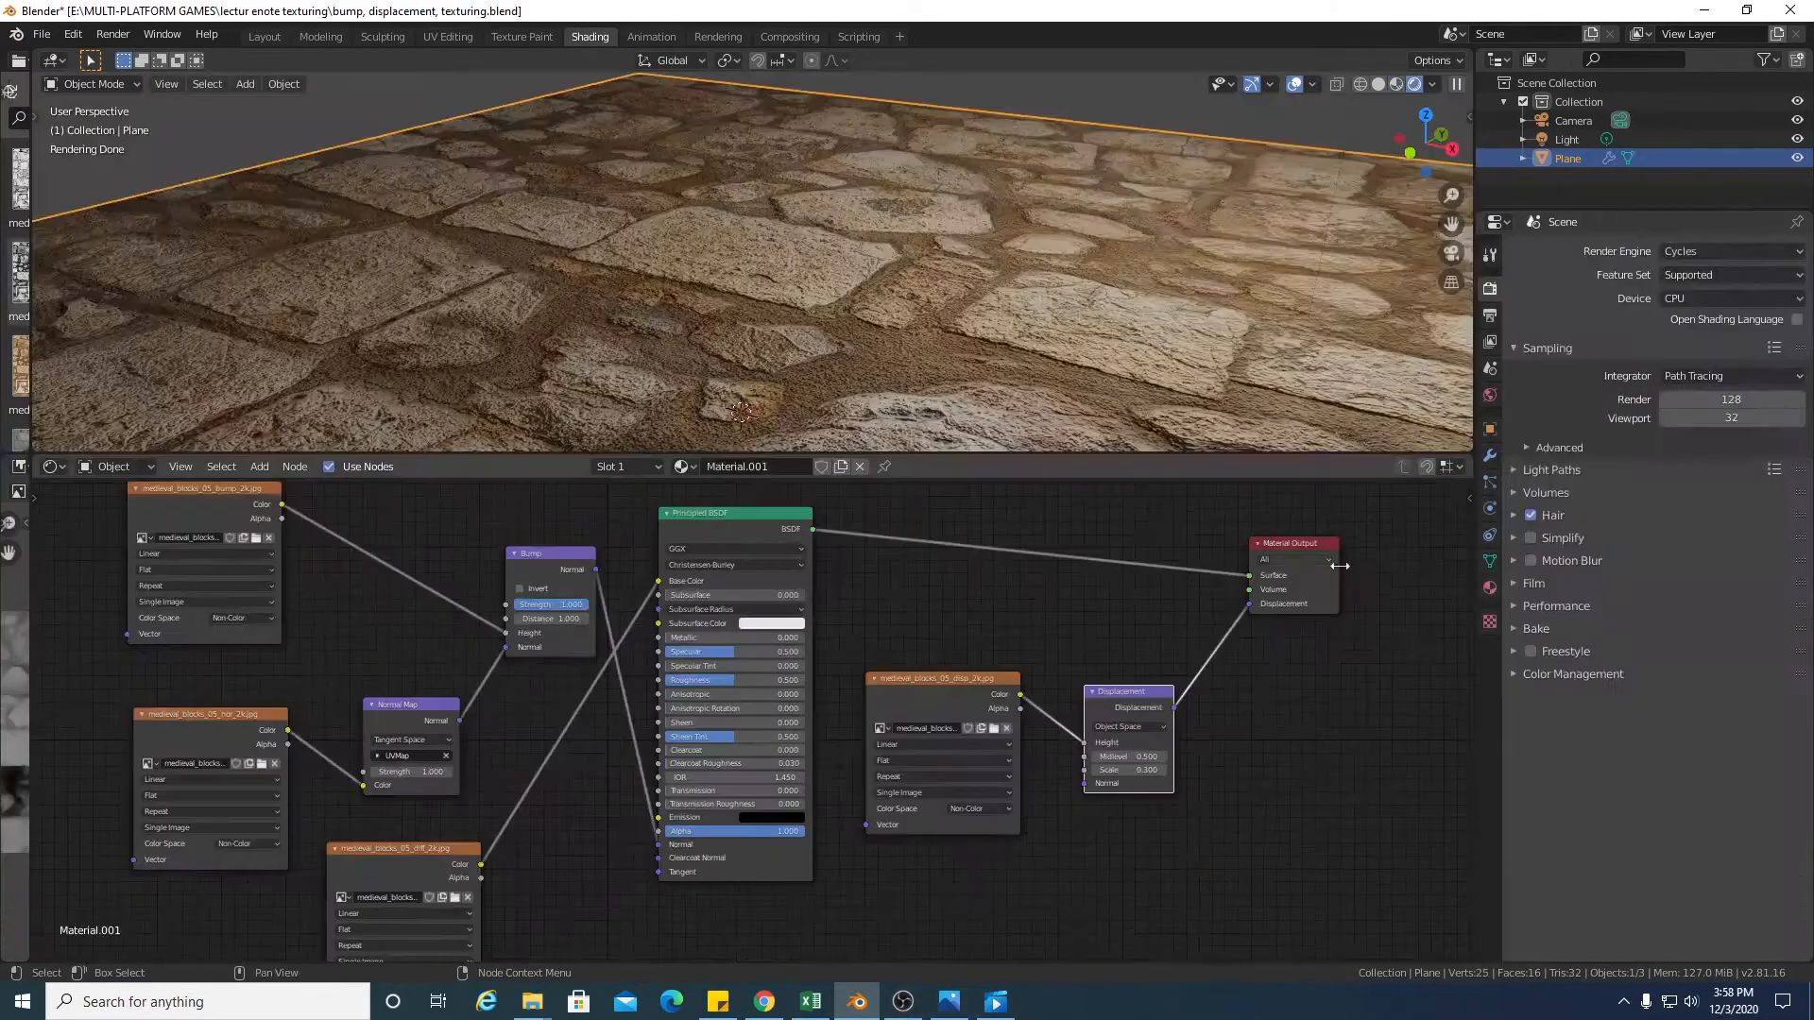
# Set the displacement method in the material's surface settings to Displacement and Bump
pyautogui.moveTo(1420, 165)
pyautogui.mouseDown()
pyautogui.moveTo(1416, 207)
pyautogui.moveTo(1420, 164)
pyautogui.mouseUp()
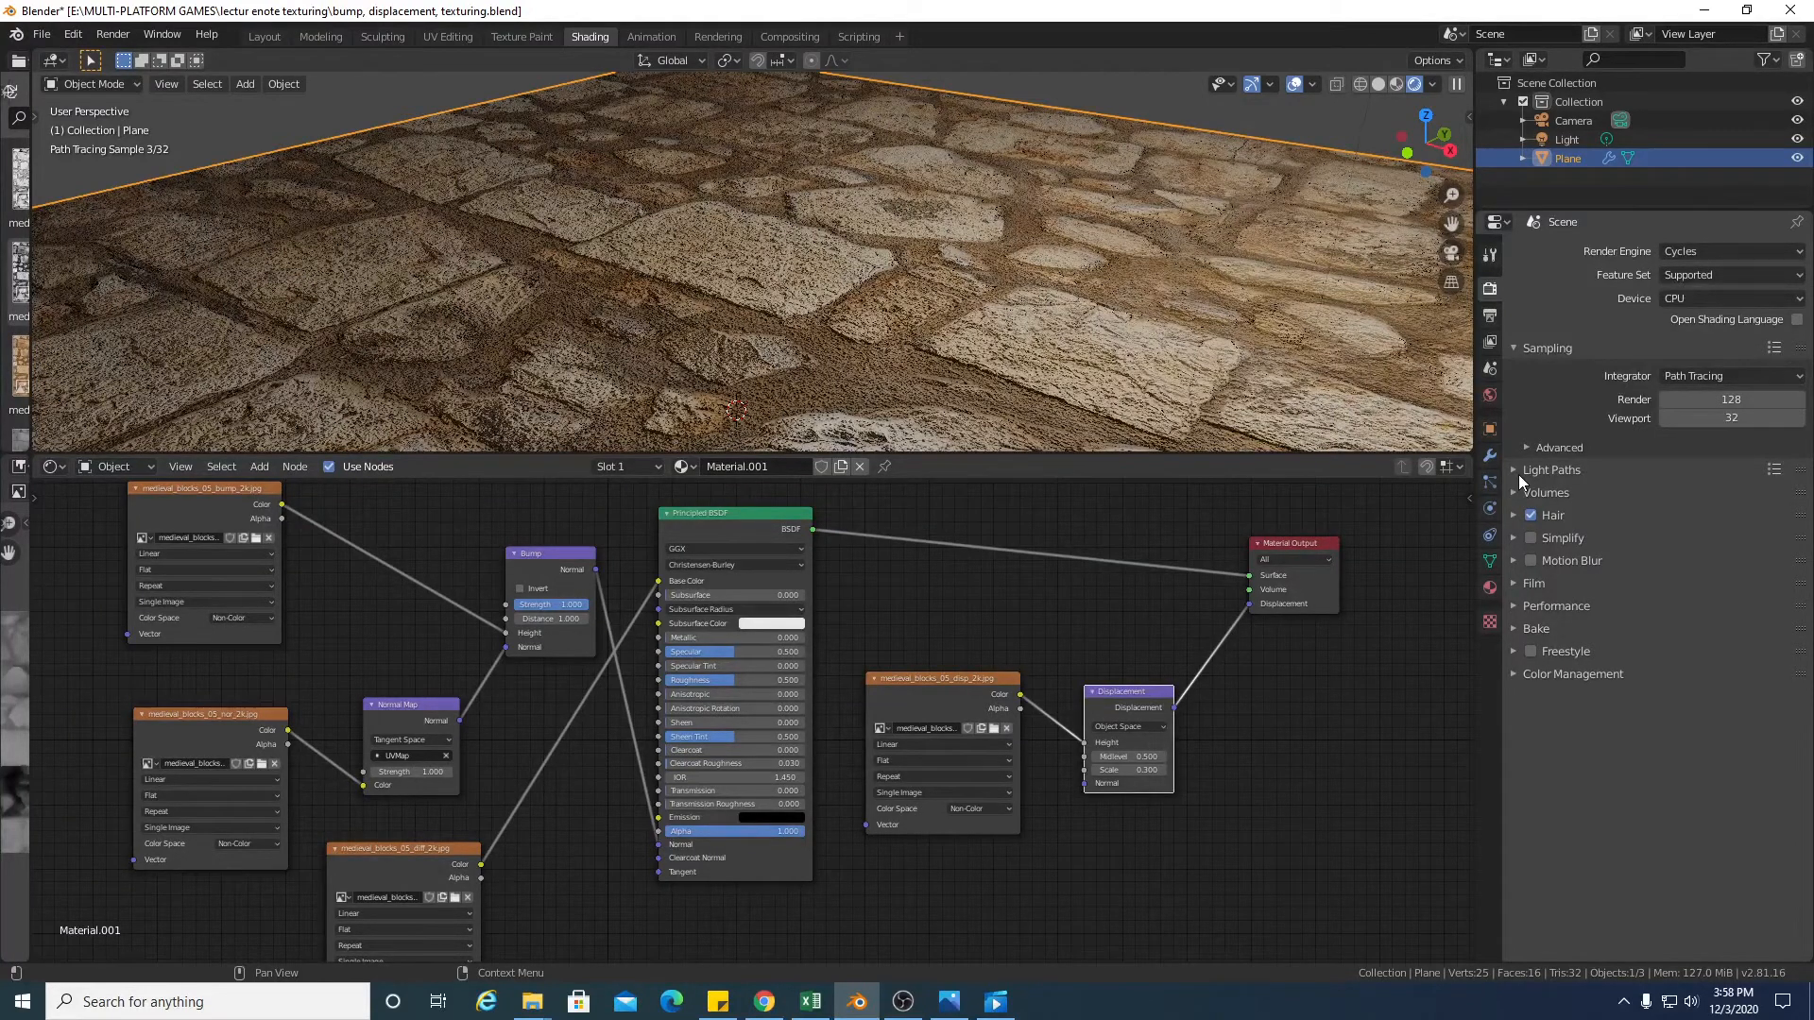
pyautogui.click(1490, 586)
pyautogui.scroll(-4, 1612, 510)
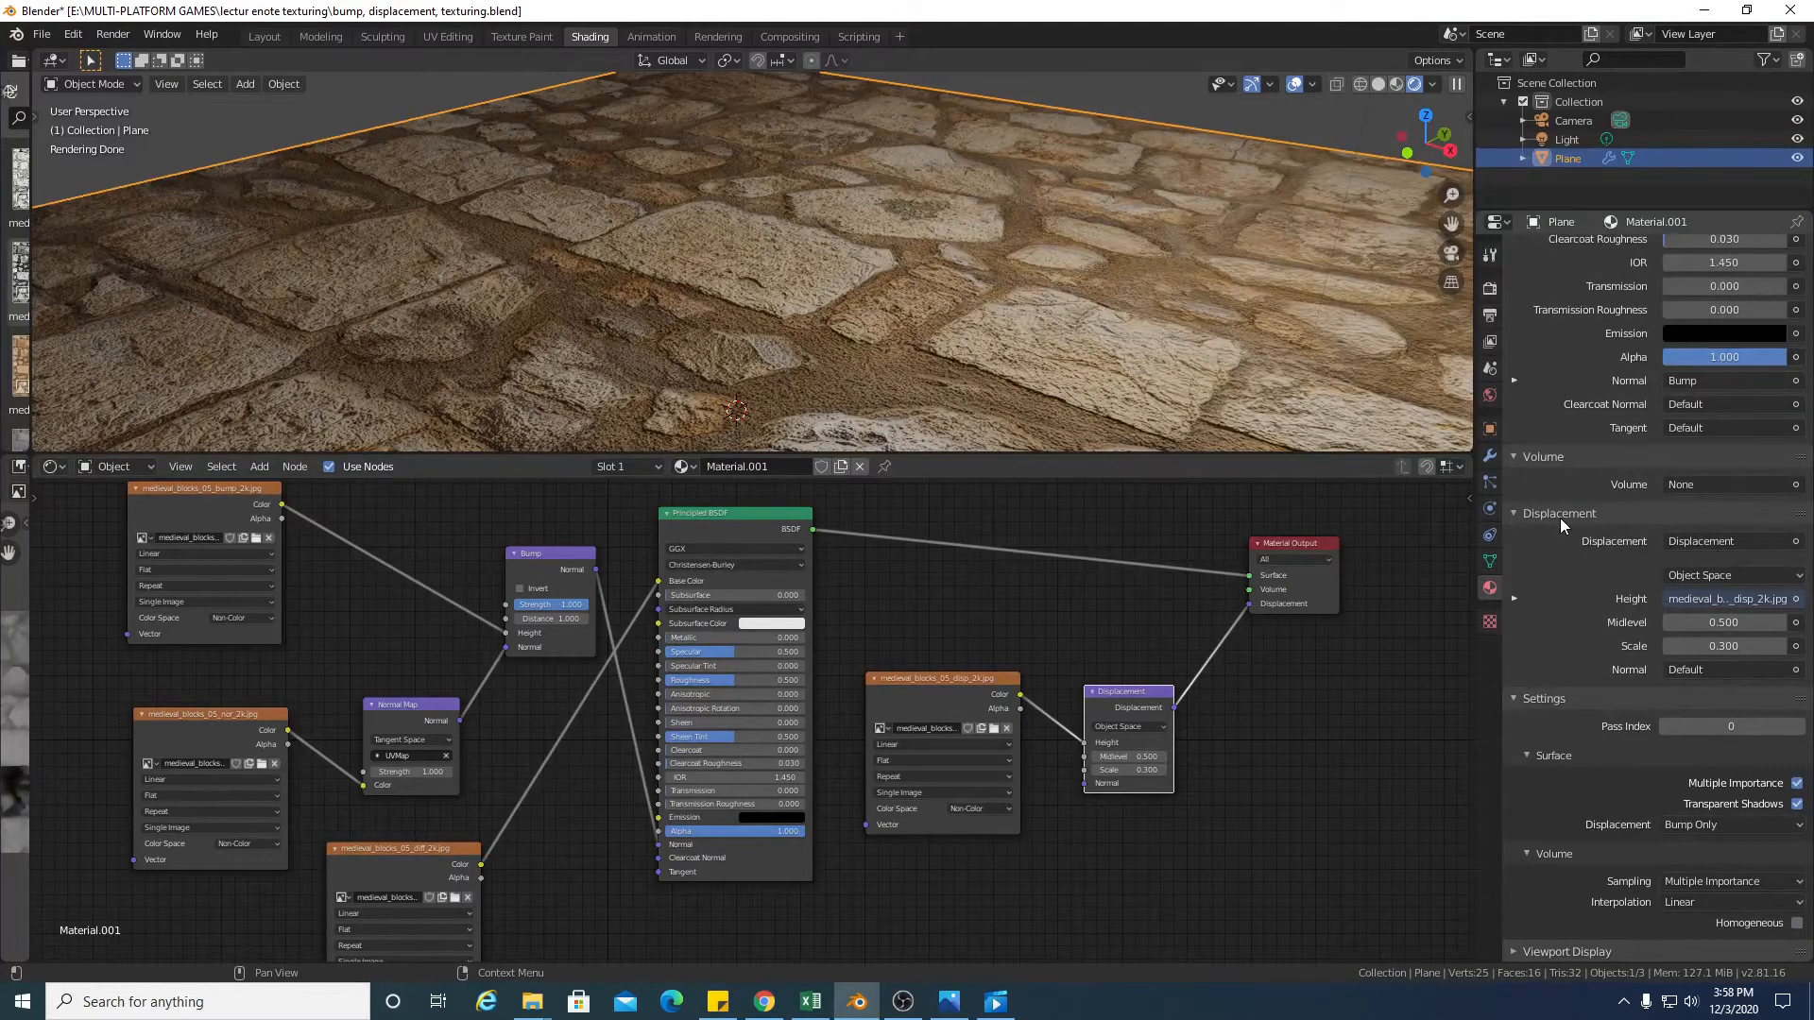
pyautogui.click(1583, 515)
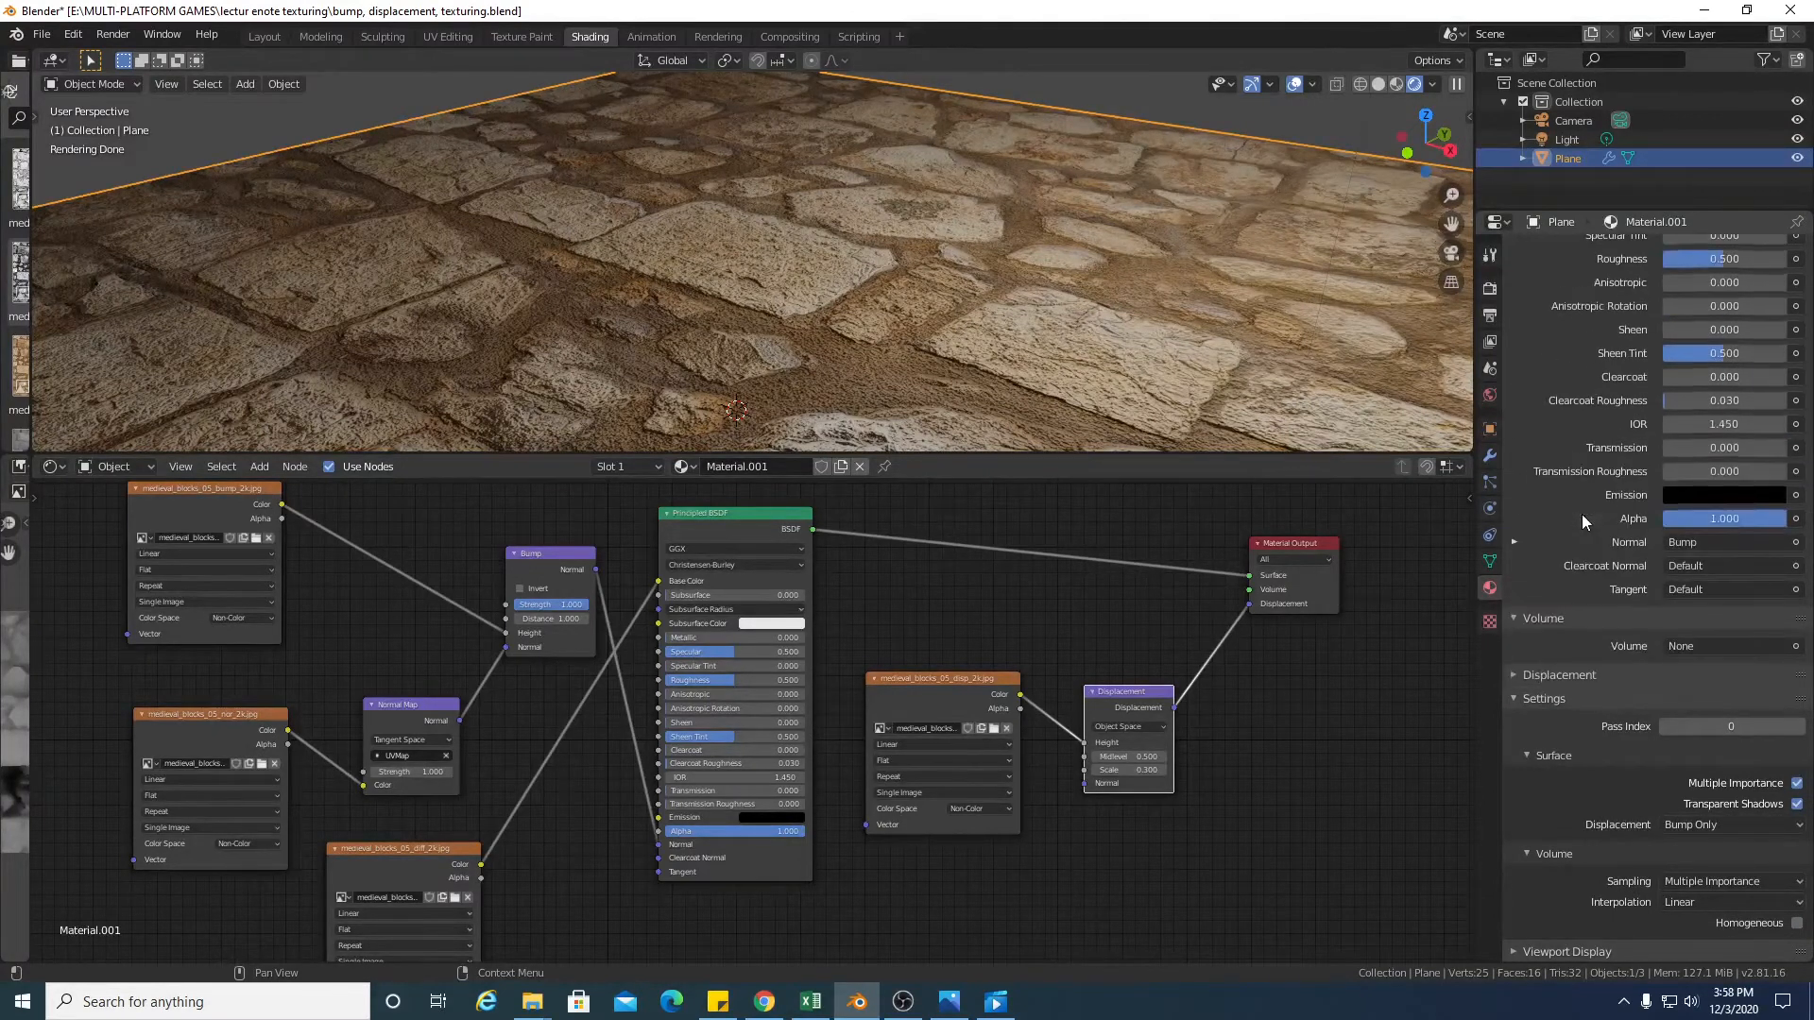
pyautogui.click(1561, 677)
pyautogui.scroll(-4, 1589, 738)
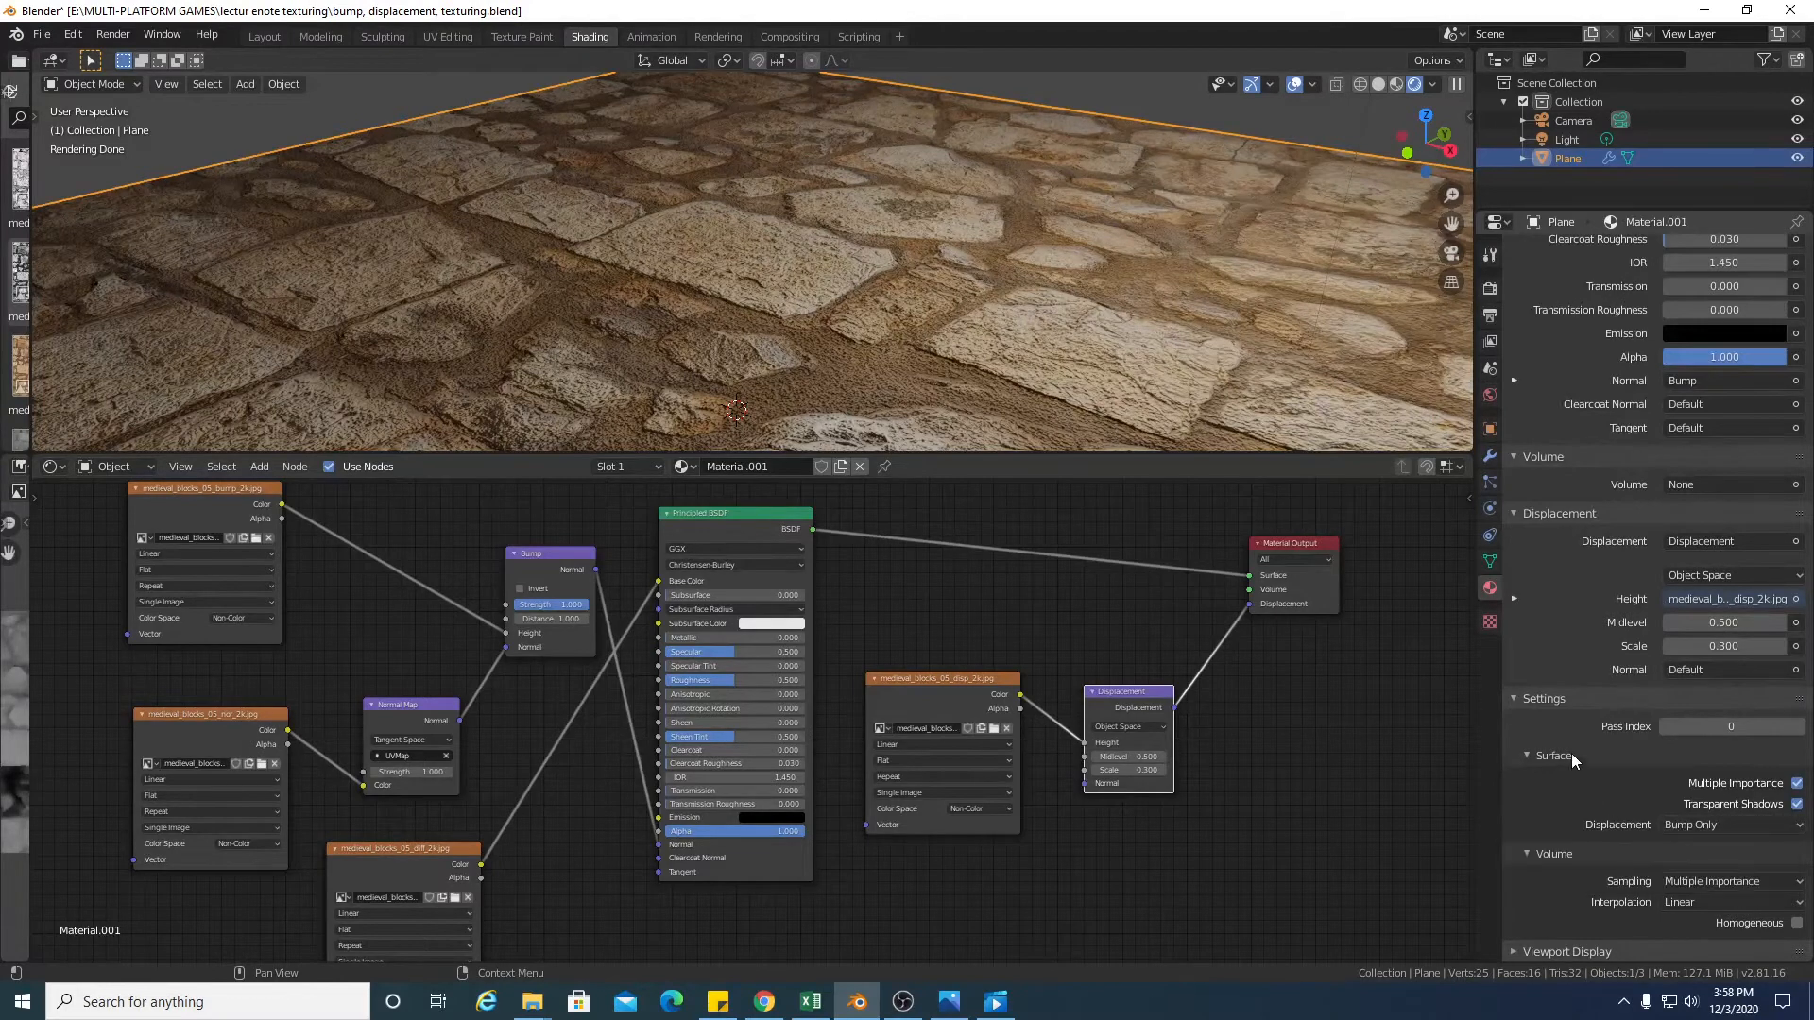
pyautogui.click(1710, 824)
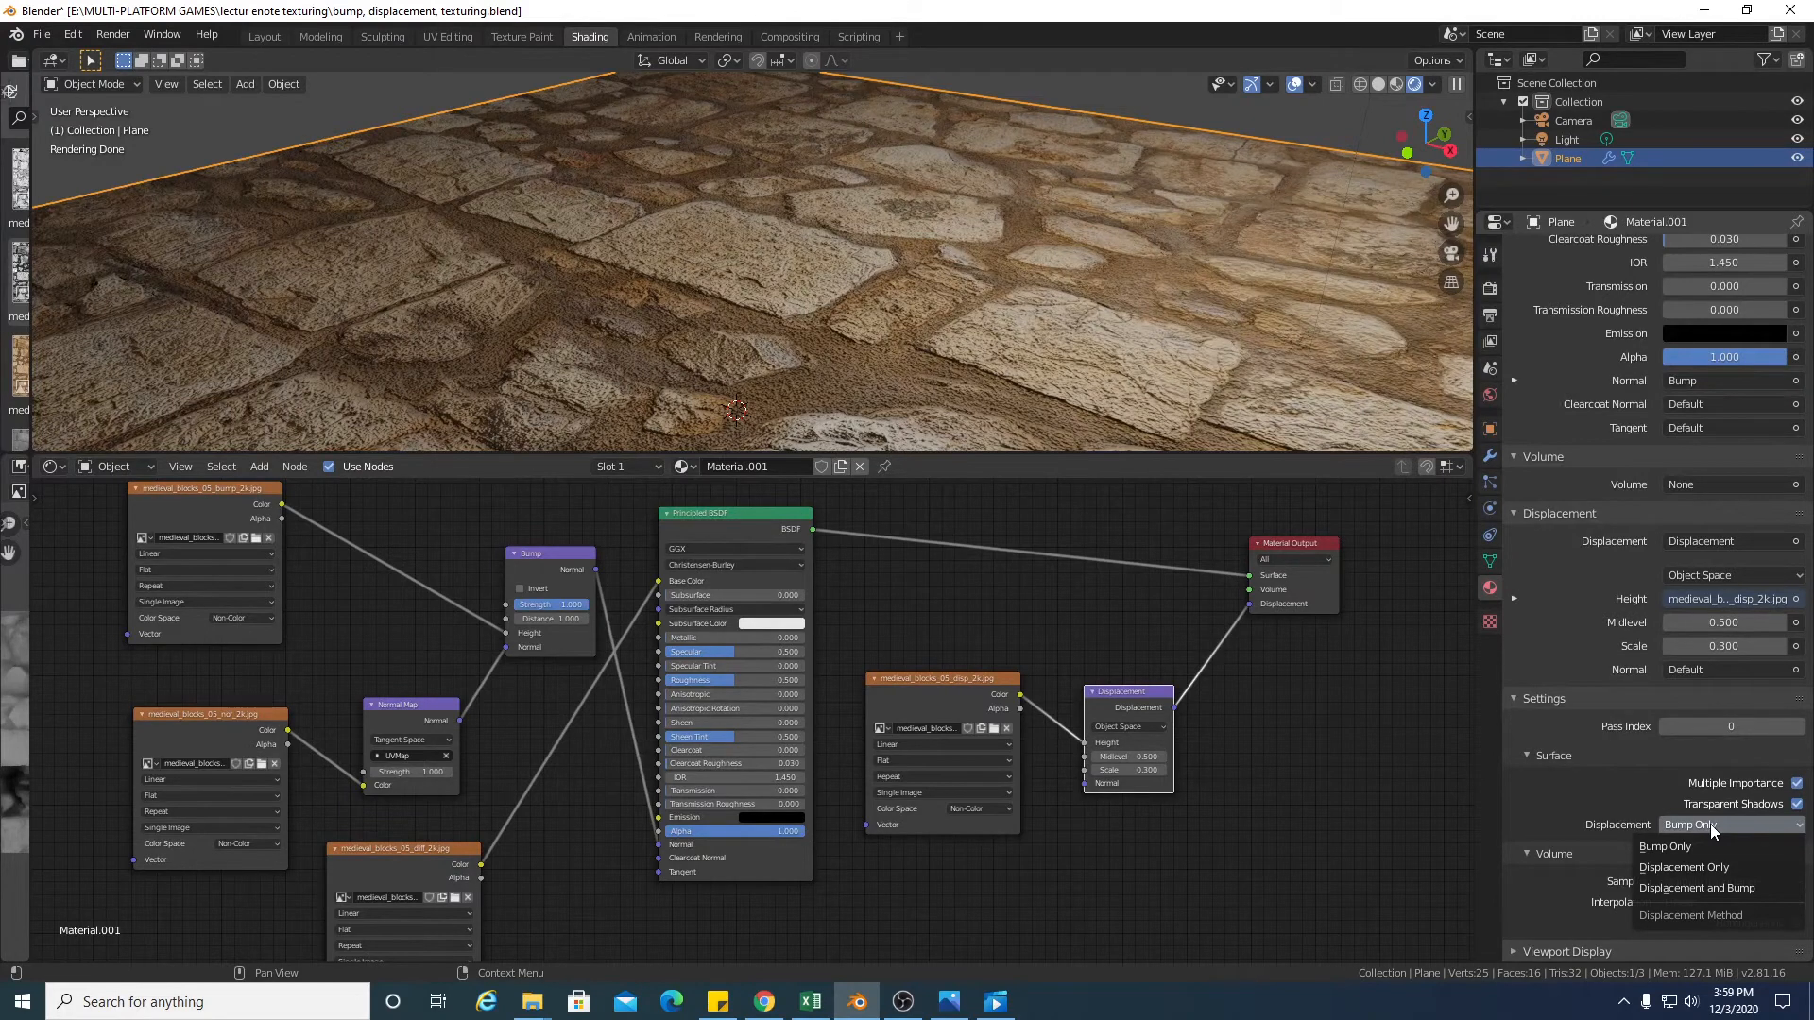
pyautogui.click(1710, 888)
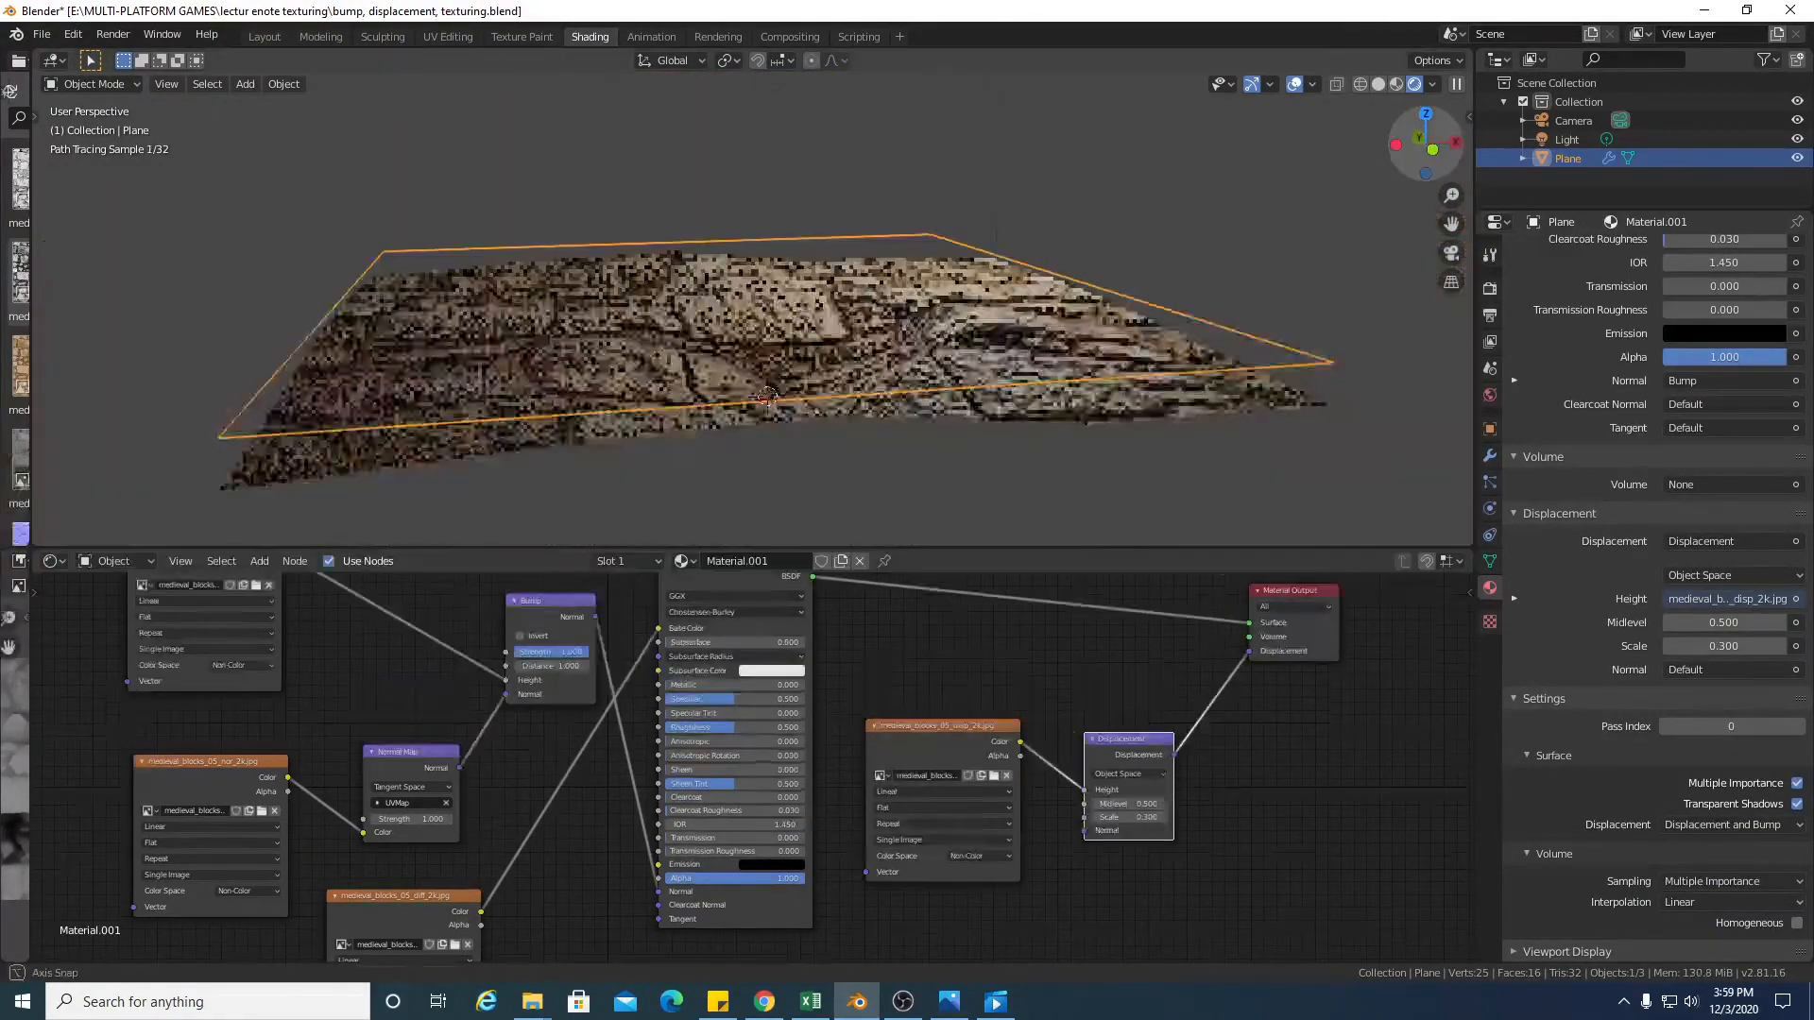
# Examine the displaced plane from several angles and up close, comparing Material Preview with Rendered shading
pyautogui.moveTo(1427, 145); pyautogui.dragTo(1485, 223)
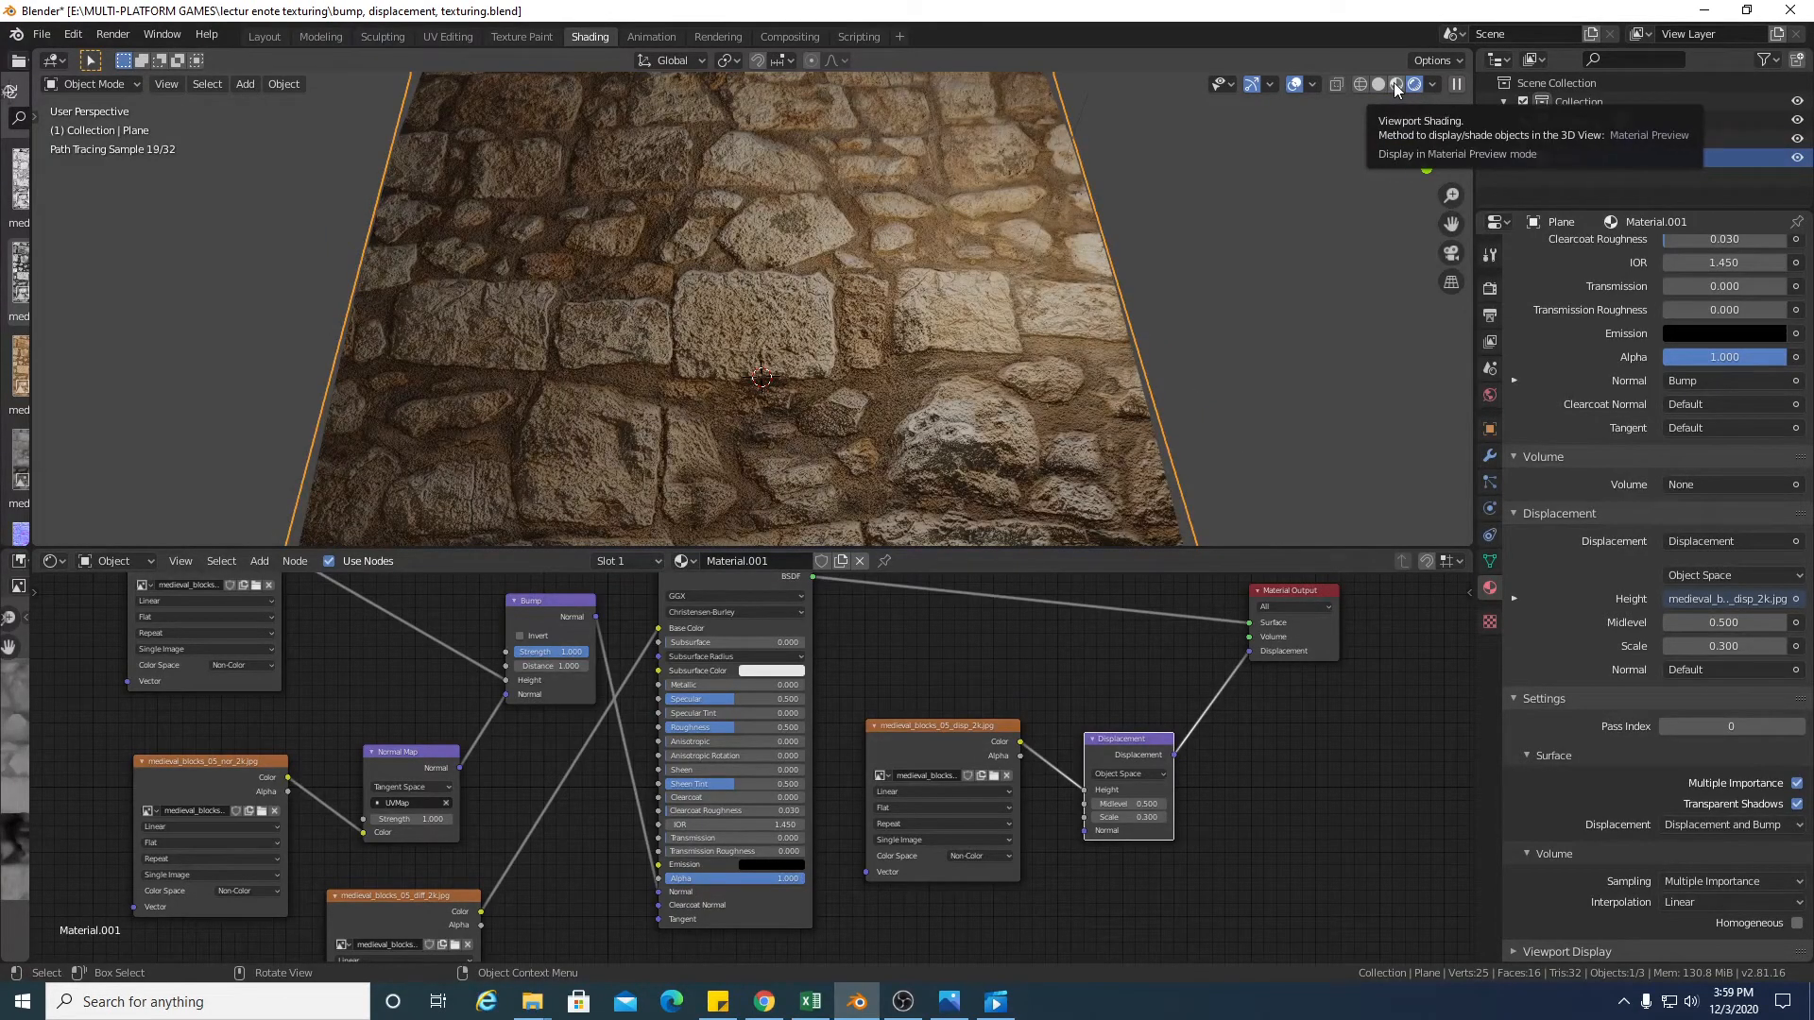
pyautogui.click(1396, 88)
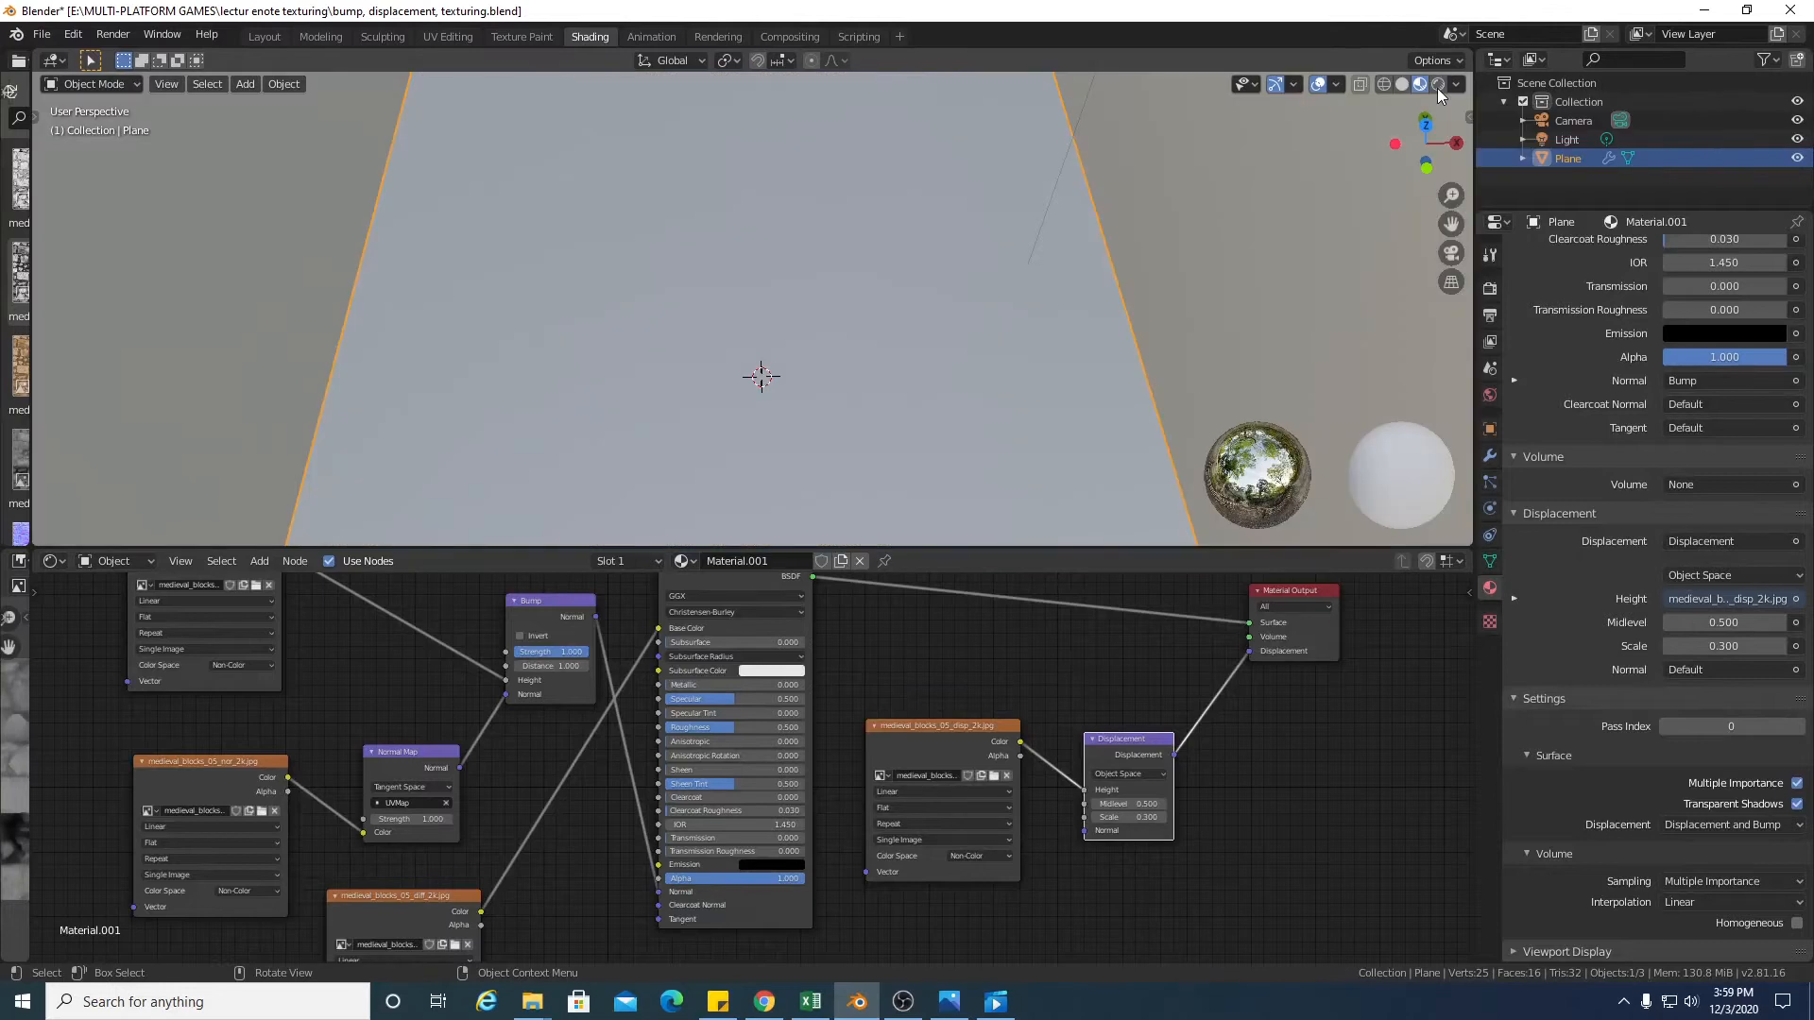
pyautogui.click(1438, 88)
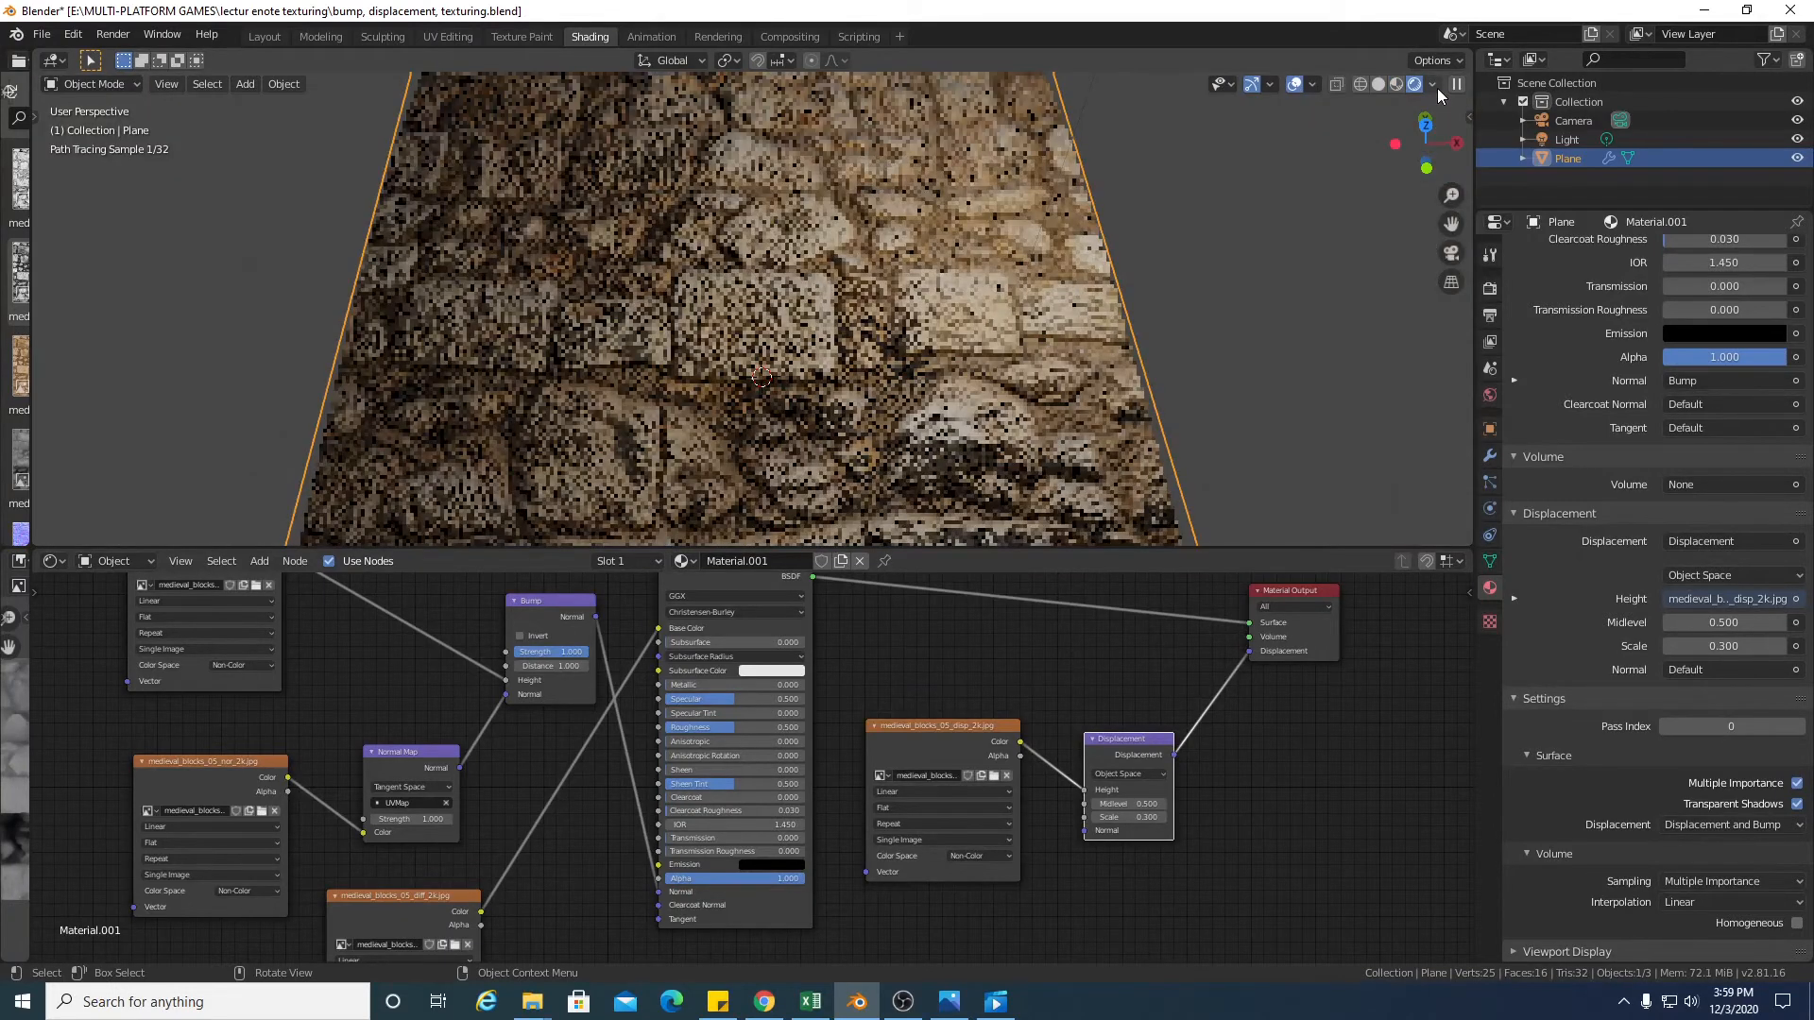
pyautogui.moveTo(1429, 134); pyautogui.dragTo(1382, 100)
pyautogui.scroll(3, 1035, 325)
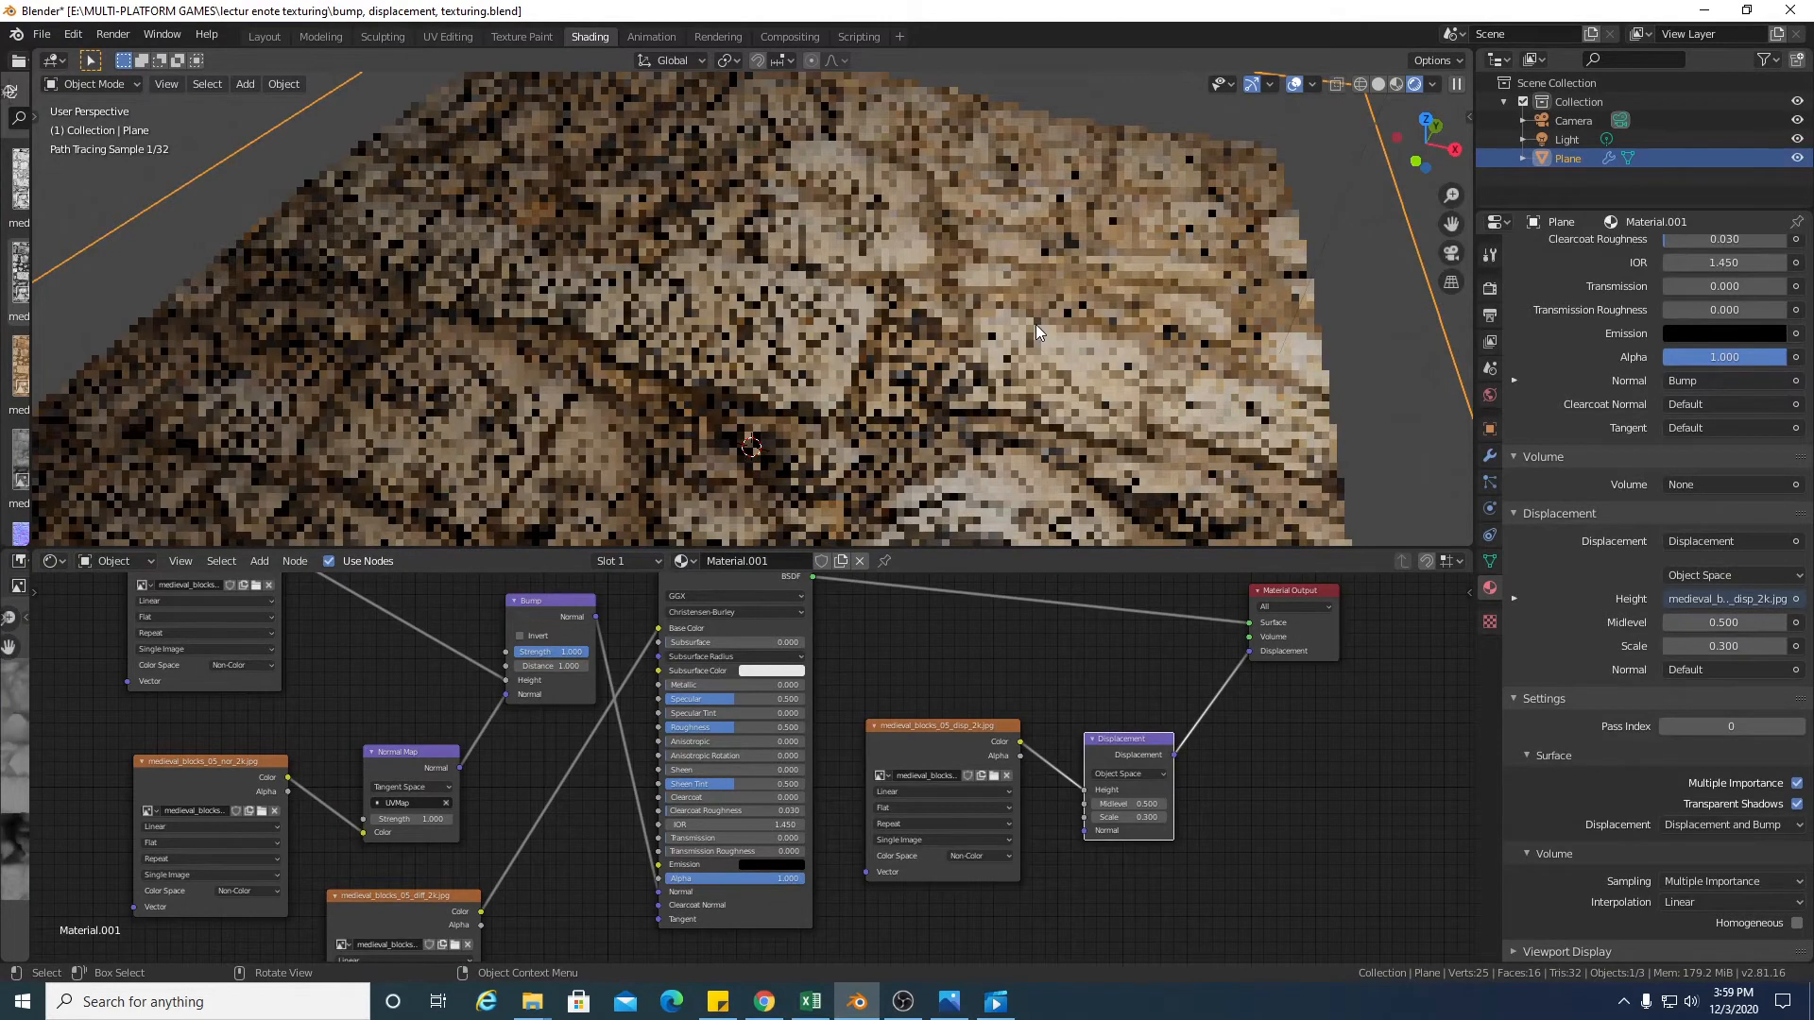
pyautogui.moveTo(1035, 326); pyautogui.dragTo(1187, 301, button='middle')
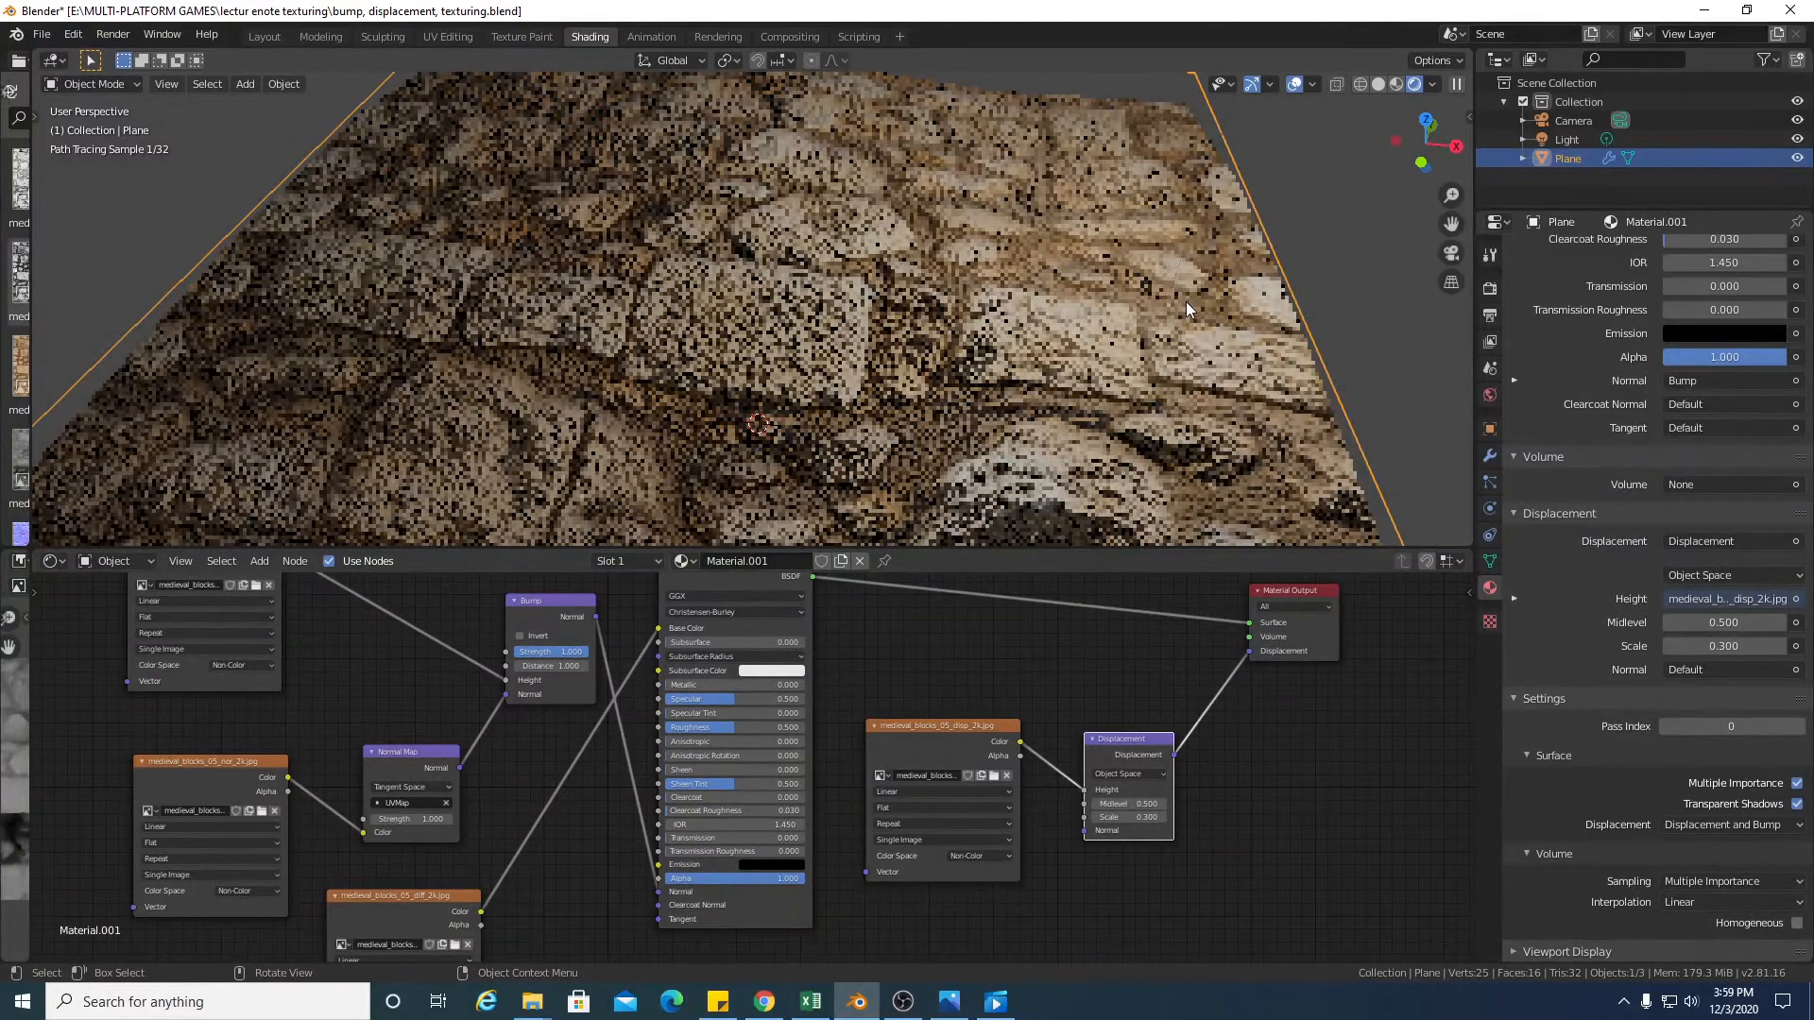
pyautogui.scroll(2, 1186, 302)
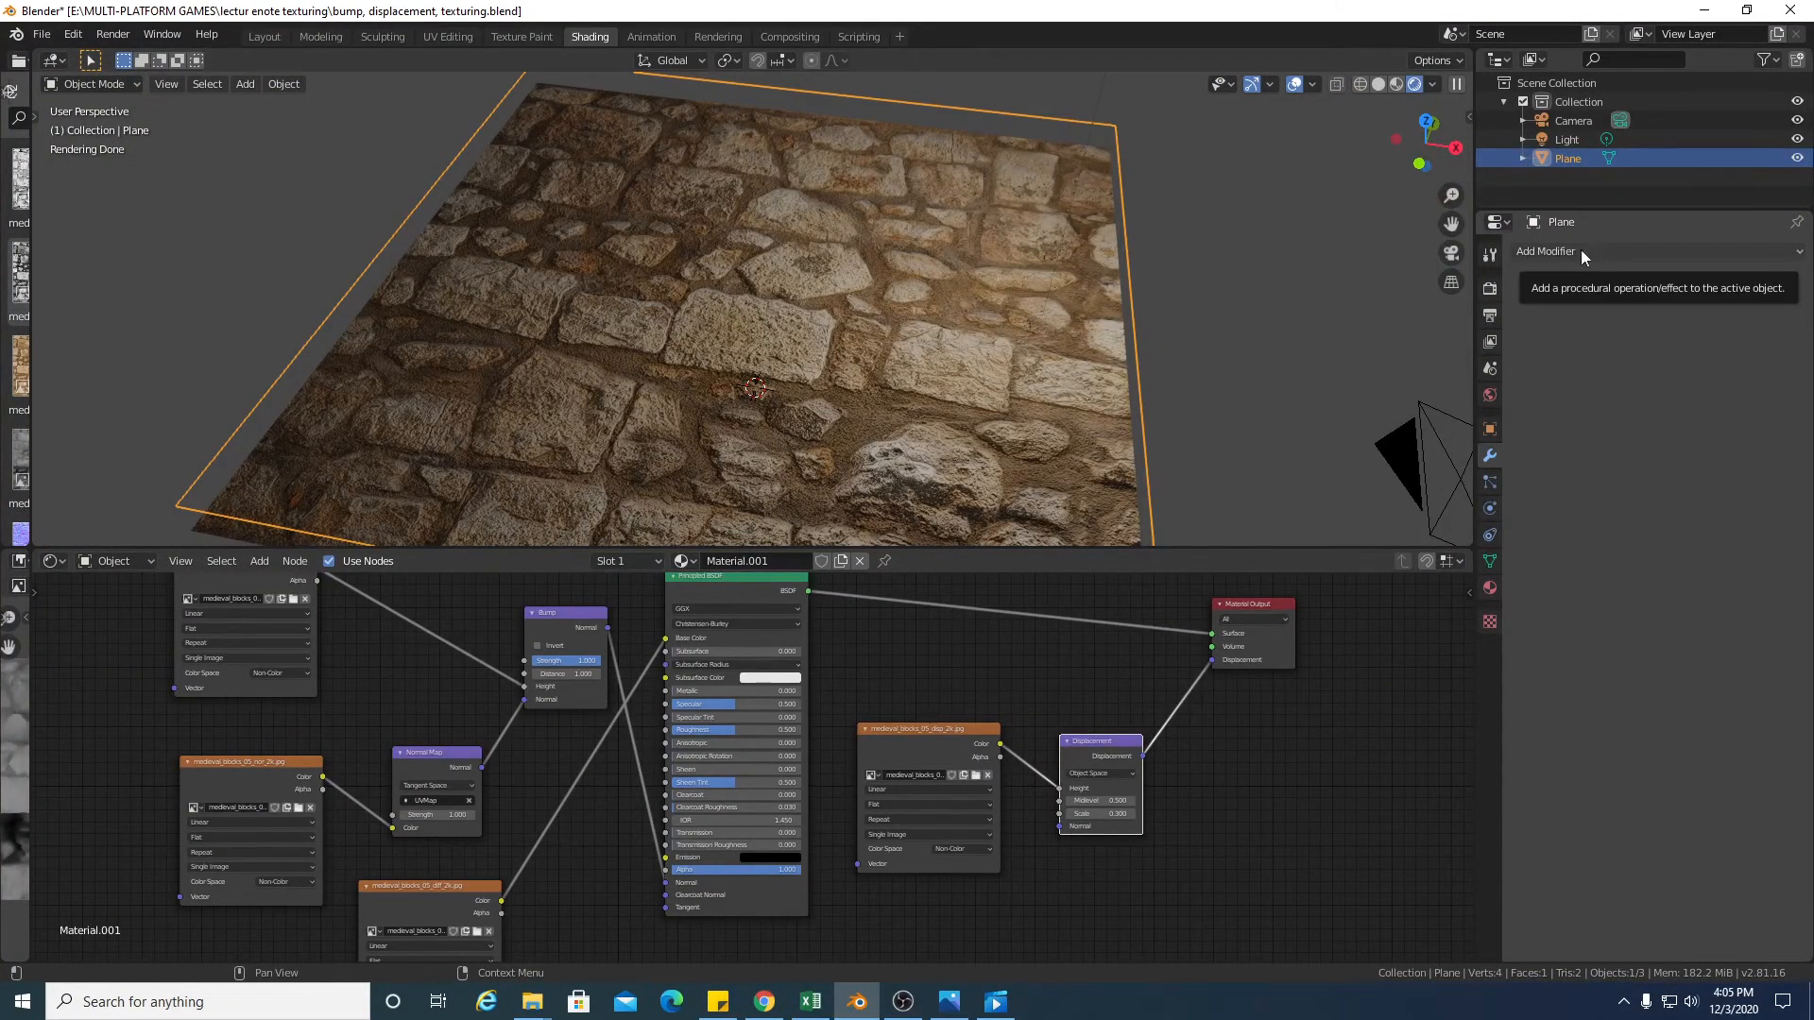
pyautogui.moveTo(1424, 142)
pyautogui.mouseDown()
pyautogui.moveTo(1423, 99)
pyautogui.moveTo(1400, 94)
pyautogui.mouseUp()
pyautogui.scroll(2, 920, 378)
pyautogui.scroll(2, 918, 382)
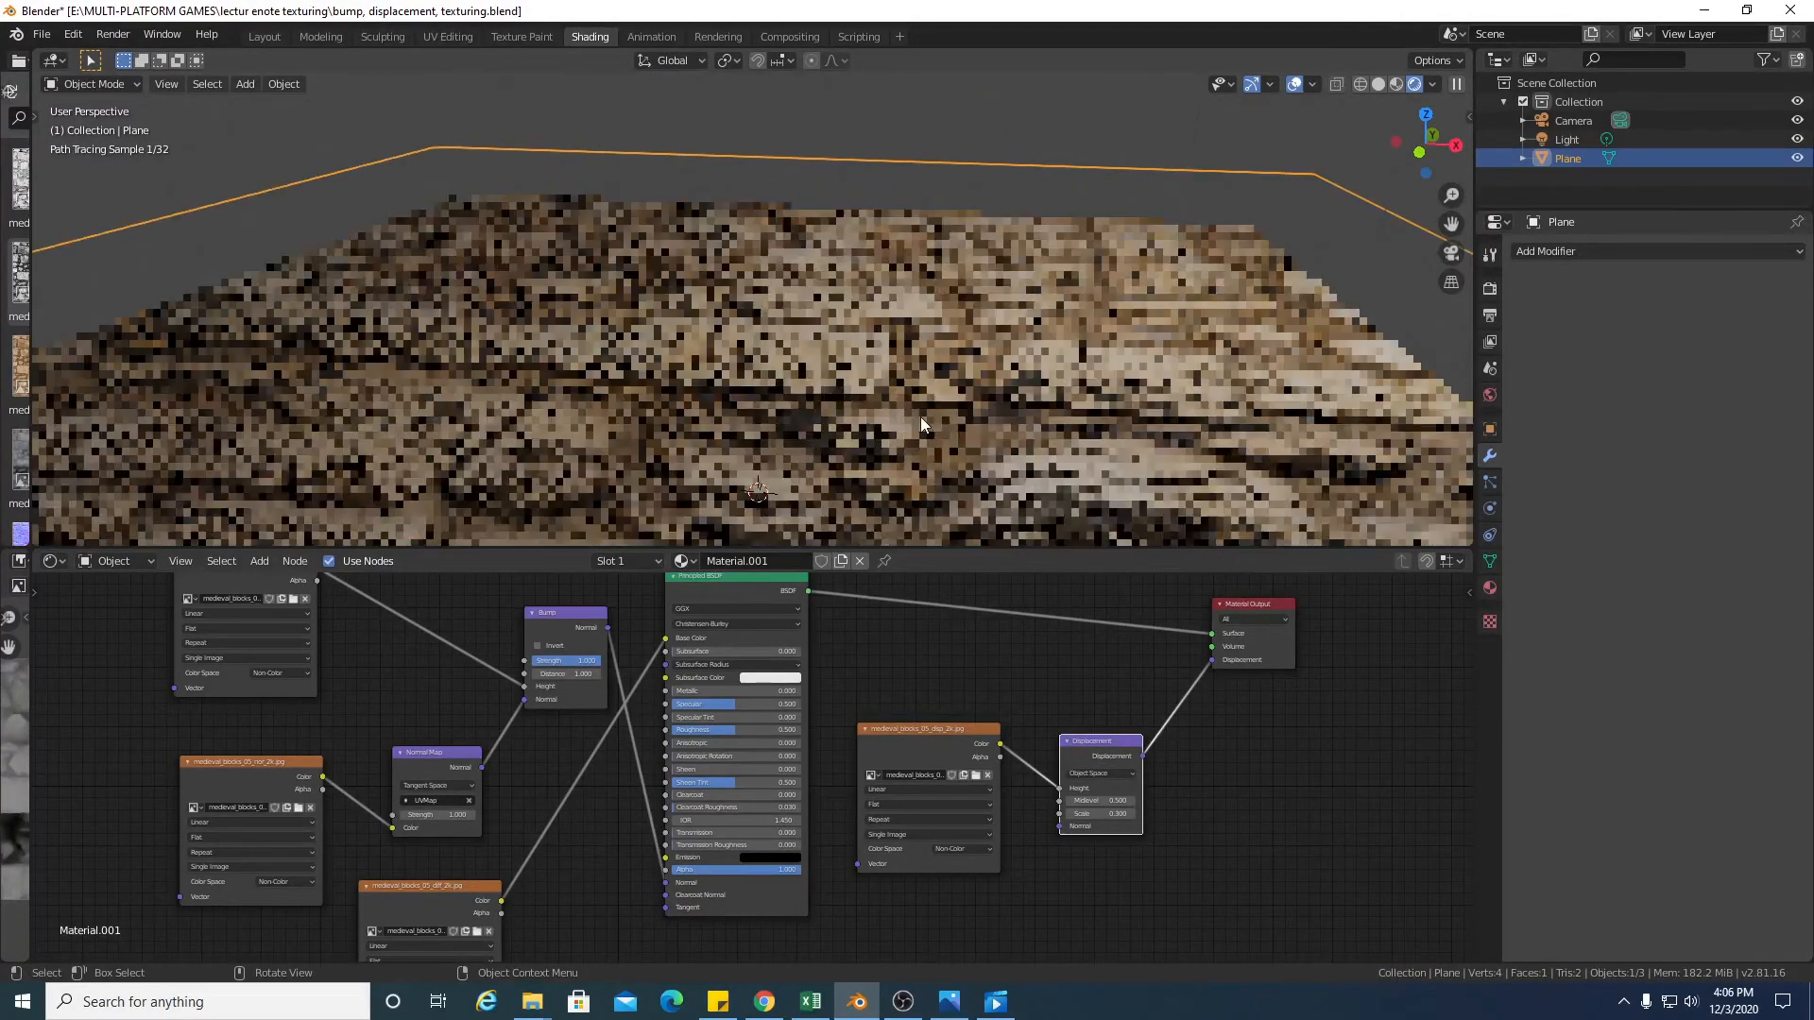
pyautogui.scroll(2, 920, 417)
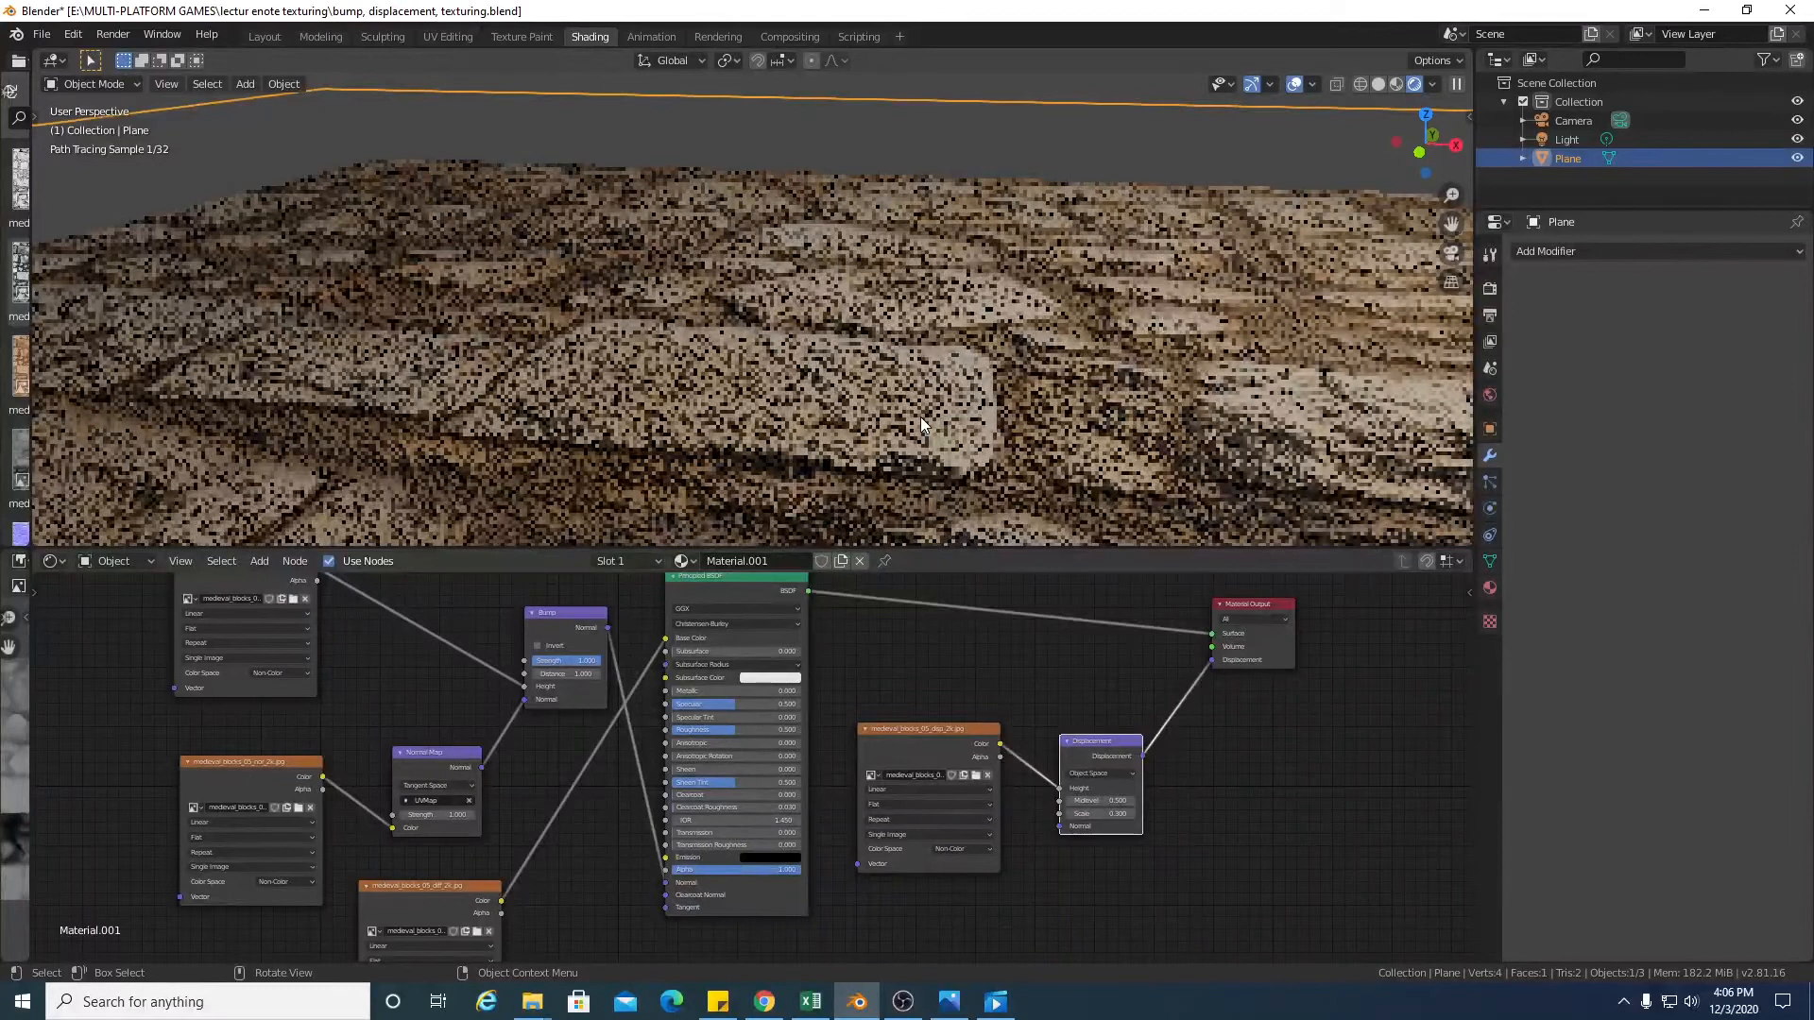
pyautogui.moveTo(920, 417); pyautogui.dragTo(936, 408, button='middle')
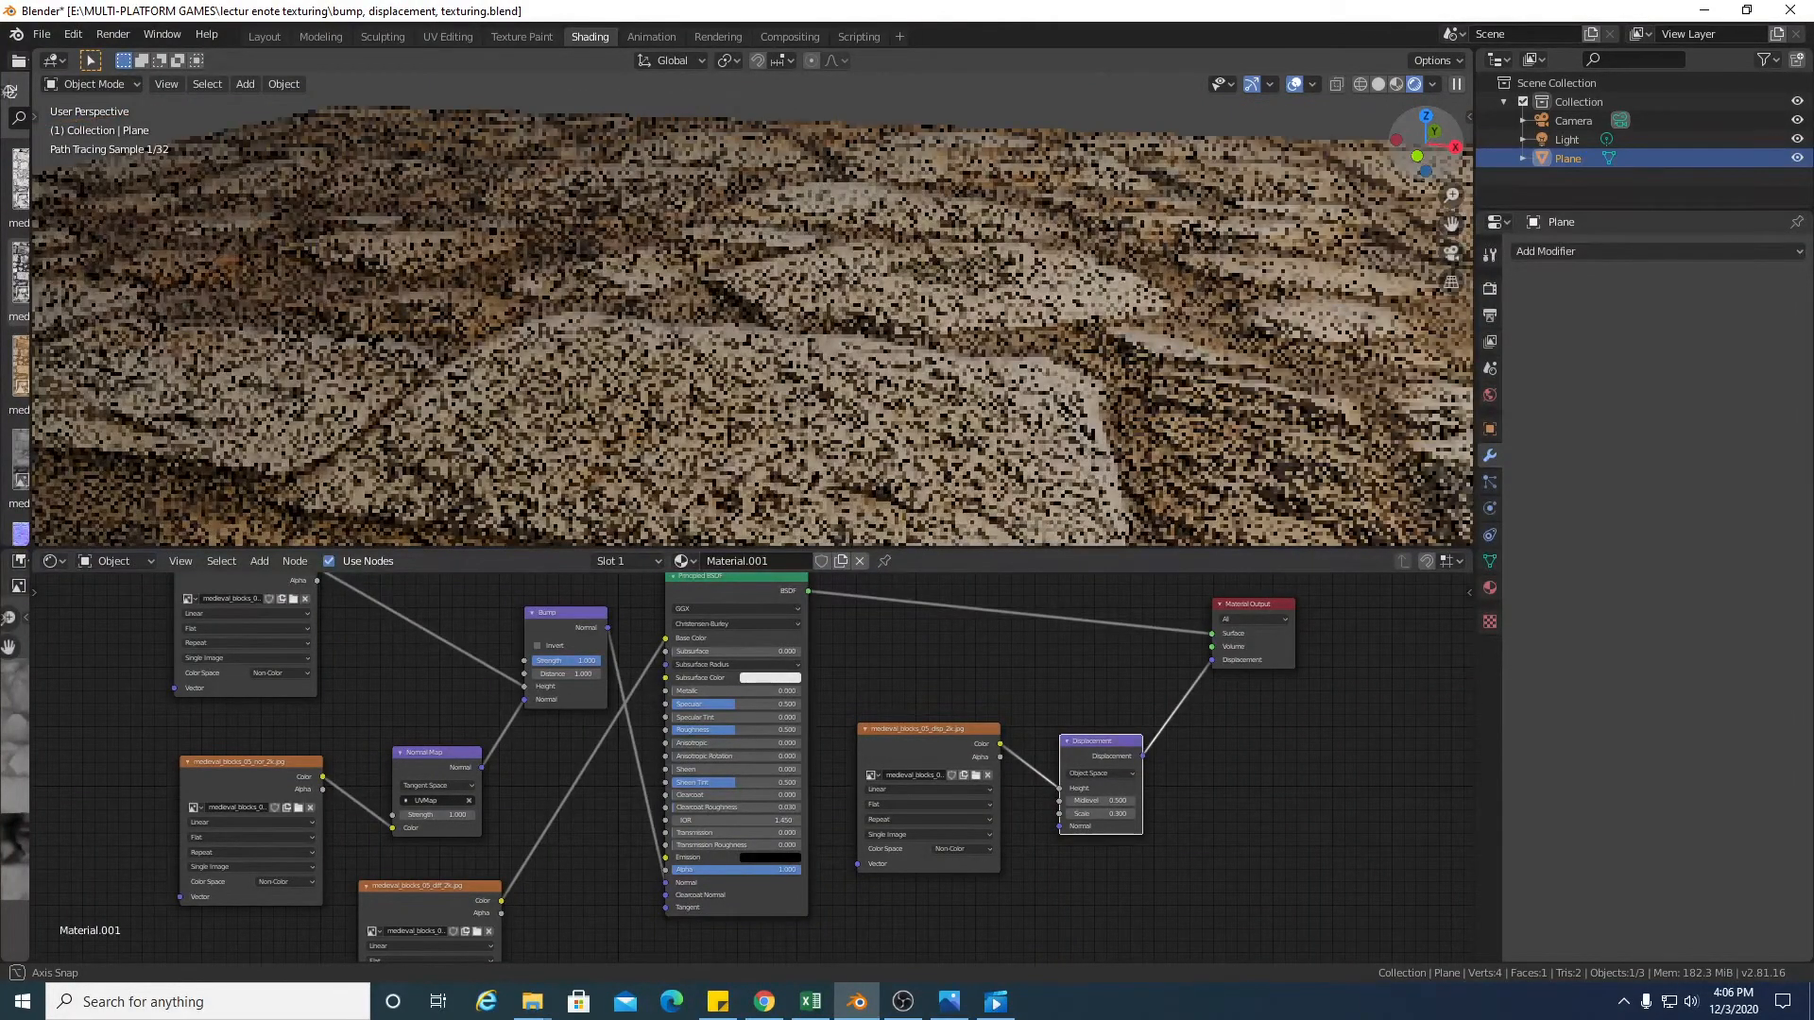
# Add a Subdivision Surface modifier to the plane, using the Simple type with 4 viewport subdivisions
pyautogui.click(1559, 250)
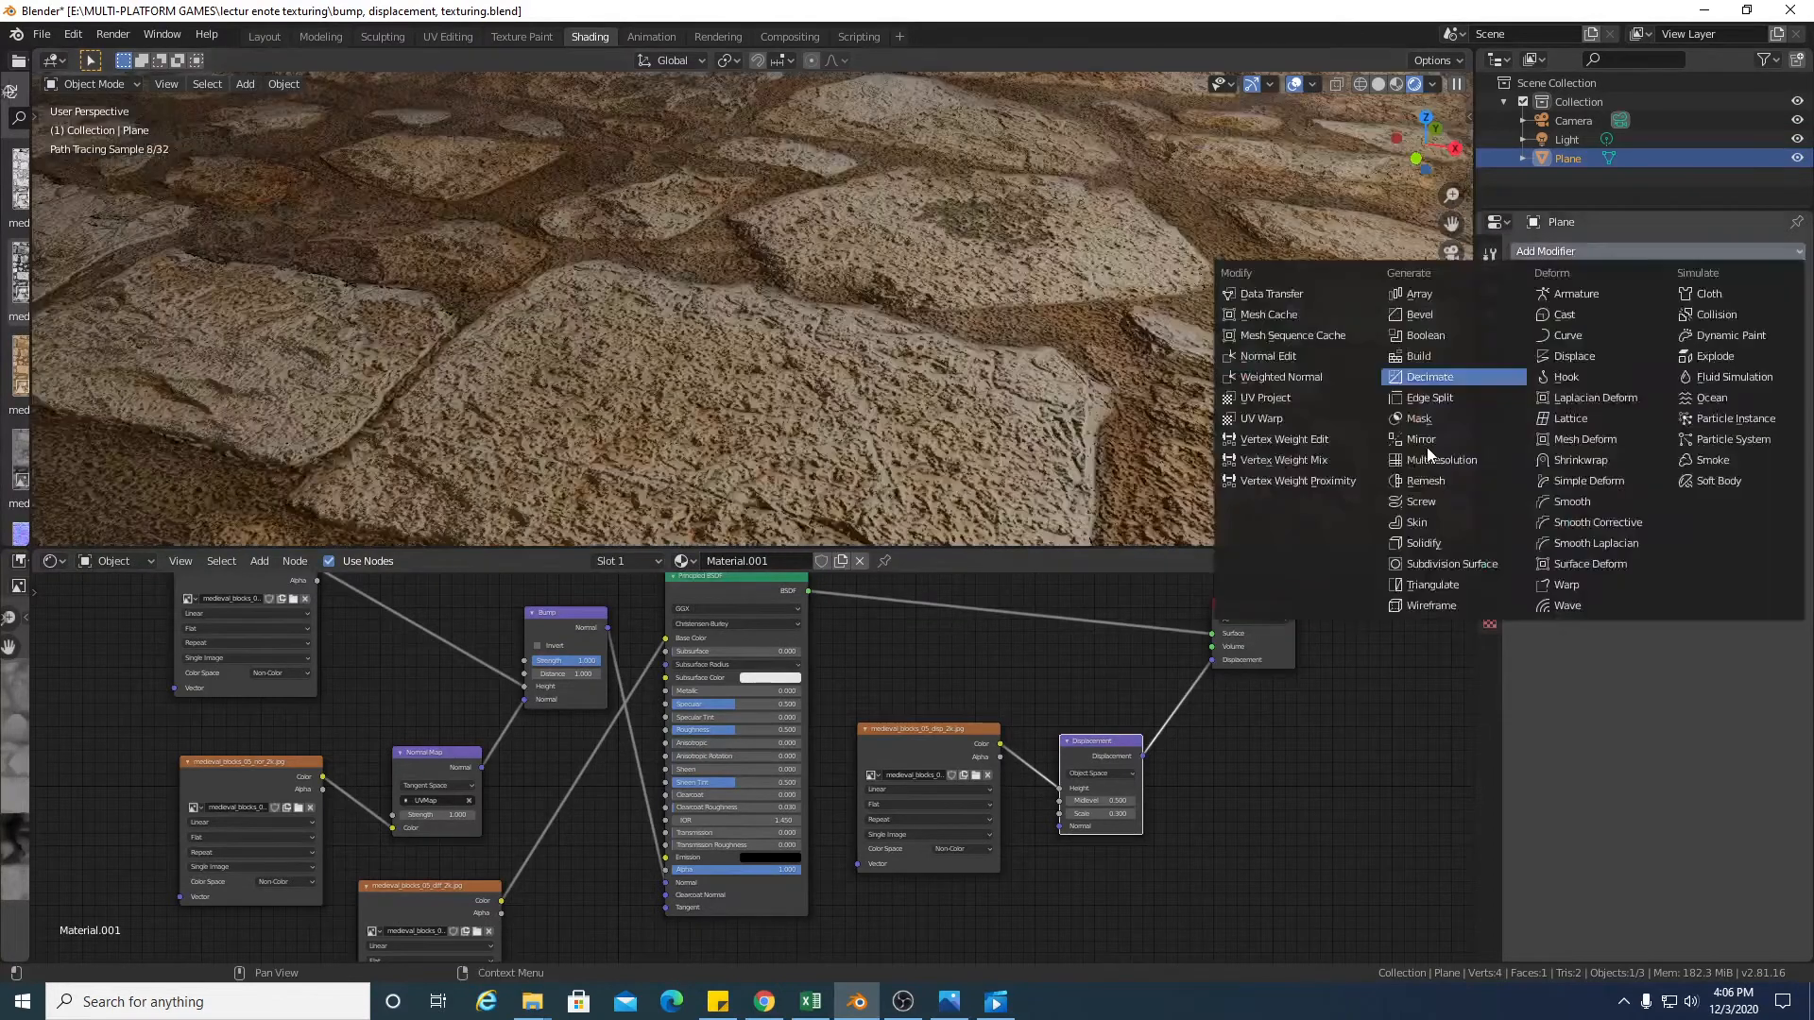
pyautogui.click(1455, 572)
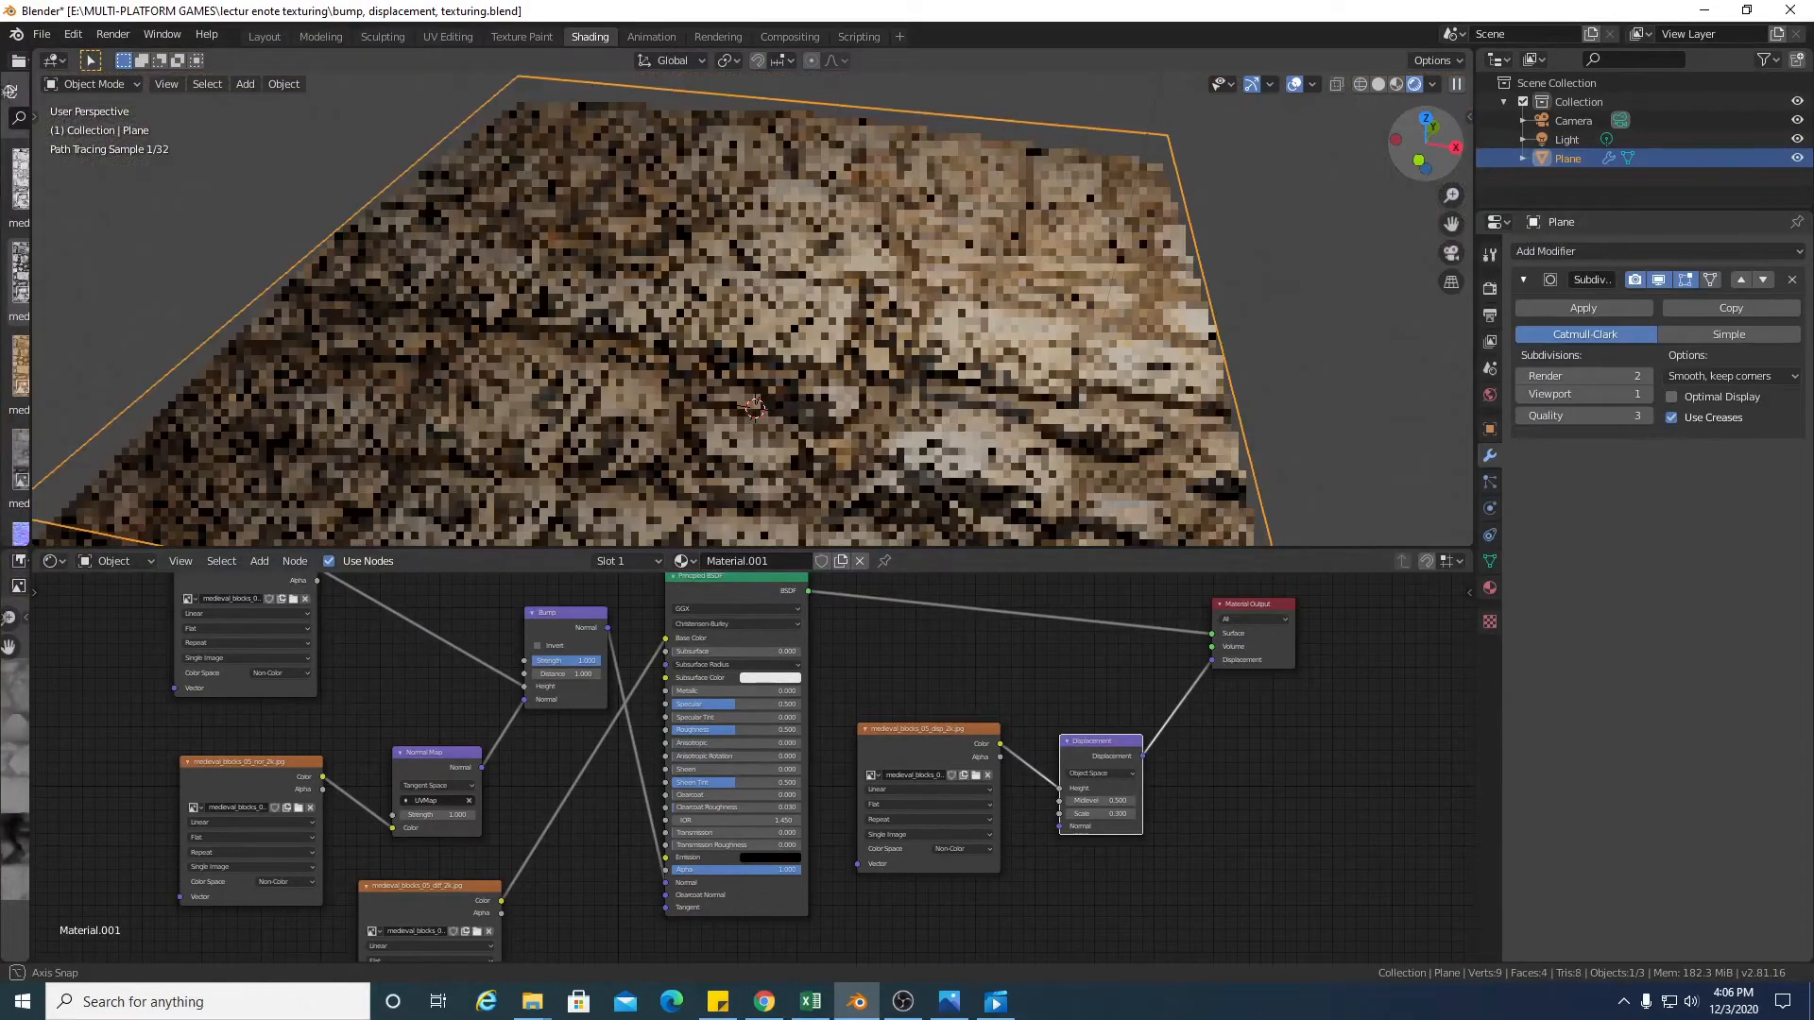
pyautogui.moveTo(756, 312); pyautogui.dragTo(782, 304, button='middle')
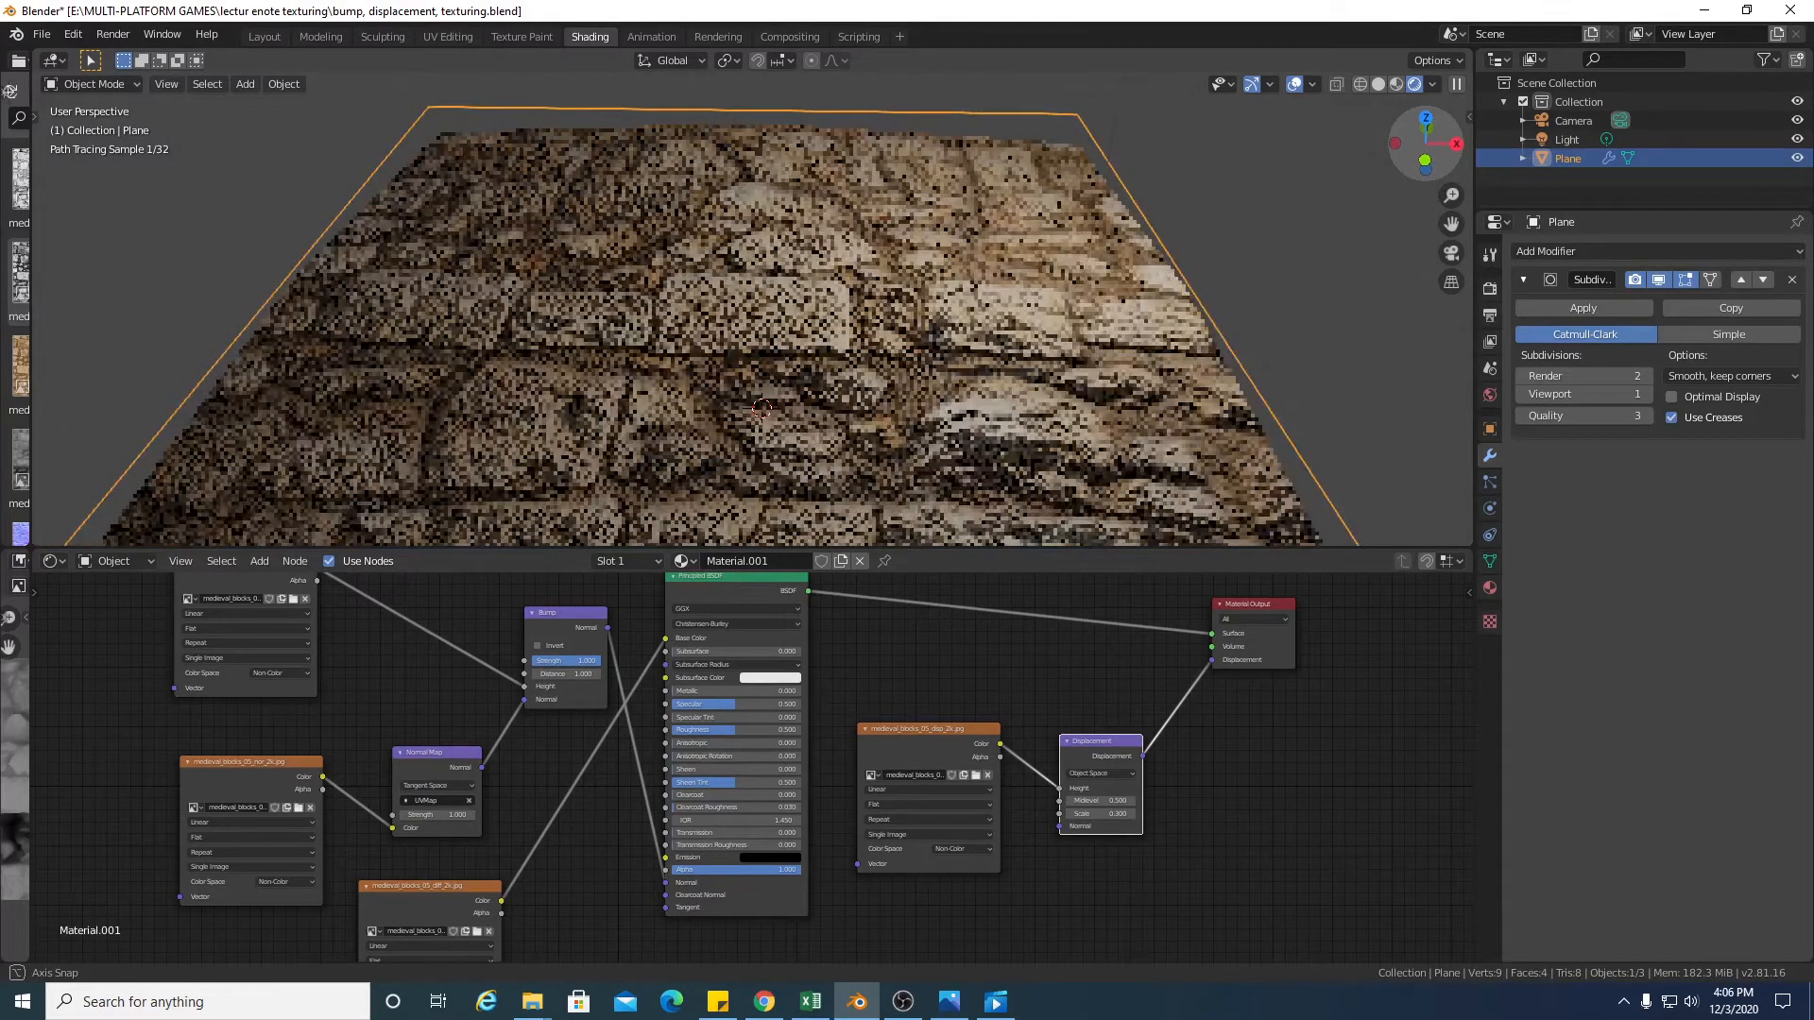
pyautogui.scroll(-1, 1416, 144)
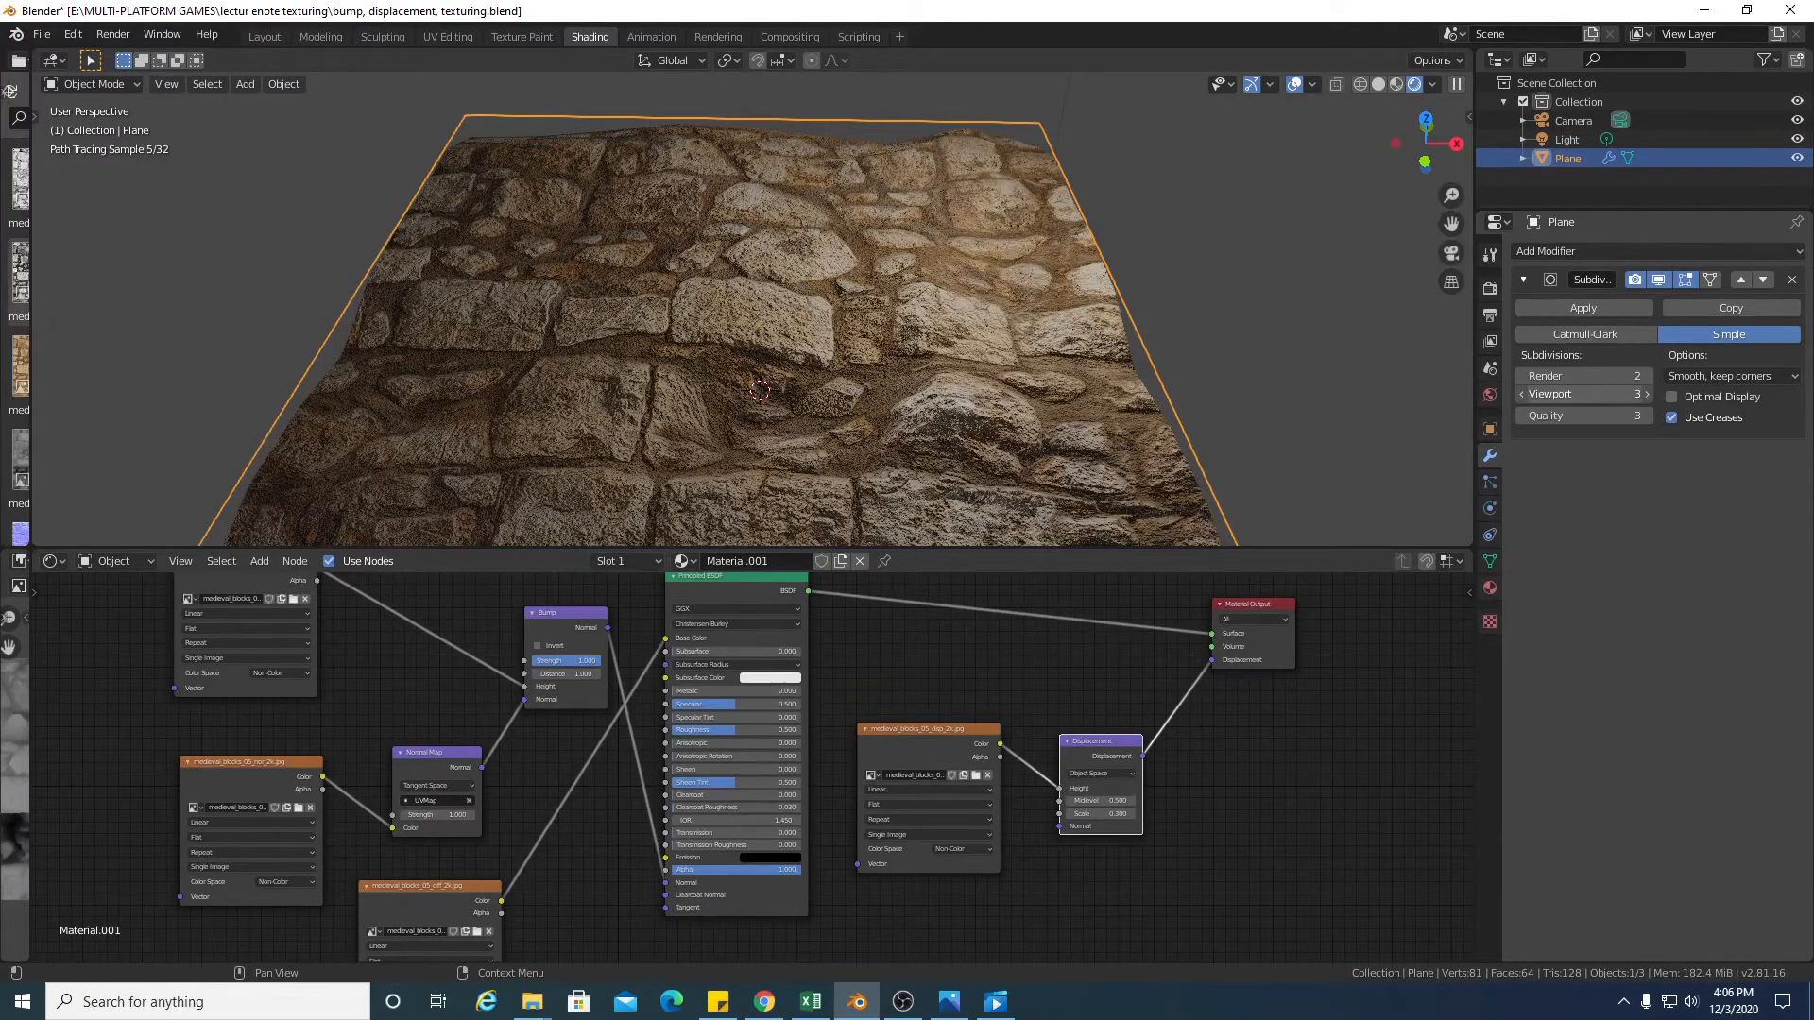
pyautogui.hotkey('ctrl', '4')
pyautogui.moveTo(760, 390); pyautogui.dragTo(764, 431, button='middle')
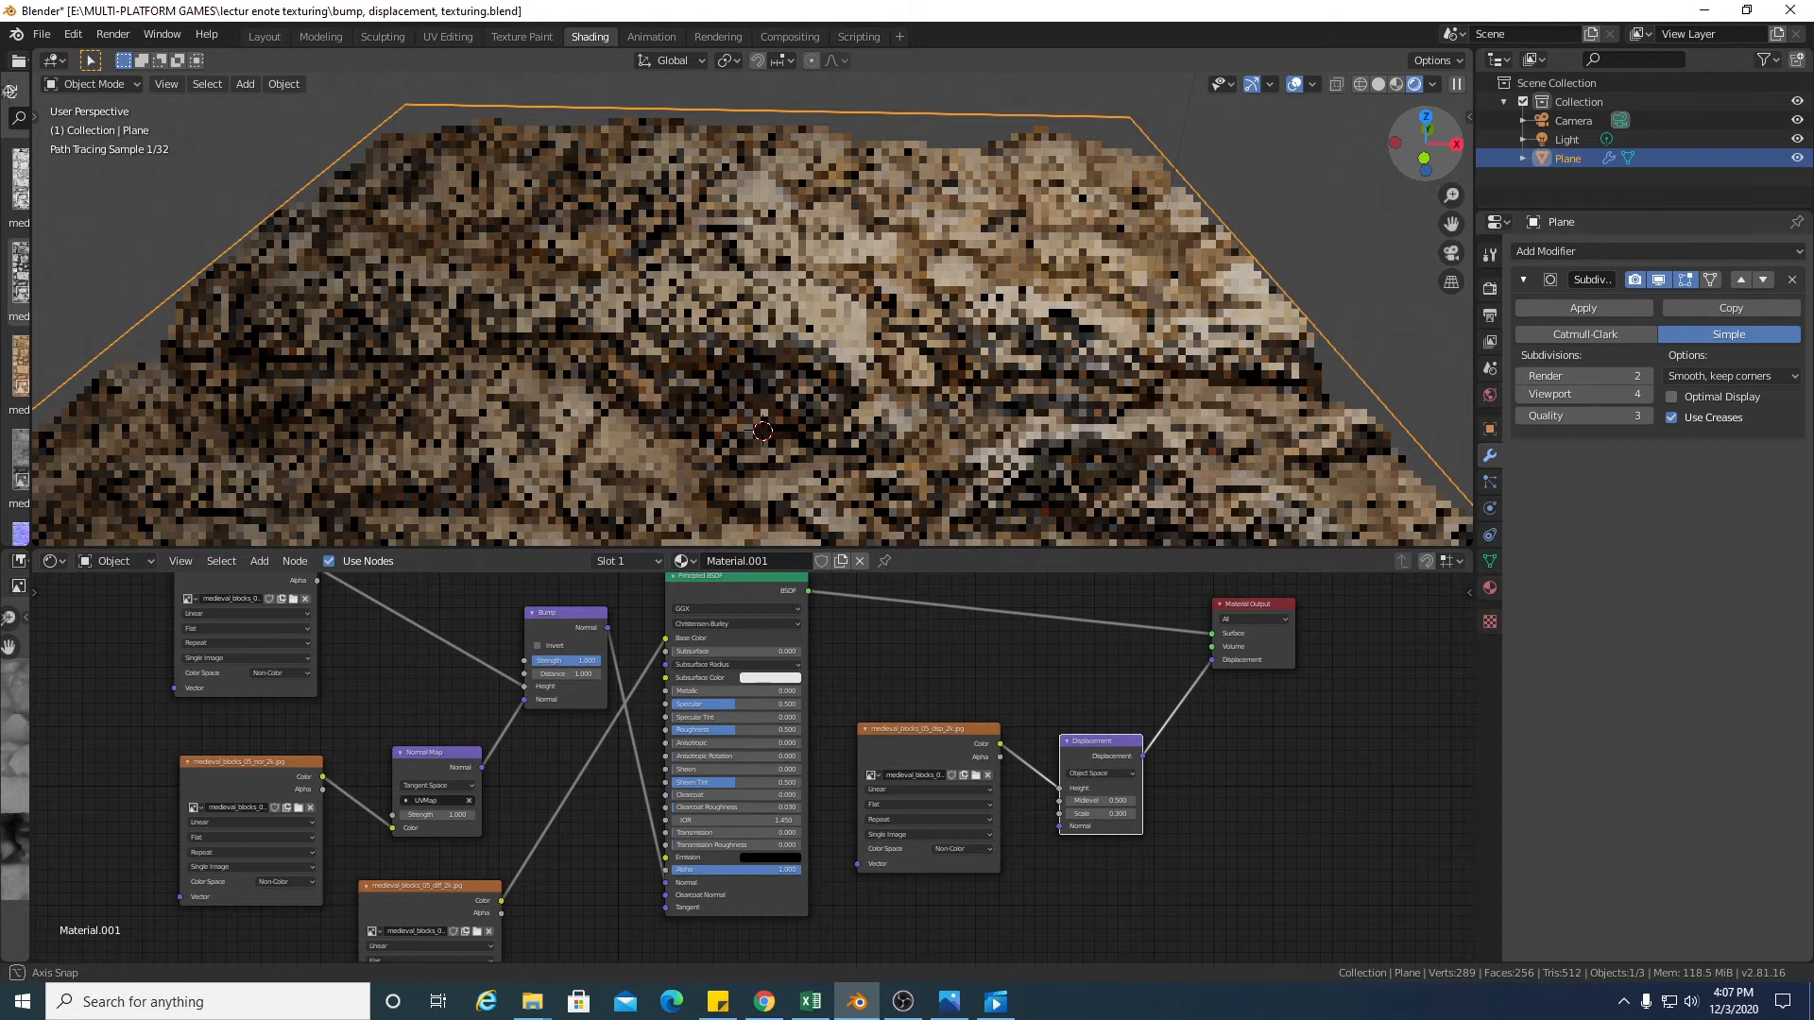
# Choose Cycles as the scene's render engine
pyautogui.click(1490, 289)
pyautogui.click(1732, 250)
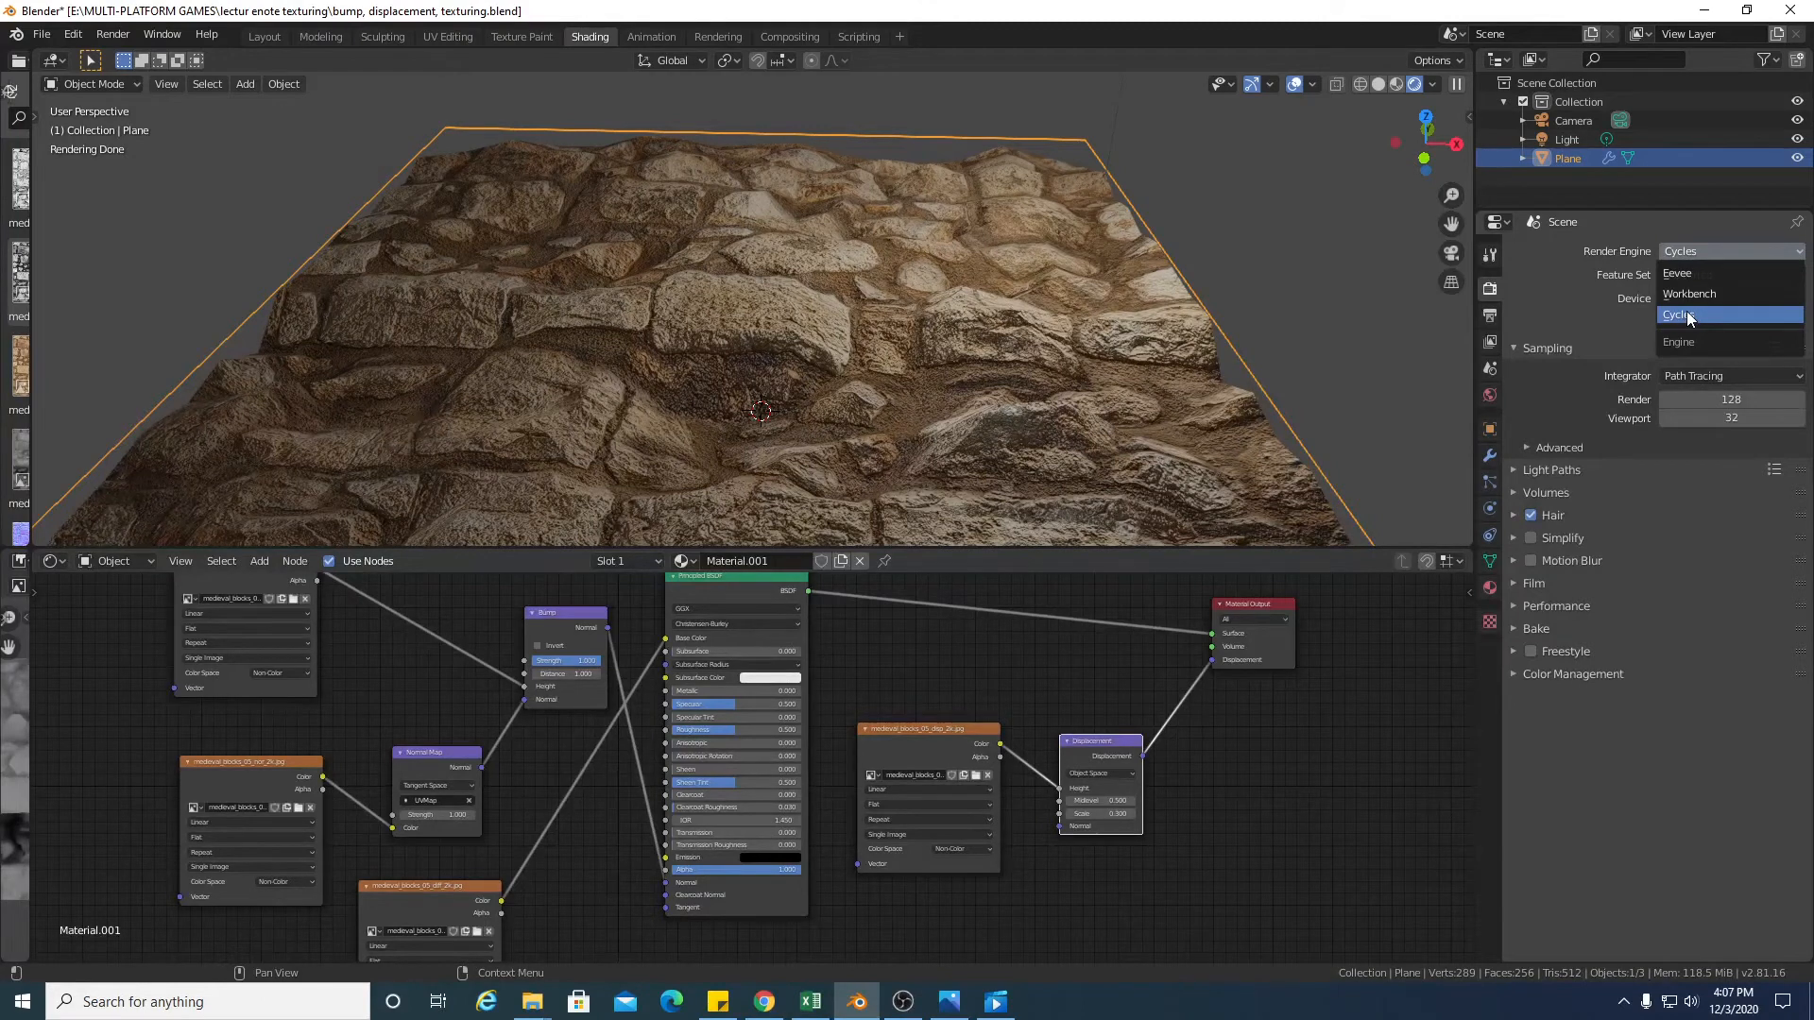
pyautogui.click(1686, 314)
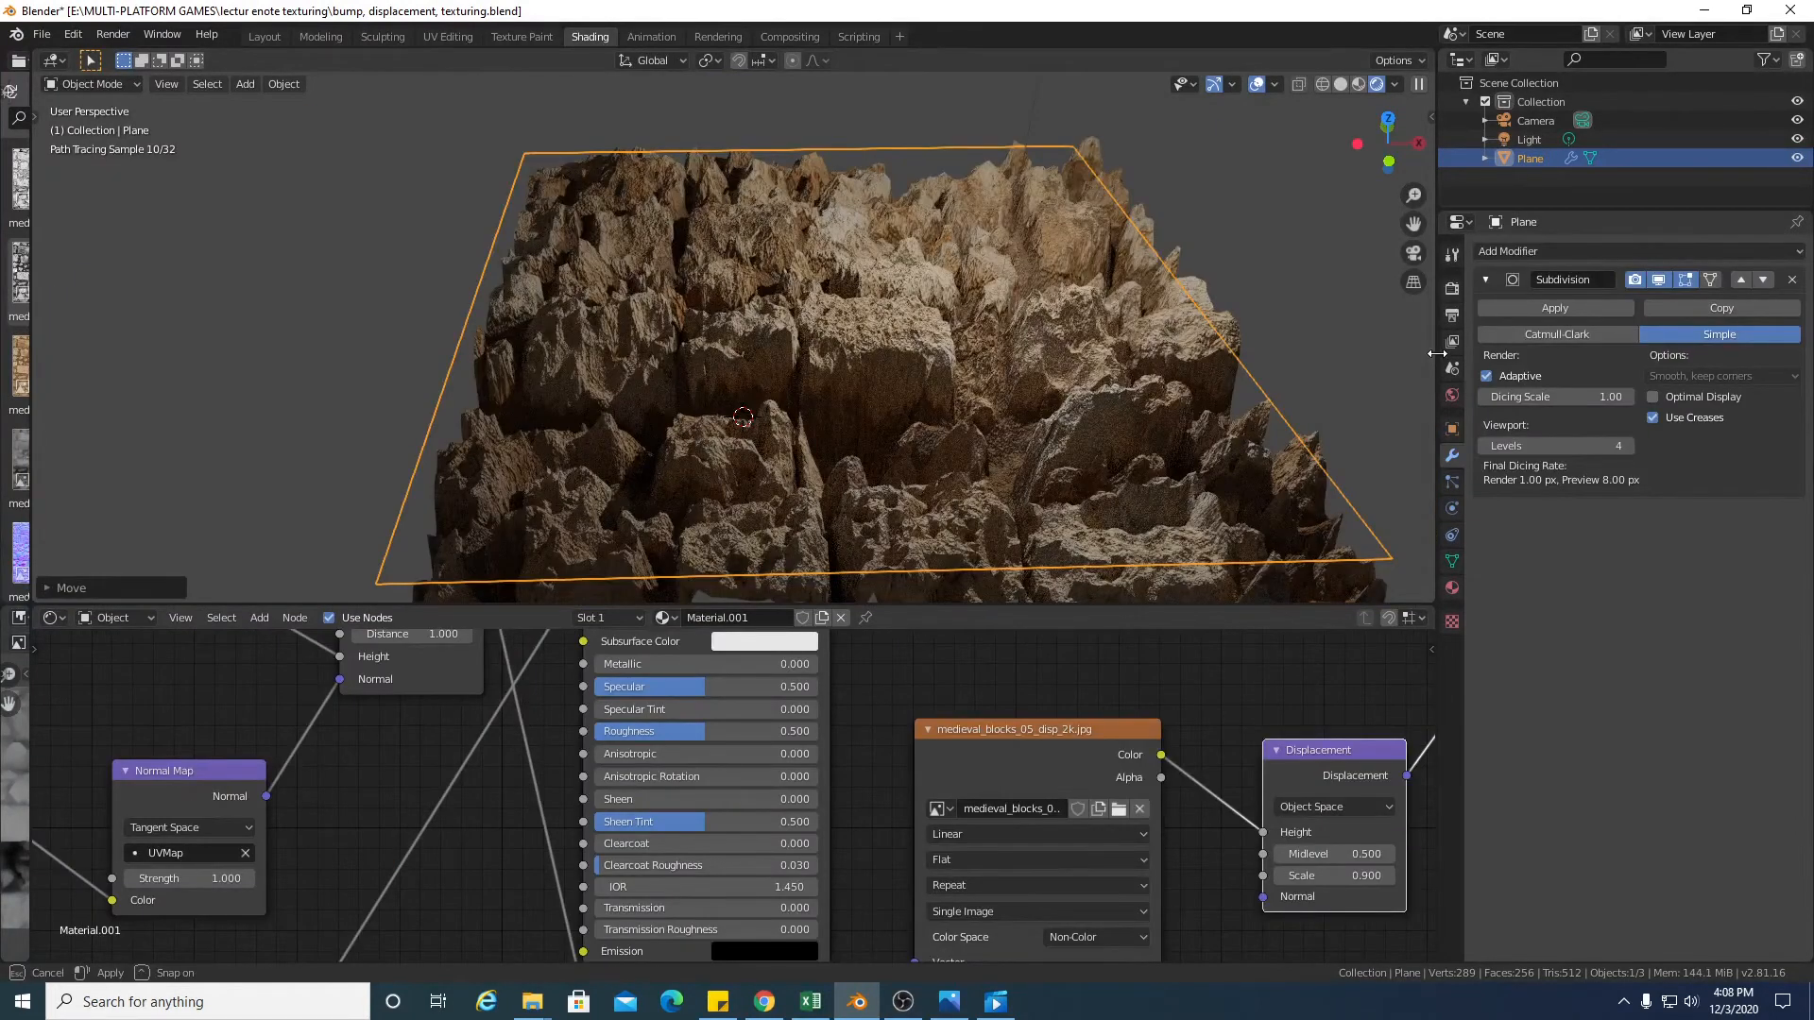
# Try a Scale of 1.000 on the Displacement node and settle on 0.500
pyautogui.click(1389, 876)
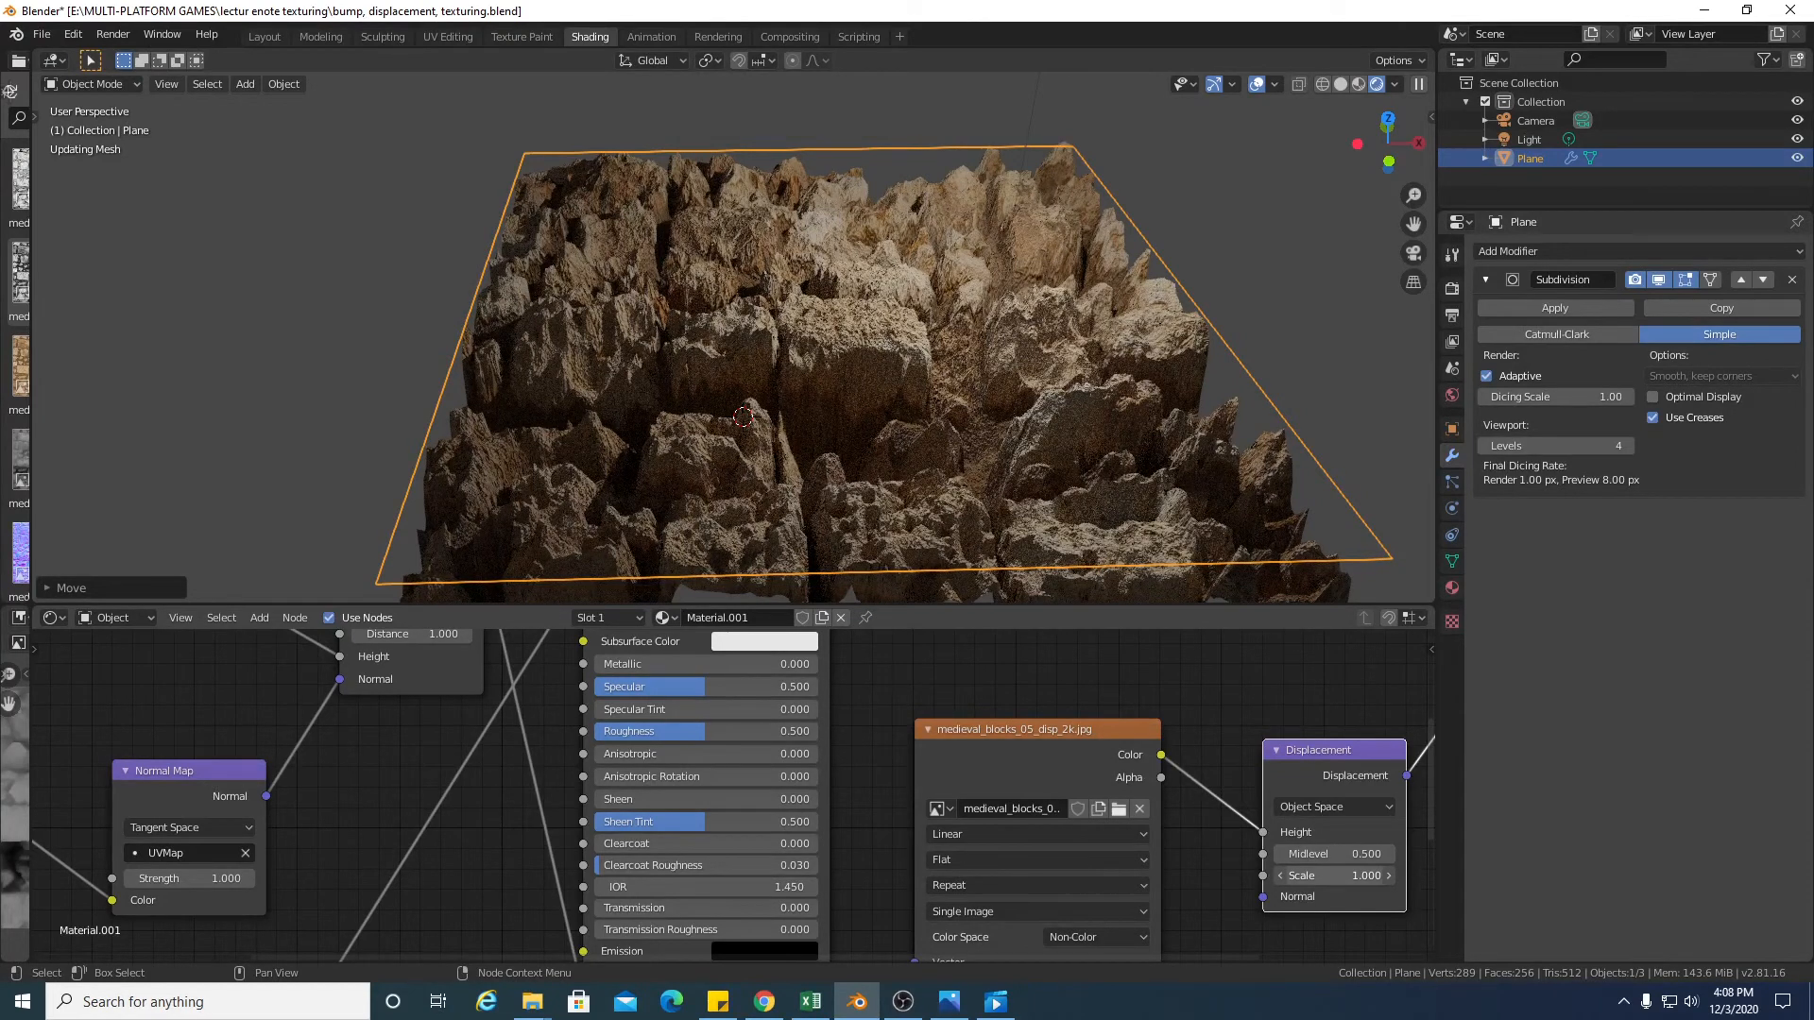
pyautogui.moveTo(1360, 876); pyautogui.dragTo(1378, 880)
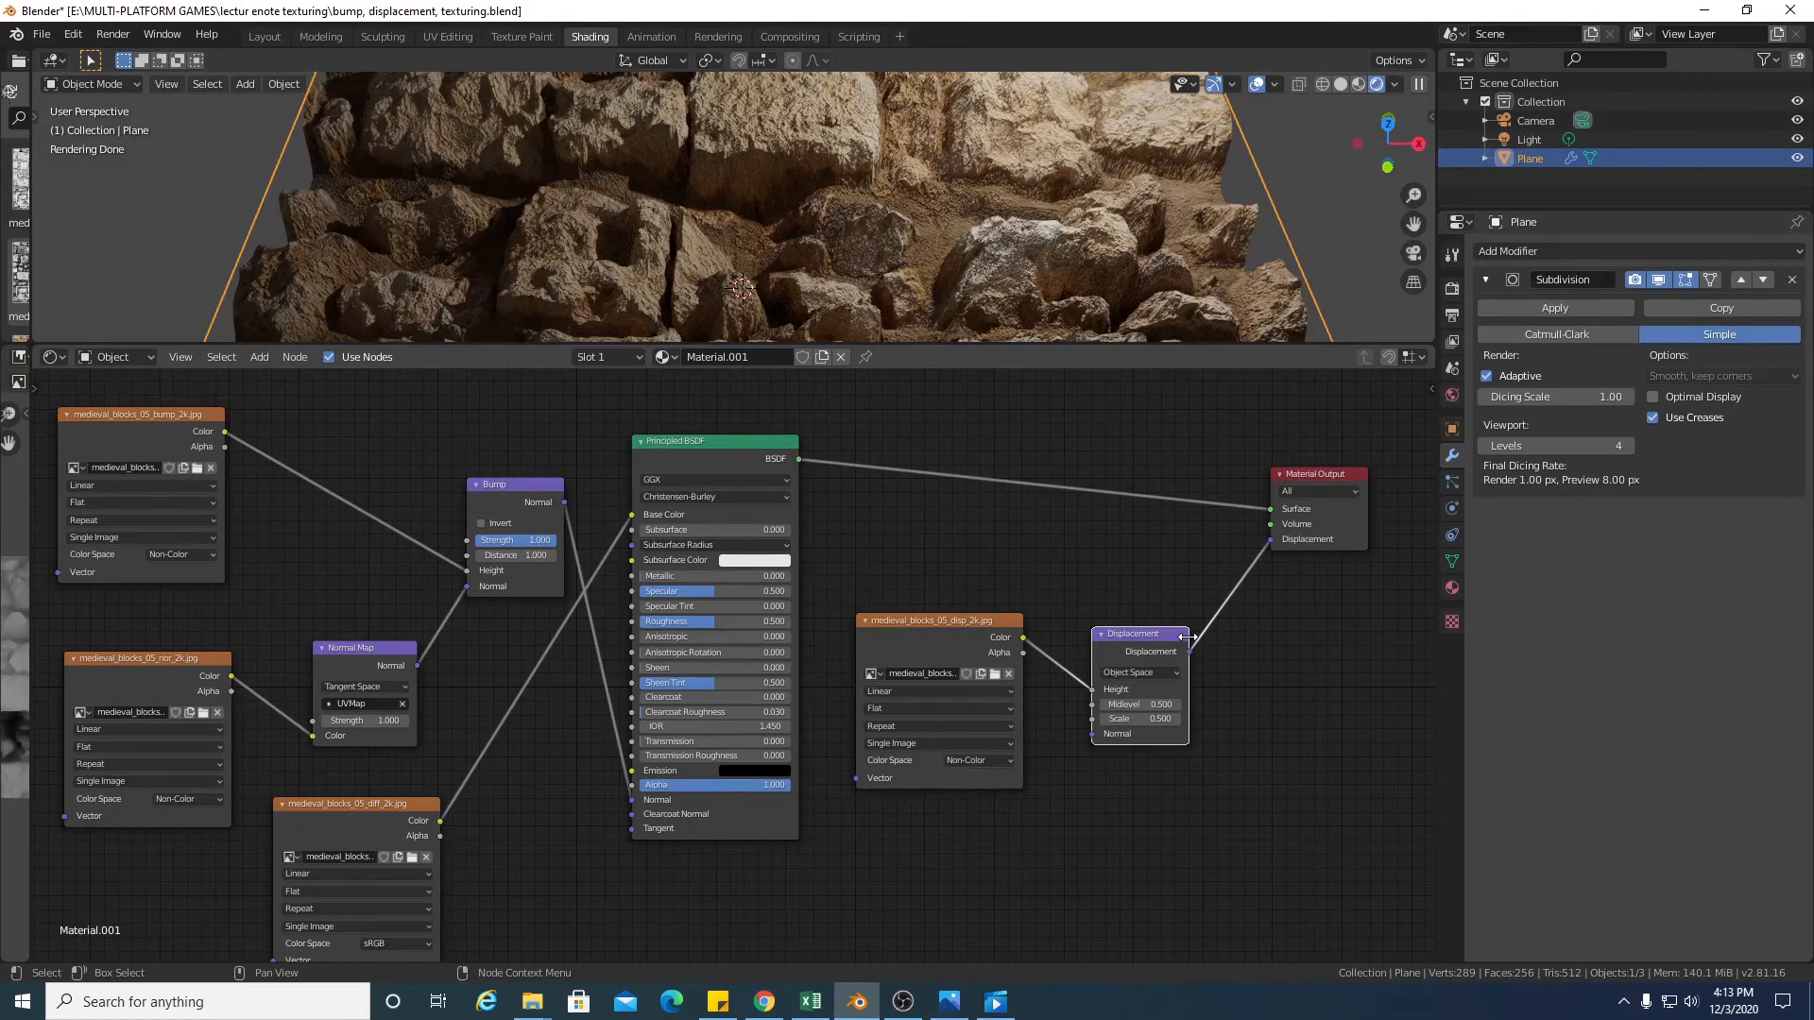
# Review the material's displacement method, the Subdivision modifier and the render engine settings that the displacement depends on
pyautogui.click(1452, 588)
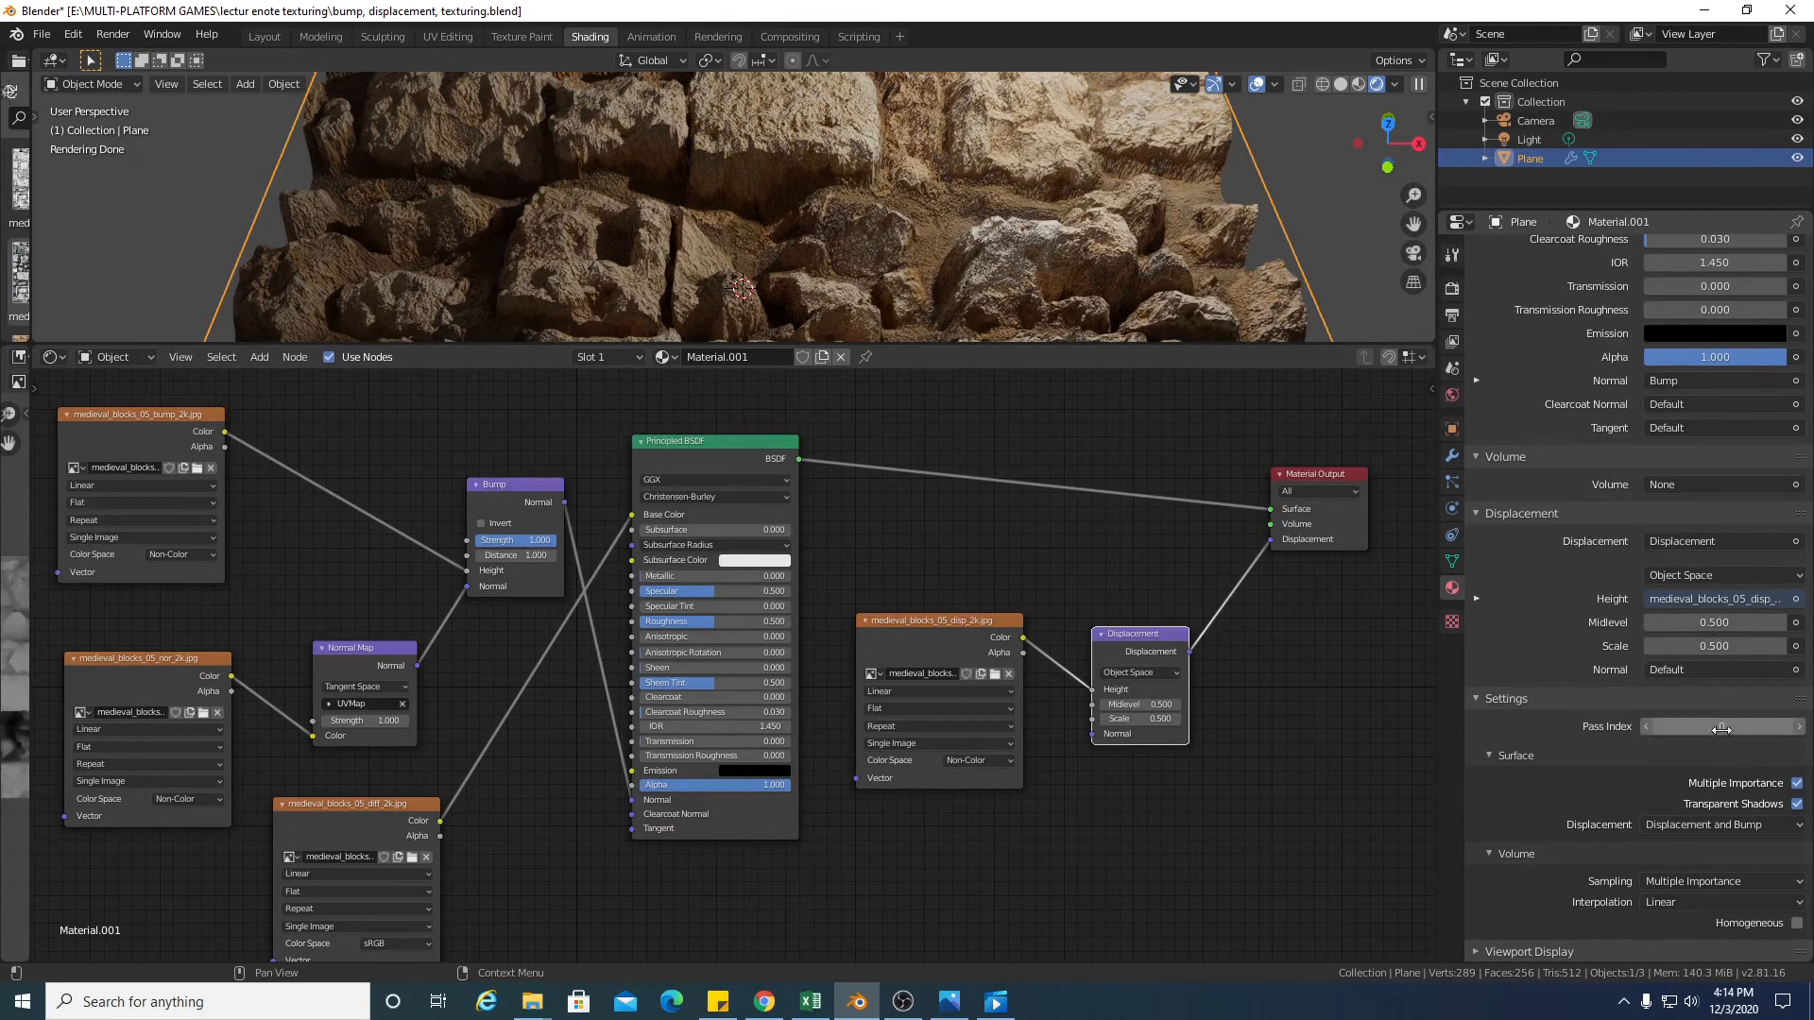
pyautogui.click(1716, 823)
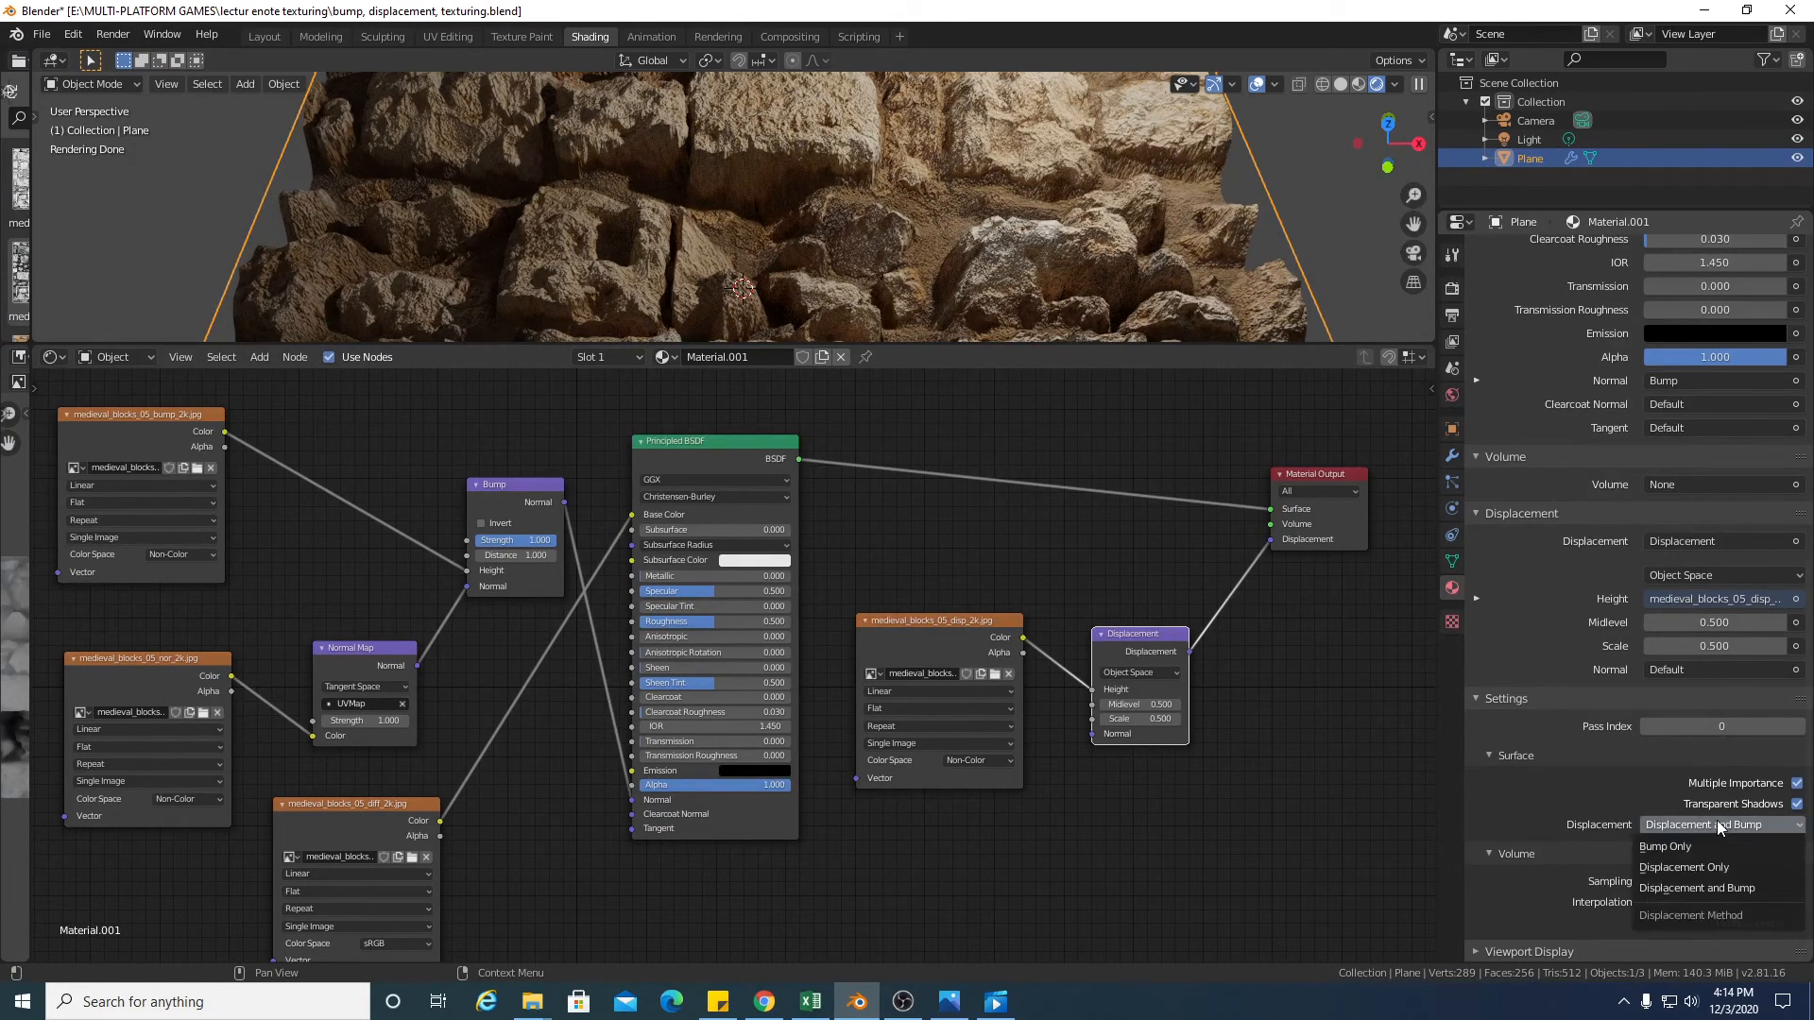
pyautogui.click(1733, 888)
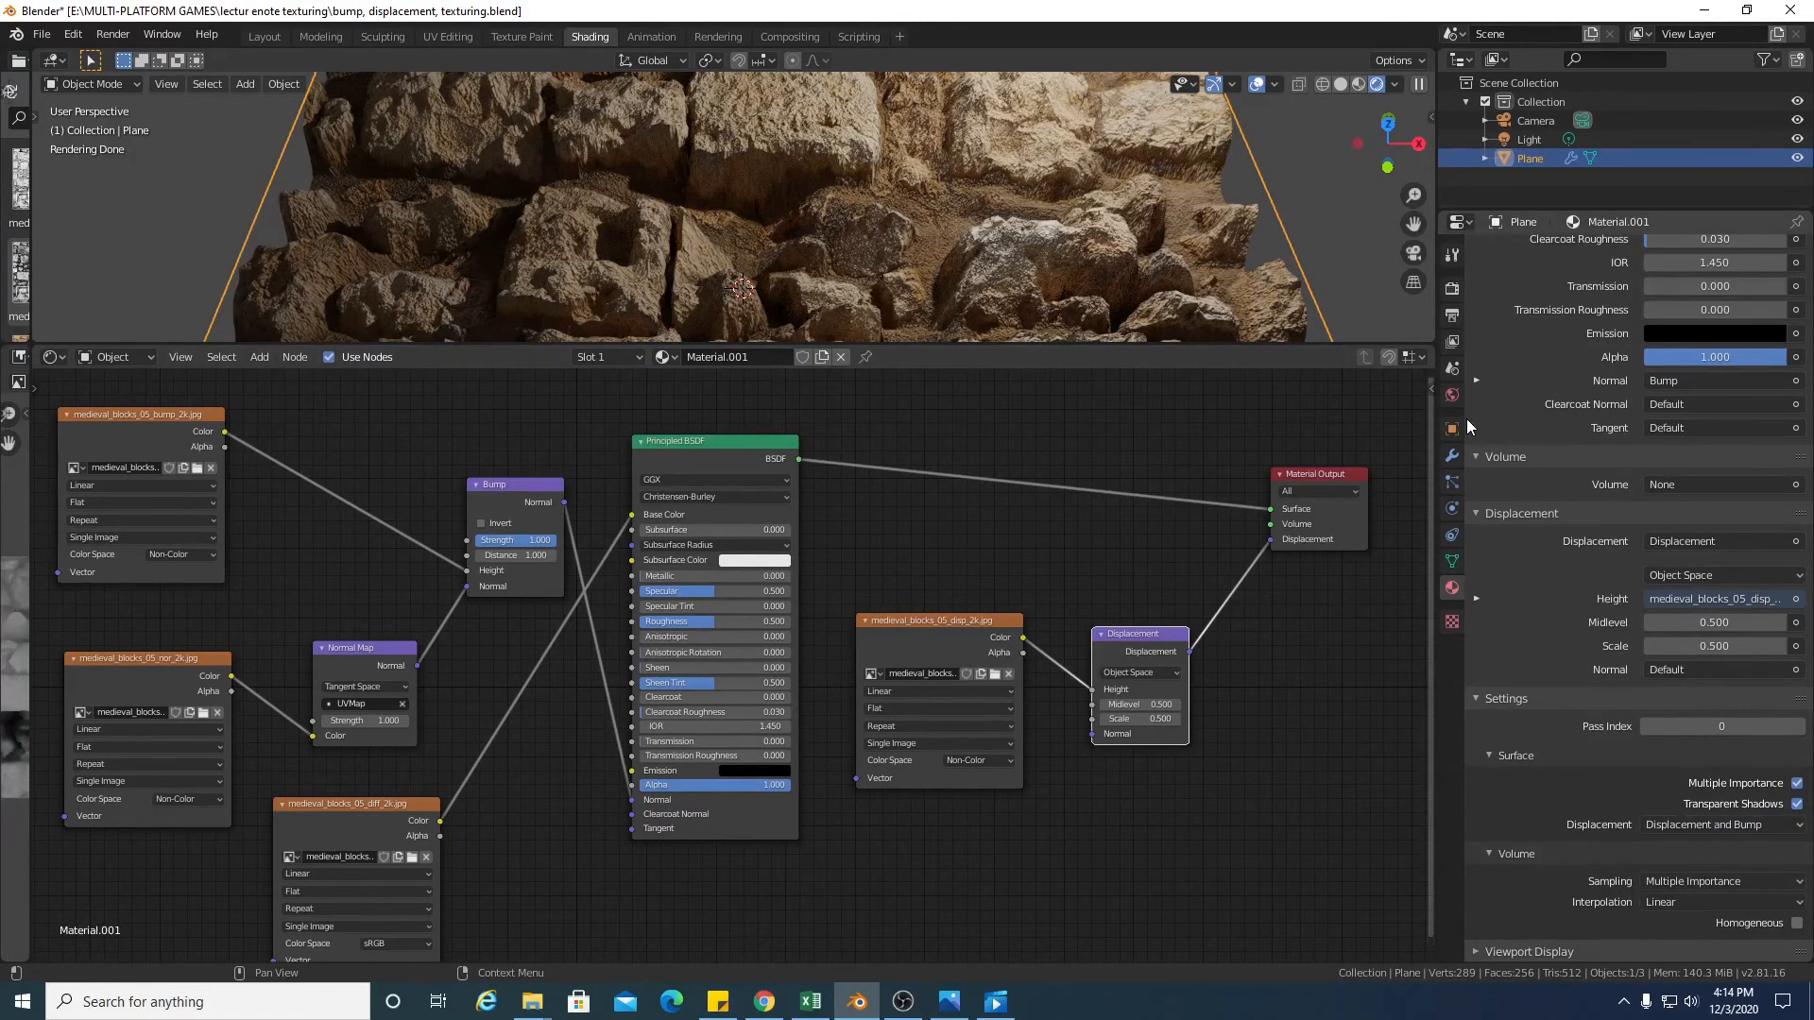
pyautogui.click(1453, 457)
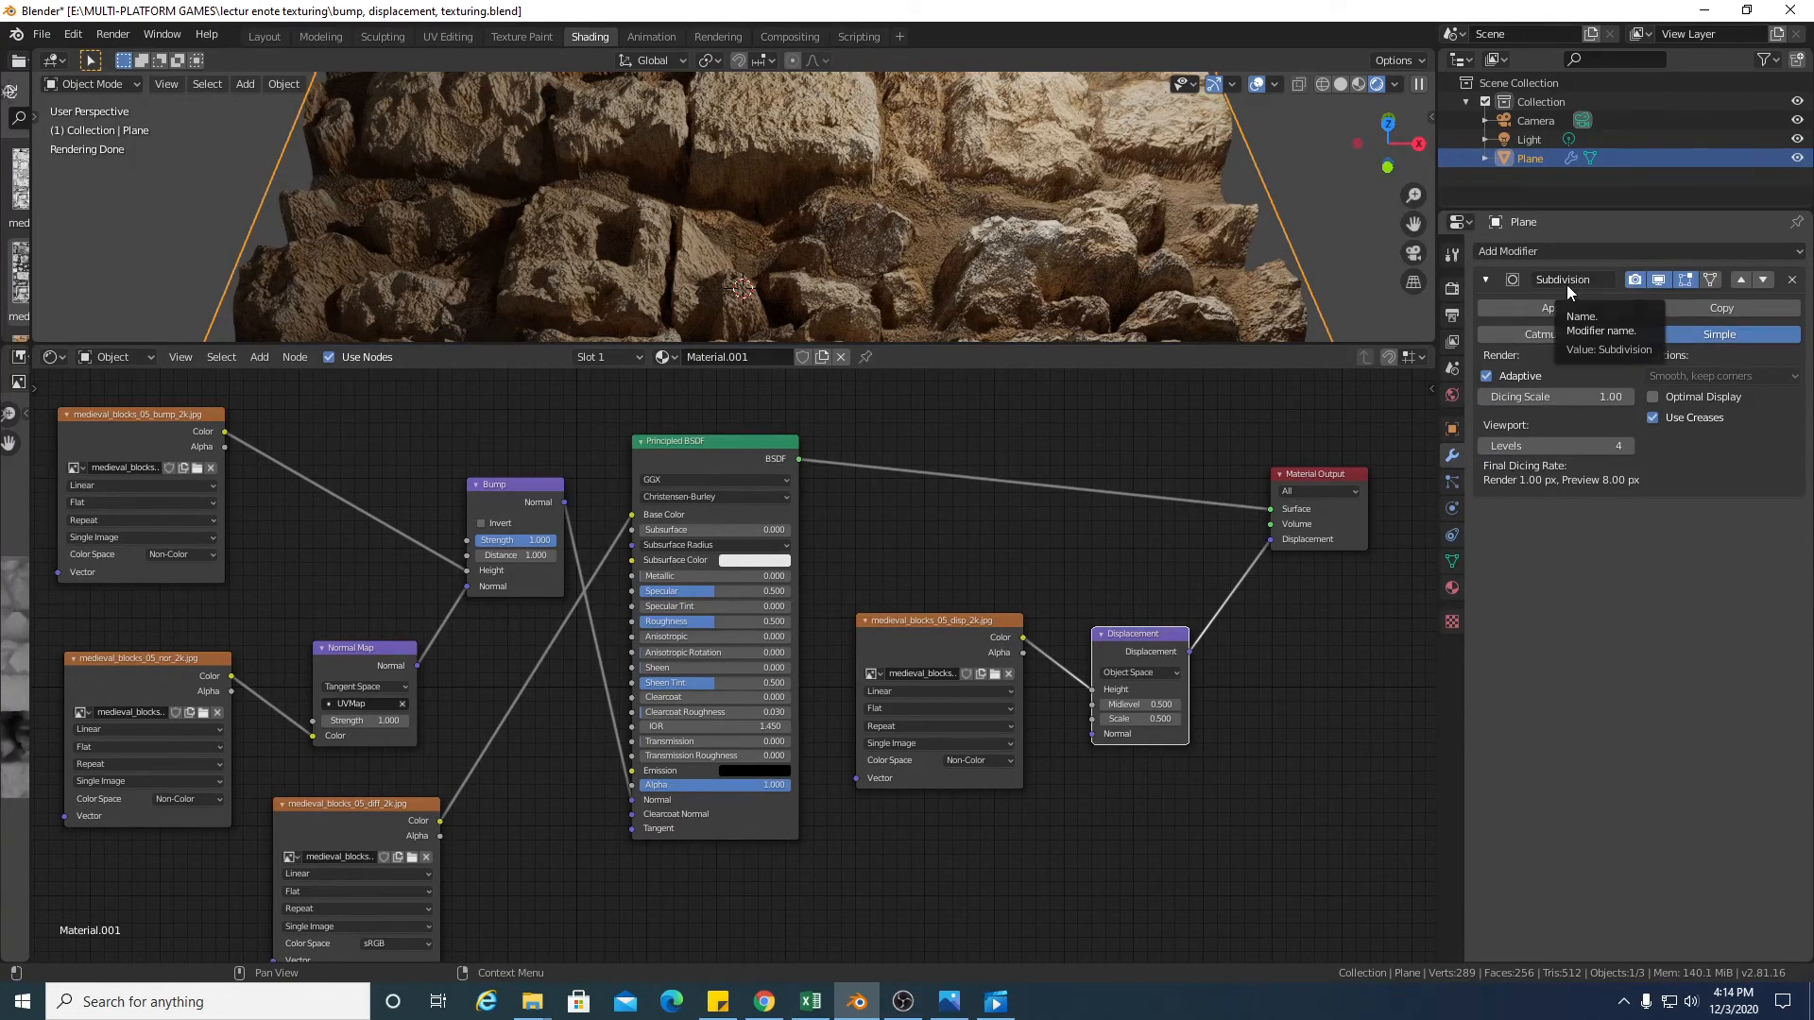
pyautogui.click(1454, 292)
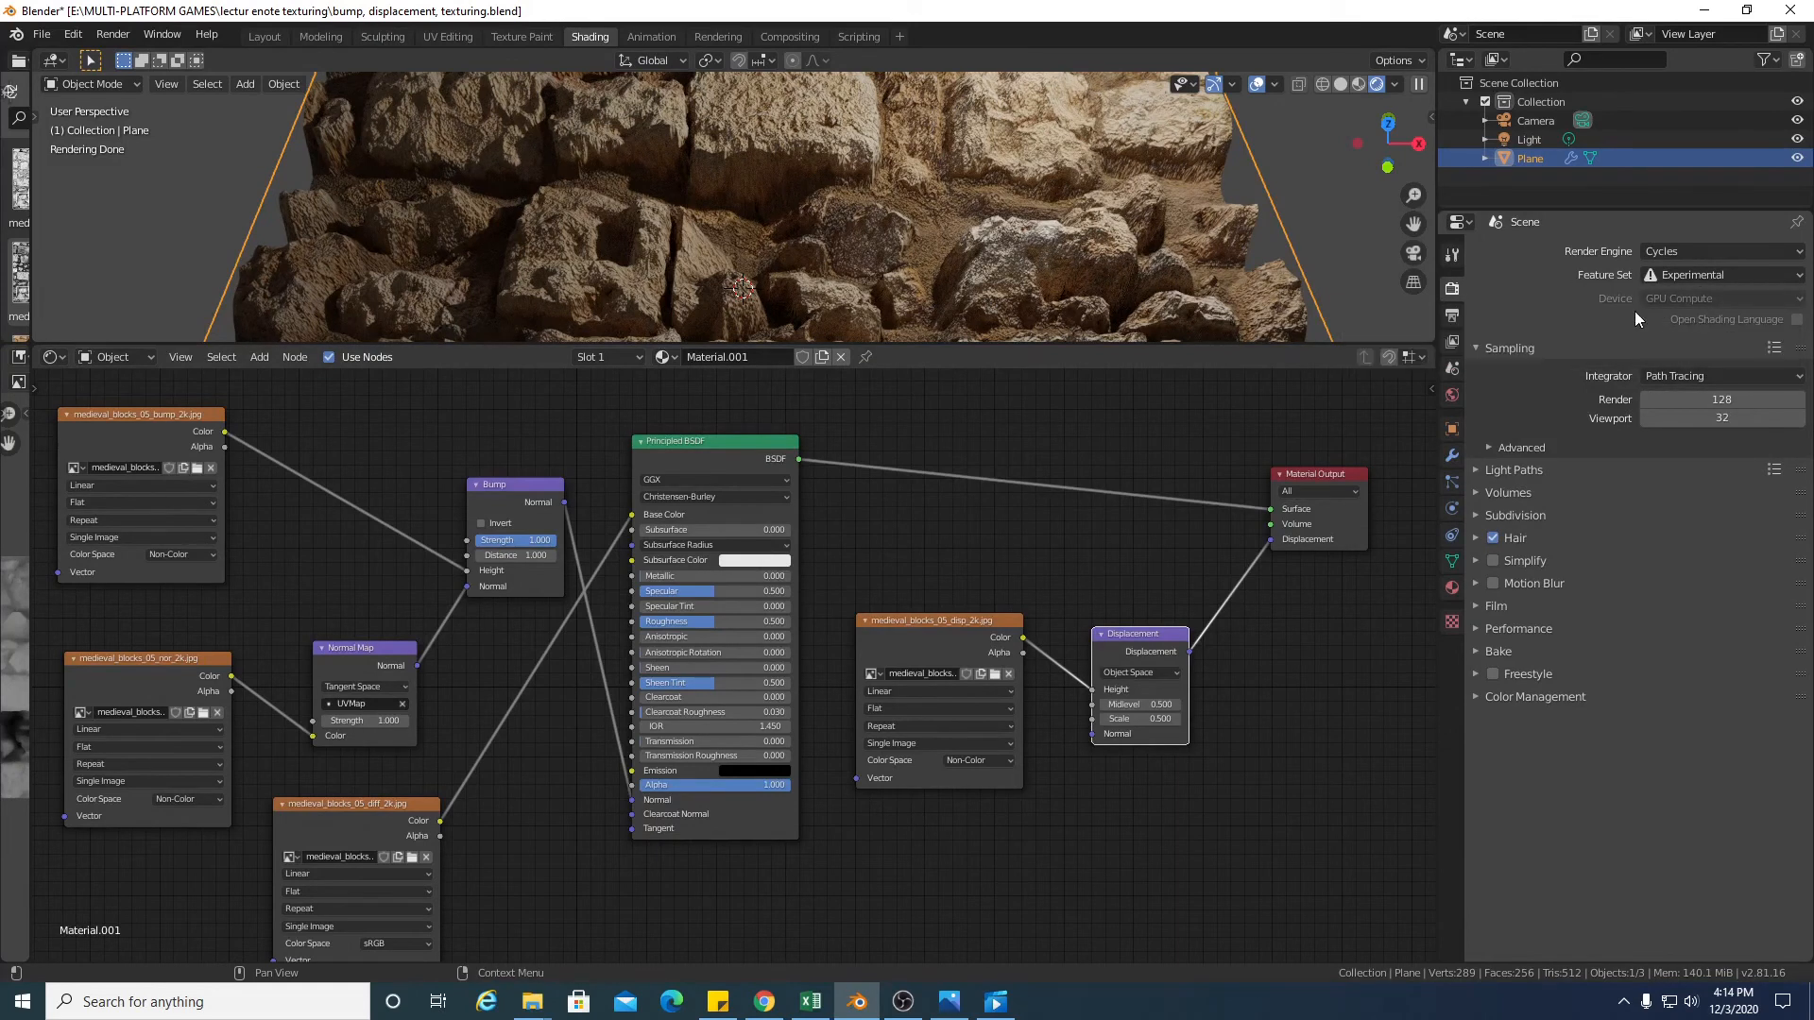
pyautogui.click(1453, 454)
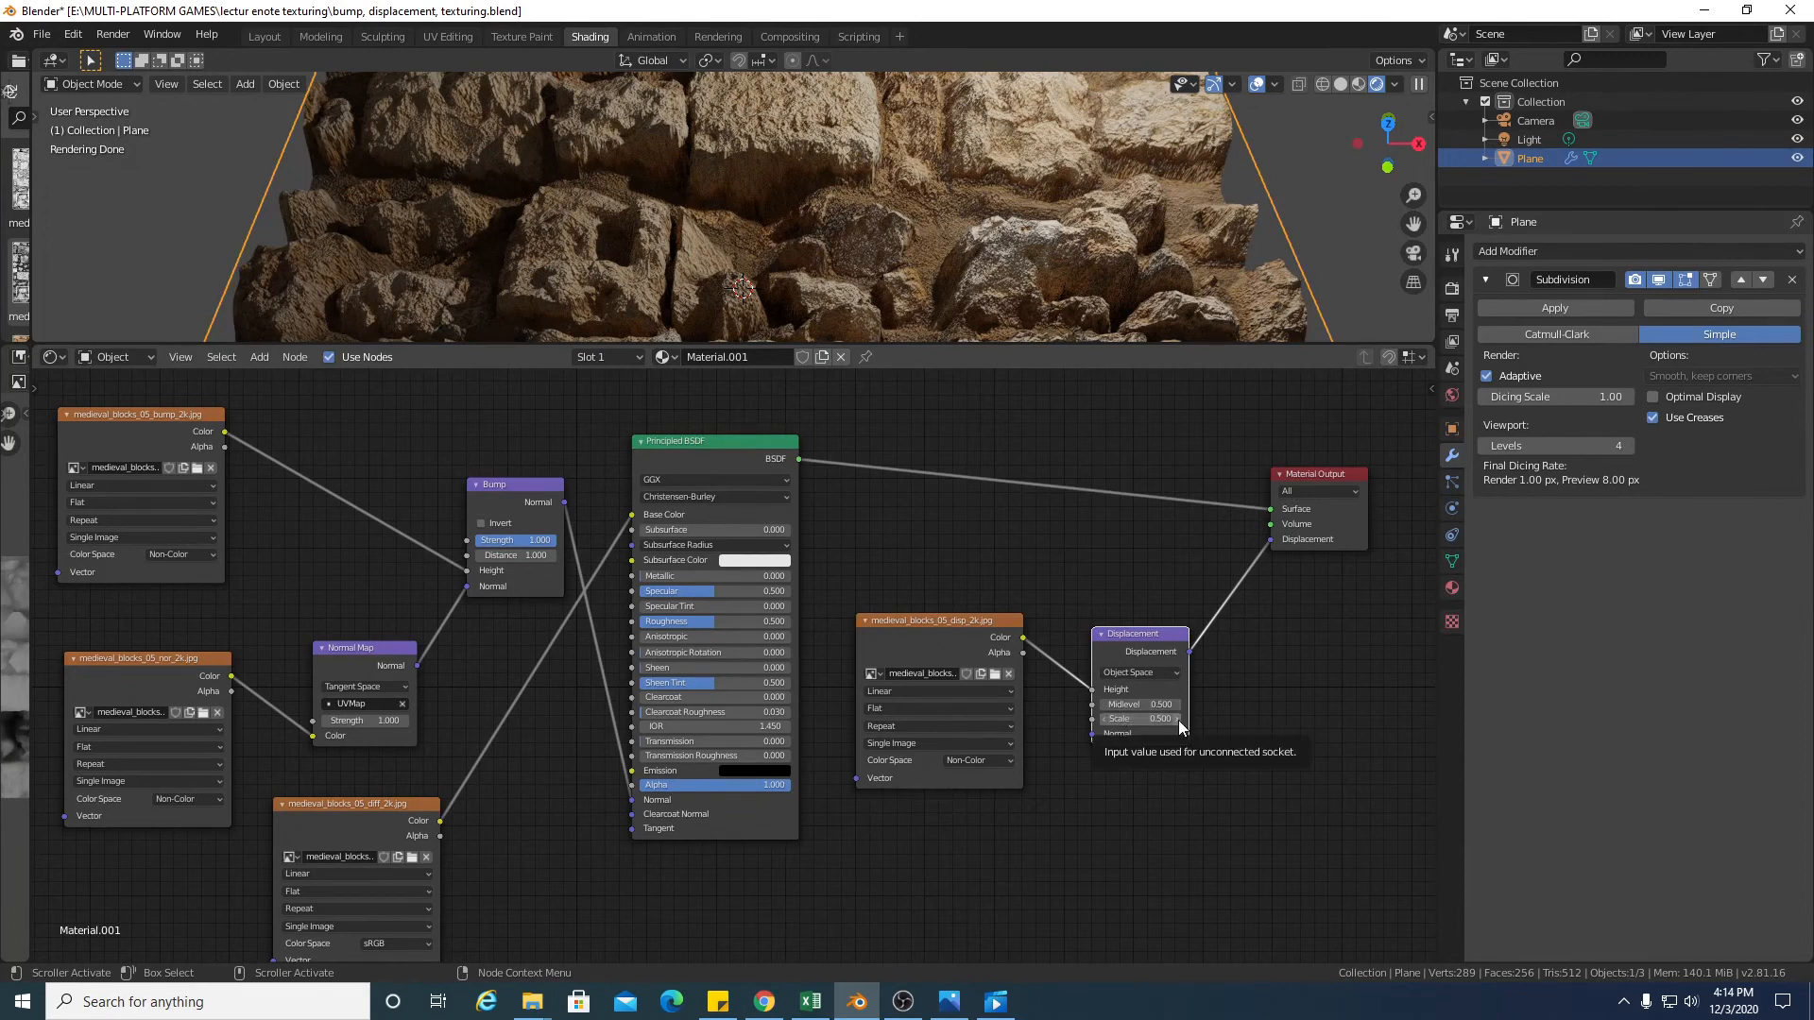
# Move the Displacement node closer to the medieval_blocks_05_disp_2k.jpg texture node
pyautogui.scroll(1, 1123, 711)
pyautogui.scroll(1, 1190, 725)
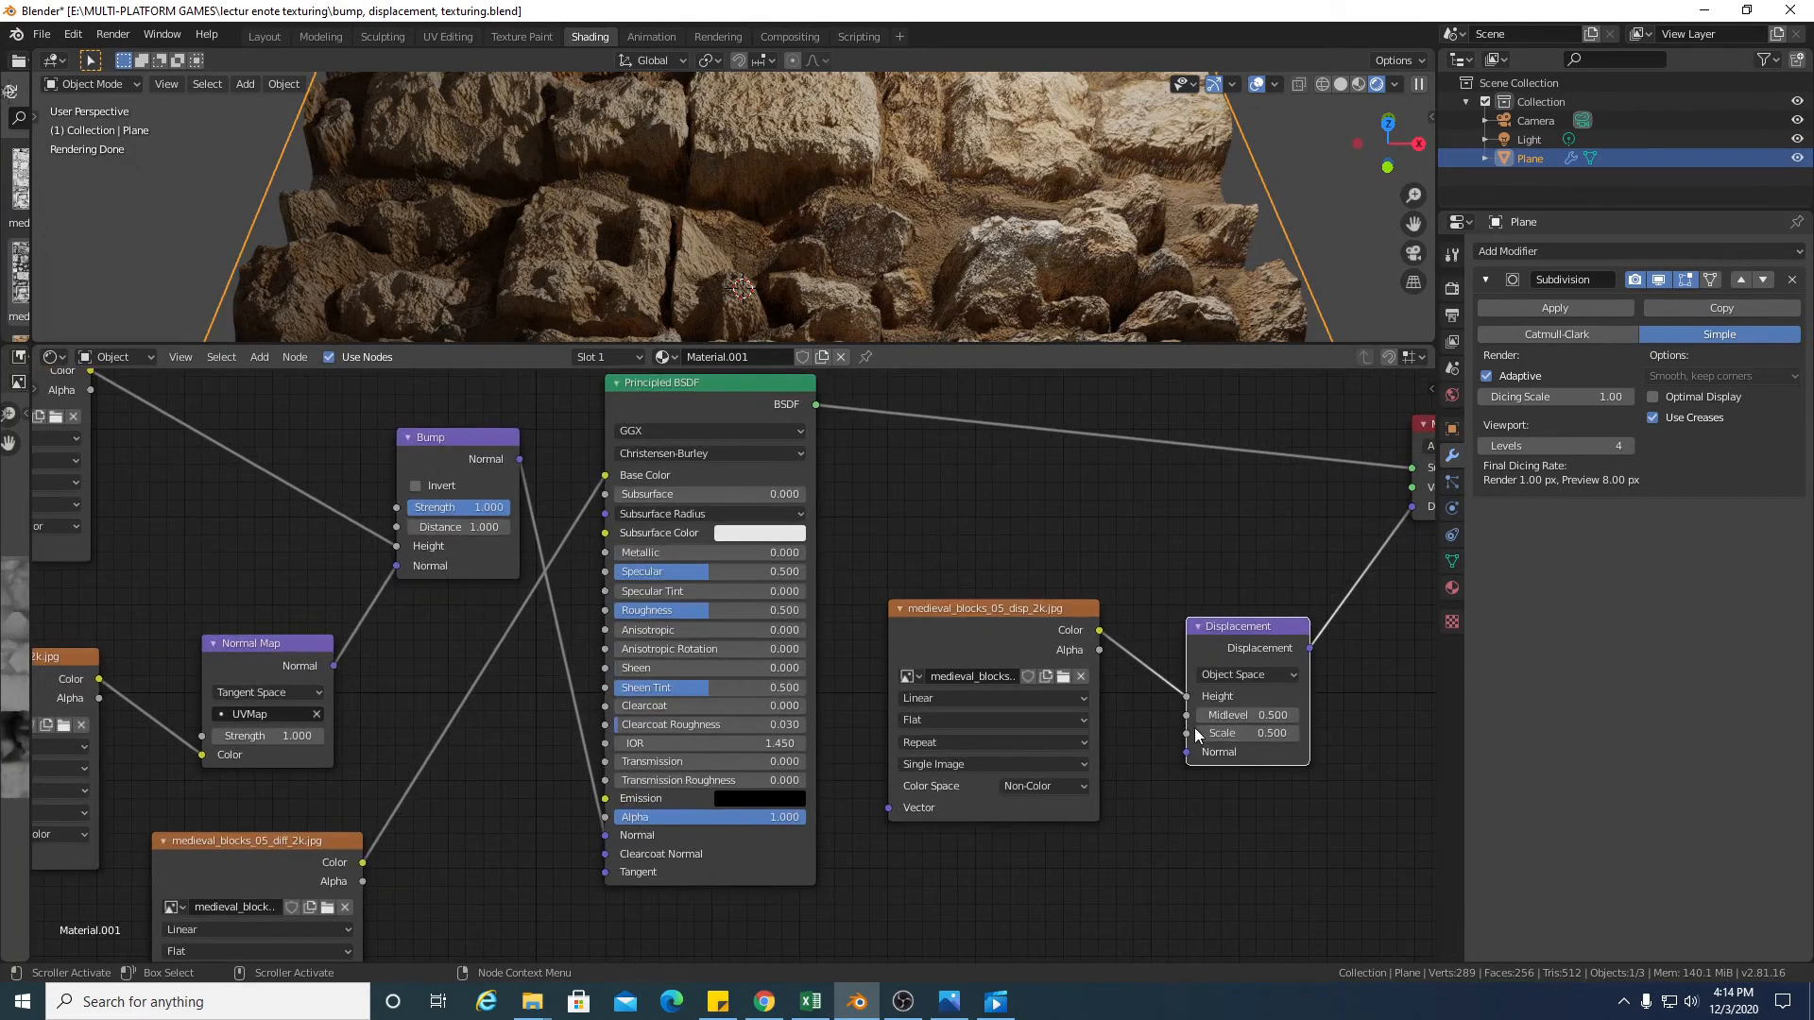
pyautogui.scroll(1, 1195, 728)
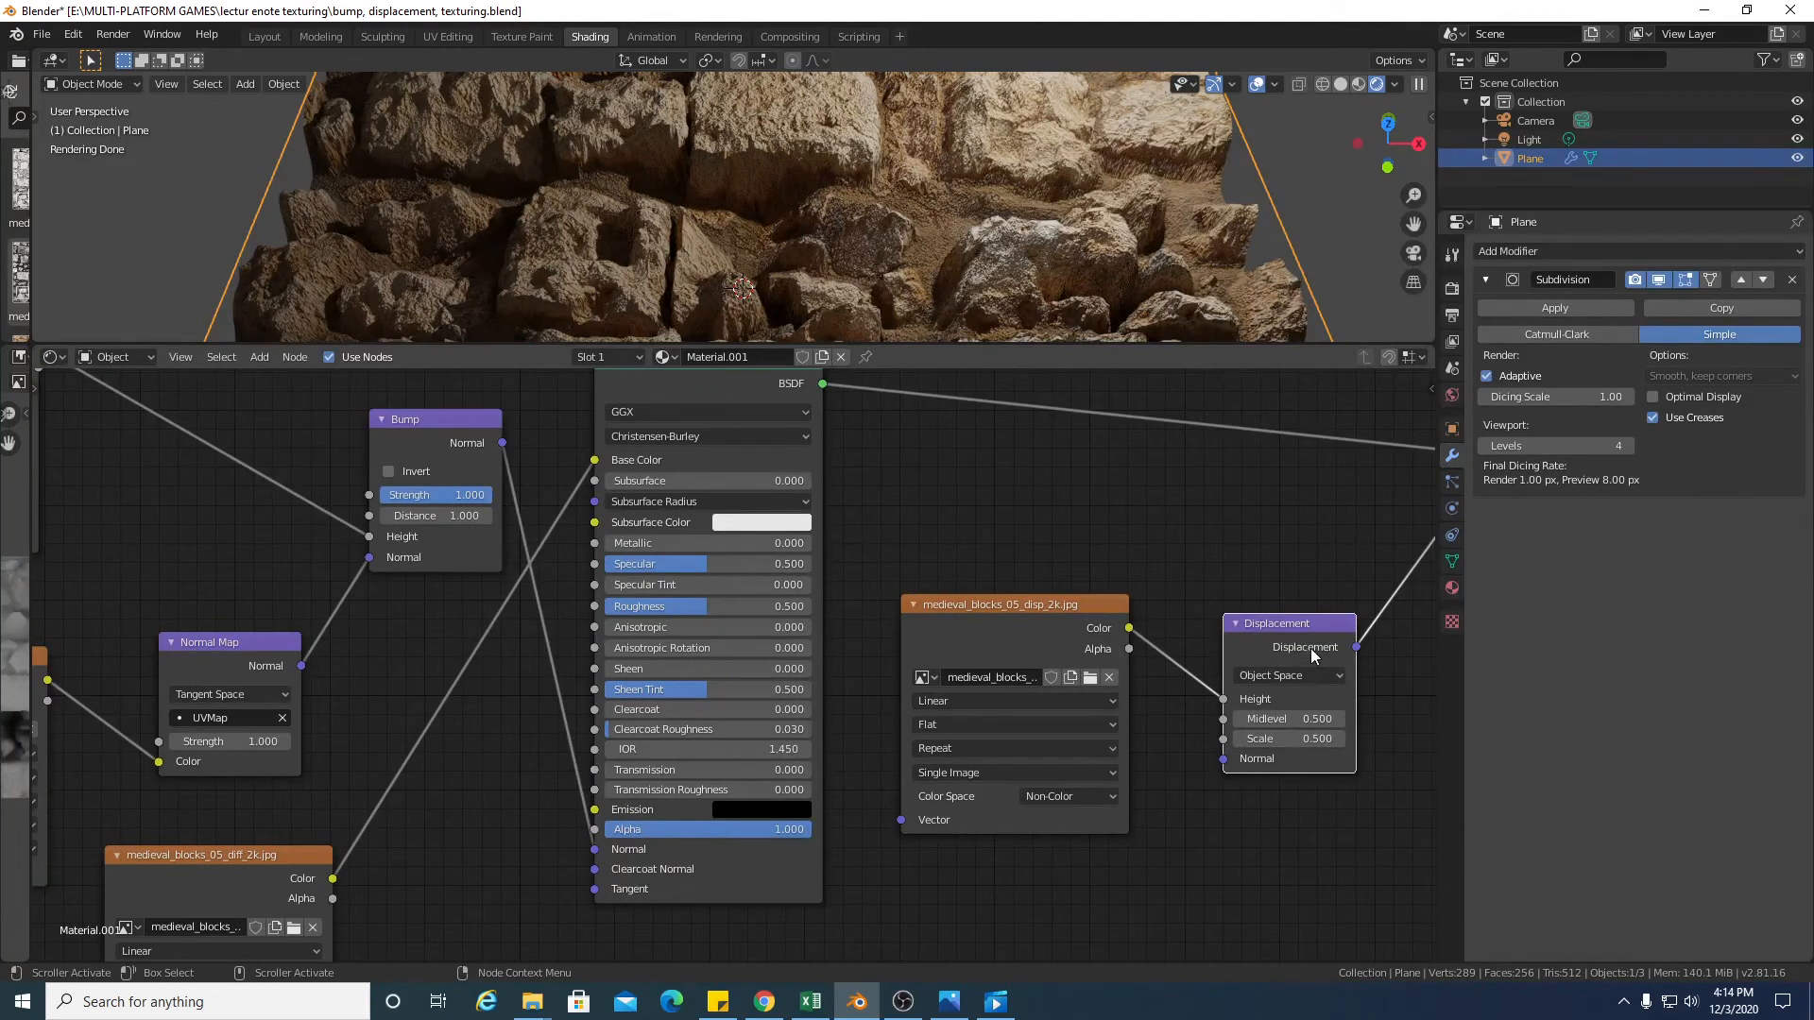
pyautogui.moveTo(1306, 616); pyautogui.dragTo(1245, 570)
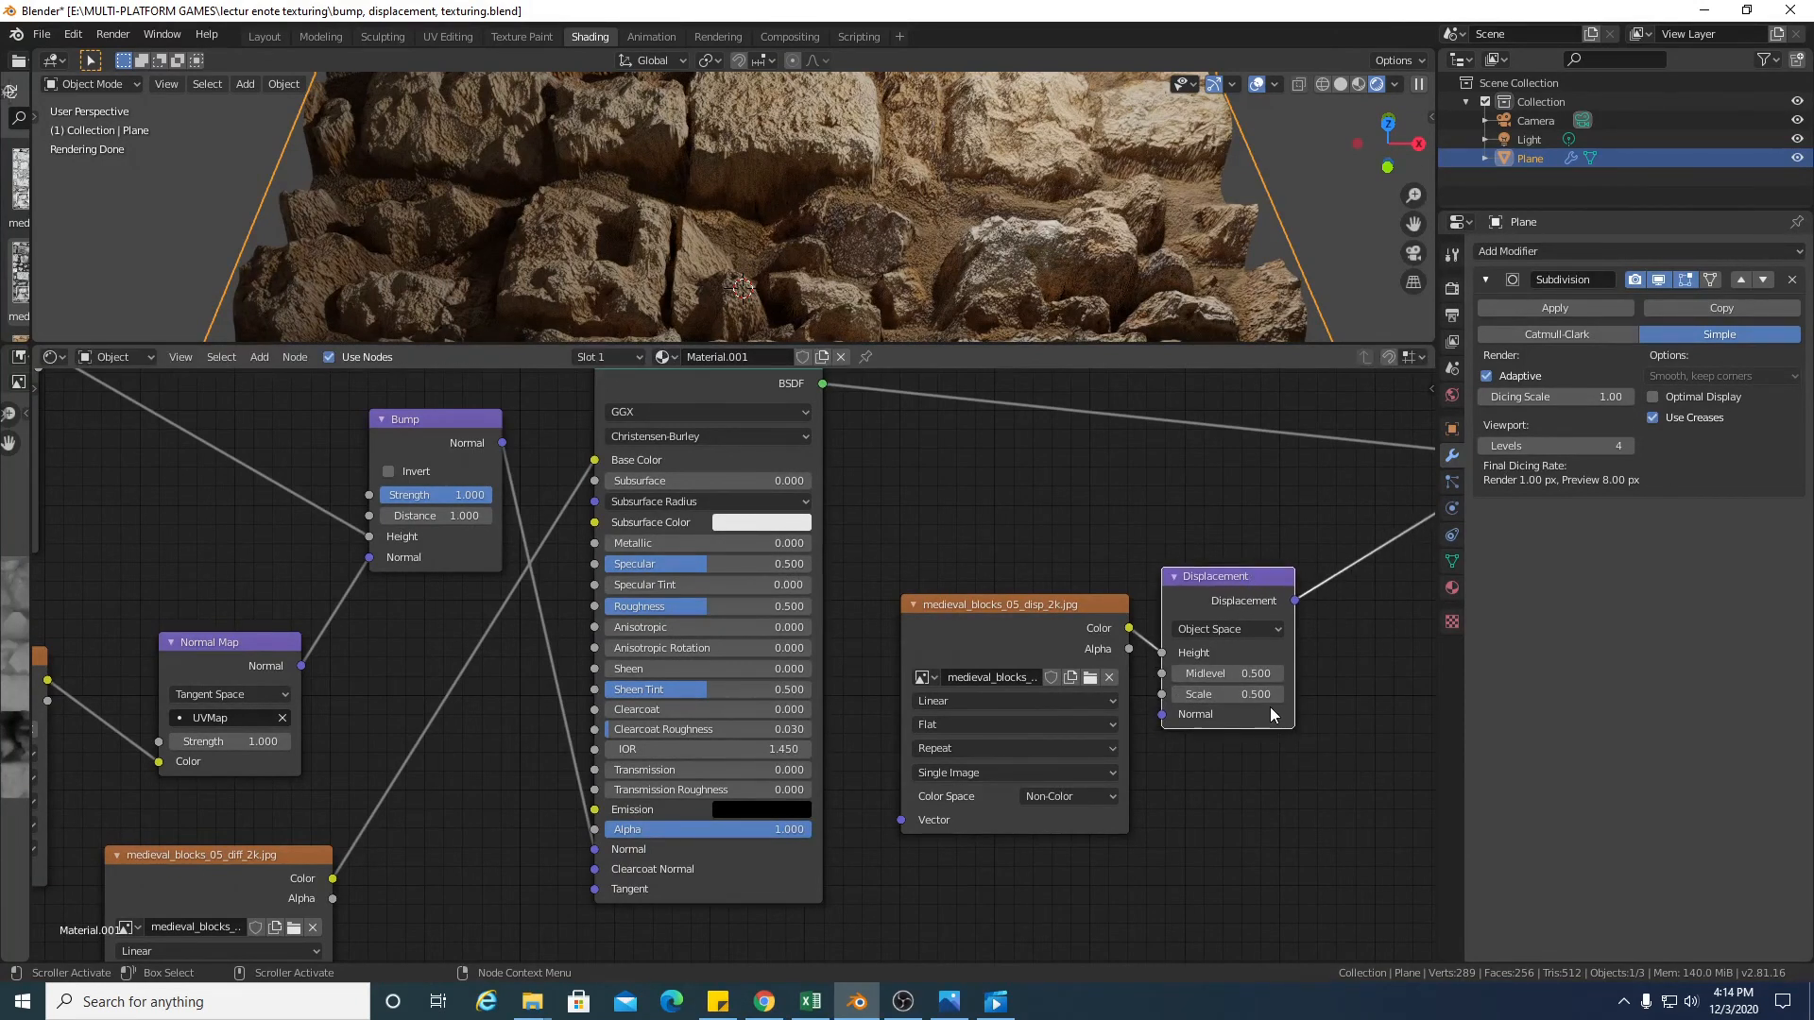
pyautogui.scroll(1, 1270, 707)
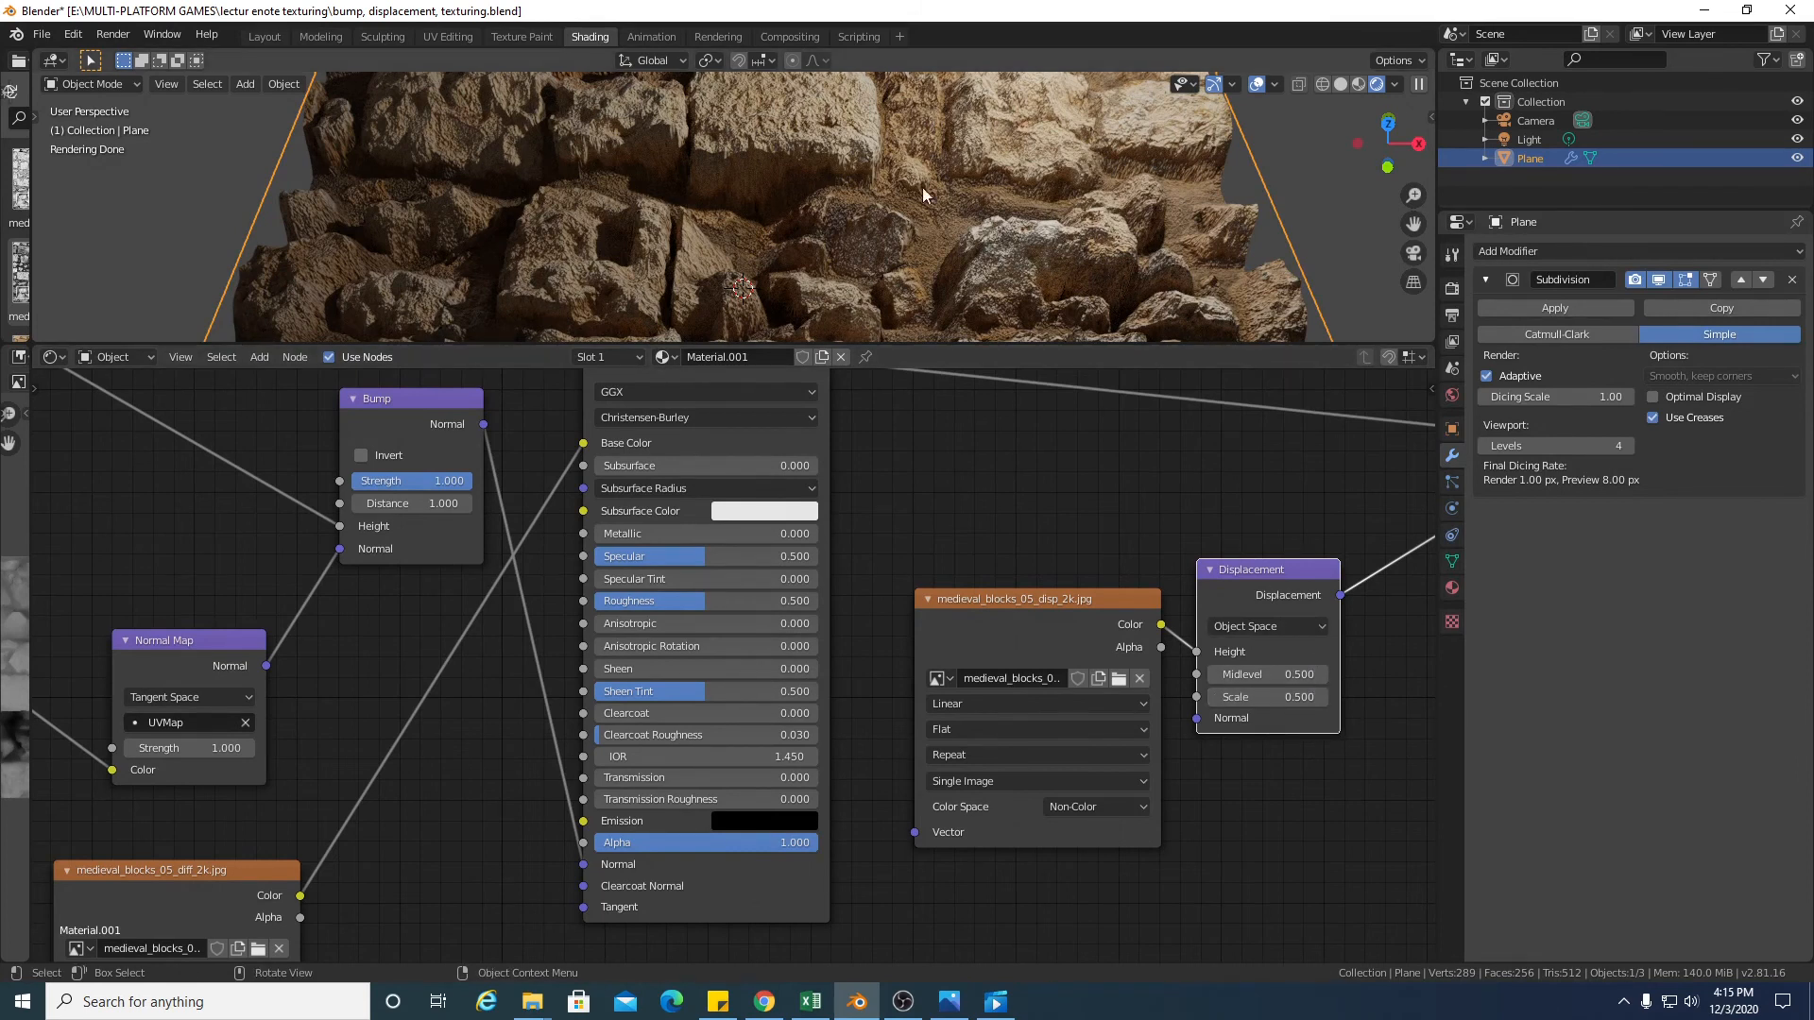
# Enlarge the 3D viewport over the node editor and switch the plane to Edit Mode
pyautogui.moveTo(1054, 346); pyautogui.dragTo(982, 436)
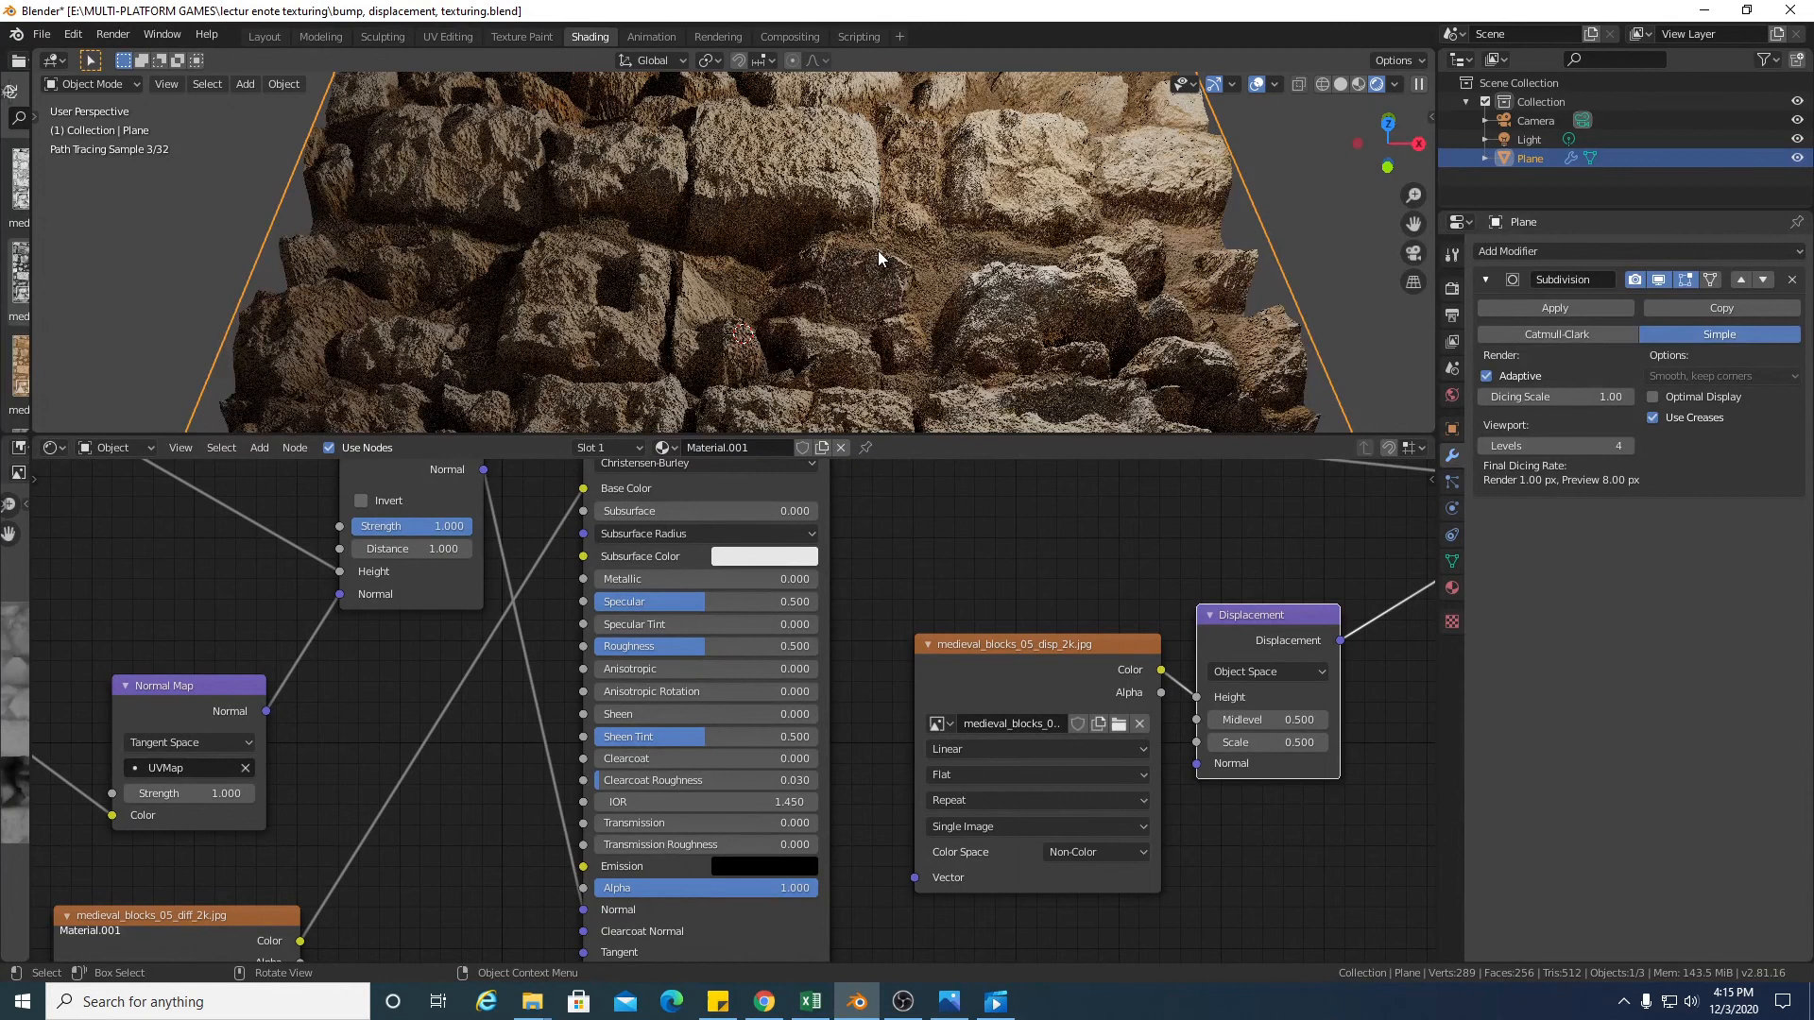
pyautogui.click(92, 84)
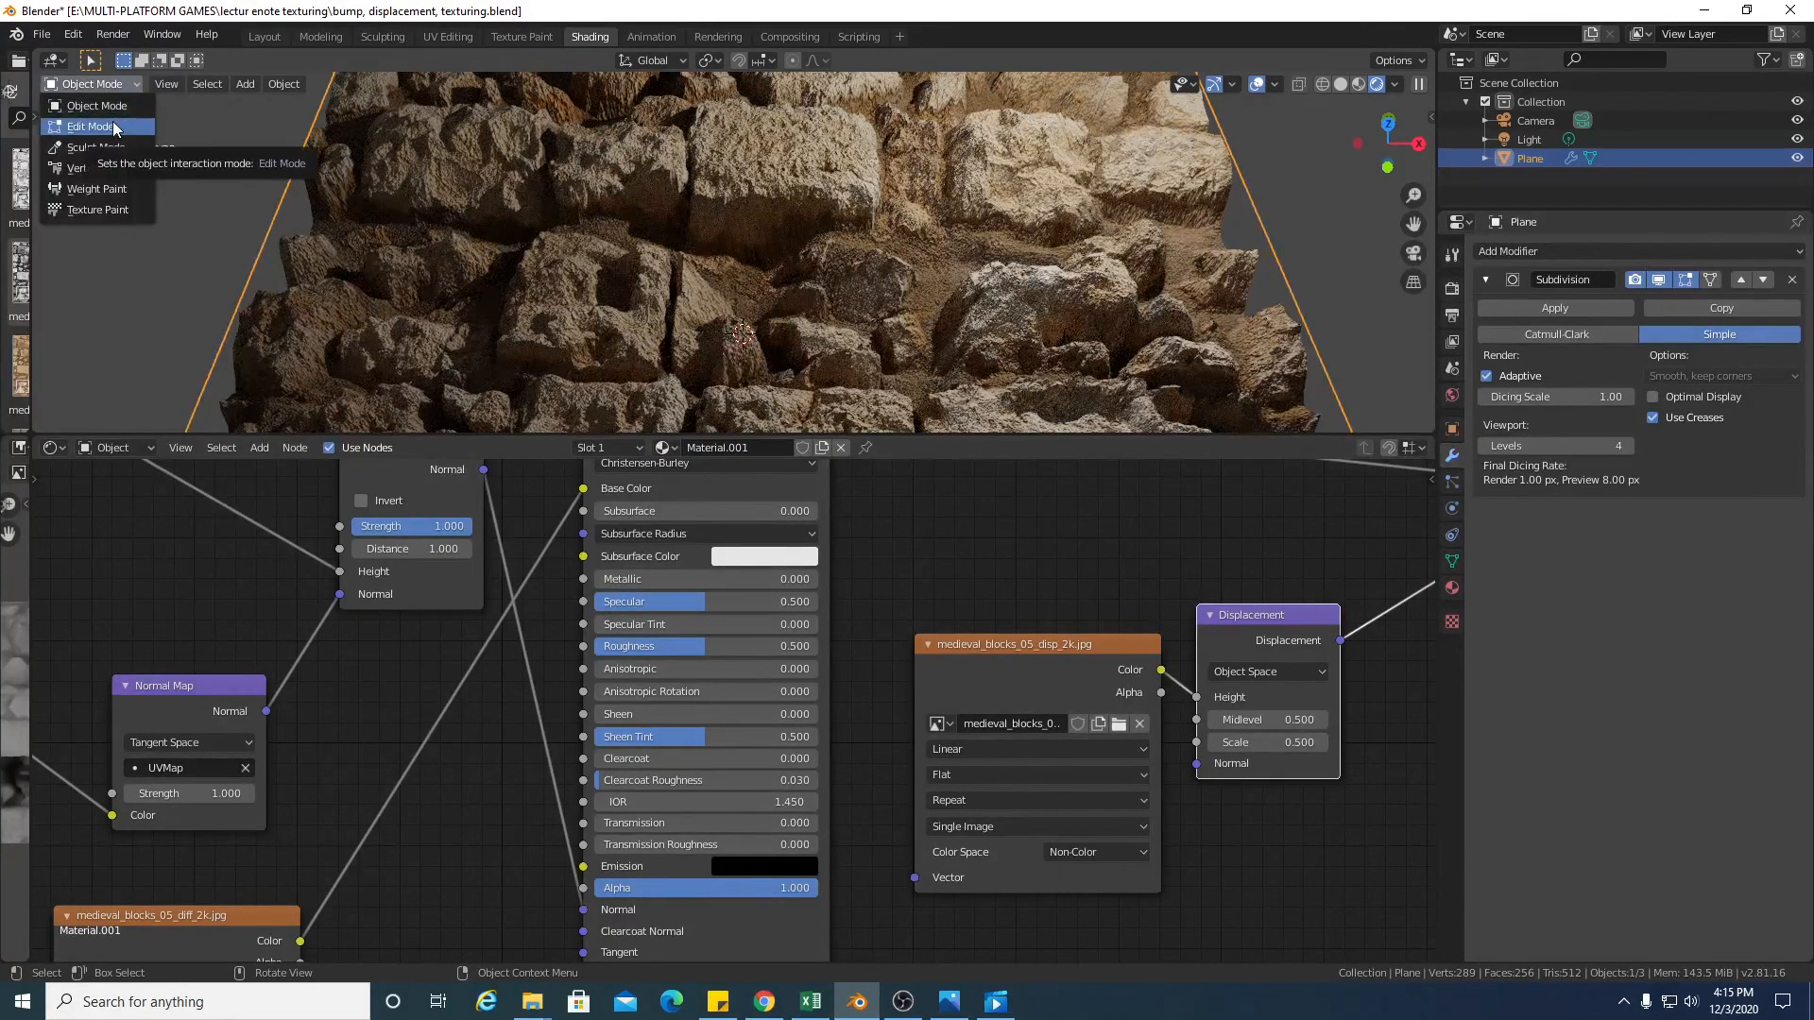
pyautogui.click(90, 127)
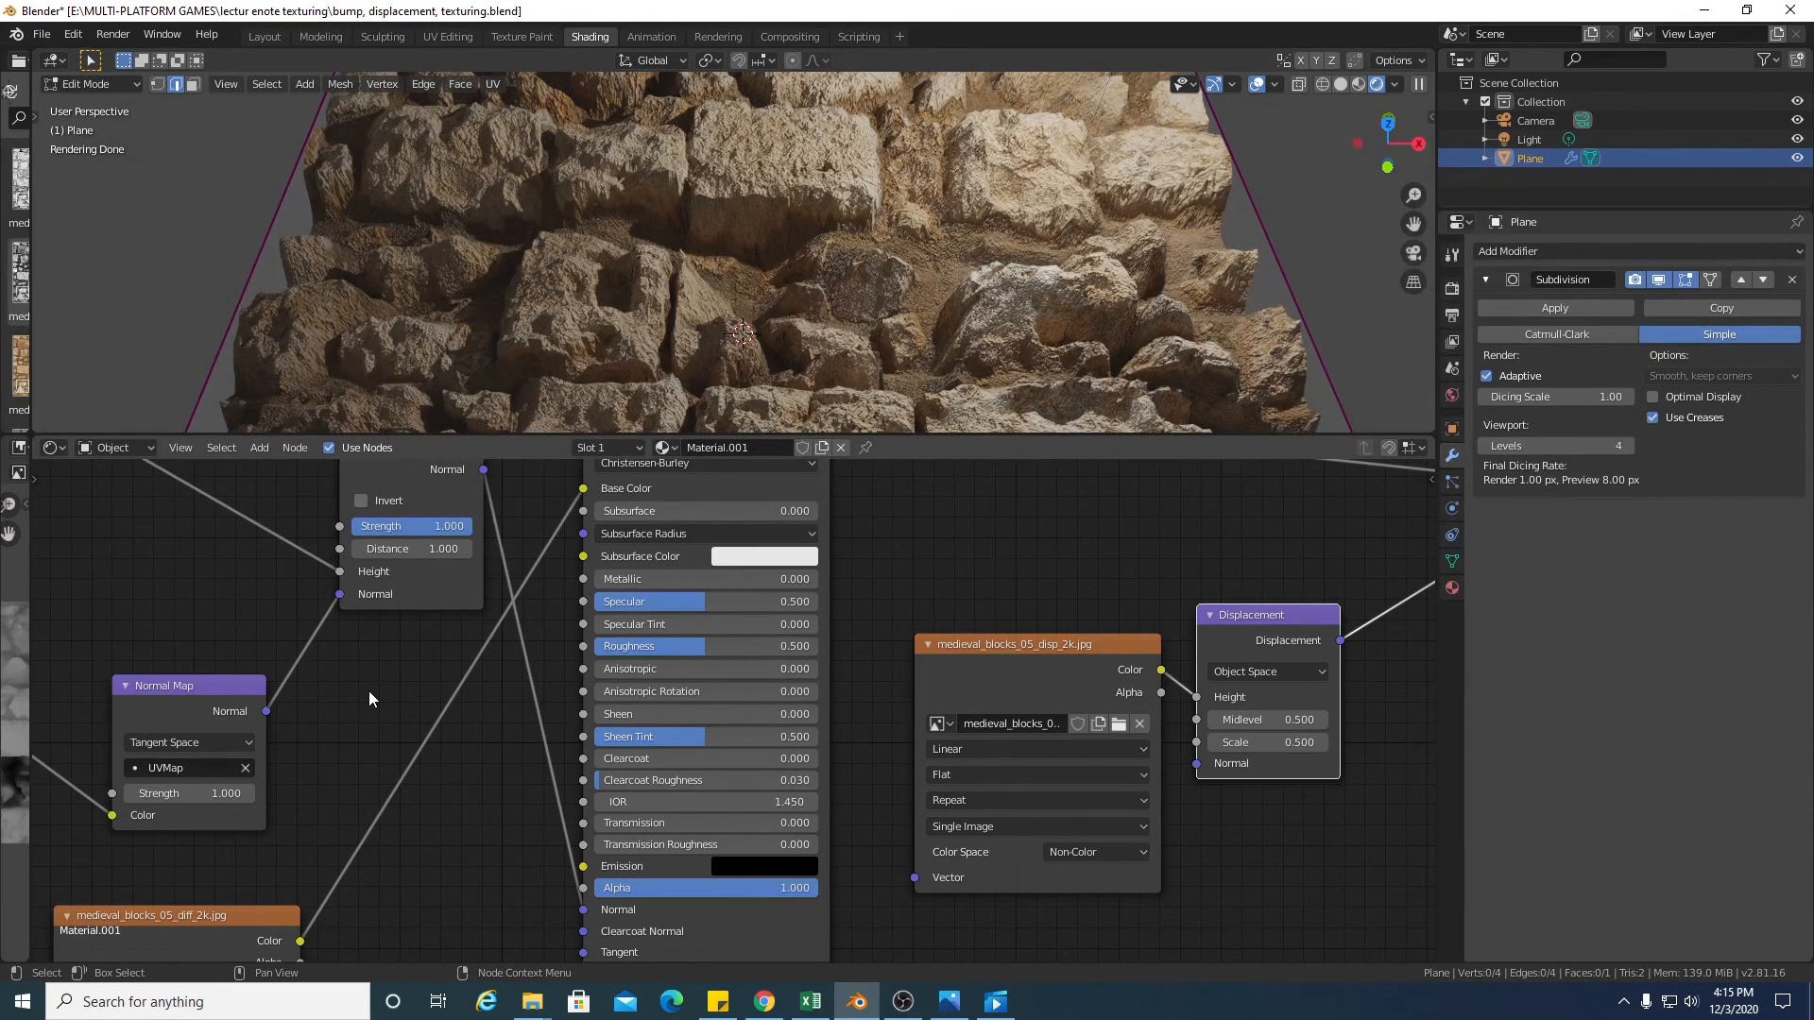
pyautogui.scroll(-2, 136, 570)
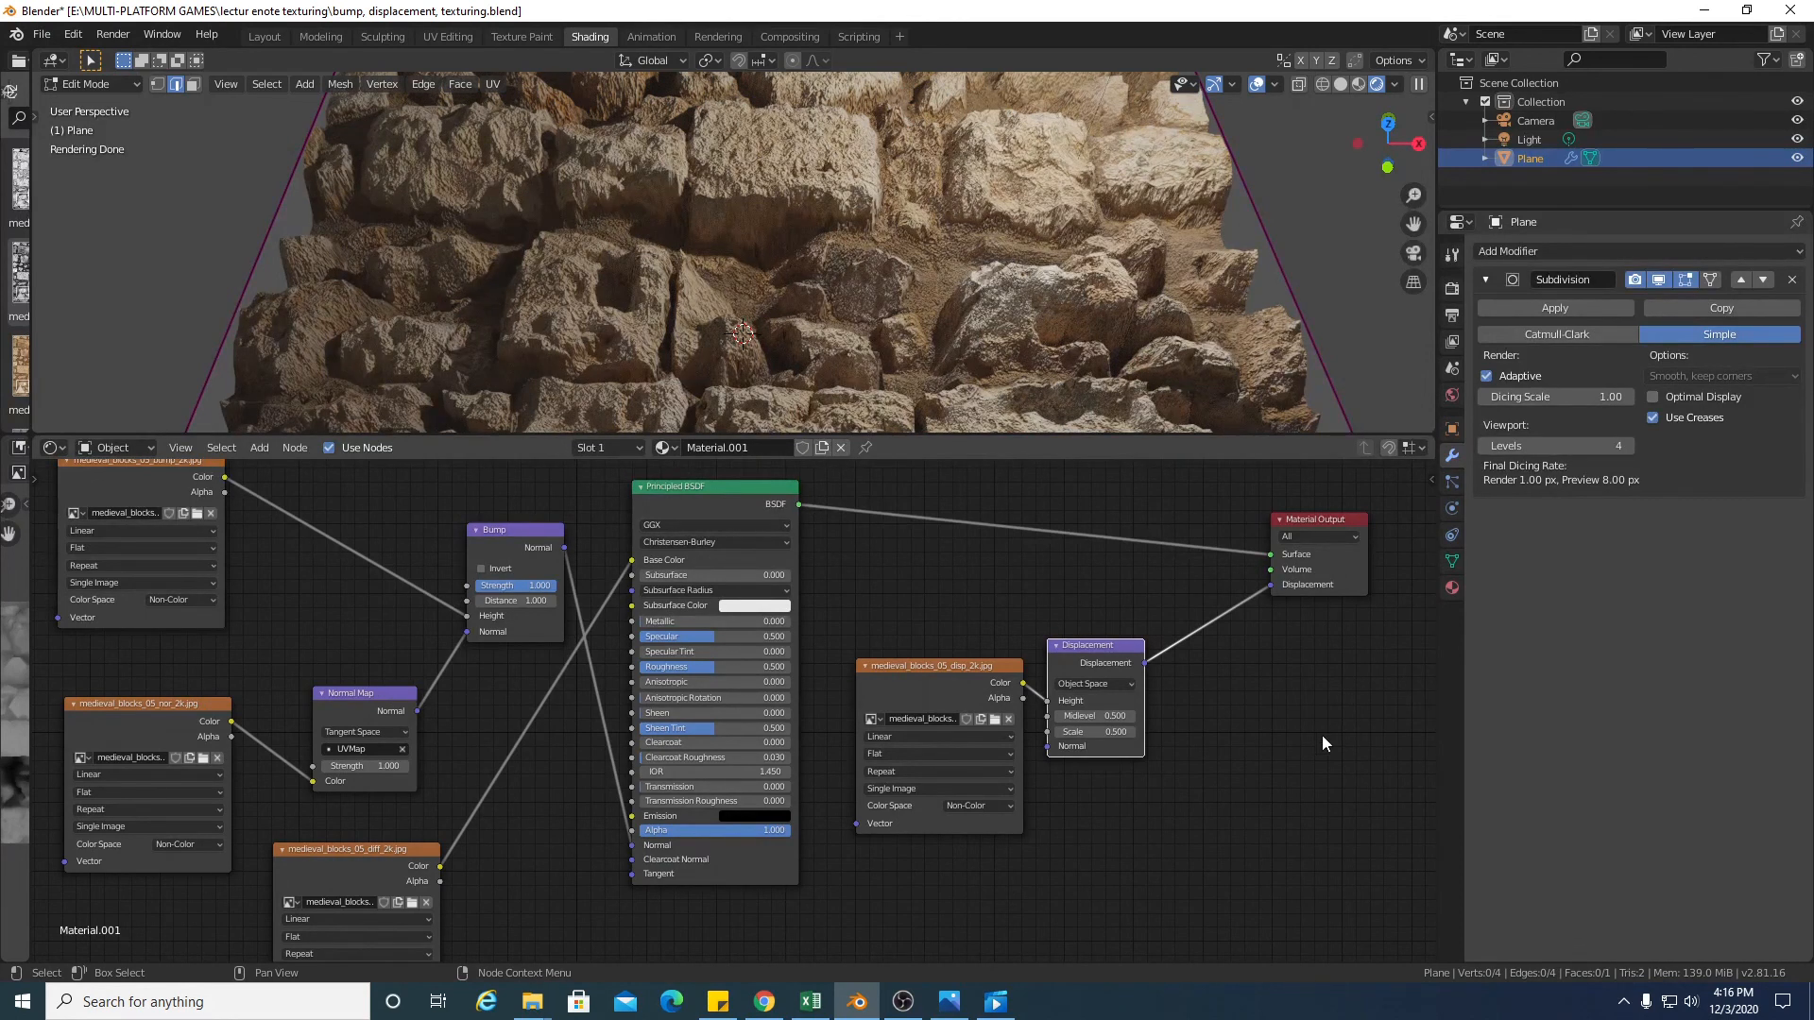
pyautogui.scroll(2, 1290, 750)
pyautogui.scroll(-2, 1289, 750)
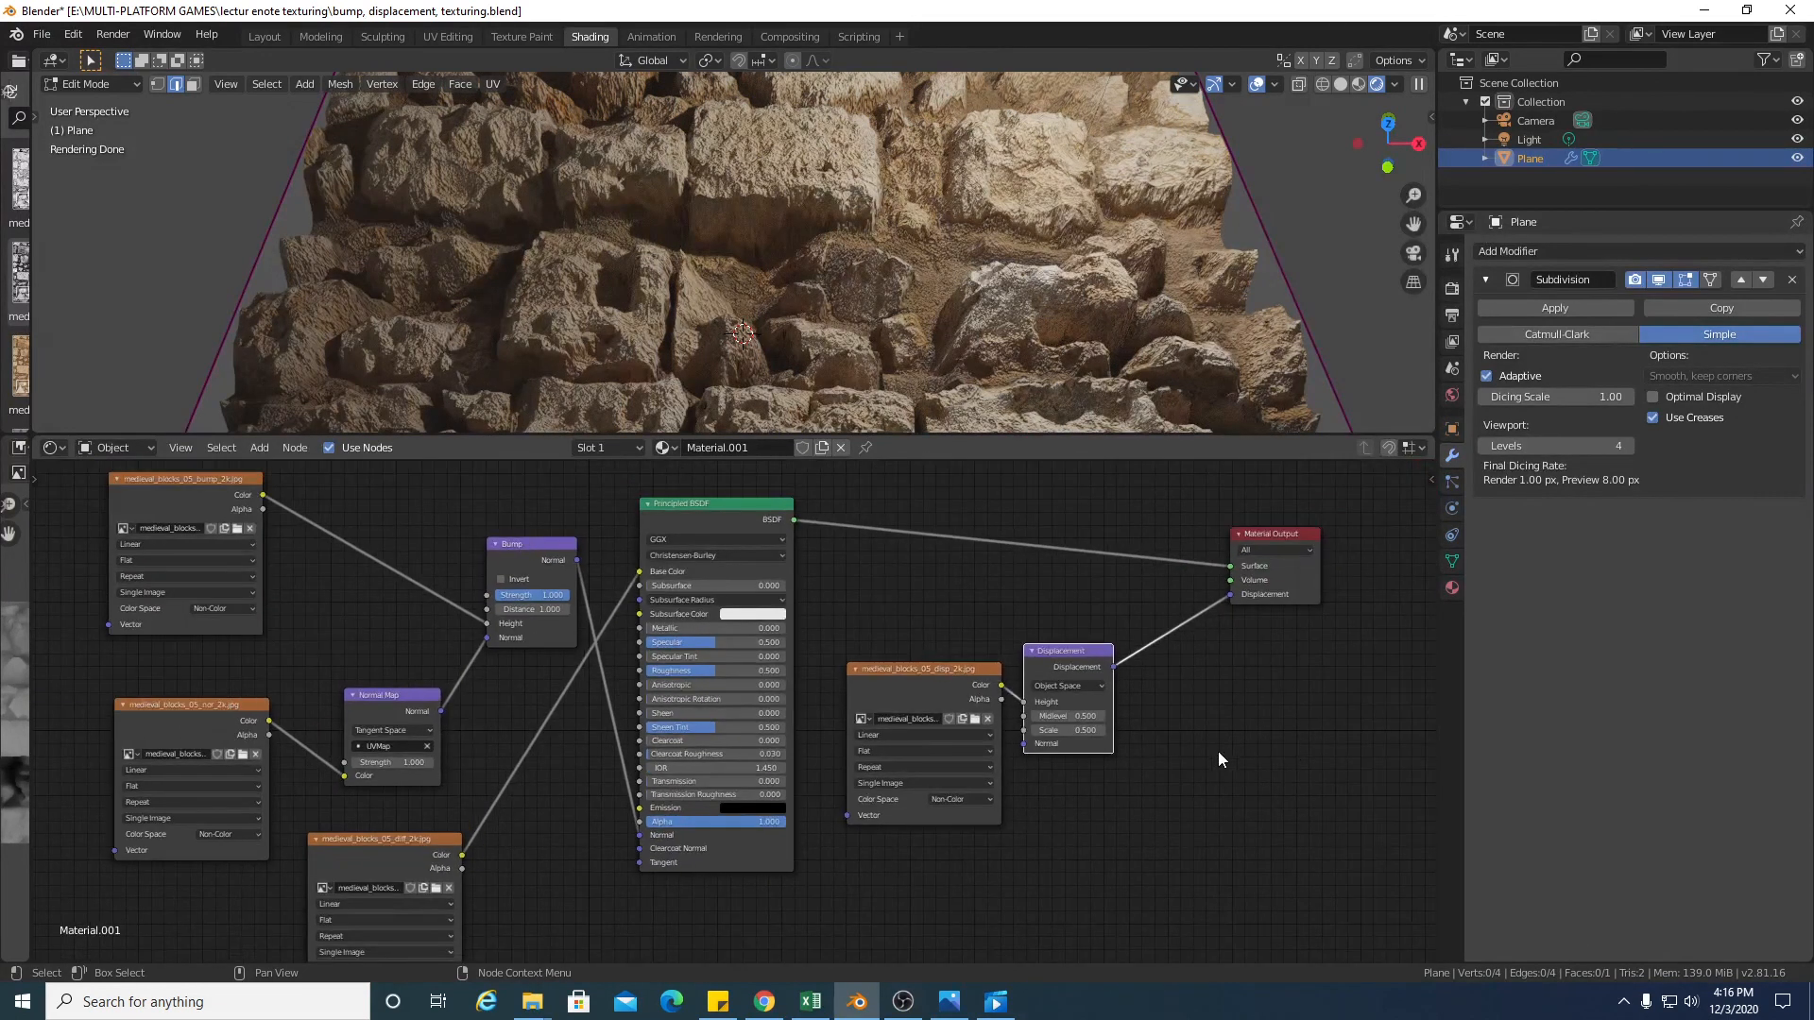